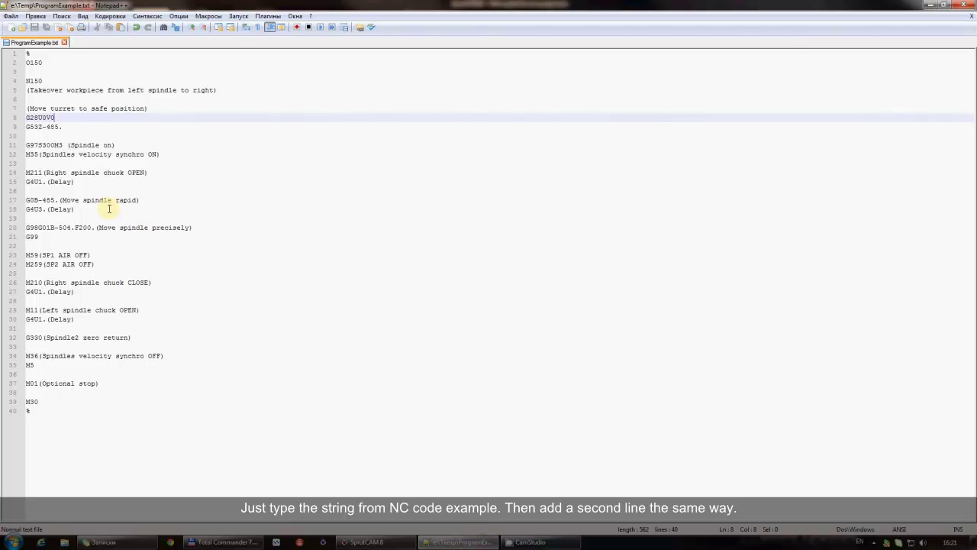
# - Check the turret retract lines G28U0V0 and G53Z-485. in ProgramExample.txt and switch back to SprutCAM
pyautogui.moveTo(65, 126); pyautogui.dragTo(24, 129)
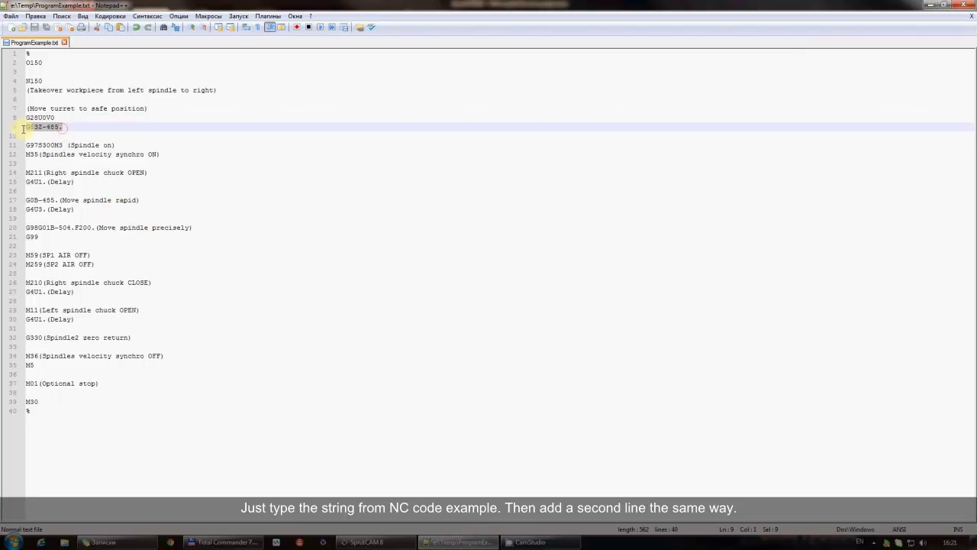
pyautogui.click(65, 118)
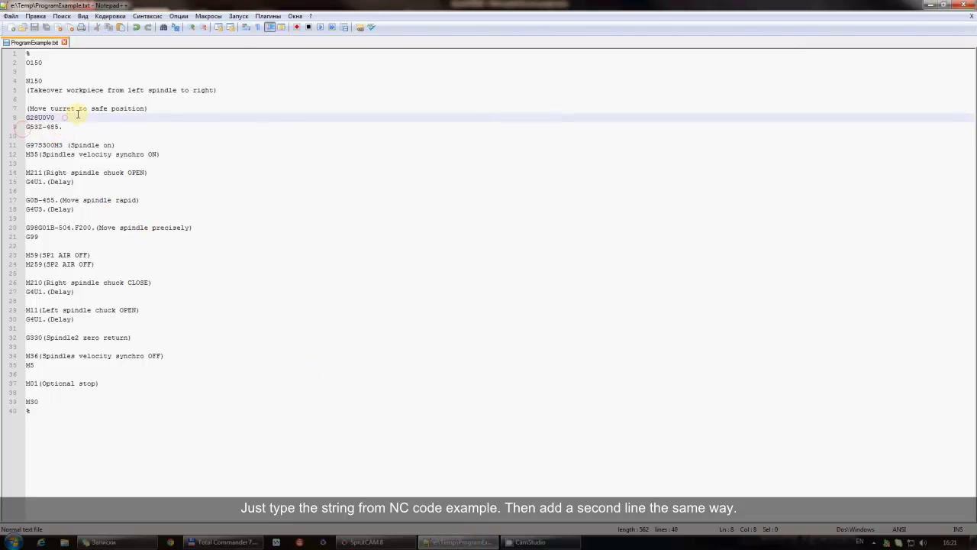
pyautogui.click(932, 5)
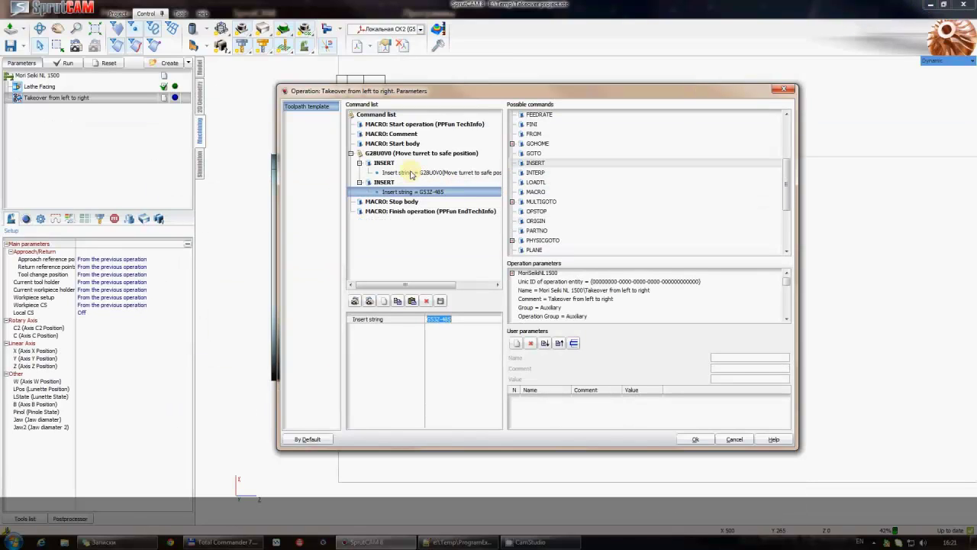
# - Accept the takeover operation's command list with the G28U0V0 group collapsed and recalculate the operation
pyautogui.click(403, 154)
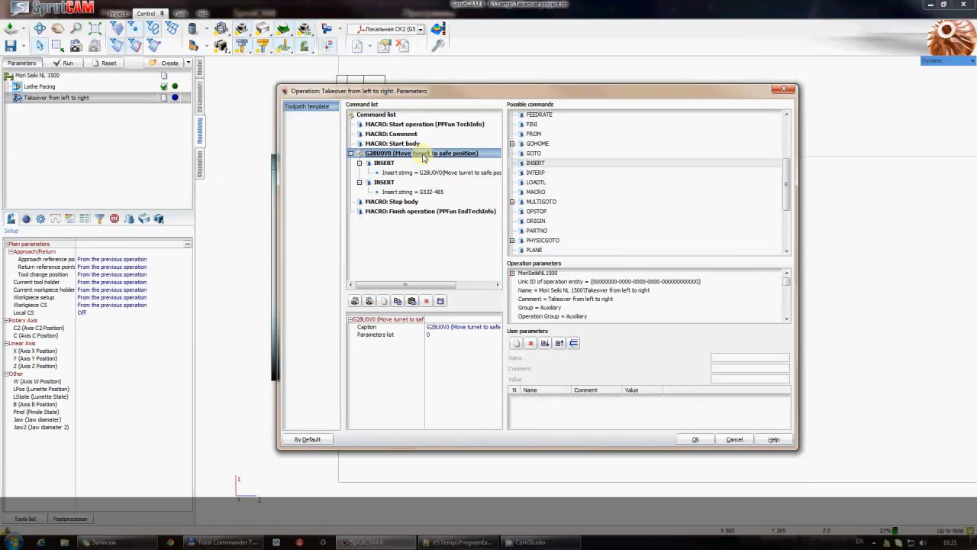
pyautogui.click(352, 153)
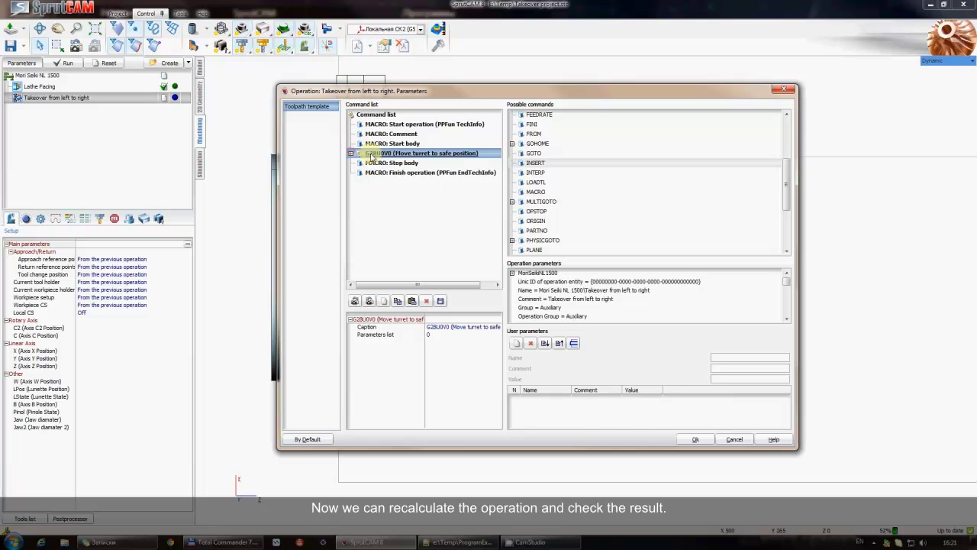
pyautogui.click(696, 441)
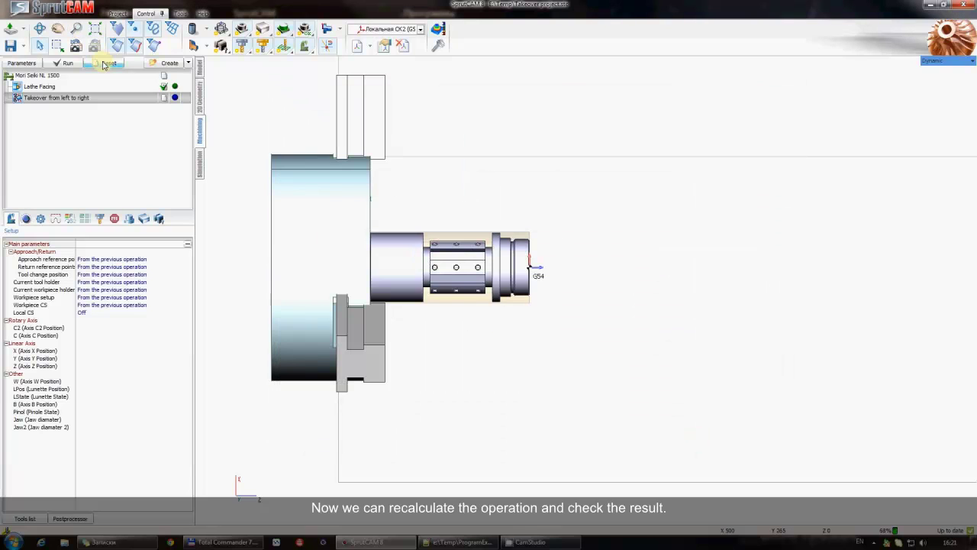
pyautogui.click(68, 63)
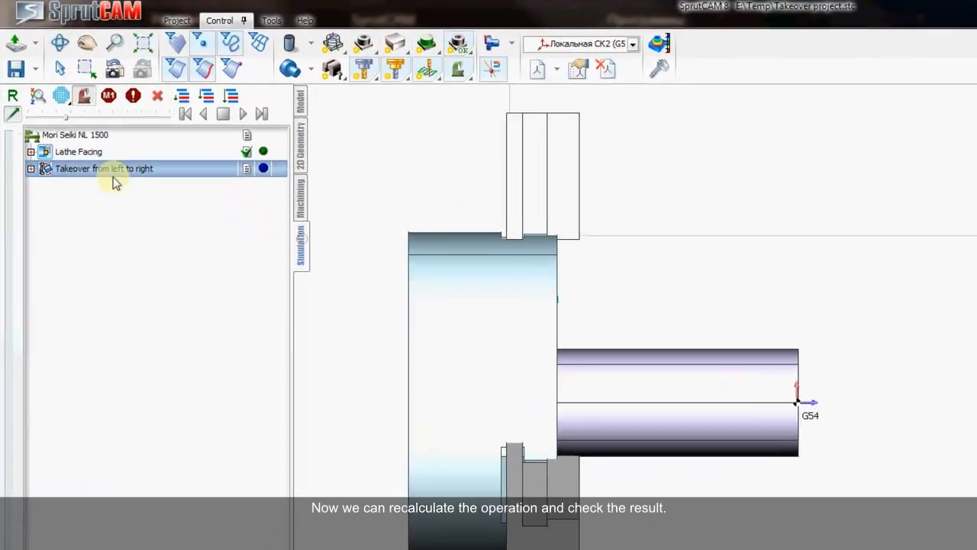
# - Inspect the INSERT commands in the takeover operation's G28U0V0 group in the simulation tree, and return to machining mode
pyautogui.click(31, 168)
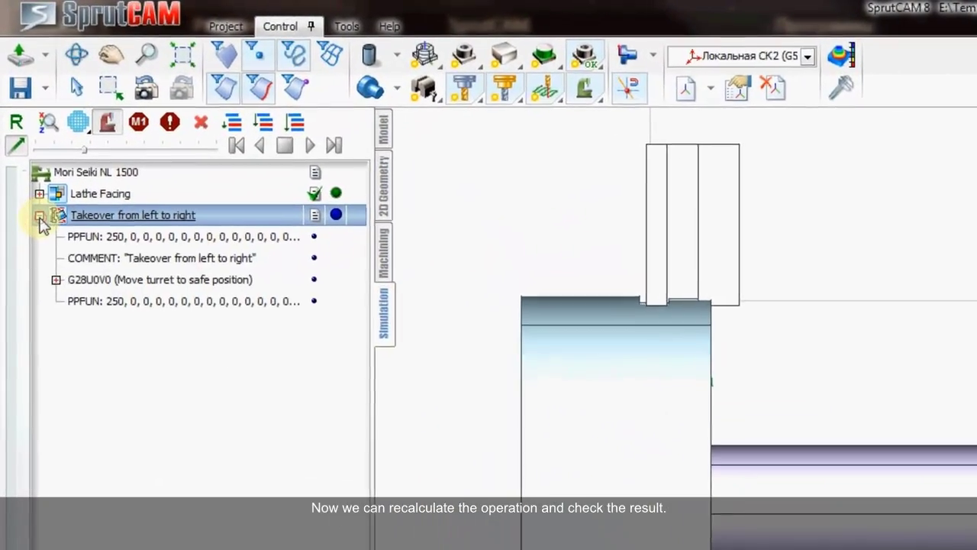
pyautogui.click(119, 287)
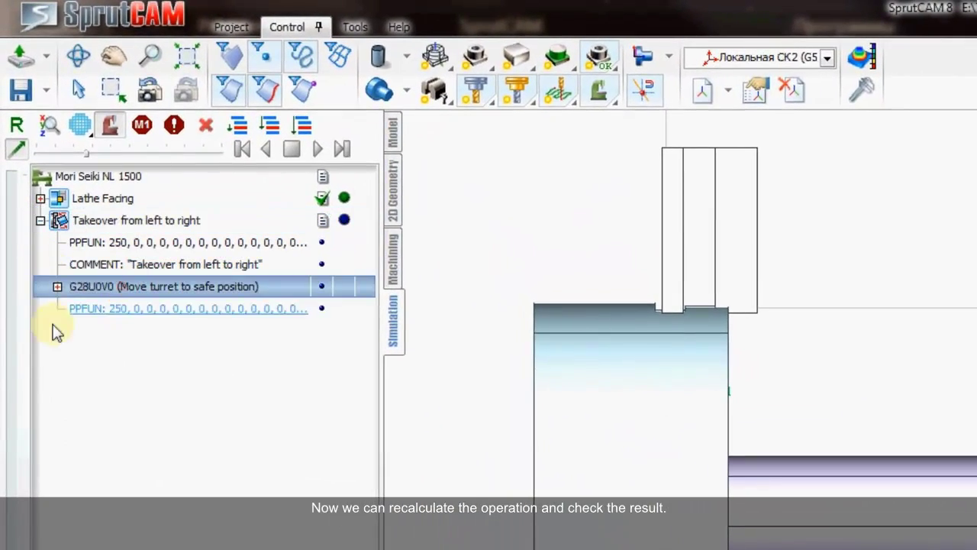
pyautogui.click(56, 288)
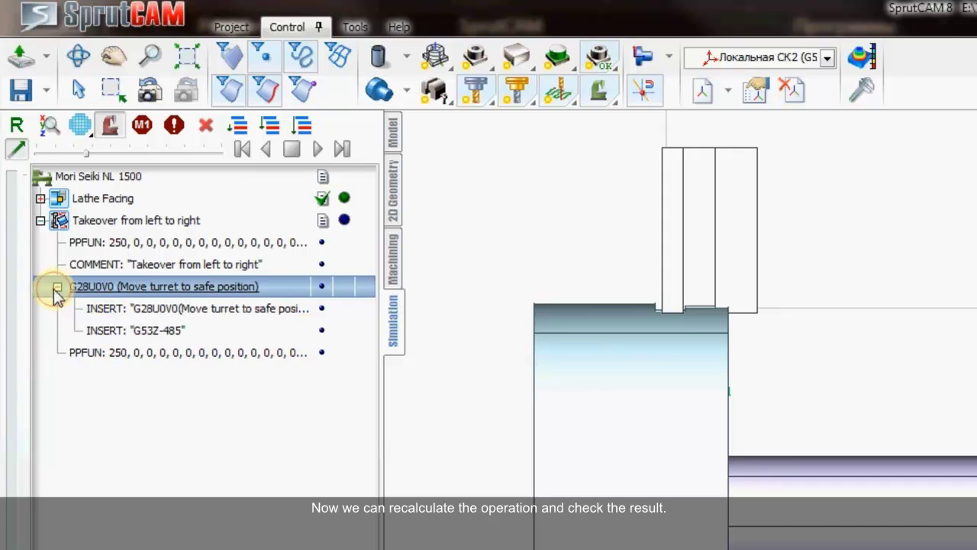
pyautogui.click(156, 333)
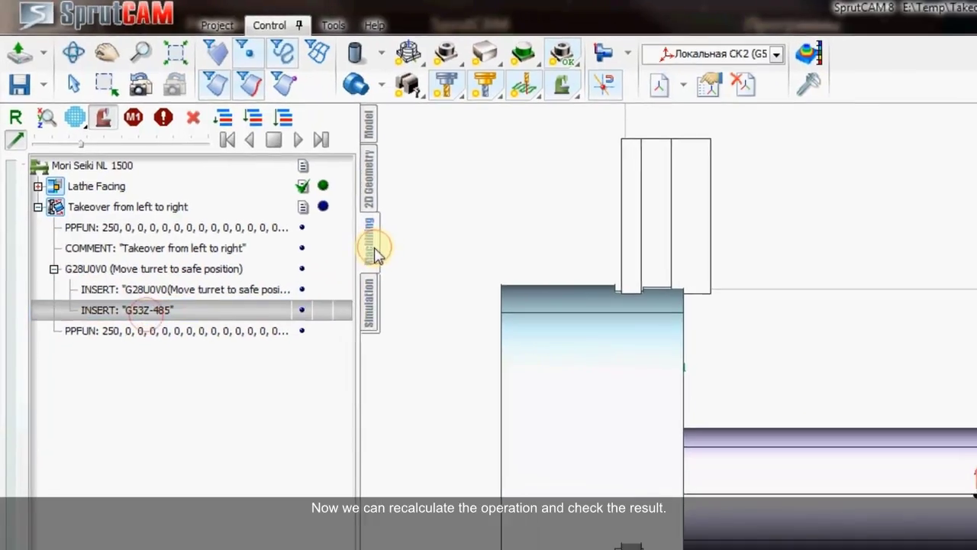
pyautogui.click(393, 258)
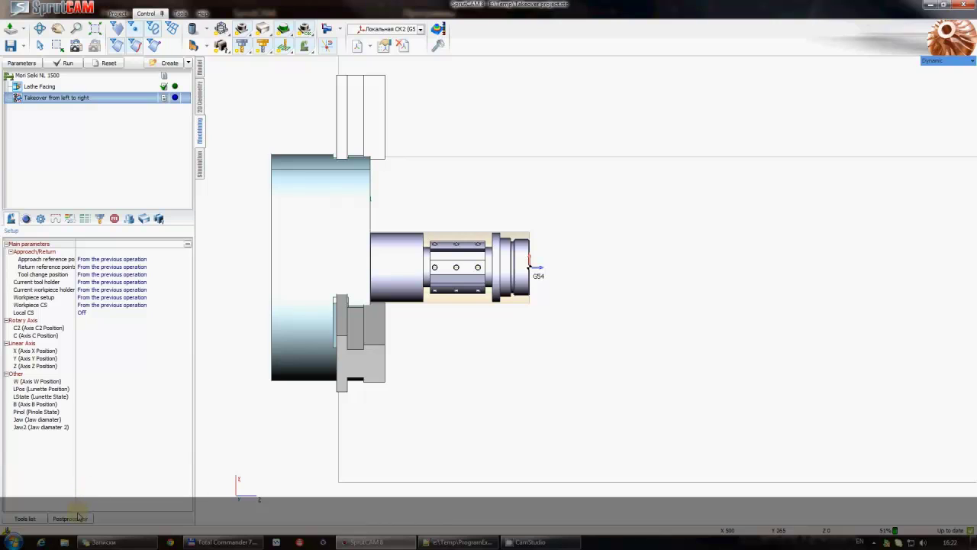
# - Open NC-program generation and set the postprocessor folder to E:\Temp so that MoriSeiki_Postprocessor.spp is used
pyautogui.click(76, 519)
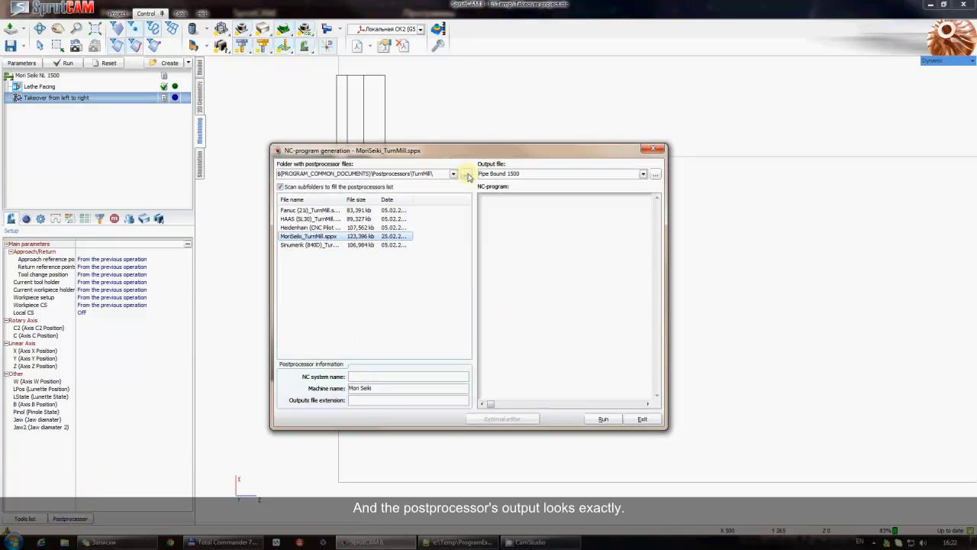
pyautogui.click(467, 175)
pyautogui.moveTo(304, 157); pyautogui.dragTo(304, 114)
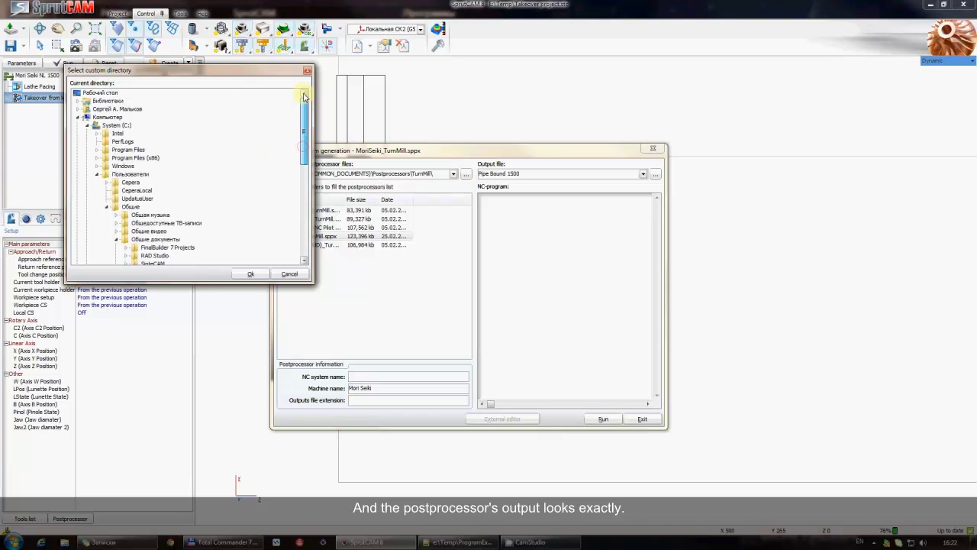
pyautogui.click(84, 118)
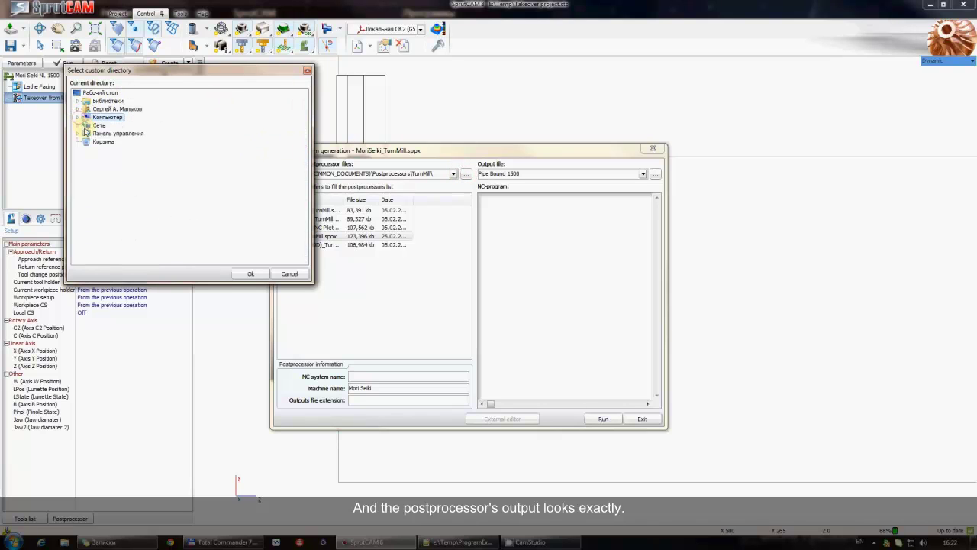
pyautogui.click(80, 117)
pyautogui.click(87, 125)
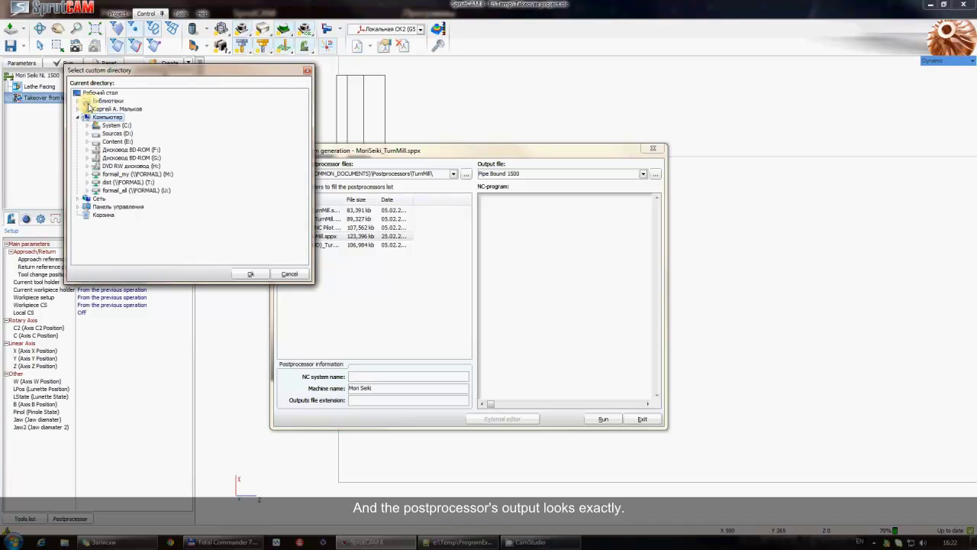
pyautogui.click(95, 143)
pyautogui.click(89, 143)
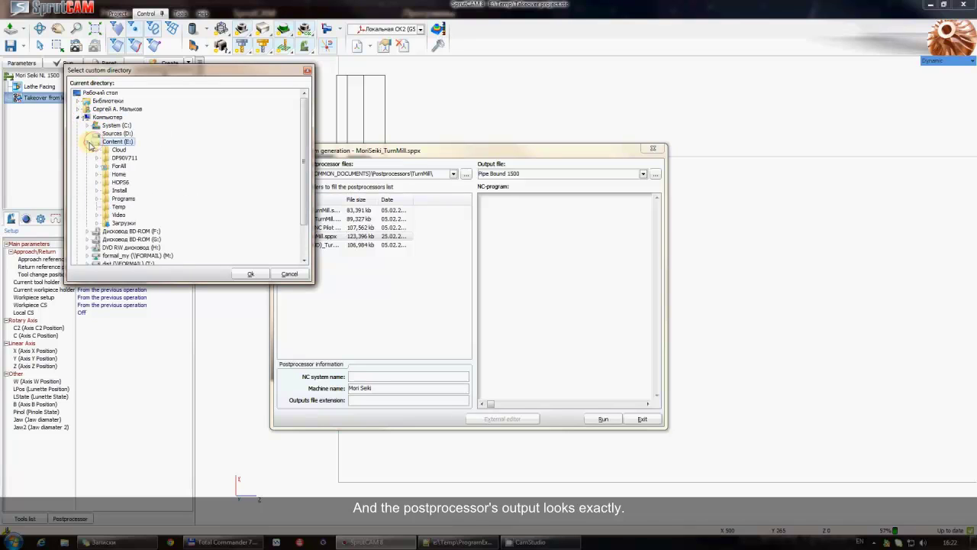
pyautogui.click(109, 208)
pyautogui.click(242, 275)
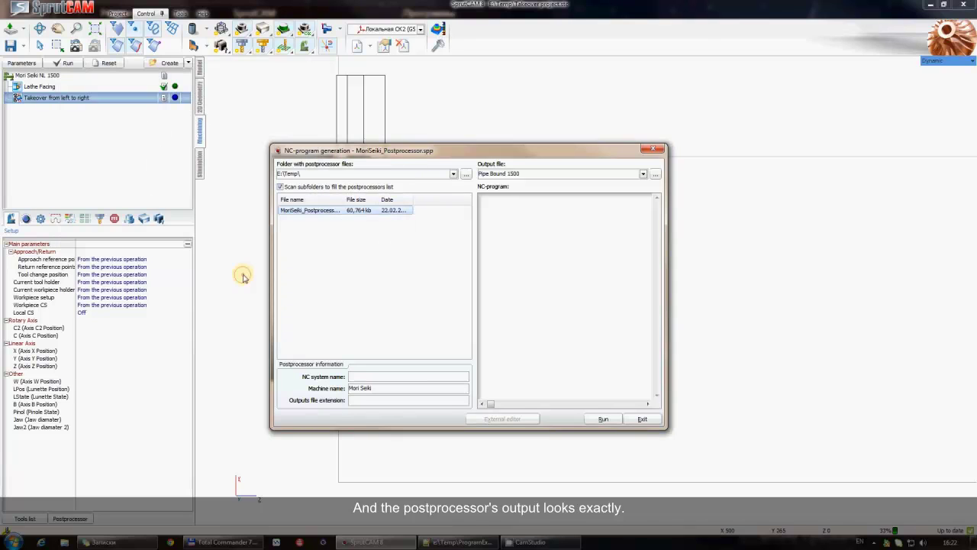
pyautogui.moveTo(344, 199); pyautogui.dragTo(360, 200)
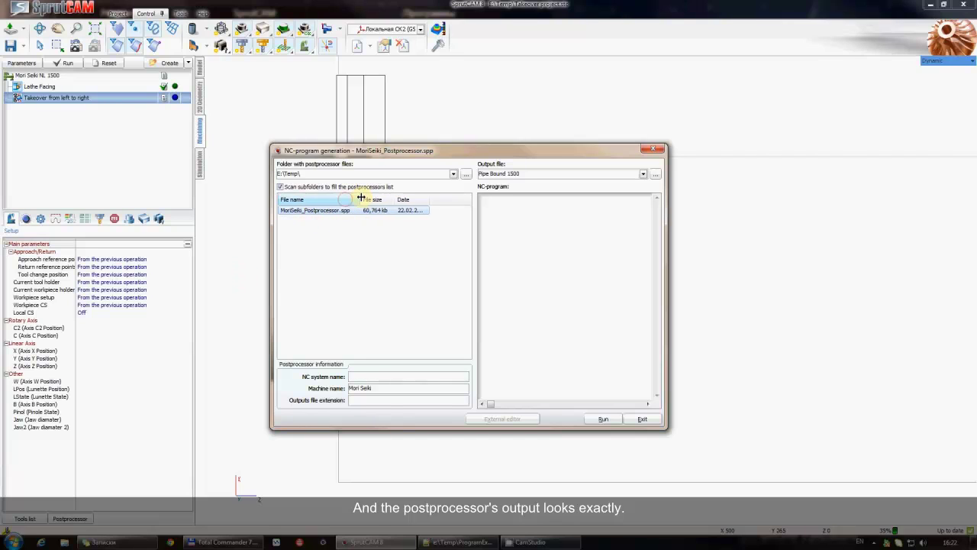
# - Generate the NC program with MoriSeiki_Postprocessor.spp, accepting 1500 as the program number
pyautogui.click(589, 418)
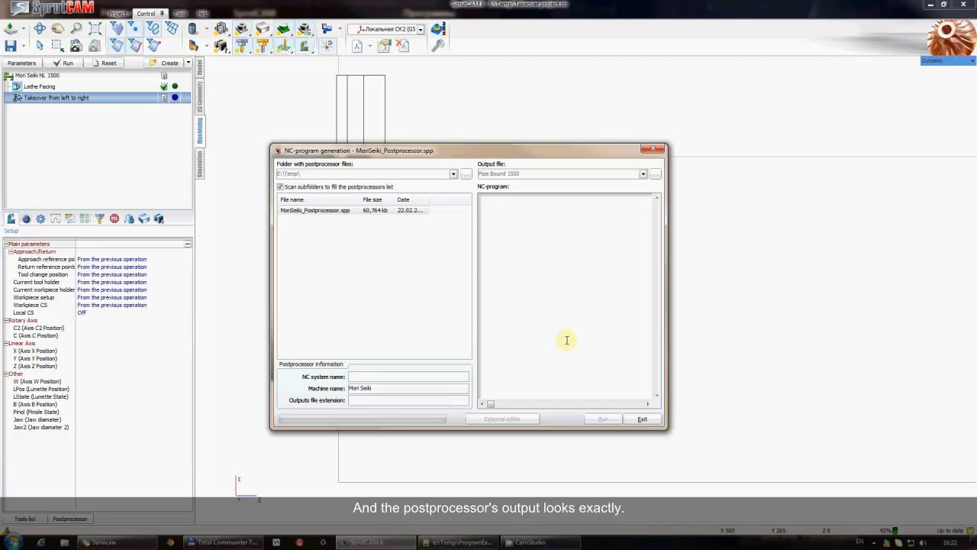
pyautogui.click(556, 277)
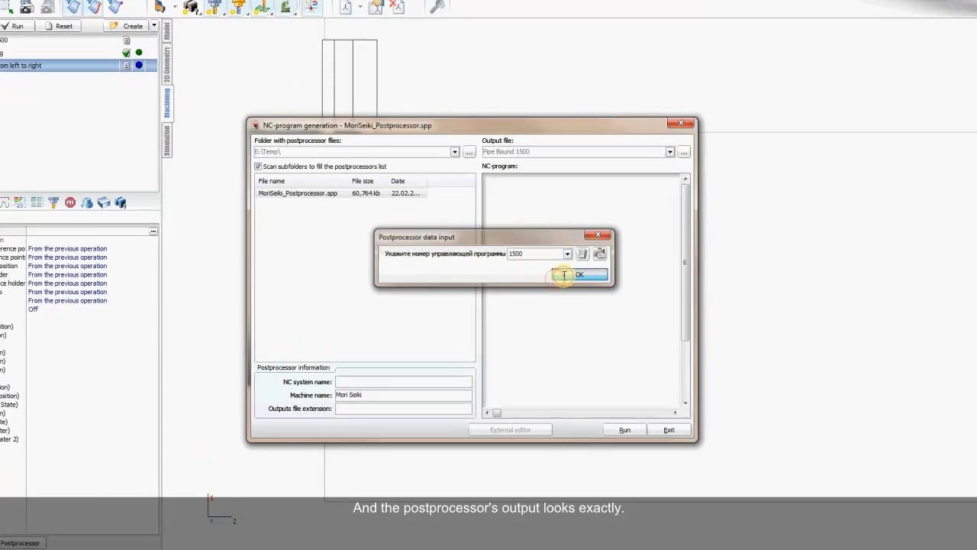
pyautogui.click(565, 275)
# - Review the takeover comment and the two inserted turret retract lines at the end of the generated NC program, and close NC-program generation
pyautogui.scroll(-3, 610, 168)
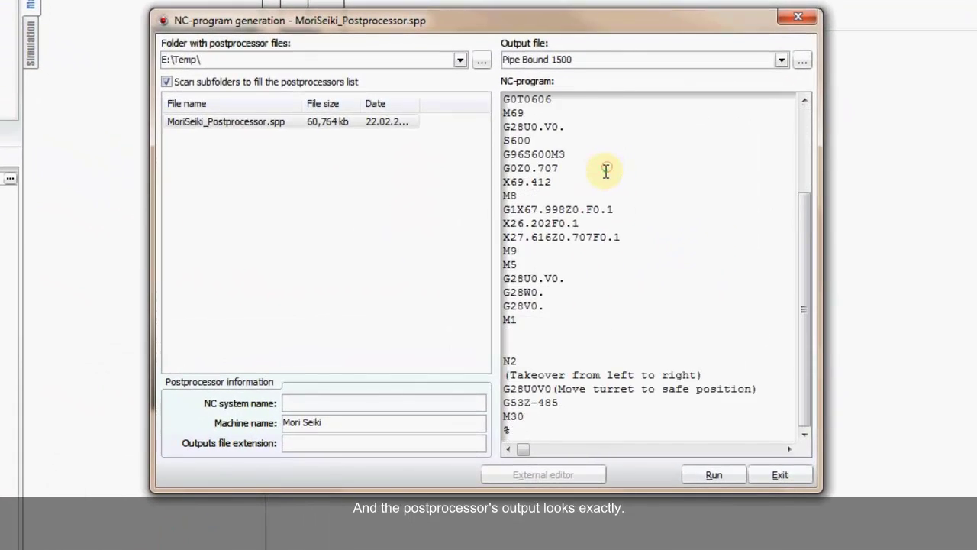
pyautogui.doubleClick(534, 374)
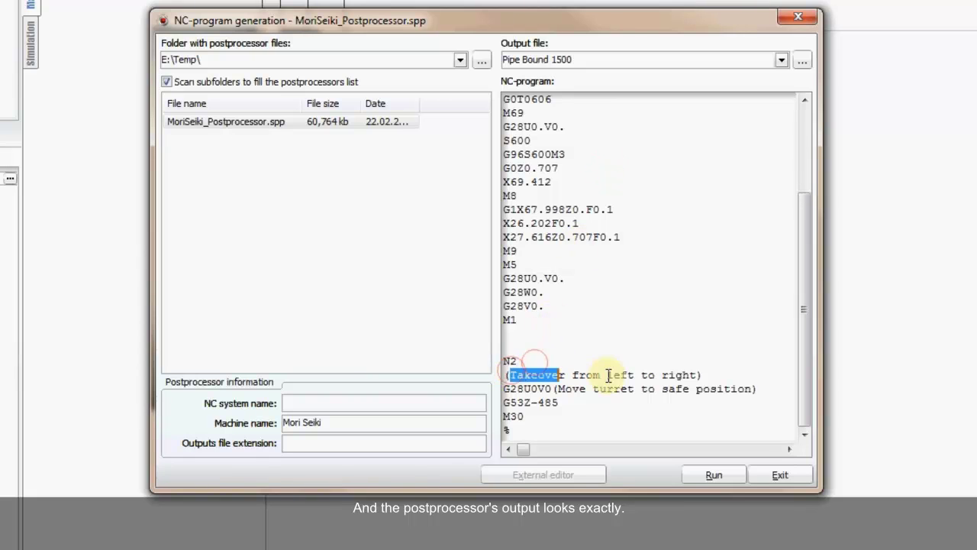
pyautogui.moveTo(609, 375); pyautogui.dragTo(713, 373)
pyautogui.click(700, 388)
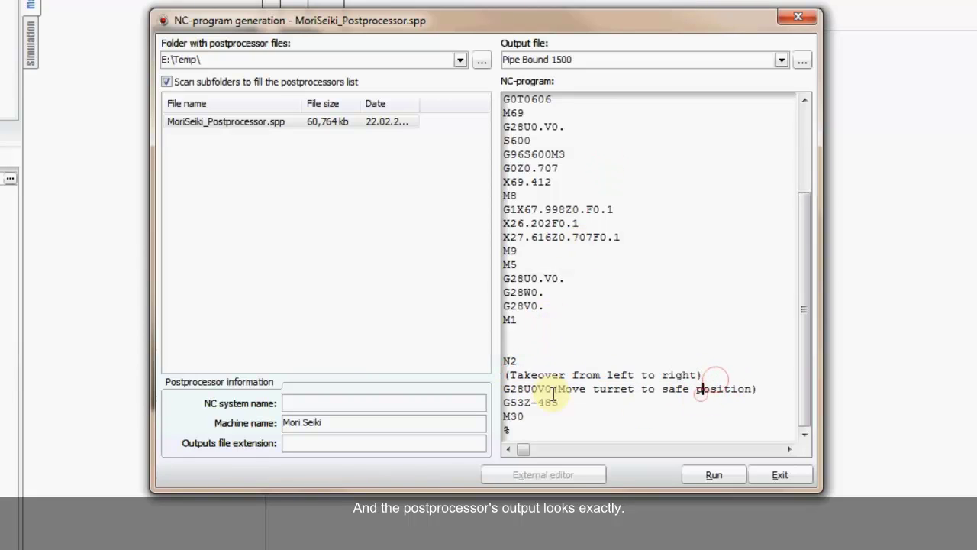
pyautogui.moveTo(510, 389); pyautogui.dragTo(754, 389)
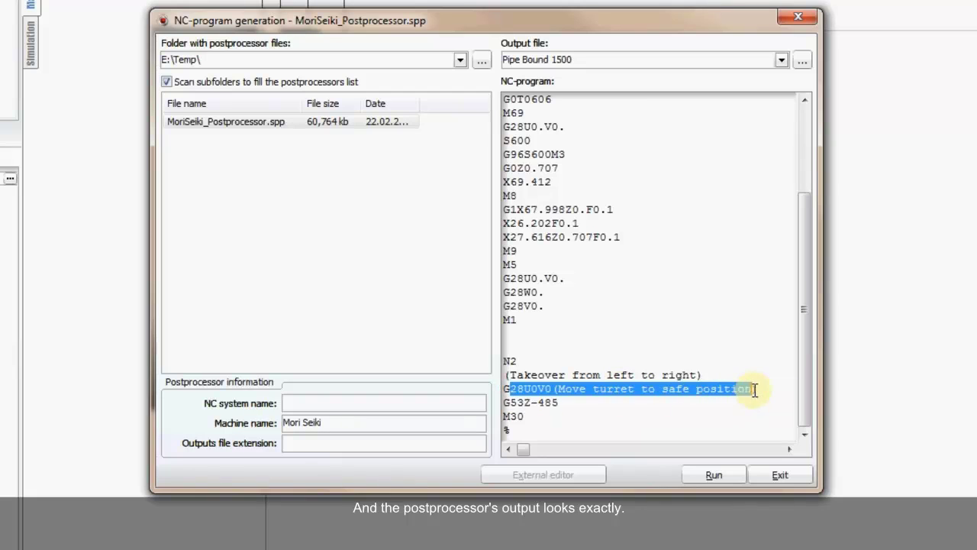
pyautogui.click(754, 389)
pyautogui.moveTo(565, 403); pyautogui.dragTo(502, 405)
pyautogui.click(575, 409)
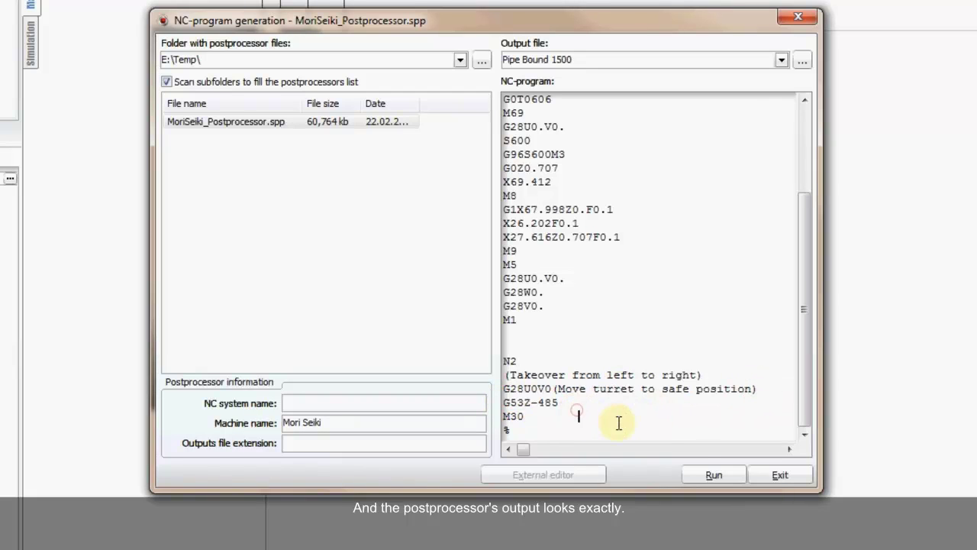
pyautogui.click(758, 477)
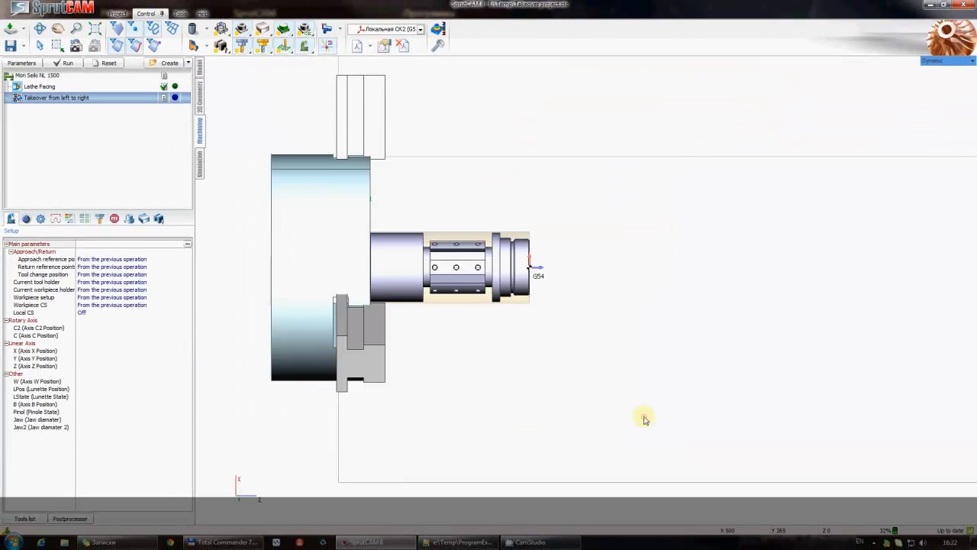
# - Launch the Postprocessors Generator and open MoriSeiki_Postprocessor.spp from the E:\Temp folder
pyautogui.click(181, 13)
pyautogui.click(303, 30)
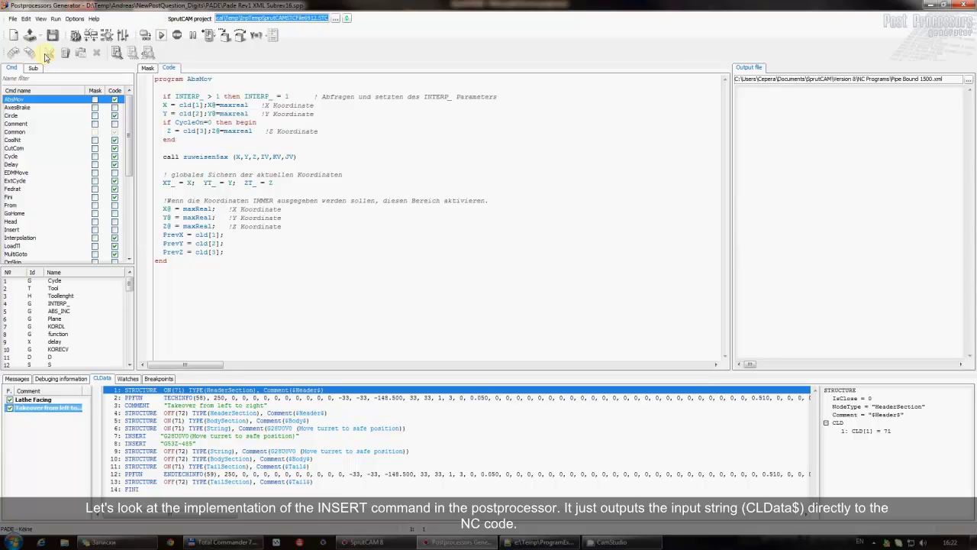
pyautogui.click(523, 285)
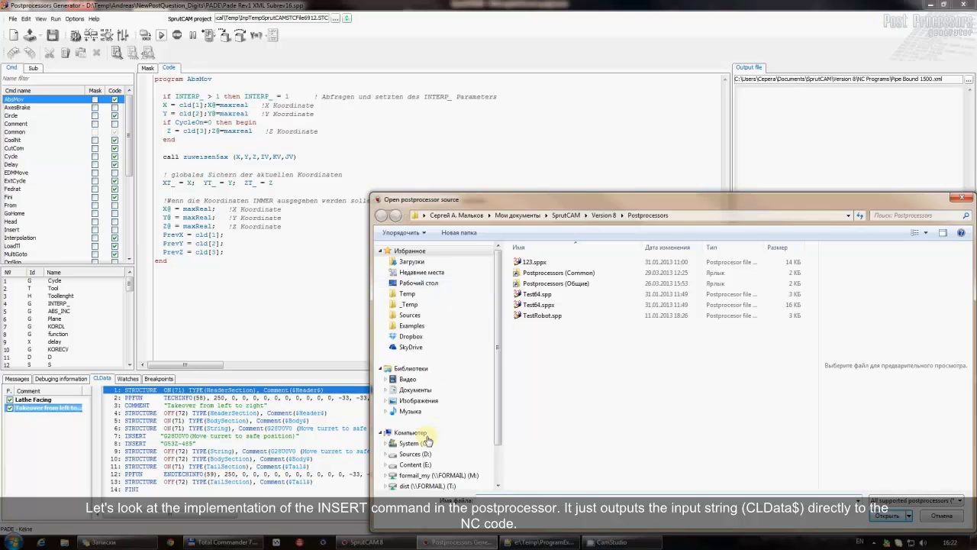
pyautogui.click(414, 464)
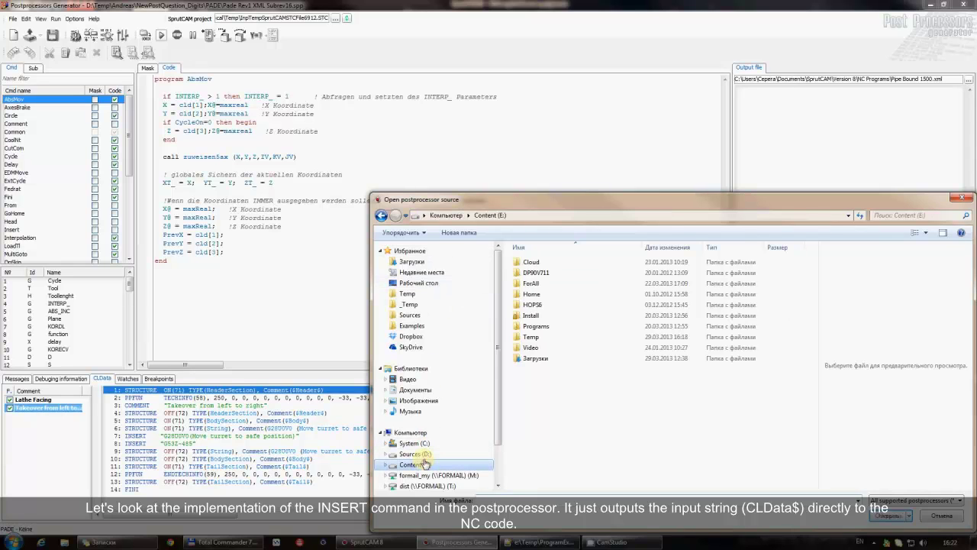
pyautogui.doubleClick(533, 337)
pyautogui.doubleClick(541, 267)
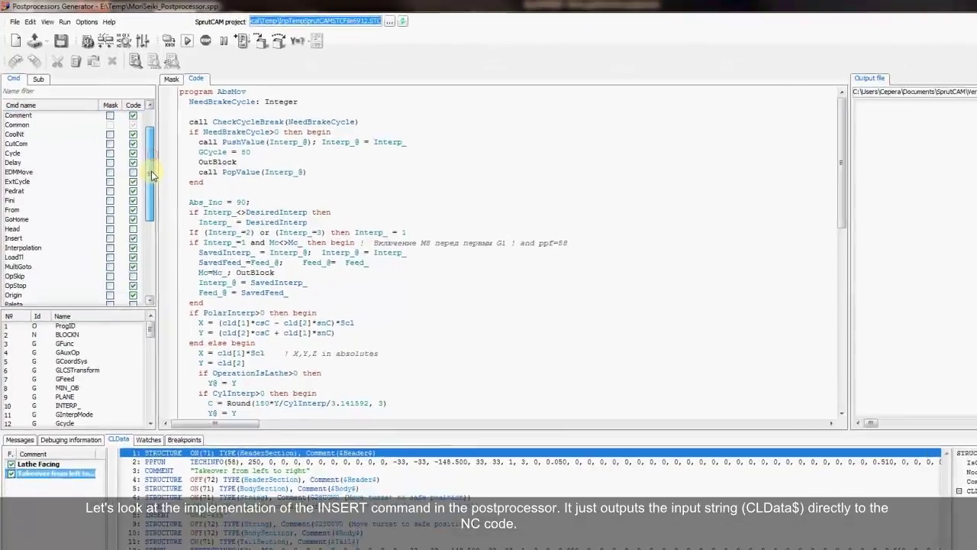
# - Examine the Output CLData$ line in the Insert command's code, and close the Postprocessors Generator
pyautogui.click(23, 238)
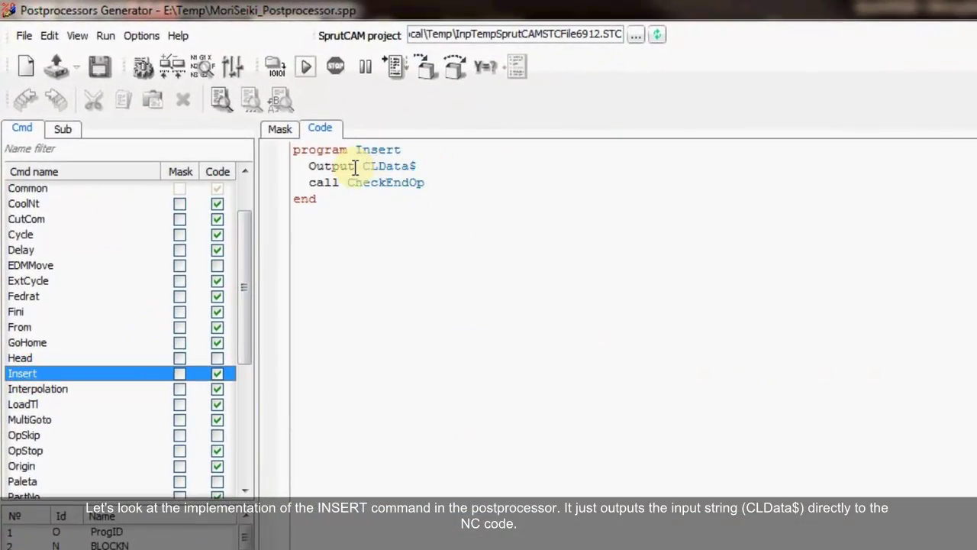
pyautogui.moveTo(307, 165); pyautogui.dragTo(416, 166)
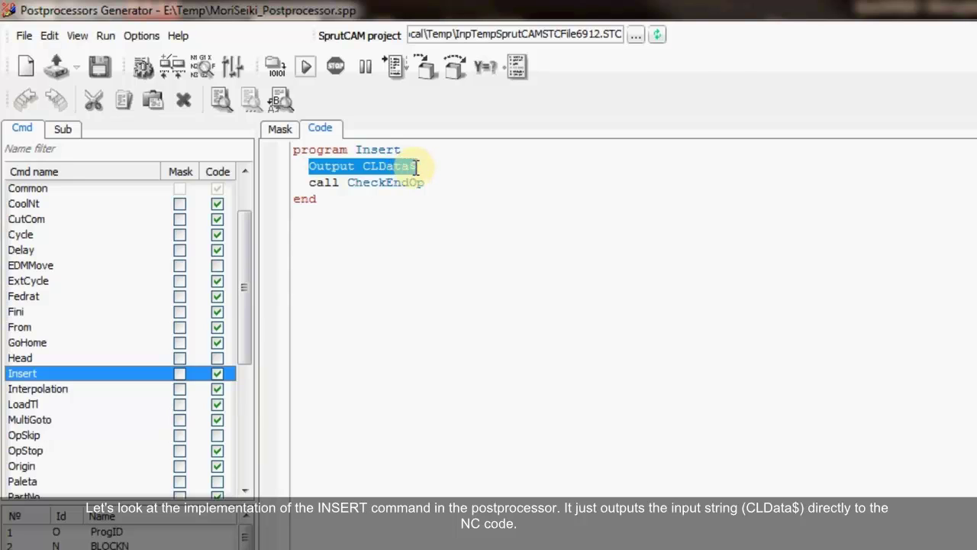
pyautogui.click(416, 166)
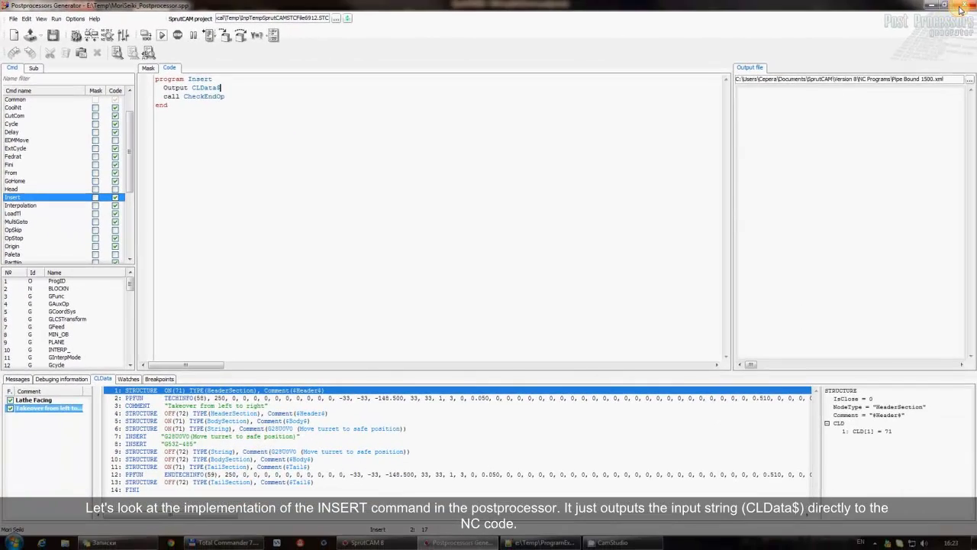
pyautogui.click(962, 6)
pyautogui.click(522, 286)
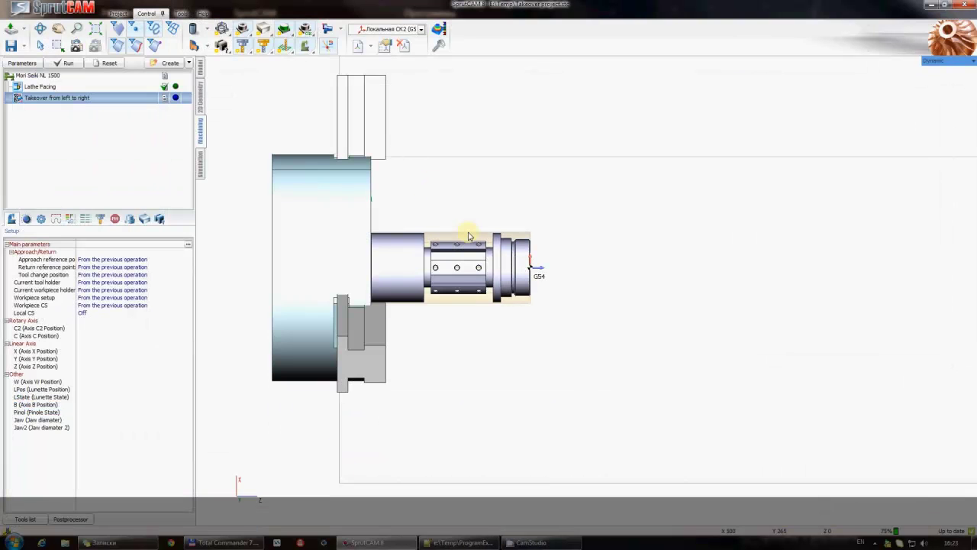
# - Open the takeover operation's parameters and inspect the commands inside the G28U0V0 (Move turret to safe position) group
pyautogui.click(21, 63)
pyautogui.click(356, 153)
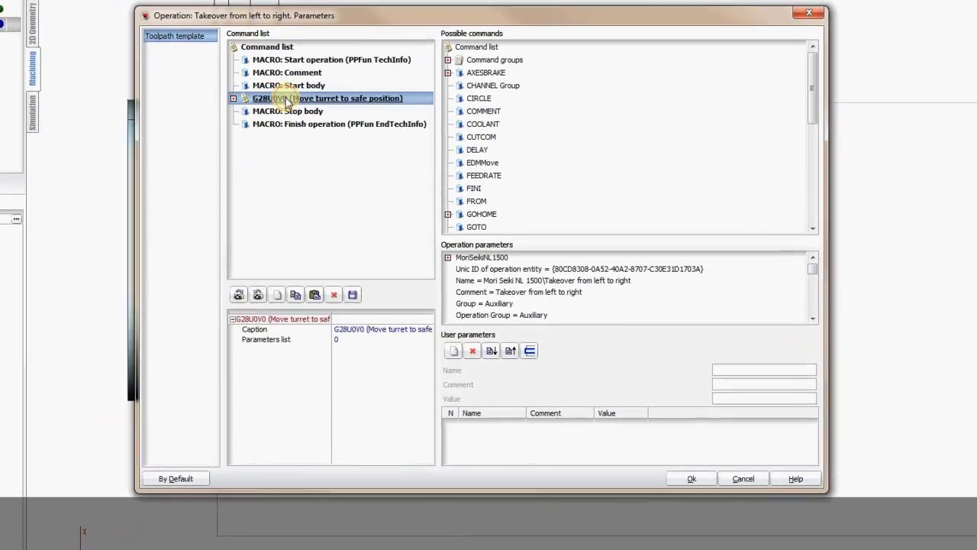
pyautogui.click(231, 97)
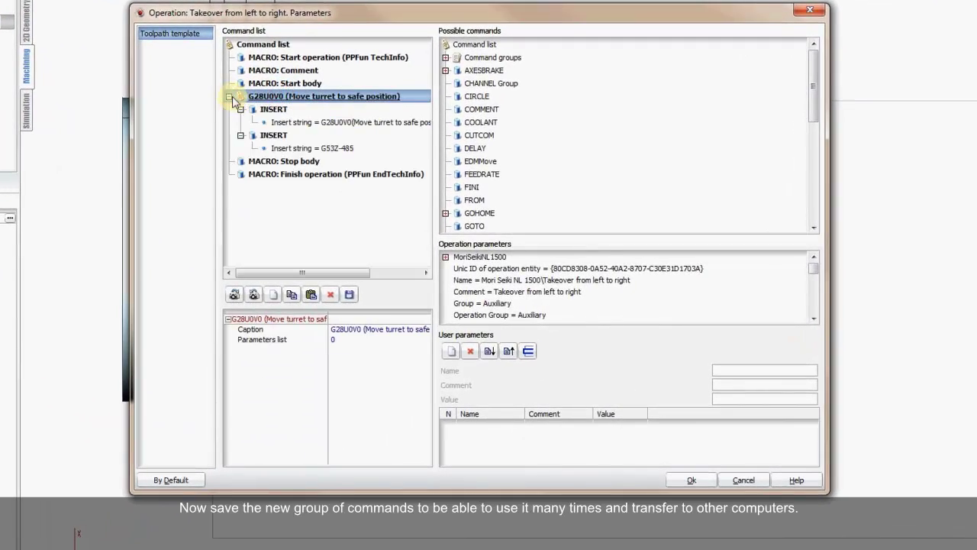
pyautogui.click(229, 96)
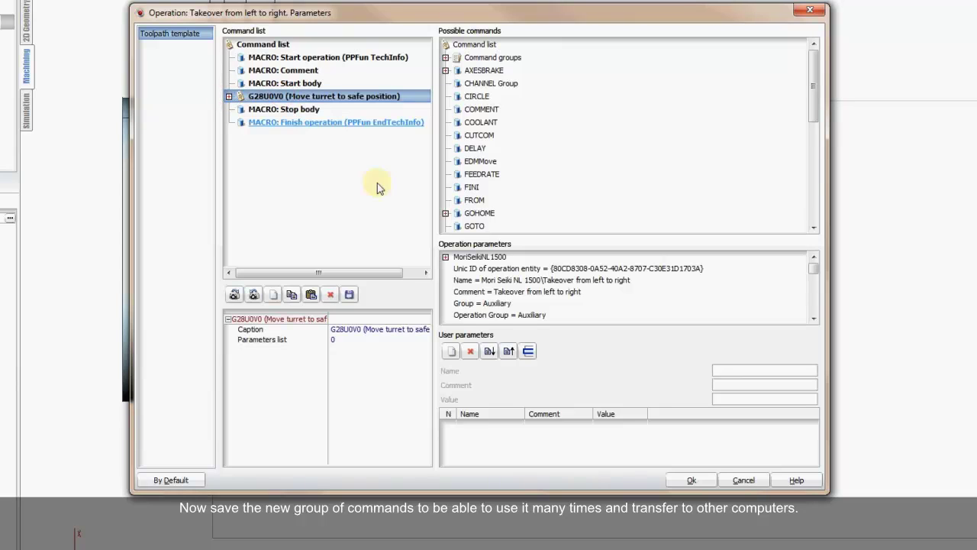
# - Start saving the G28U0V0 command group for reuse and set its name space to MyMoriSeikiAuxiliaryOperations
pyautogui.click(349, 295)
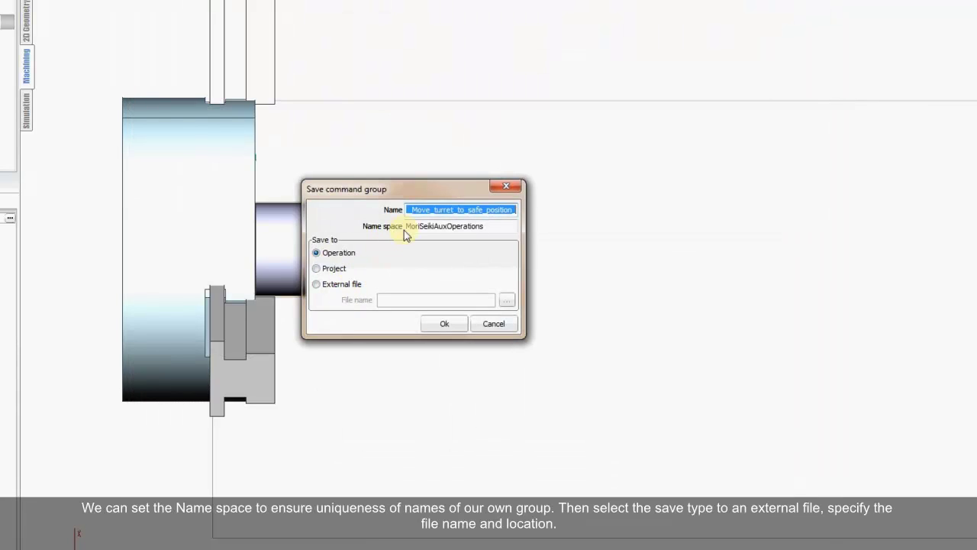
pyautogui.click(491, 225)
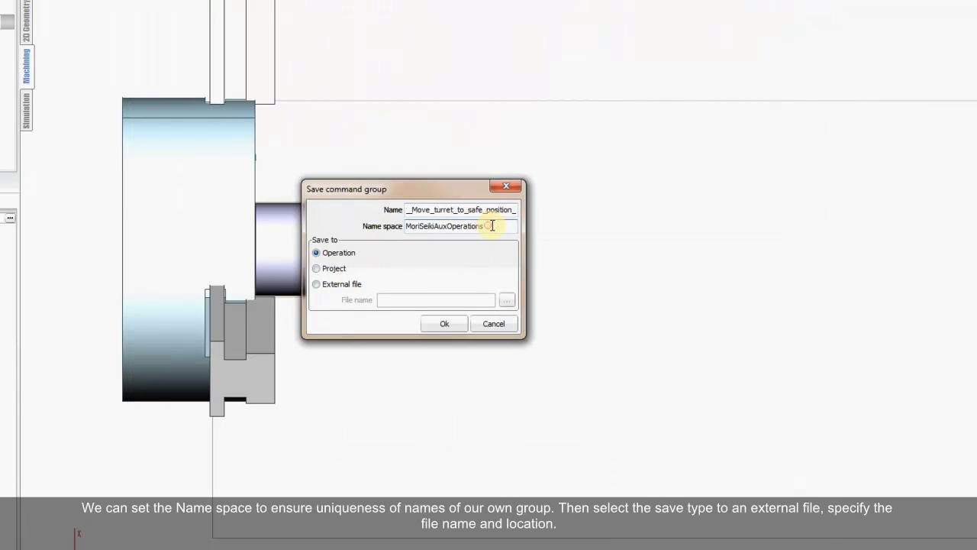
pyautogui.moveTo(508, 225); pyautogui.dragTo(422, 226)
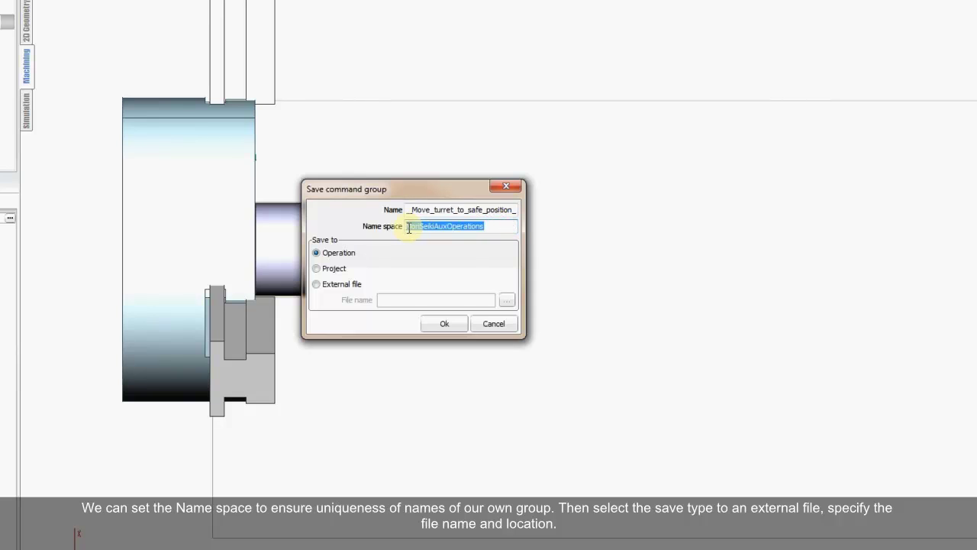
pyautogui.press('BackSpace')
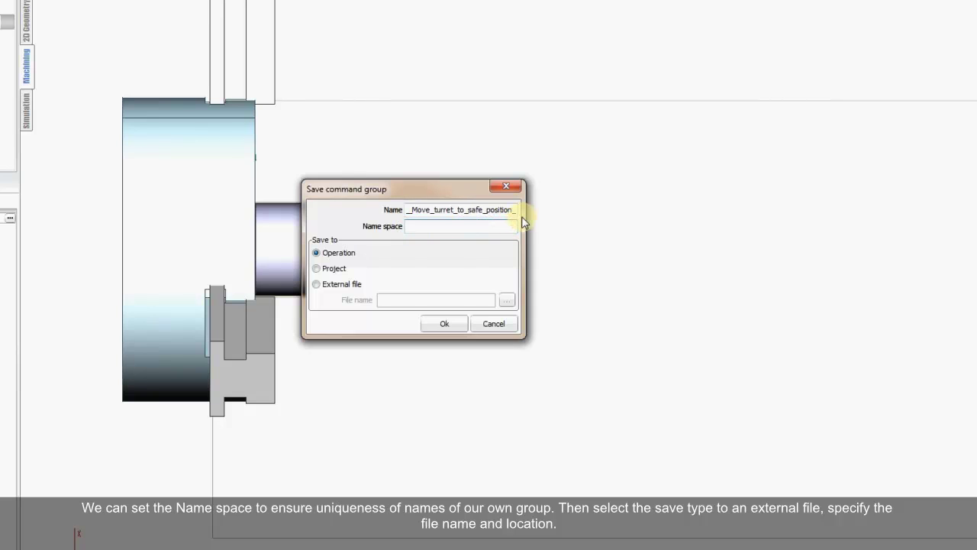
pyautogui.write('MyMoriSeikiAuxiliaryOperations')
# - Save the command group to an external file in E:\Temp, keeping the file name G28U0V0__Move_turret_to_safe_position_.mcdg
pyautogui.click(340, 286)
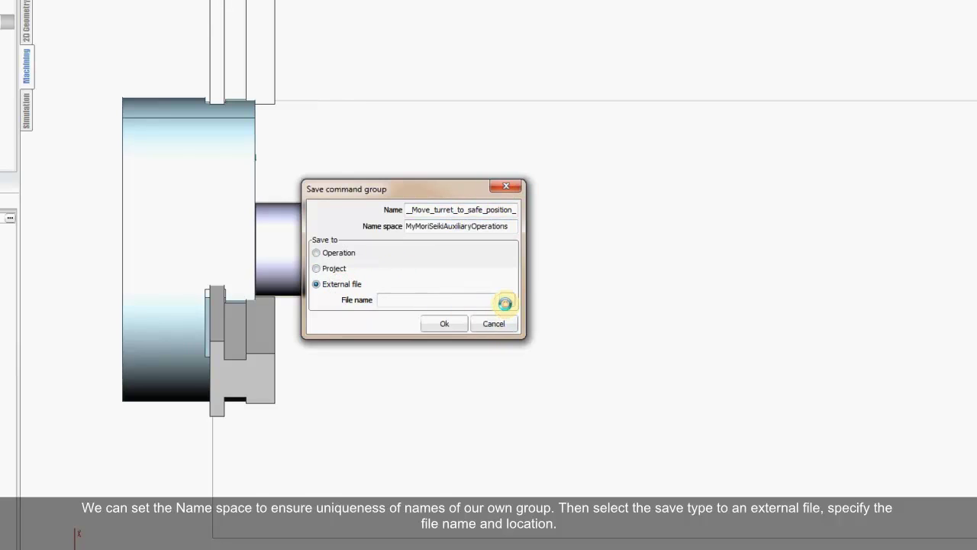
pyautogui.click(505, 303)
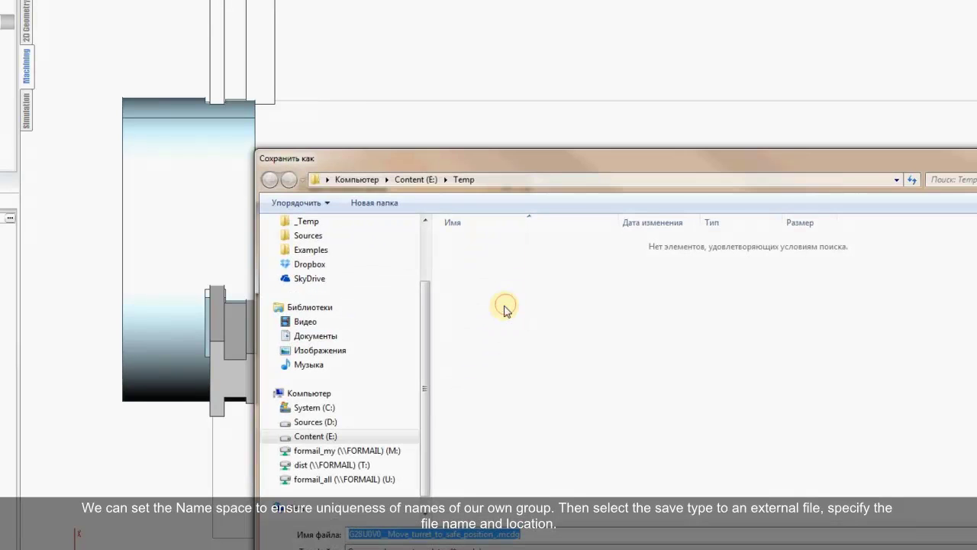
pyautogui.click(500, 180)
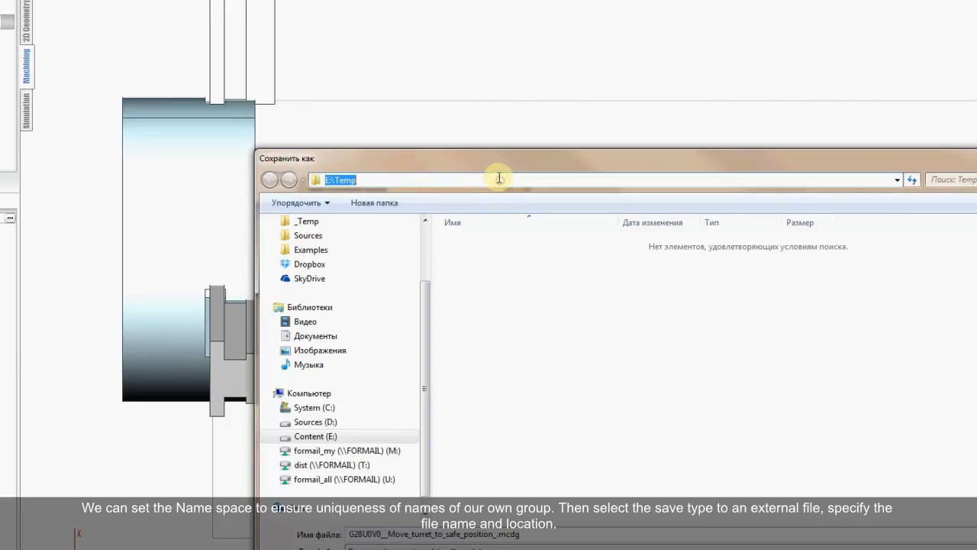
pyautogui.doubleClick(532, 534)
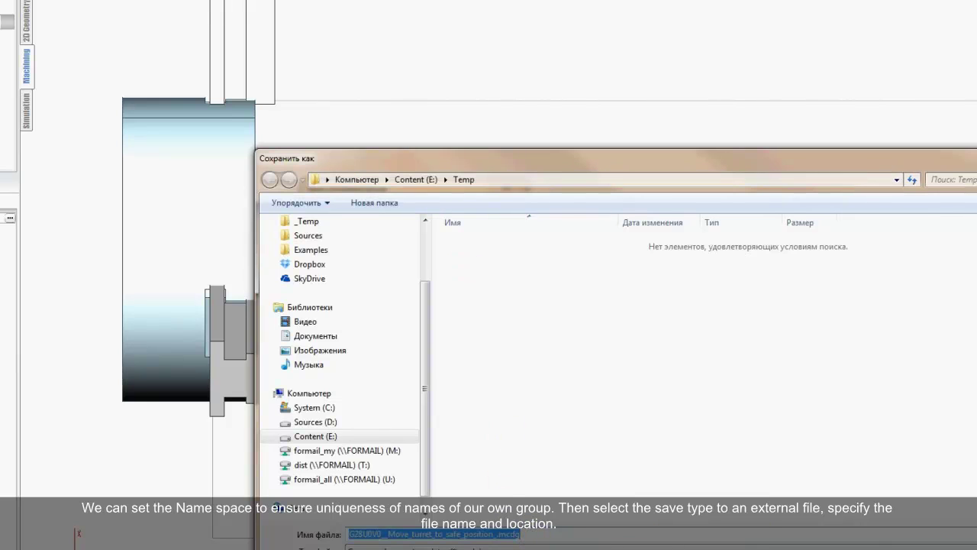
pyautogui.press('Return')
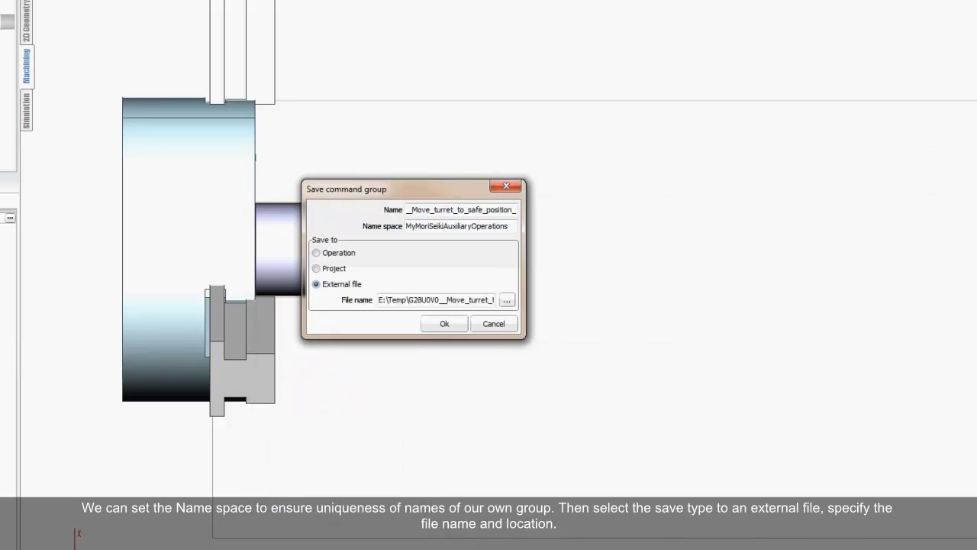
pyautogui.click(446, 325)
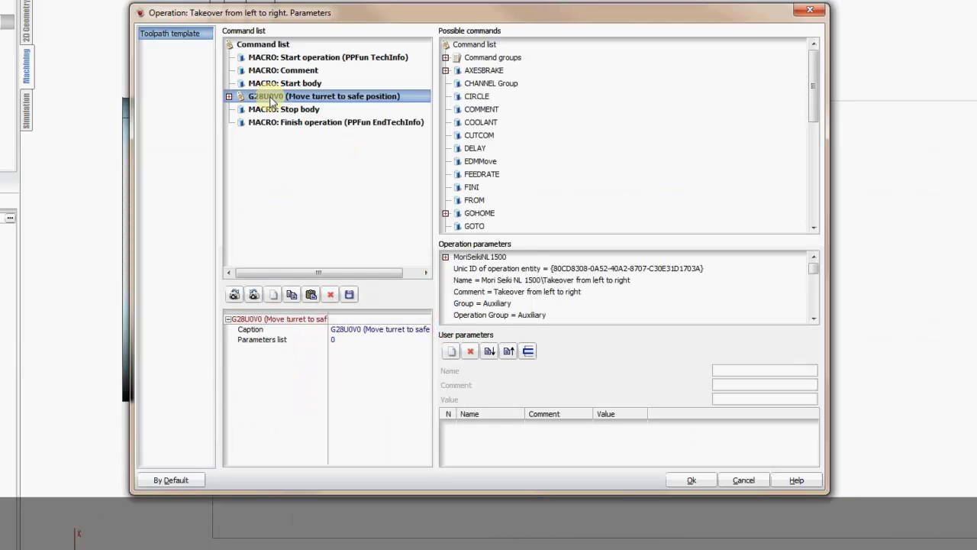
# - Replace the G28U0V0 group in the takeover operation with the saved one from the command groups, check its contents and accept the parameters
pyautogui.click(445, 58)
pyautogui.click(489, 83)
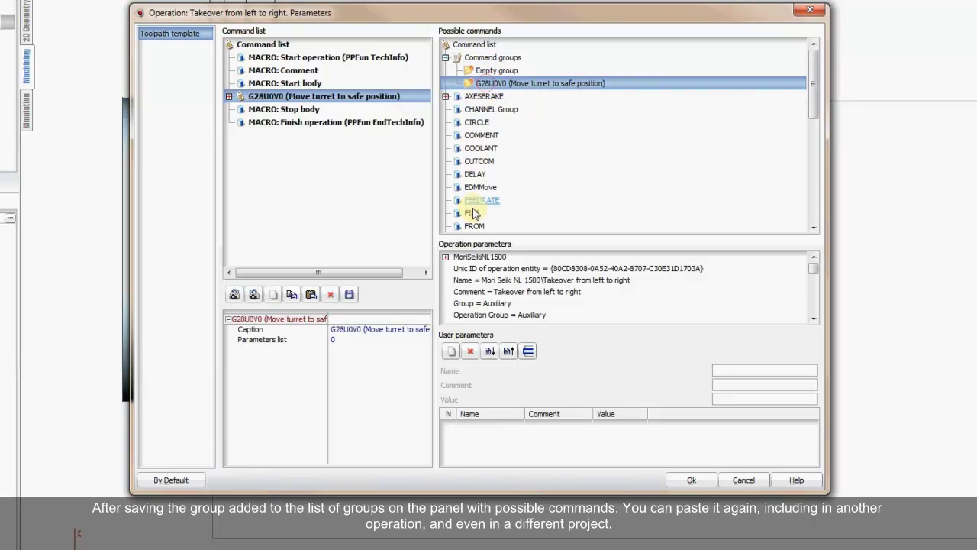
pyautogui.click(294, 97)
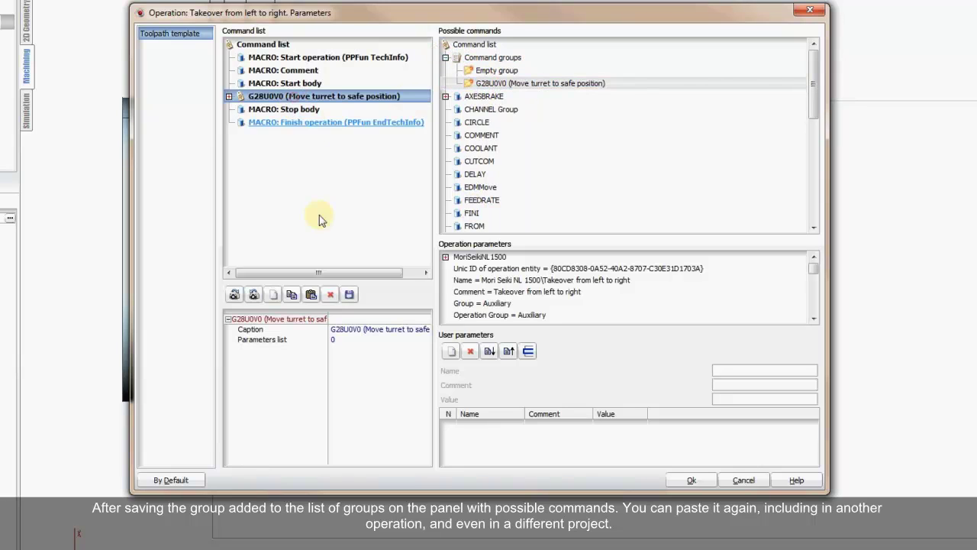
pyautogui.click(330, 294)
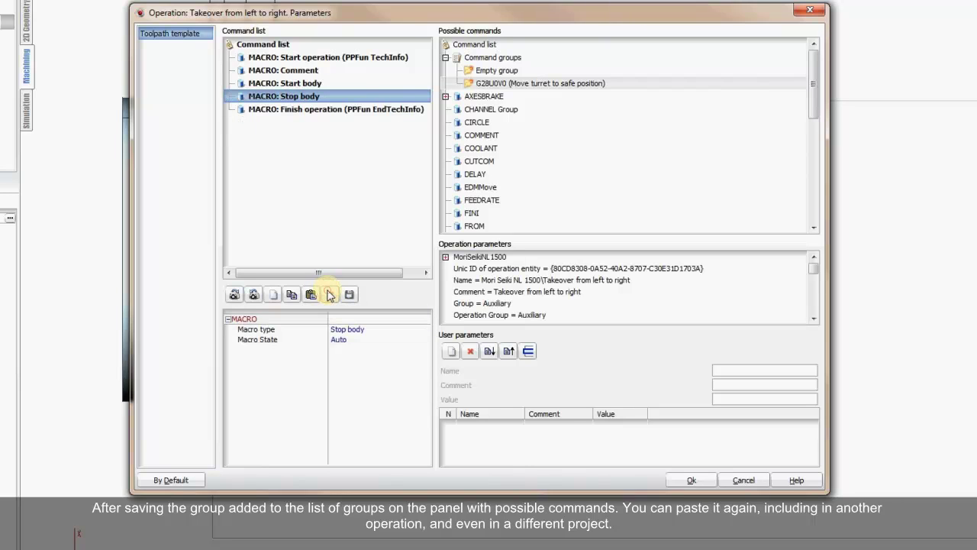
pyautogui.moveTo(483, 84); pyautogui.dragTo(325, 94)
pyautogui.click(228, 97)
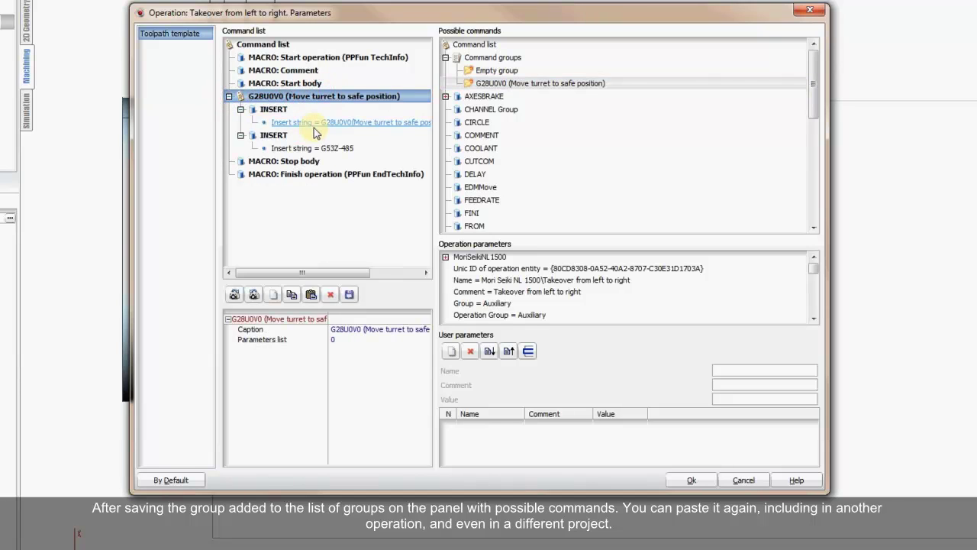
pyautogui.click(229, 96)
pyautogui.click(692, 477)
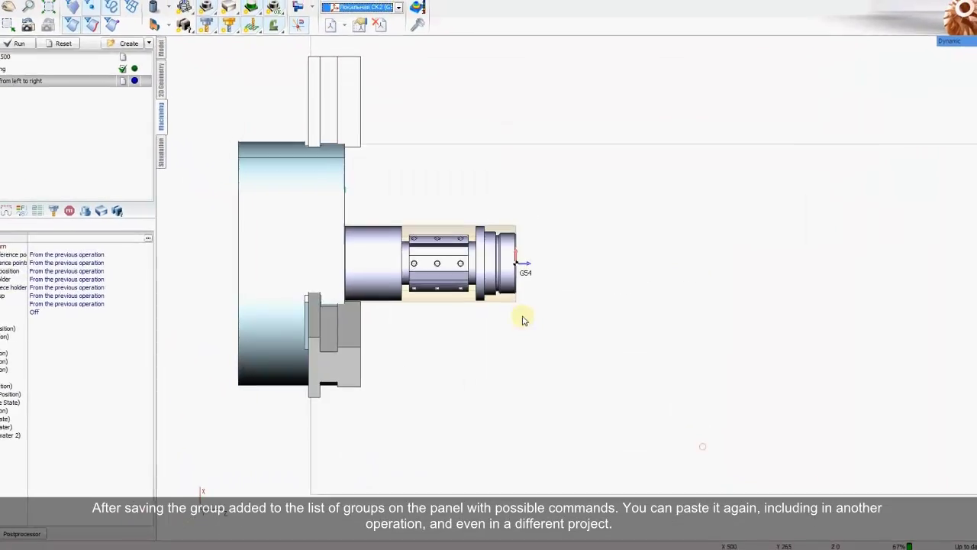
# - Create a new auxiliary operation after the takeover operation
pyautogui.click(190, 64)
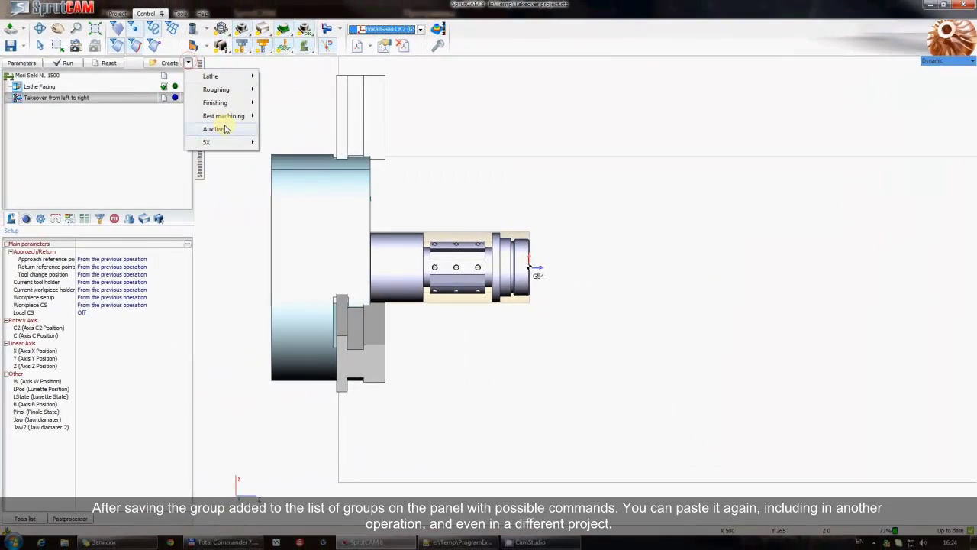
pyautogui.moveTo(221, 129)
pyautogui.click(287, 156)
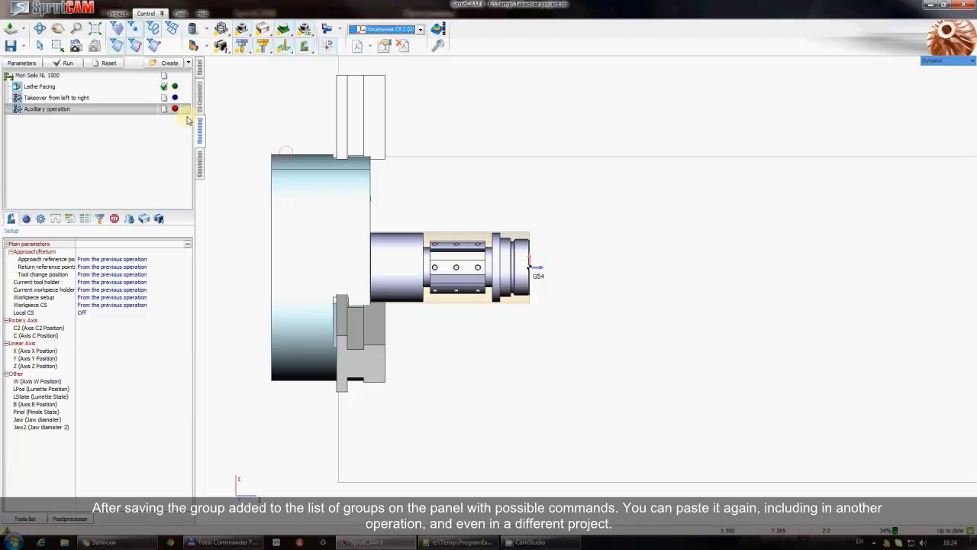
# - Try inserting the saved G28U0V0 group after the COMMENT command in the auxiliary operation, inspect its INSERT strings and cancel the parameters
pyautogui.click(40, 64)
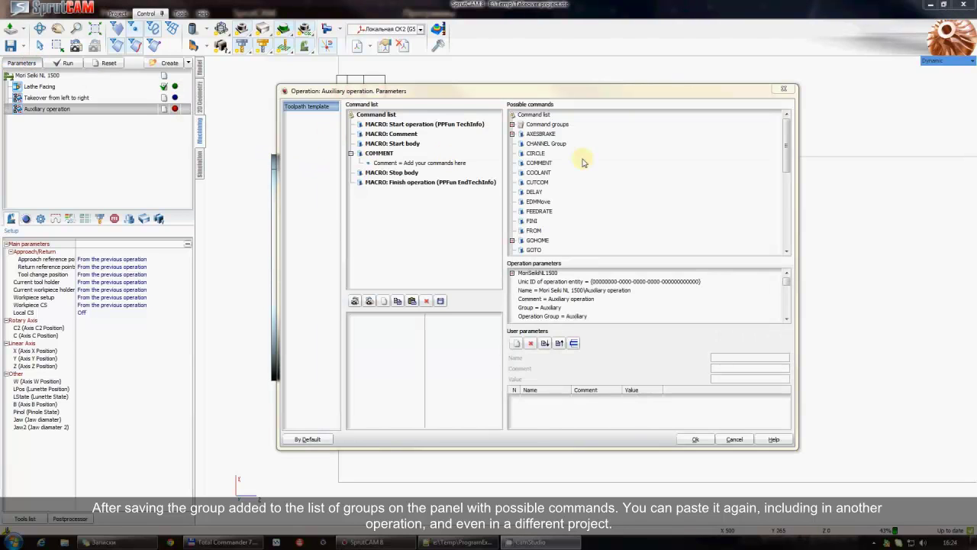
pyautogui.click(512, 124)
pyautogui.click(551, 144)
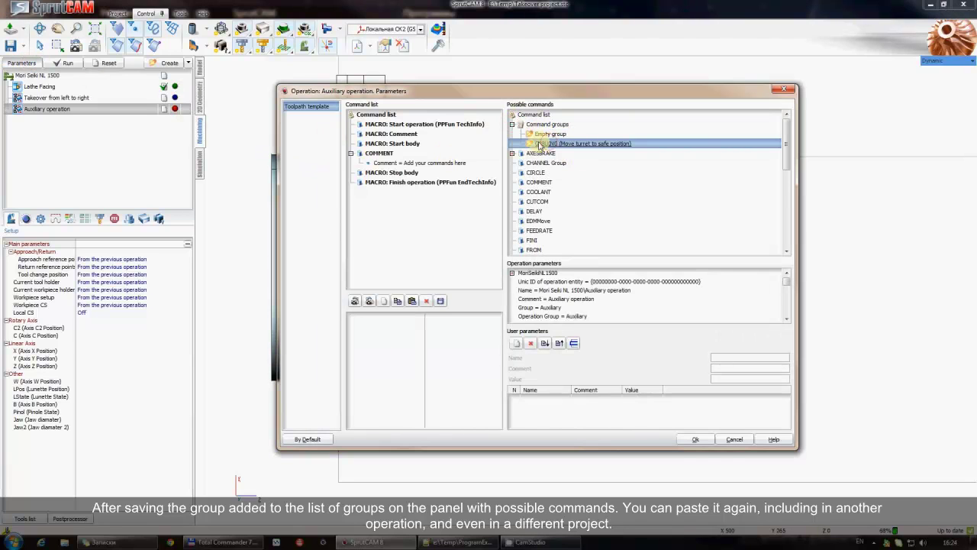
pyautogui.moveTo(411, 164); pyautogui.dragTo(395, 174)
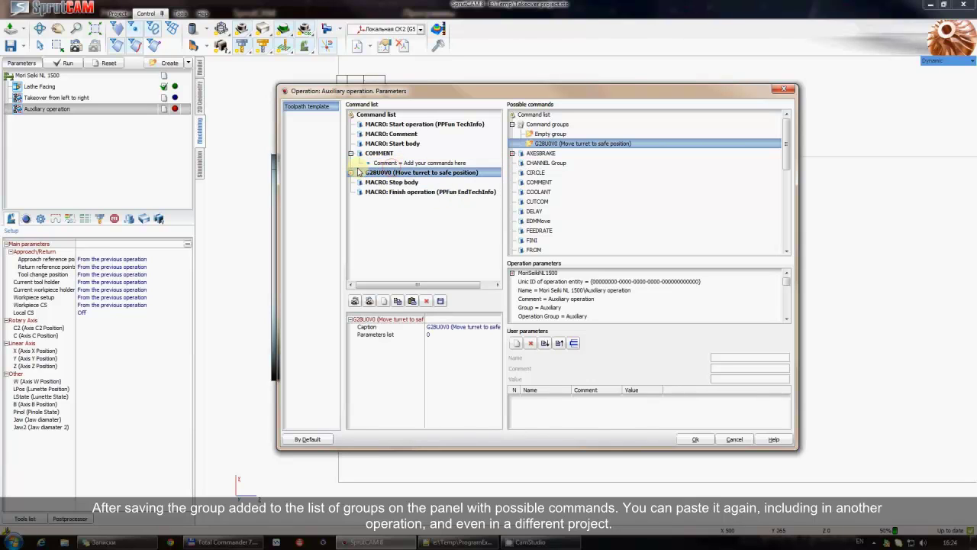
pyautogui.click(351, 173)
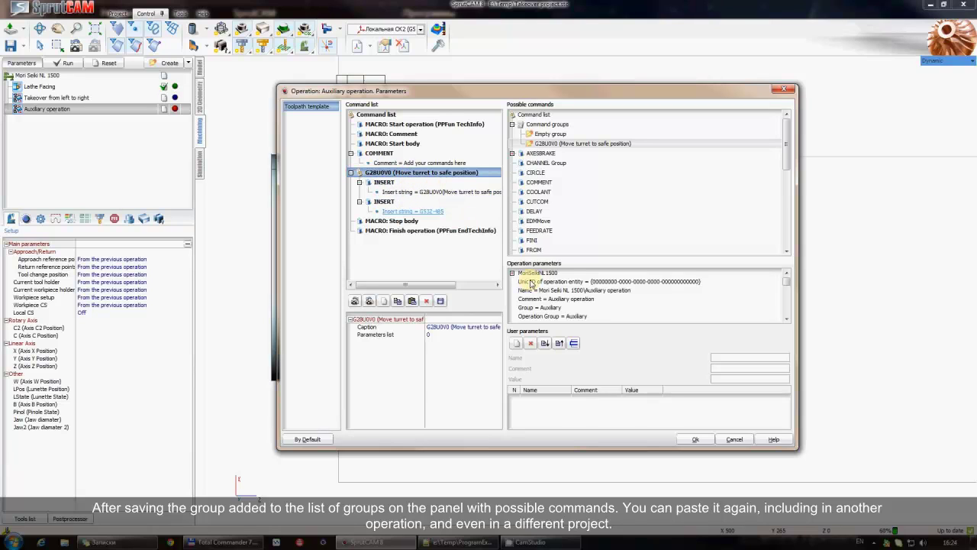
pyautogui.click(735, 440)
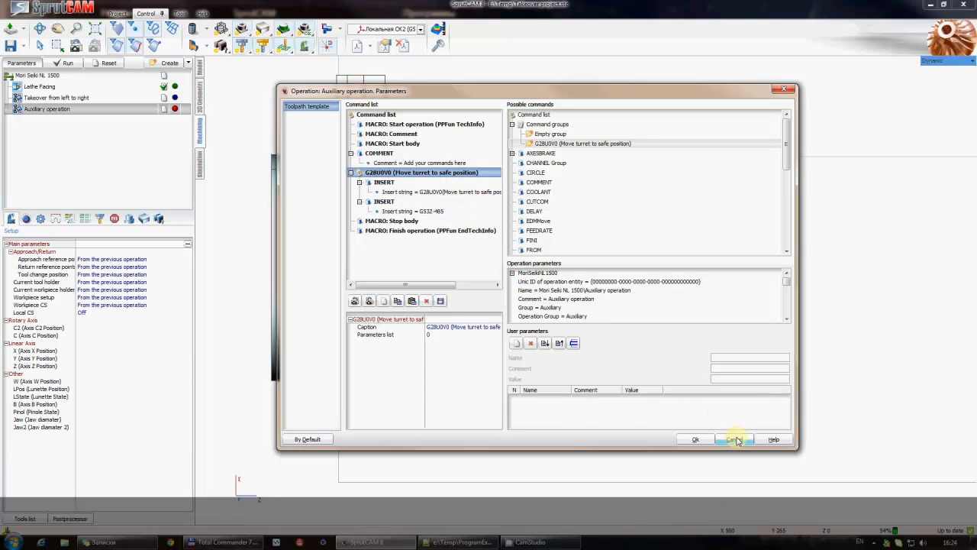
# - Delete the auxiliary operation and save the project
pyautogui.click(34, 111)
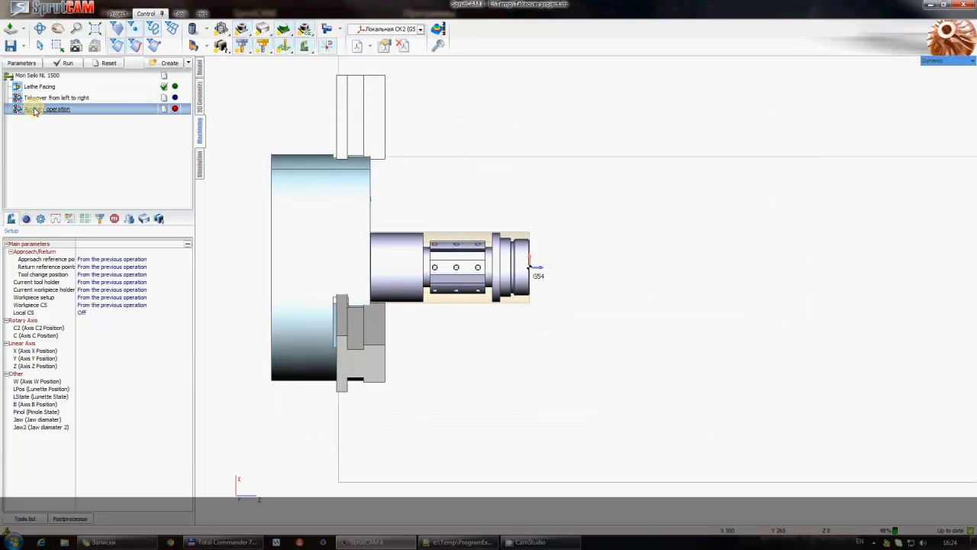
pyautogui.press('Delete')
pyautogui.press('Return')
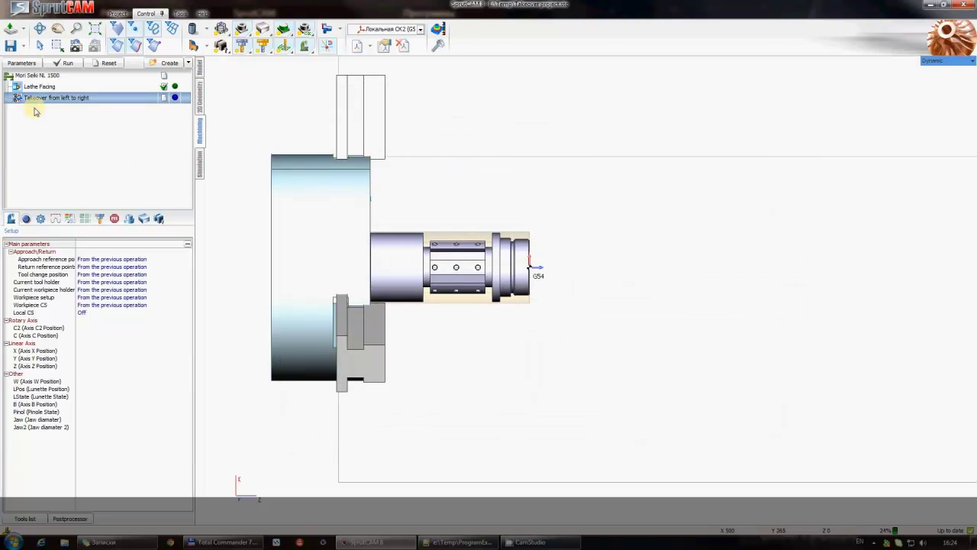
pyautogui.click(11, 48)
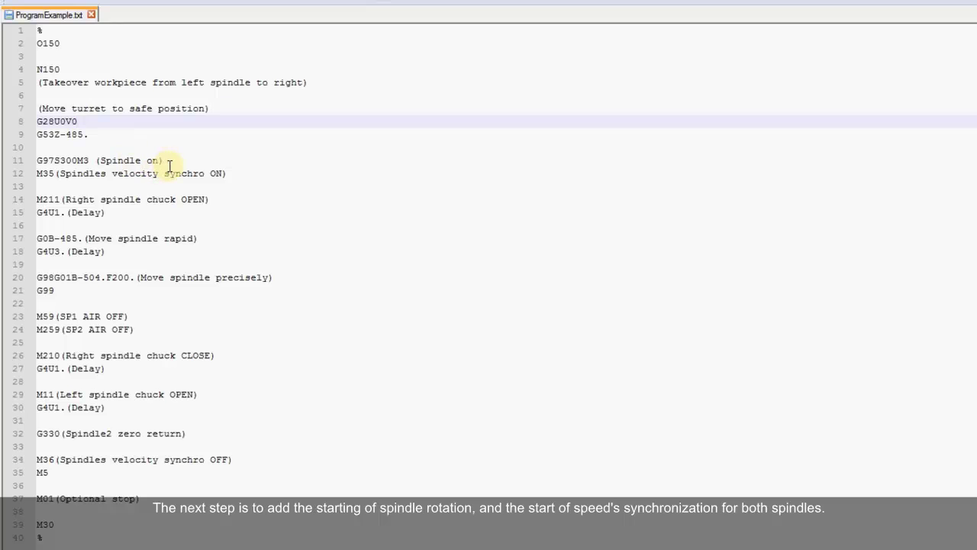
# - Switch to ProgramExample.txt in the text editor and copy the comment "Spindles velocity synchro ON" from the M35 line
pyautogui.moveTo(226, 173); pyautogui.dragTo(63, 173)
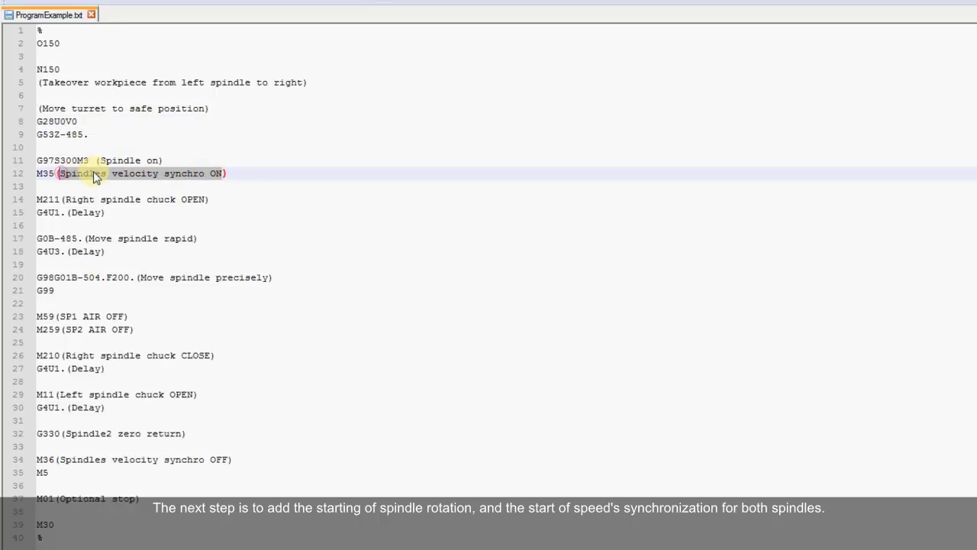
pyautogui.rightClick(93, 172)
pyautogui.click(128, 200)
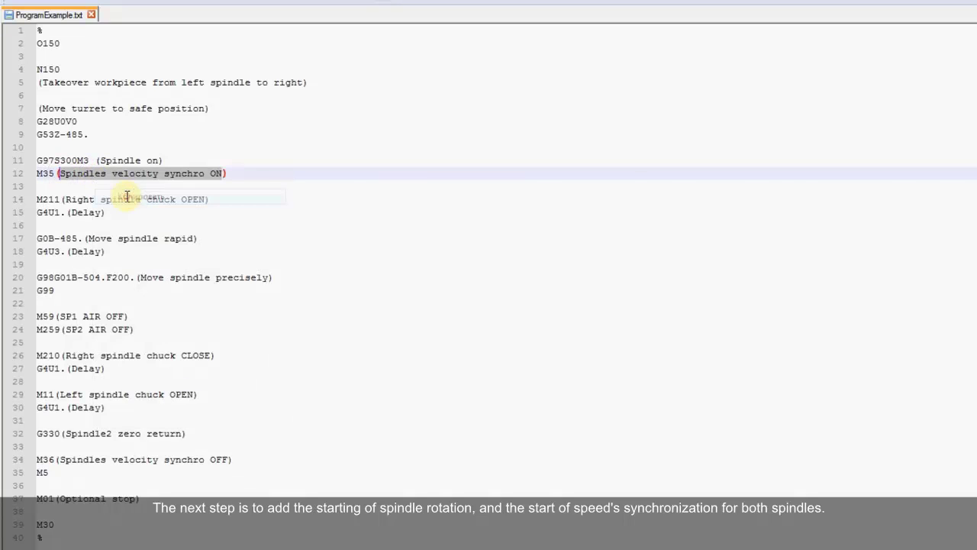
pyautogui.moveTo(98, 161); pyautogui.dragTo(166, 160)
pyautogui.click(164, 173)
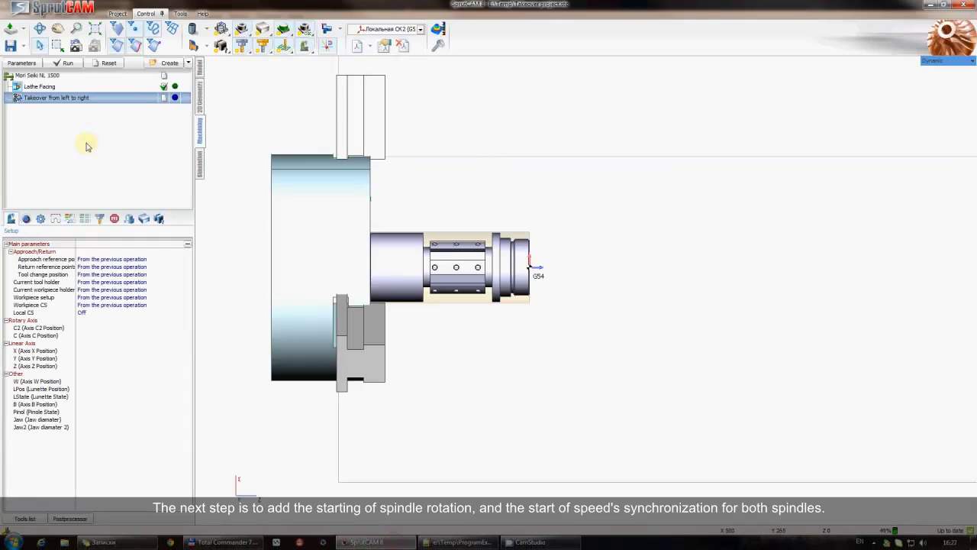
# - Add an empty command group after the G28U0V0 group in the takeover operation's parameters and caption it "M35 (Spindles velocity synchro ON)"
pyautogui.click(24, 62)
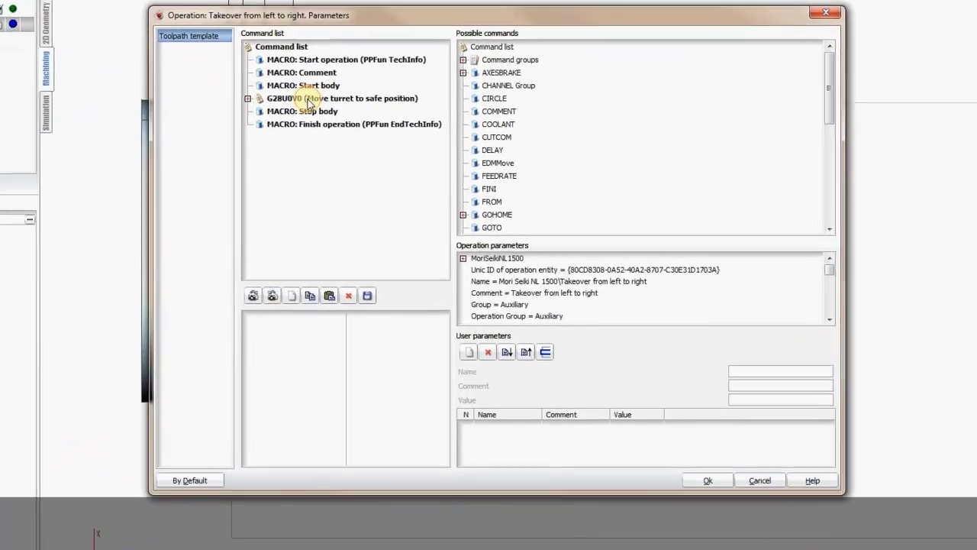
pyautogui.click(377, 140)
pyautogui.click(460, 58)
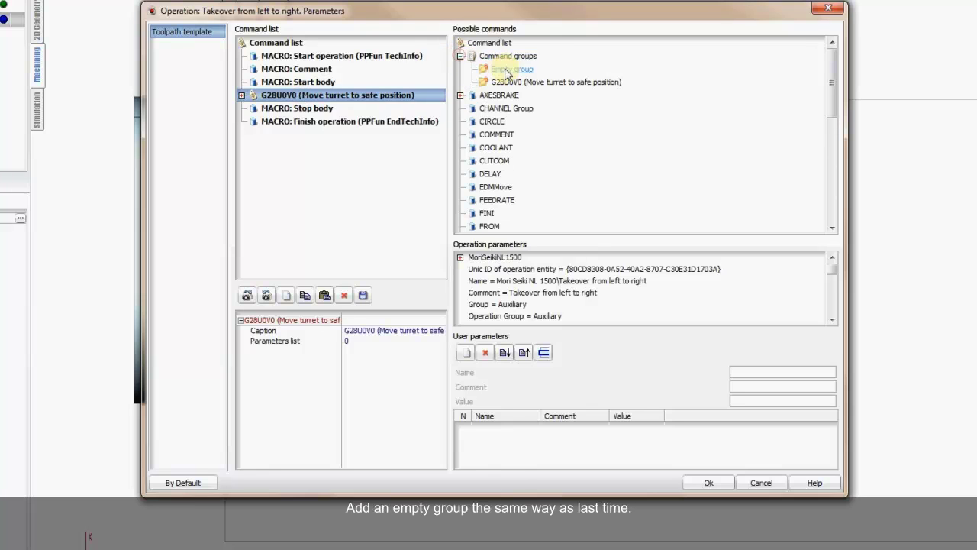
pyautogui.click(506, 69)
pyautogui.moveTo(510, 71); pyautogui.dragTo(347, 105)
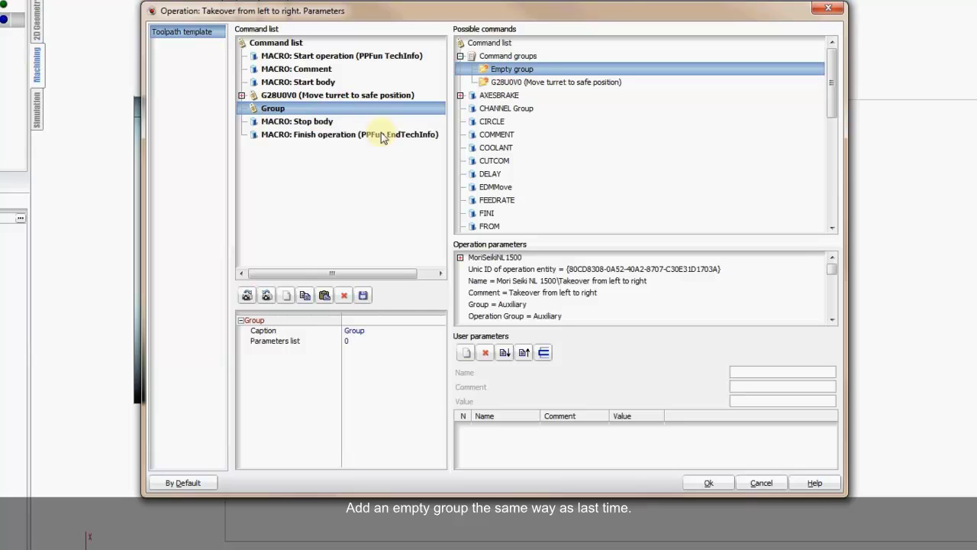
pyautogui.click(386, 331)
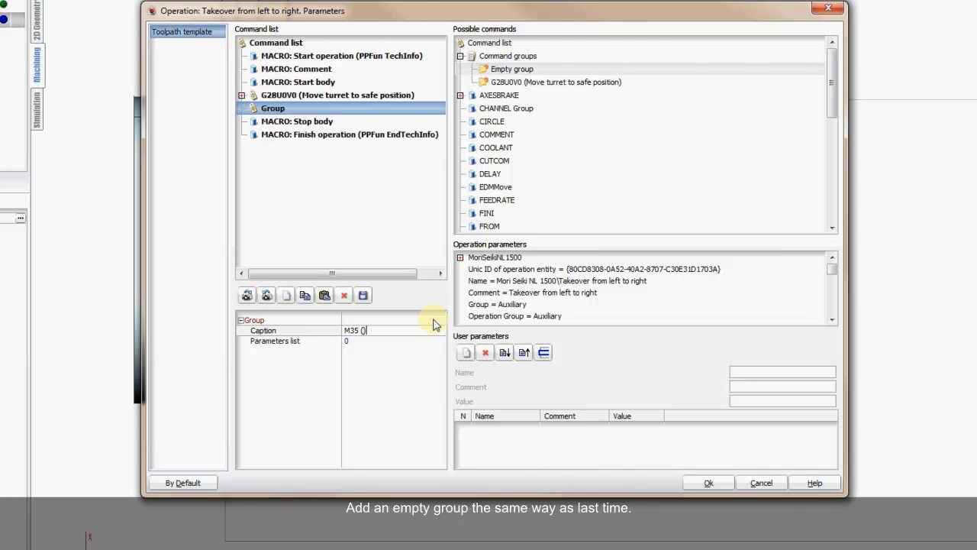
pyautogui.hotkey('ctrl', 'v')
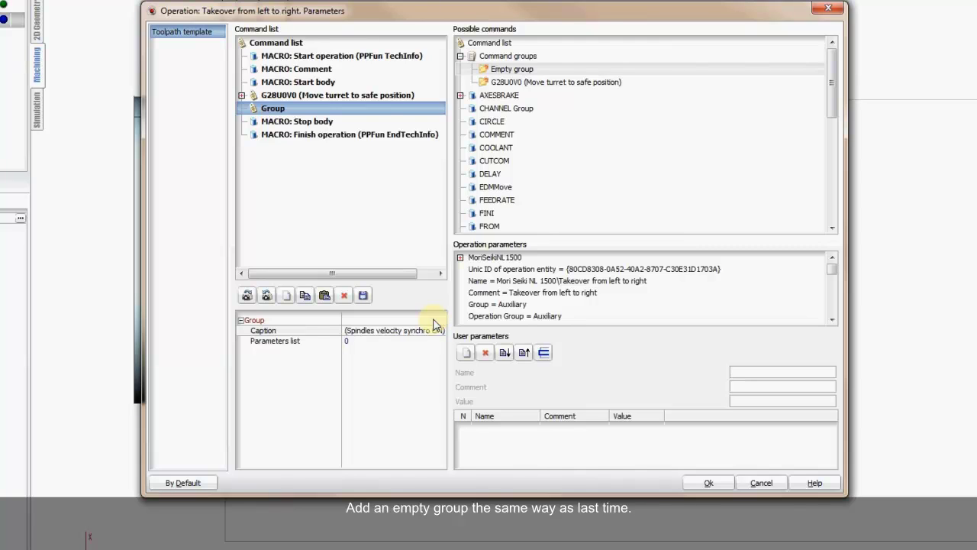
pyautogui.press('Return')
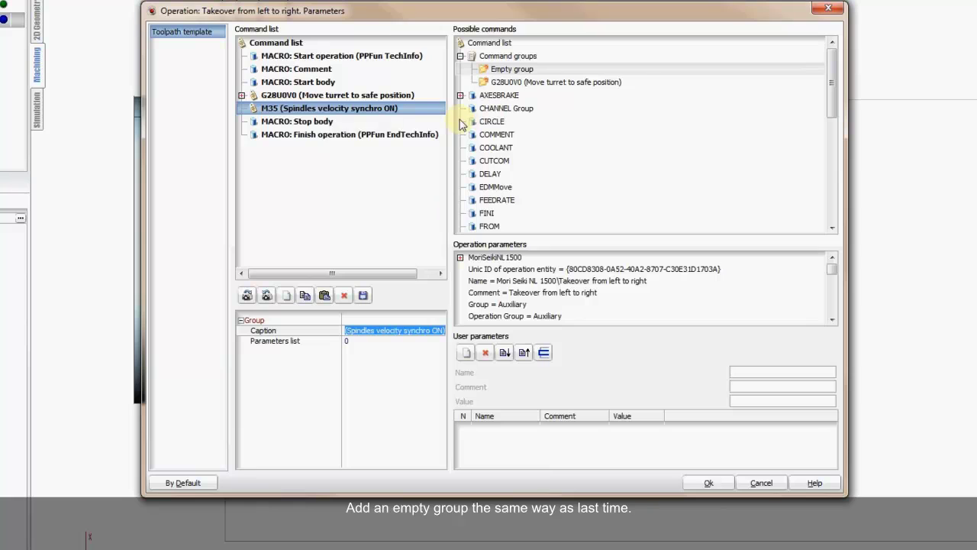
# - Add an INSERT command to the M35 group with the insert string "G97S300M3(Spindle on)"
pyautogui.click(500, 146)
pyautogui.scroll(-3, 502, 153)
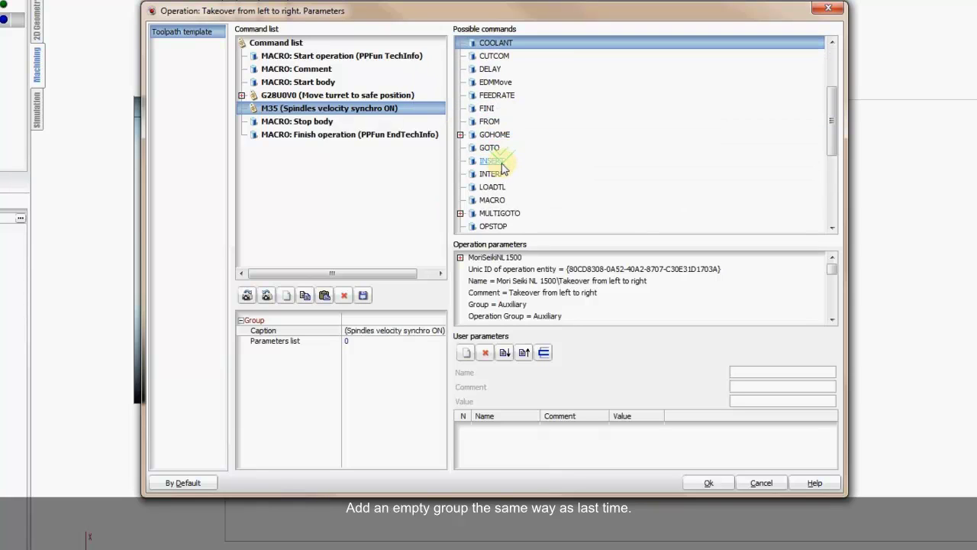
pyautogui.click(493, 161)
pyautogui.moveTo(491, 162); pyautogui.dragTo(319, 115)
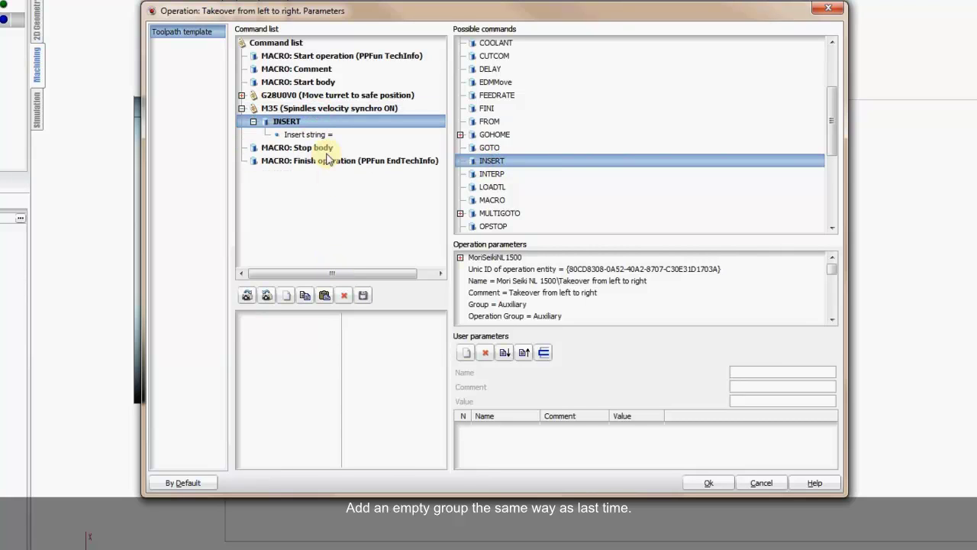
pyautogui.click(314, 135)
pyautogui.click(365, 320)
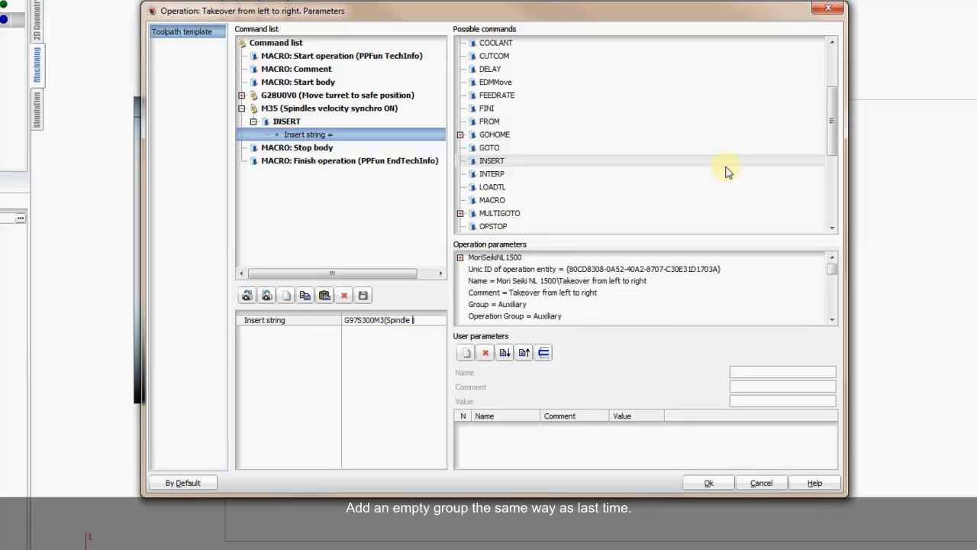
pyautogui.press('Return')
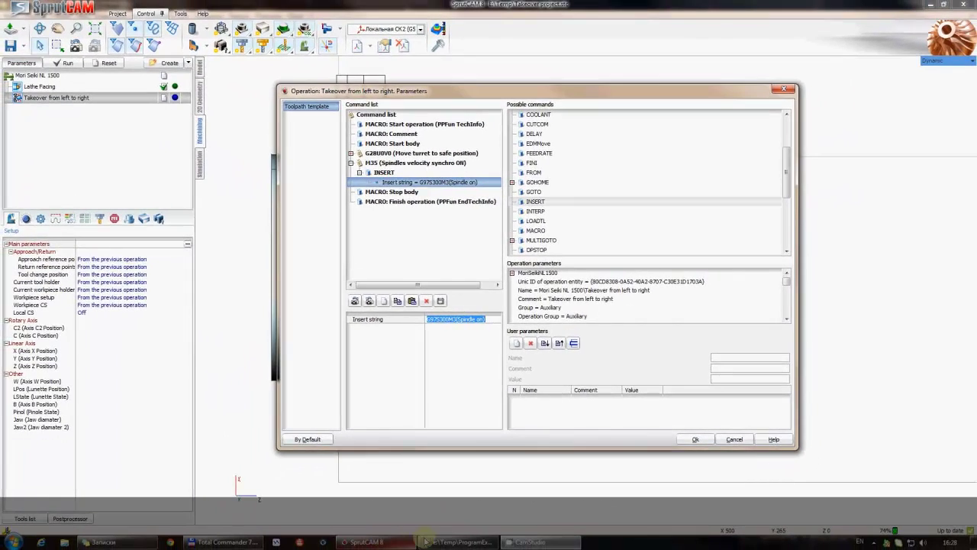
# - Check ProgramExample.txt in the text editor and add a second INSERT command, "M35(Spindles velocity synchro ON)", to the M35 group in SprutCAM
pyautogui.click(458, 542)
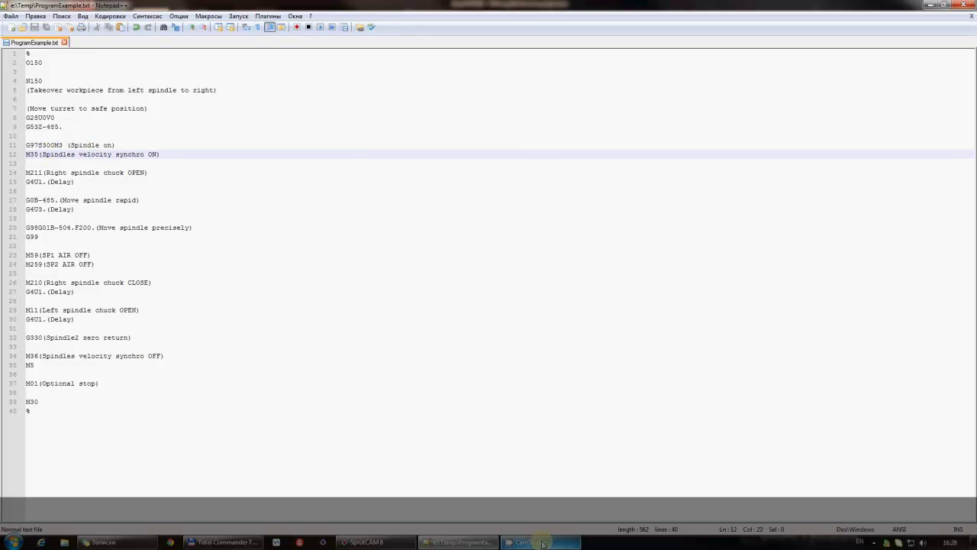
pyautogui.click(382, 542)
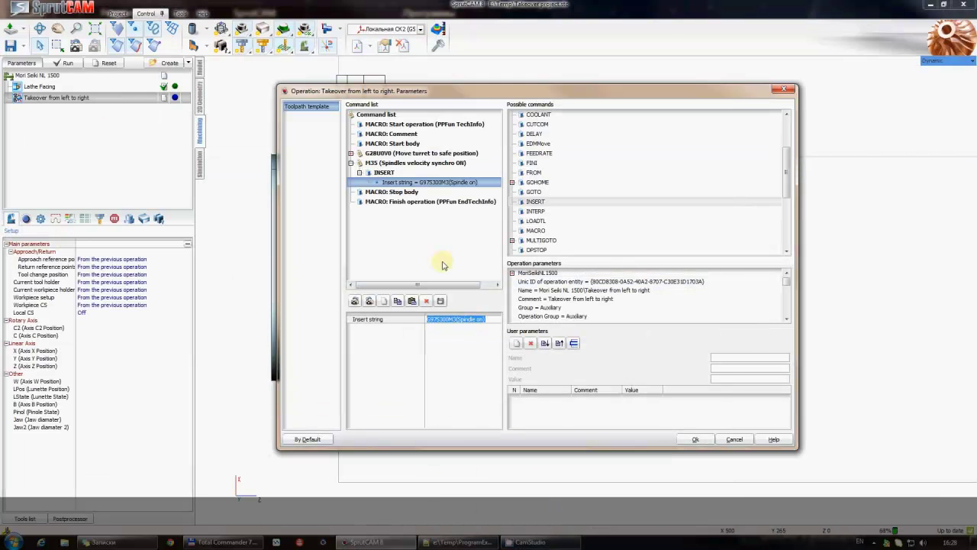
pyautogui.click(384, 173)
pyautogui.click(539, 203)
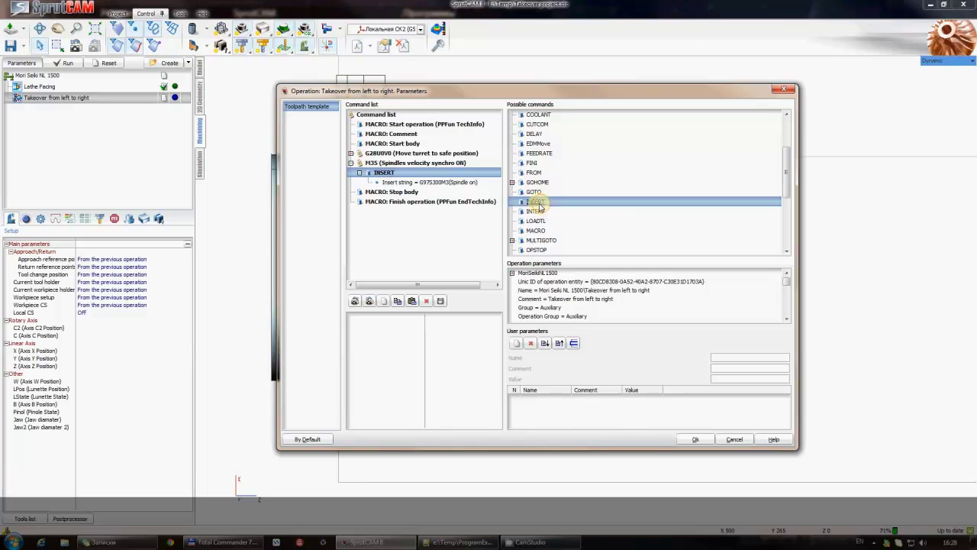
pyautogui.moveTo(539, 204); pyautogui.dragTo(401, 183)
pyautogui.click(405, 200)
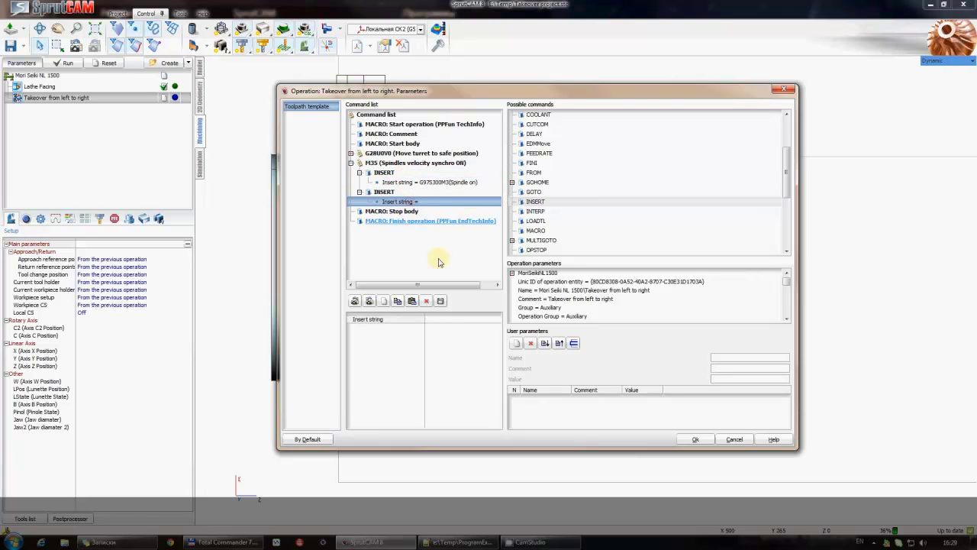
pyautogui.click(433, 319)
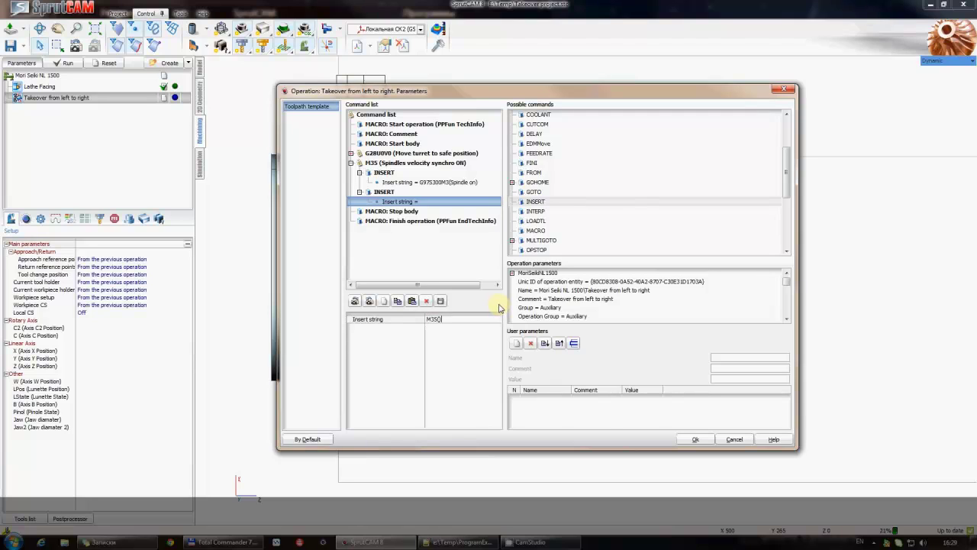
pyautogui.write('M35(')
pyautogui.write('Spindles velocity synchro ON)')
pyautogui.press('Return')
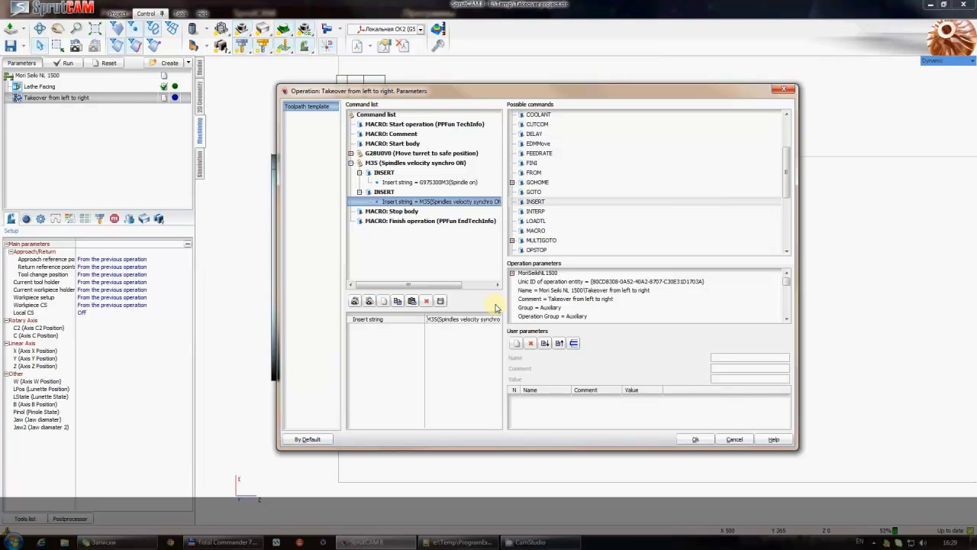
pyautogui.moveTo(506, 299); pyautogui.dragTo(538, 297)
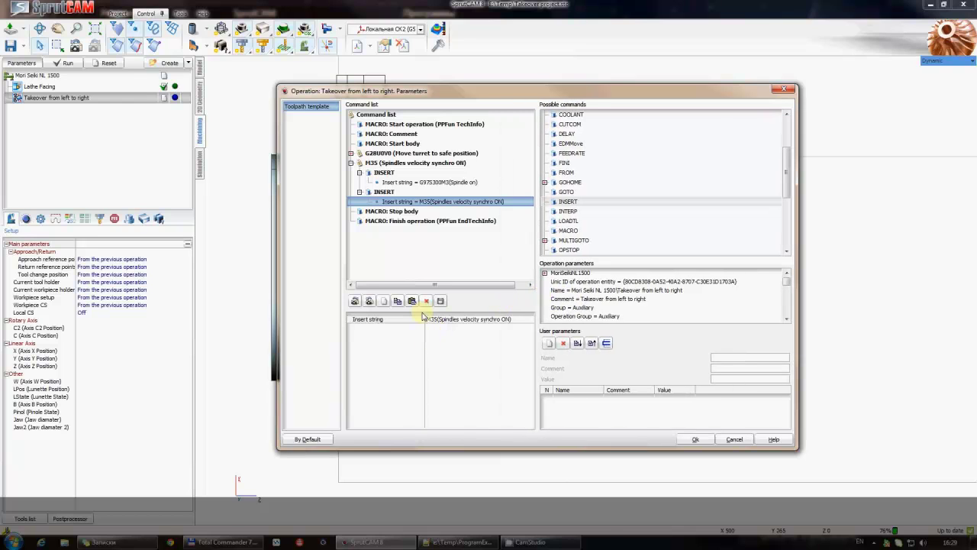
# - Accept the operation parameters with the new M35 group and calculate the takeover operation
pyautogui.click(386, 172)
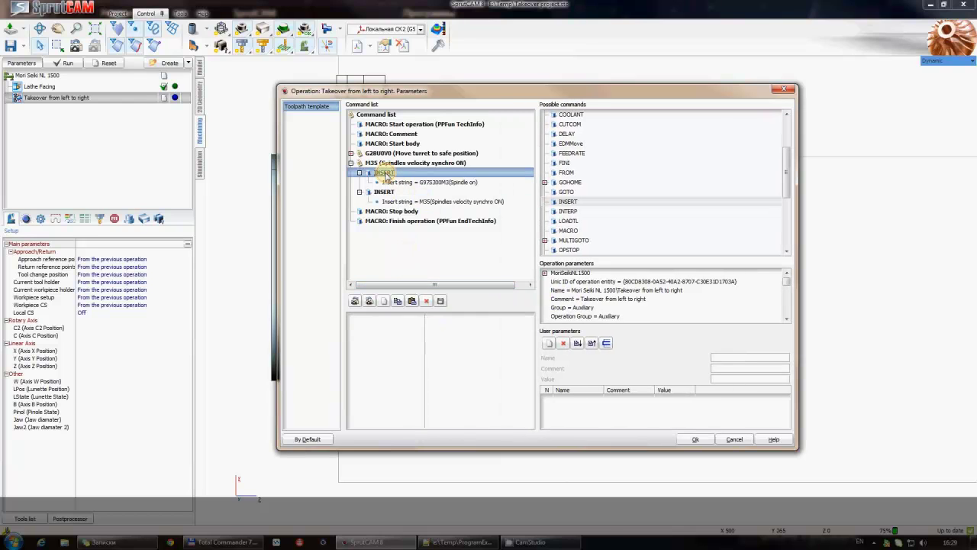
pyautogui.click(387, 164)
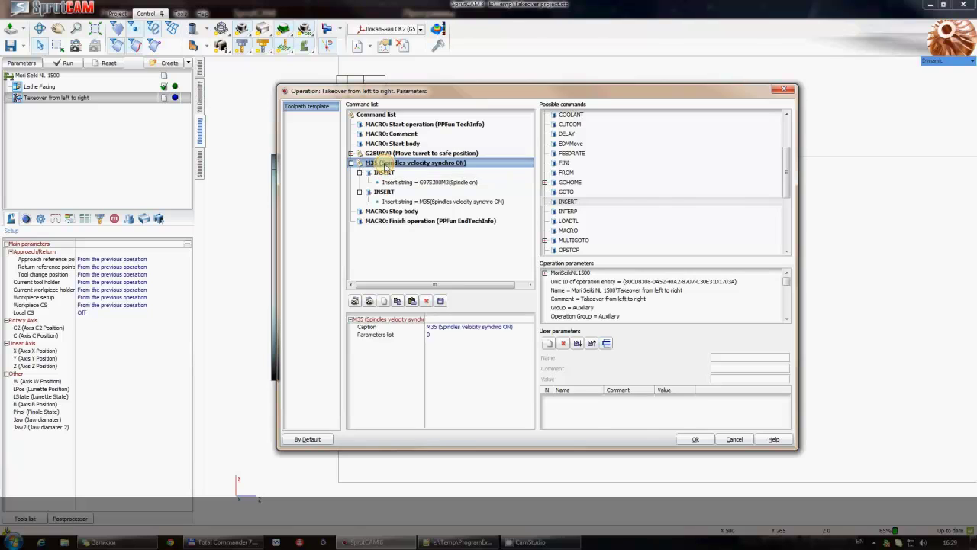
pyautogui.click(694, 439)
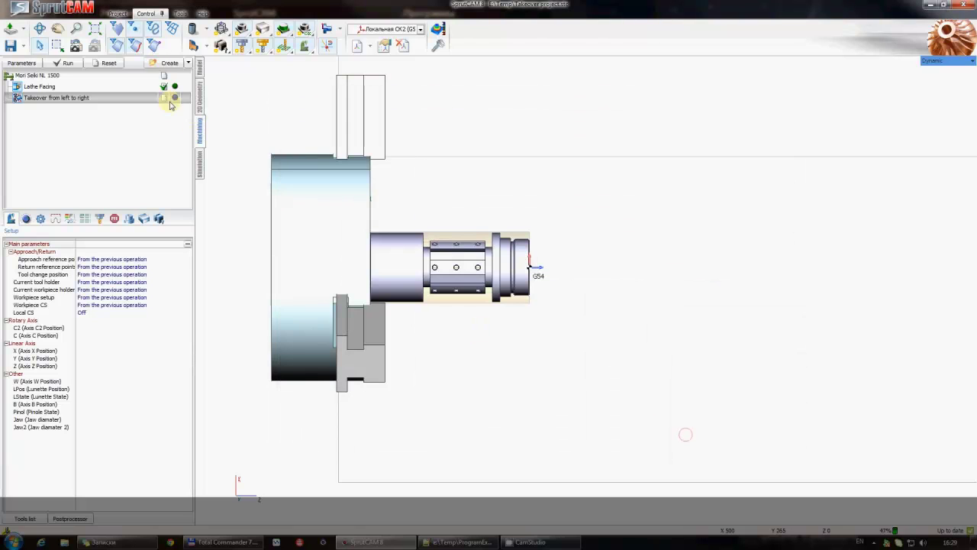
pyautogui.click(67, 64)
# - Examine the INSERT commands of the M35 group within the takeover operation in the simulation
pyautogui.click(200, 160)
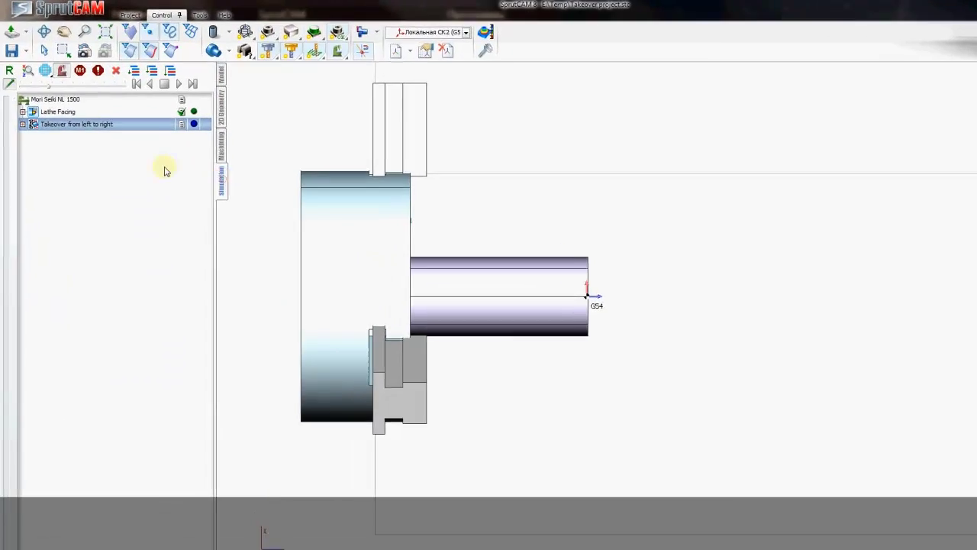
pyautogui.click(21, 111)
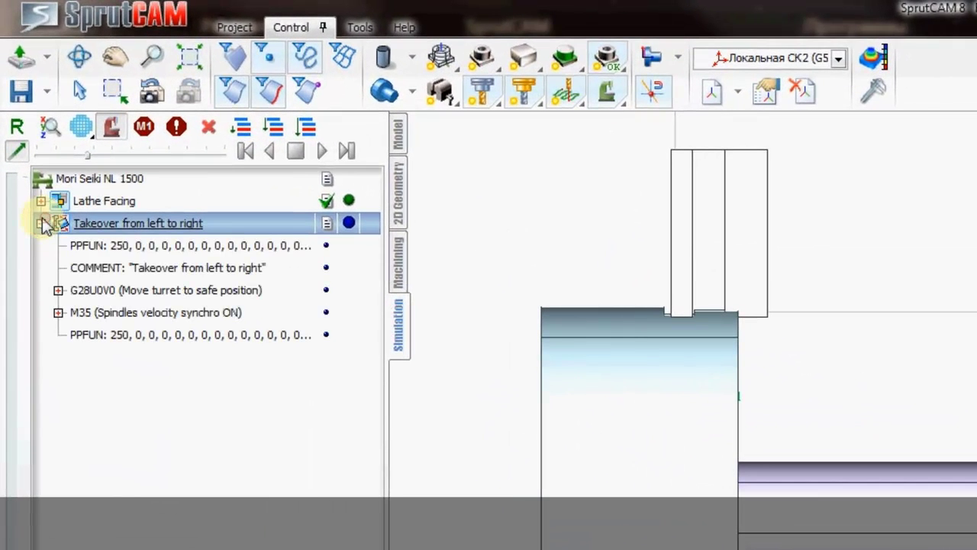
pyautogui.click(58, 313)
pyautogui.click(165, 334)
pyautogui.click(162, 356)
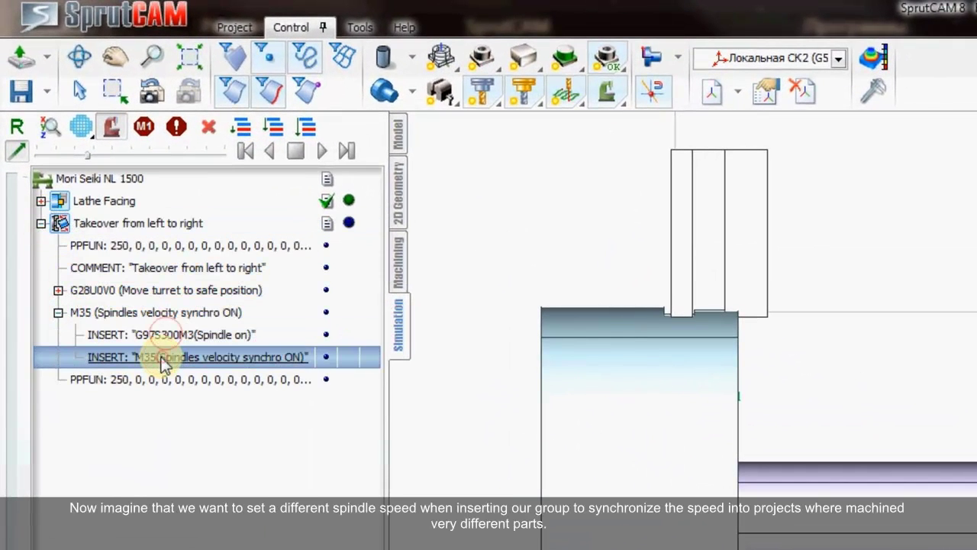
pyautogui.click(168, 336)
# - Reopen the takeover operation's parameters and set the M35 group's number of parameters to 1
pyautogui.click(400, 263)
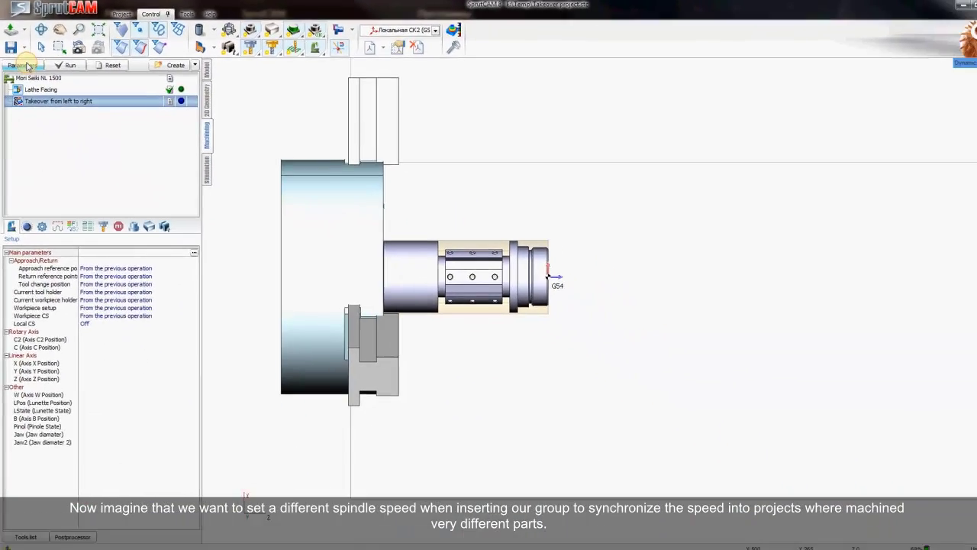
pyautogui.click(28, 66)
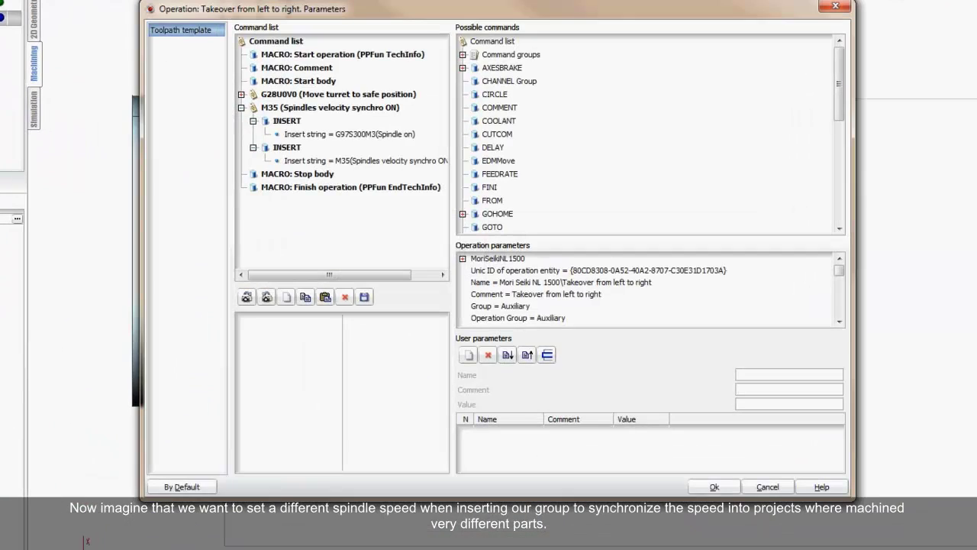
pyautogui.click(305, 109)
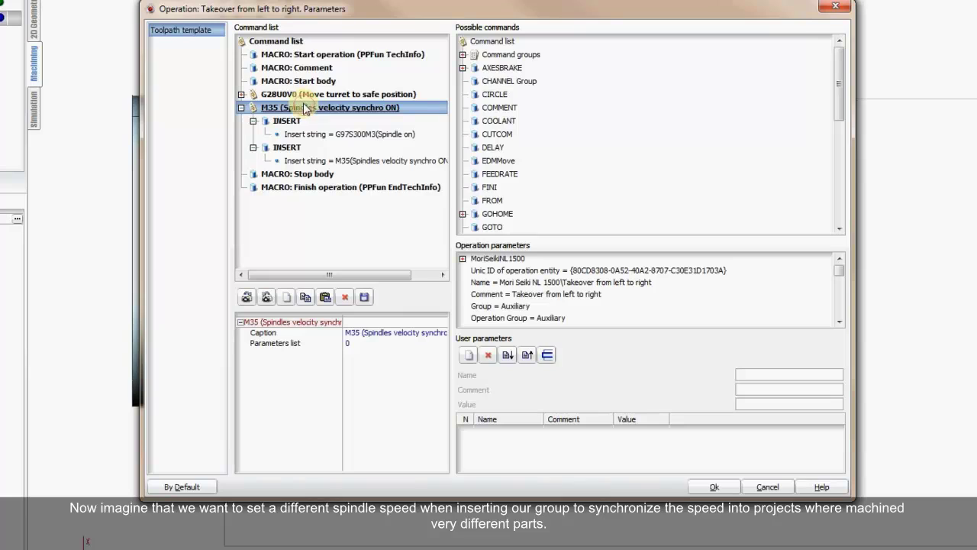
pyautogui.click(279, 343)
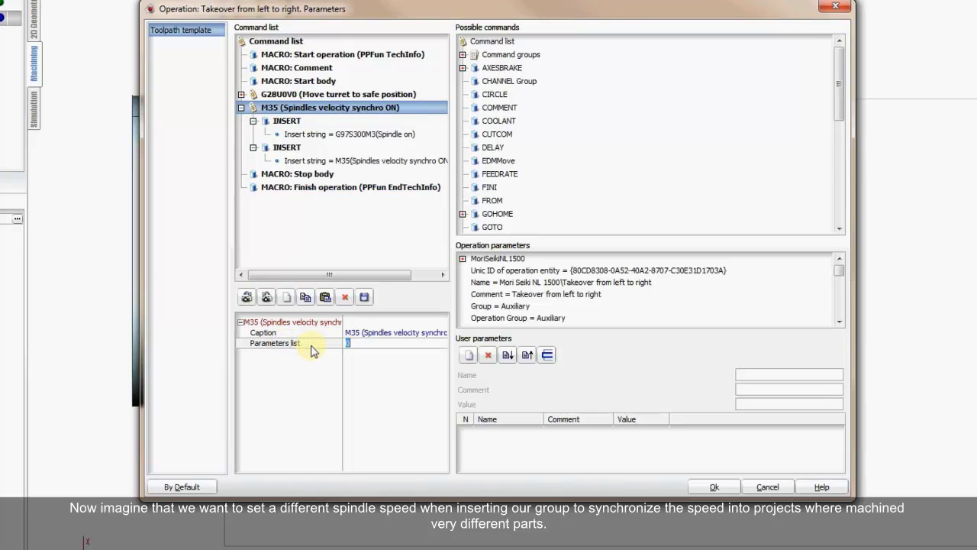
pyautogui.click(357, 342)
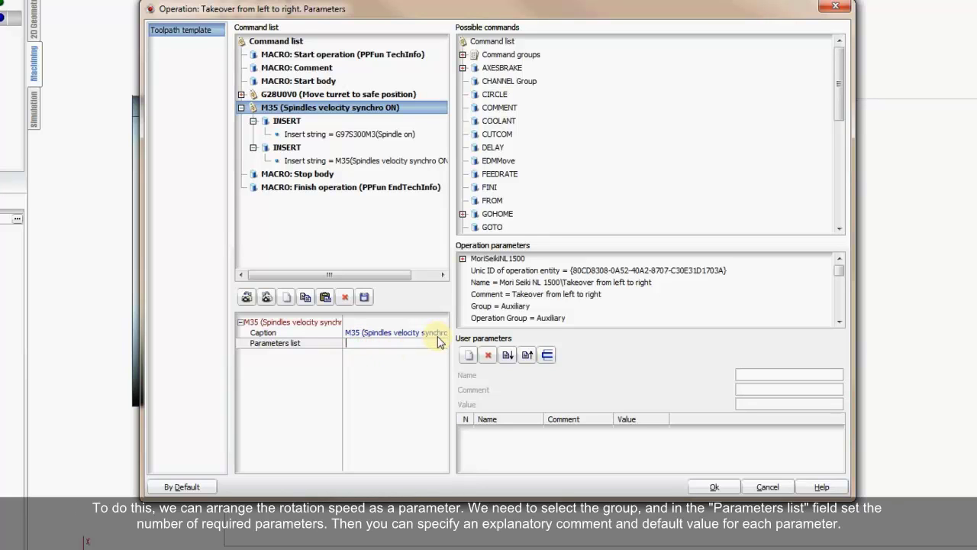
pyautogui.write('1')
pyautogui.press('Return')
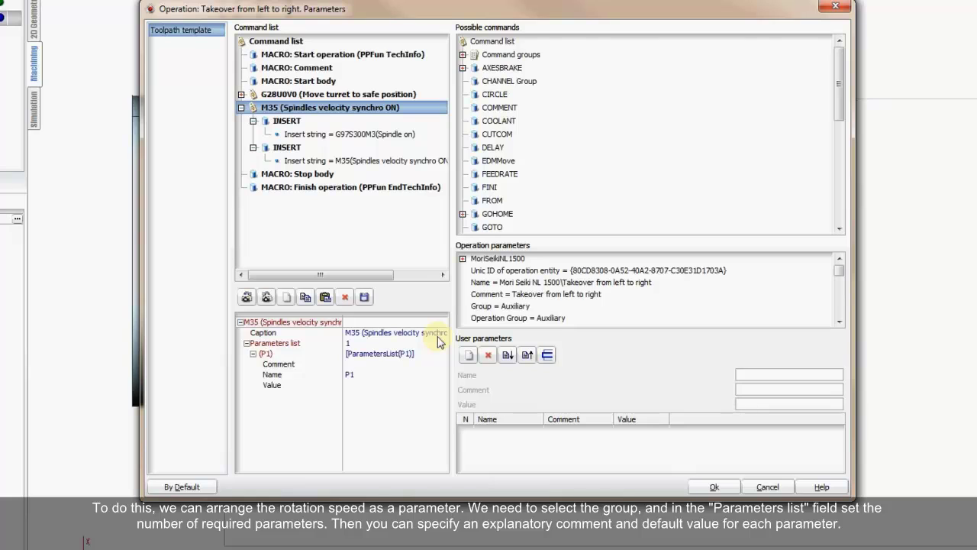
# - Give parameter P1 of the M35 group the comment "Spindle speed (RPM)" and the default value 300
pyautogui.click(378, 364)
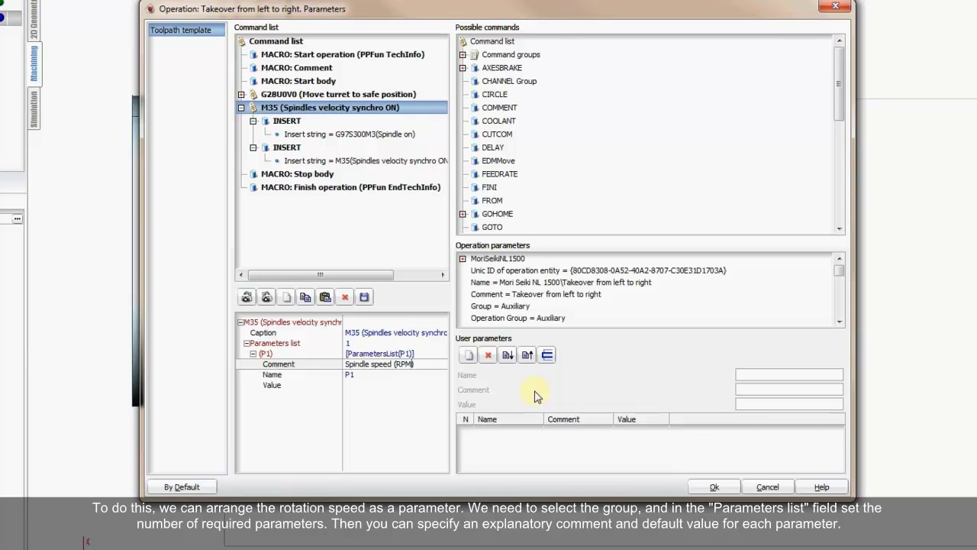
pyautogui.press('Return')
pyautogui.press('Return')
pyautogui.press('Return')
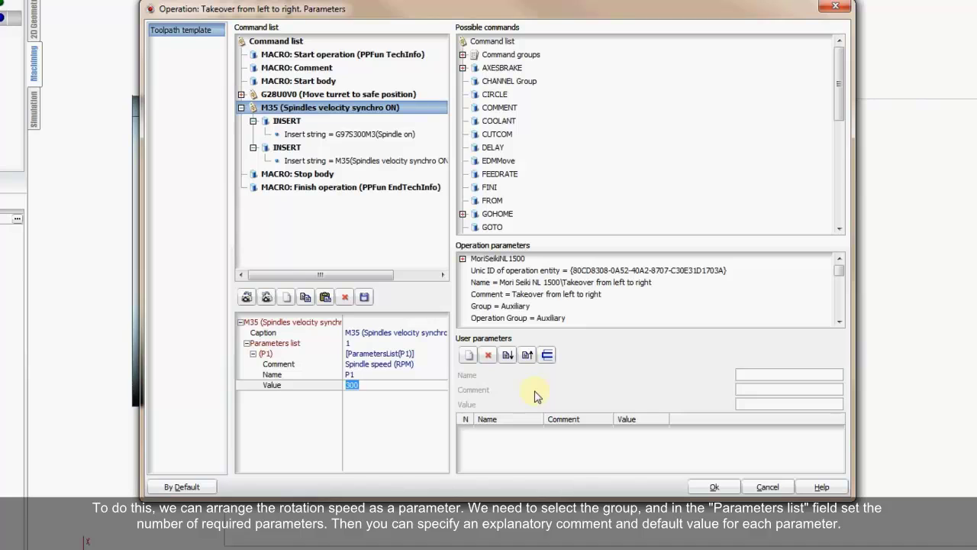
# - Replace the fixed speed value in the M35 group's spindle-on insert string with the parameter reference, giving G97S[ParametersList(P1)]M3(Spindle on)
pyautogui.click(386, 354)
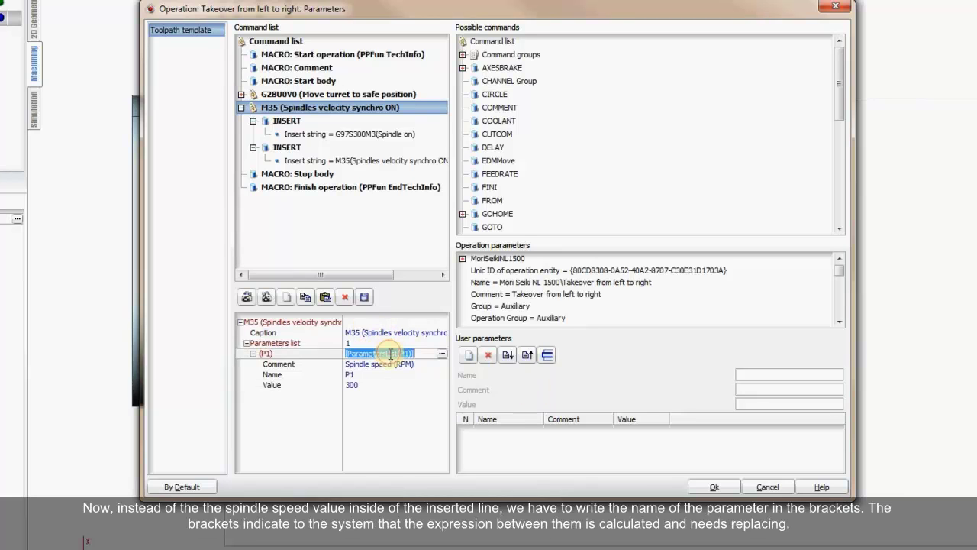
pyautogui.rightClick(396, 350)
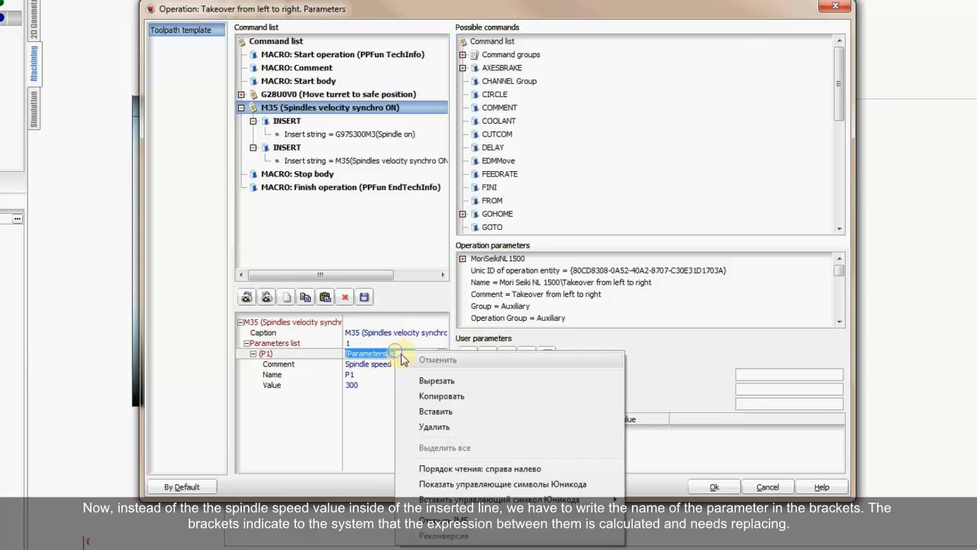
pyautogui.click(426, 396)
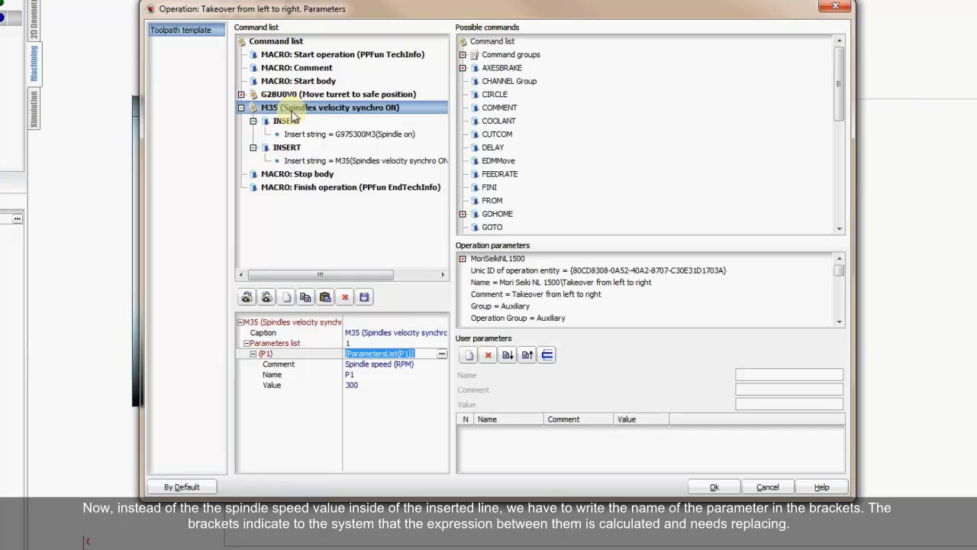
pyautogui.click(342, 135)
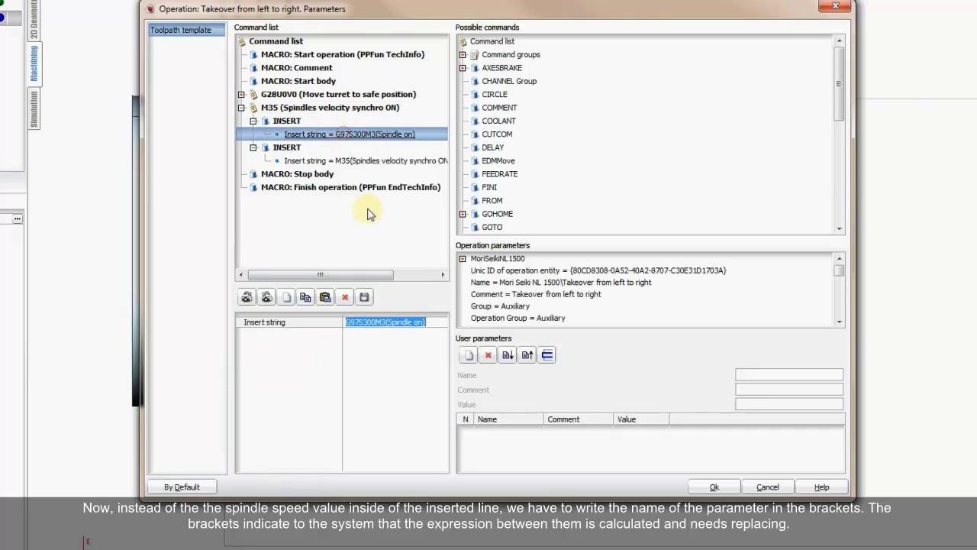
pyautogui.click(367, 322)
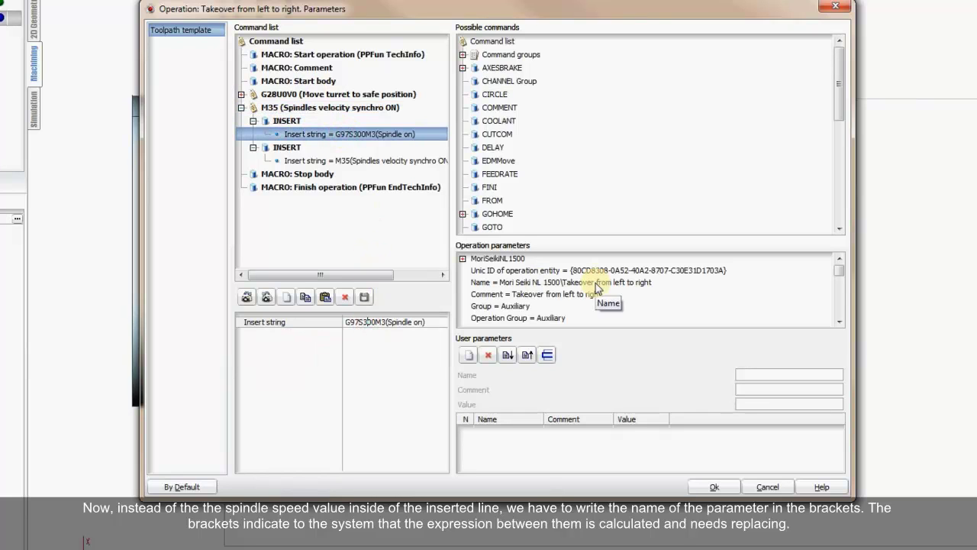
pyautogui.hotkey('shift', 'Right')
pyautogui.hotkey('ctrl', 'v')
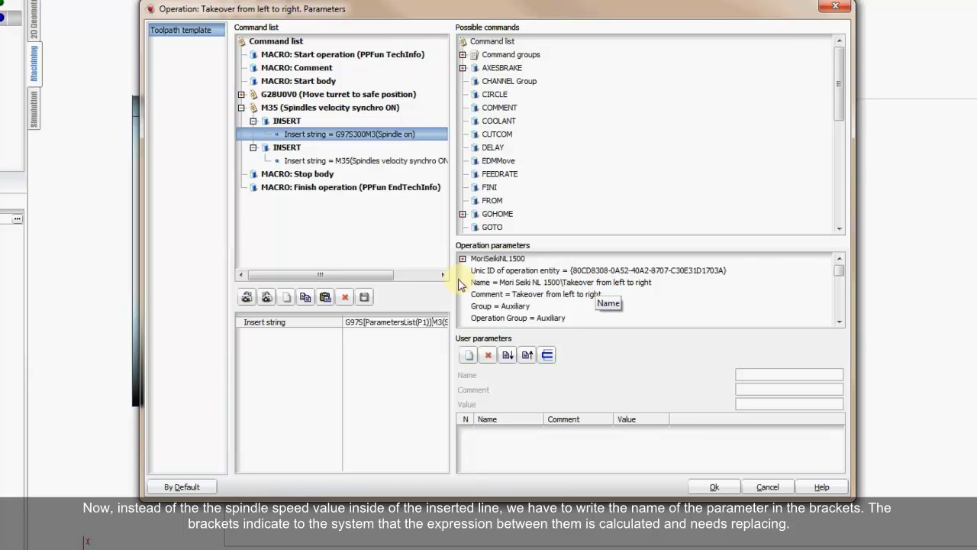
pyautogui.moveTo(453, 276); pyautogui.dragTo(514, 273)
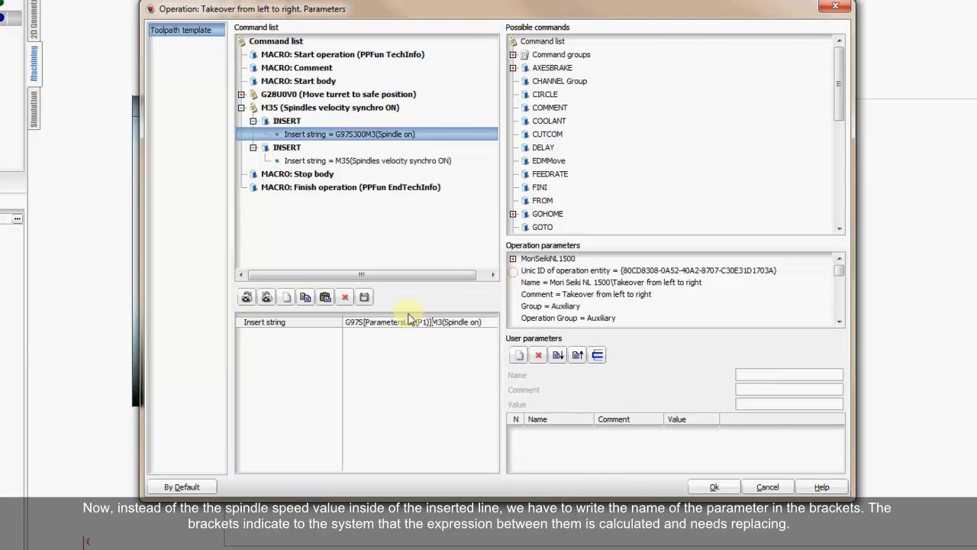
pyautogui.click(356, 327)
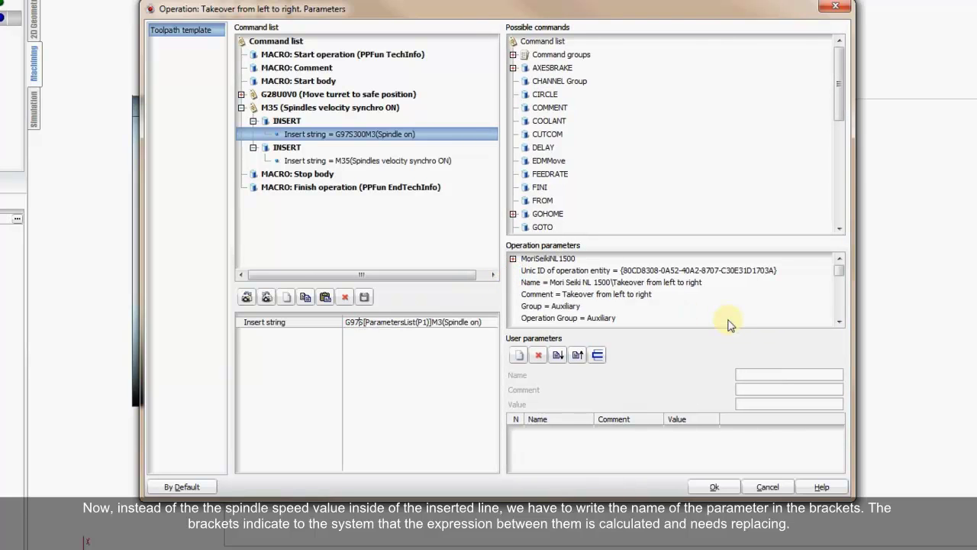
pyautogui.press('Right')
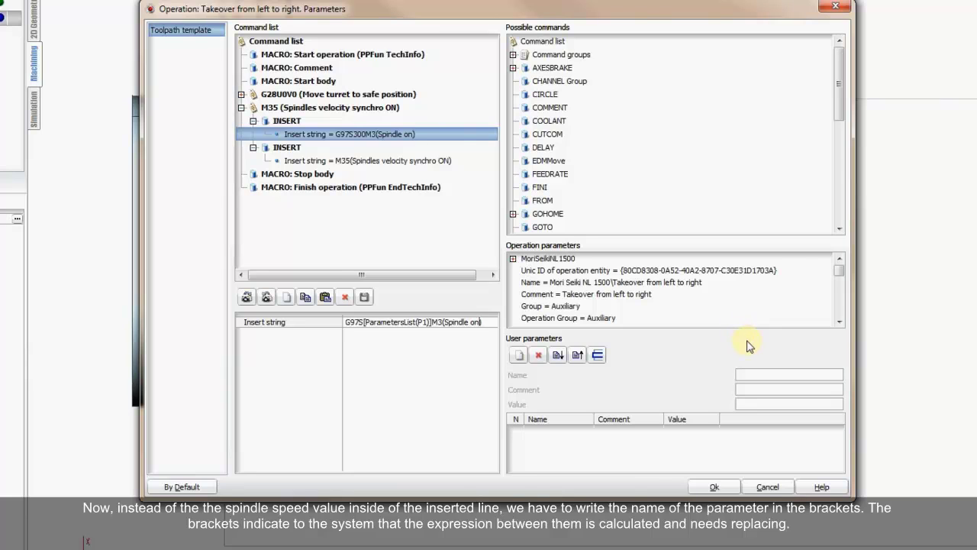
pyautogui.press('Return')
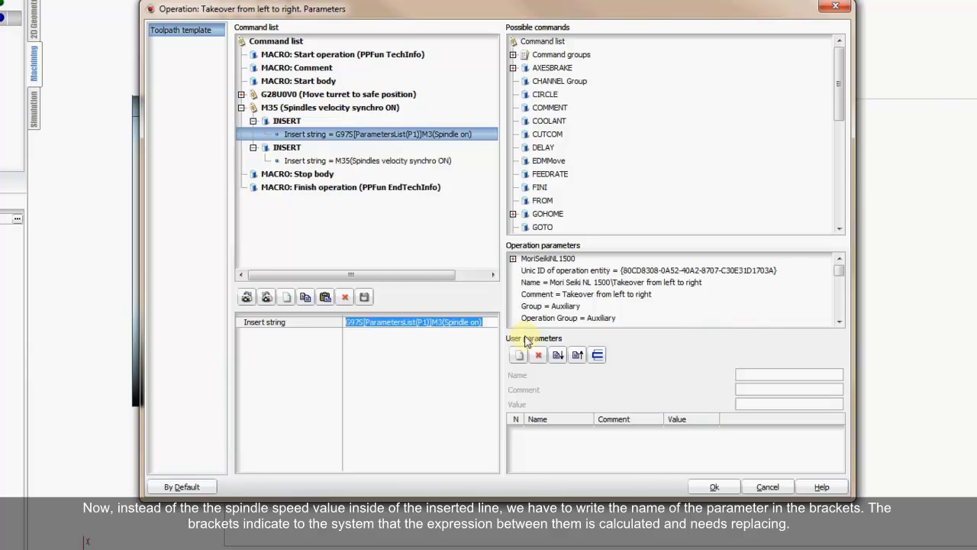
# - Set the M35 group's spindle speed parameter to 400, accept the operation parameters and recalculate the takeover operation
pyautogui.click(327, 107)
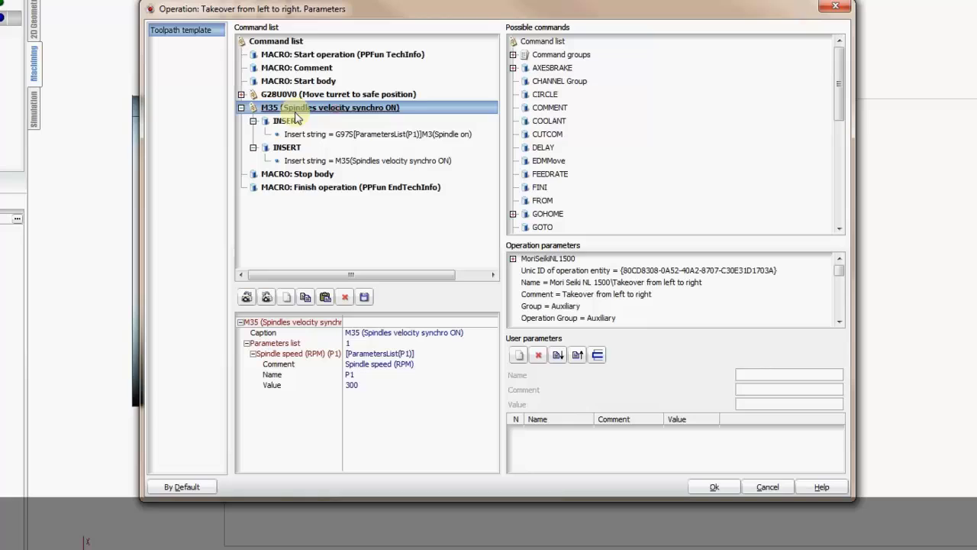
pyautogui.click(241, 107)
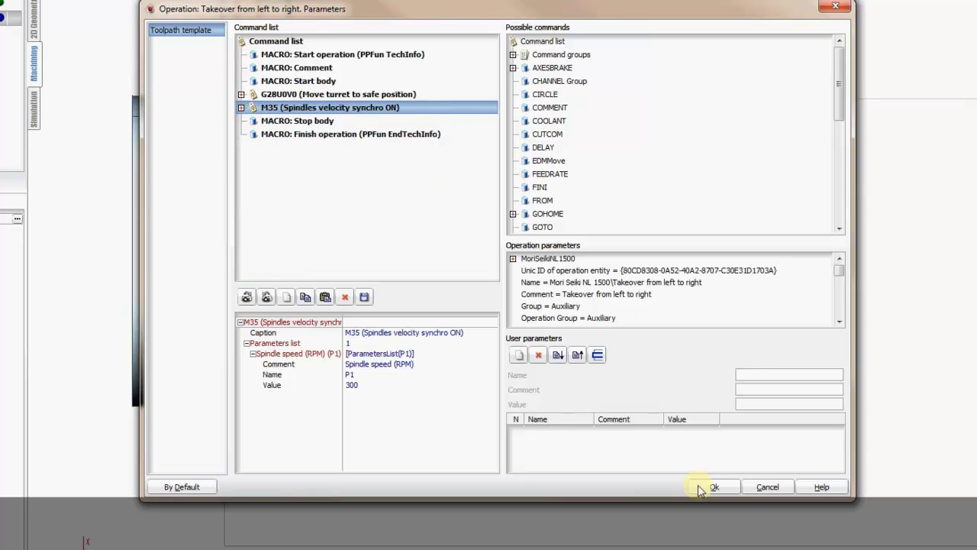
pyautogui.click(381, 385)
pyautogui.write('4')
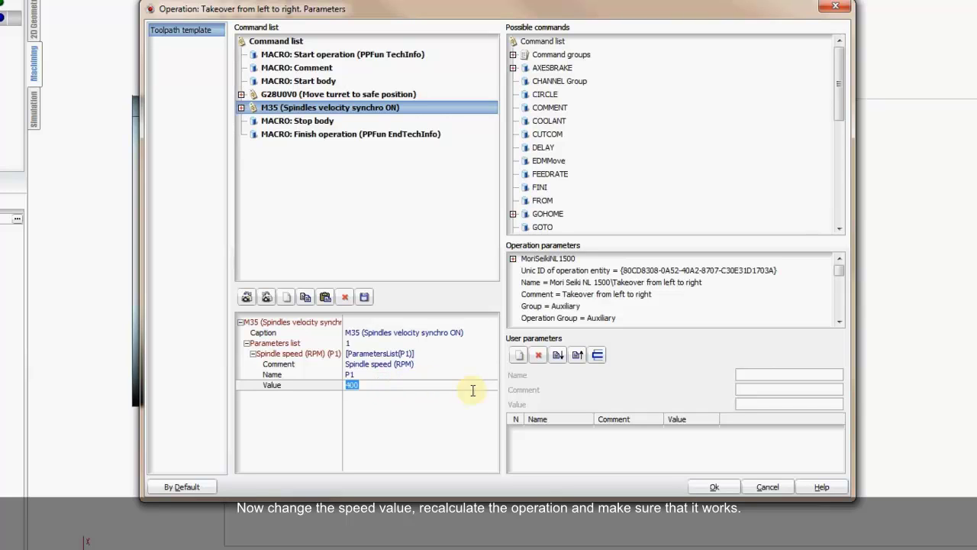
pyautogui.click(700, 481)
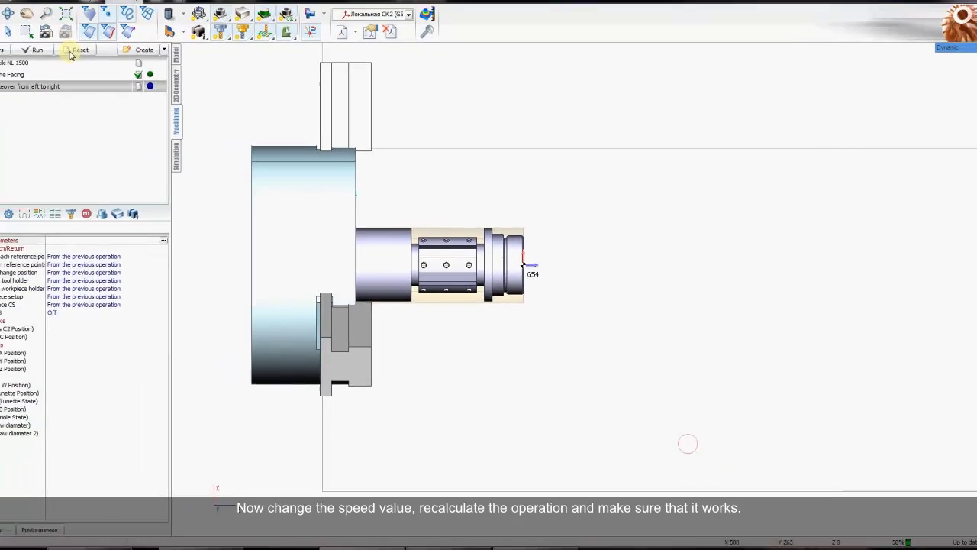
pyautogui.click(69, 61)
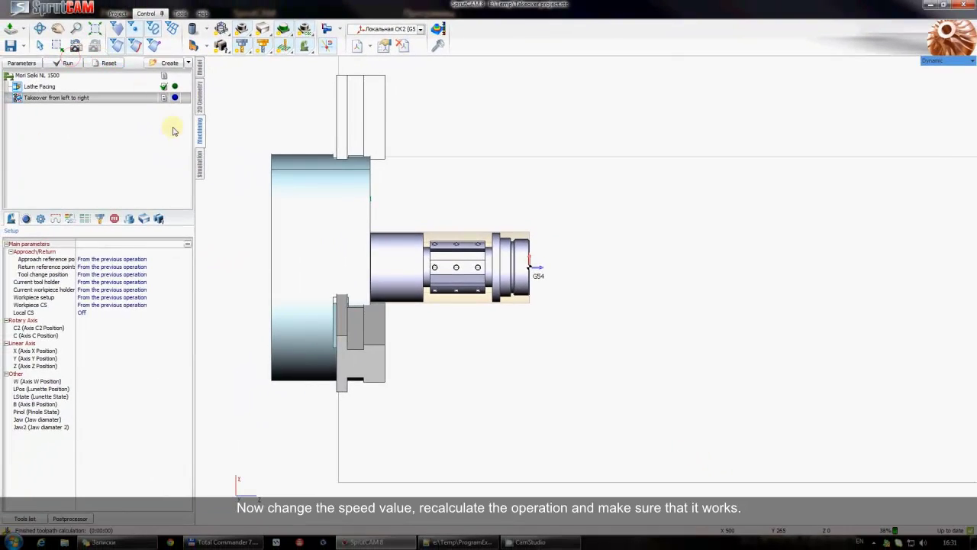
# - Examine the spindle-on INSERT command of the M35 group in the takeover operation's simulation
pyautogui.click(200, 157)
pyautogui.click(25, 140)
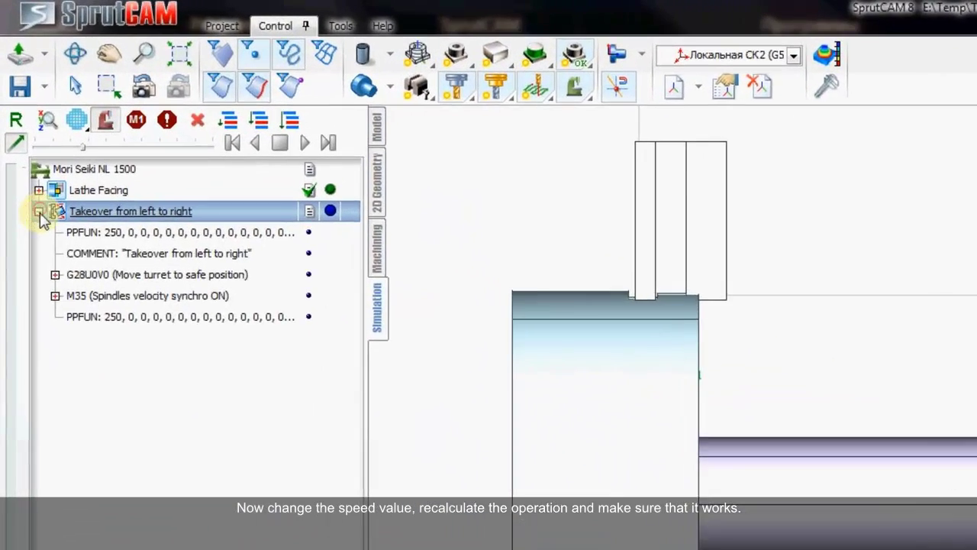
pyautogui.click(37, 194)
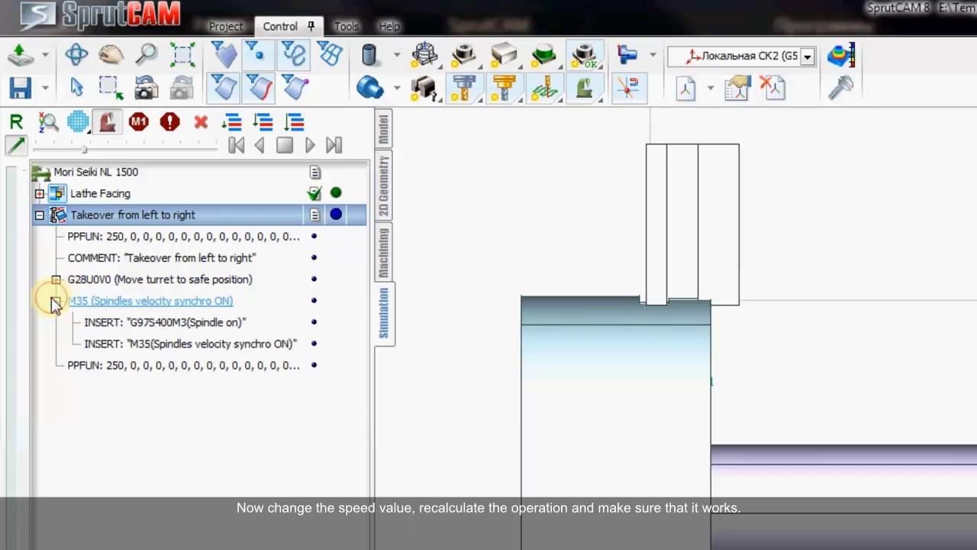
pyautogui.click(163, 324)
# - Set the M35 group's spindle speed to 300 directly in the takeover operation's strategy properties and recalculate the operation
pyautogui.click(378, 274)
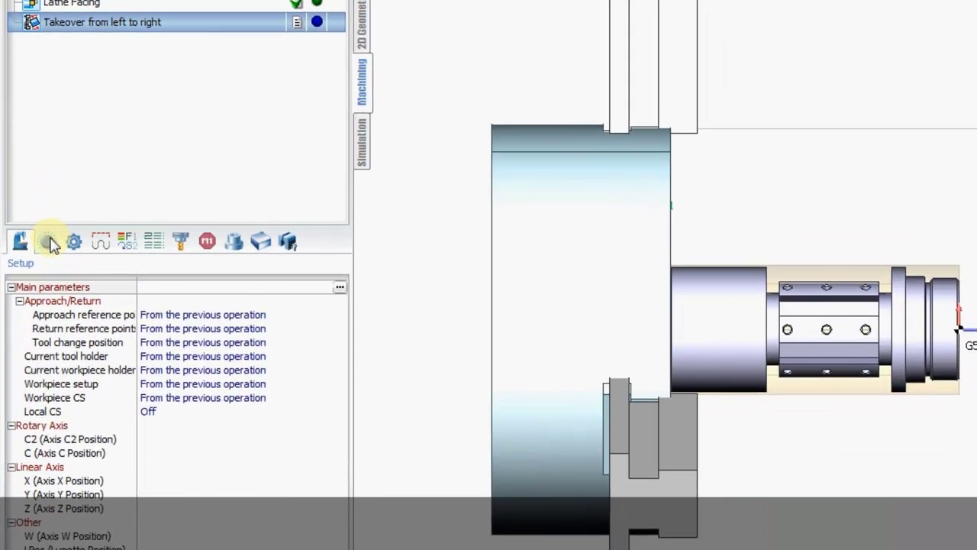
pyautogui.click(49, 242)
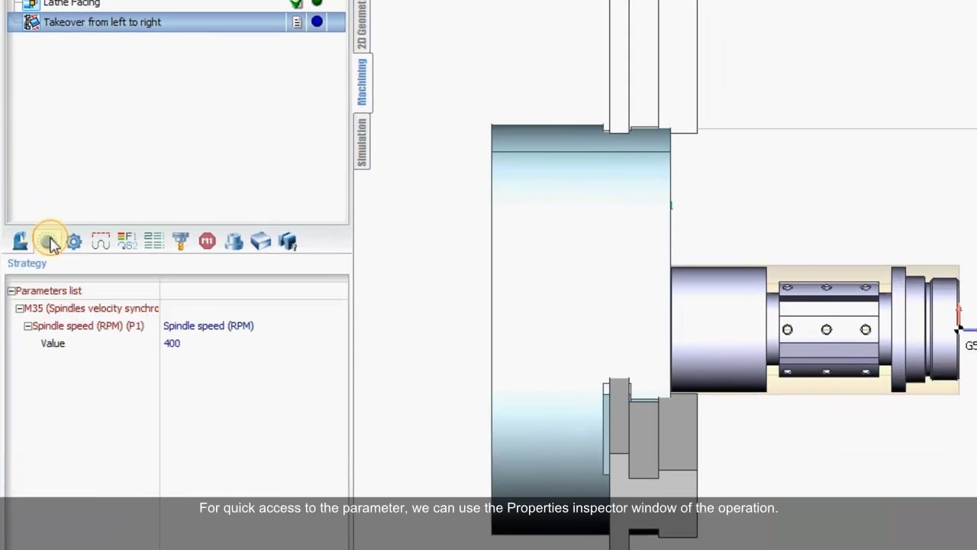
pyautogui.click(105, 307)
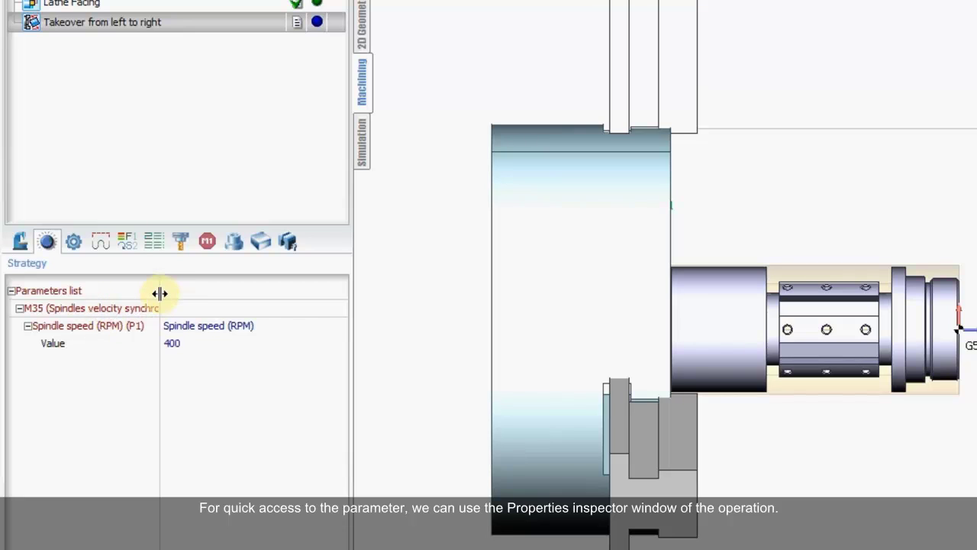
pyautogui.moveTo(160, 294); pyautogui.dragTo(190, 286)
pyautogui.click(202, 343)
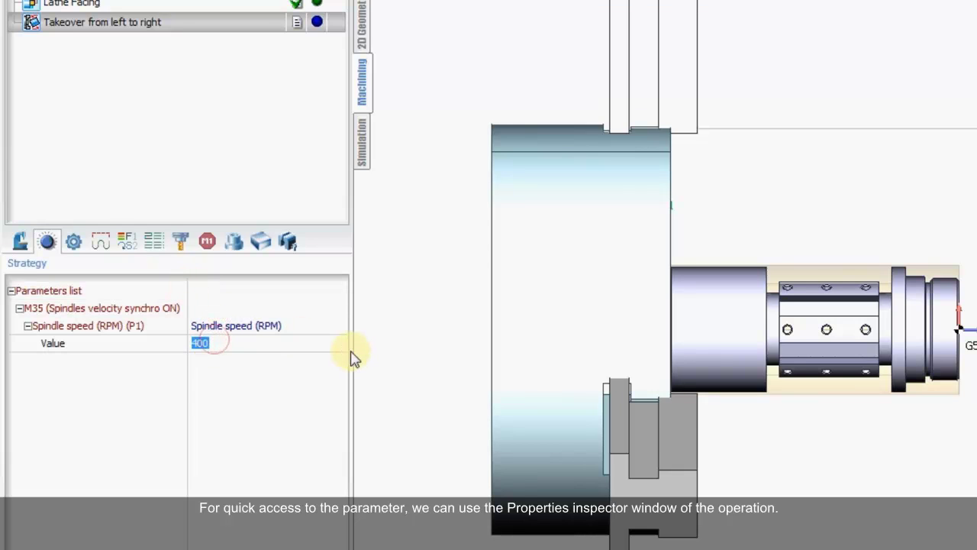
pyautogui.write('300')
pyautogui.press('Return')
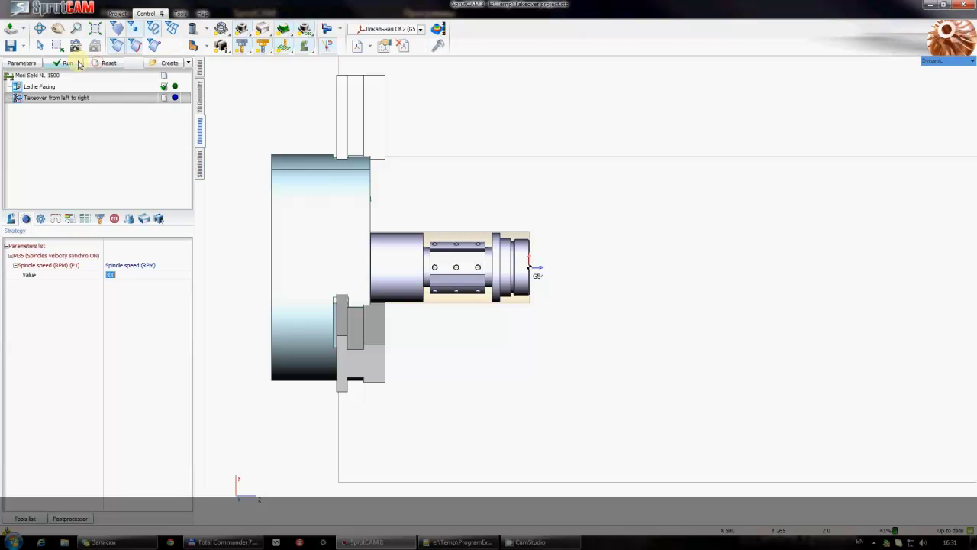
# - Check the recalculated spindle-on command of the M35 group in the simulation
pyautogui.click(200, 156)
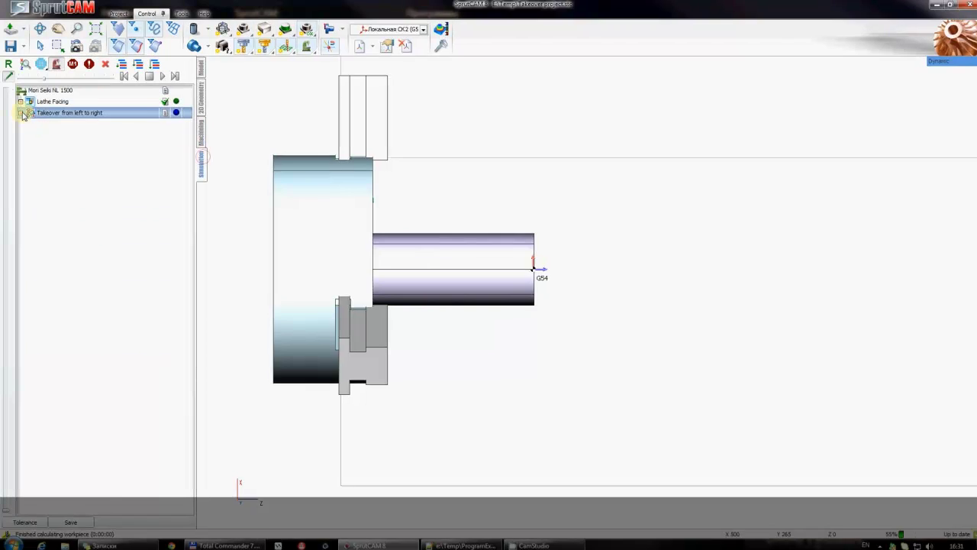
pyautogui.click(20, 112)
pyautogui.click(29, 156)
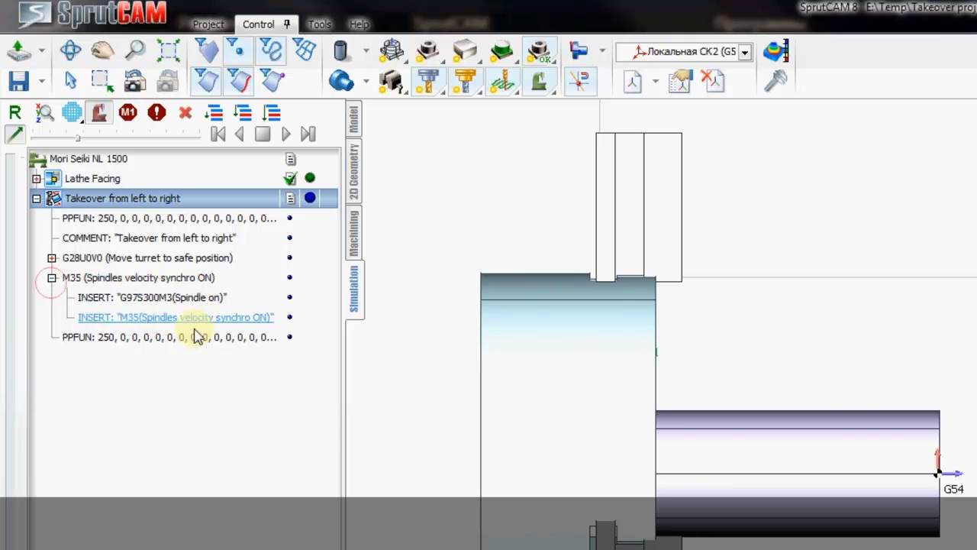
pyautogui.click(150, 297)
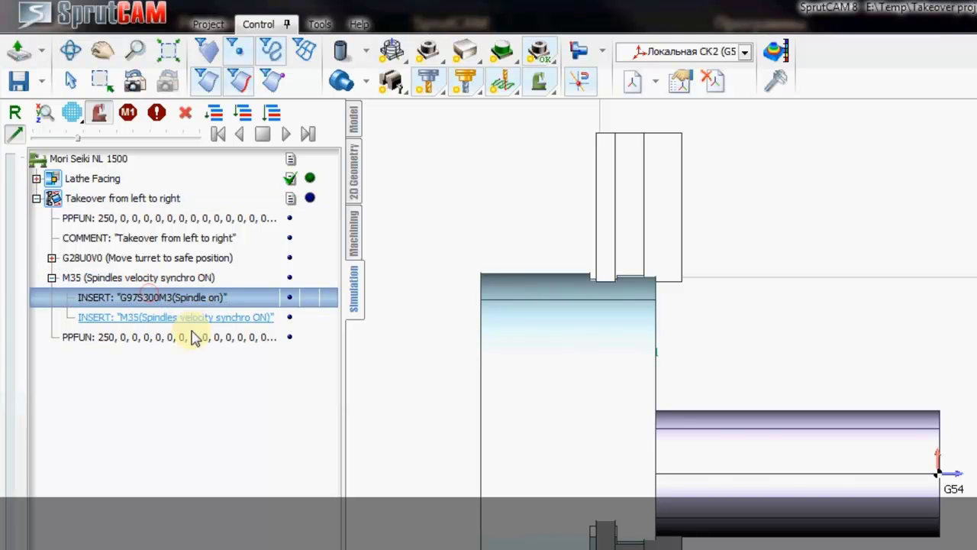
# - Generate the NC program from the machining operations with MoriSeiki_Postprocessor, accepting a Max S of 1000
pyautogui.click(355, 246)
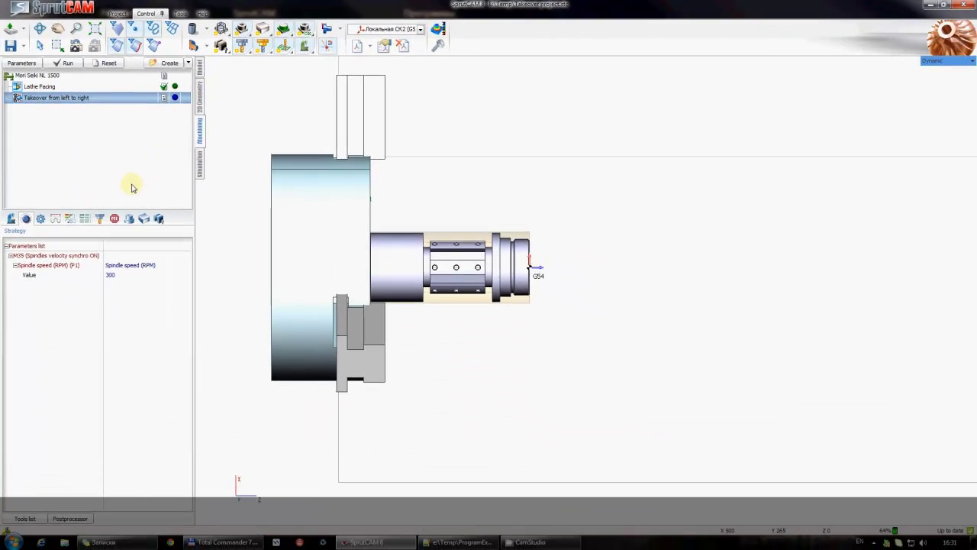
pyautogui.click(69, 519)
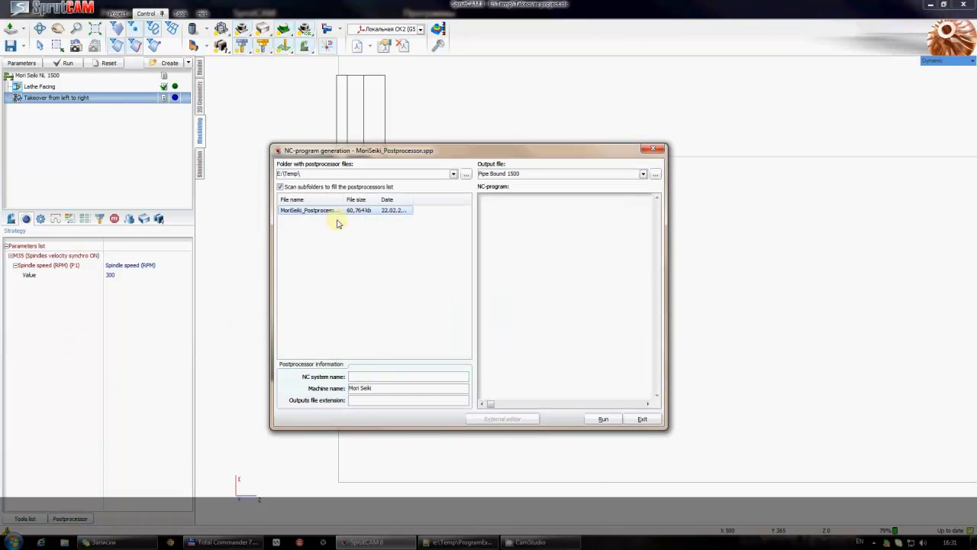
pyautogui.click(603, 420)
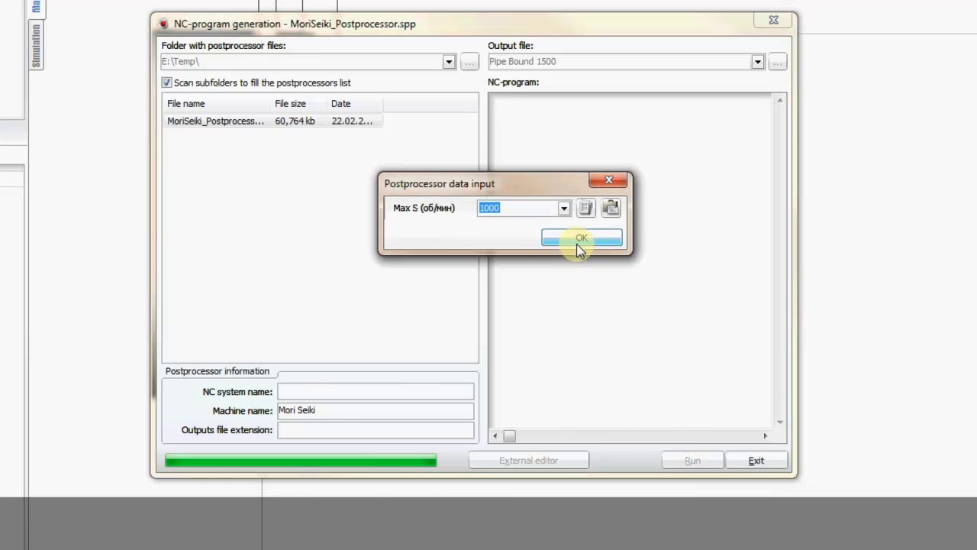
pyautogui.click(577, 239)
pyautogui.click(615, 239)
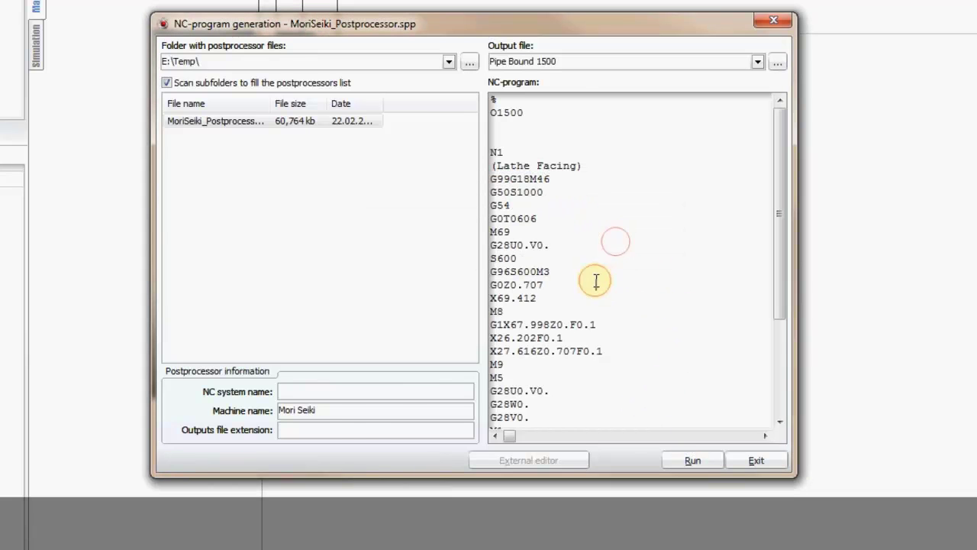
# - Examine the spindle-on and M35 lines of the takeover operation in the NC program, and close the NC program generation
pyautogui.scroll(-5, 594, 280)
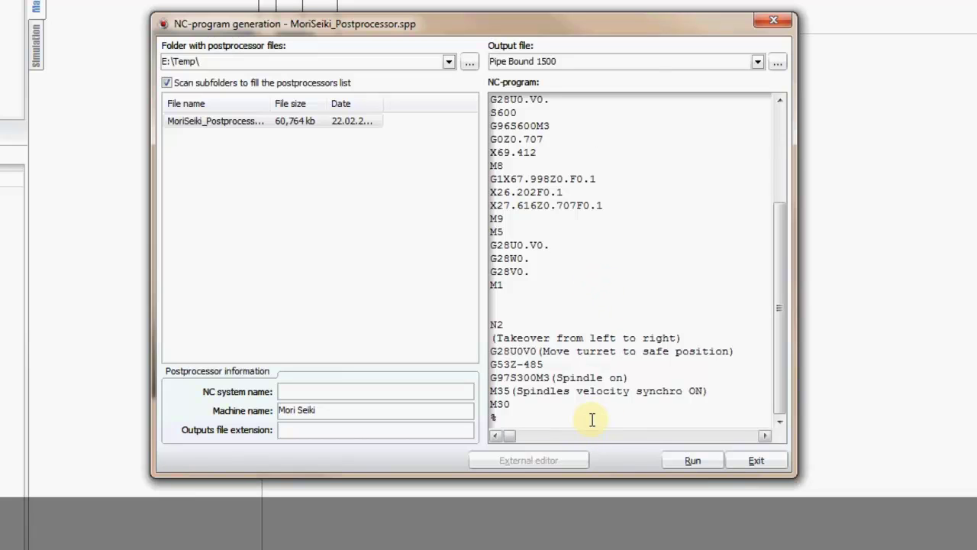
pyautogui.keyDown('shift'); pyautogui.moveTo(492, 377); pyautogui.dragTo(716, 390); pyautogui.keyUp('shift')
pyautogui.click(569, 379)
pyautogui.click(717, 388)
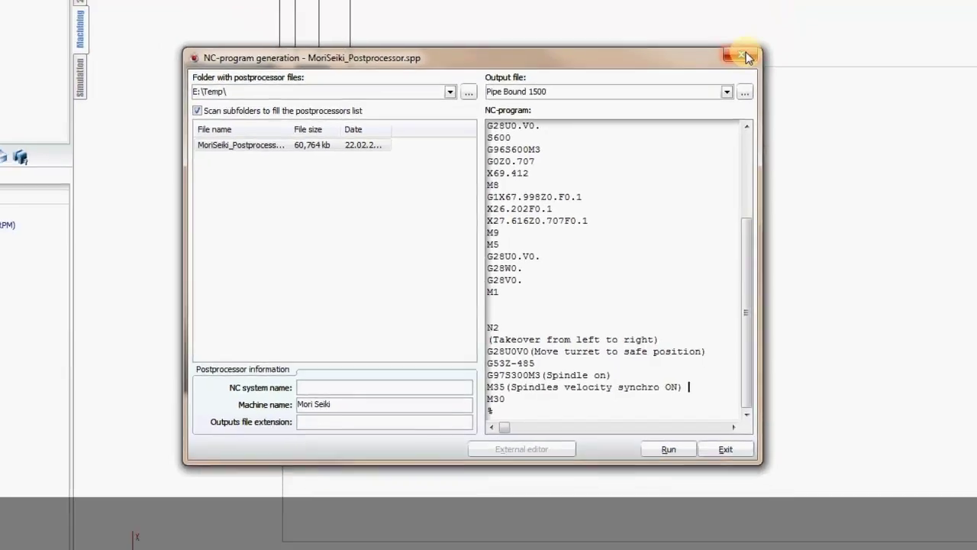
pyautogui.click(777, 21)
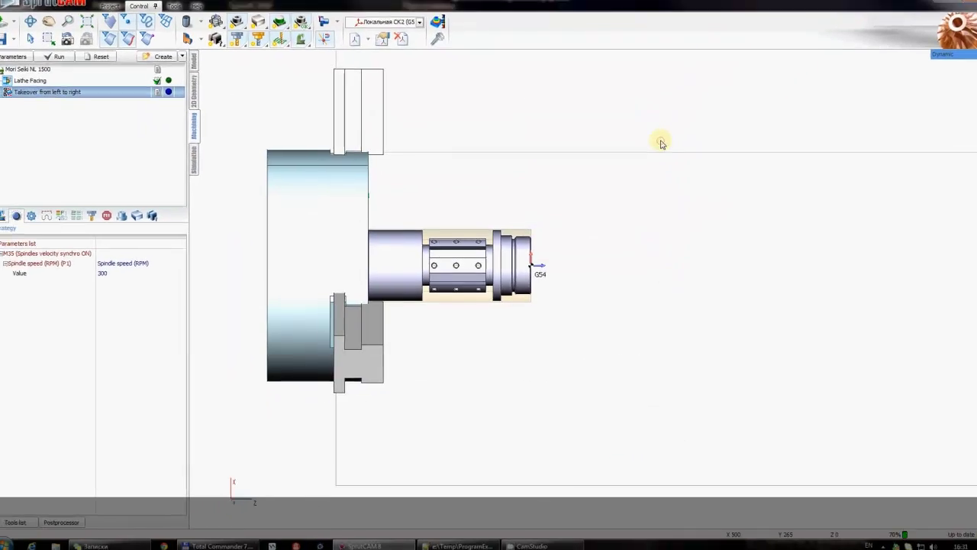
# - Save the takeover operation's M35 command group to the external file M35__Spindles_velocity_synchro_ON_.mcdg in E:\Temp, using the name space MyMoriSeikiAuxiliaryOperations
pyautogui.click(32, 65)
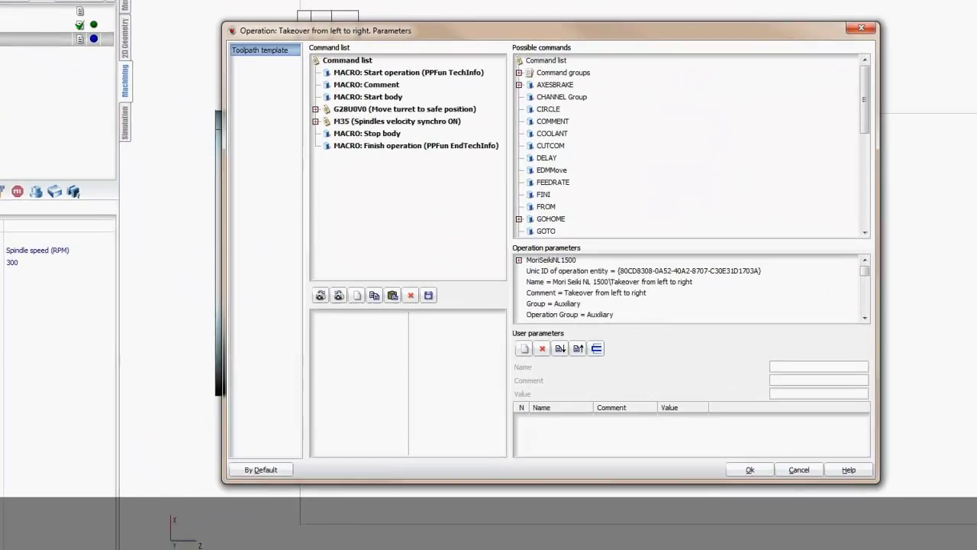
pyautogui.click(392, 110)
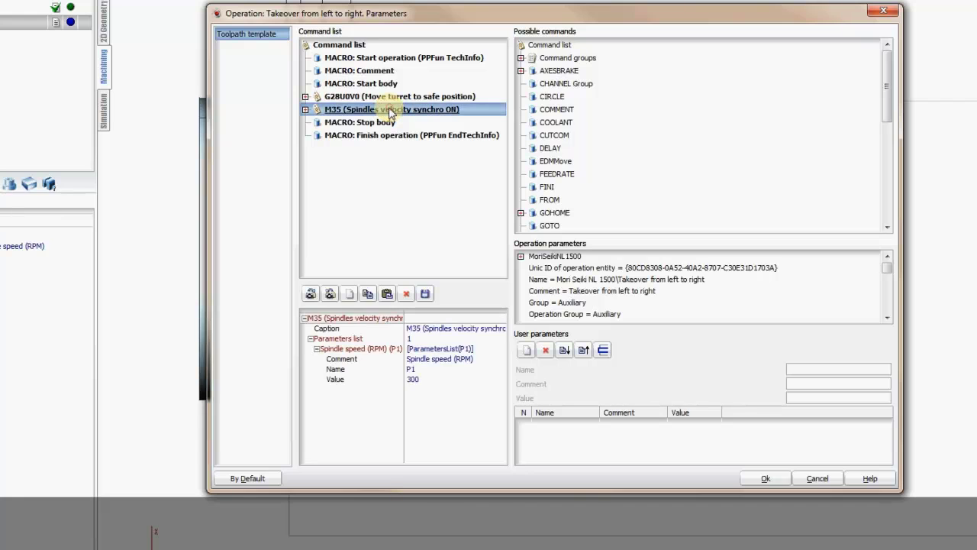
pyautogui.click(426, 294)
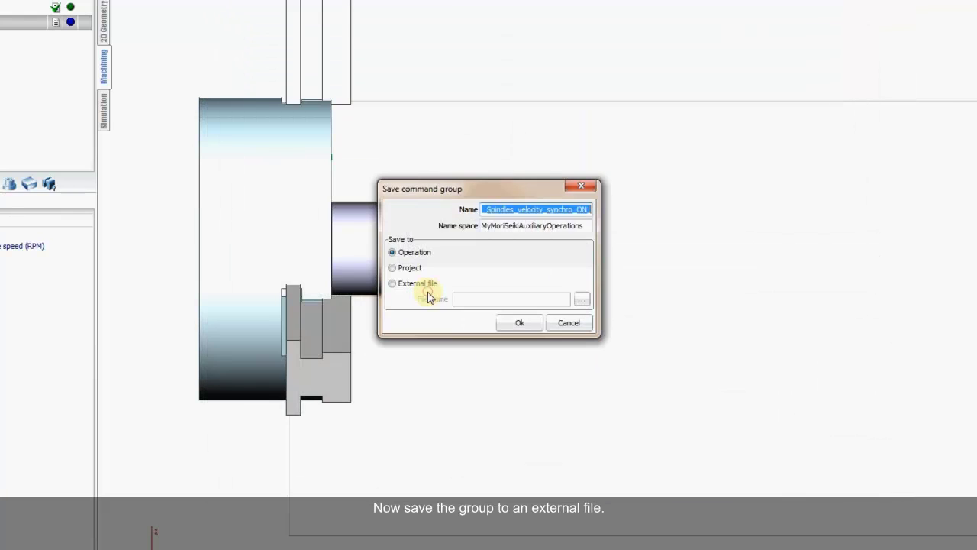
pyautogui.click(513, 223)
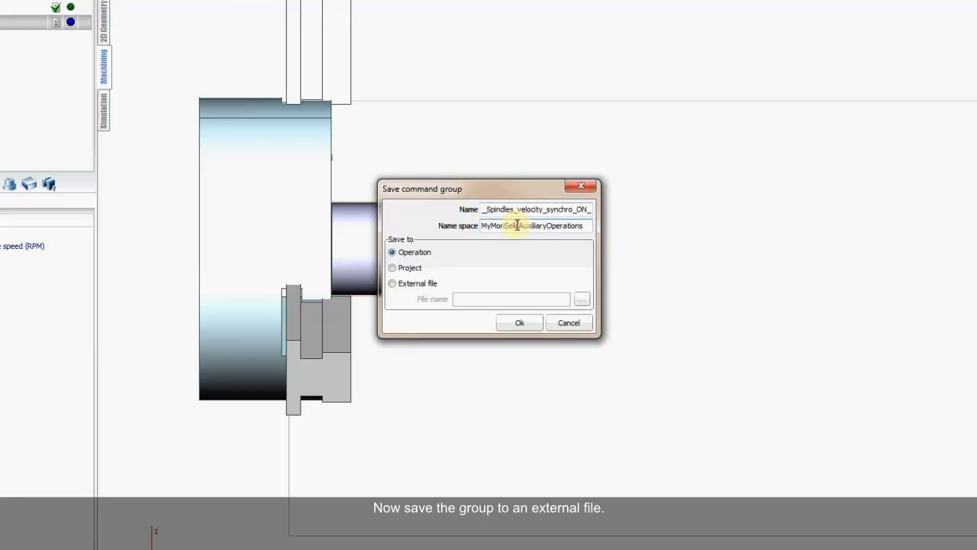
pyautogui.click(417, 286)
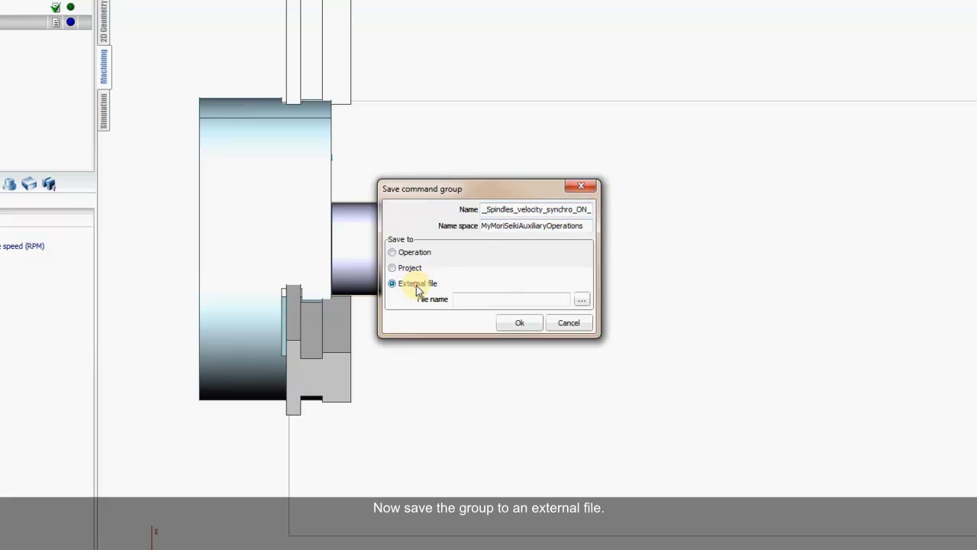
pyautogui.click(580, 300)
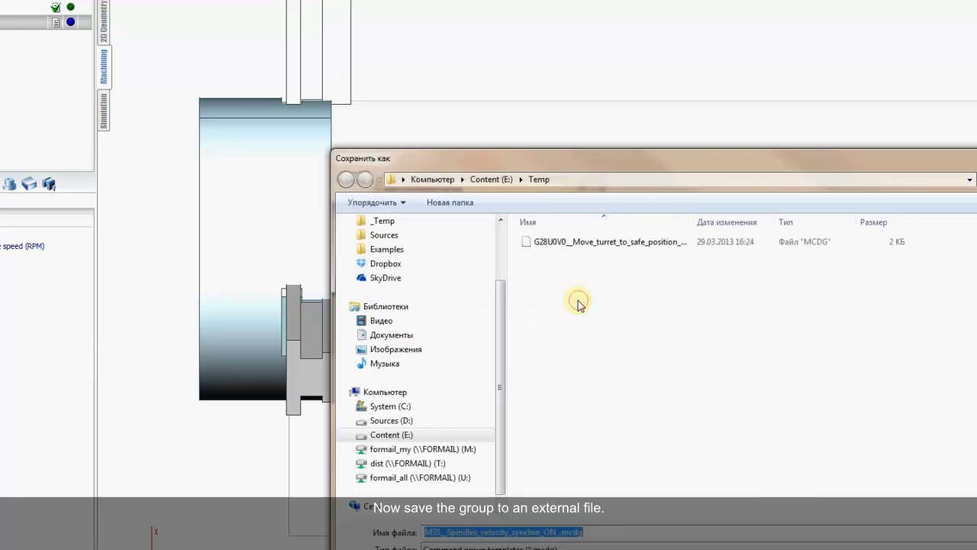
pyautogui.click(576, 182)
pyautogui.click(577, 182)
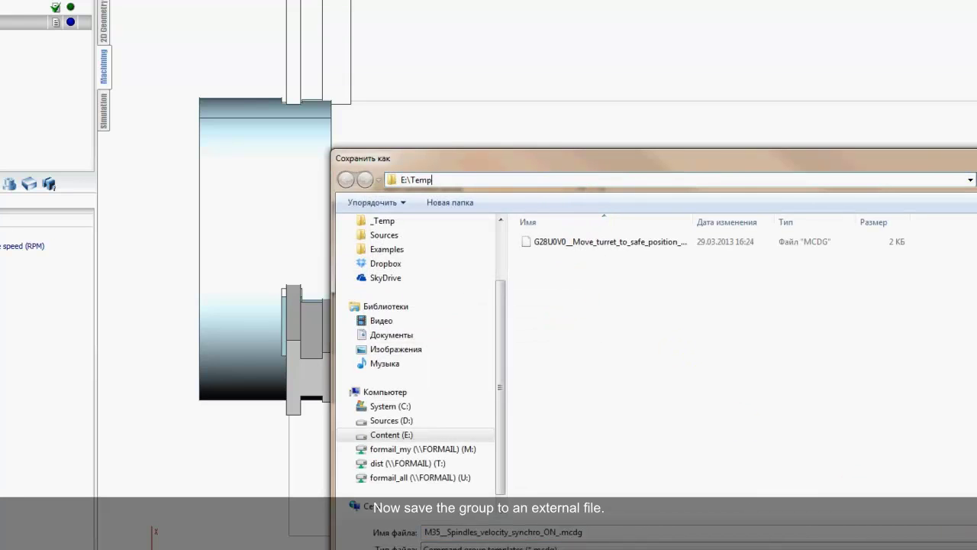
pyautogui.press('Return')
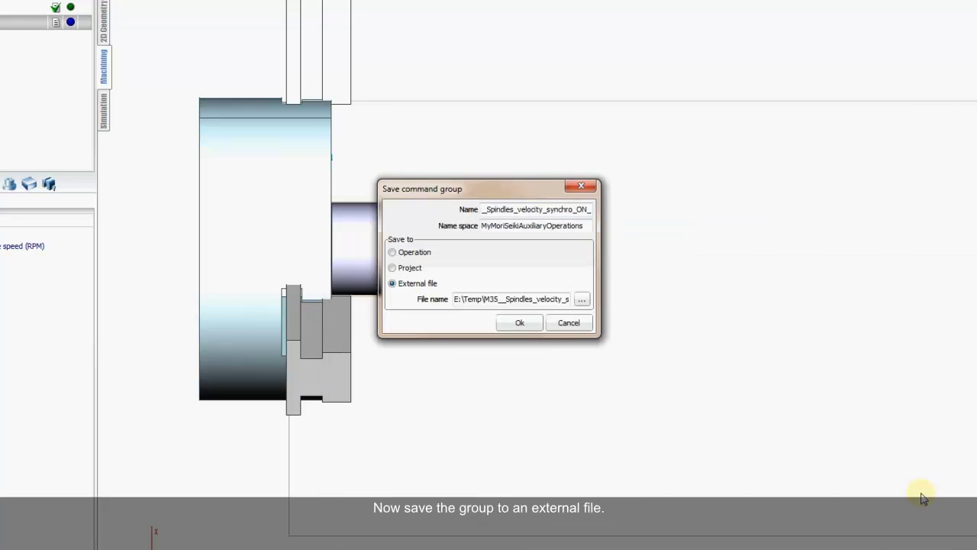
pyautogui.click(533, 328)
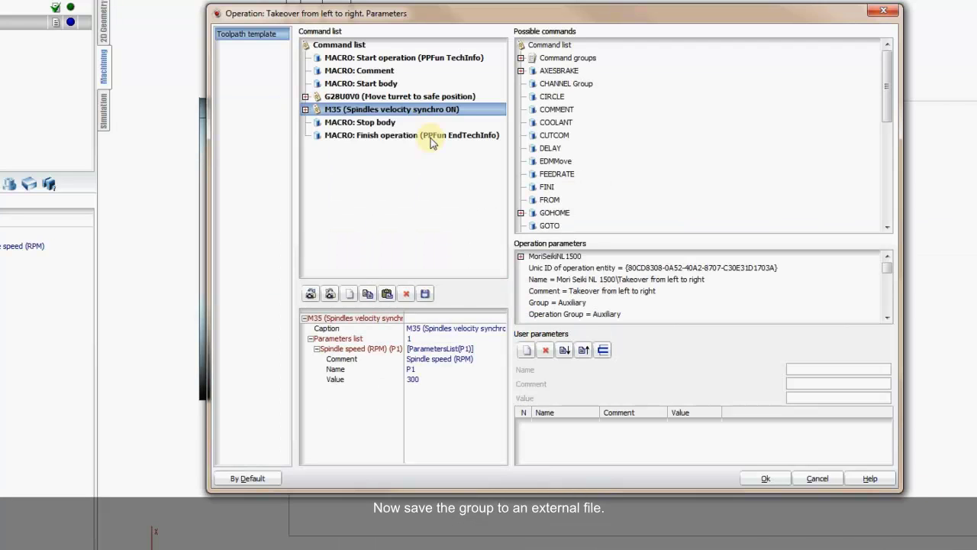
# - Check the M35 entry among the available command groups, then accept the operation parameters and save the project
pyautogui.click(520, 58)
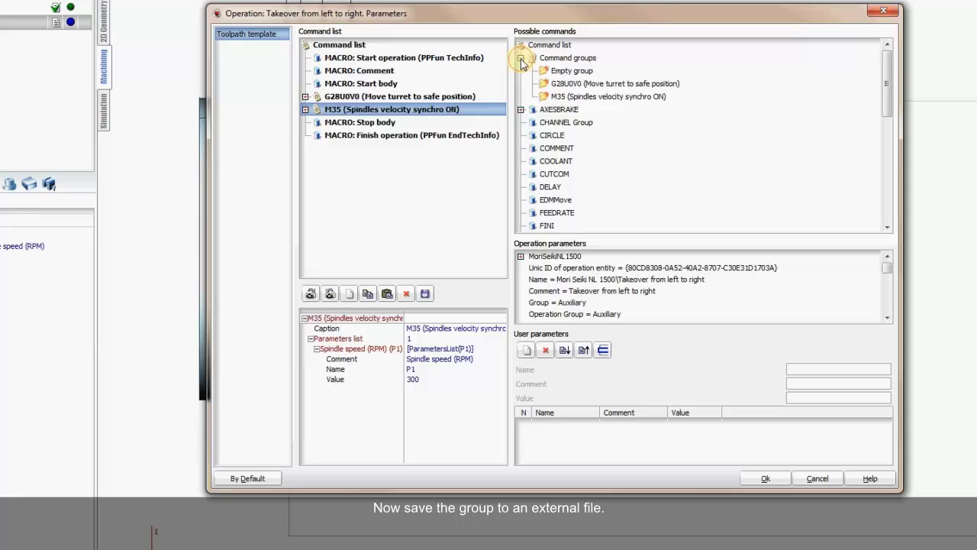
pyautogui.click(560, 97)
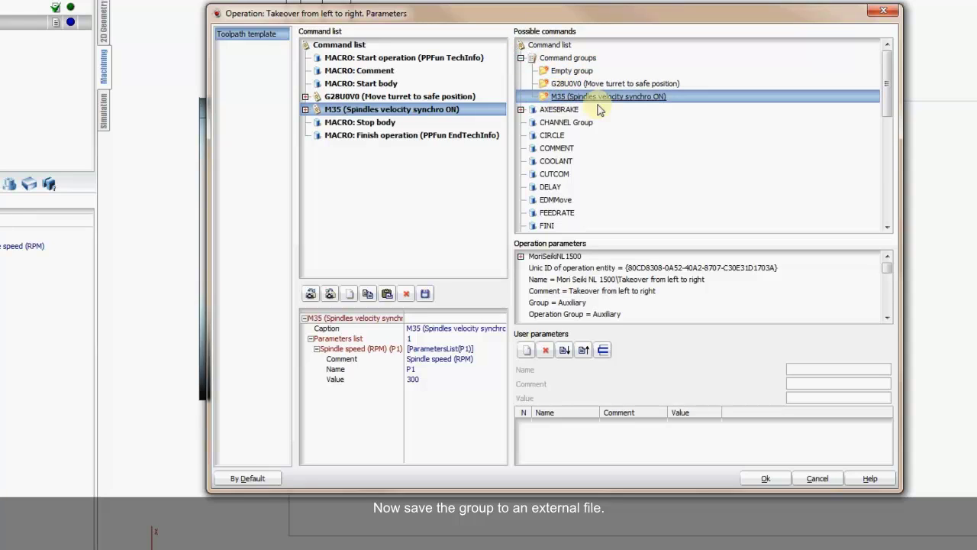
pyautogui.moveTo(563, 112); pyautogui.dragTo(349, 124)
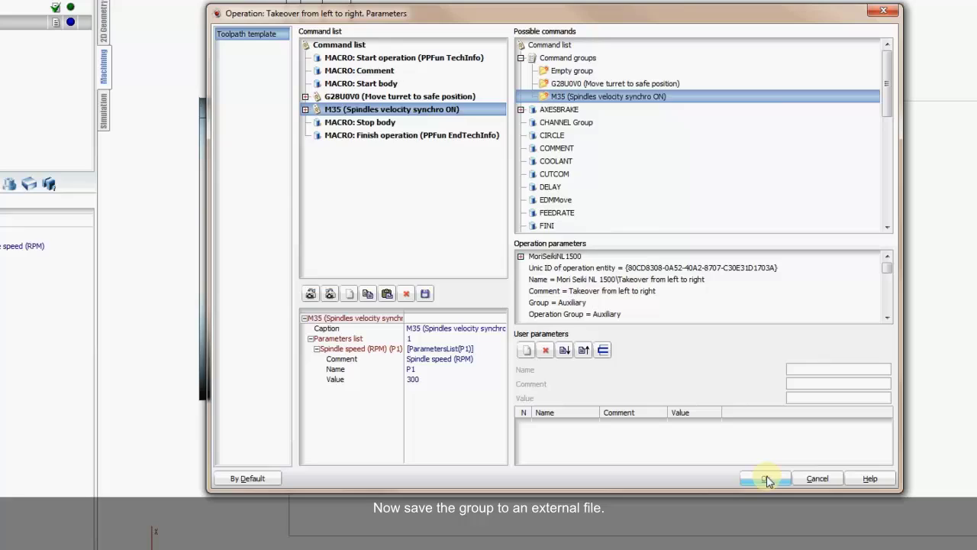
pyautogui.click(765, 478)
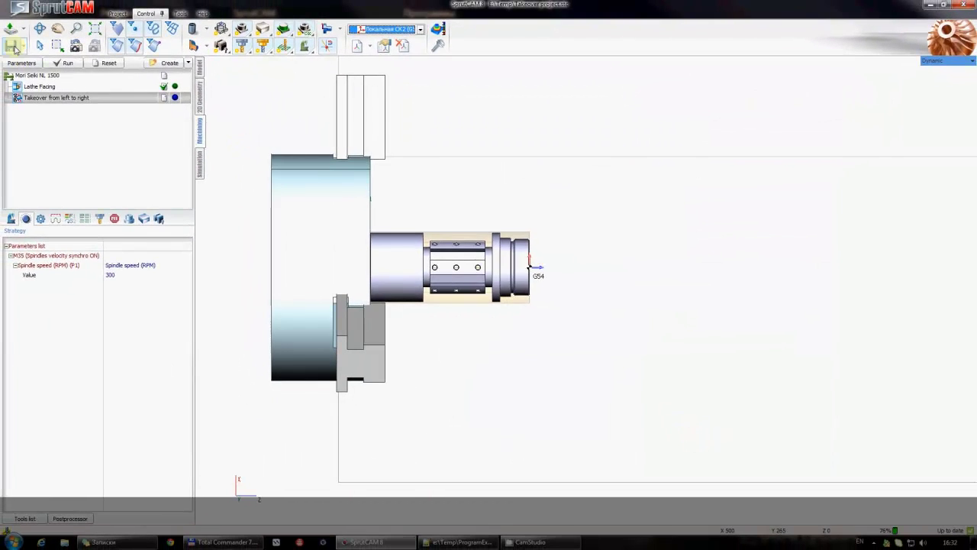
pyautogui.click(10, 46)
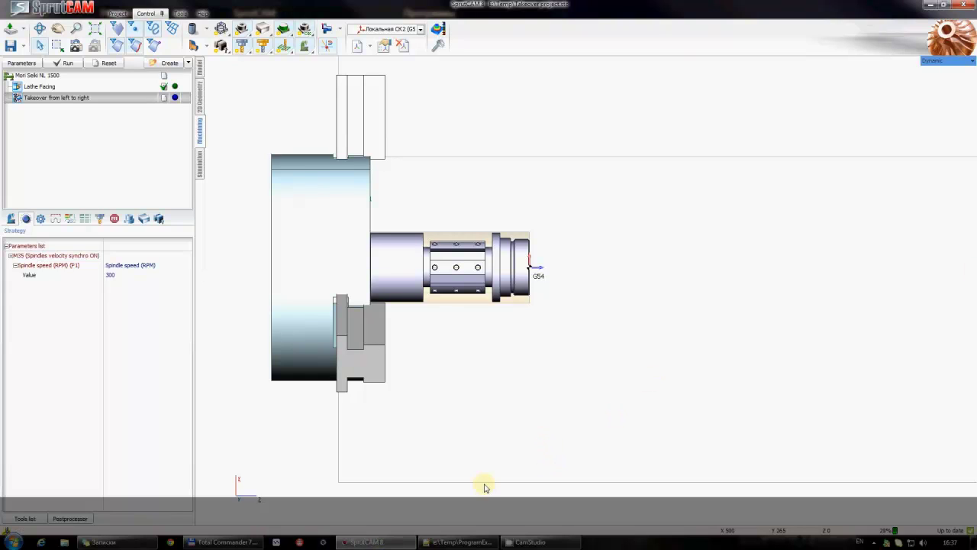
# - Switch to ProgramExample.txt in Notepad++, copy the M211 line's comment text "Right spindle chuck OPEN", and return to SprutCAM
pyautogui.click(458, 545)
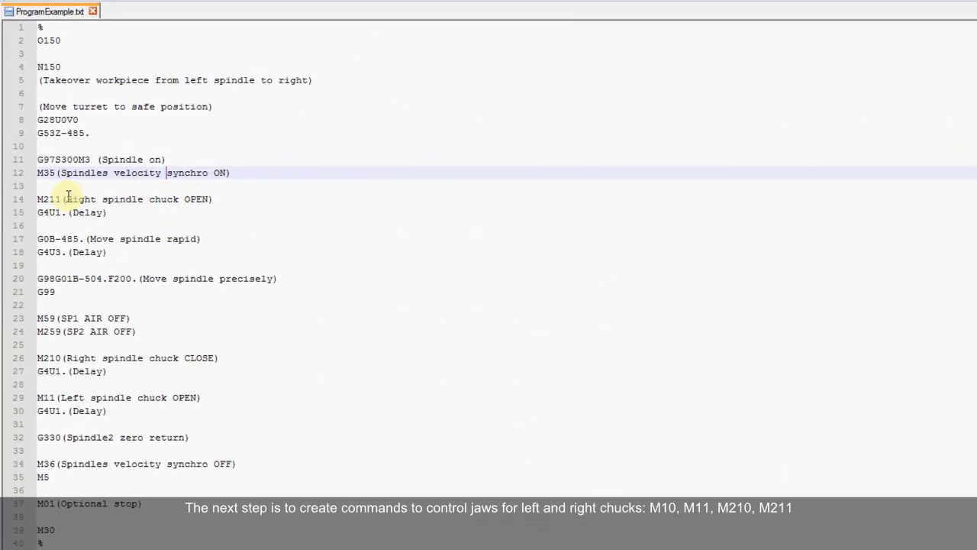
pyautogui.click(64, 197)
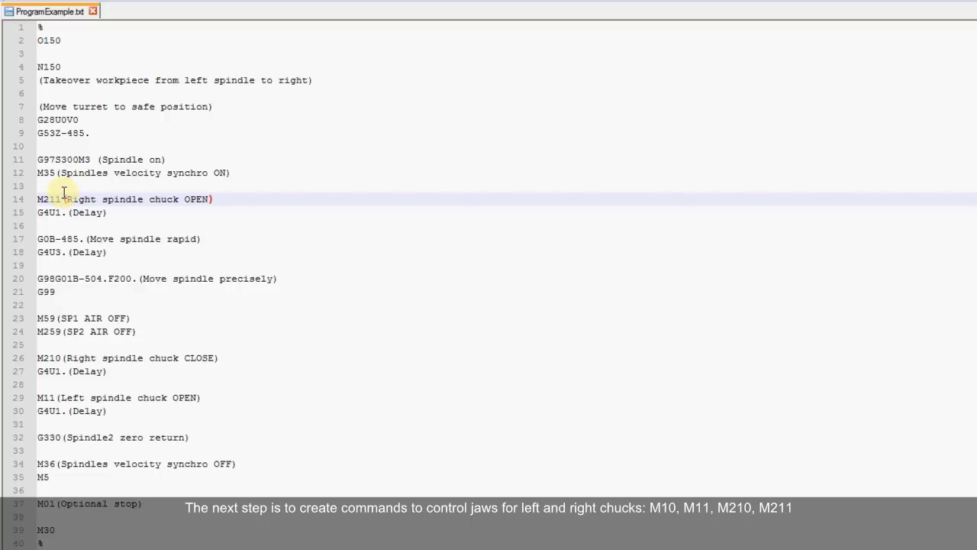
pyautogui.moveTo(44, 197); pyautogui.dragTo(217, 203)
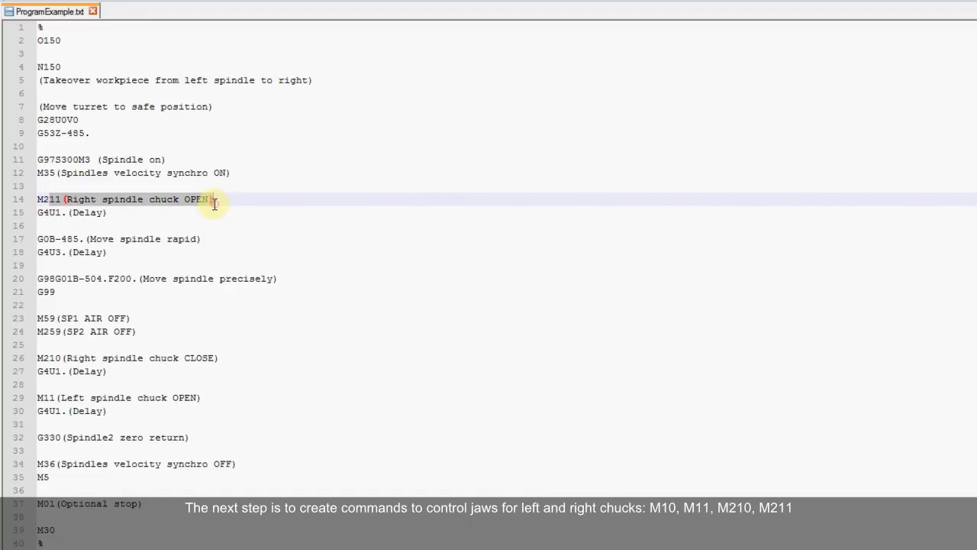
pyautogui.doubleClick(200, 200)
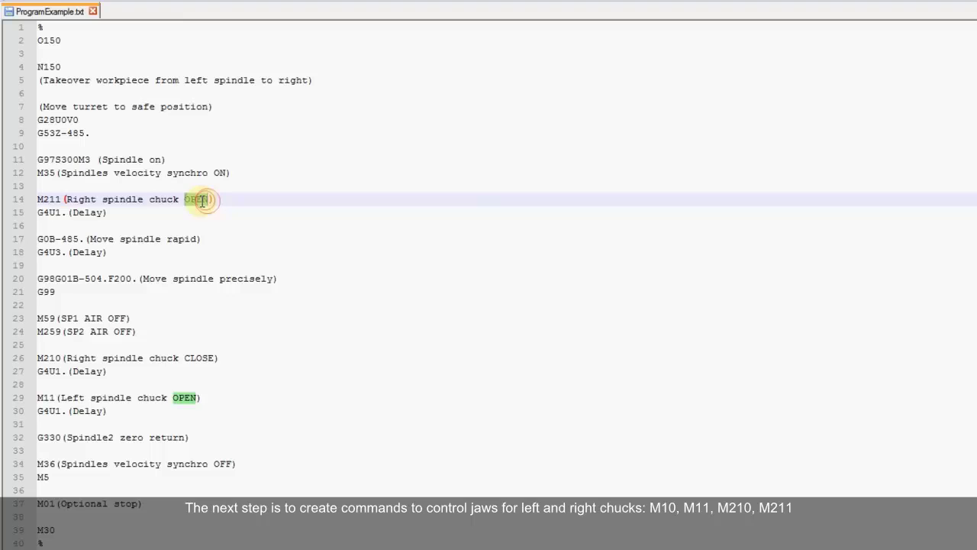
pyautogui.keyDown('shift'); pyautogui.click(67, 200); pyautogui.keyUp('shift')
pyautogui.rightClick(113, 199)
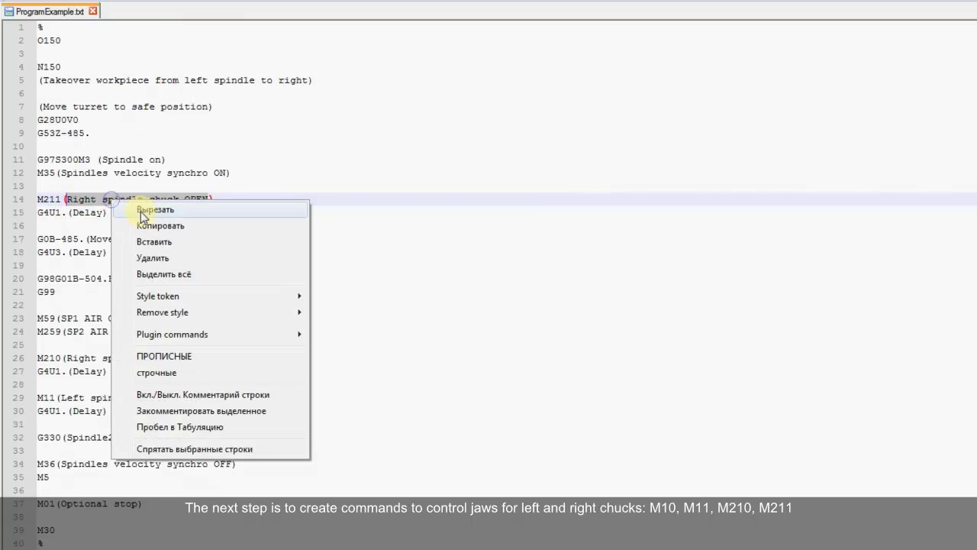
pyautogui.click(142, 226)
pyautogui.click(138, 212)
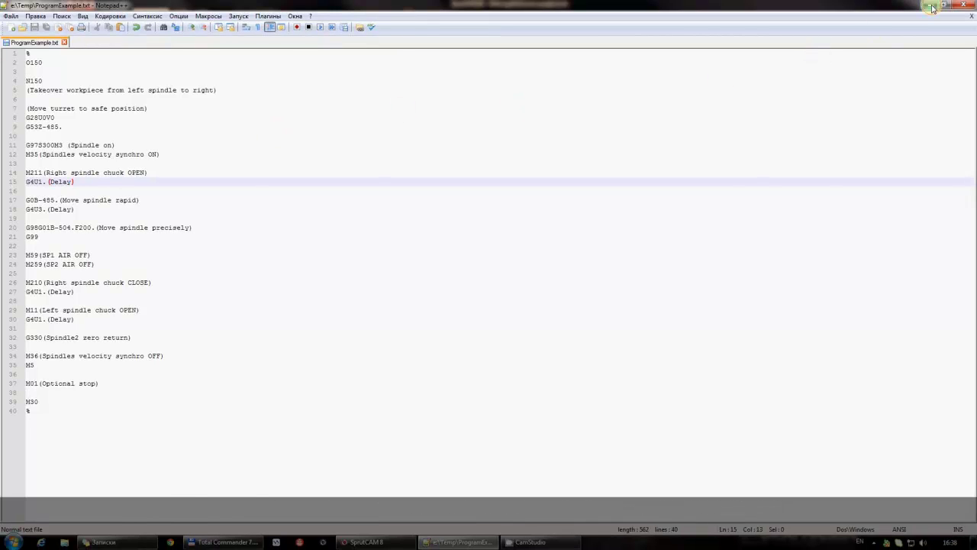
pyautogui.click(931, 7)
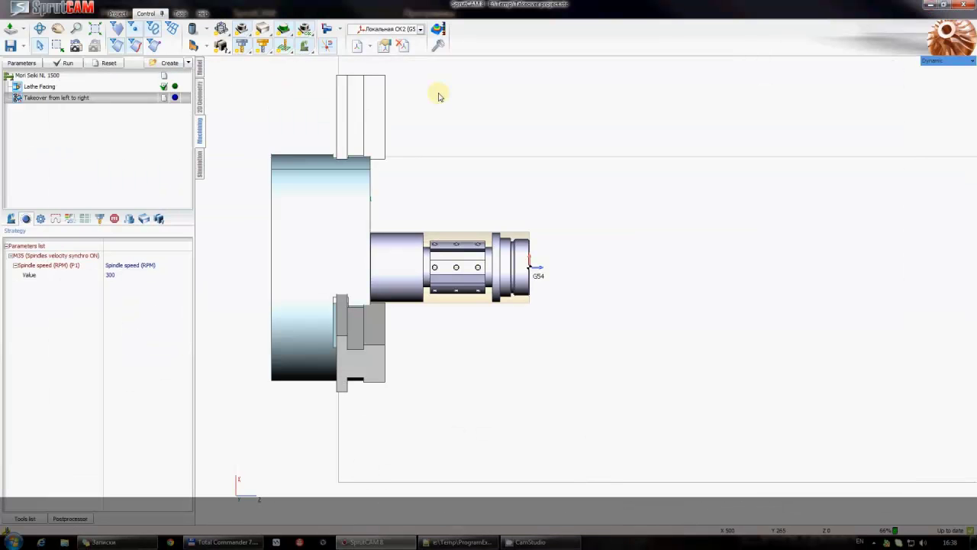
# - Add an empty command group after the M35 group in the takeover operation's command list
pyautogui.click(12, 62)
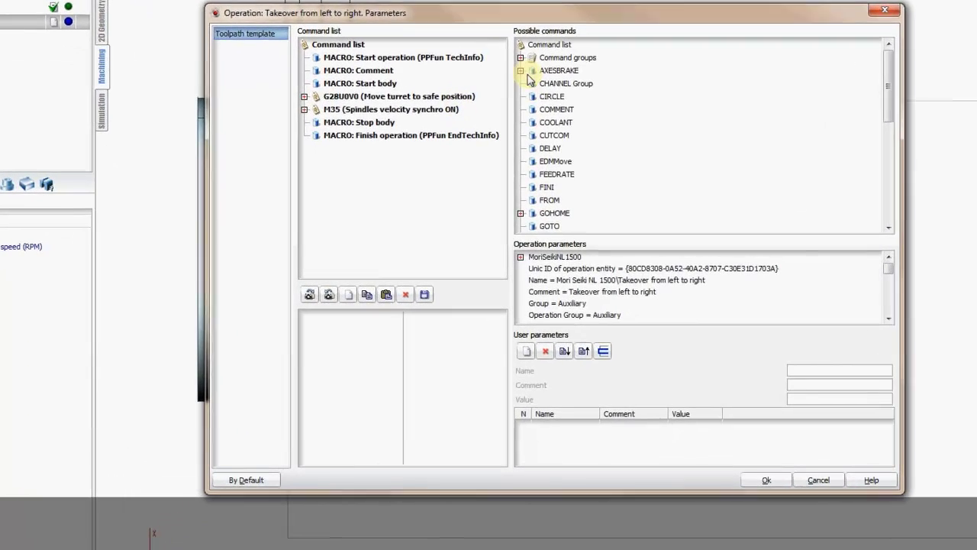
pyautogui.click(520, 57)
pyautogui.click(563, 70)
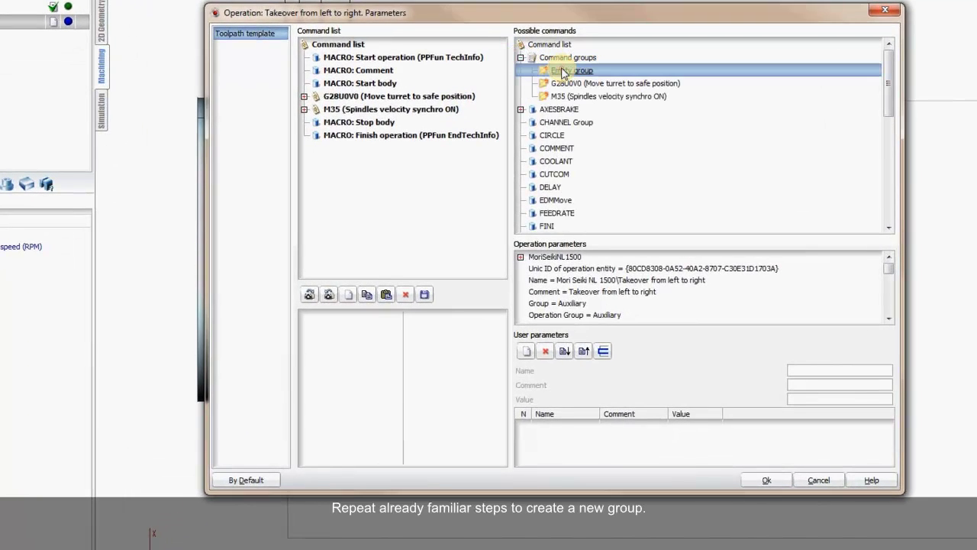
pyautogui.moveTo(569, 74); pyautogui.dragTo(401, 124)
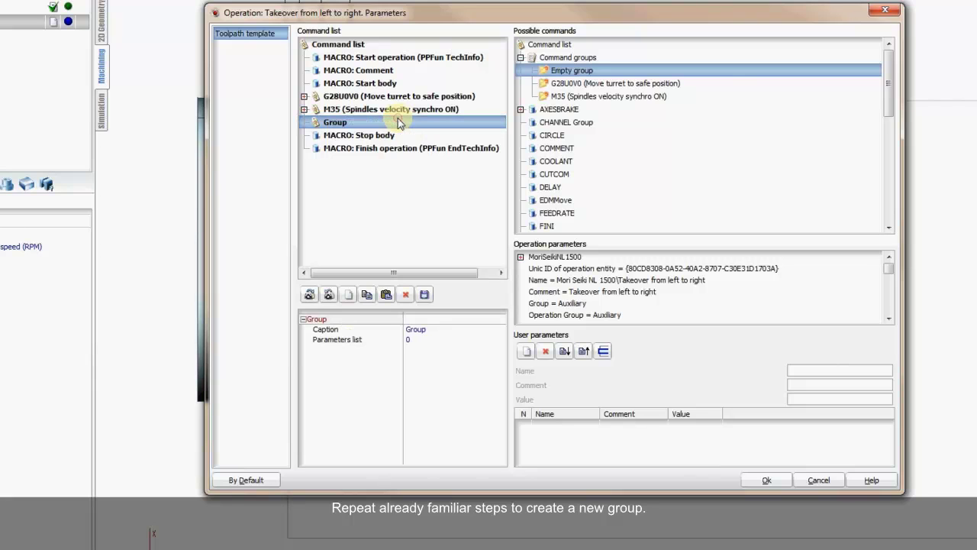
# - Set the new group's caption to "M11 (Left chuck OPEN)", adapting the copied comment text
pyautogui.click(432, 328)
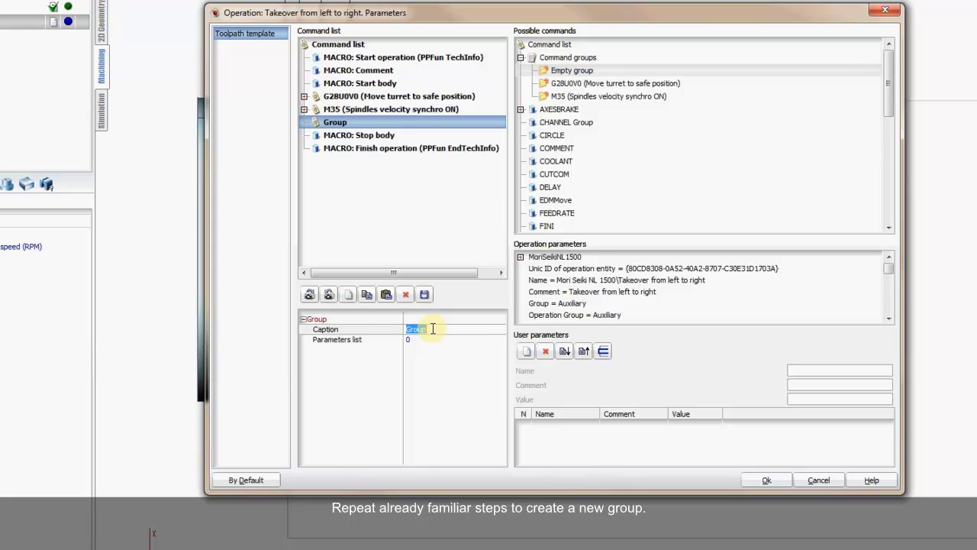
pyautogui.hotkey('ctrl', 'v')
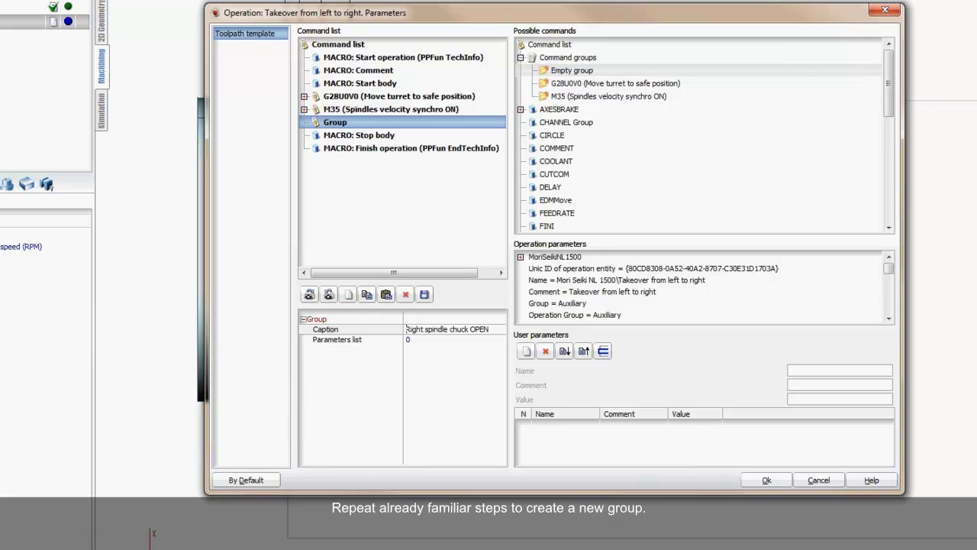
pyautogui.write('M')
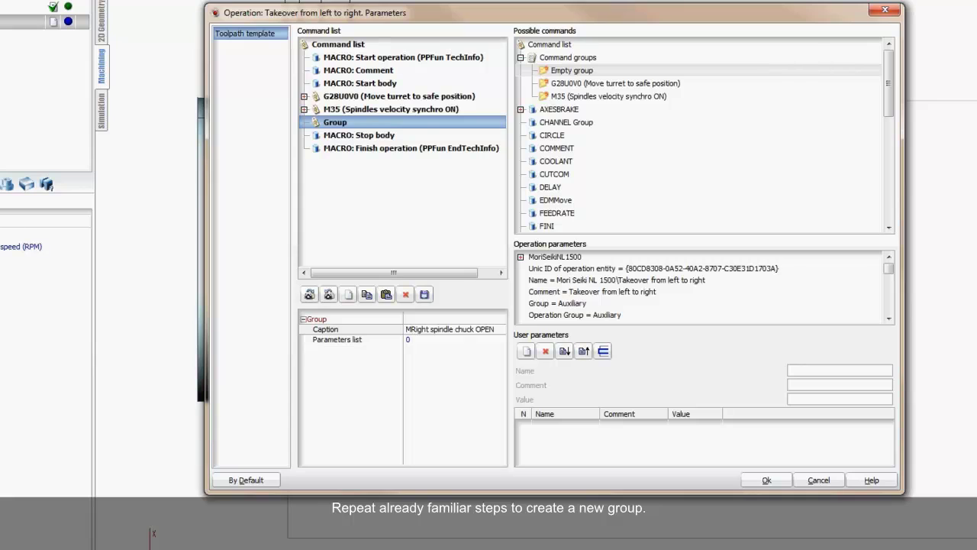
pyautogui.write('11')
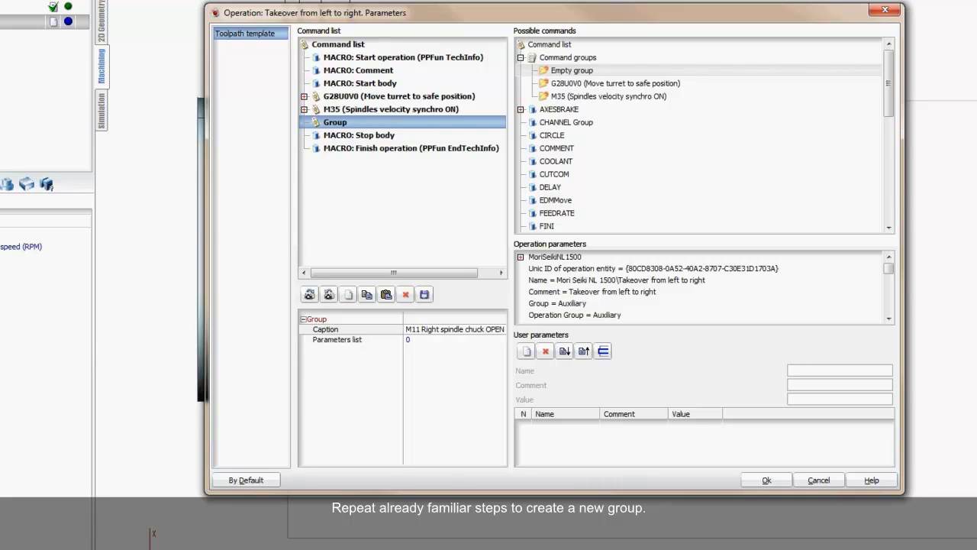
pyautogui.write(' (')
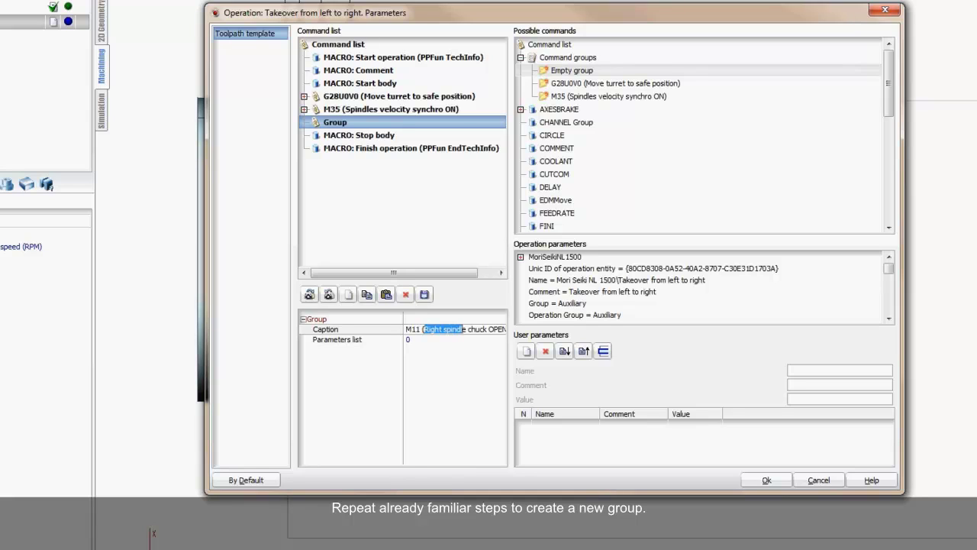
pyautogui.write('Lef')
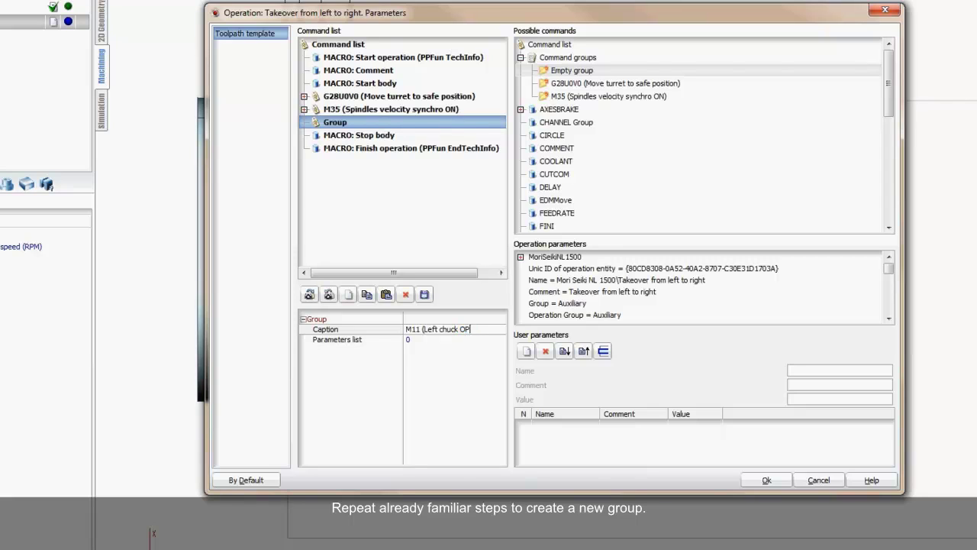
pyautogui.write(')')
pyautogui.press('Return')
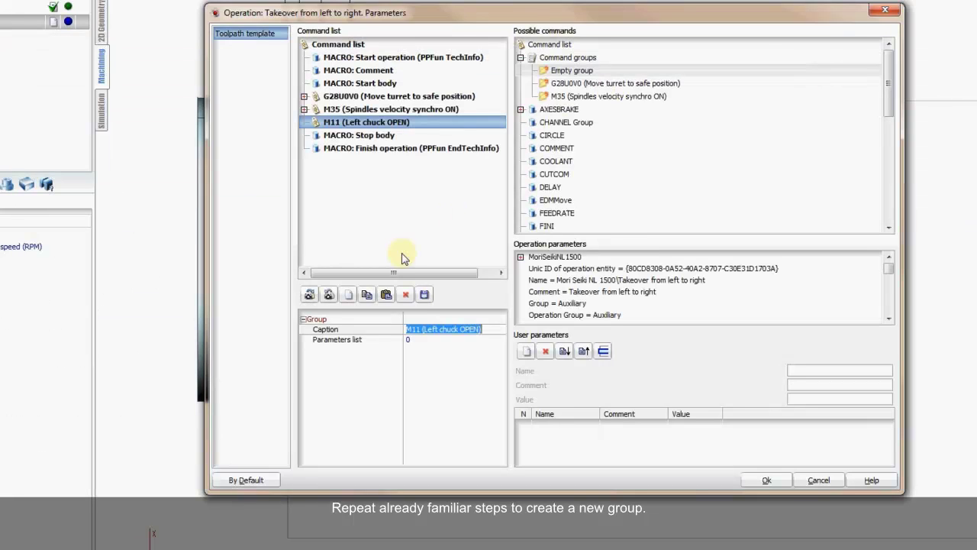
pyautogui.click(427, 331)
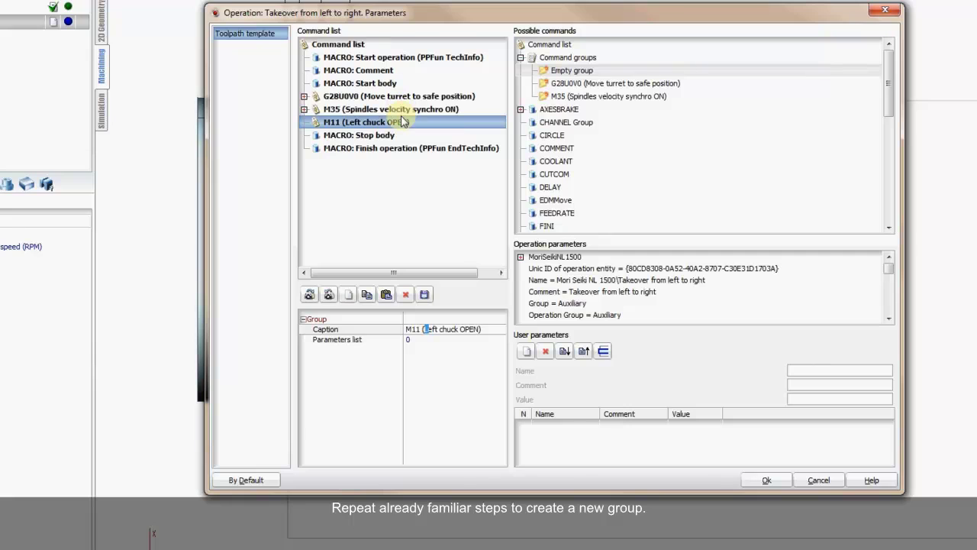
# - Add an INSERT command inside the "M11 (Left chuck OPEN)" group of the takeover operation's command list
pyautogui.click(554, 161)
pyautogui.scroll(-3, 555, 164)
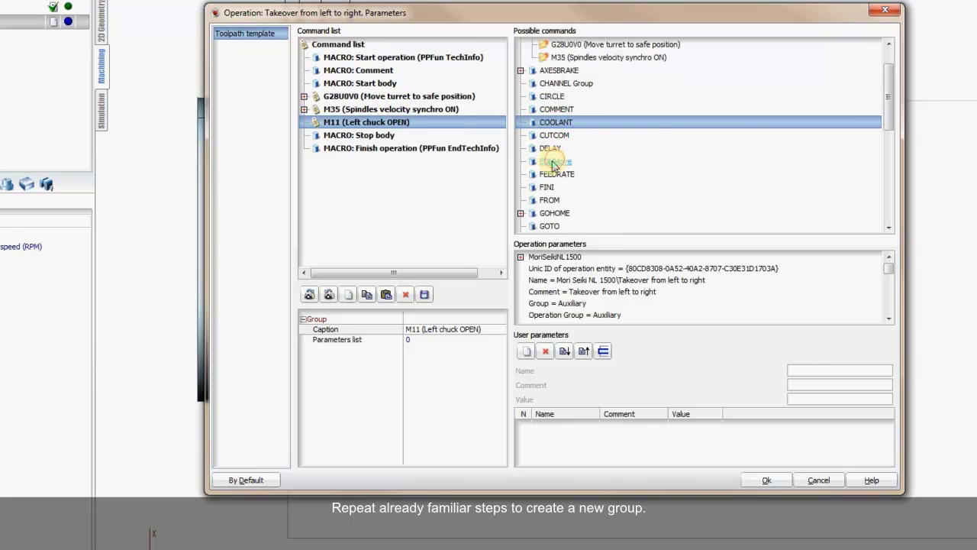
pyautogui.click(551, 175)
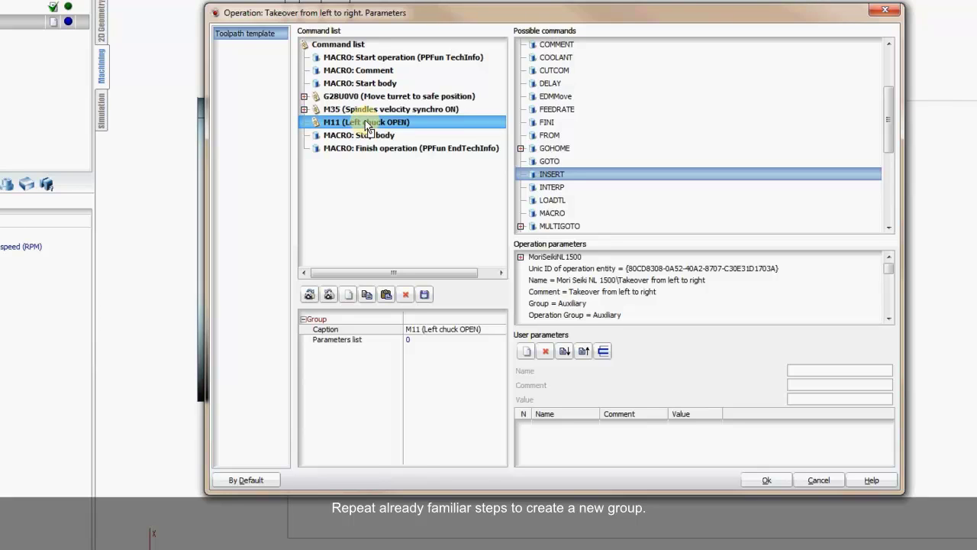
pyautogui.moveTo(367, 126); pyautogui.dragTo(368, 128)
pyautogui.click(382, 148)
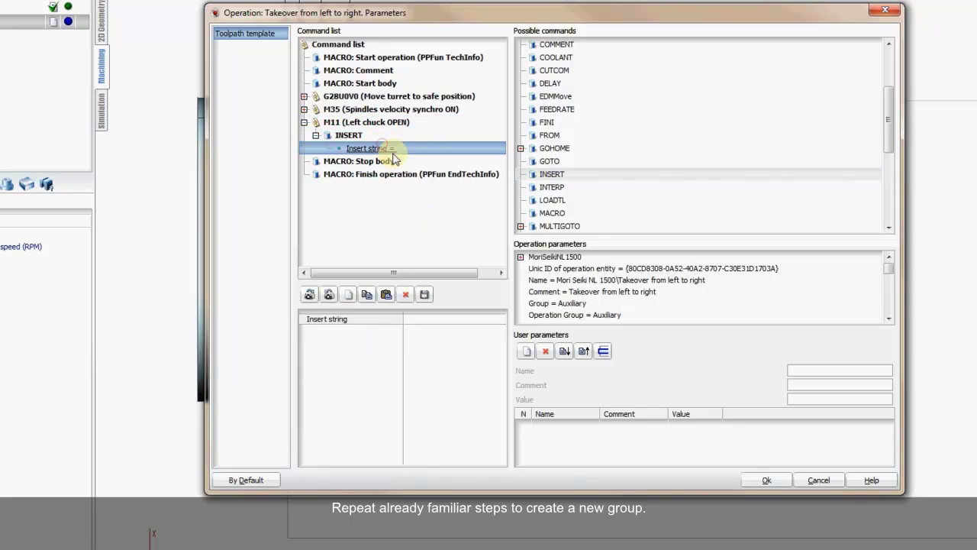
# - Copy the M11 group's caption into the INSERT command's insert string and adapt it to "M11(Left chuck OPEN)"
pyautogui.click(393, 123)
pyautogui.click(485, 329)
pyautogui.hotkey('ctrl', 'c')
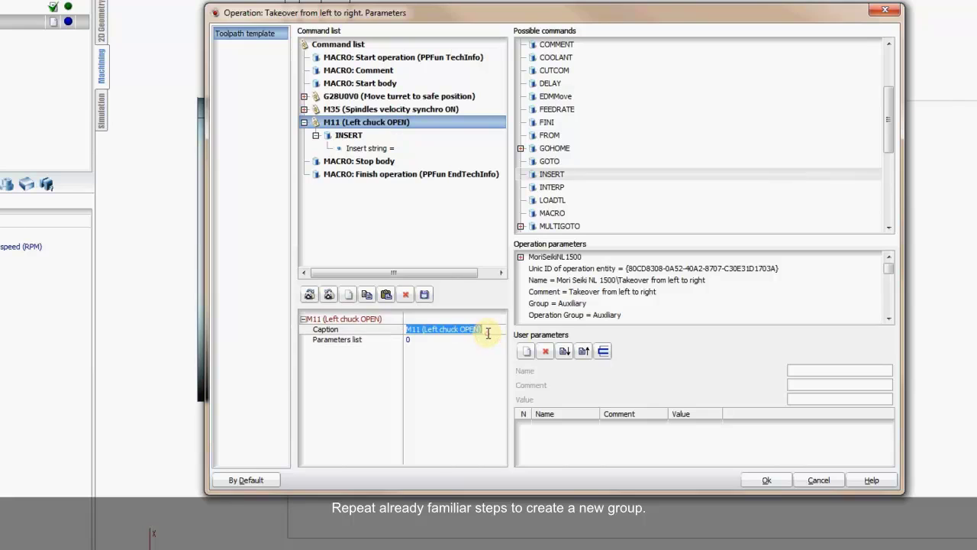
pyautogui.click(371, 148)
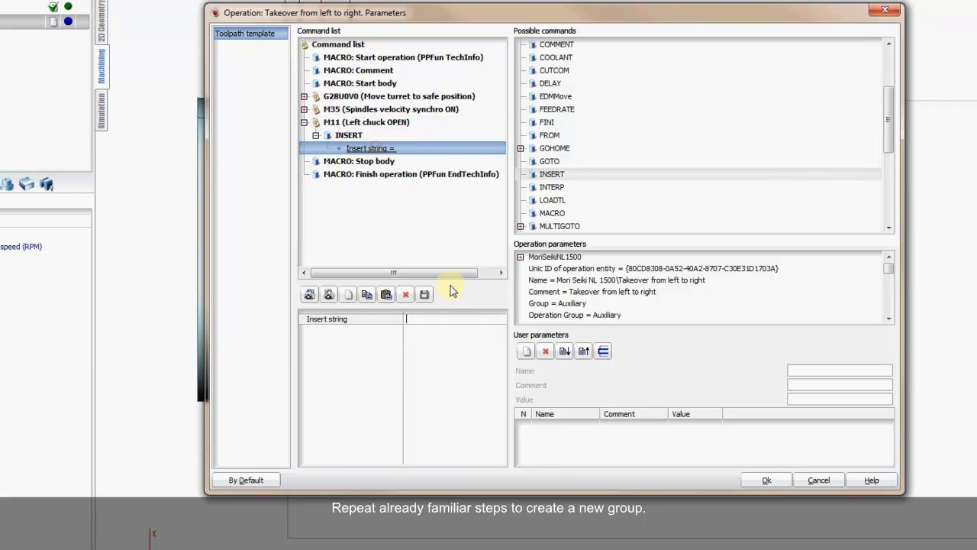
pyautogui.click(451, 319)
pyautogui.hotkey('ctrl', 'v')
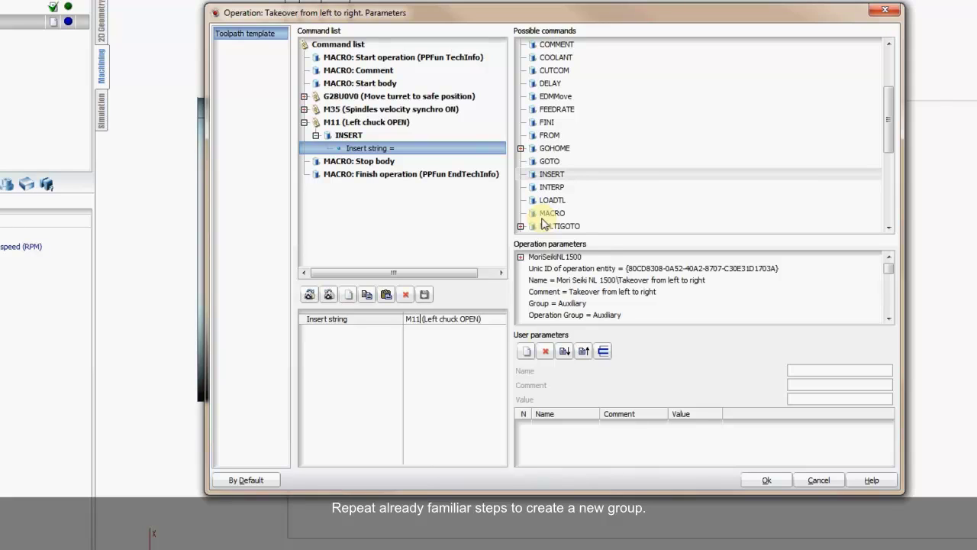
pyautogui.press('Return')
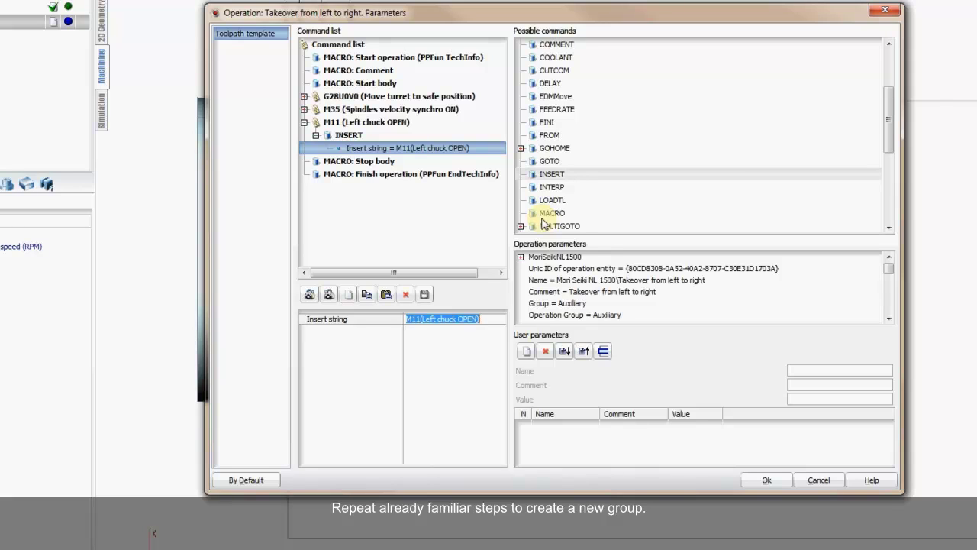
# - Accept the operation parameters and recalculate the takeover operation
pyautogui.click(372, 123)
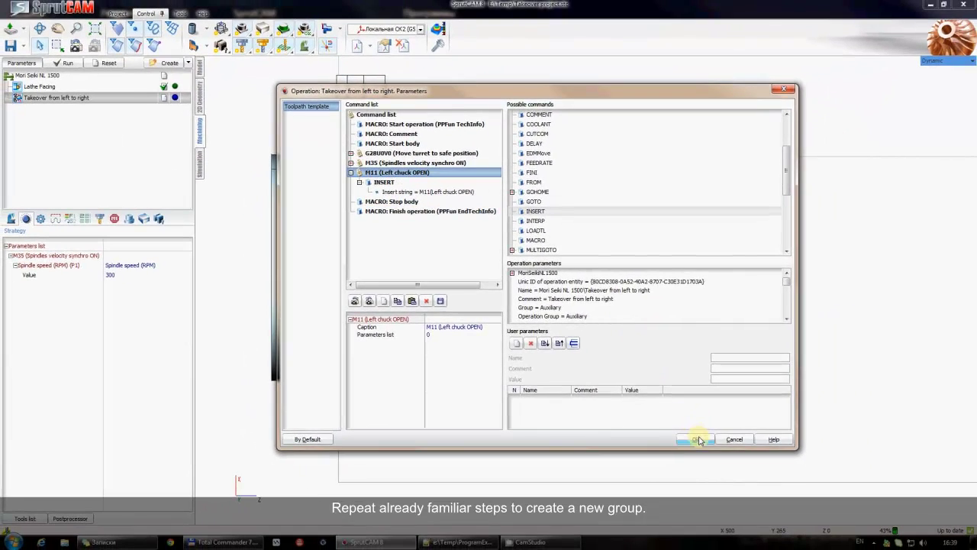
pyautogui.click(759, 475)
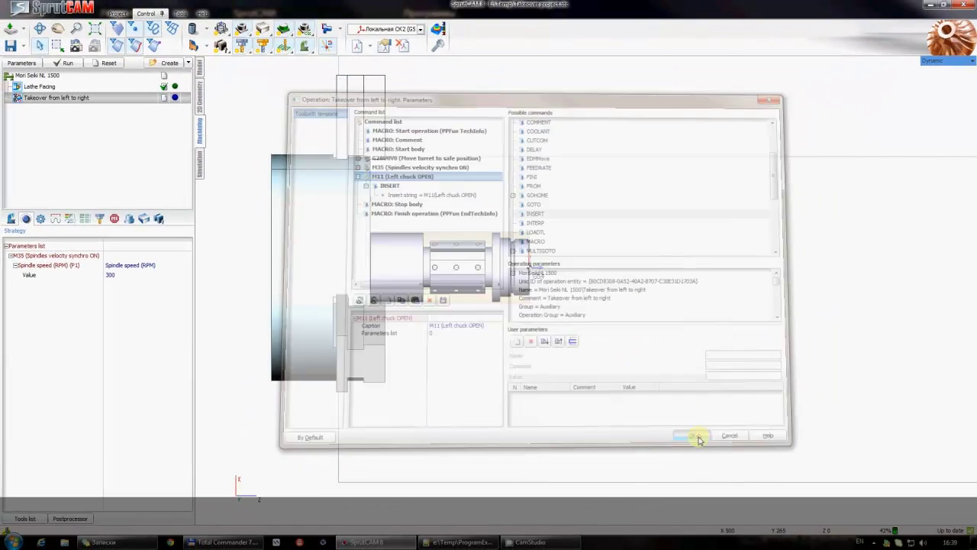
pyautogui.click(71, 64)
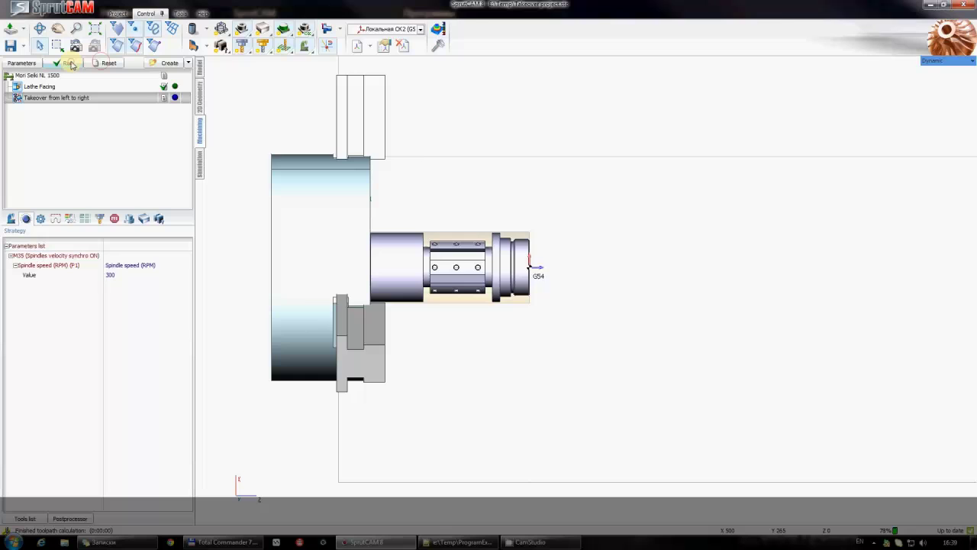
# - Examine the contents of the M11 group within the takeover operation's simulation commands
pyautogui.click(200, 163)
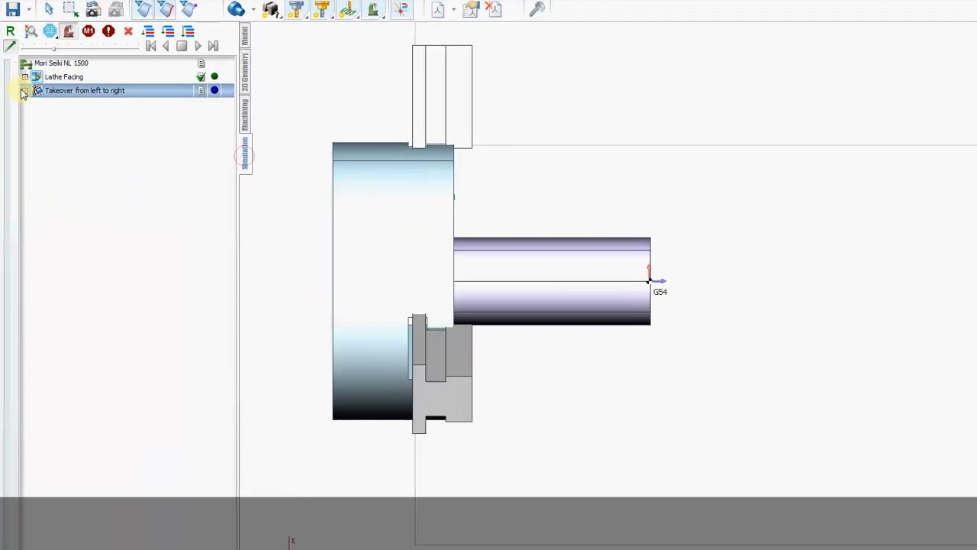
pyautogui.click(24, 90)
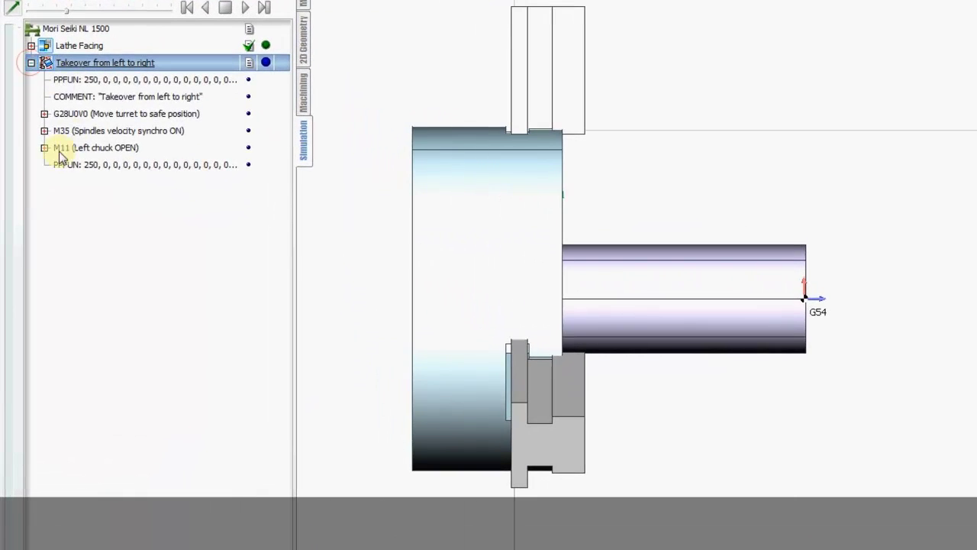
pyautogui.click(36, 159)
# - Switch to ProgramExample.txt in Notepad++, check the "G4U1.(Delay)" line after M211, and return to SprutCAM
pyautogui.click(111, 168)
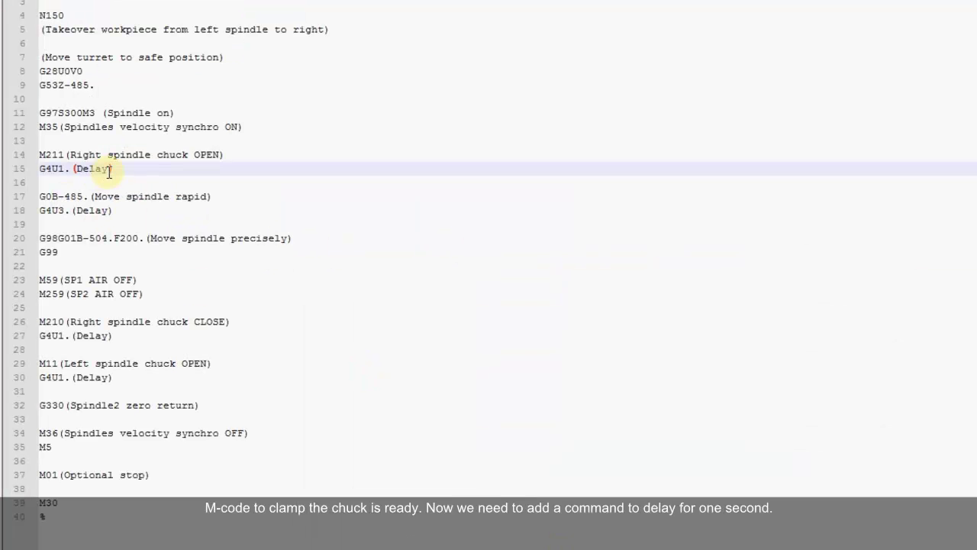
pyautogui.moveTo(115, 169); pyautogui.dragTo(39, 170)
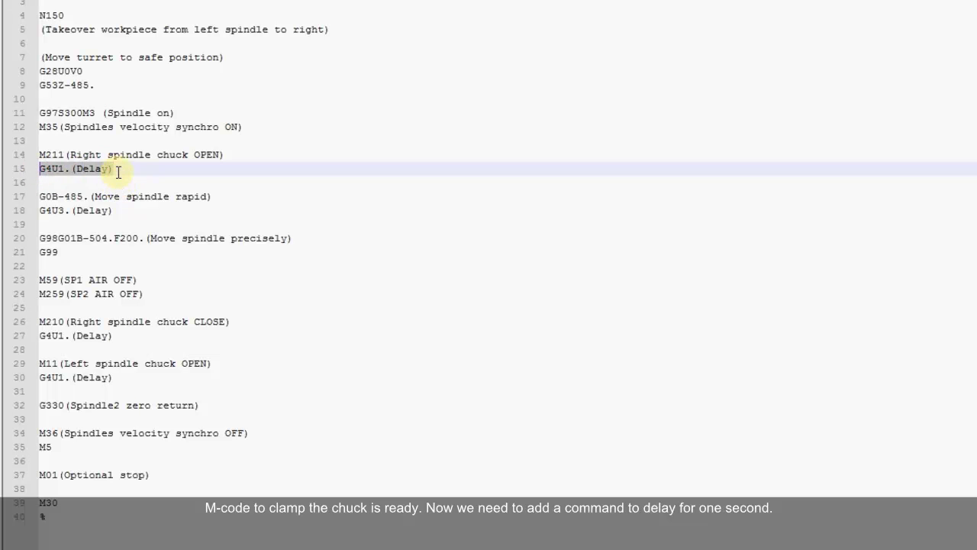
pyautogui.click(921, 7)
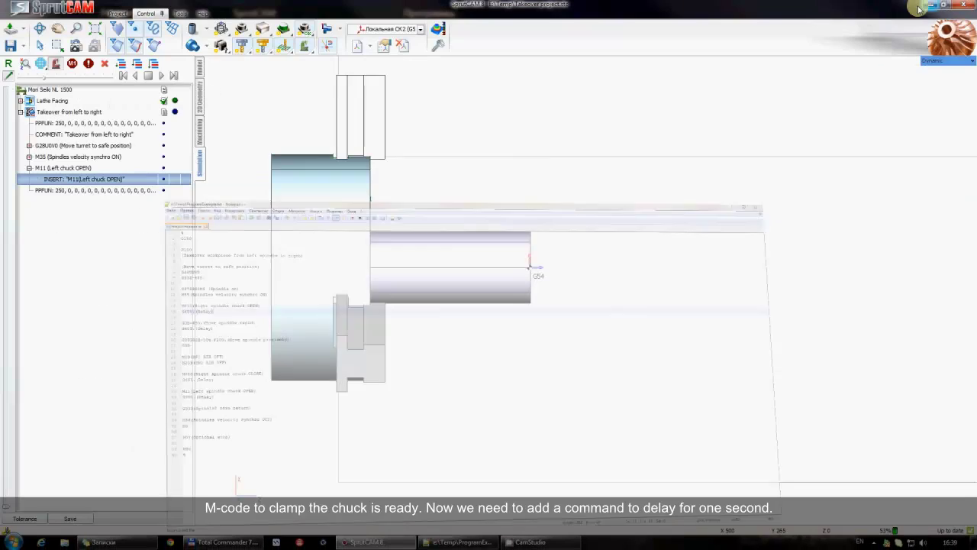
# - Reopen the takeover operation's parameters and add a DELAY command with a pause value of 1 after INSERT in the M11 group
pyautogui.click(199, 139)
pyautogui.click(21, 63)
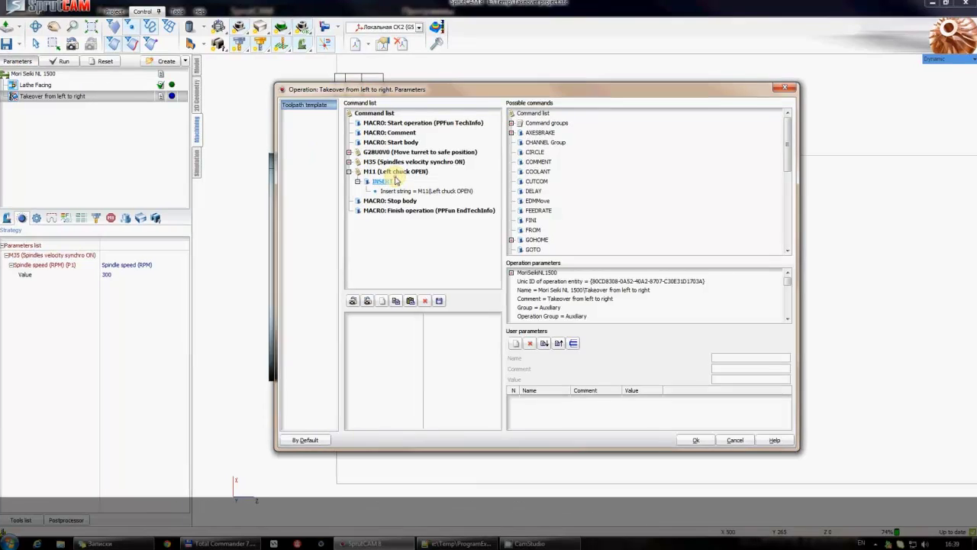
pyautogui.click(394, 174)
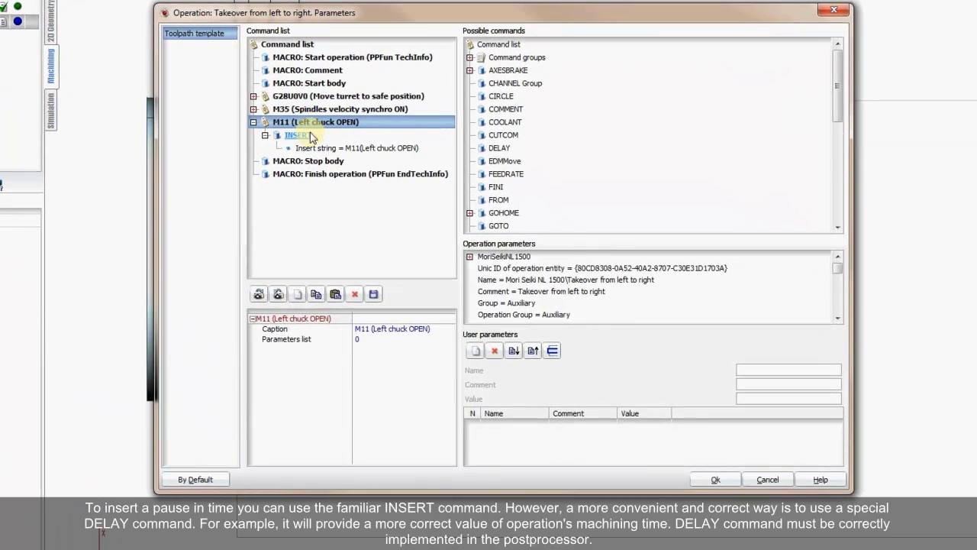
pyautogui.click(307, 137)
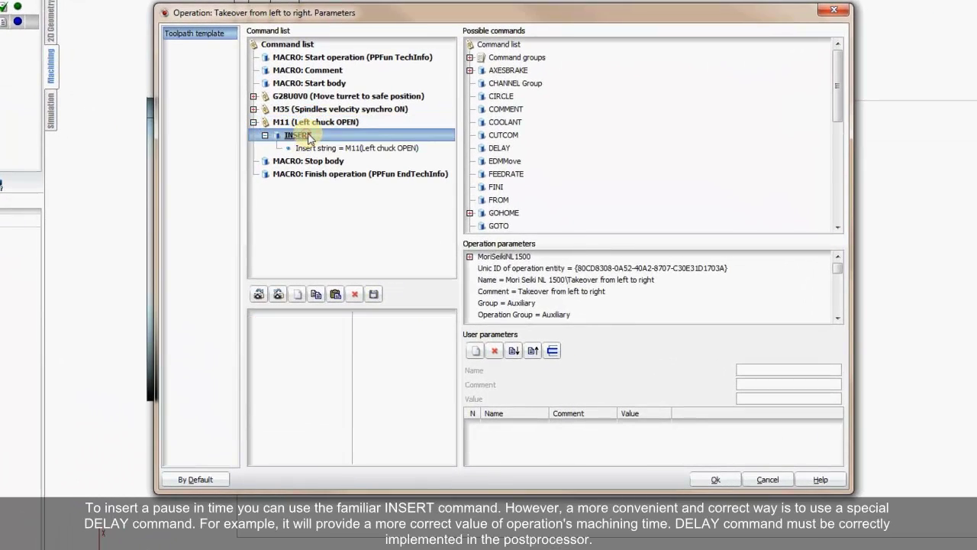
pyautogui.click(500, 149)
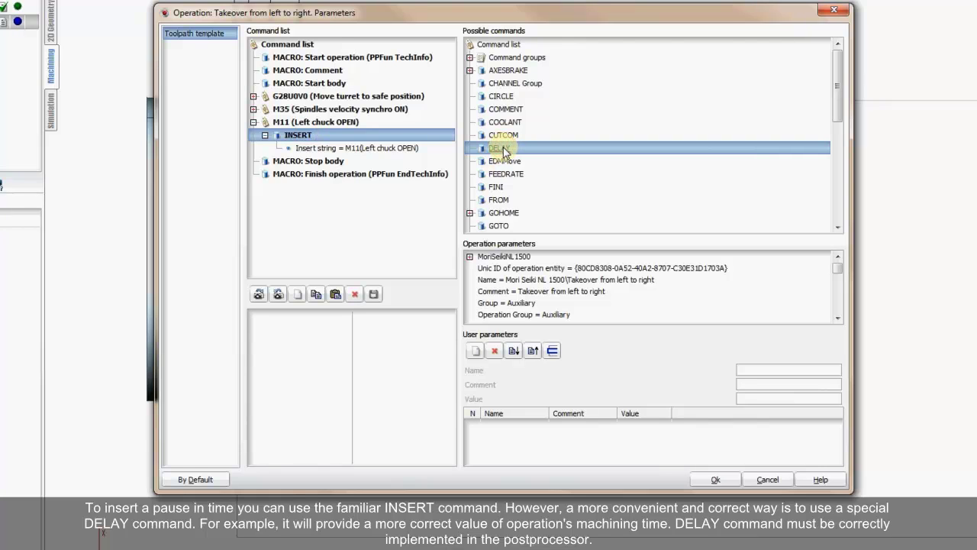
pyautogui.moveTo(502, 151); pyautogui.dragTo(309, 141)
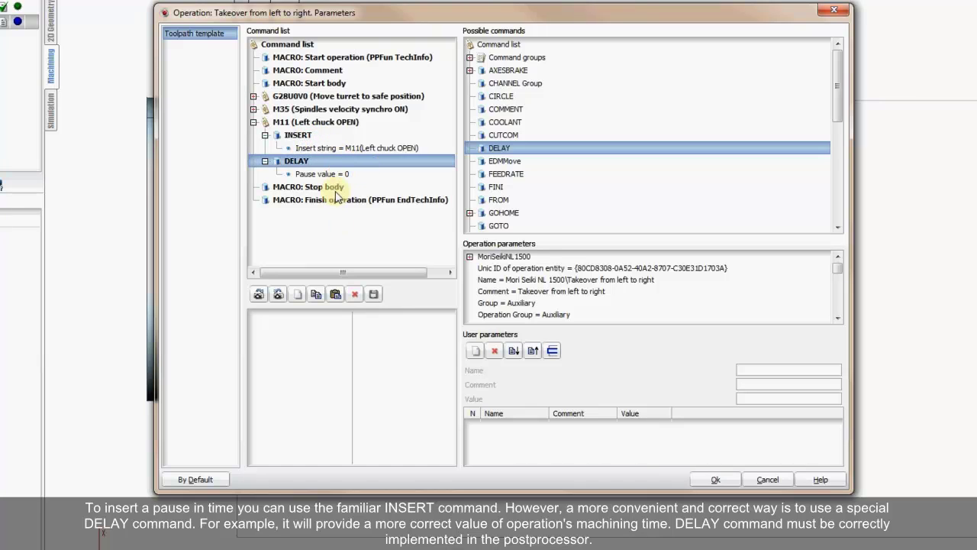
pyautogui.click(337, 174)
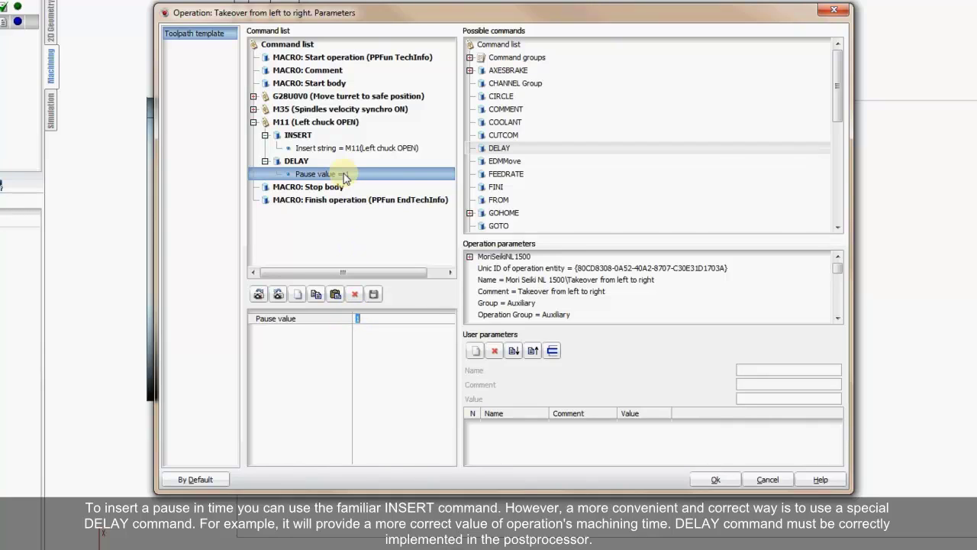
pyautogui.click(309, 162)
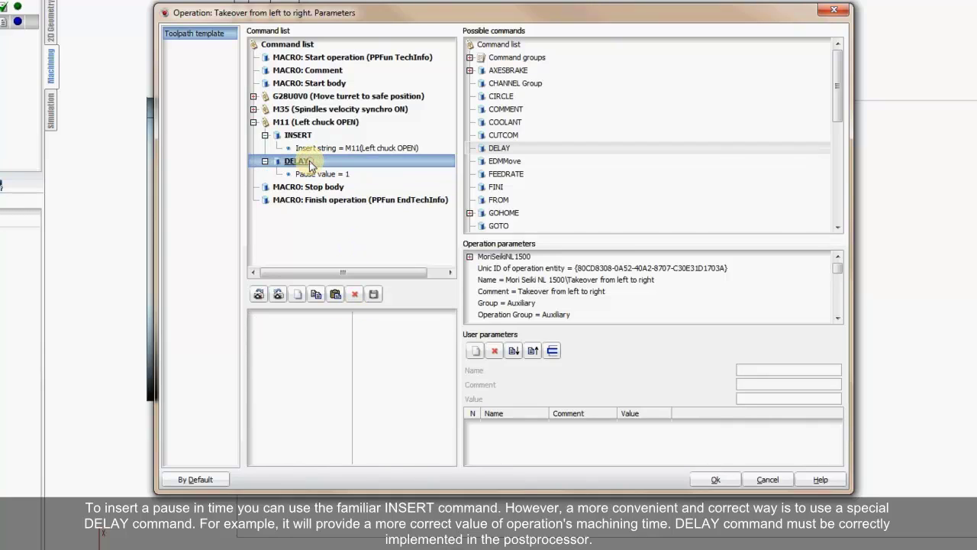
# - Accept the extended M11 group and recalculate the takeover operation's toolpath
pyautogui.click(306, 123)
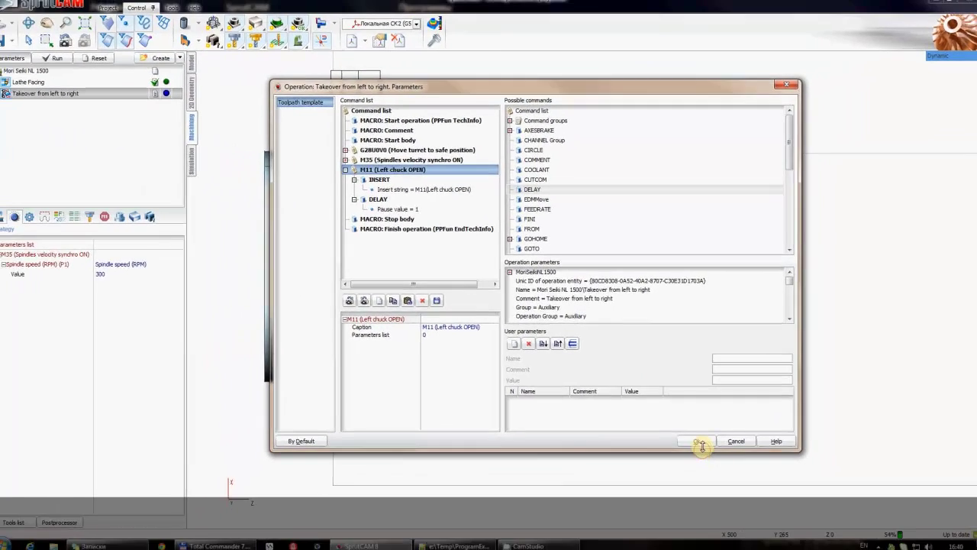
pyautogui.click(701, 438)
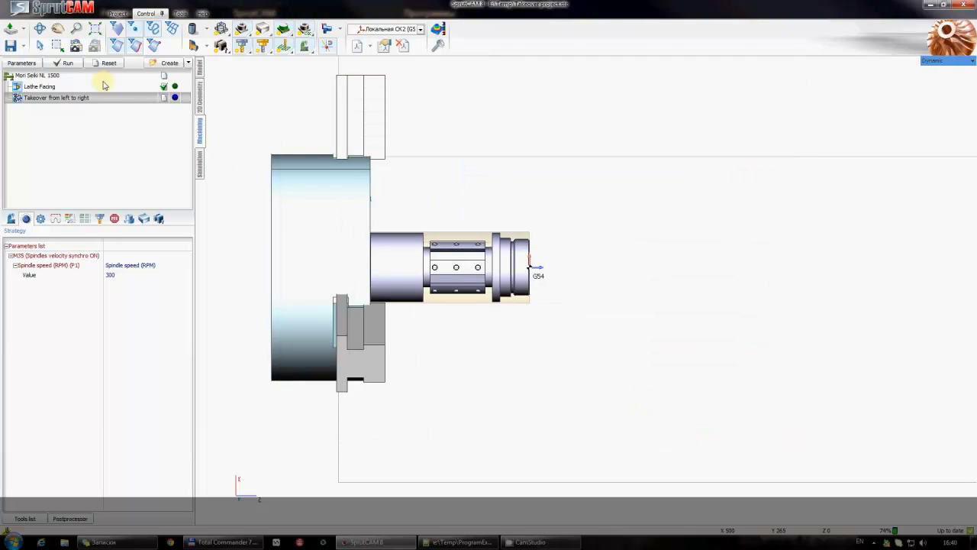
pyautogui.click(66, 64)
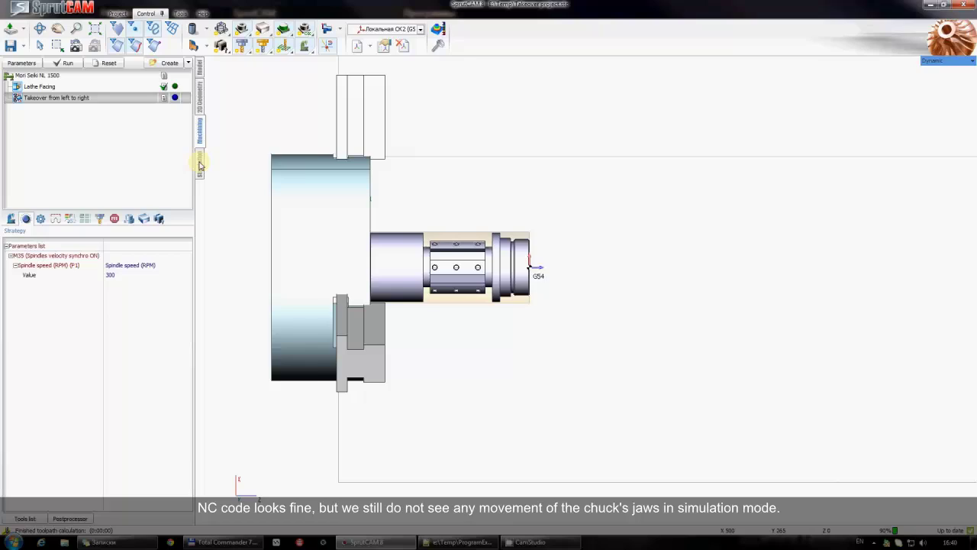
# - Check the INSERT and DELAY commands of the M11 group in the takeover operation's simulation
pyautogui.click(200, 164)
pyautogui.click(20, 113)
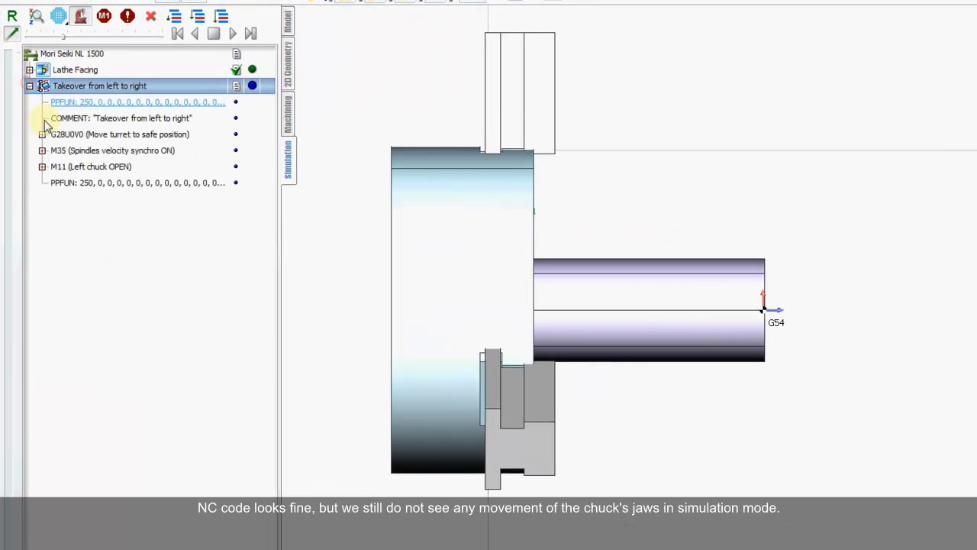
pyautogui.click(42, 167)
pyautogui.click(87, 188)
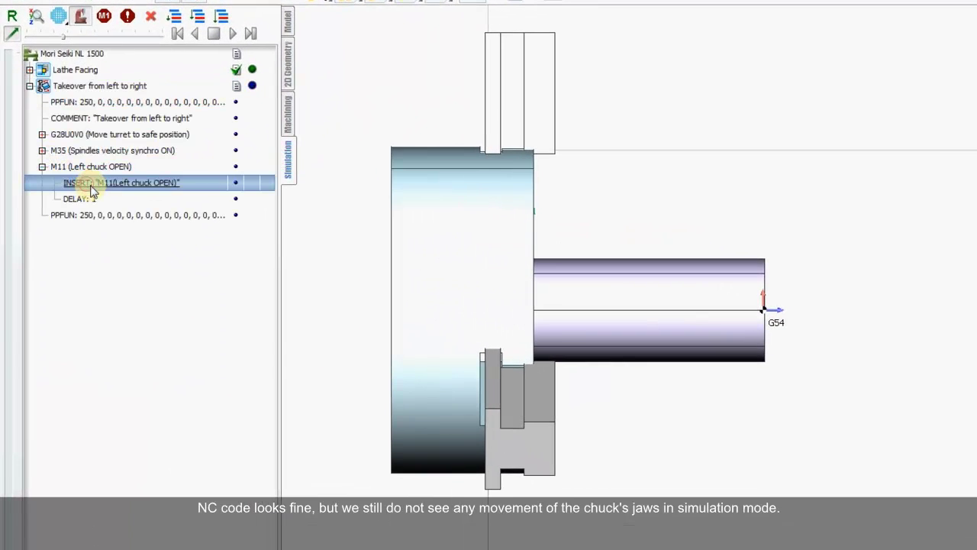
pyautogui.click(72, 199)
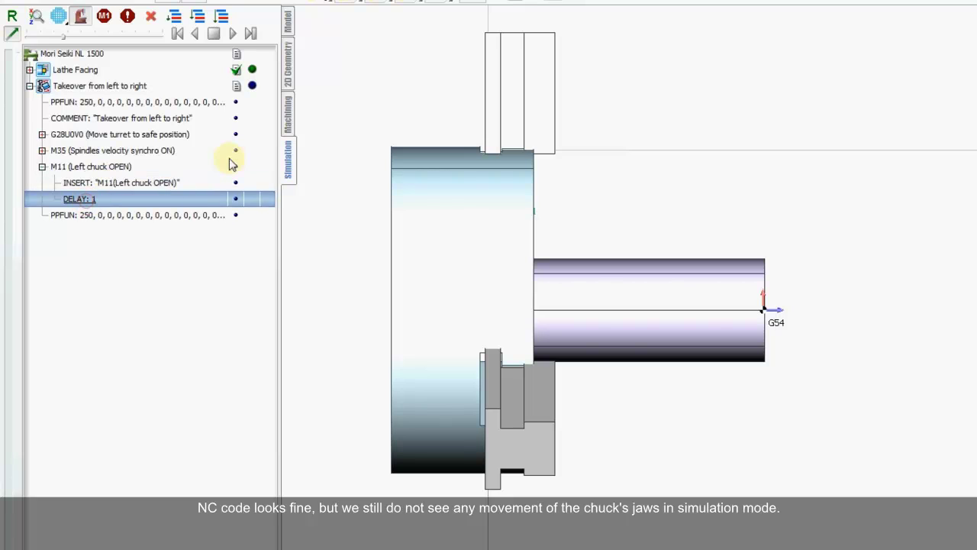
# - Generate the NC program from the machining project with MoriSeiki_Postprocessor.spp, accepting a maximum spindle speed of 1000
pyautogui.click(296, 128)
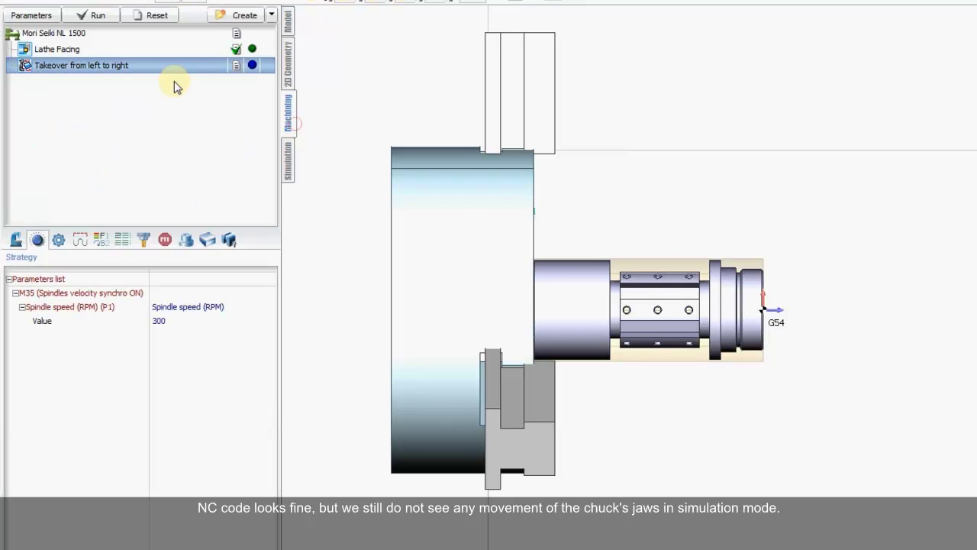
pyautogui.click(15, 239)
pyautogui.click(14, 236)
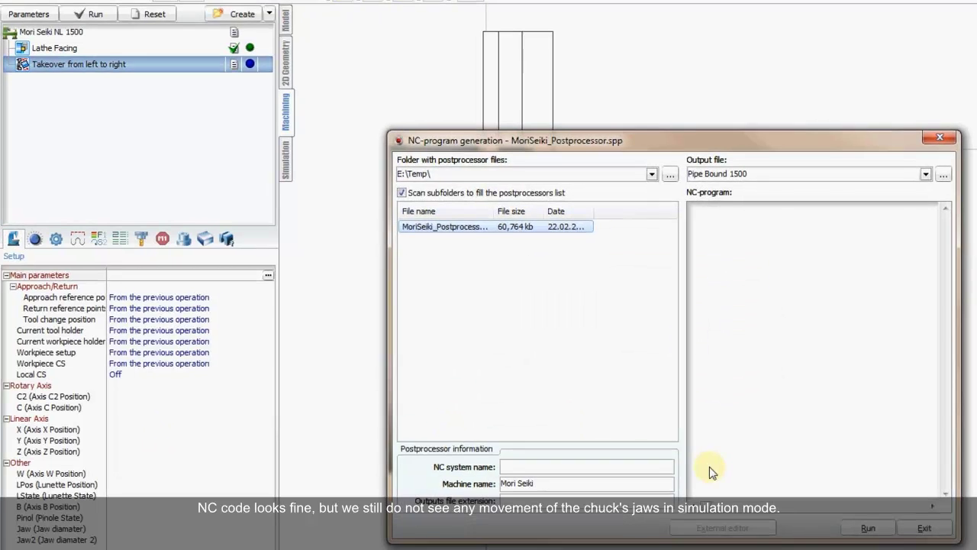
pyautogui.click(869, 526)
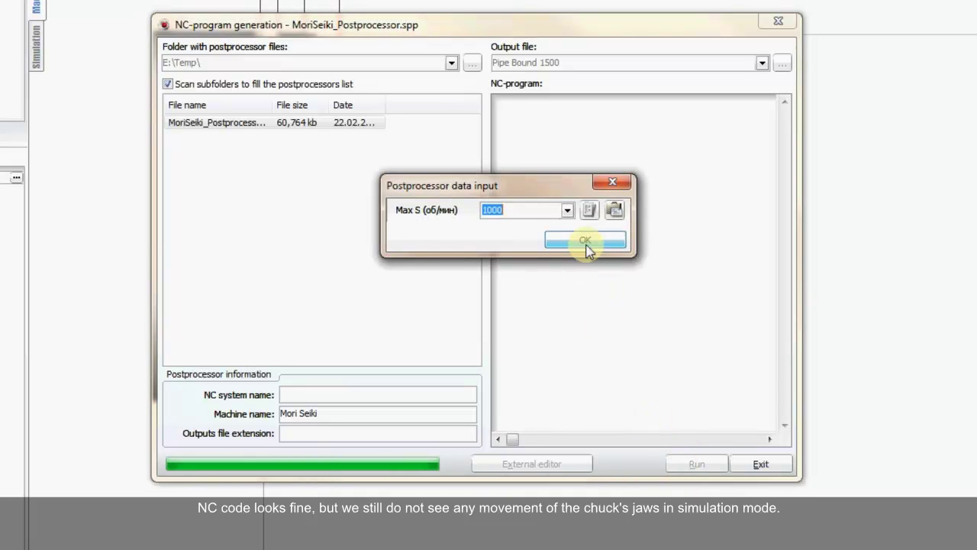
pyautogui.click(585, 242)
pyautogui.click(611, 239)
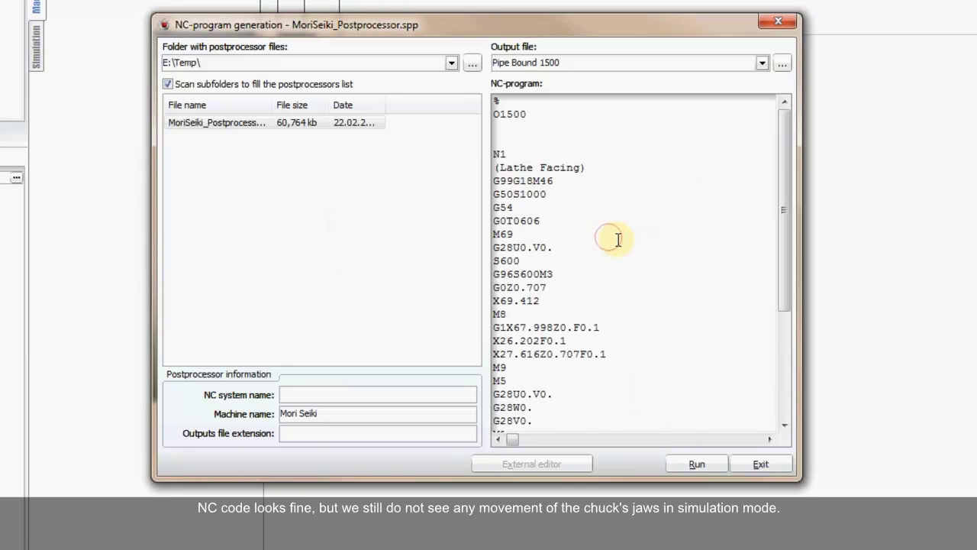
# - Examine the M11 chuck-open line and the G4 delay line at the end of the generated NC program
pyautogui.moveTo(792, 224); pyautogui.dragTo(787, 367)
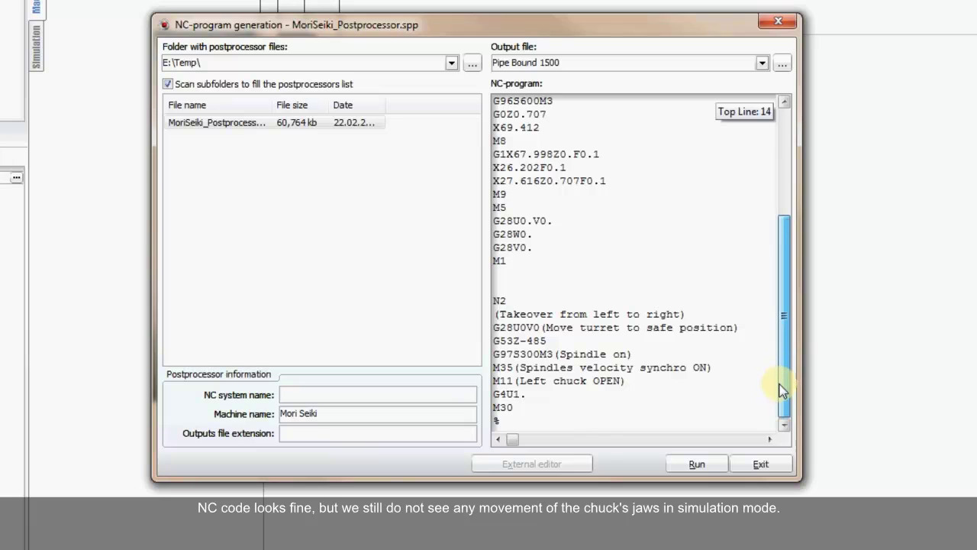
pyautogui.moveTo(626, 381); pyautogui.dragTo(514, 388)
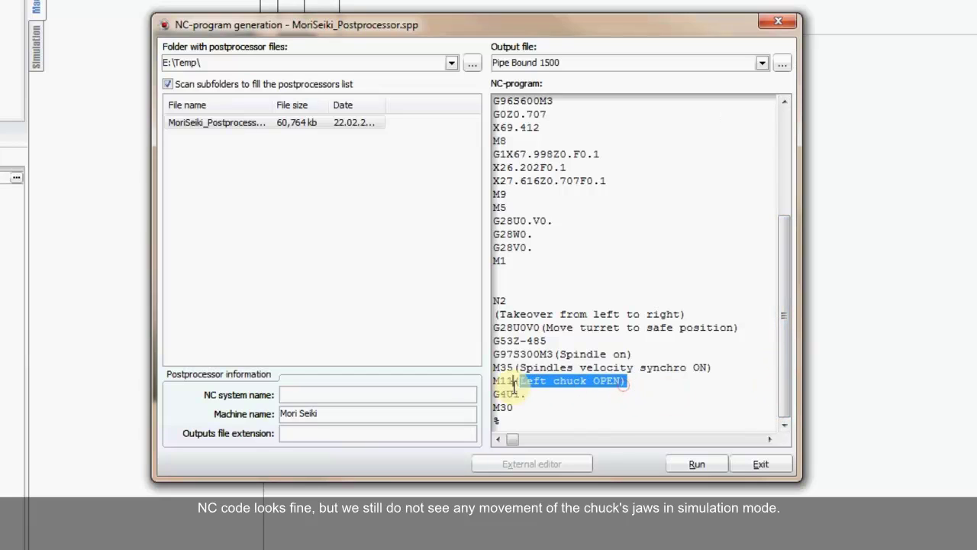
pyautogui.doubleClick(507, 395)
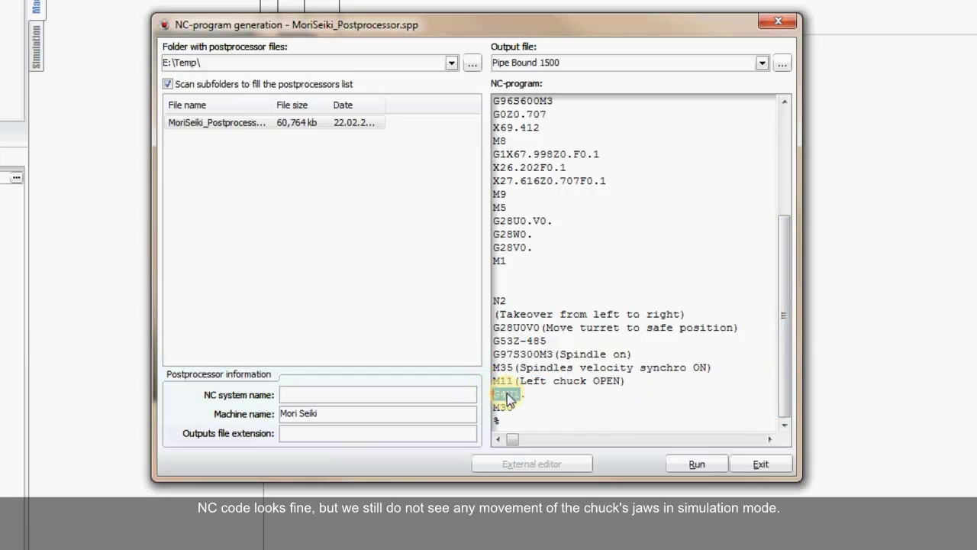
# - Close the NC program generation window and check the M11 group's DELAY command in the takeover operation's simulation
pyautogui.click(552, 394)
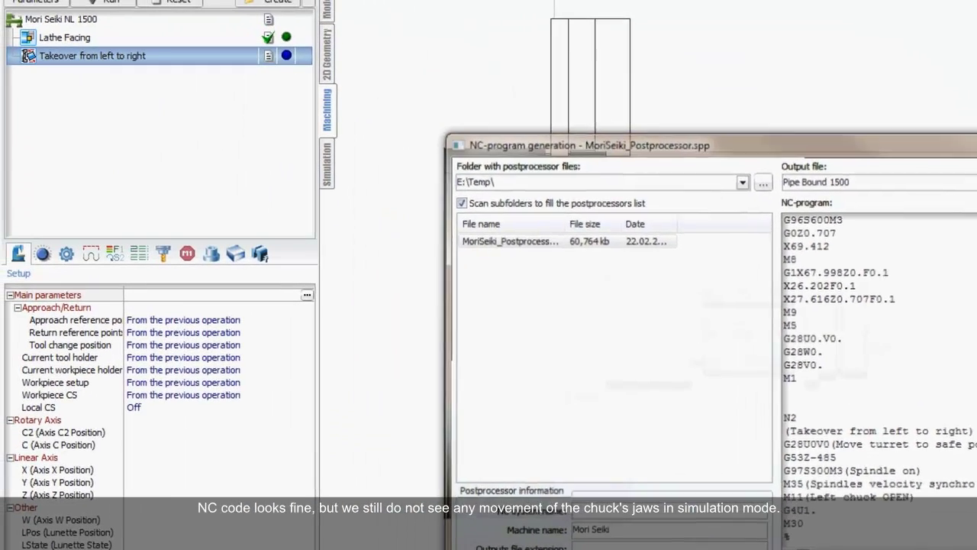
pyautogui.click(761, 464)
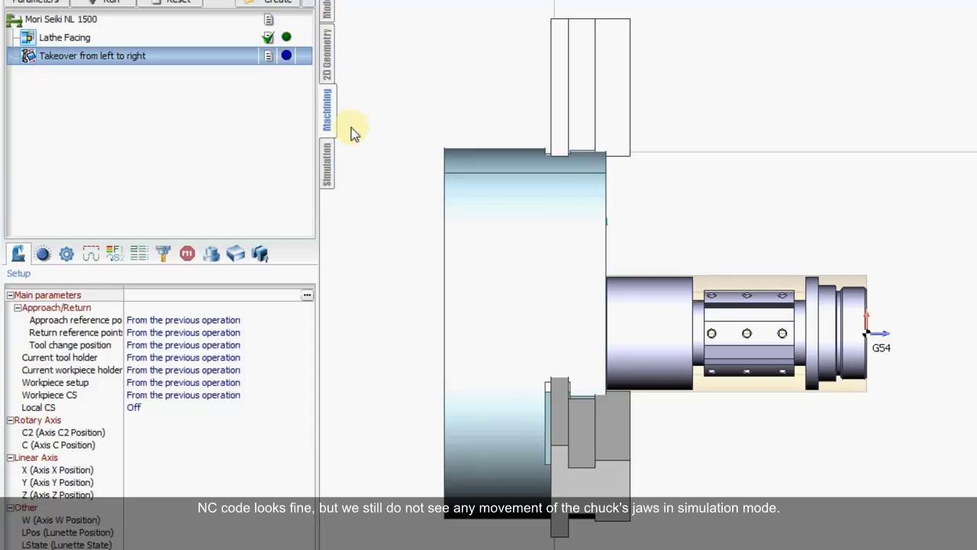
pyautogui.click(326, 152)
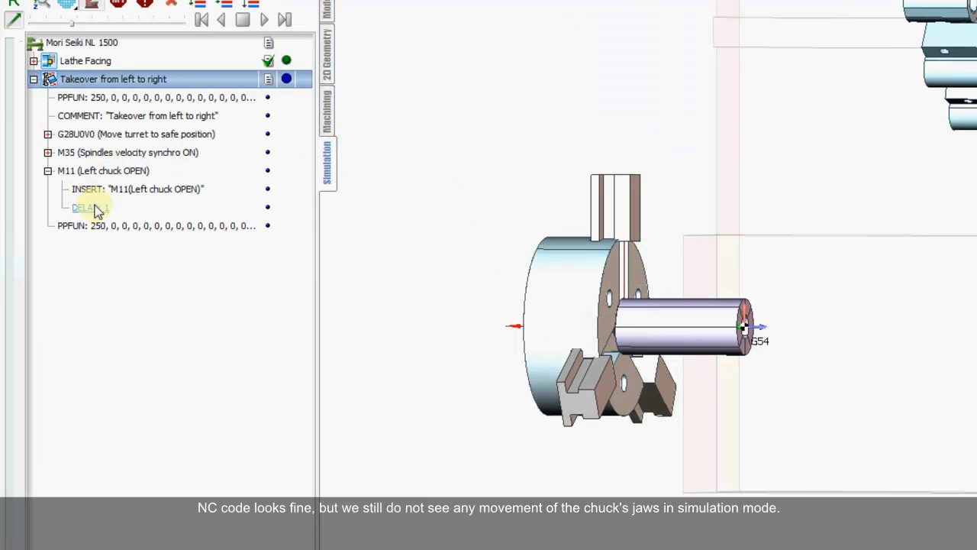
pyautogui.click(122, 207)
# - Test the left chuck's jaw movement by varying the Jaw diameter axis between 200 and 70 in the takeover operation's setup
pyautogui.click(324, 120)
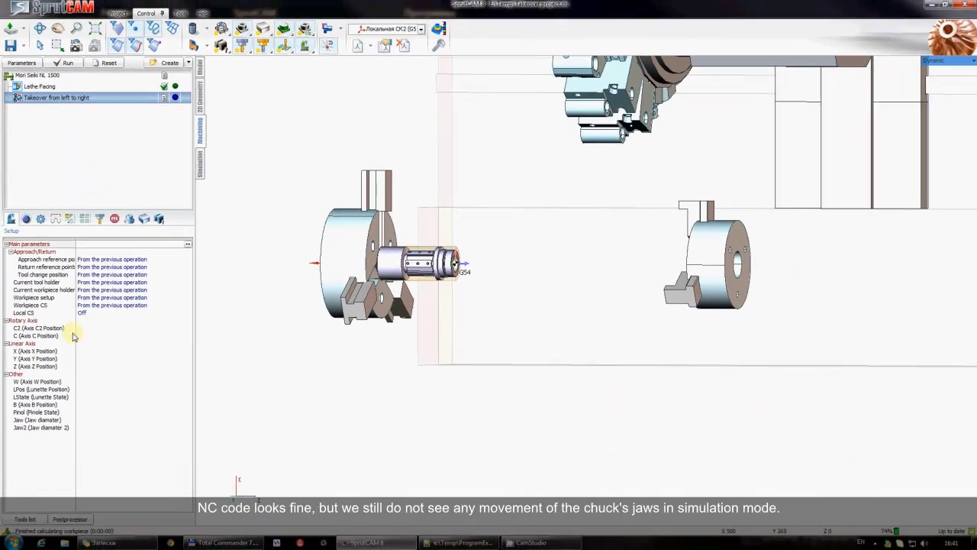
pyautogui.click(61, 419)
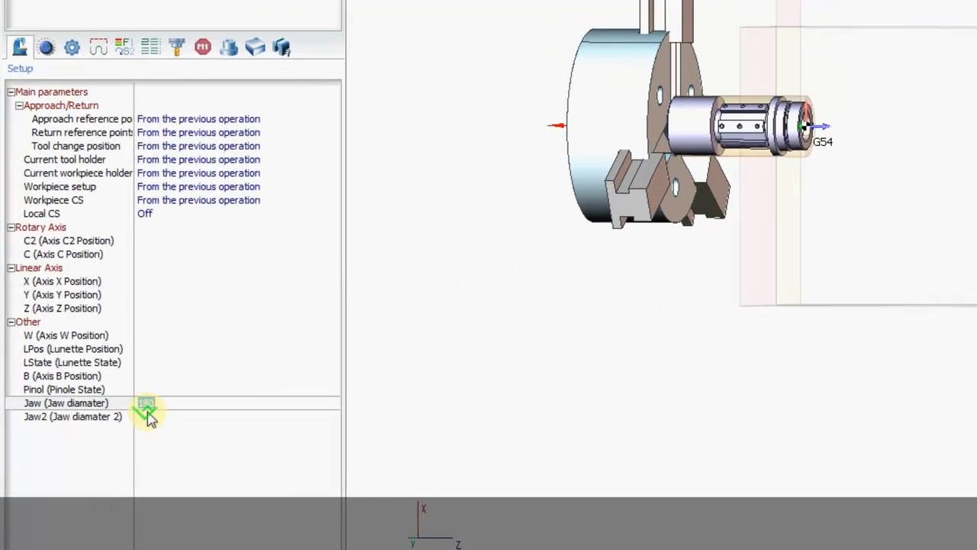
pyautogui.click(164, 403)
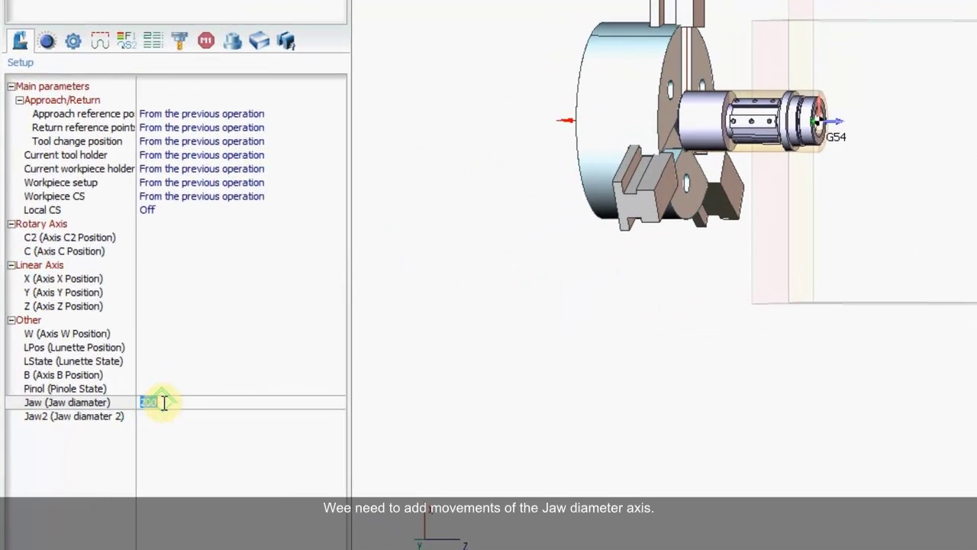
pyautogui.scroll(-3, 162, 400)
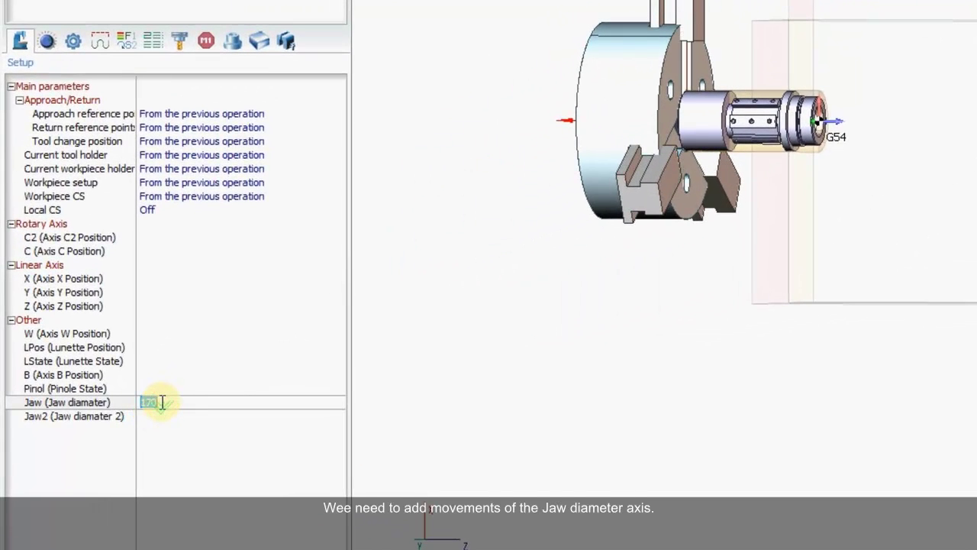
pyautogui.scroll(-2, 162, 402)
pyautogui.scroll(-3, 163, 399)
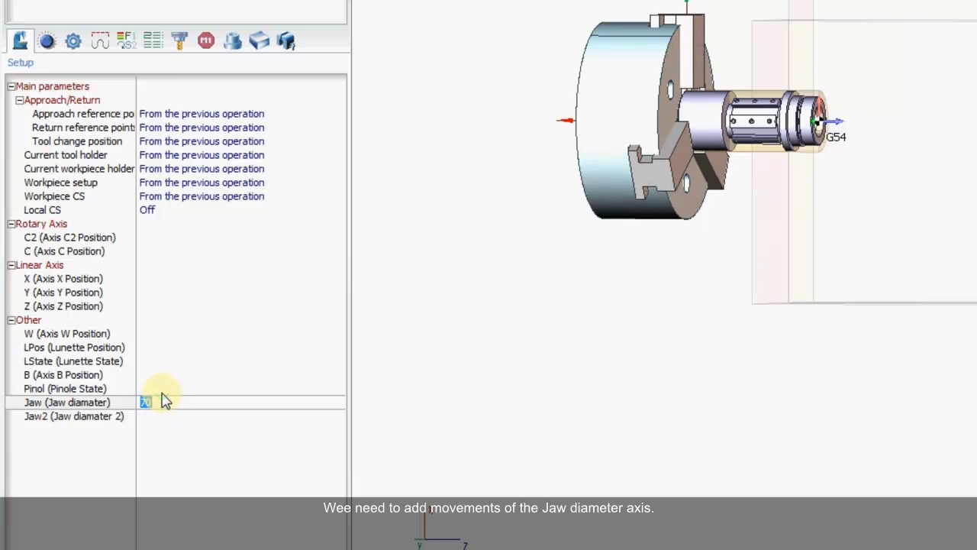
pyautogui.scroll(3, 157, 399)
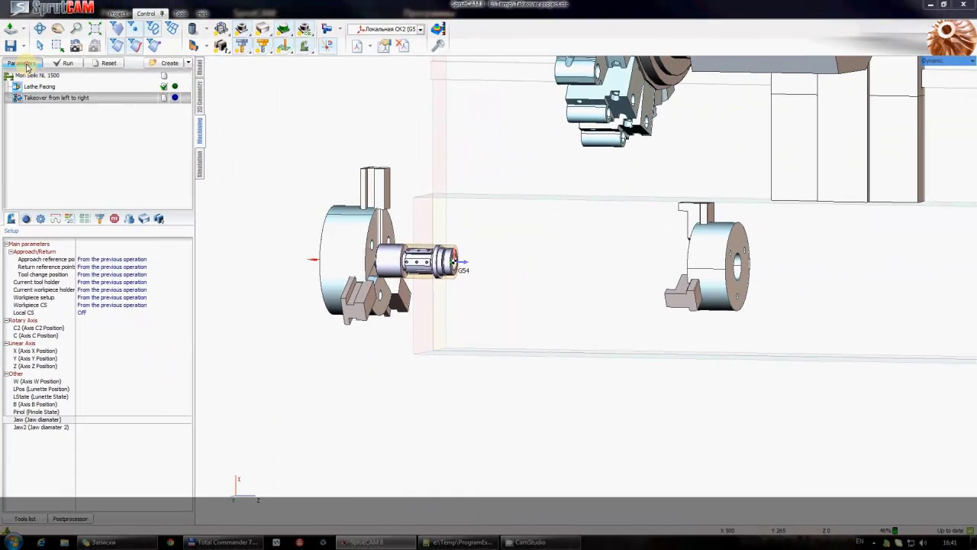
# - Insert a MULTIGOTO command between INSERT and DELAY in the takeover operation's M11 (Left chuck OPEN) group
pyautogui.click(23, 64)
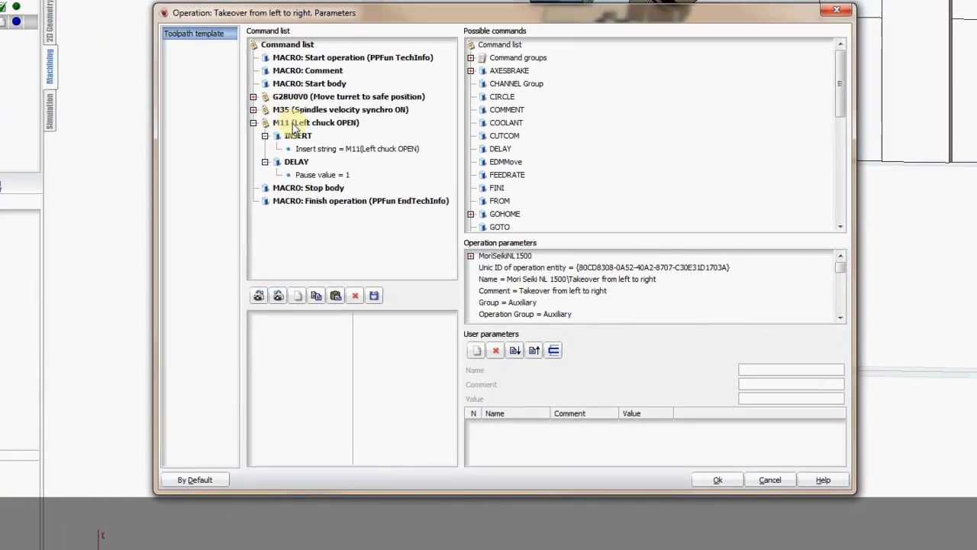
pyautogui.click(294, 123)
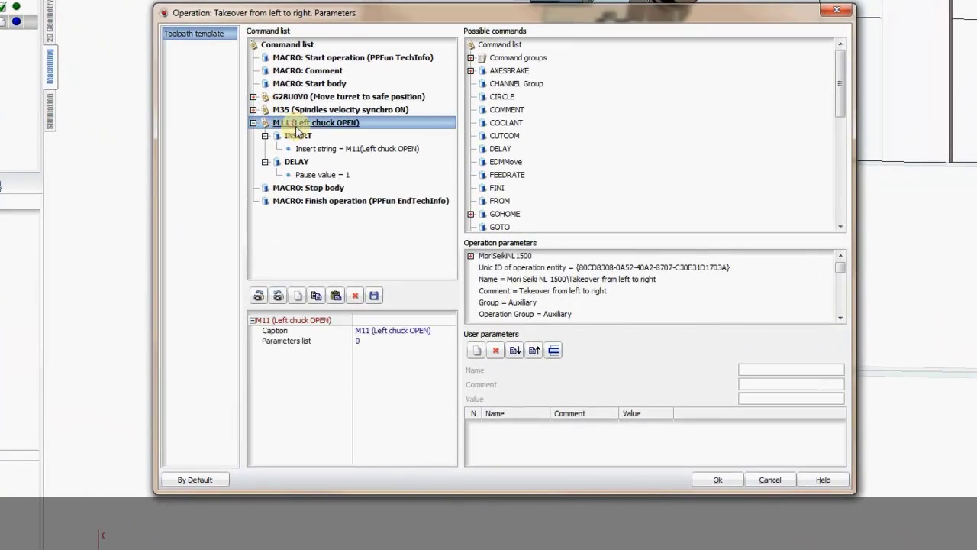
pyautogui.click(506, 148)
pyautogui.scroll(-1, 515, 145)
pyautogui.scroll(-3, 515, 145)
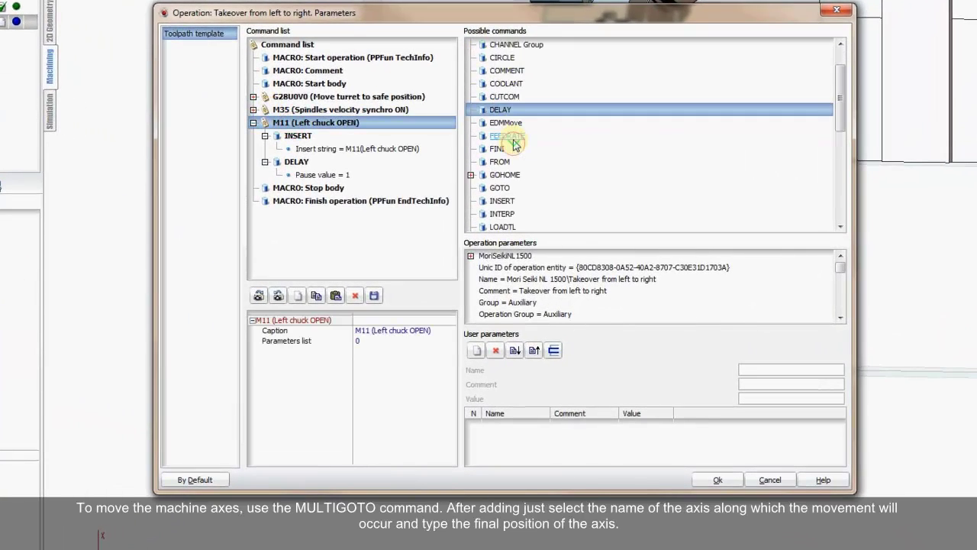
pyautogui.click(510, 150)
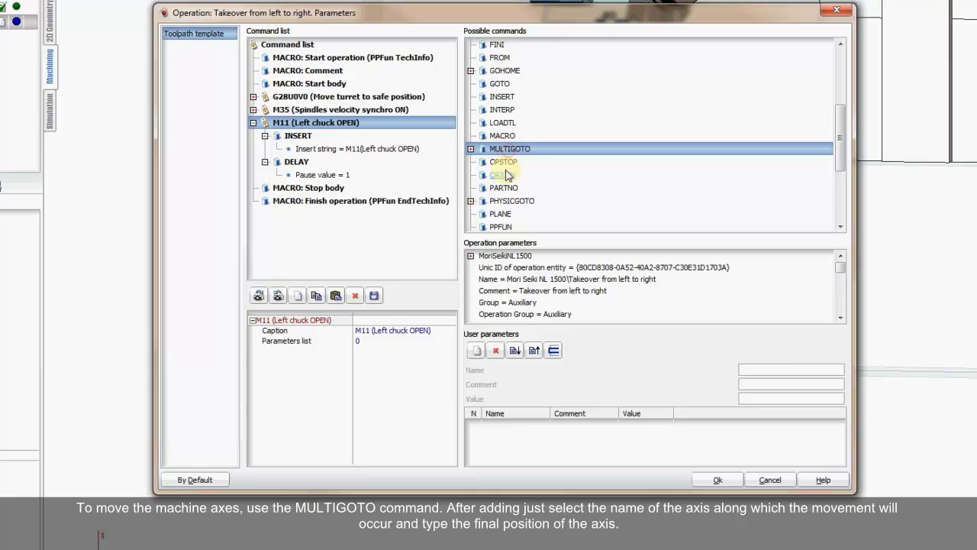
pyautogui.moveTo(504, 150); pyautogui.dragTo(304, 159)
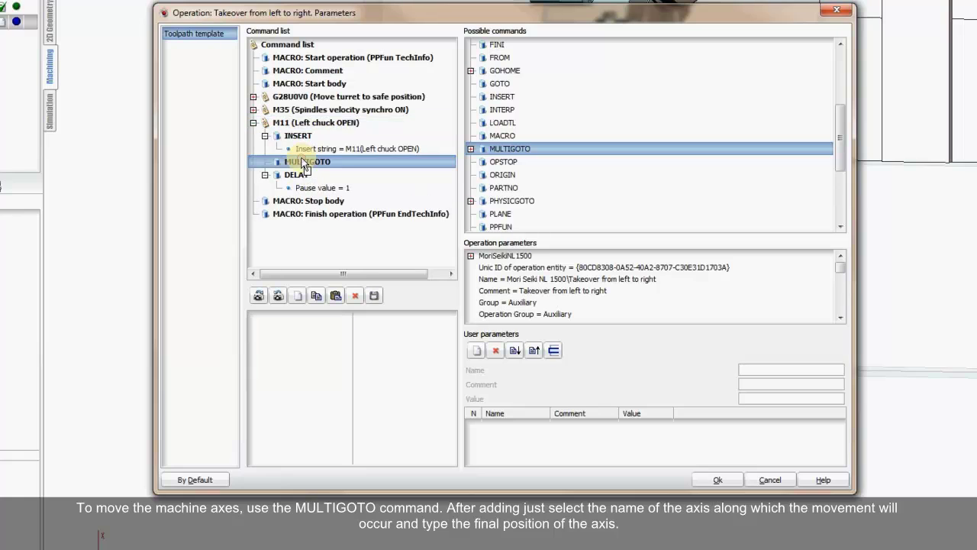
# - Add the Jaw diameter axis as a parameter of the M11 group's MULTIGOTO command
pyautogui.click(471, 148)
pyautogui.click(497, 174)
pyautogui.scroll(-3, 506, 175)
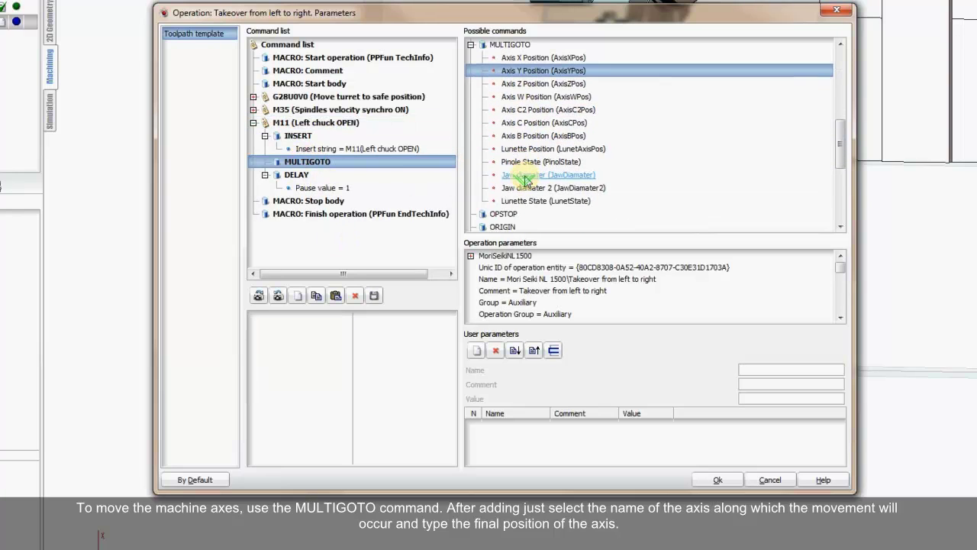
pyautogui.click(538, 177)
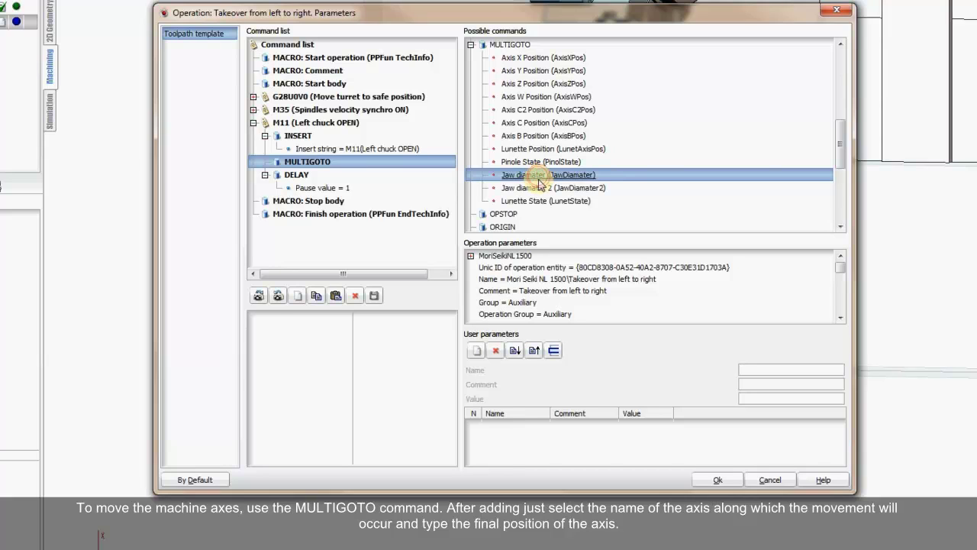
pyautogui.doubleClick(539, 177)
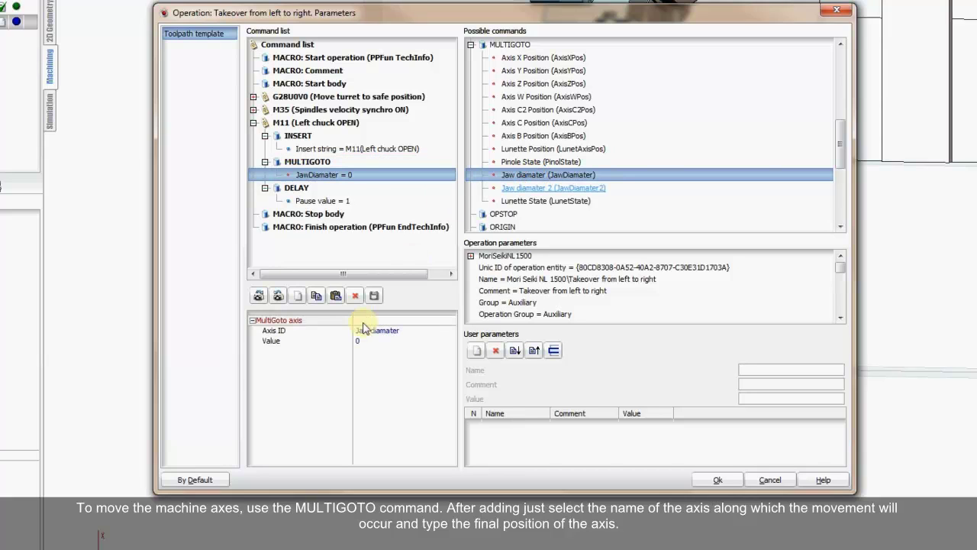
# - Set the MULTIGOTO command's Jaw diameter value to 150
pyautogui.click(368, 339)
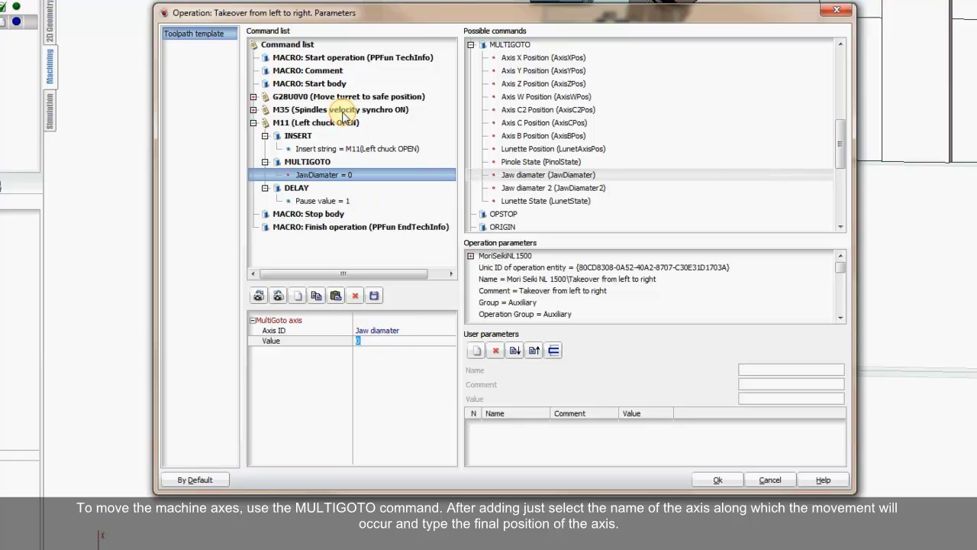
pyautogui.click(344, 109)
pyautogui.click(348, 124)
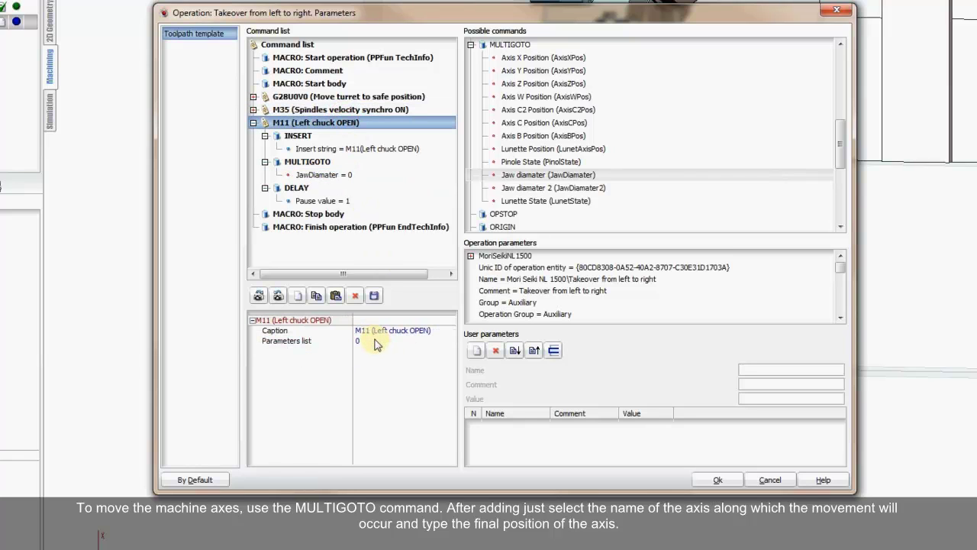
pyautogui.click(324, 175)
pyautogui.click(365, 340)
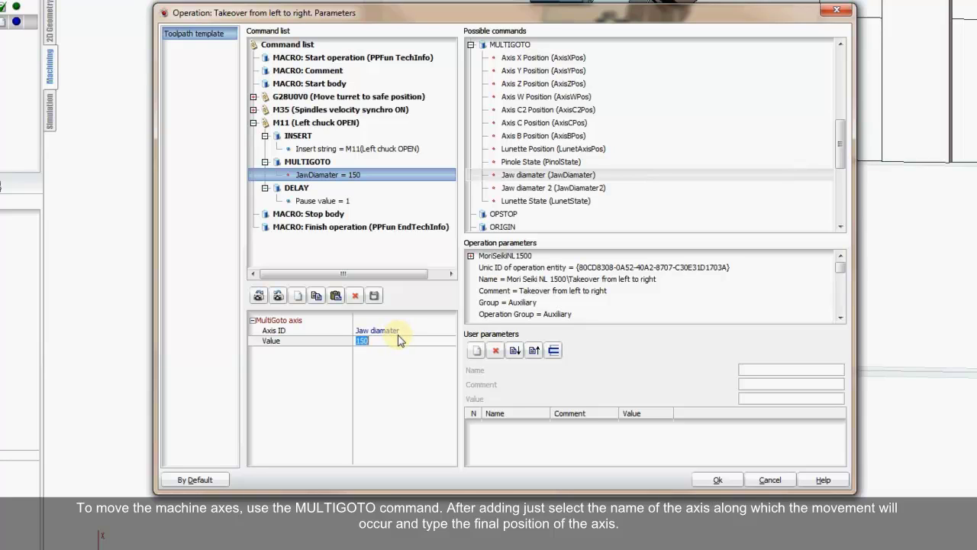
# - Collapse the M11 group, accept the takeover operation's command list and recalculate its toolpath
pyautogui.click(298, 125)
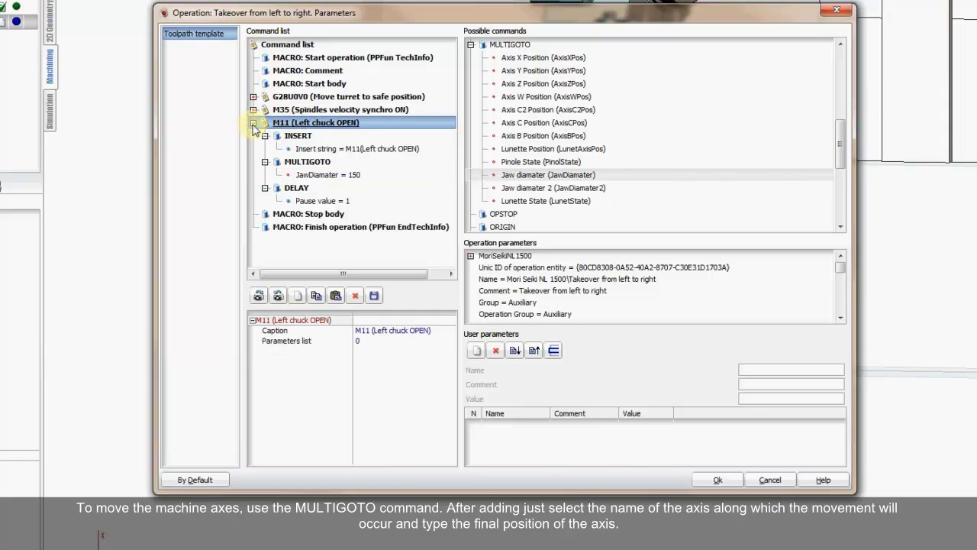
pyautogui.click(253, 123)
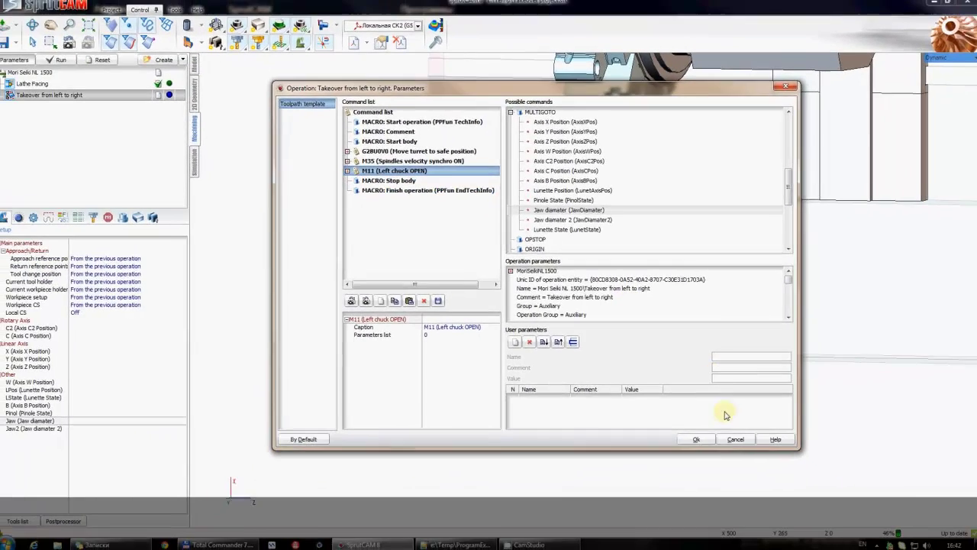
pyautogui.click(696, 439)
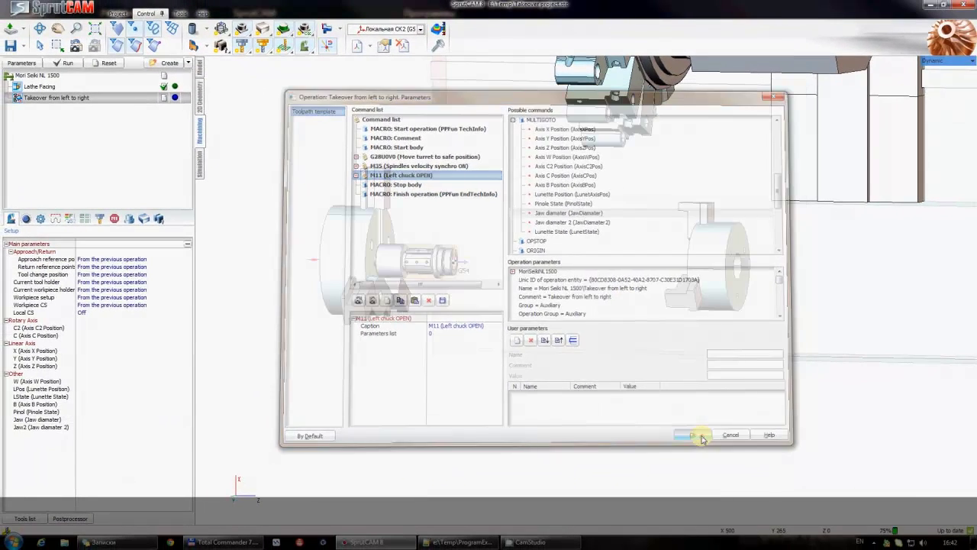
pyautogui.click(106, 64)
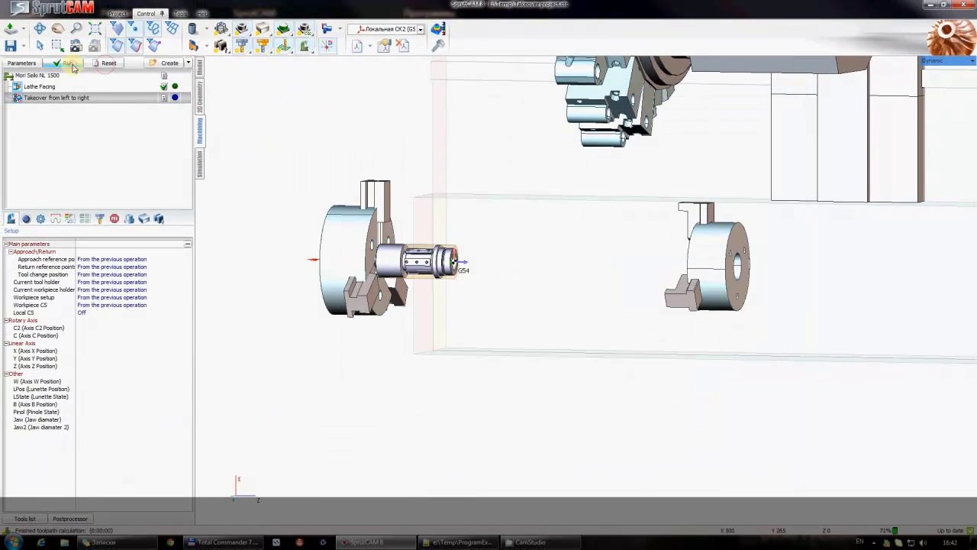
# - Simulate the M11 group's MULTIGOTO command in the takeover operation to check the left chuck's jaw movement
pyautogui.click(201, 160)
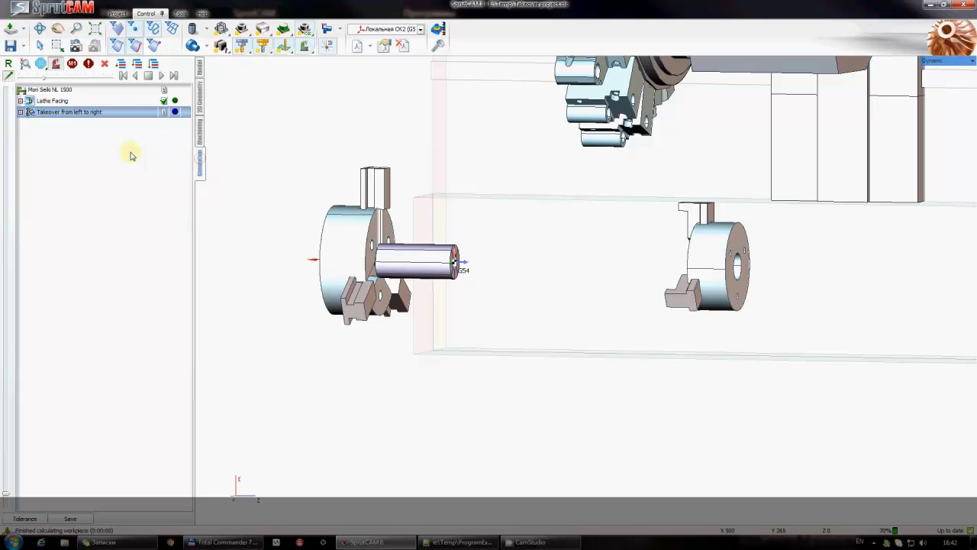
pyautogui.click(20, 112)
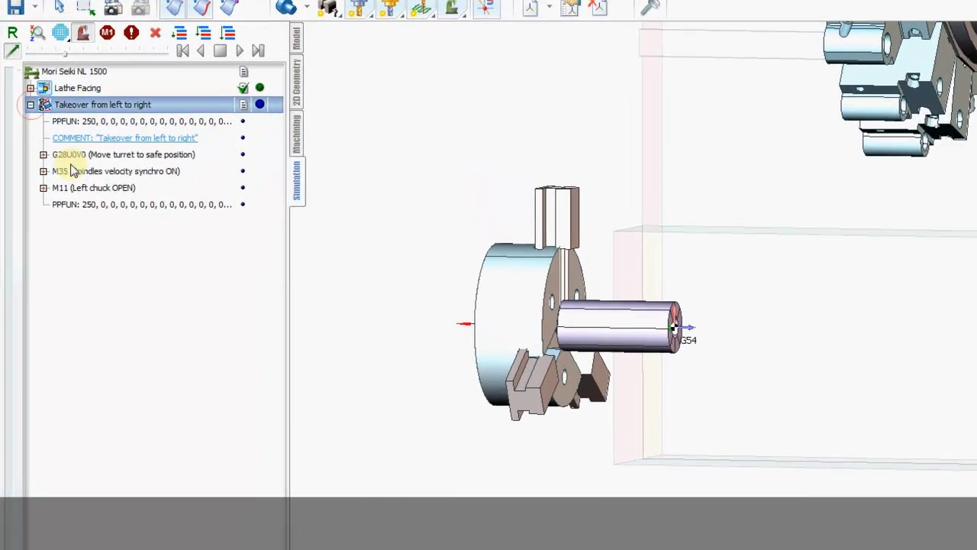
pyautogui.click(84, 197)
pyautogui.click(47, 193)
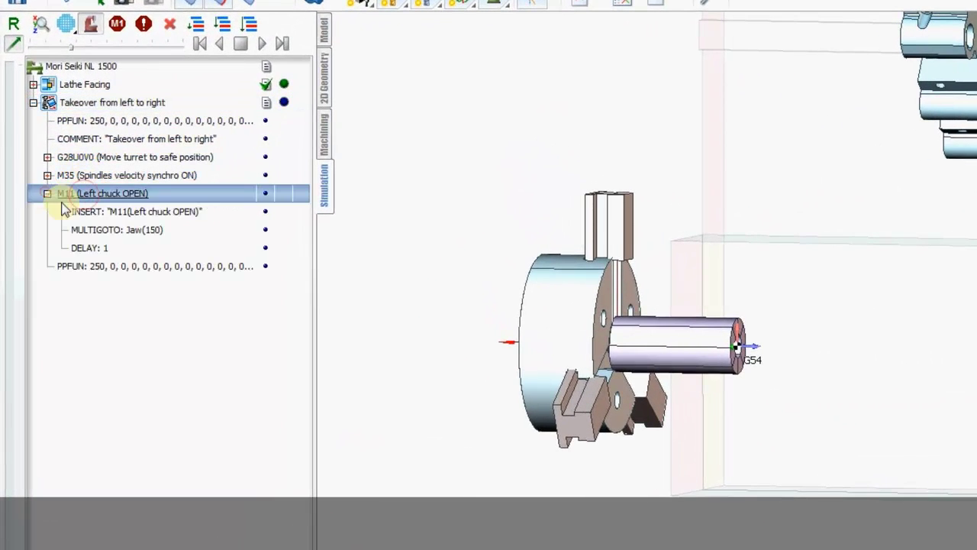
pyautogui.click(92, 233)
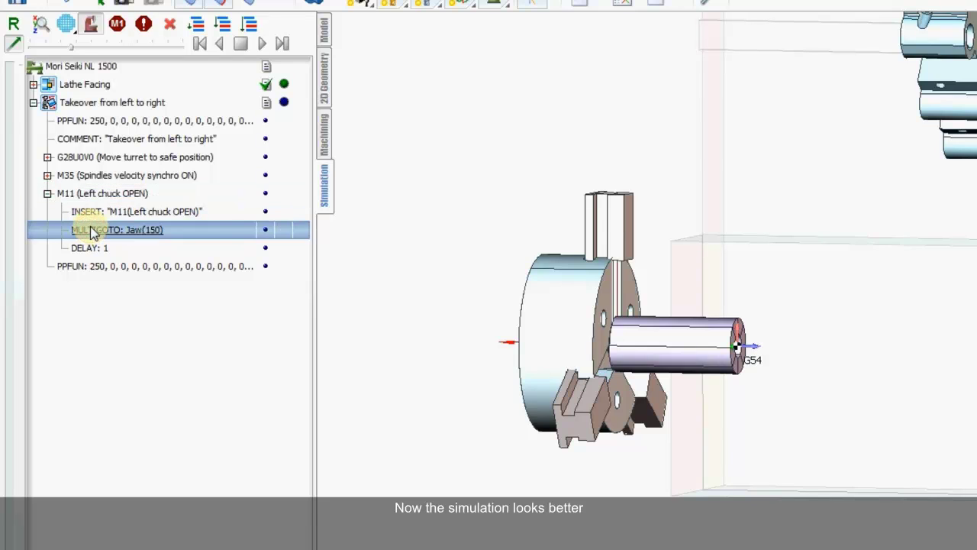
pyautogui.click(90, 229)
pyautogui.click(89, 229)
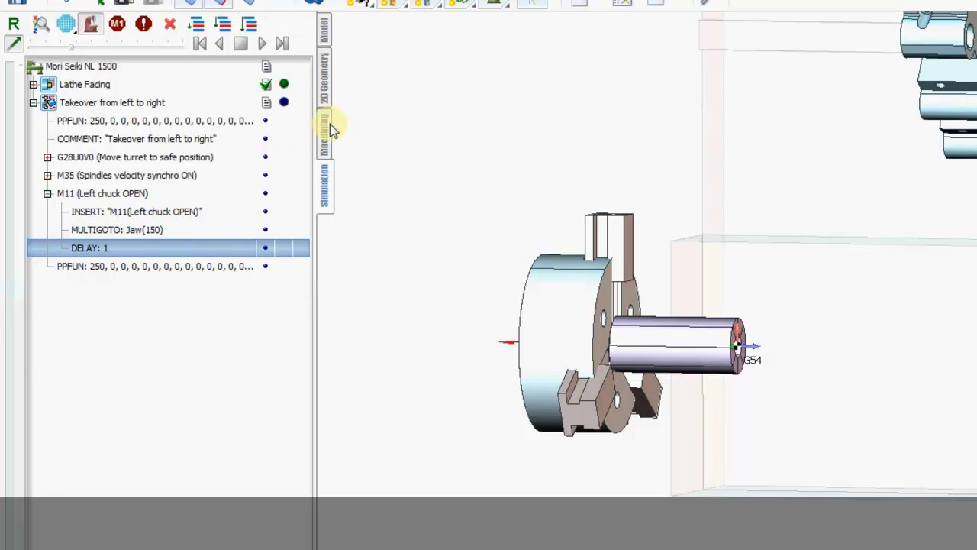
# - Regenerate the NC program with MoriSeiki_Postprocessor.spp at a maximum spindle speed of 1000 and examine its M11 and G4 lines
pyautogui.click(329, 124)
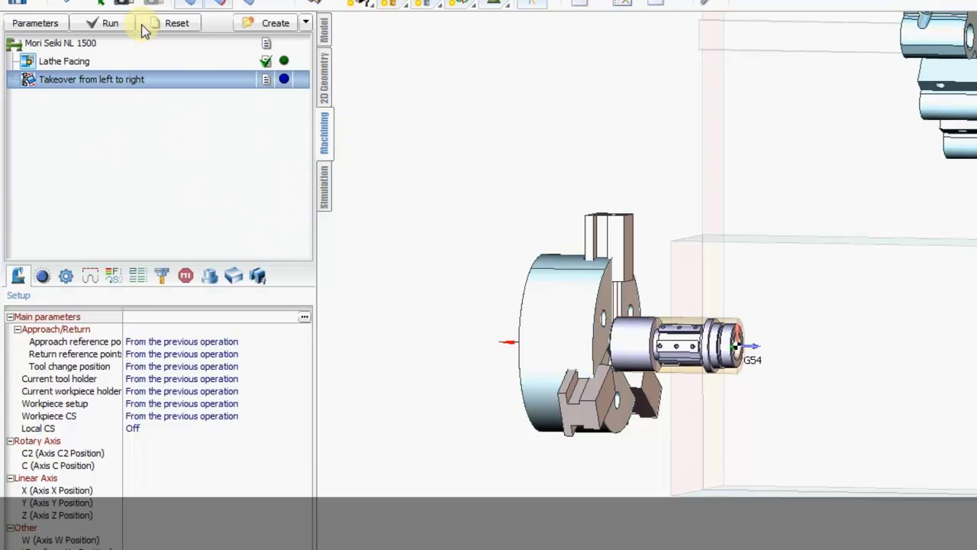
pyautogui.click(111, 22)
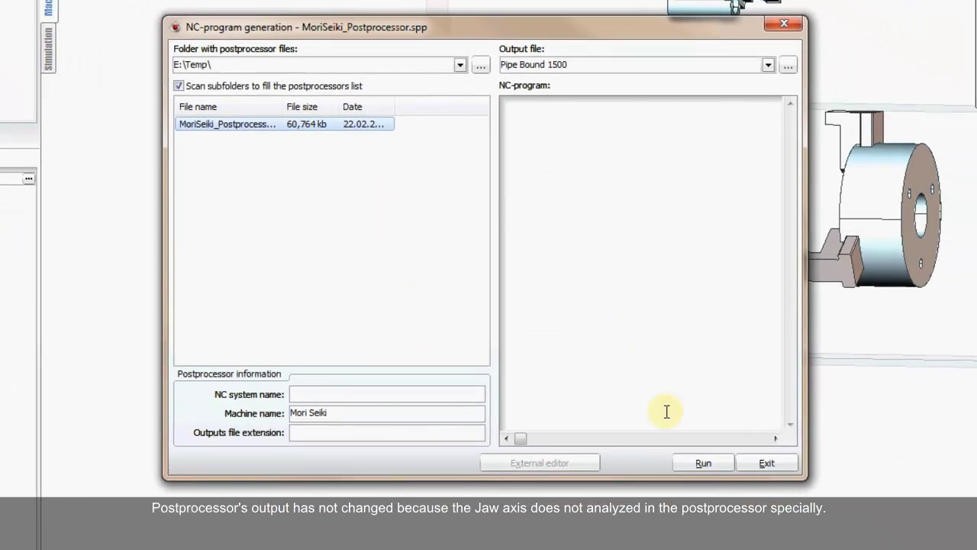
pyautogui.click(697, 464)
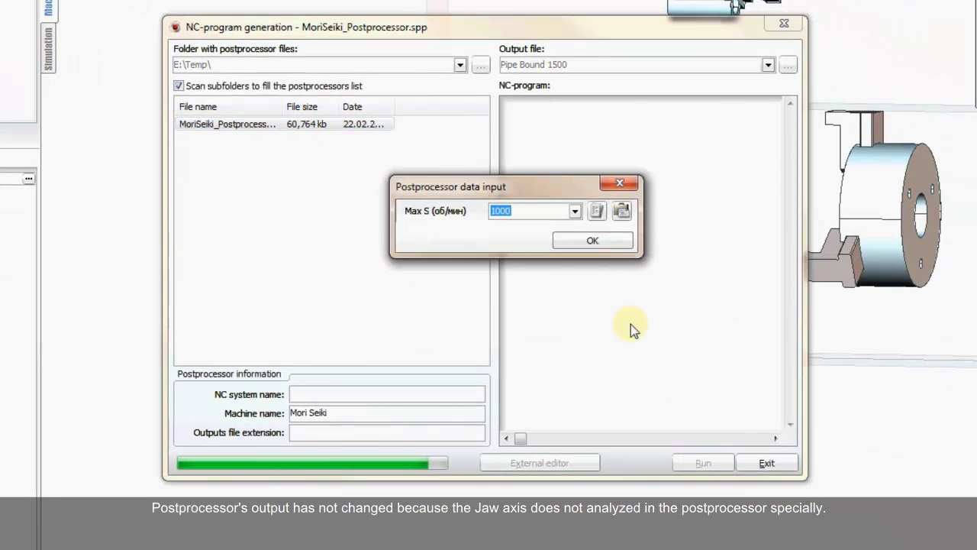
pyautogui.click(603, 252)
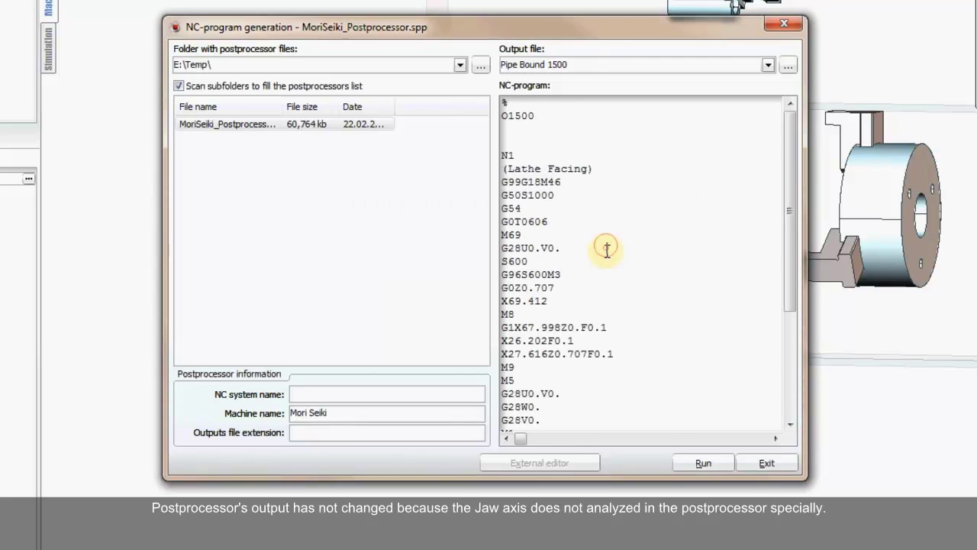
pyautogui.scroll(-5, 607, 248)
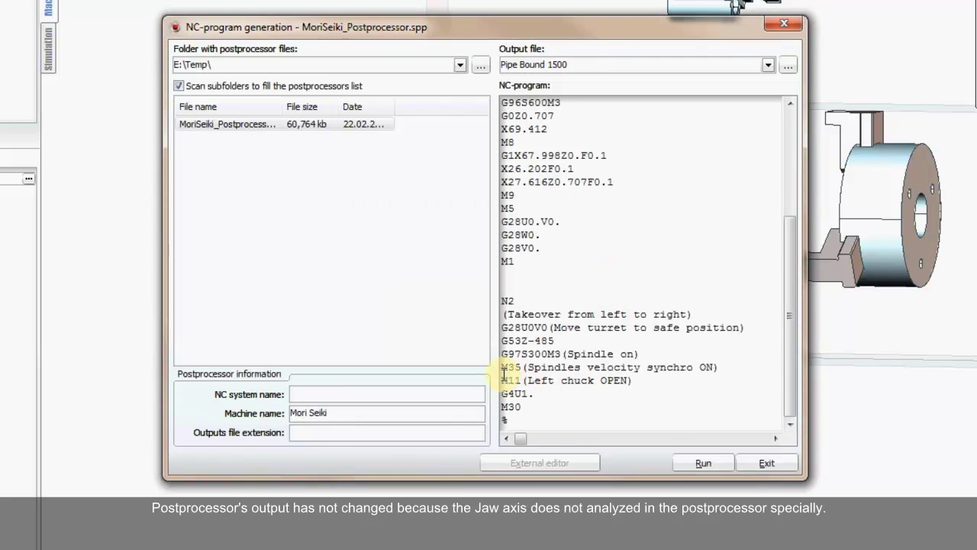
pyautogui.moveTo(501, 374); pyautogui.dragTo(534, 397)
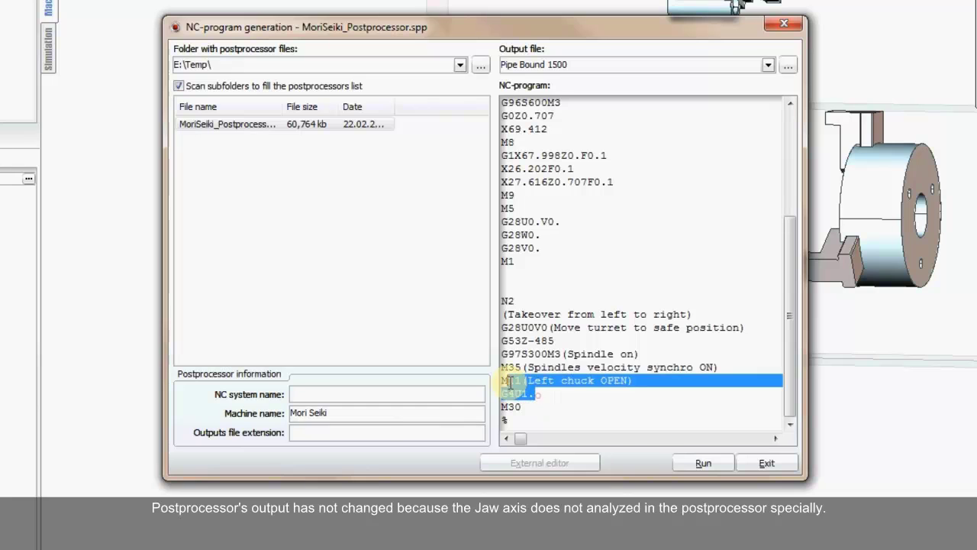
# - Close the NC-program generation and save the M11 (Left chuck OPEN) group as the external file M11__Left_chuck_OPEN_ in E:\Temp
pyautogui.click(555, 393)
pyautogui.click(764, 462)
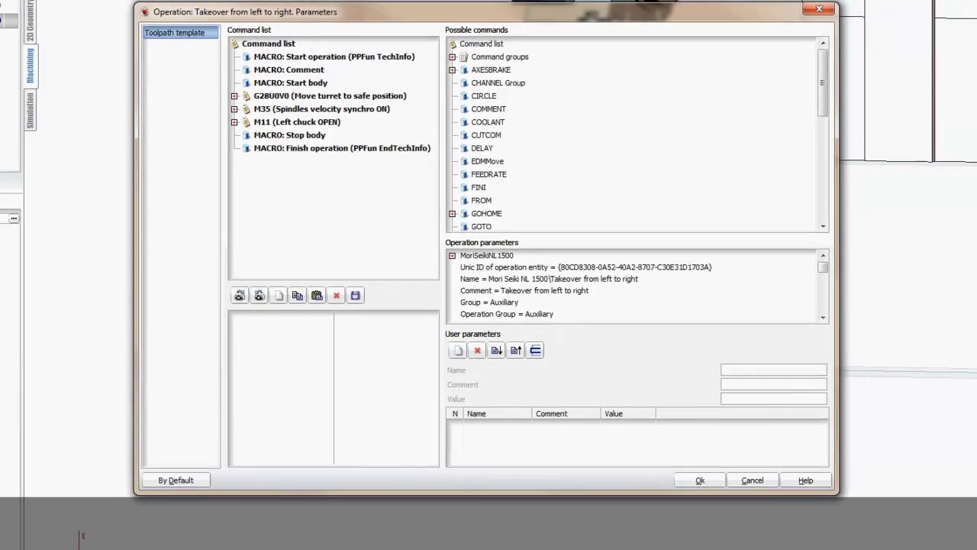
pyautogui.click(302, 125)
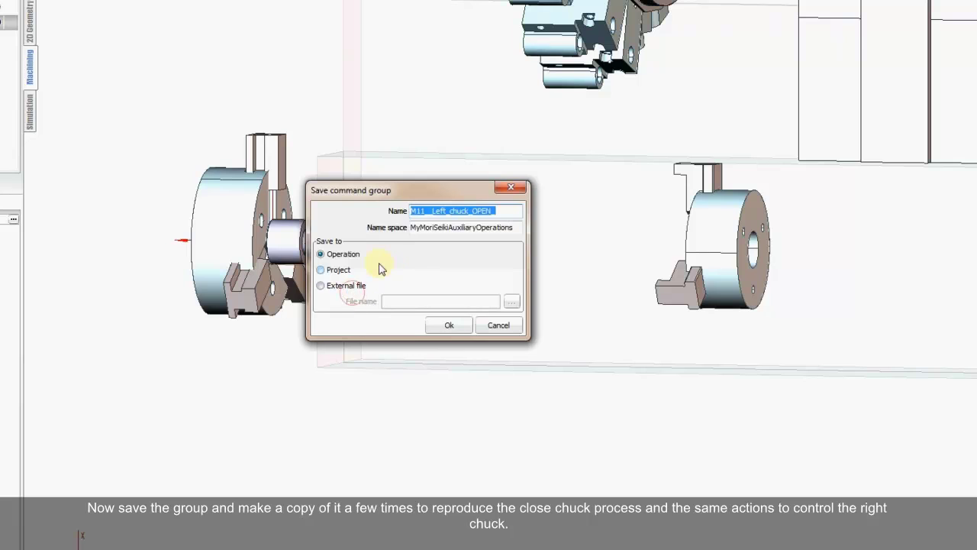
pyautogui.click(344, 287)
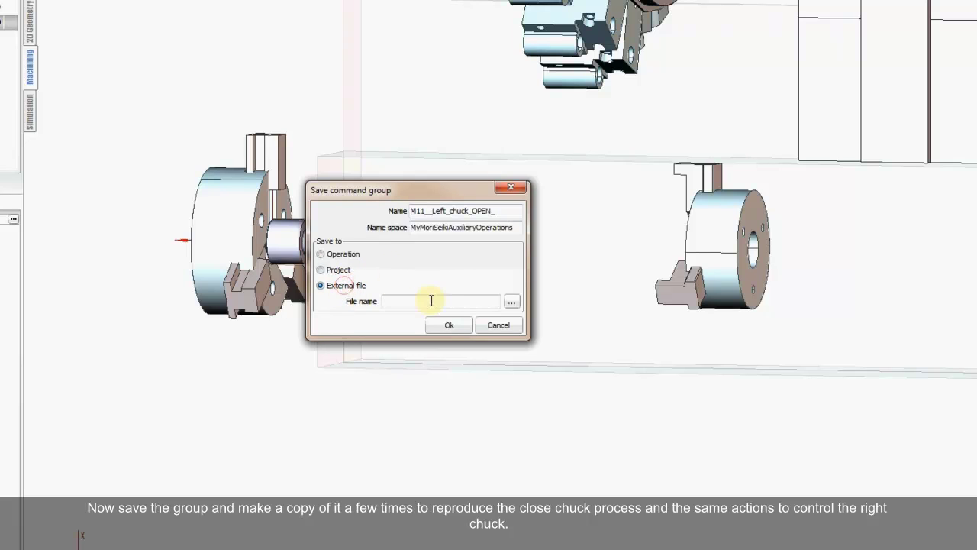
pyautogui.click(512, 302)
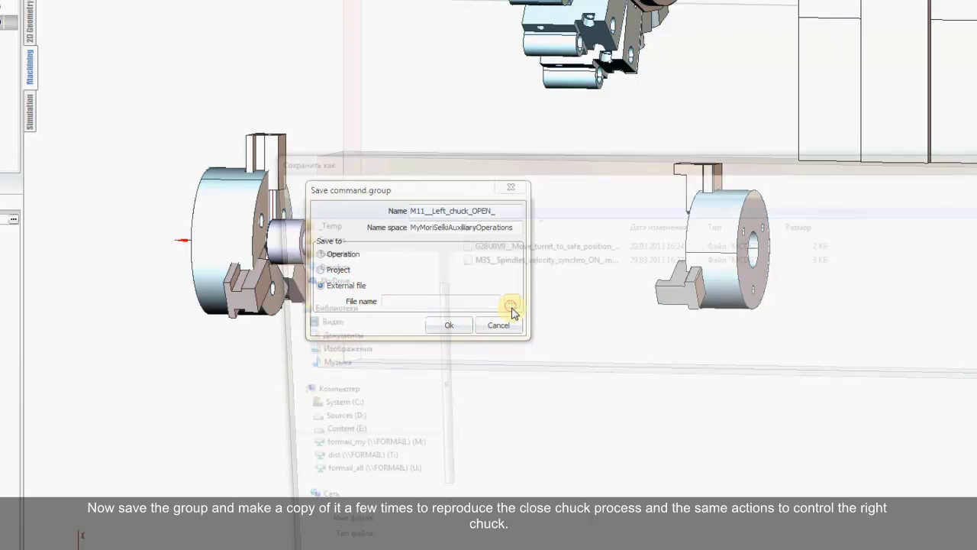
pyautogui.press('Return')
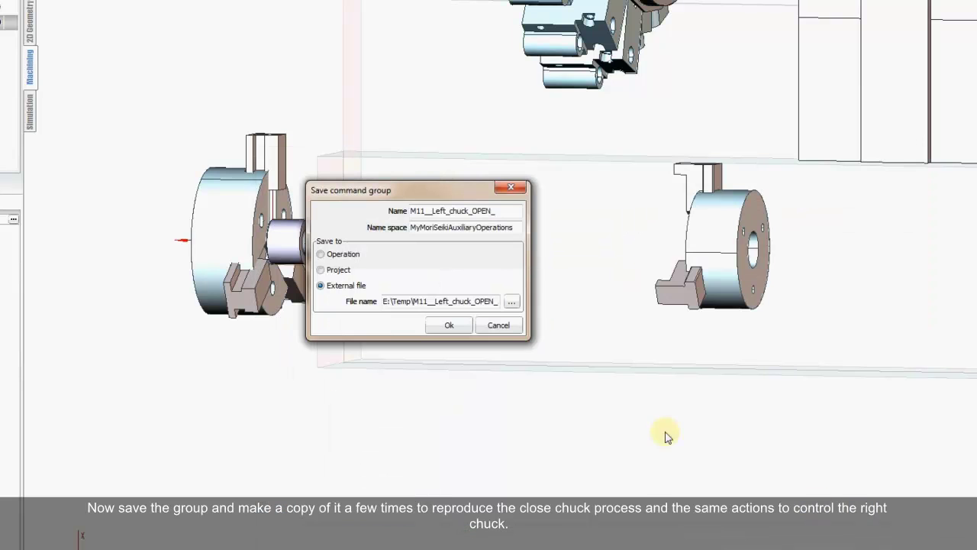
pyautogui.click(450, 327)
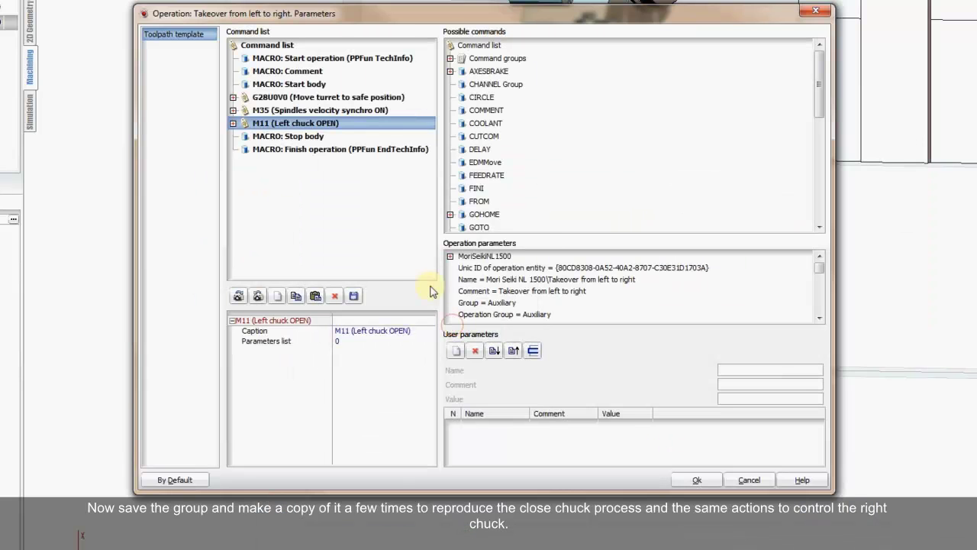
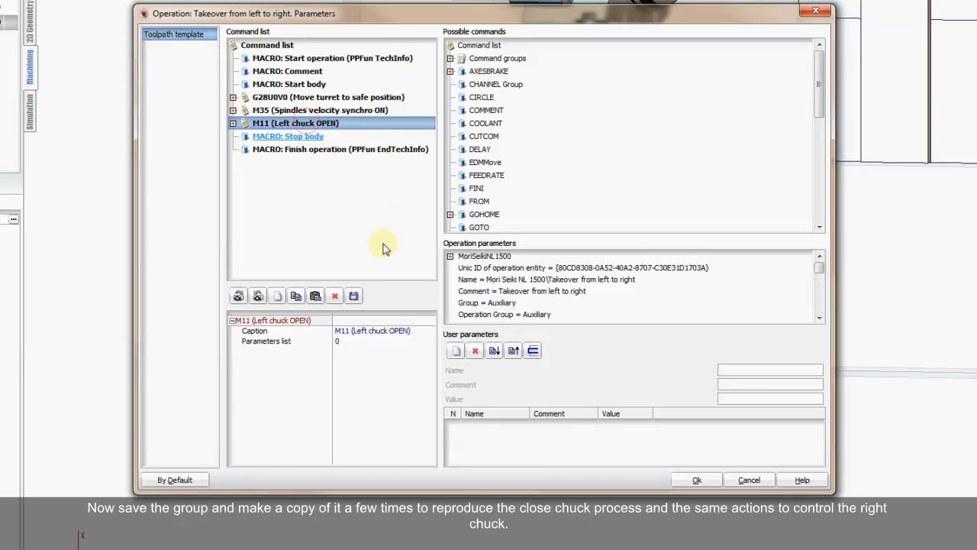
# - Duplicate the M11 (Left chuck OPEN) group and place the copy directly before the Stop body macro
pyautogui.click(300, 299)
pyautogui.click(276, 136)
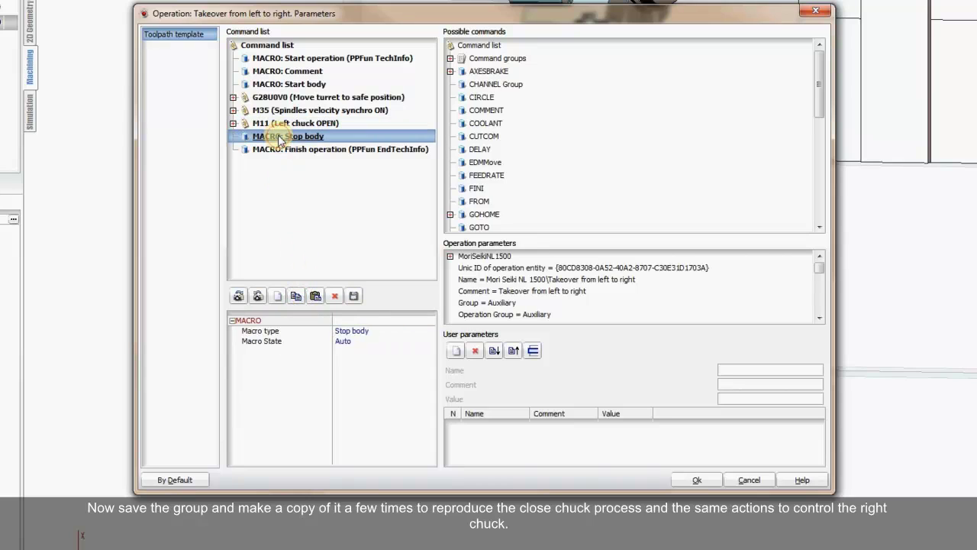
pyautogui.click(314, 296)
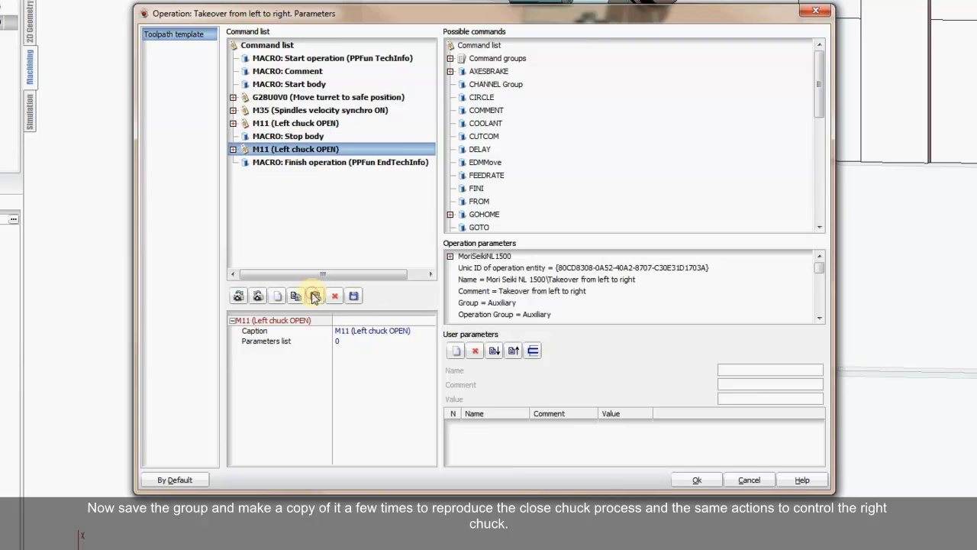
pyautogui.moveTo(281, 151); pyautogui.dragTo(294, 136)
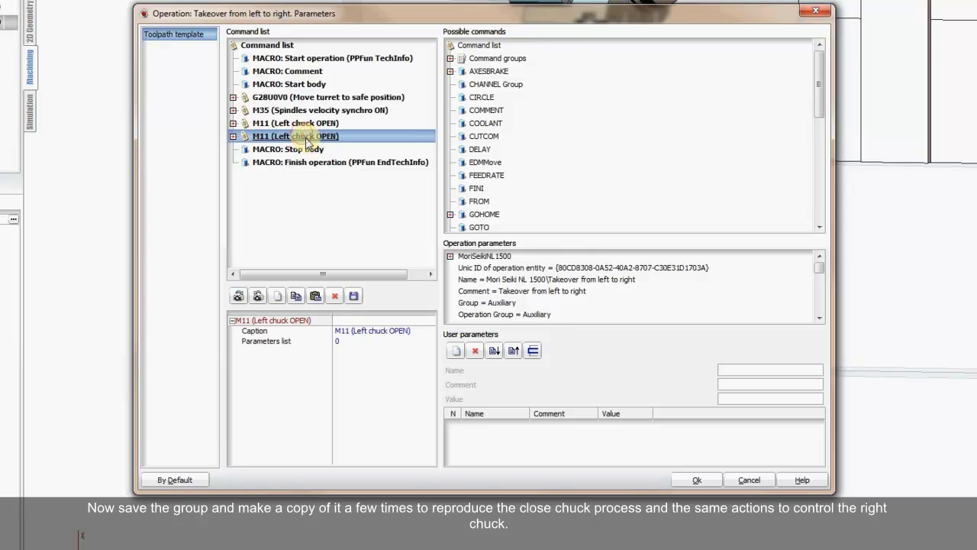
# - Expand the copied M11 group and change its caption to M10 (Left chuck CLOSE)
pyautogui.click(372, 330)
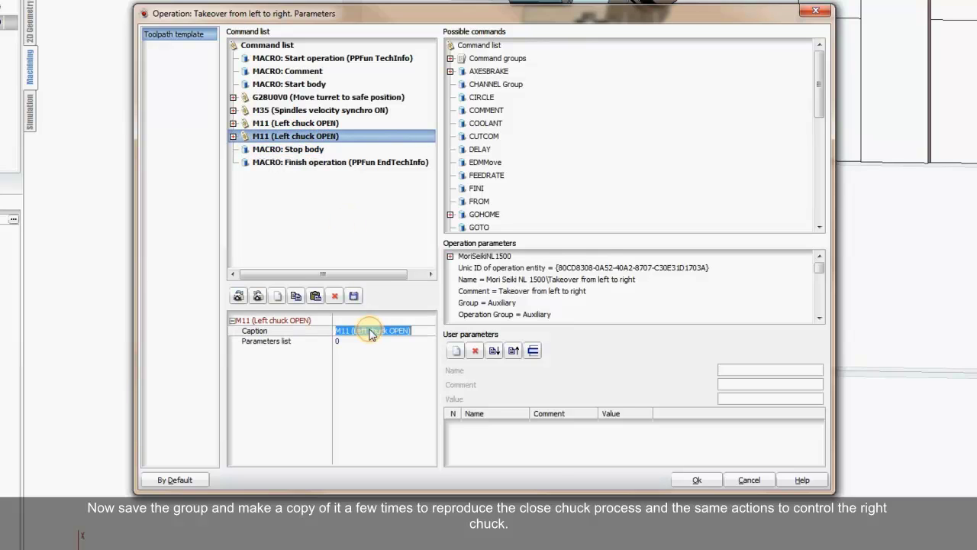
pyautogui.click(233, 136)
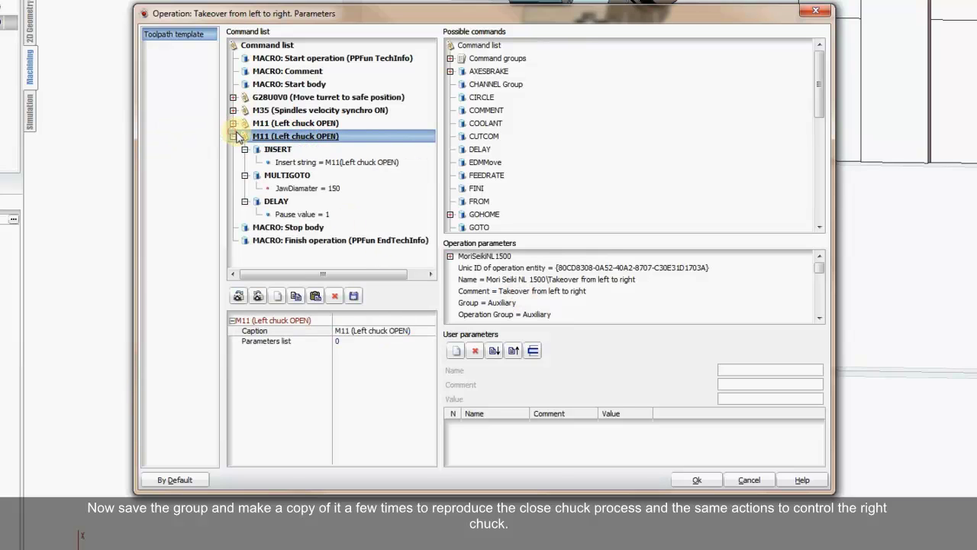
pyautogui.click(374, 331)
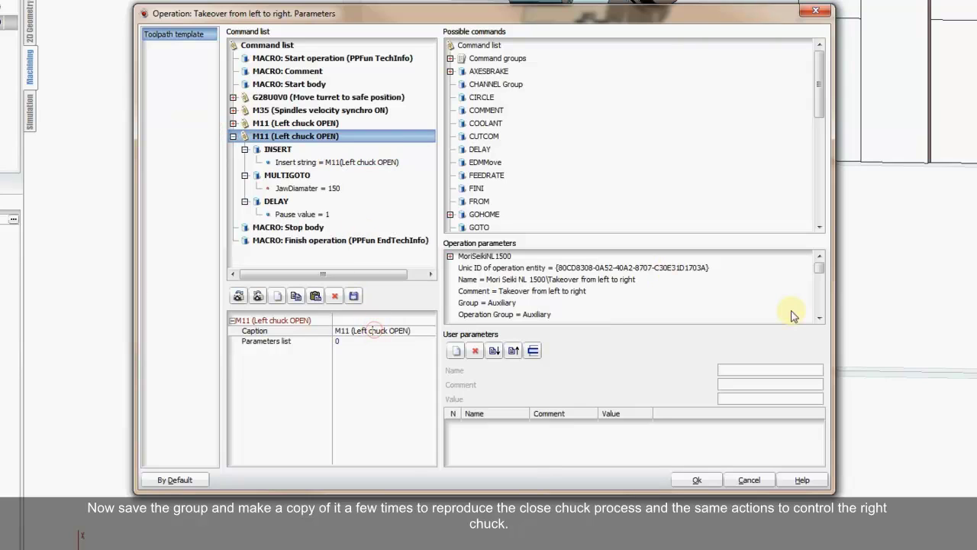
pyautogui.press('Left')
pyautogui.press('Left')
pyautogui.press('BackSpace')
pyautogui.write('0')
pyautogui.press('Return')
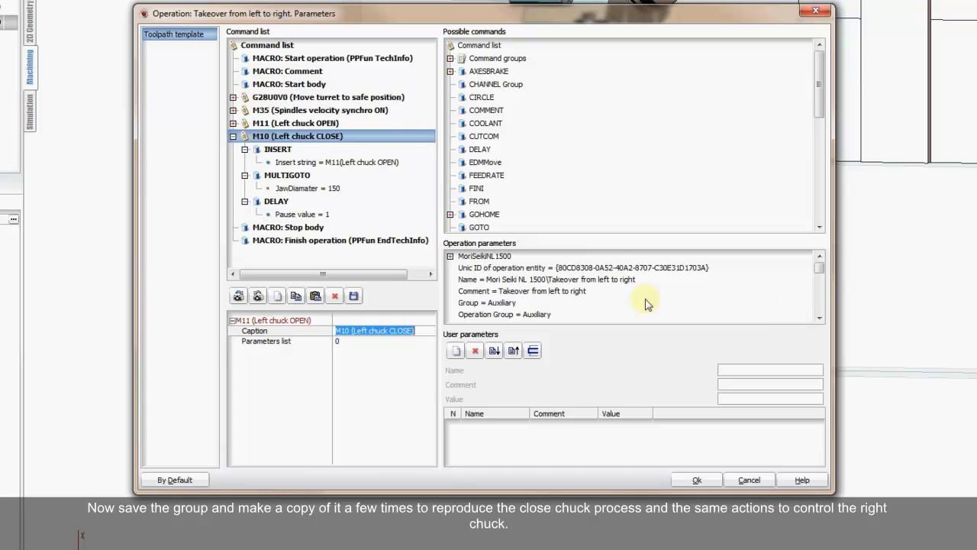
# - Change the insert string in the M10 group to M10(Left chuck CLOSE)
pyautogui.click(371, 161)
pyautogui.click(348, 321)
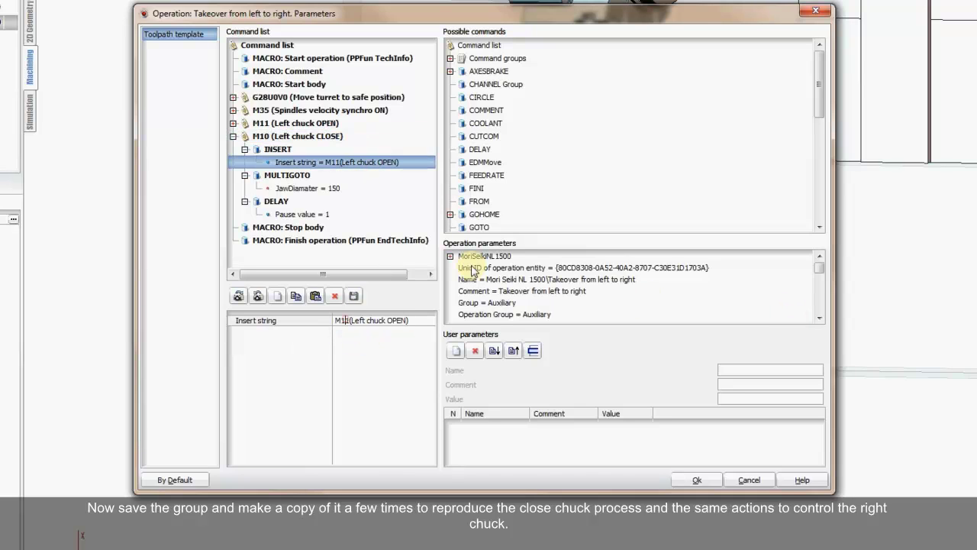
pyautogui.press('BackSpace')
pyautogui.write('0')
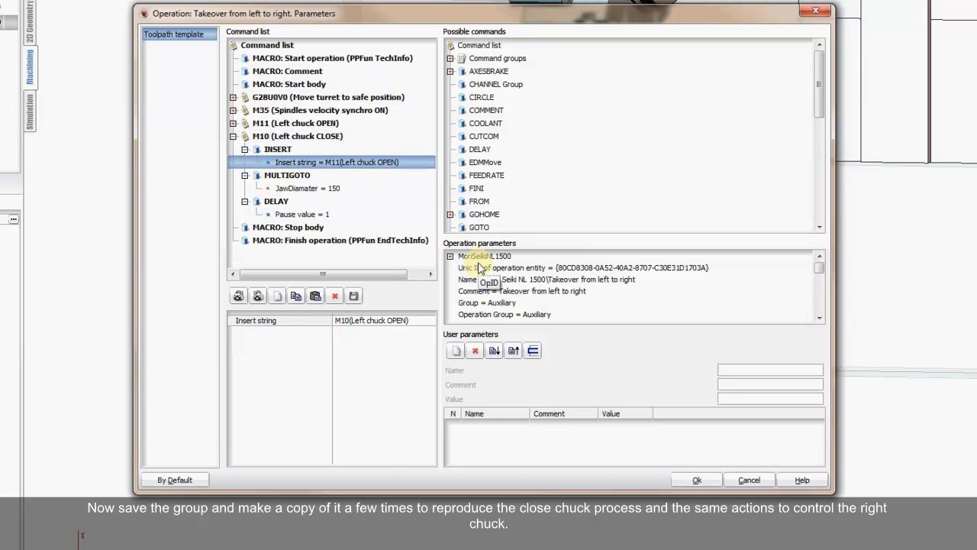
pyautogui.hotkey('shift', 'Right')
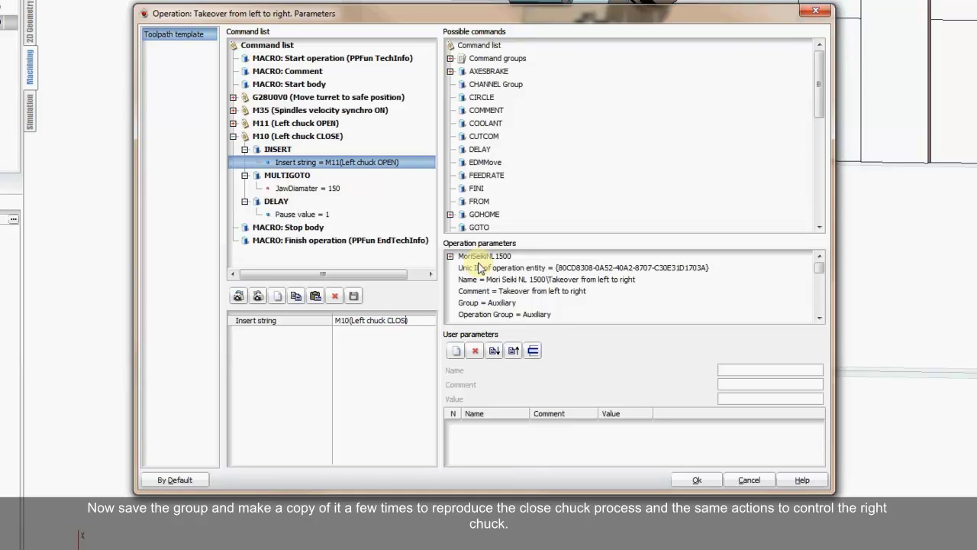
pyautogui.press('Return')
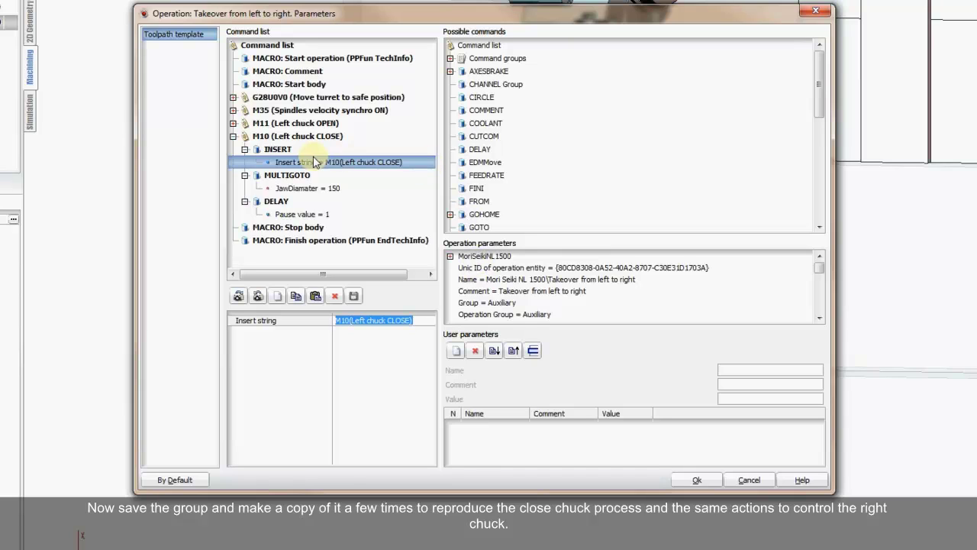
# - Set the M10 group's MULTIGOTO jaw diameter to 70, collapse the group and accept the takeover operation's command list
pyautogui.click(319, 190)
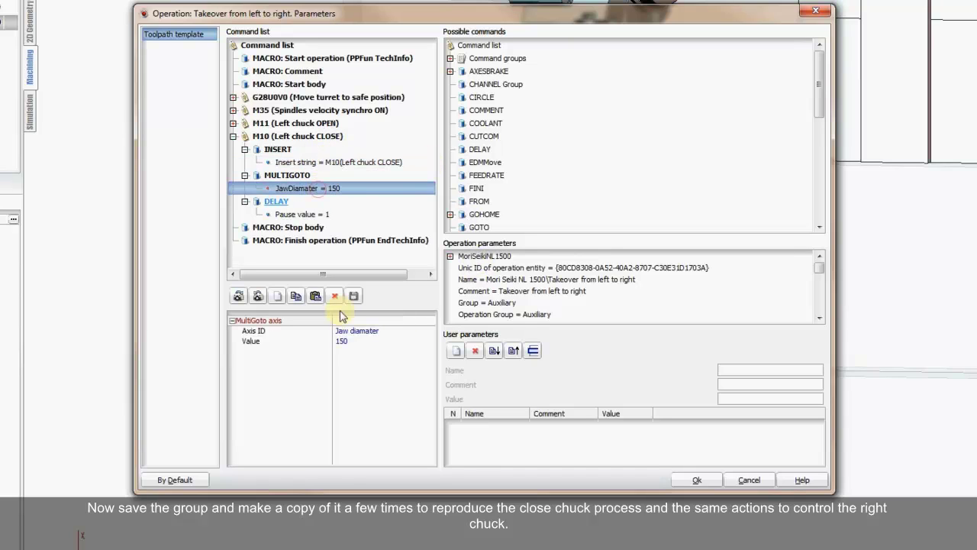
pyautogui.click(350, 341)
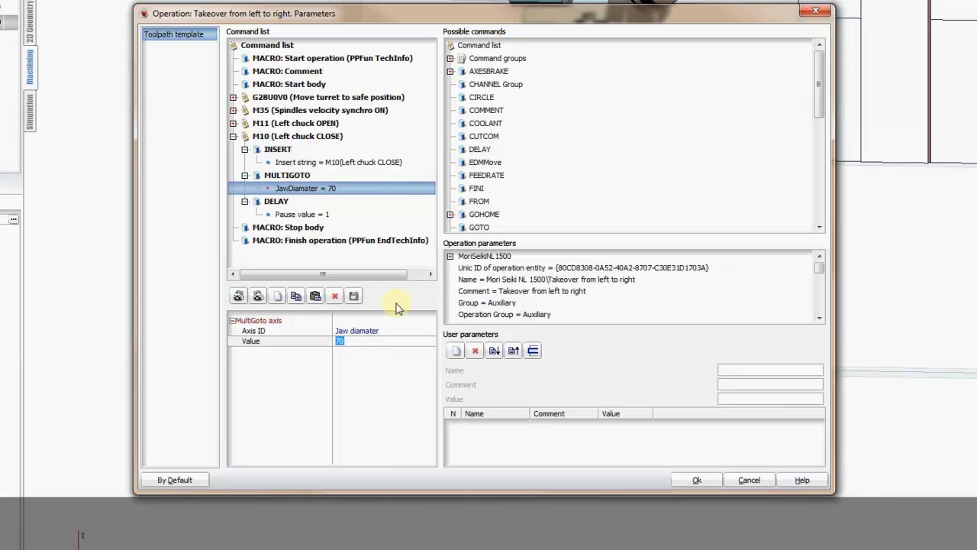
pyautogui.click(260, 138)
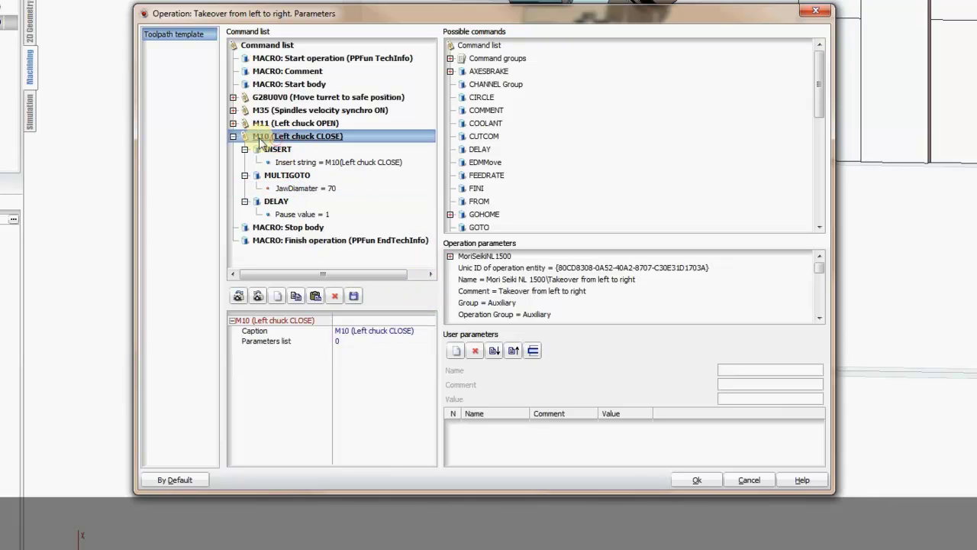
pyautogui.click(233, 136)
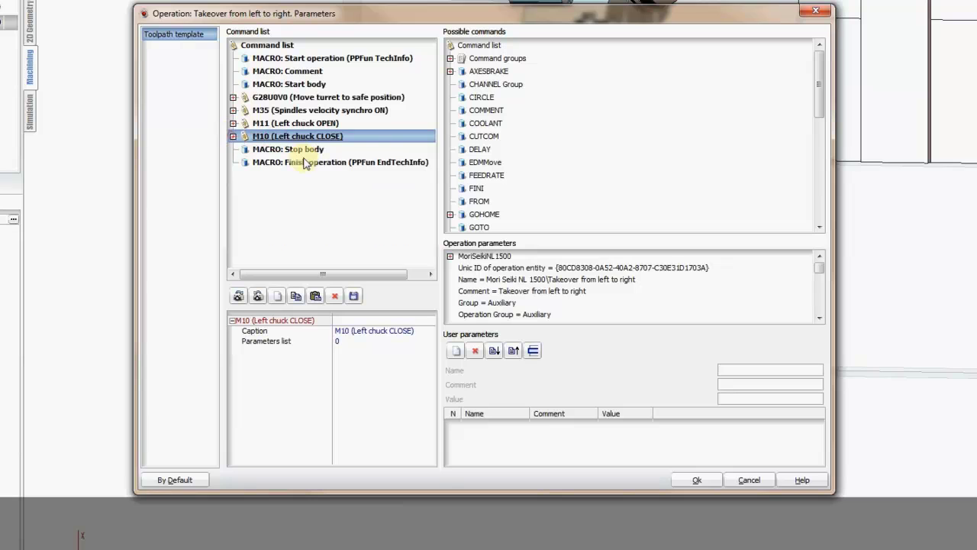
pyautogui.click(696, 481)
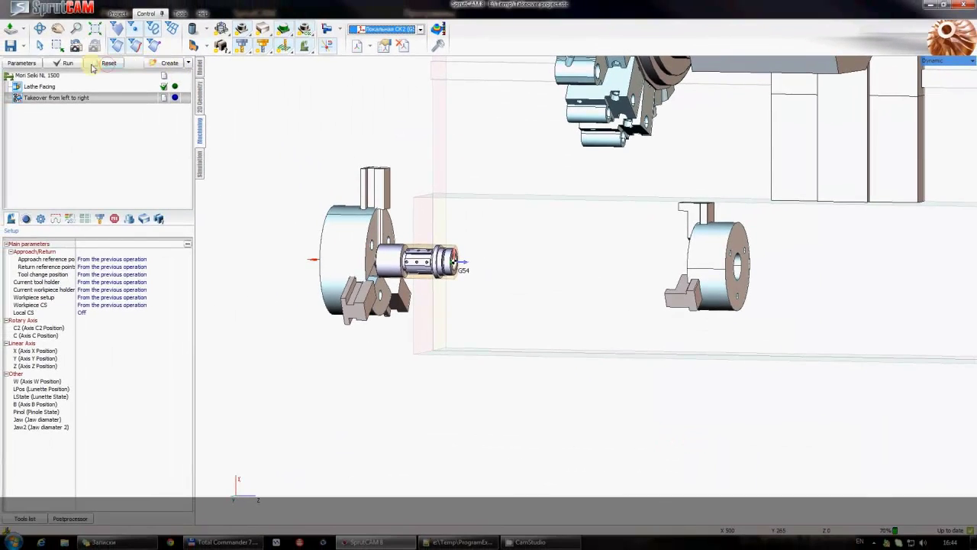
# - Simulate the M11 and M10 groups of the takeover operation to check the left chuck's opening and closing
pyautogui.click(199, 163)
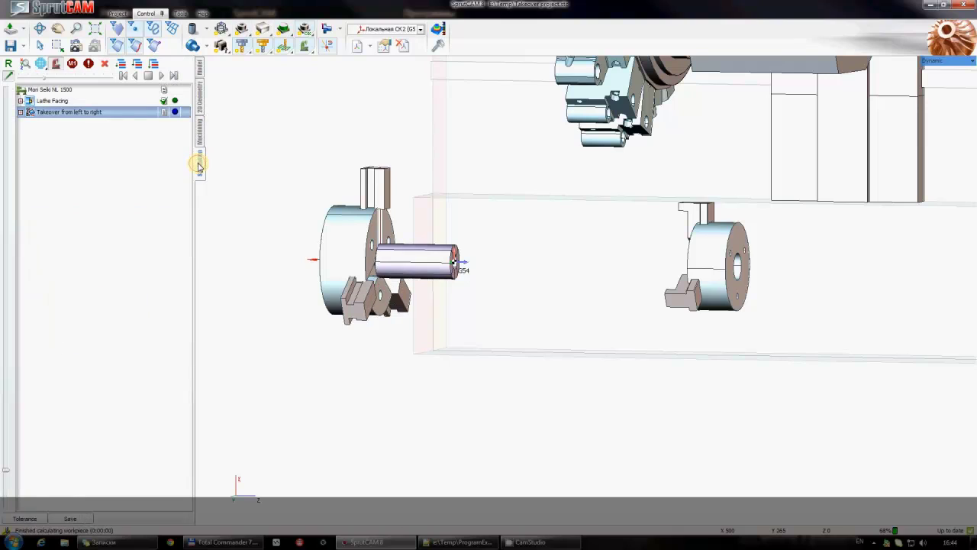
pyautogui.click(20, 112)
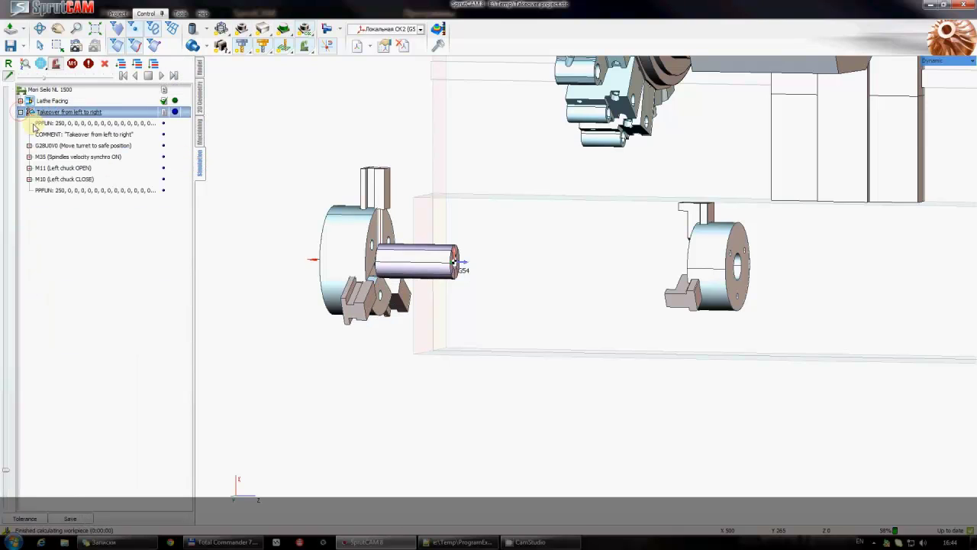
pyautogui.click(29, 180)
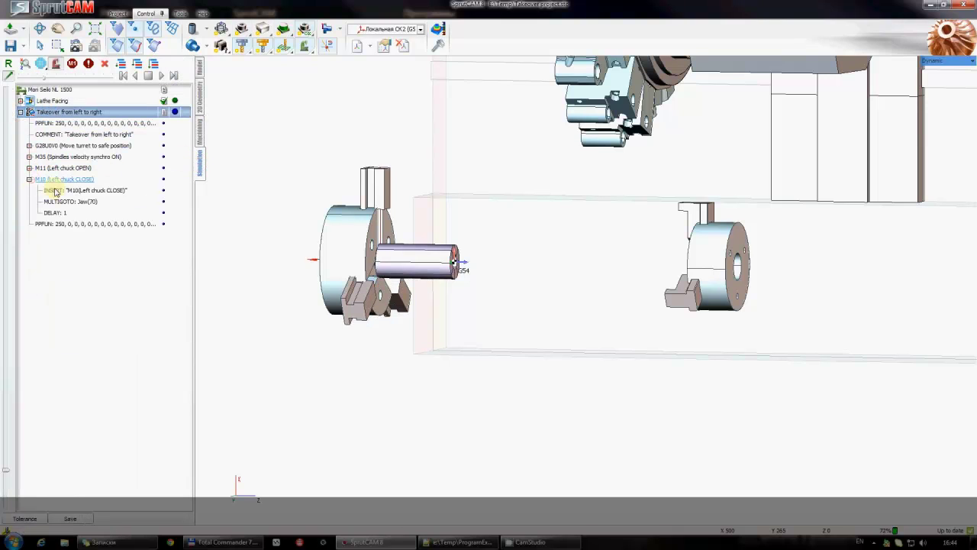
pyautogui.click(56, 191)
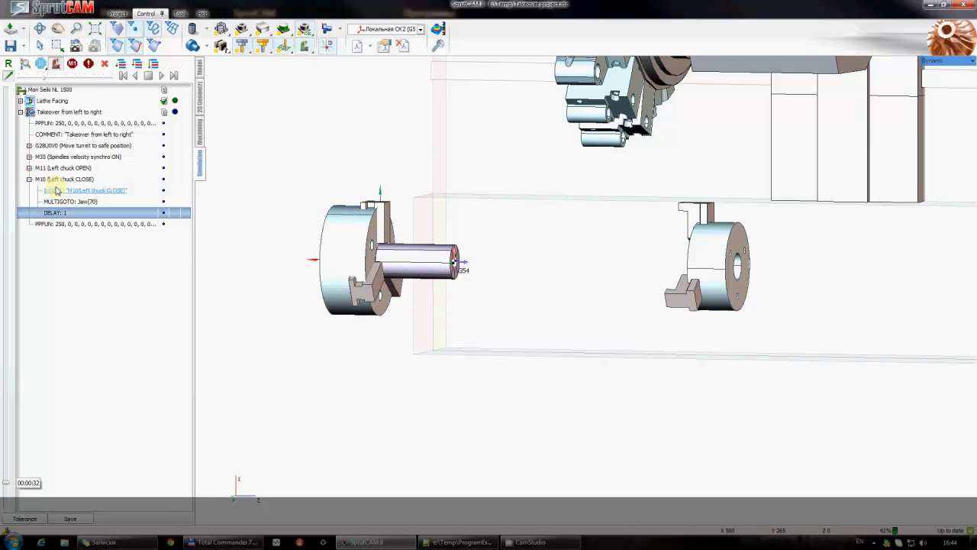
pyautogui.click(61, 181)
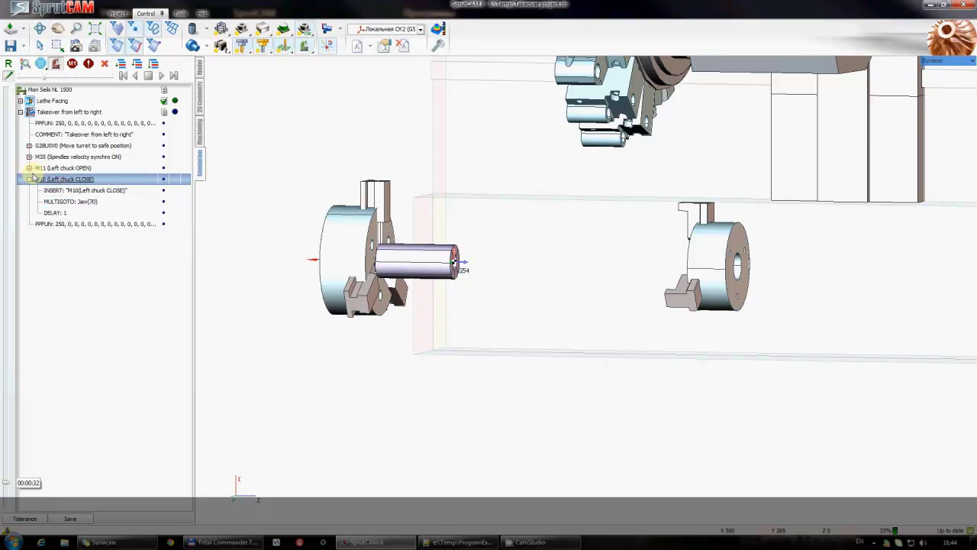
pyautogui.click(31, 179)
pyautogui.click(34, 169)
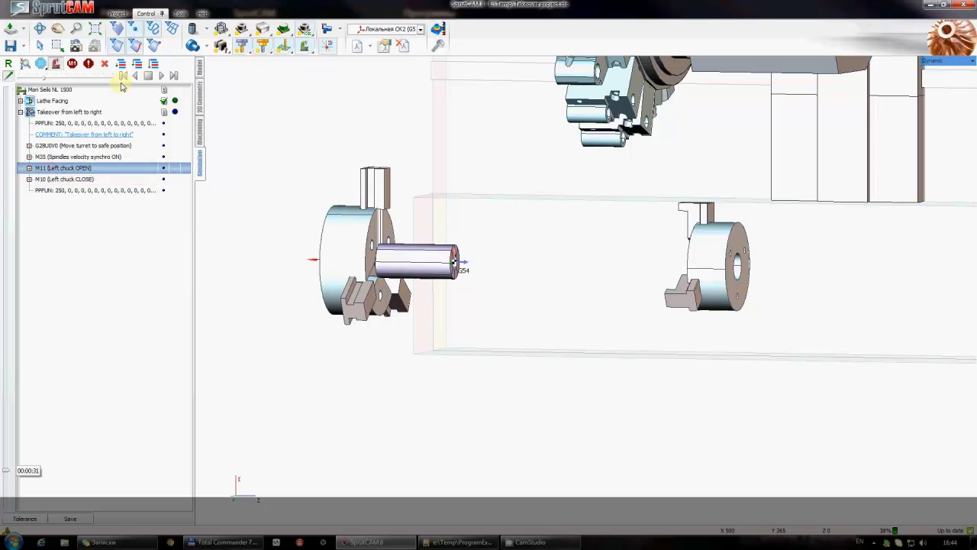
pyautogui.click(163, 76)
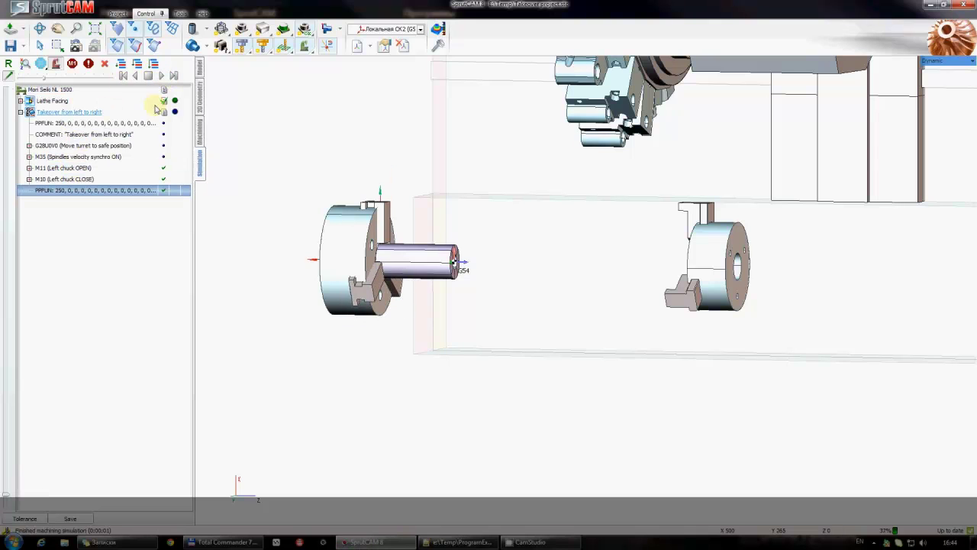
# - Return to the machining operations and save the project
pyautogui.click(199, 131)
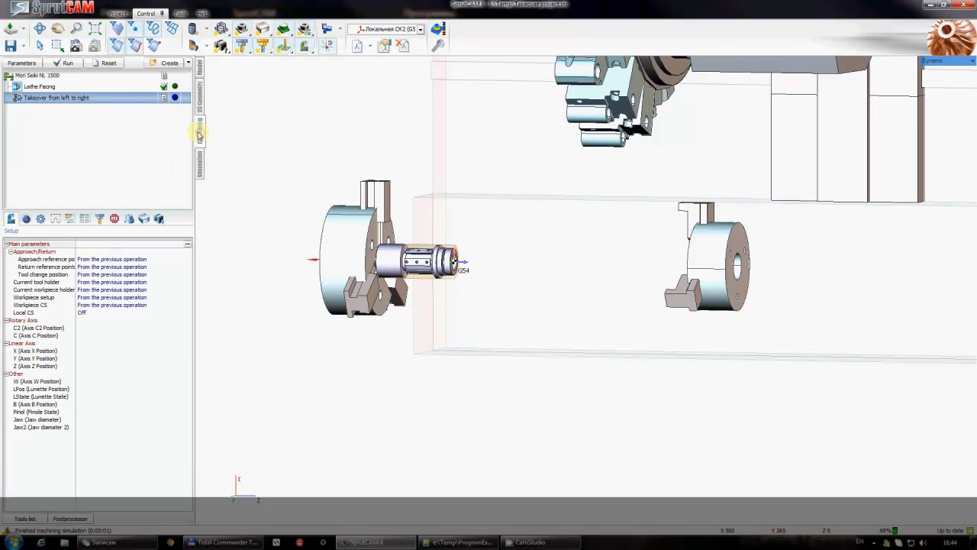
pyautogui.click(10, 47)
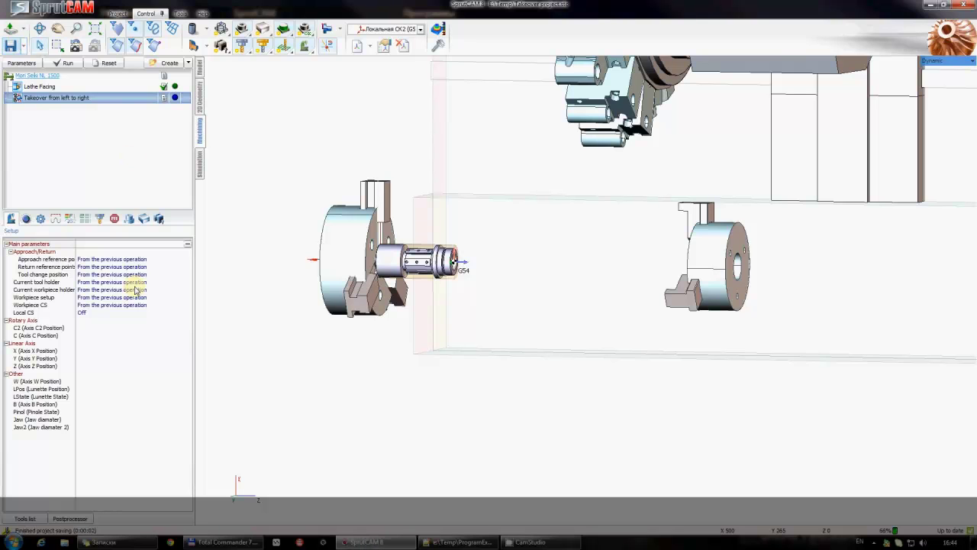
# - Vary the Jaw2 (Jaw diamater 2) value in the takeover operation's setup to check that it moves the right chuck's jaws
pyautogui.moveTo(618, 311)
pyautogui.mouseDown(button='right')
pyautogui.moveTo(700, 321)
pyautogui.moveTo(713, 345)
pyautogui.moveTo(519, 260)
pyautogui.mouseUp(button='right')
pyautogui.scroll(2, 519, 259)
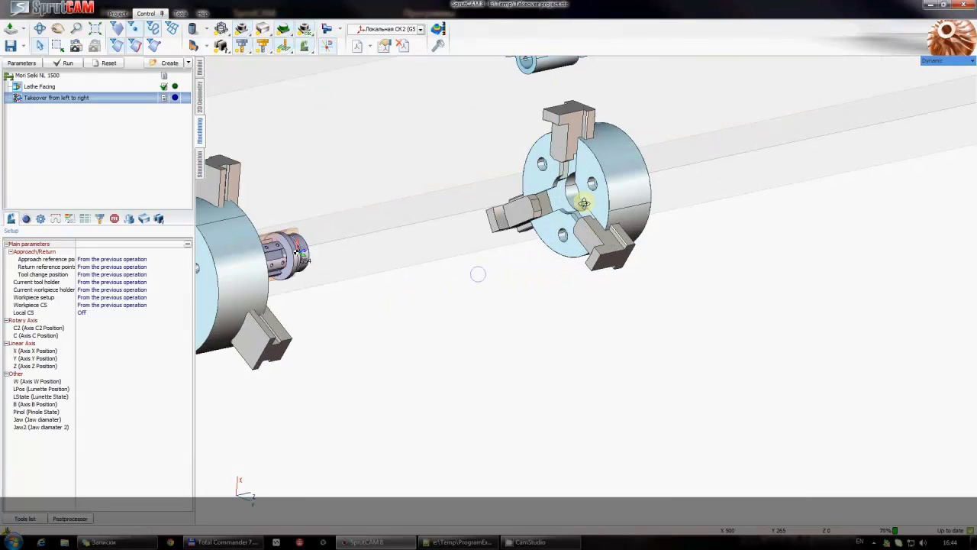
pyautogui.click(49, 429)
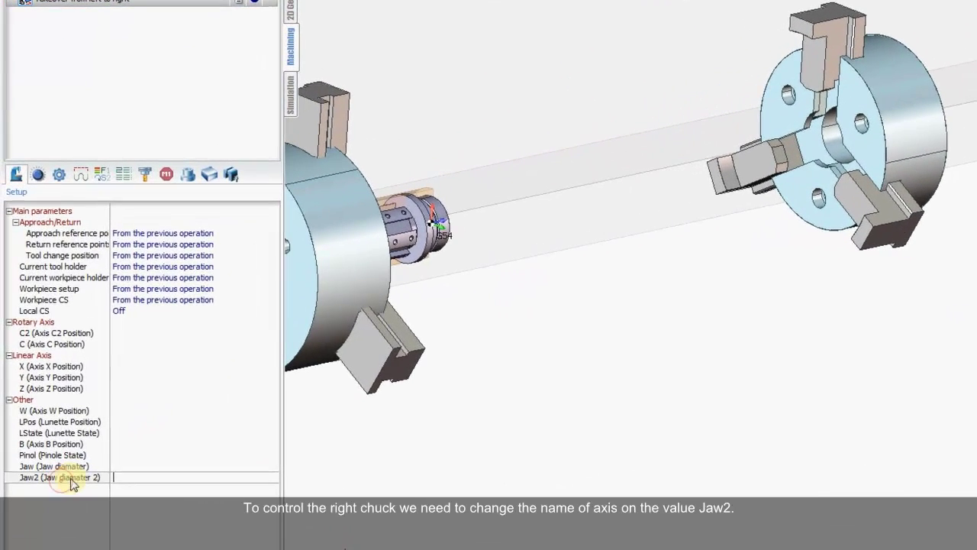
pyautogui.doubleClick(120, 477)
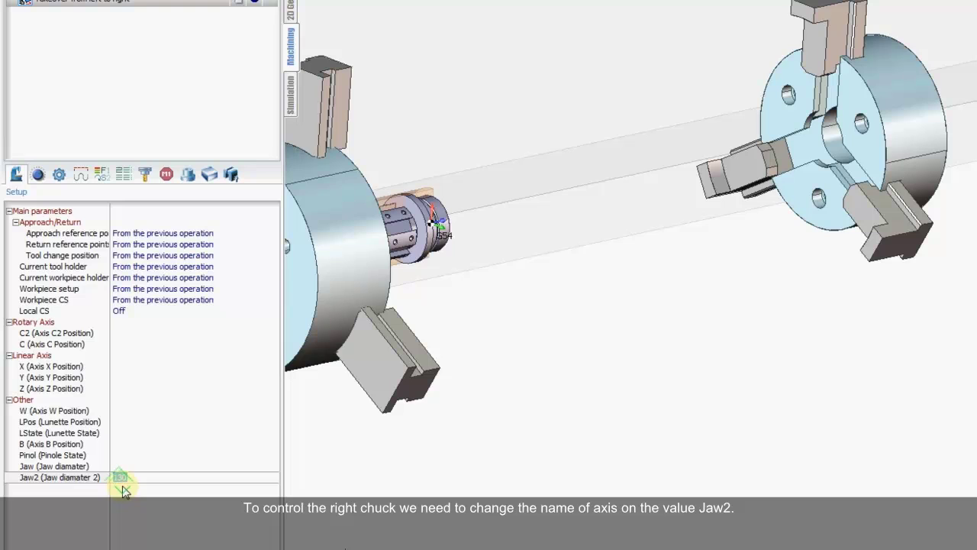
pyautogui.scroll(-3, 123, 482)
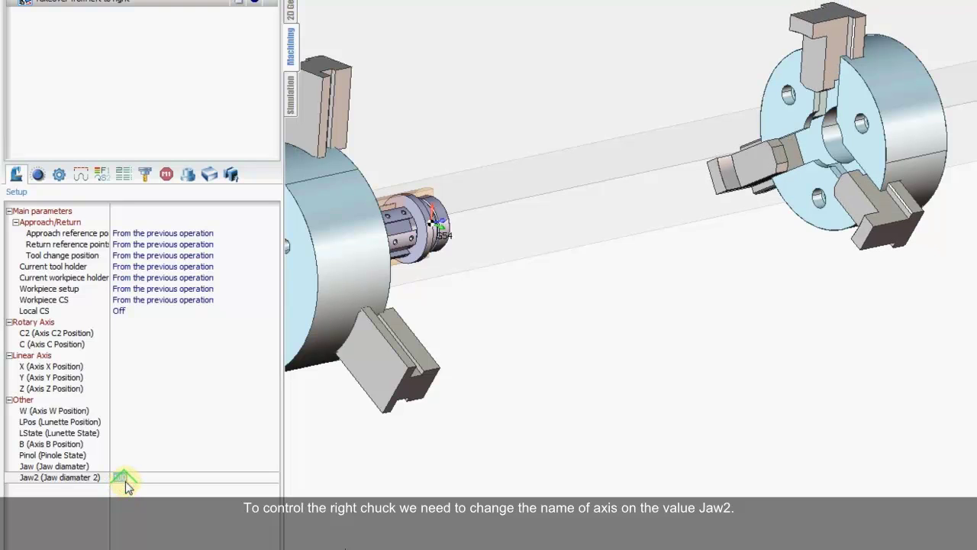
pyautogui.scroll(-2, 125, 481)
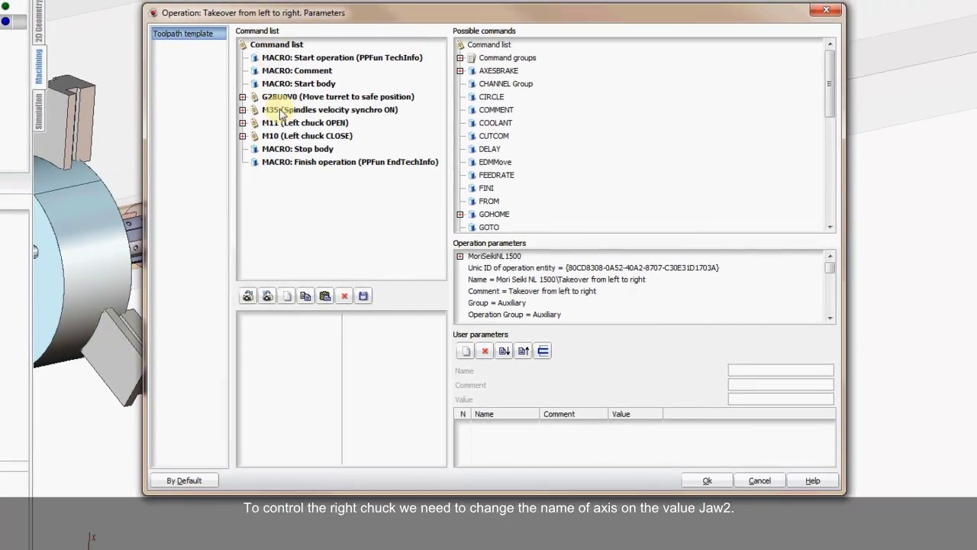
# - Duplicate the M11 (Left chuck OPEN) group and place the copy between the M10 group and the Stop body macro
pyautogui.click(287, 123)
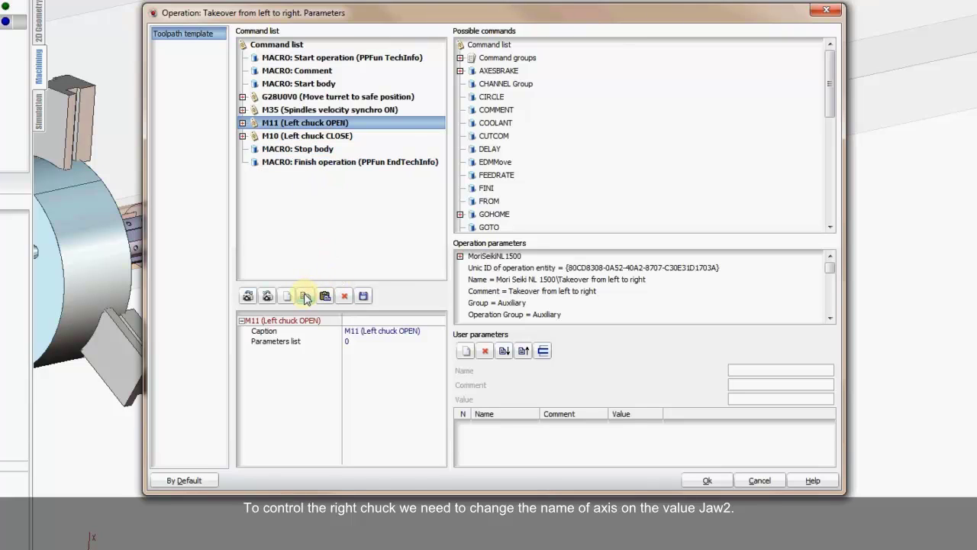
pyautogui.click(305, 297)
pyautogui.click(290, 148)
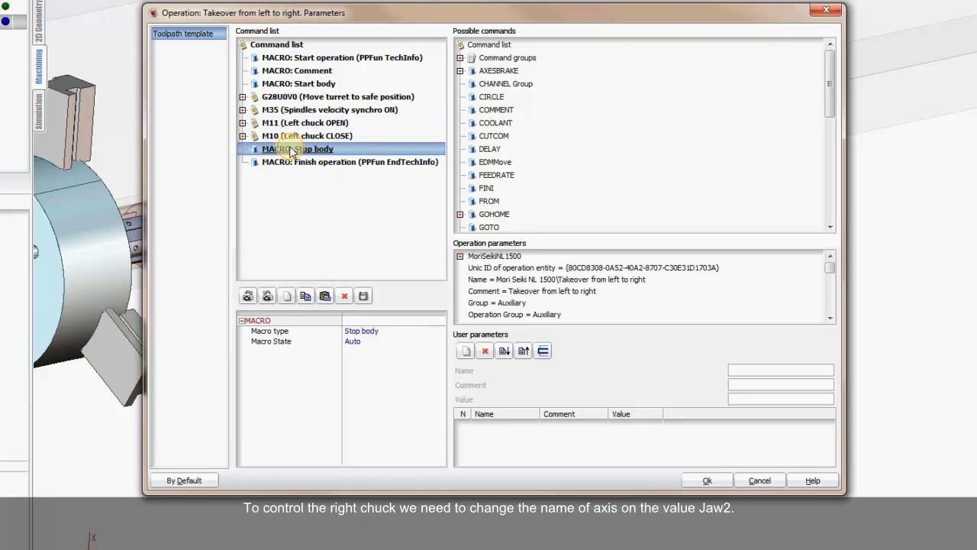
pyautogui.click(327, 298)
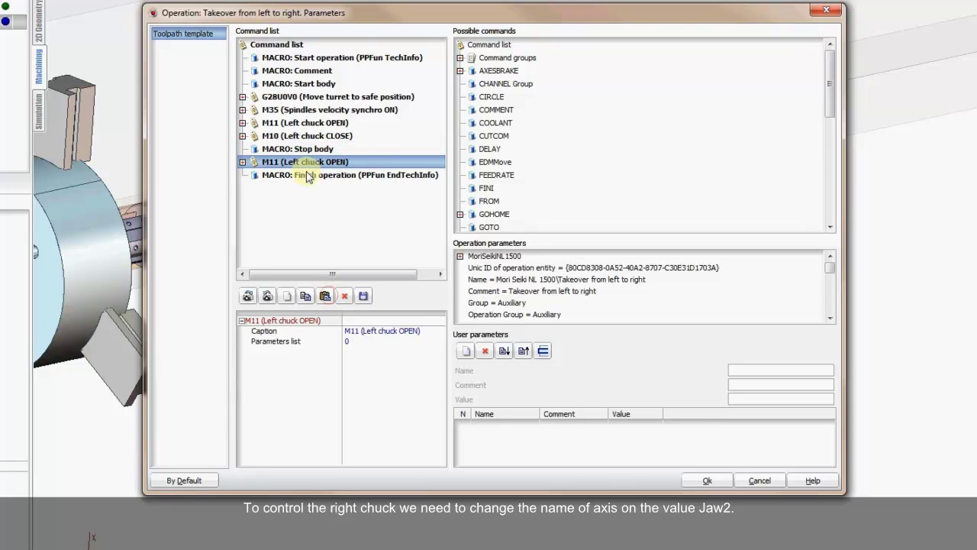
pyautogui.moveTo(301, 161); pyautogui.dragTo(295, 147)
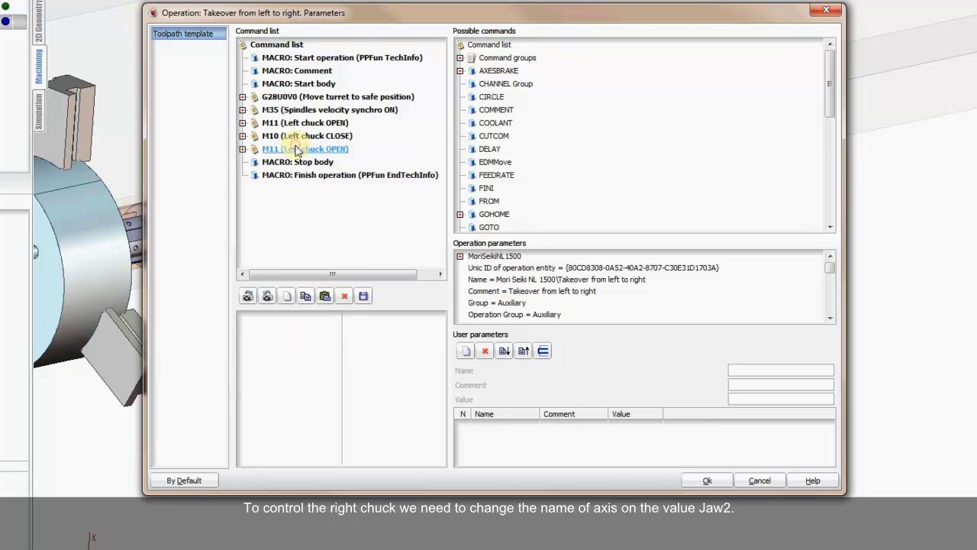
# - Expand the copied M11 group and change its caption to M211 (Right chuck OPEN)
pyautogui.click(359, 332)
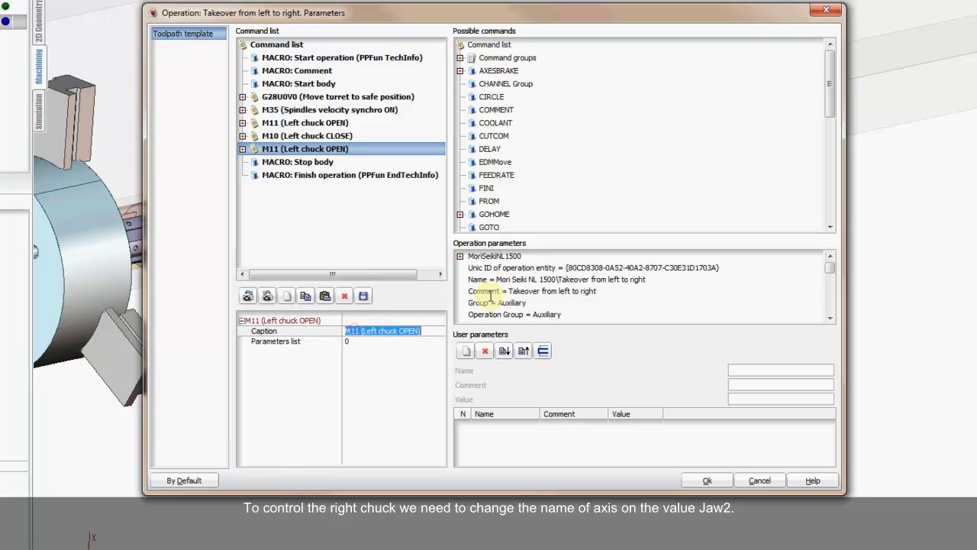
pyautogui.click(242, 149)
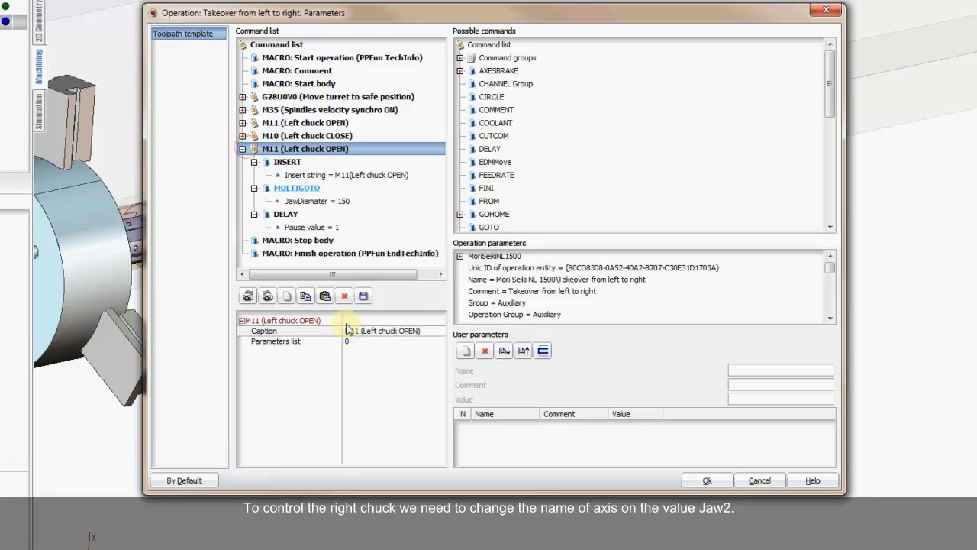
pyautogui.click(345, 331)
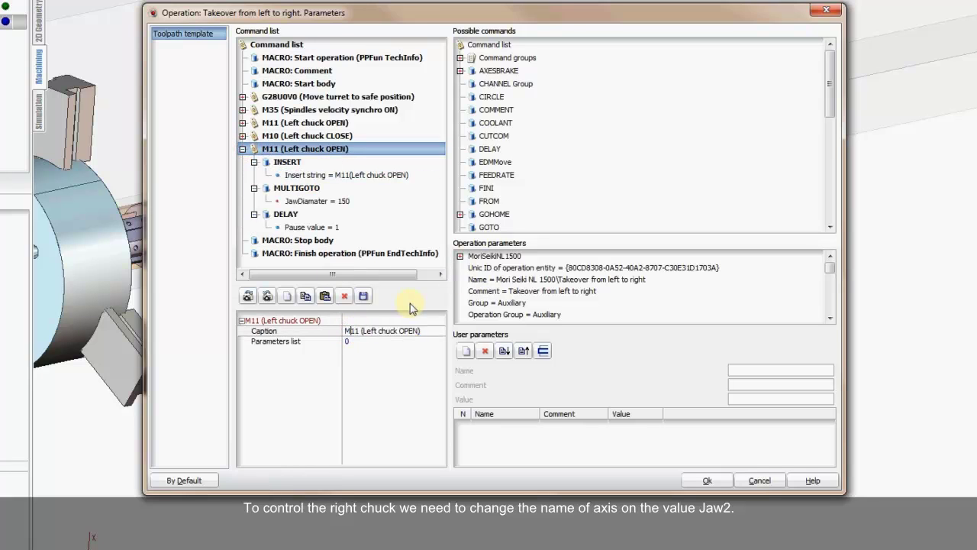
pyautogui.write('2')
pyautogui.press('Return')
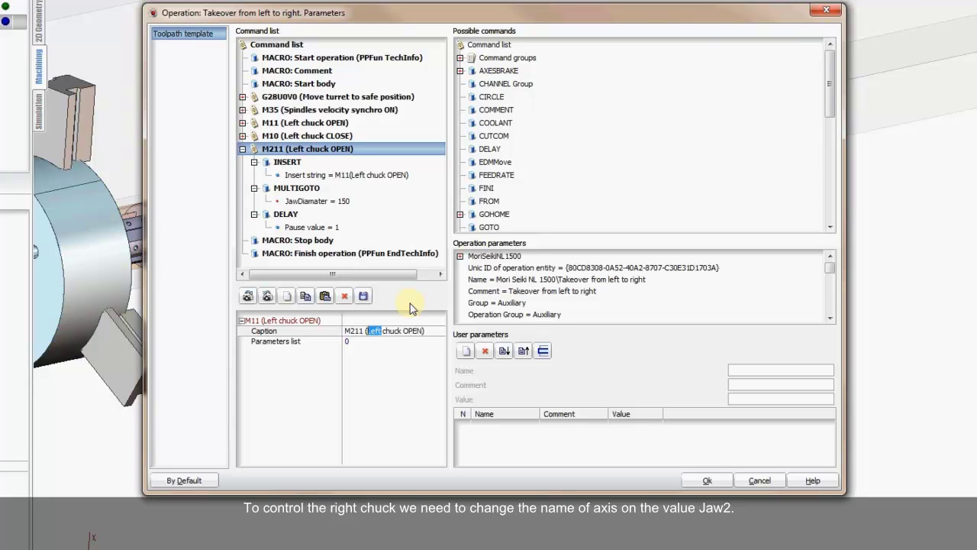
pyautogui.press('Return')
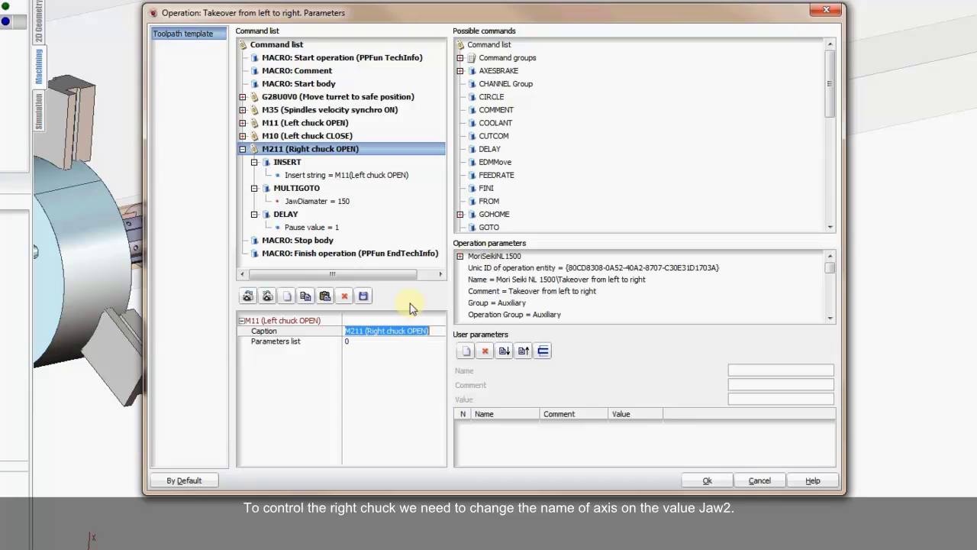
# - Change the insert string in the M211 group to M211(Right chuck OPEN)
pyautogui.click(340, 175)
pyautogui.click(350, 321)
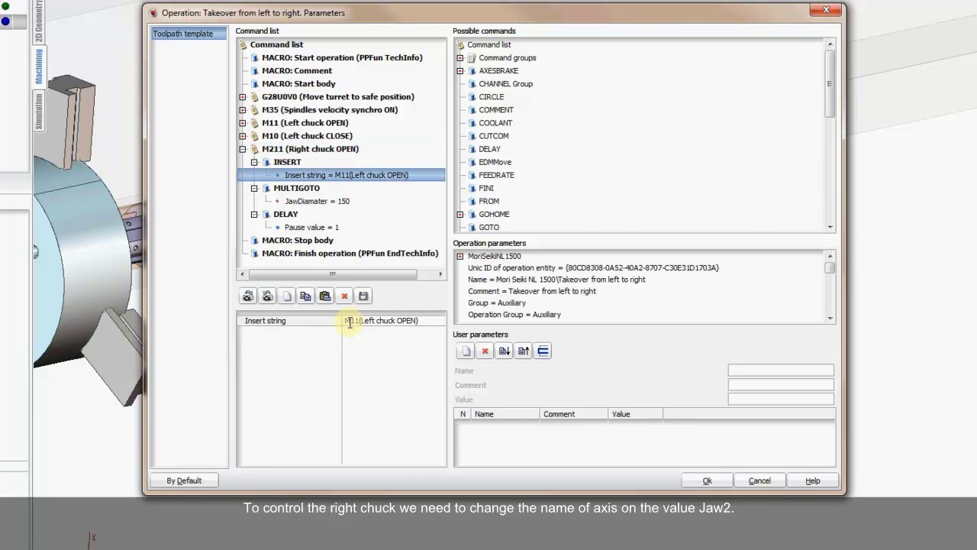
pyautogui.write('211(')
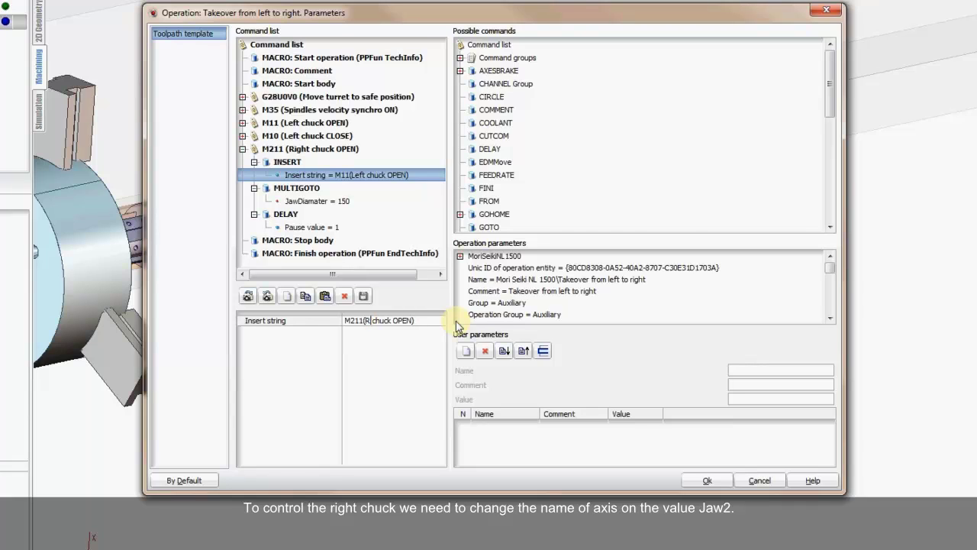
pyautogui.write('Right')
pyautogui.press('Return')
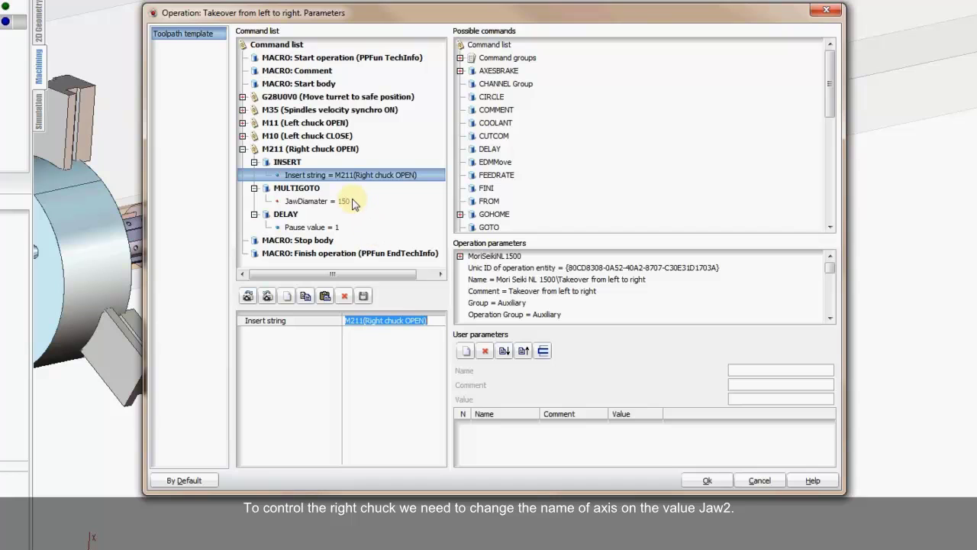
# - Set the axis of the M211 group's MULTIGOTO command to Jaw diamater 2
pyautogui.click(320, 149)
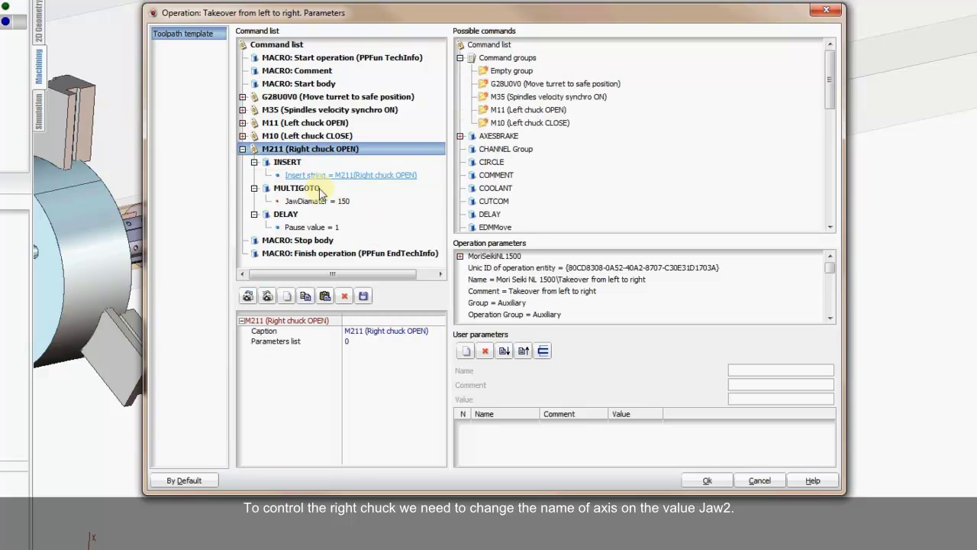
pyautogui.click(313, 201)
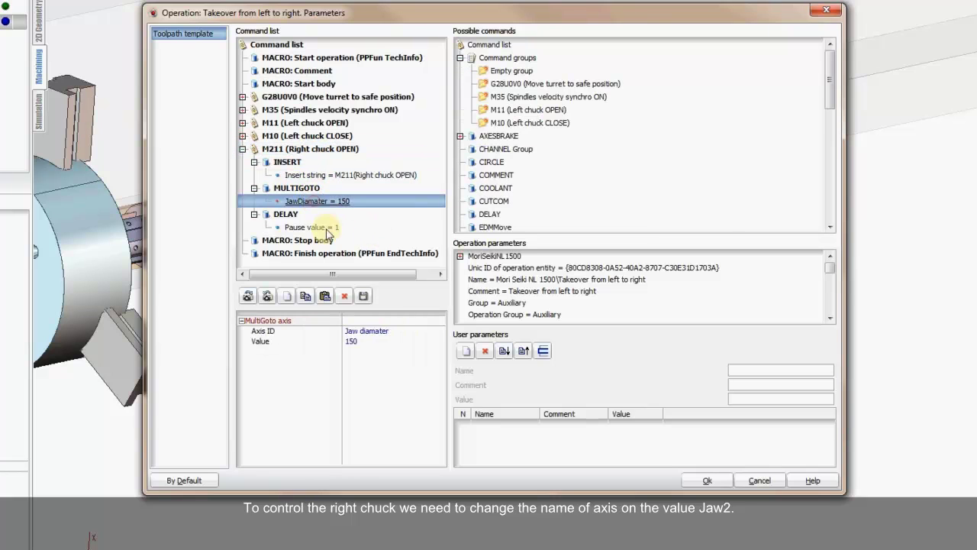
pyautogui.click(378, 336)
pyautogui.click(375, 333)
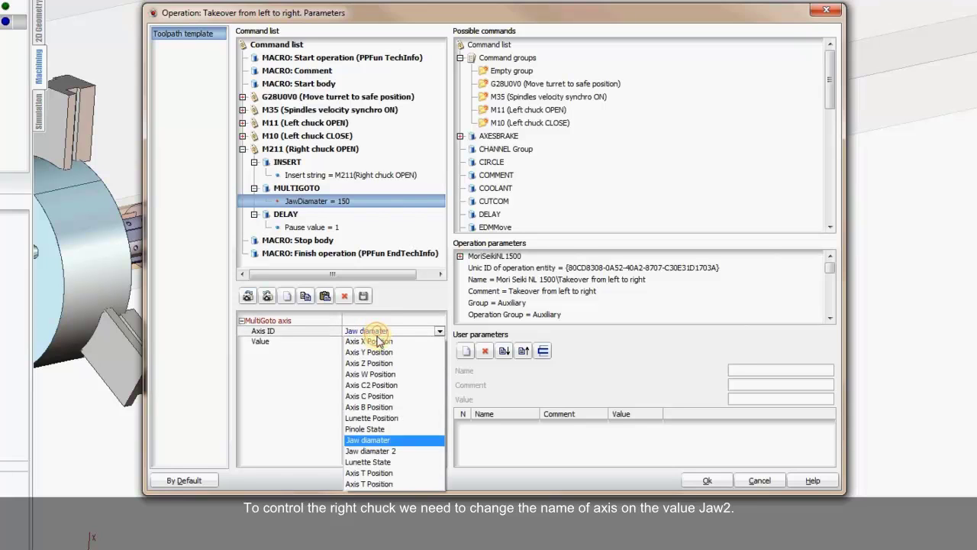
pyautogui.click(392, 452)
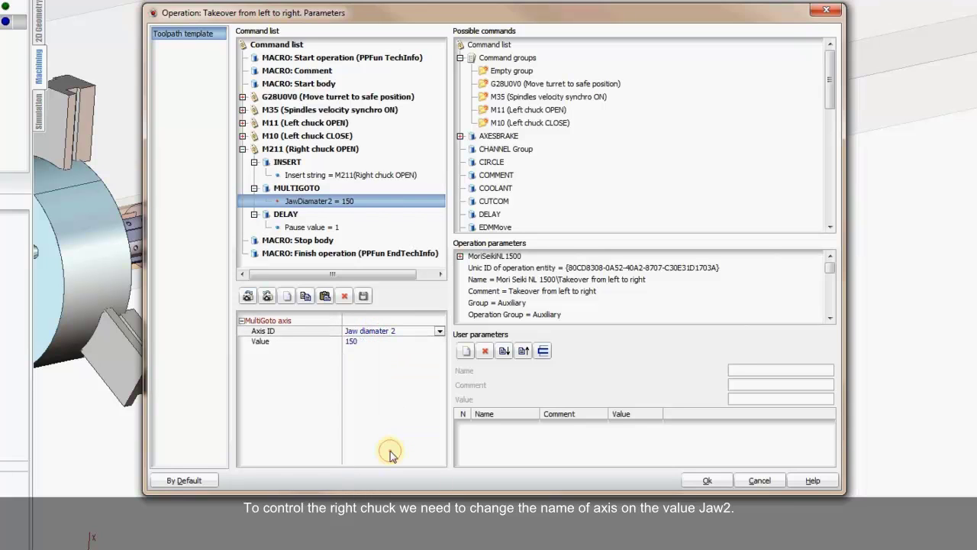
# - Collapse the M211 group, then accept the command list and recalculate the takeover operation
pyautogui.click(309, 149)
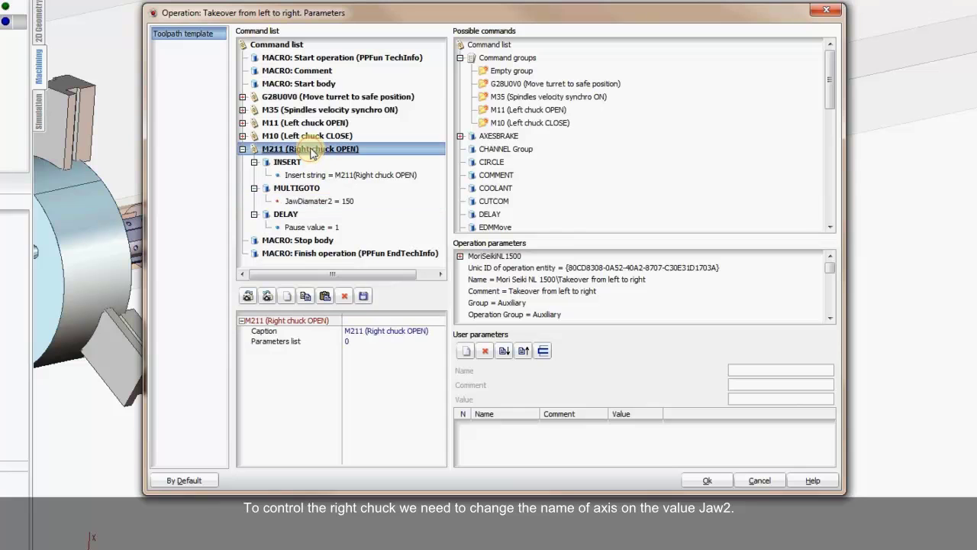
pyautogui.click(242, 148)
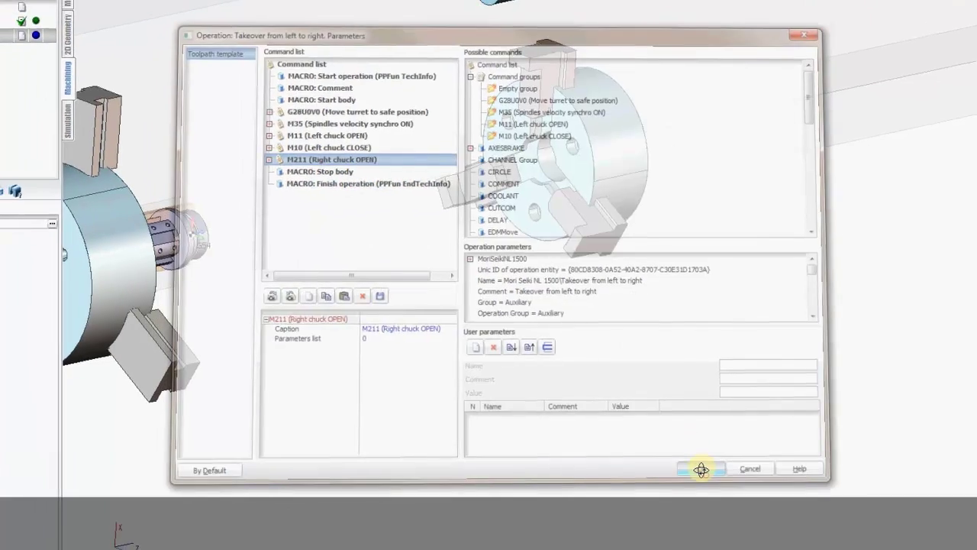
pyautogui.click(705, 479)
pyautogui.click(68, 65)
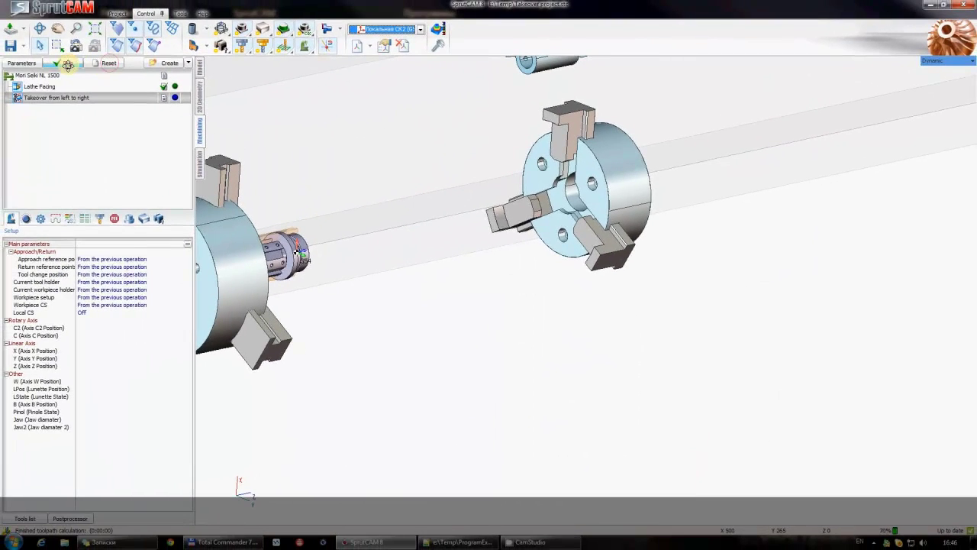
# - Examine the insert, MULTIGOTO and delay commands of the M211 group in the takeover operation's simulation
pyautogui.click(201, 162)
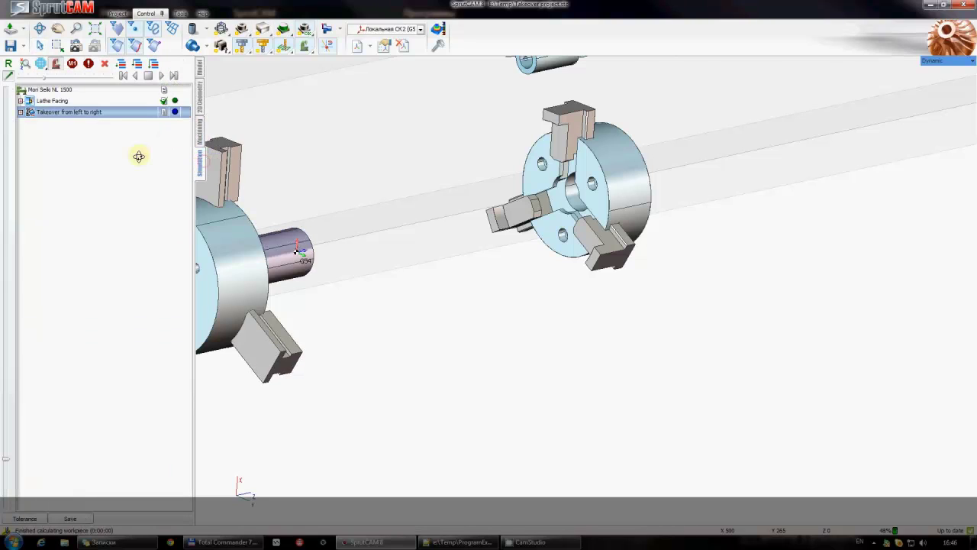
pyautogui.click(20, 112)
pyautogui.click(42, 190)
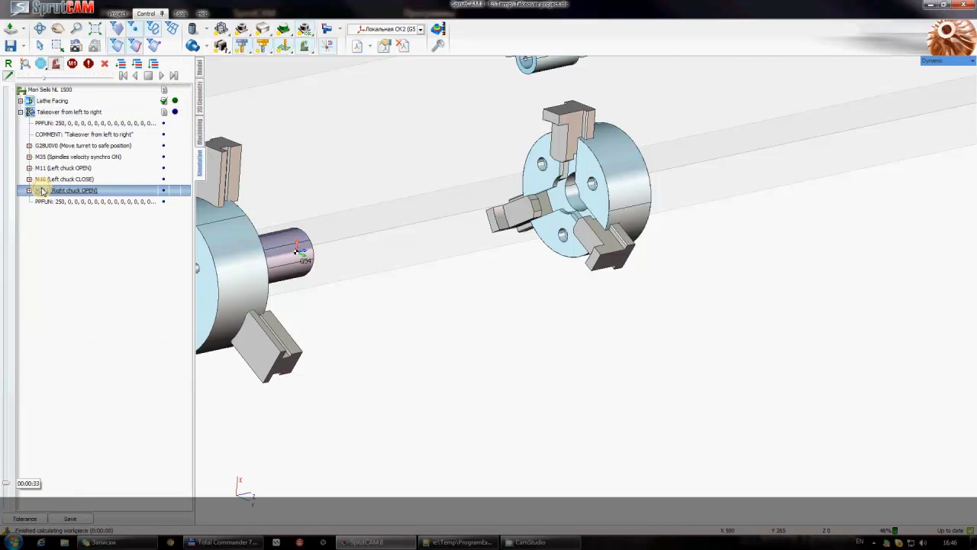
pyautogui.click(30, 190)
pyautogui.click(61, 214)
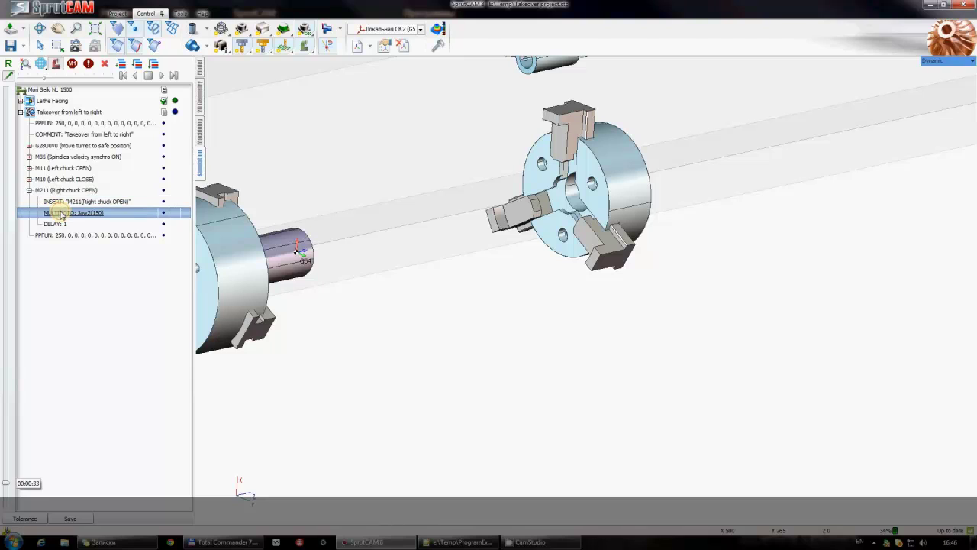
pyautogui.click(65, 224)
pyautogui.click(61, 213)
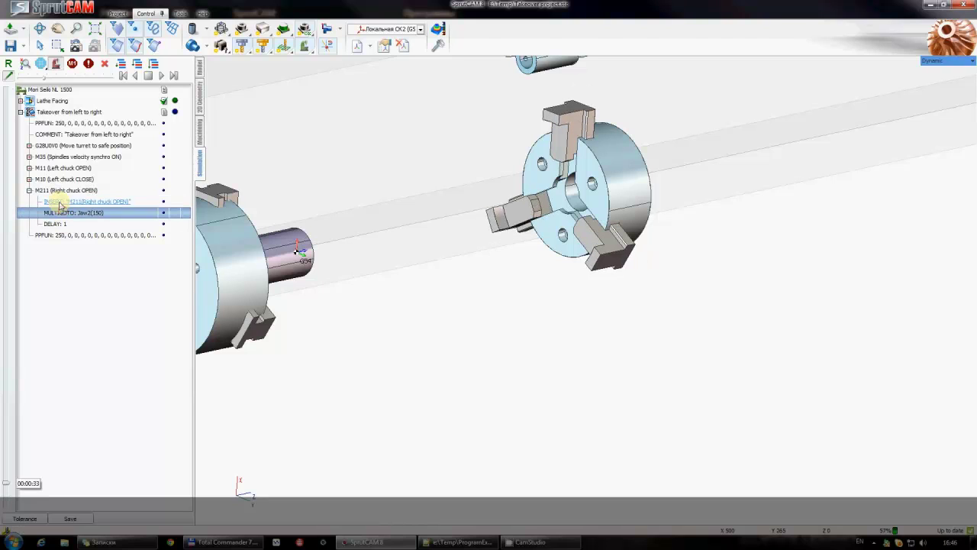
pyautogui.click(62, 200)
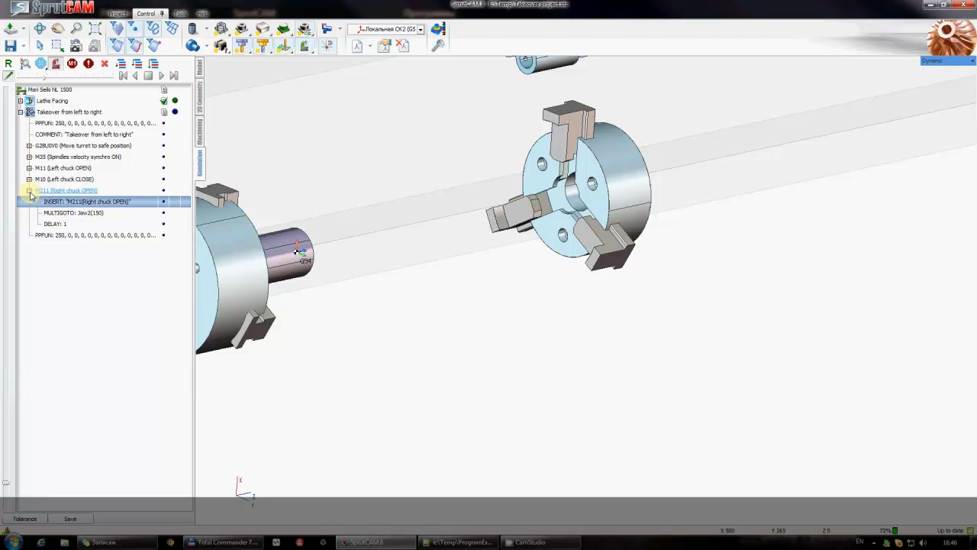
# - Save the M211 (Right chuck OPEN) command group of the takeover operation to external file M211__Right_chuck_OPEN_.mcdg in E:\Temp
pyautogui.click(199, 136)
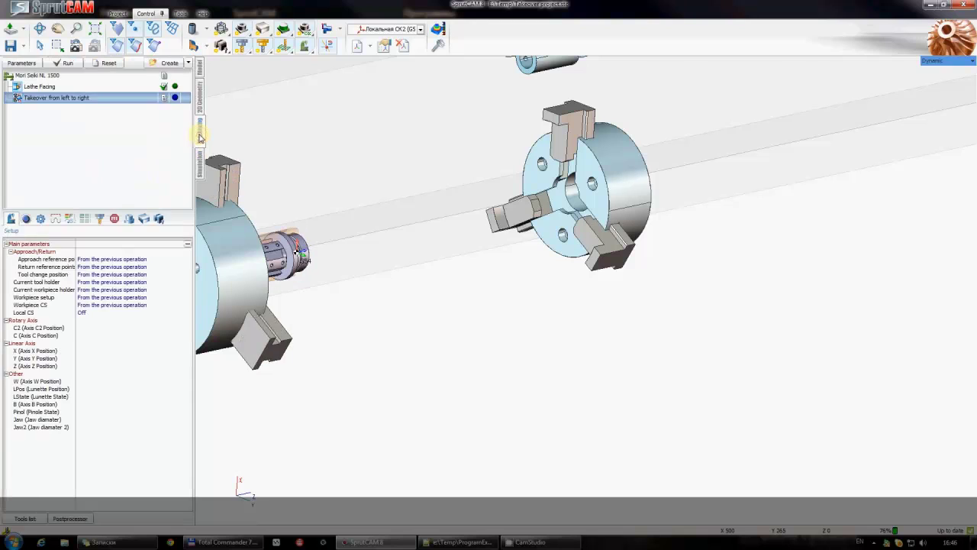
pyautogui.click(23, 64)
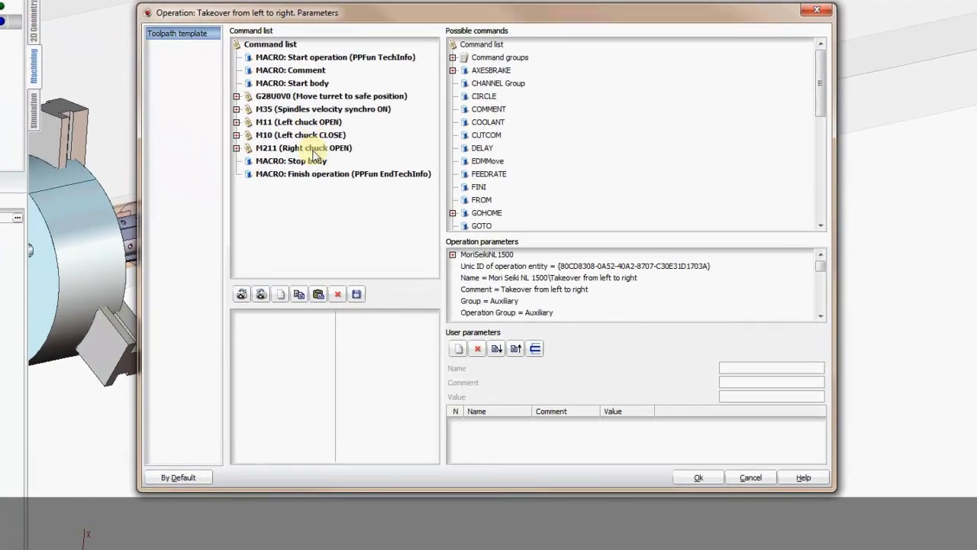
pyautogui.click(313, 148)
pyautogui.click(356, 294)
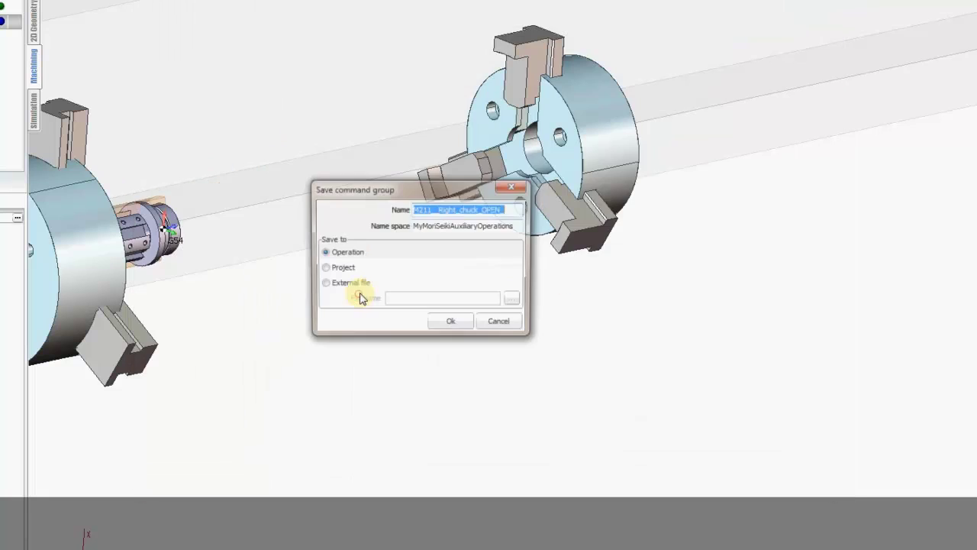
pyautogui.click(365, 281)
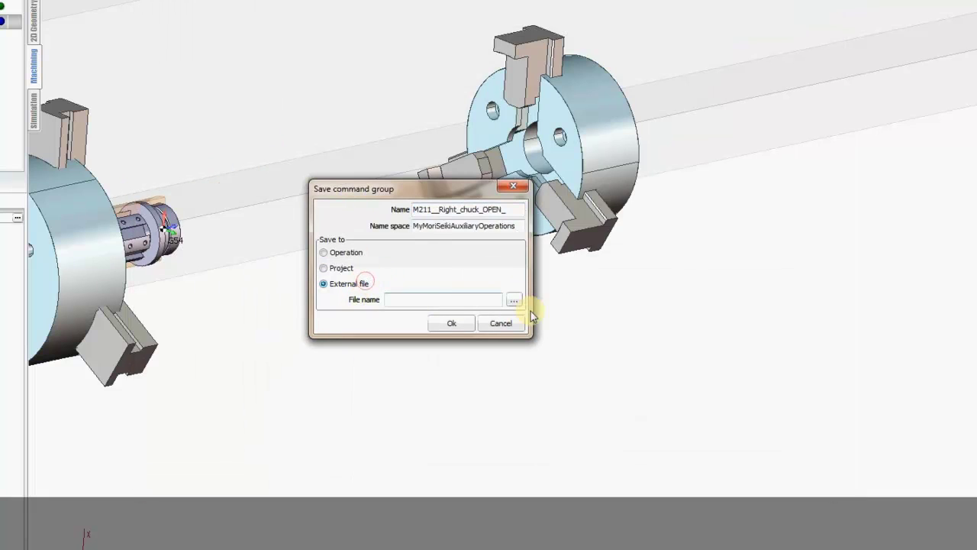
pyautogui.click(516, 299)
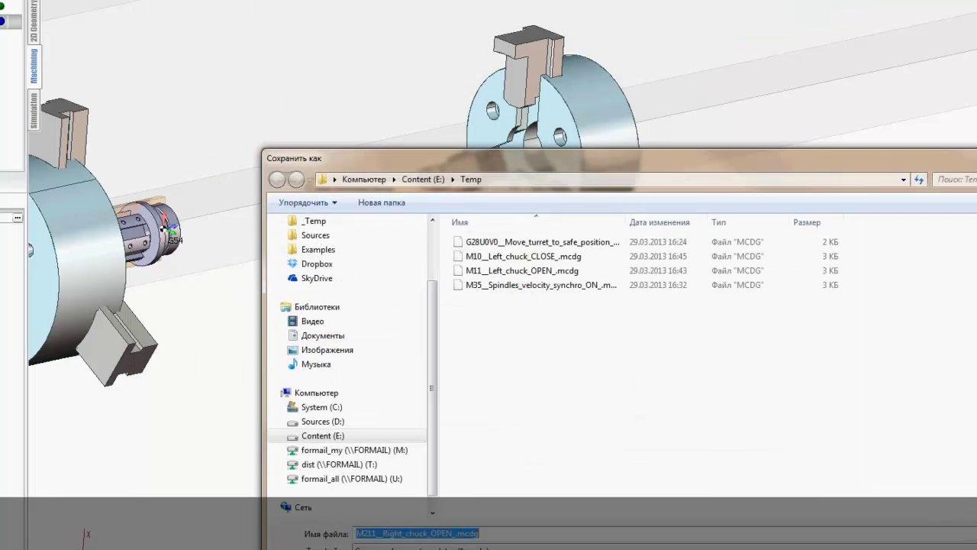
pyautogui.press('Return')
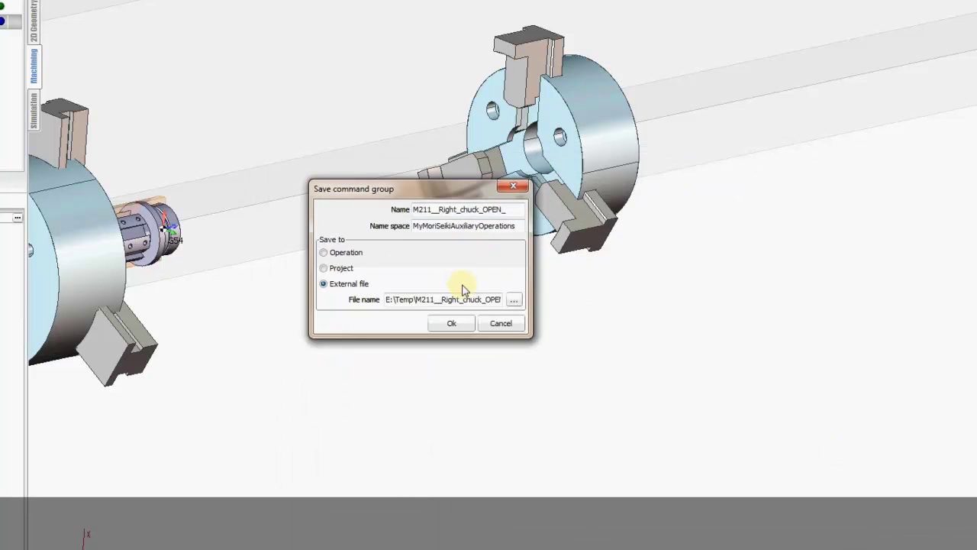
pyautogui.click(458, 324)
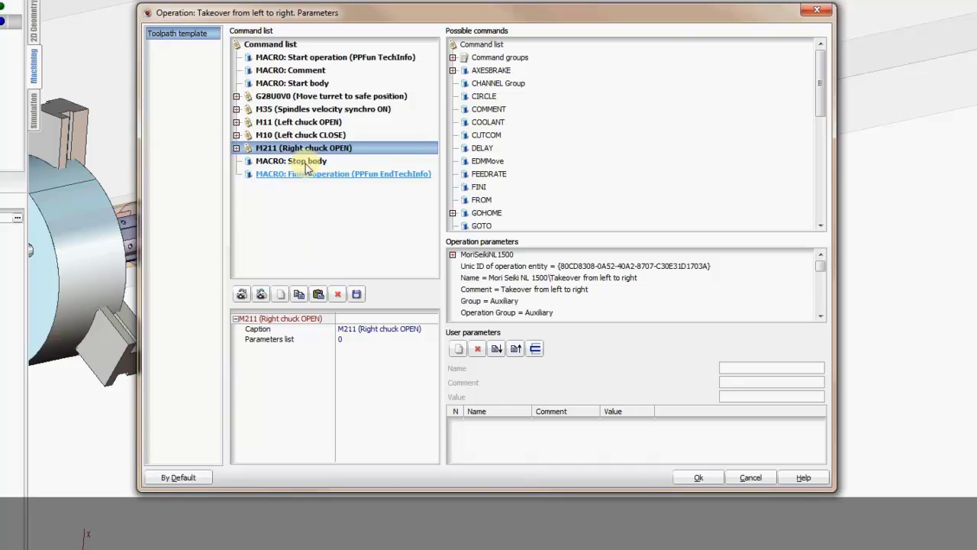
# - Duplicate the M10 (Left chuck CLOSE) command group and place the copy between M211 (Right chuck OPEN) and the Stop body macro
pyautogui.click(298, 136)
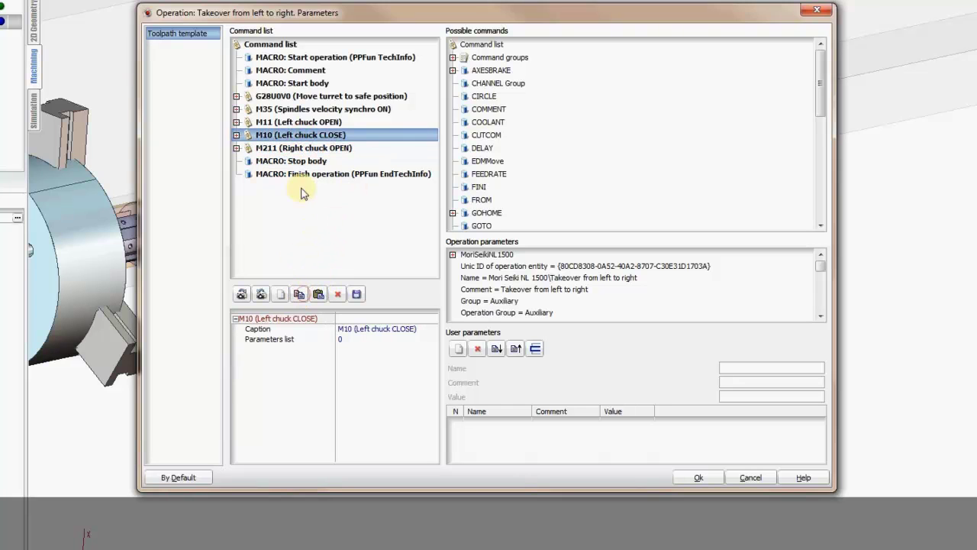
pyautogui.click(296, 160)
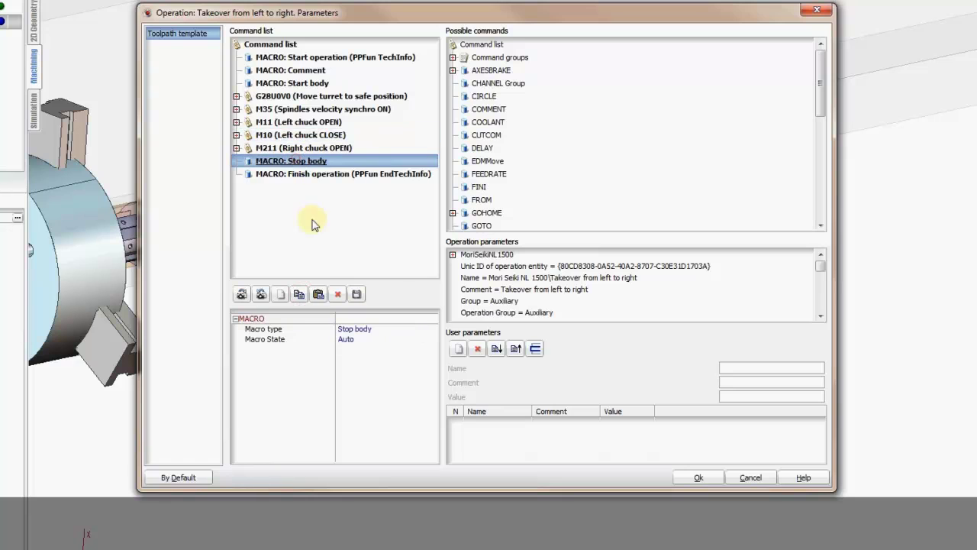
pyautogui.click(319, 294)
pyautogui.moveTo(288, 177)
pyautogui.mouseDown()
pyautogui.moveTo(299, 168)
pyautogui.moveTo(292, 164)
pyautogui.mouseUp()
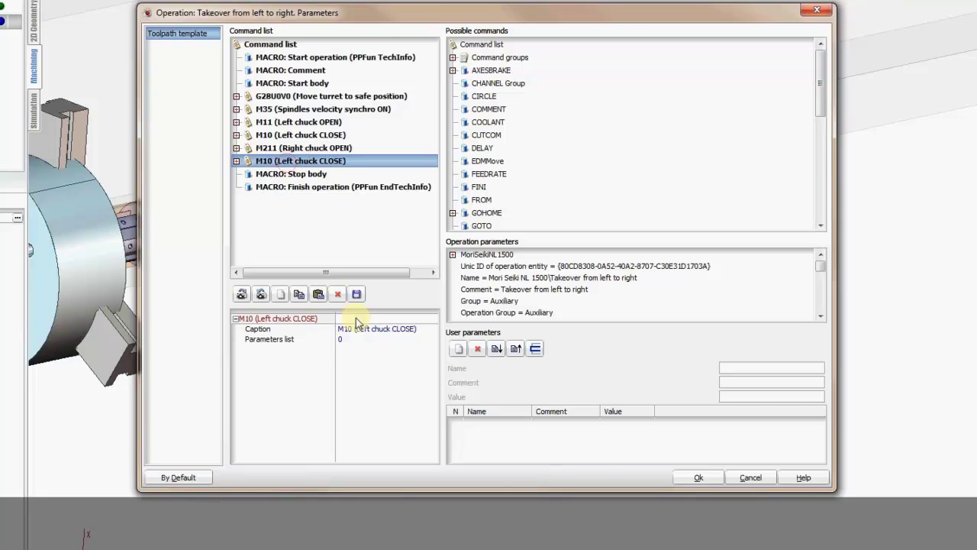
# - Change the caption of the copied command group to "M210 (Right chuck CLOSE)"
pyautogui.click(349, 328)
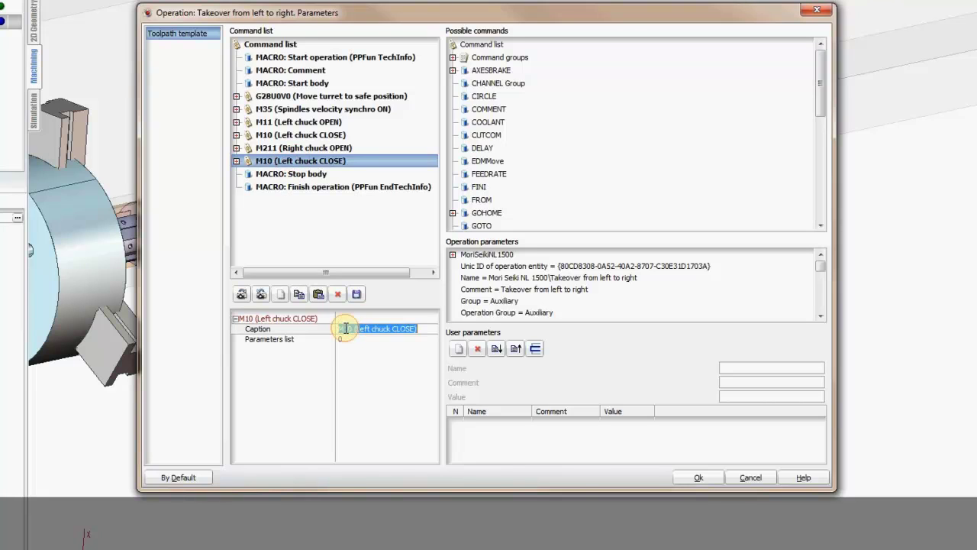
pyautogui.click(345, 329)
pyautogui.write('210 (')
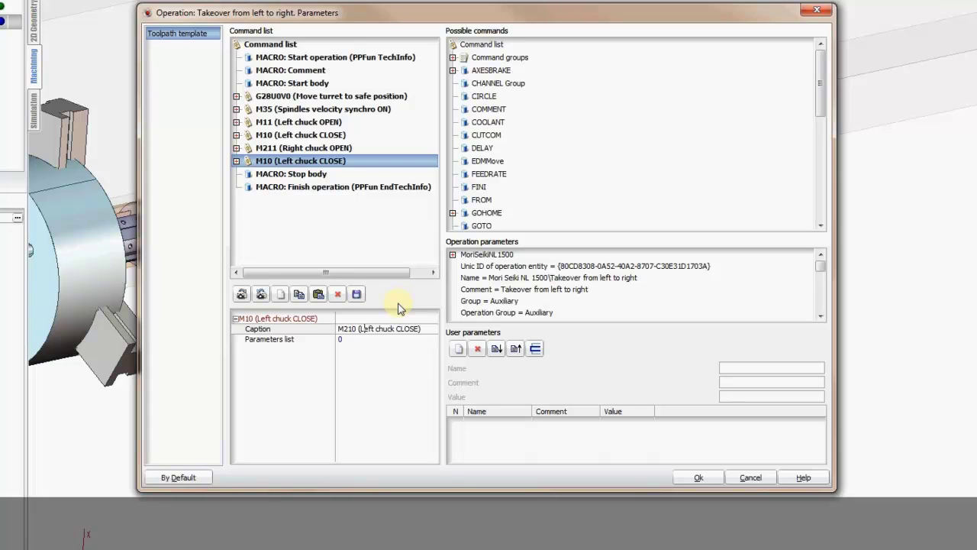
pyautogui.write('R')
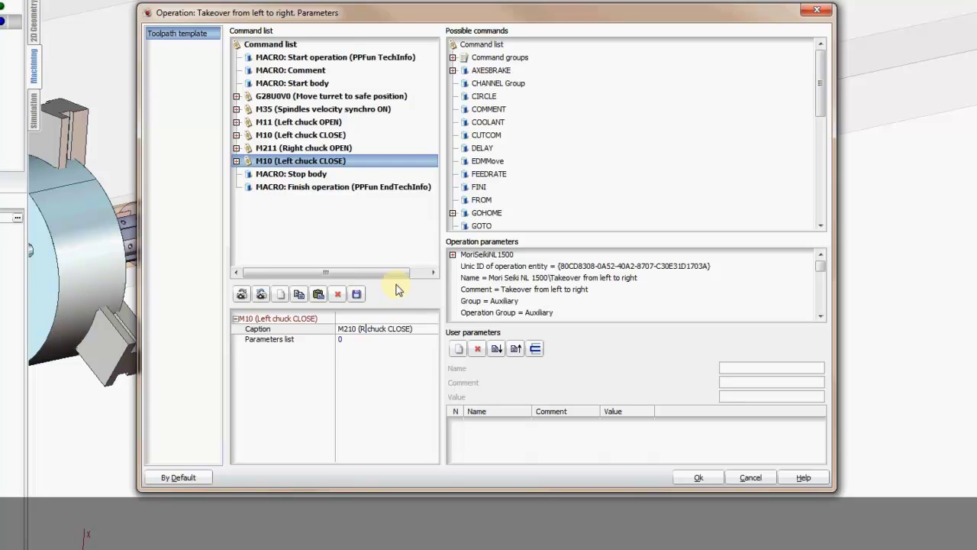
pyautogui.write('ight')
pyautogui.press('Return')
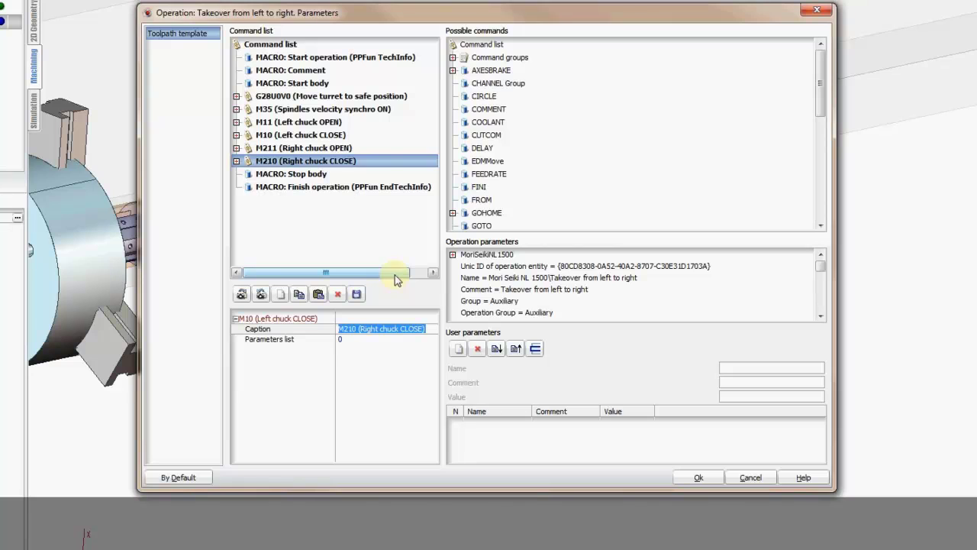
# - Set the insert string inside the M210 group to "M210(Right chuck CLOSE)"
pyautogui.click(237, 162)
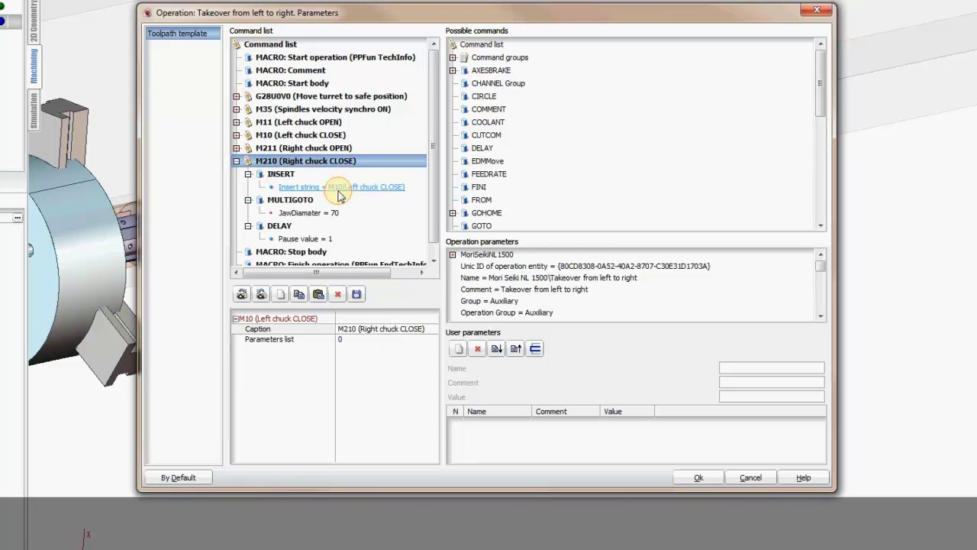
pyautogui.click(335, 187)
pyautogui.click(343, 318)
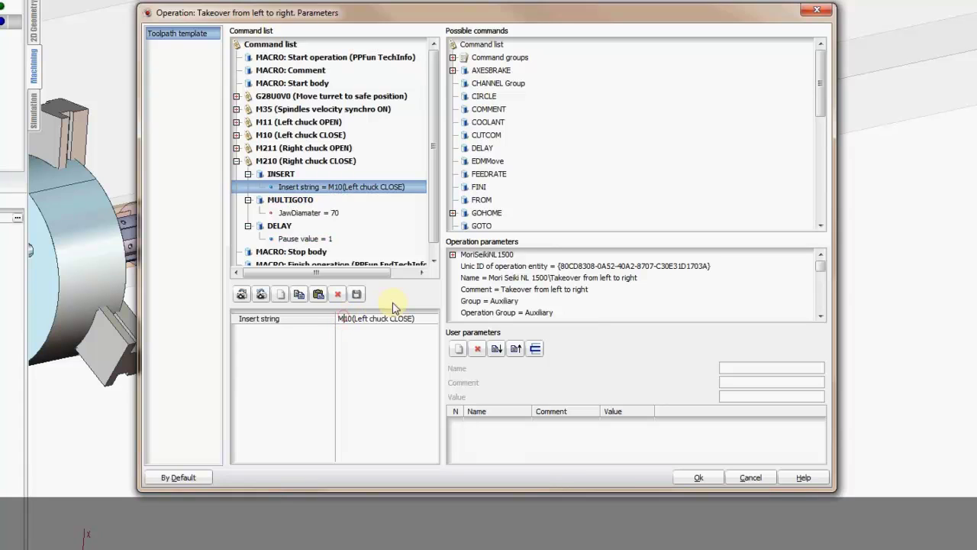
pyautogui.write('2')
pyautogui.press('Return')
pyautogui.click(372, 319)
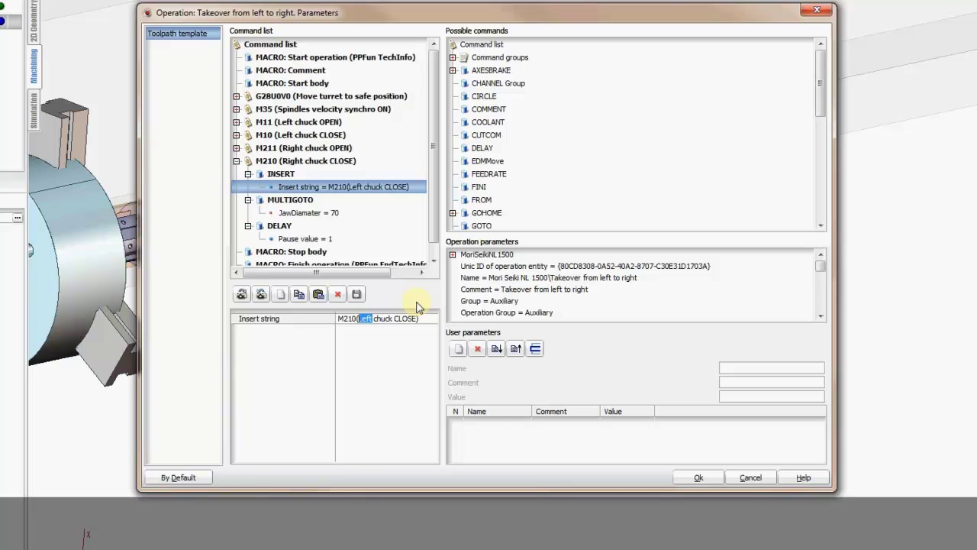
pyautogui.write('Right')
pyautogui.press('Return')
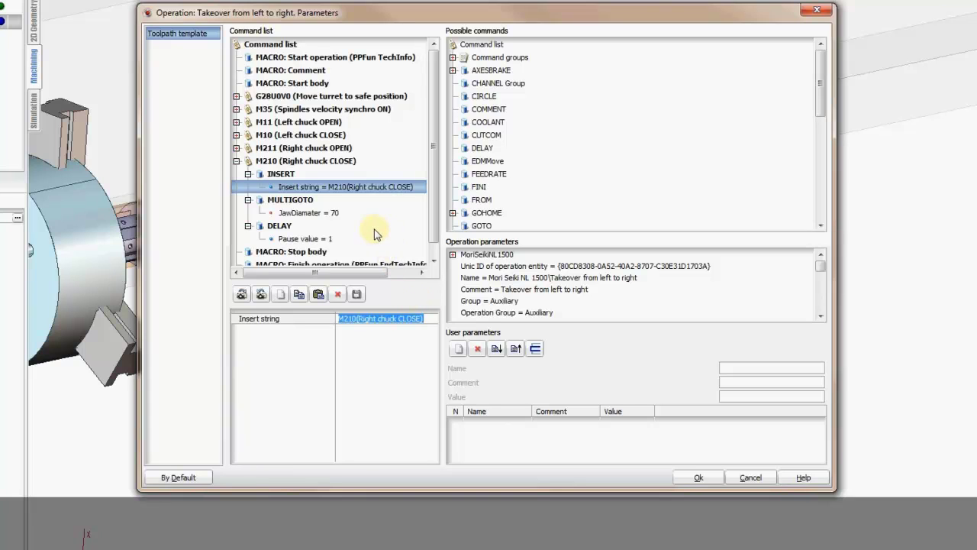
# - Switch the M210 group's MULTIGOTO axis to Jaw diamater 2 and accept the operation parameters
pyautogui.click(327, 213)
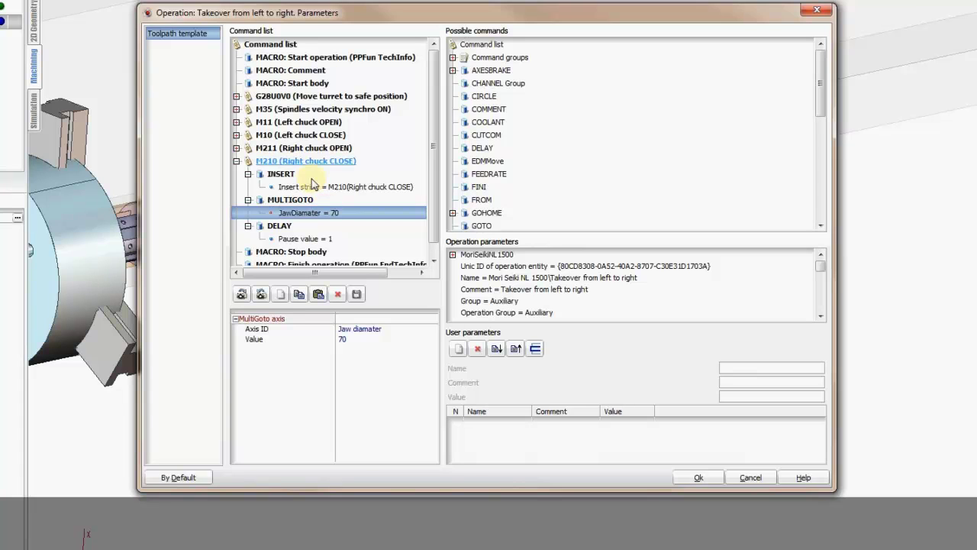
pyautogui.click(364, 330)
pyautogui.click(364, 331)
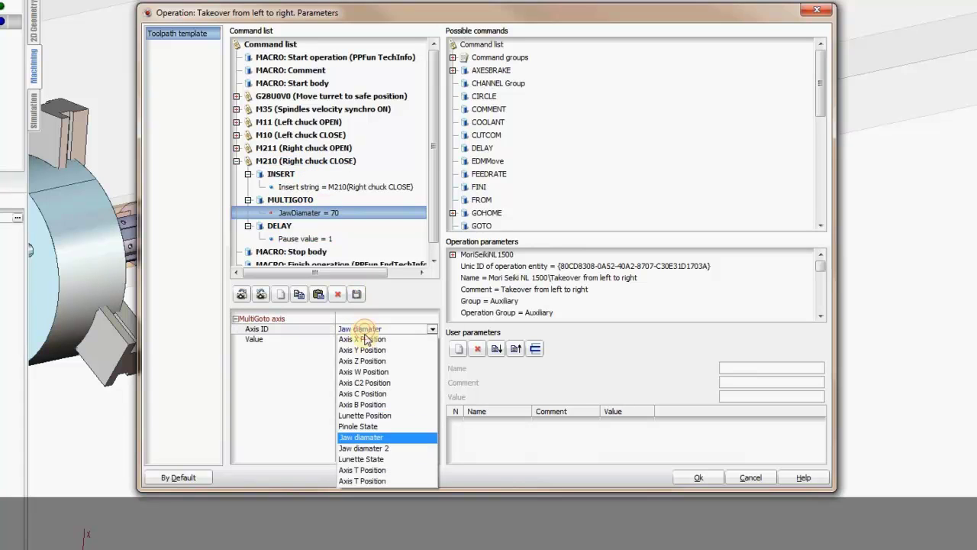
pyautogui.click(379, 447)
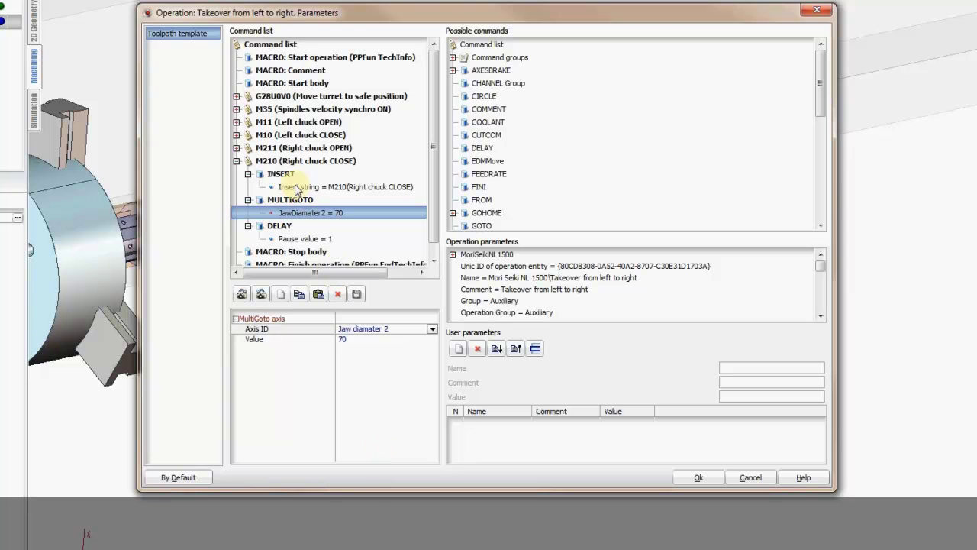
pyautogui.click(284, 161)
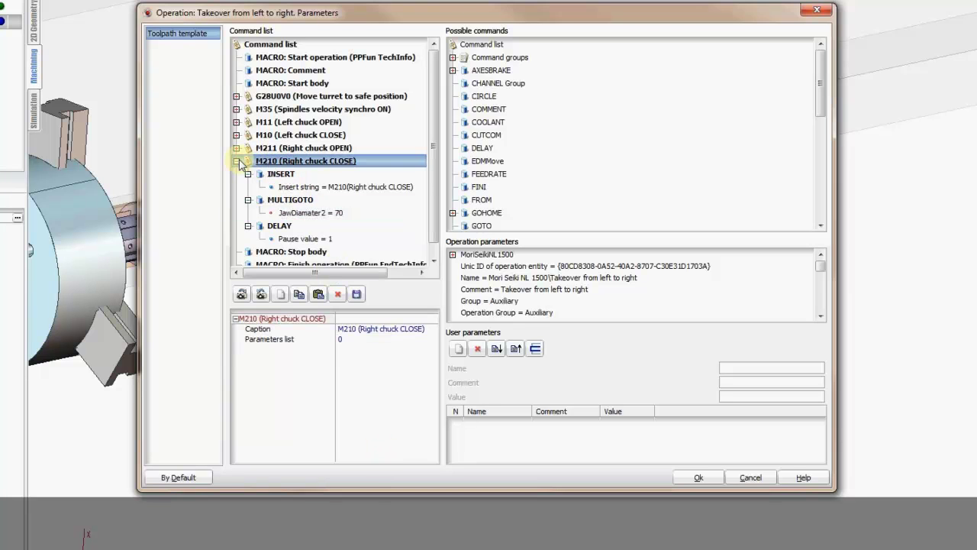
pyautogui.click(238, 162)
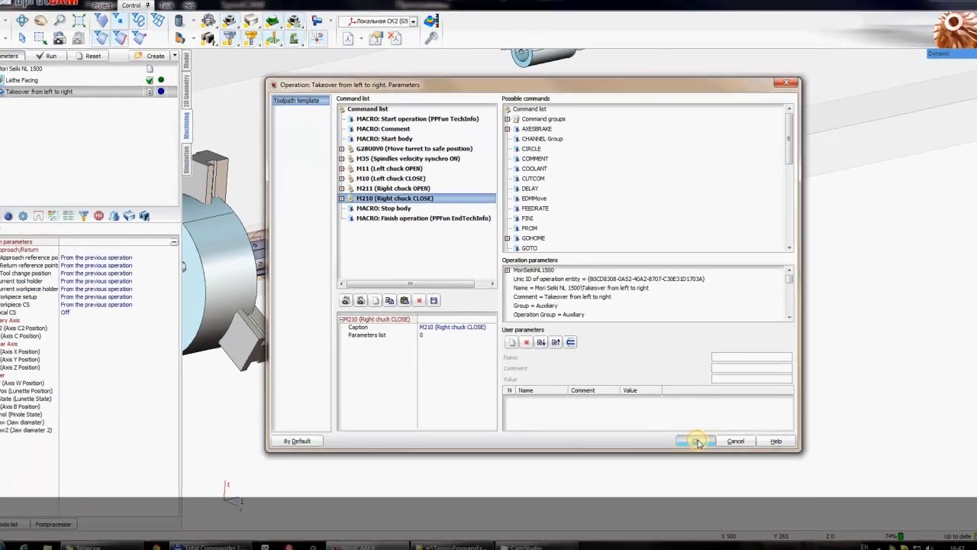
pyautogui.click(698, 470)
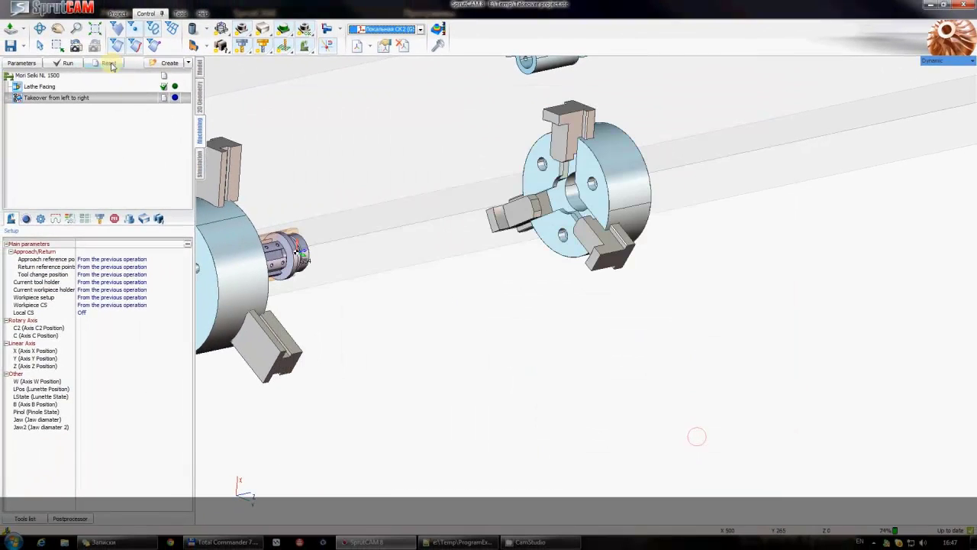
# - Check the M211 right chuck opening and M210 right chuck closing commands of the takeover operation in the simulation
pyautogui.click(198, 158)
pyautogui.click(21, 112)
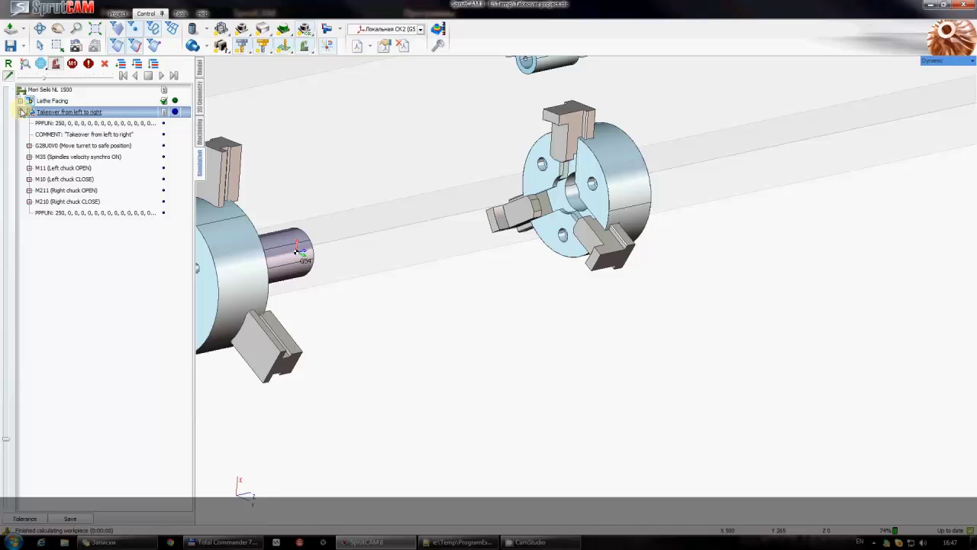
pyautogui.click(47, 191)
pyautogui.click(29, 190)
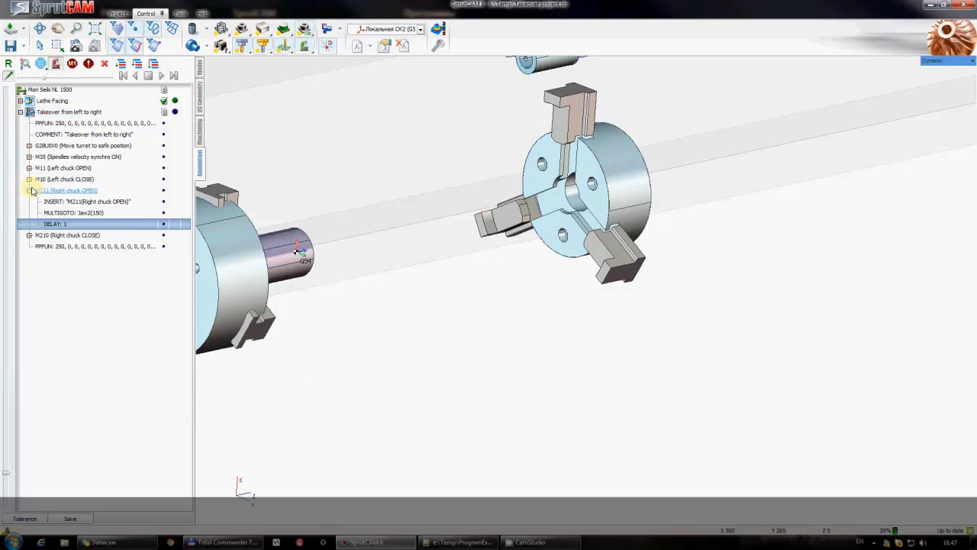
pyautogui.click(29, 235)
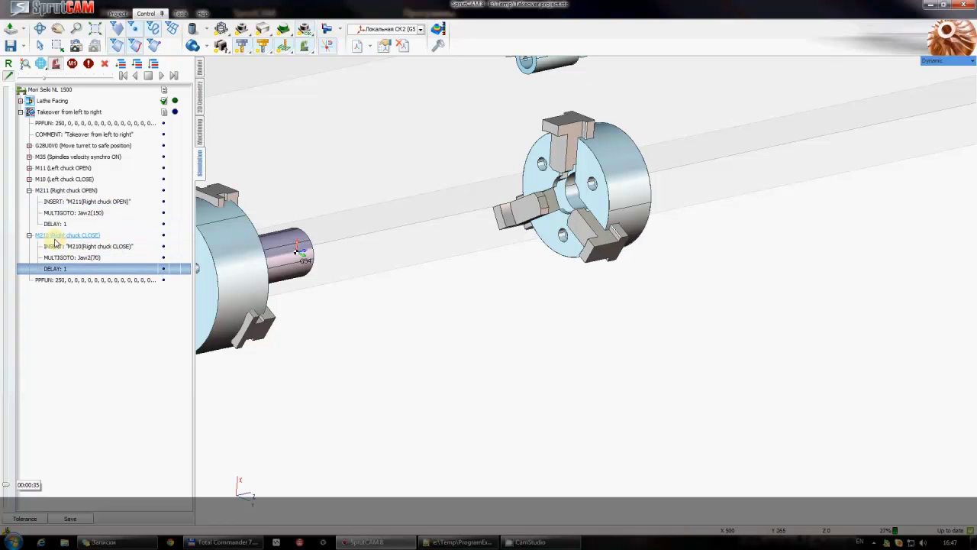
# - Save the M210 (Right chuck CLOSE) command group to an external file named M210__Right_chuck_CLOSE_ in E:\Temp
pyautogui.click(198, 136)
pyautogui.click(25, 66)
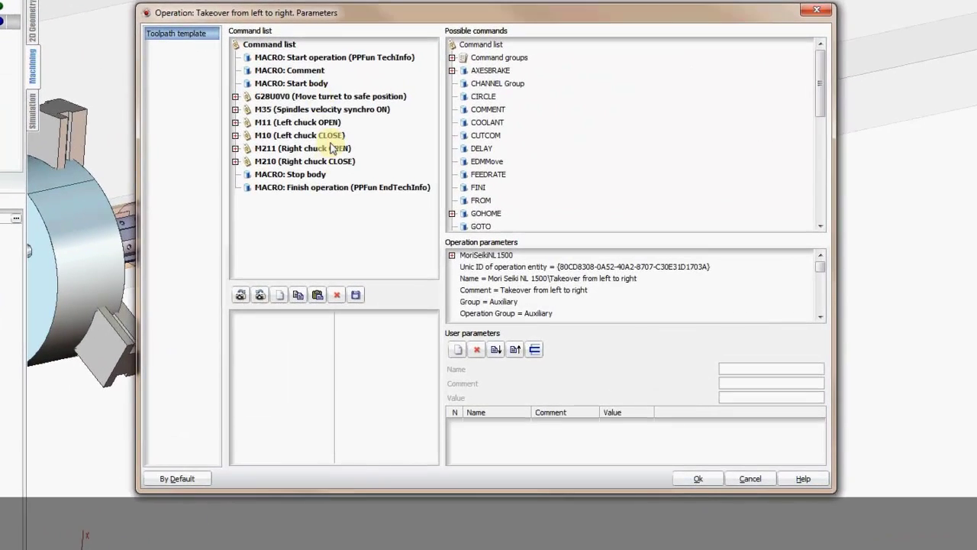
pyautogui.click(420, 201)
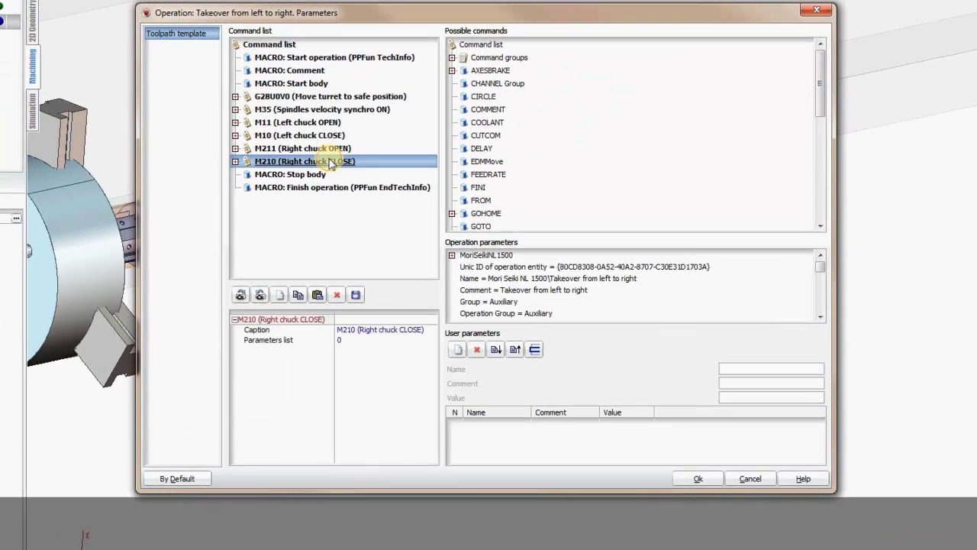
pyautogui.click(452, 57)
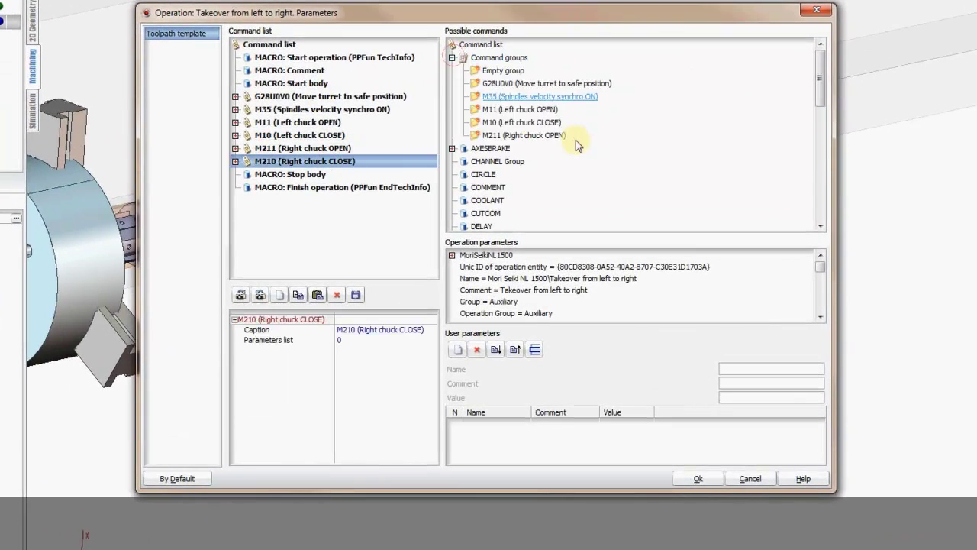
pyautogui.click(357, 296)
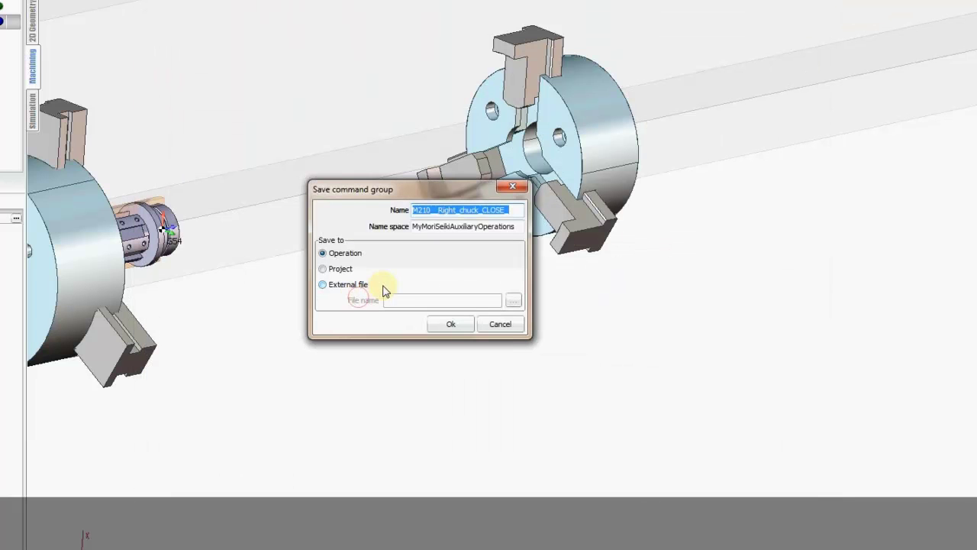
pyautogui.click(363, 286)
pyautogui.click(513, 303)
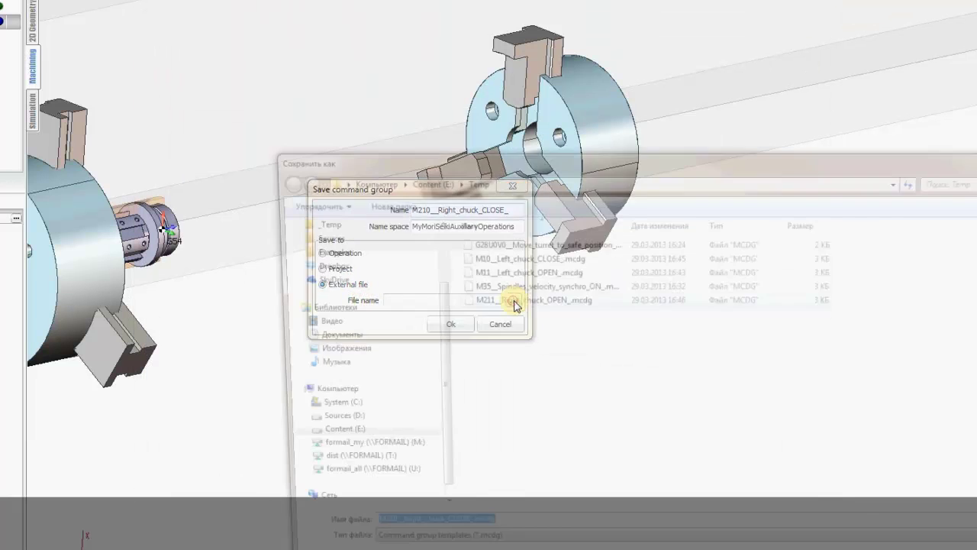
pyautogui.click(862, 507)
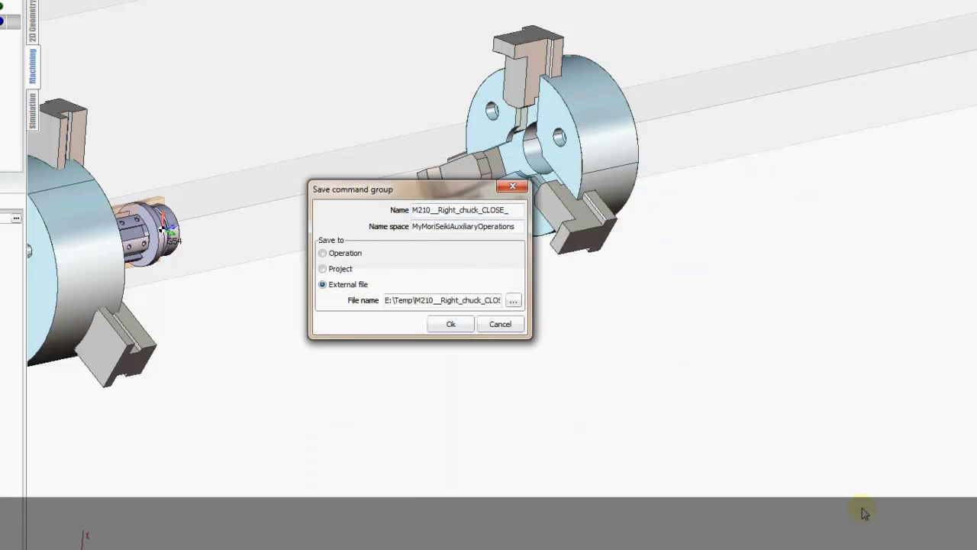
pyautogui.click(458, 325)
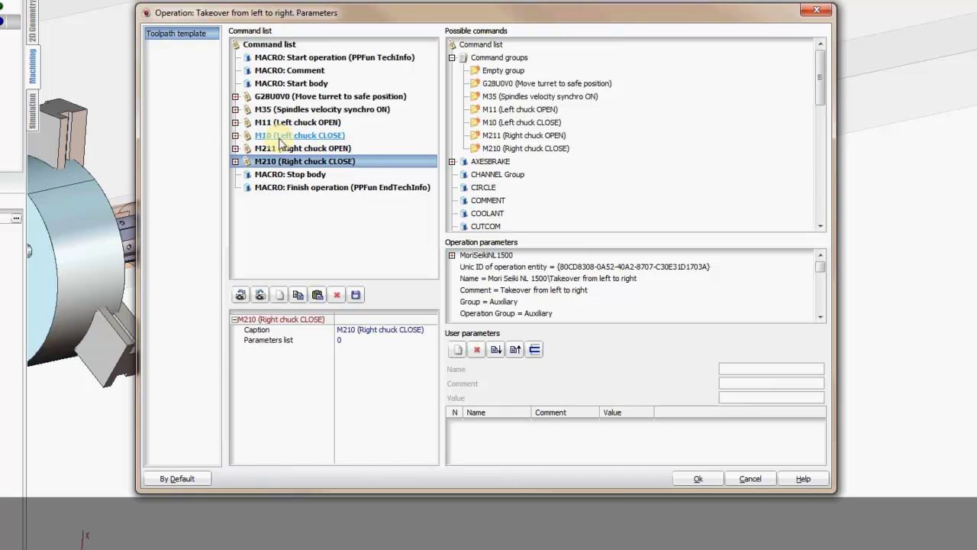
# - Accept the takeover operation's parameters and save the project
pyautogui.click(682, 477)
pyautogui.click(11, 46)
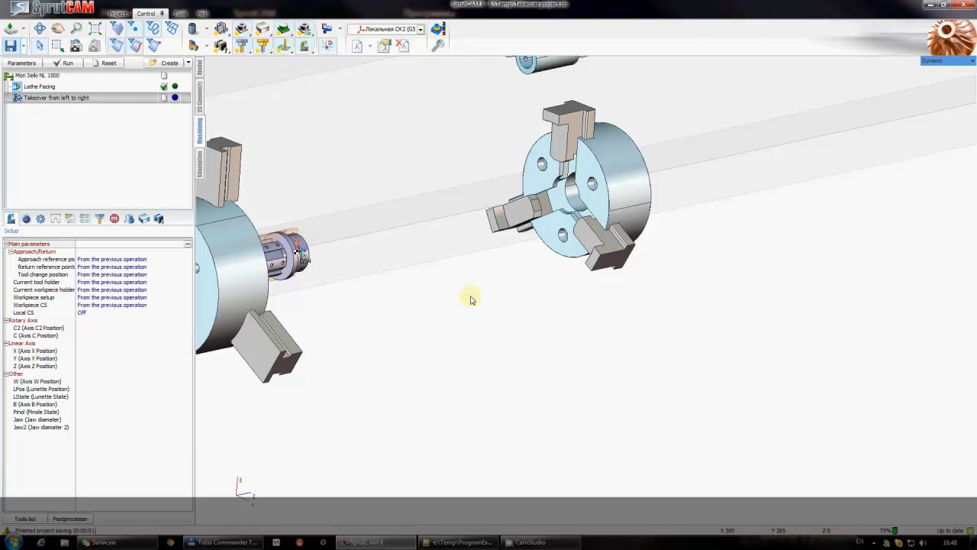
# - Switch to ProgramExample.txt in Notepad++ and examine the M211 right chuck OPEN command and its delay
pyautogui.click(457, 542)
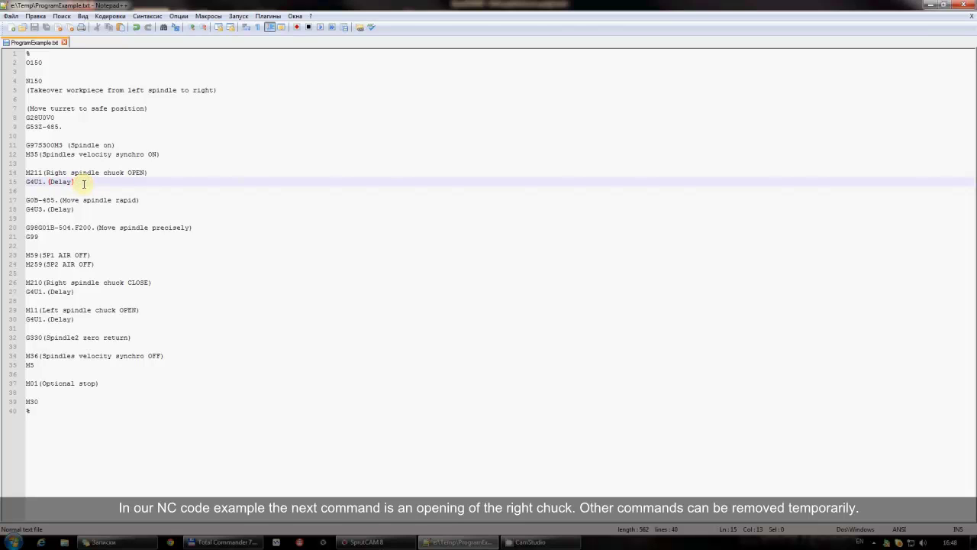
pyautogui.moveTo(84, 184); pyautogui.dragTo(31, 174)
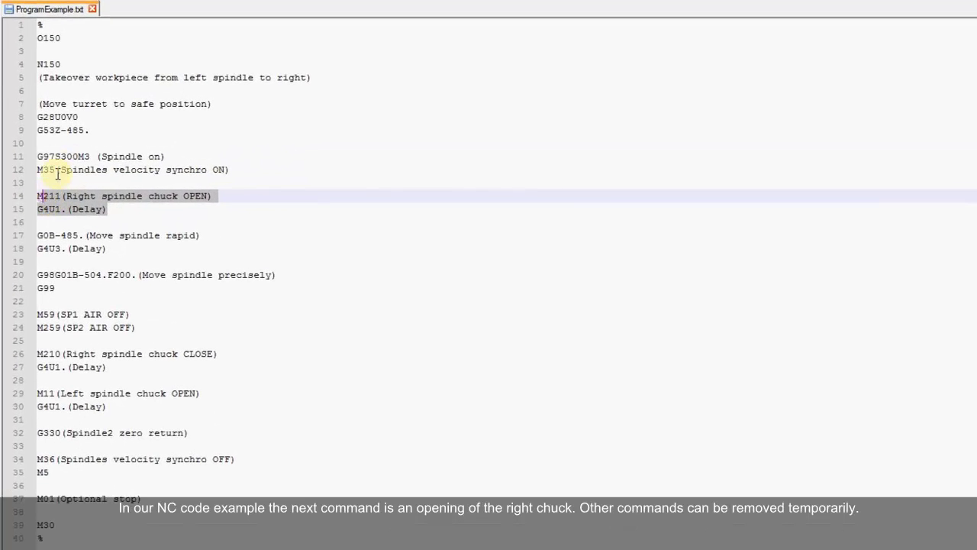
pyautogui.click(58, 167)
pyautogui.click(76, 196)
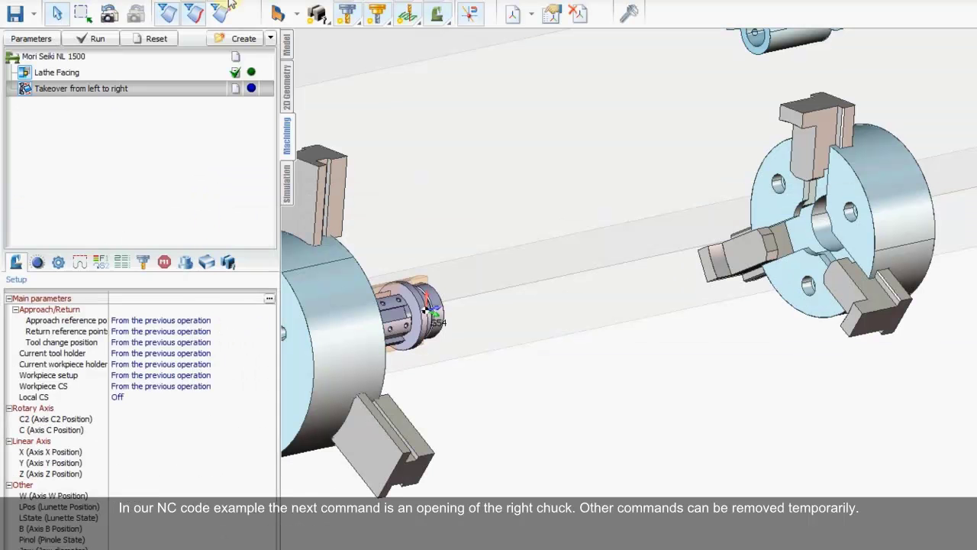
# - In SprutCAM, delete the M210, M10 and M11 groups from the takeover operation's command list and accept the parameters
pyautogui.click(30, 38)
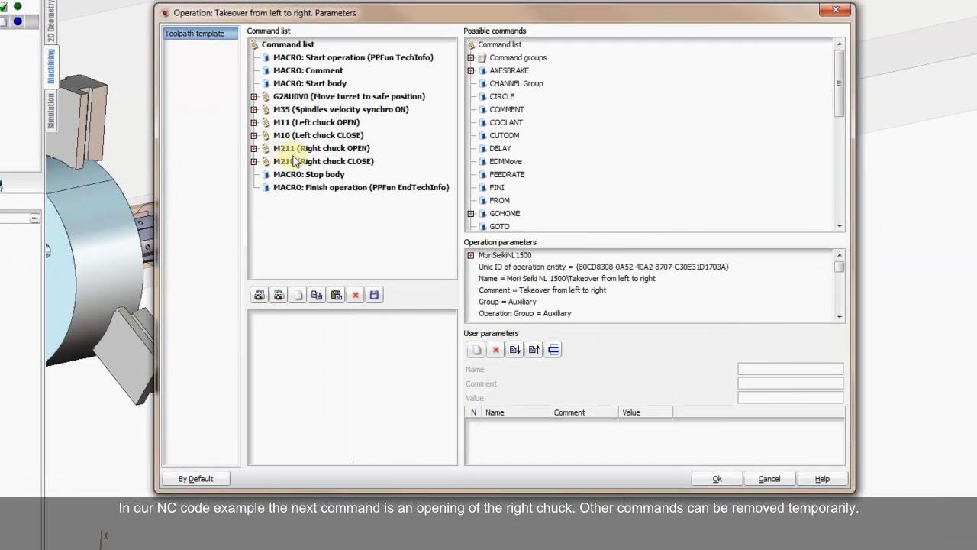
pyautogui.click(298, 163)
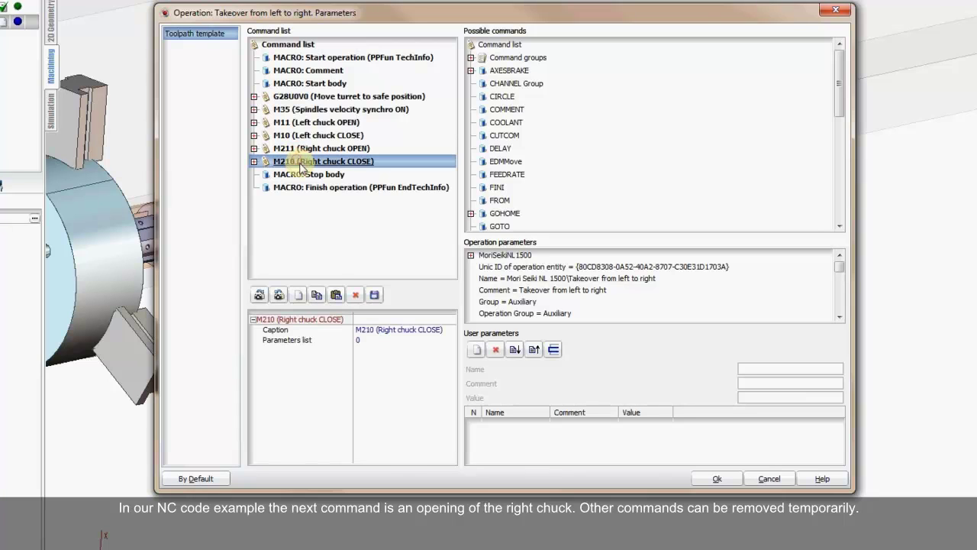
pyautogui.click(359, 297)
pyautogui.click(324, 135)
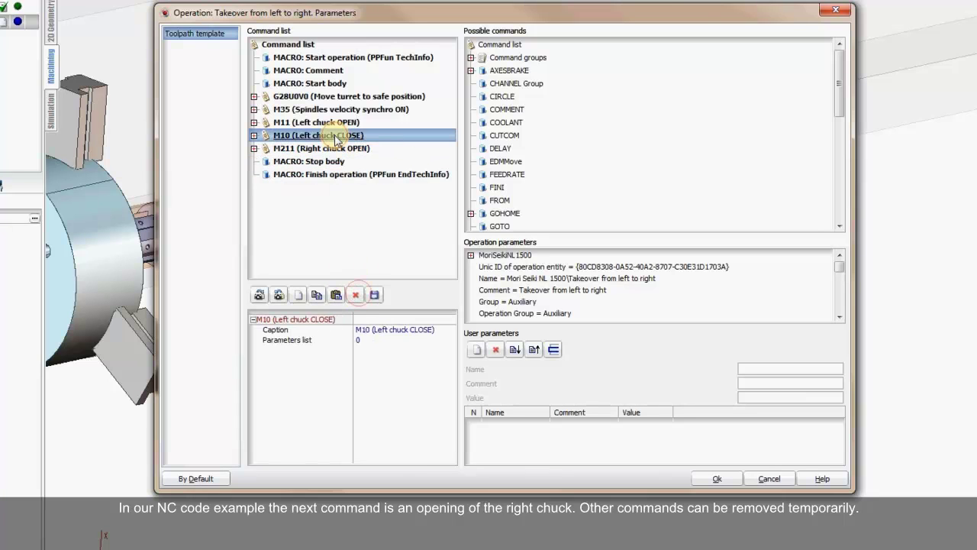
pyautogui.click(354, 297)
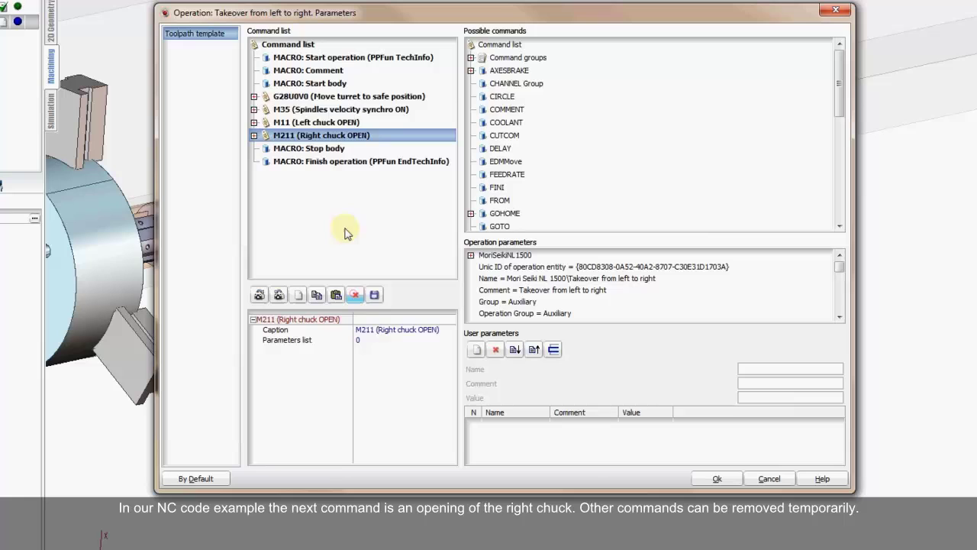
pyautogui.click(327, 122)
pyautogui.click(355, 295)
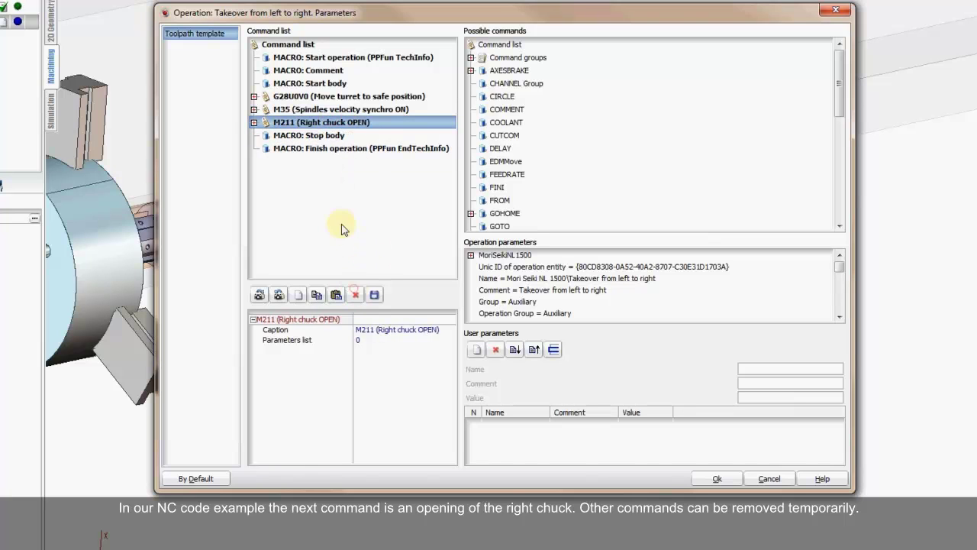
pyautogui.click(717, 479)
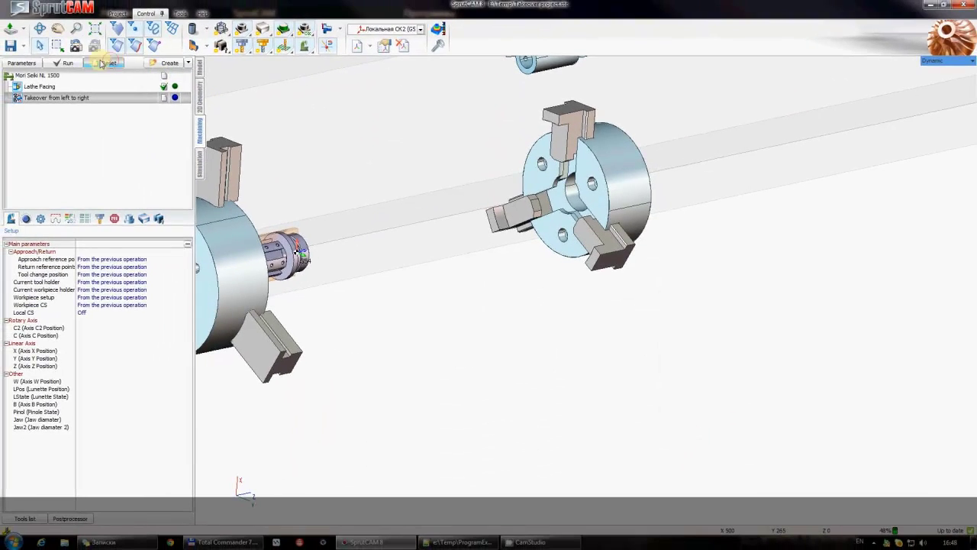
# - Reset and recalculate the takeover operation, then simulate it in front view and check its command list
pyautogui.click(103, 64)
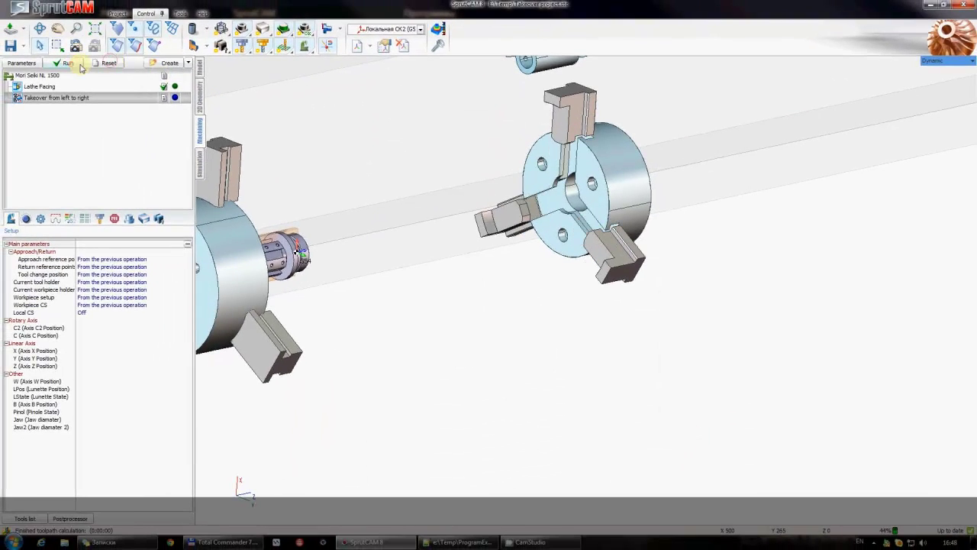
pyautogui.scroll(-3, 676, 283)
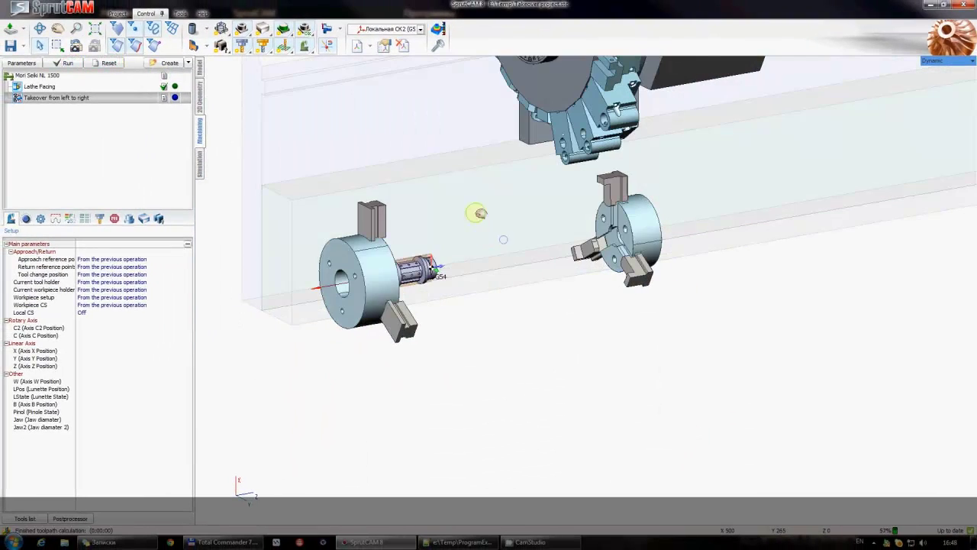
pyautogui.hotkey('ctrl', '1')
pyautogui.click(197, 162)
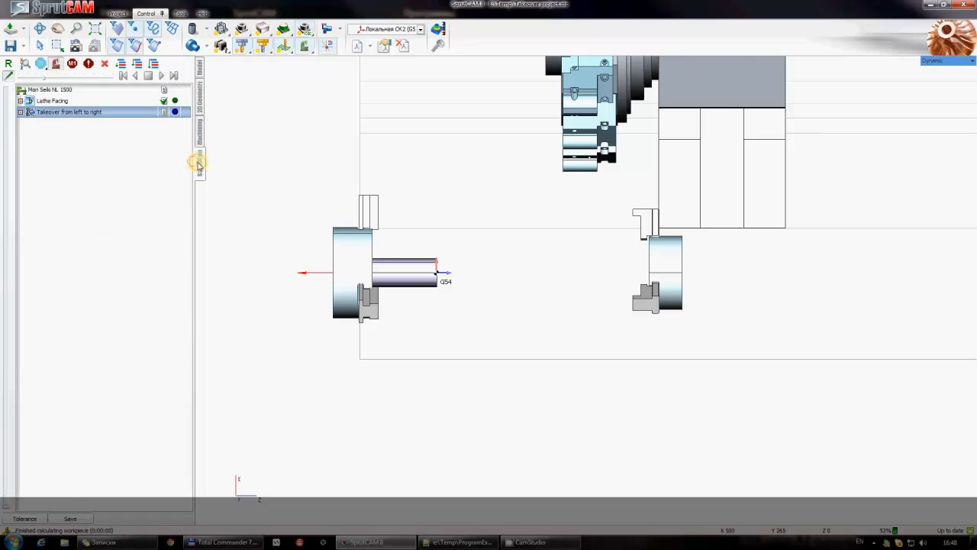
pyautogui.click(162, 75)
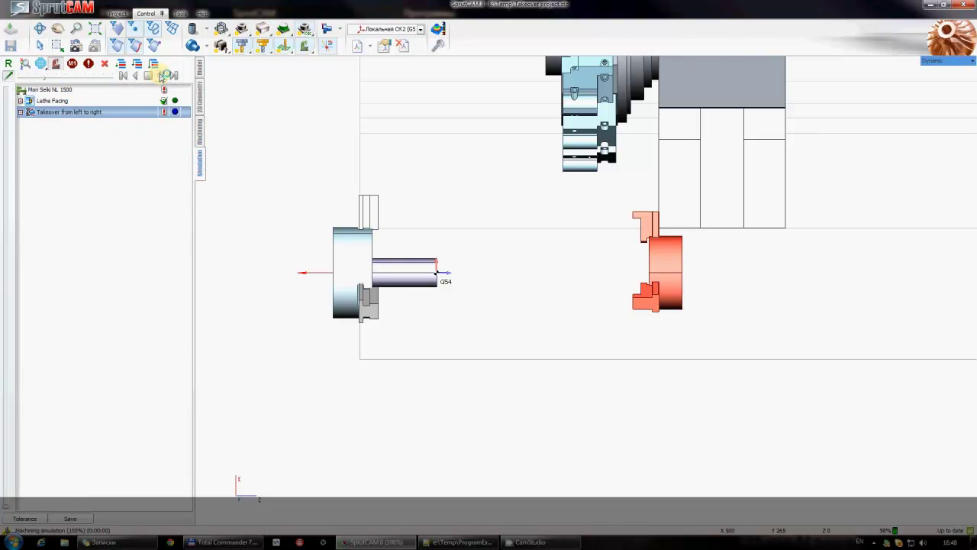
pyautogui.click(73, 113)
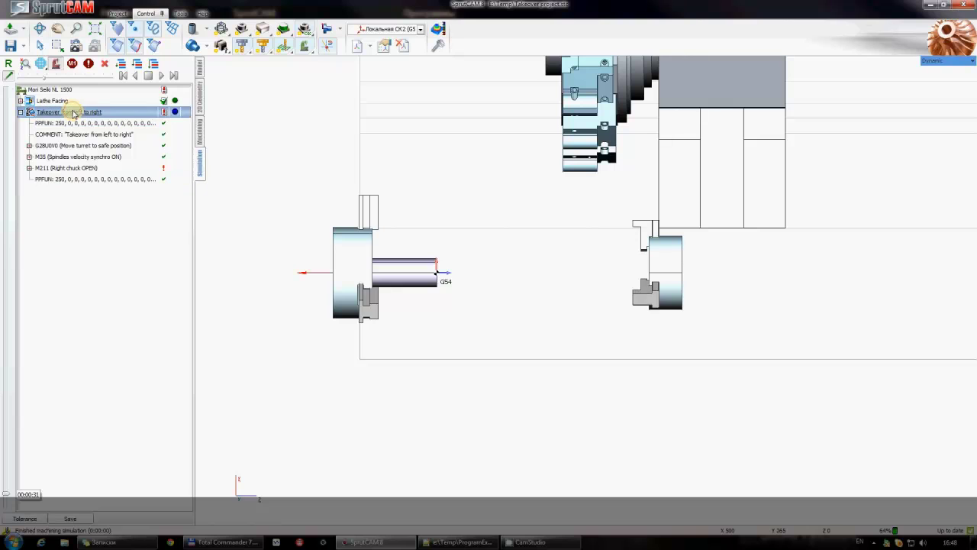
pyautogui.click(198, 137)
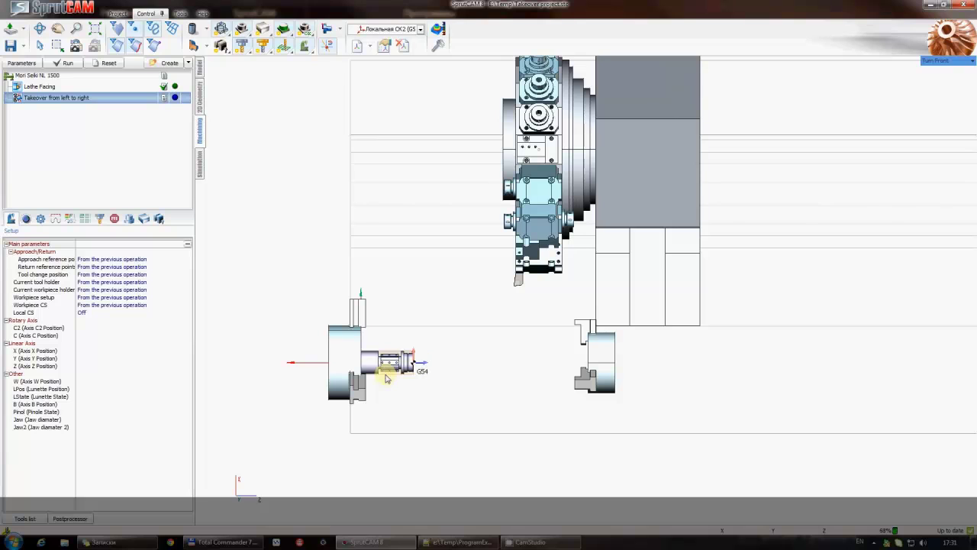
# - Switch to Notepad++ and examine the G0B-485. (Move spindle rapid) line of the NC program example
pyautogui.click(446, 544)
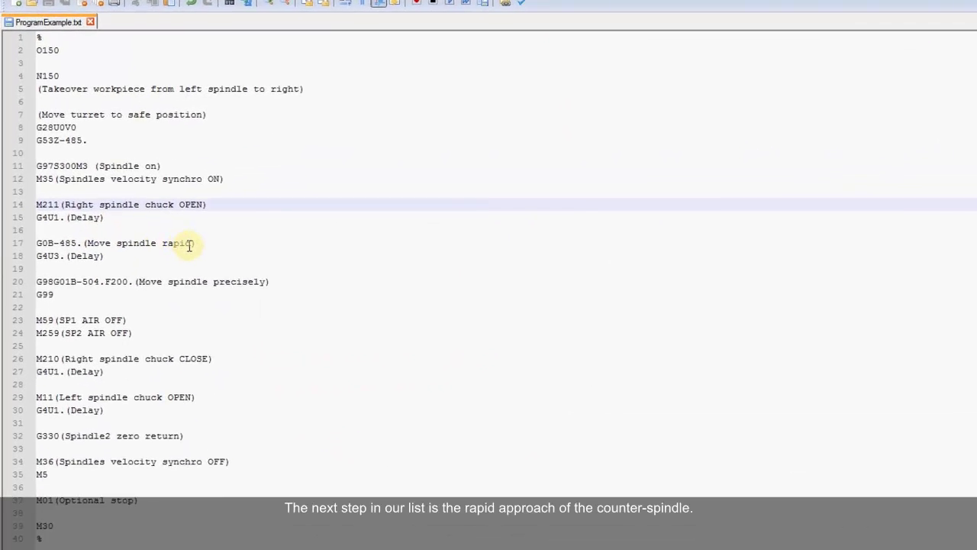
pyautogui.moveTo(192, 244); pyautogui.dragTo(87, 245)
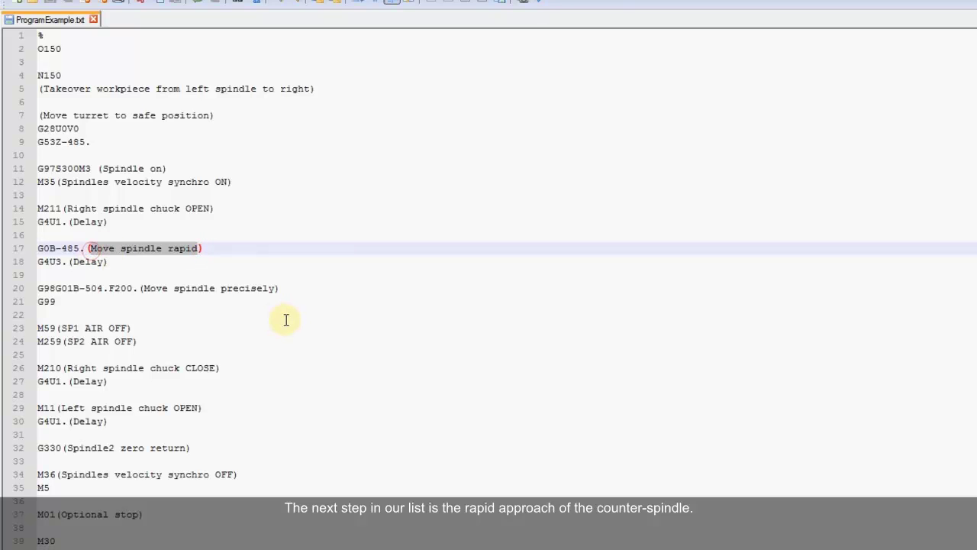
pyautogui.click(80, 249)
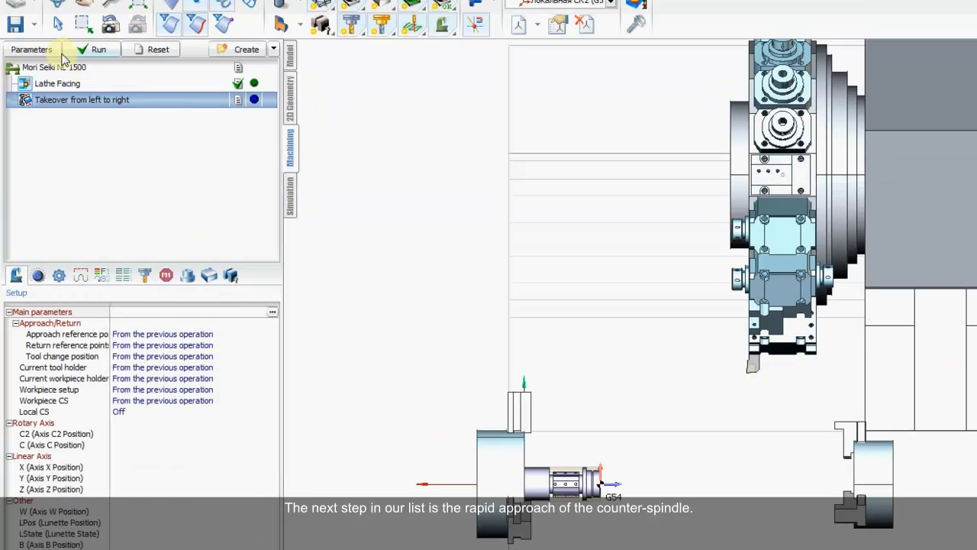
# - In the takeover operation's parameters, add an empty group after M211 and caption it G0 B_ (Move spindle rapid)
pyautogui.click(44, 49)
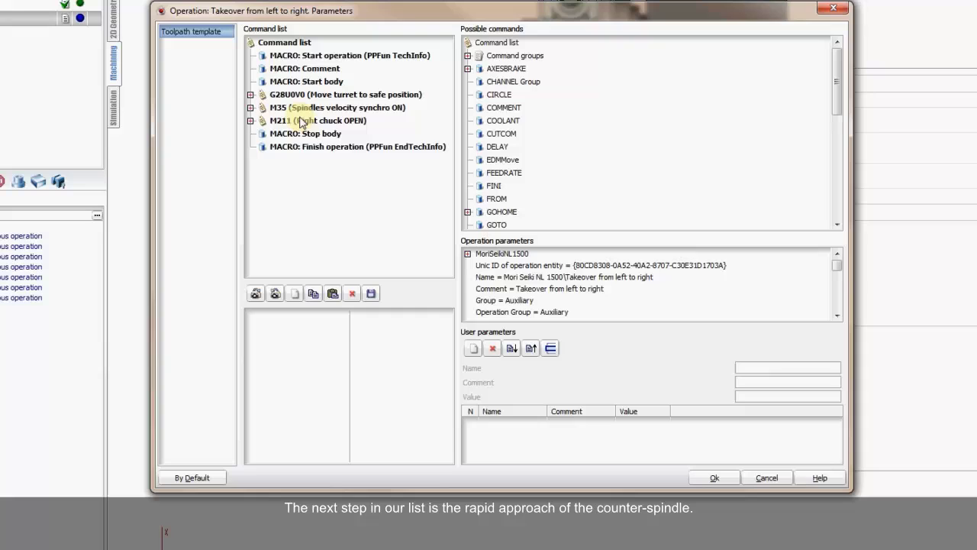
pyautogui.click(301, 120)
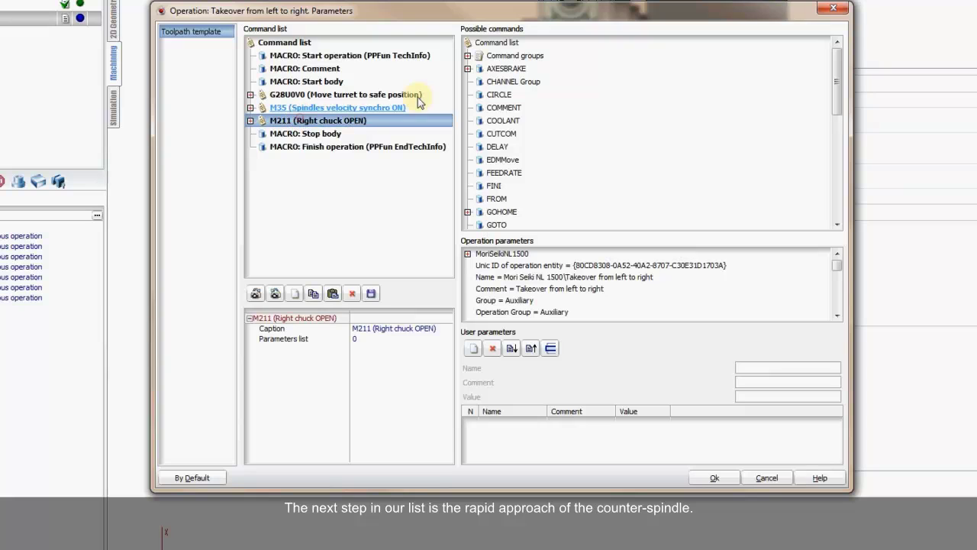
pyautogui.click(467, 56)
pyautogui.moveTo(489, 68); pyautogui.dragTo(345, 138)
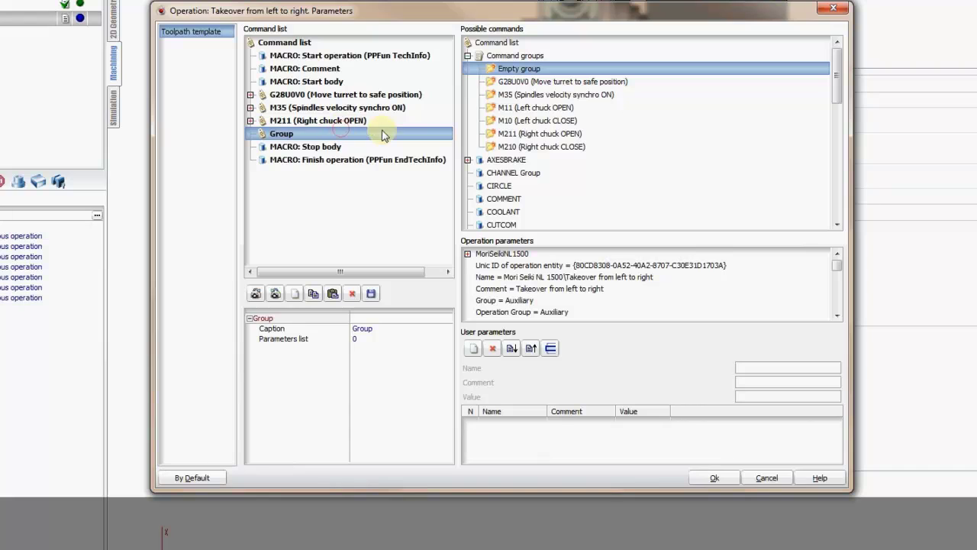
pyautogui.click(371, 329)
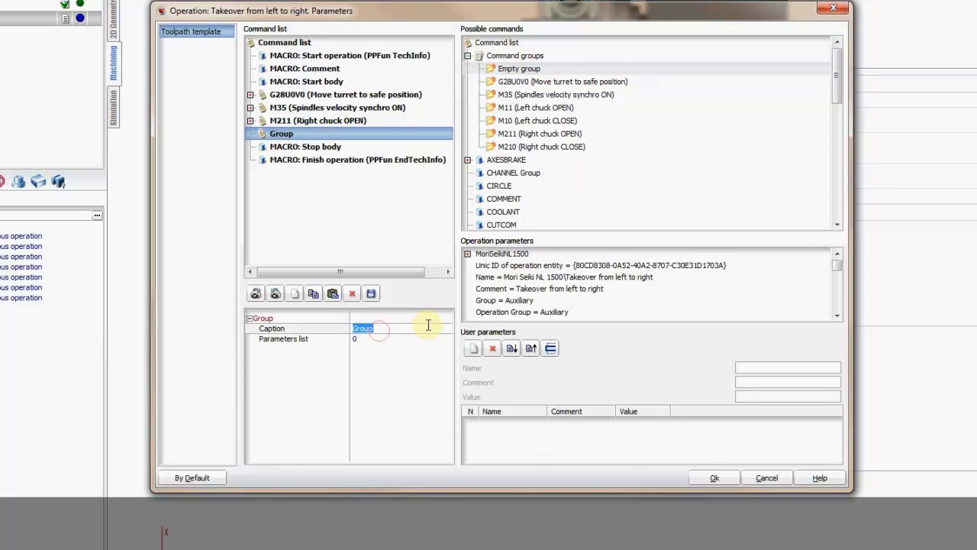
pyautogui.write('G0 B_ (')
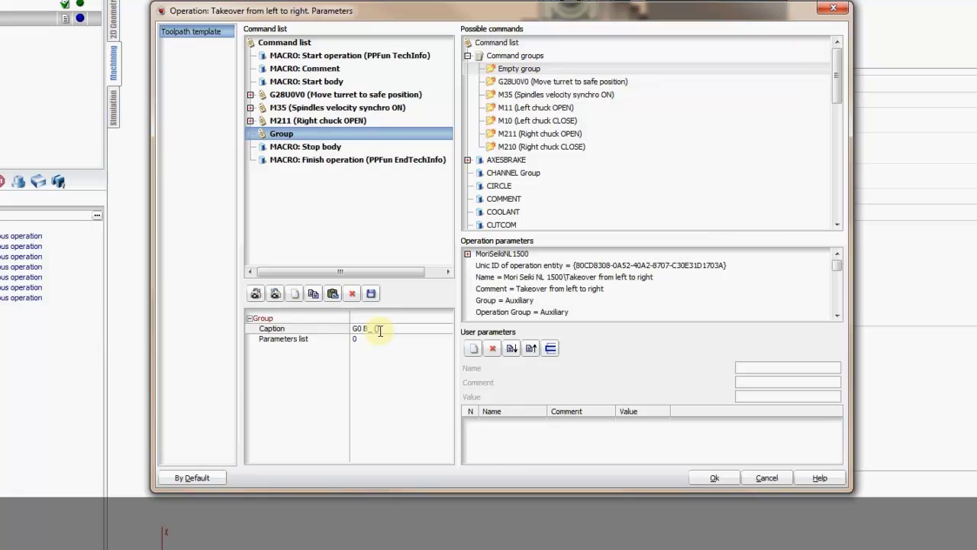
pyautogui.press('Return')
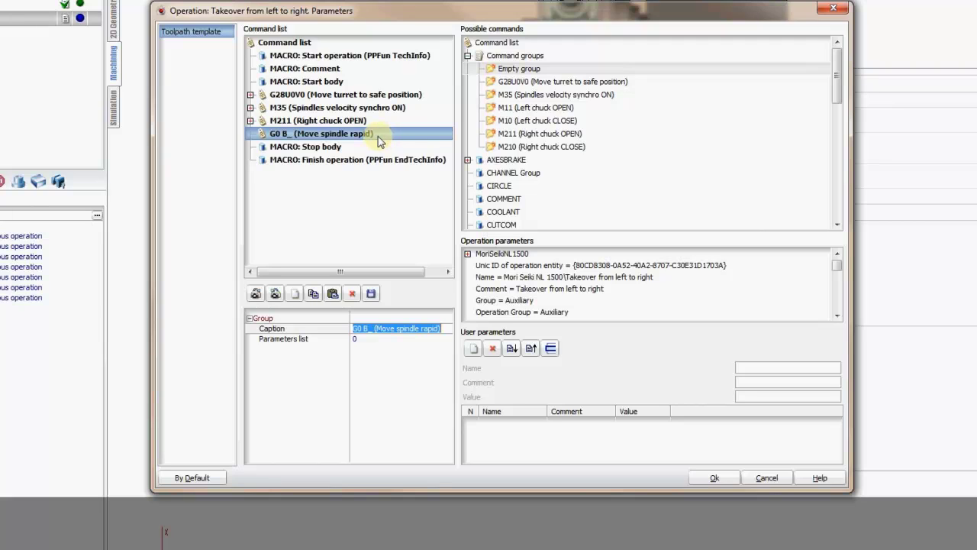
# - Add an INSERT command inside the G0 B_ (Move spindle rapid) group
pyautogui.click(502, 173)
pyautogui.scroll(-5, 505, 174)
pyautogui.scroll(-1, 510, 174)
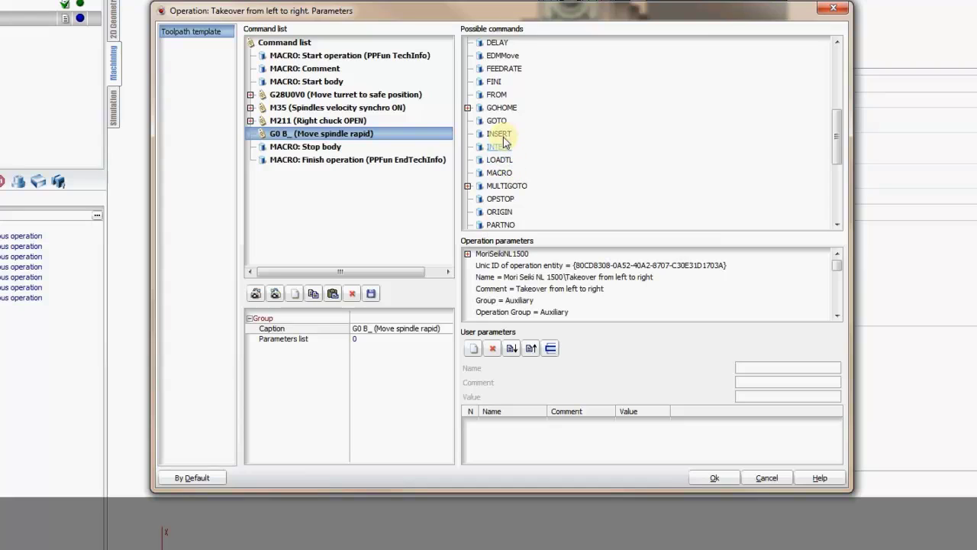
pyautogui.click(501, 135)
pyautogui.click(332, 137)
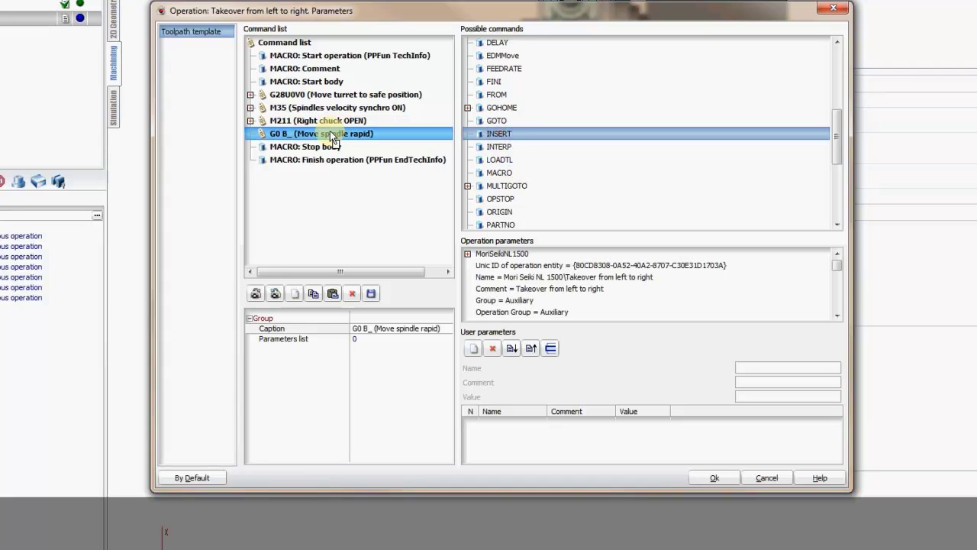
pyautogui.doubleClick(329, 134)
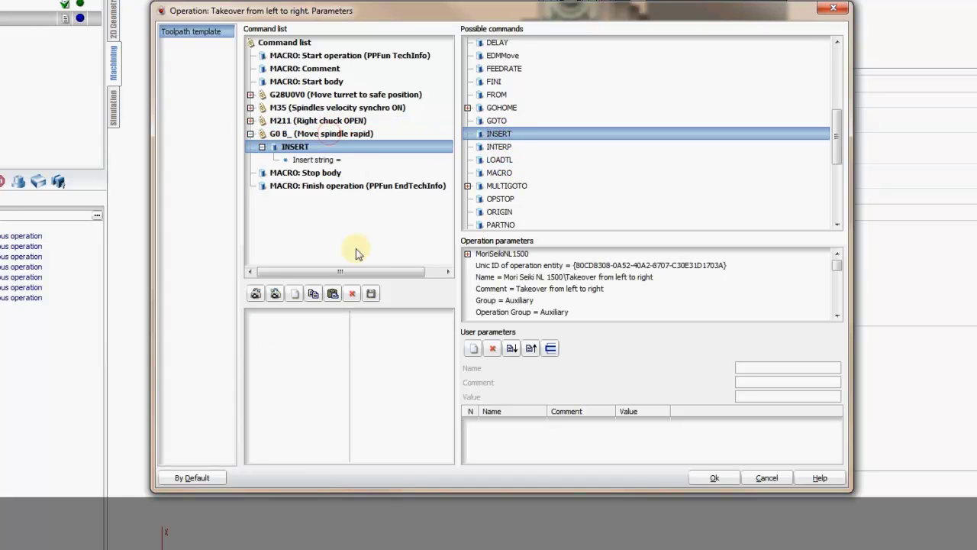
# - Set the INSERT command's string to G0B-400(Move spindle rapid)
pyautogui.click(319, 159)
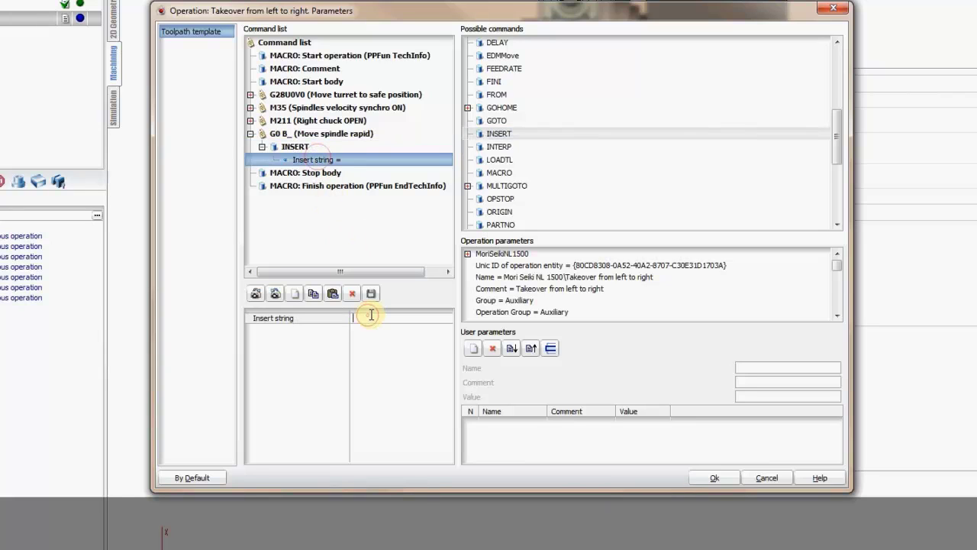
pyautogui.write('G0')
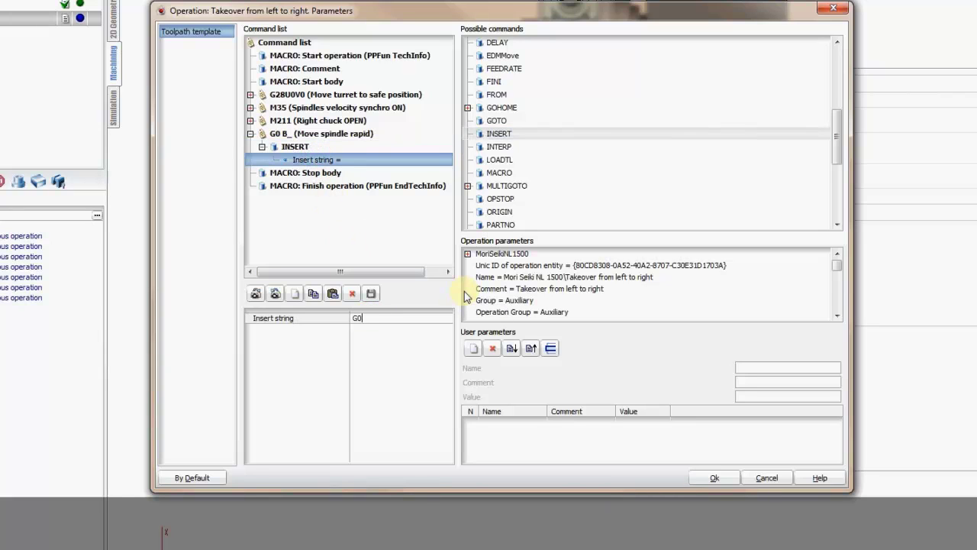
pyautogui.write('B')
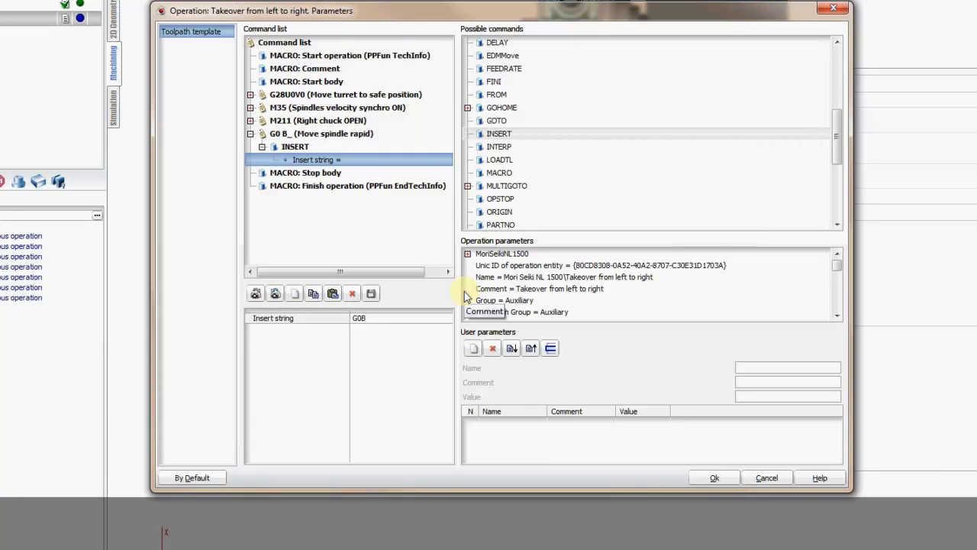
pyautogui.write('-400')
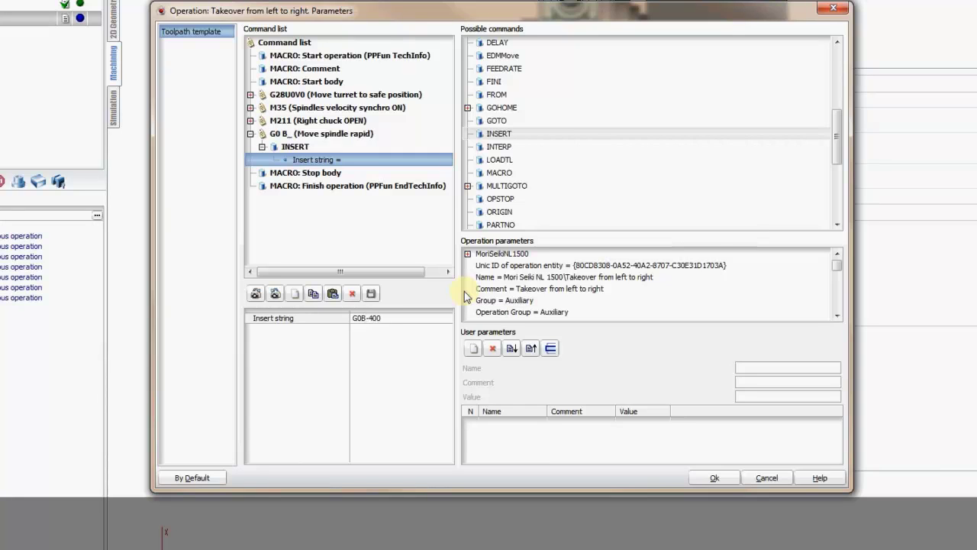
pyautogui.press('Return')
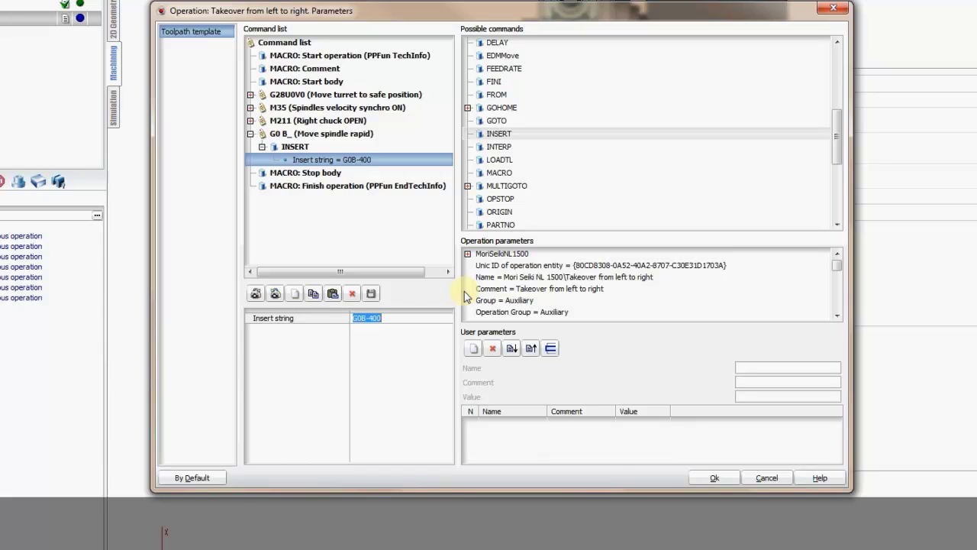
pyautogui.press('Escape')
pyautogui.write('(Move spindle rapid)')
pyautogui.press('Return')
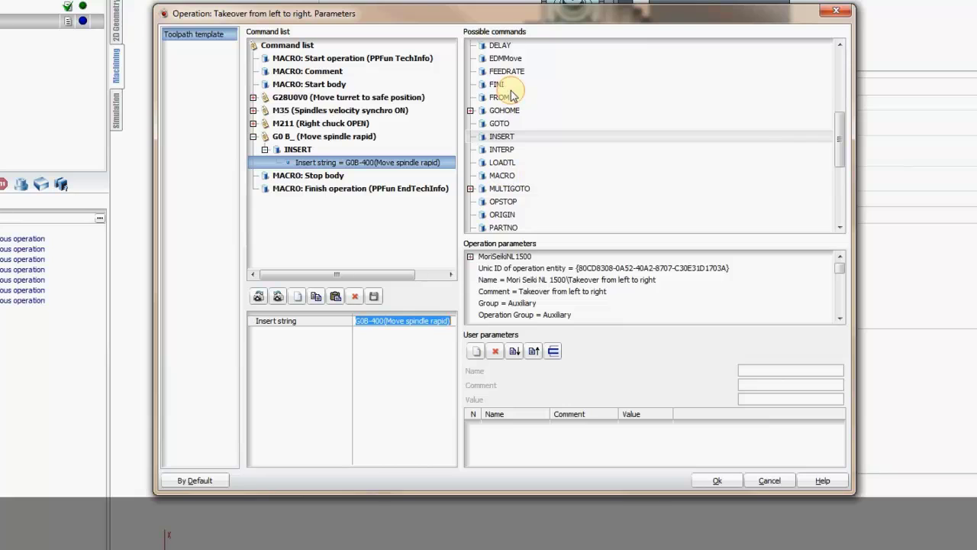
# - Add a DELAY command after INSERT in the G0 B_ (Move spindle rapid) group and set its pause value to 3
pyautogui.click(497, 45)
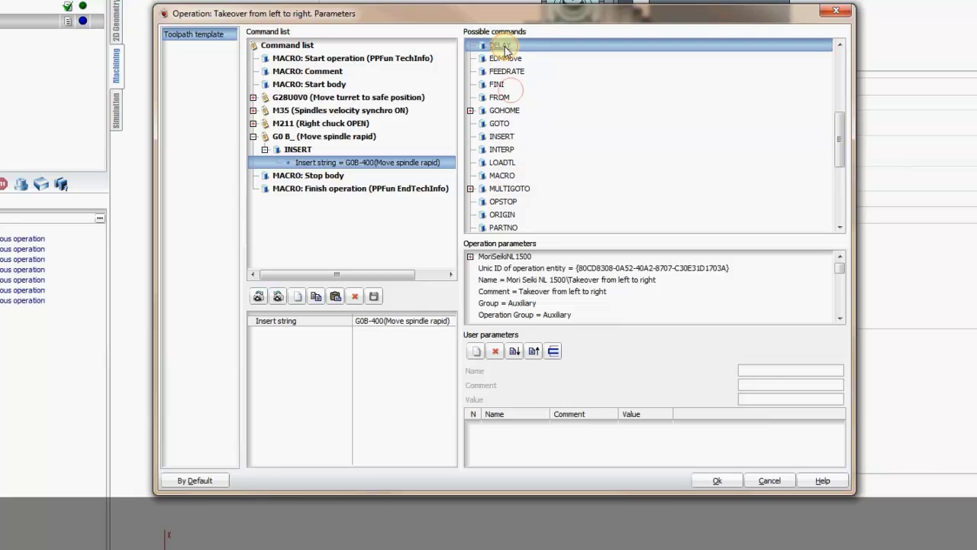
pyautogui.click(324, 163)
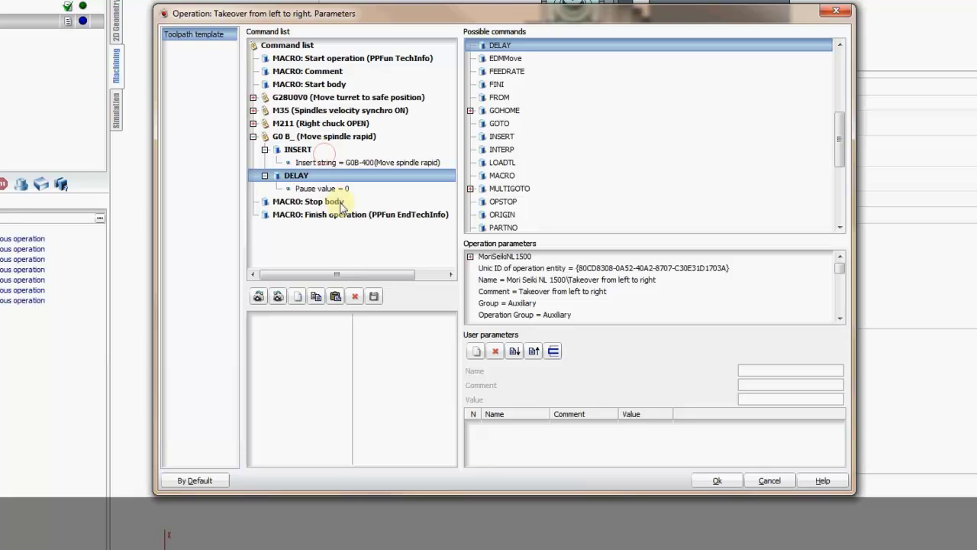
pyautogui.click(323, 189)
pyautogui.click(366, 320)
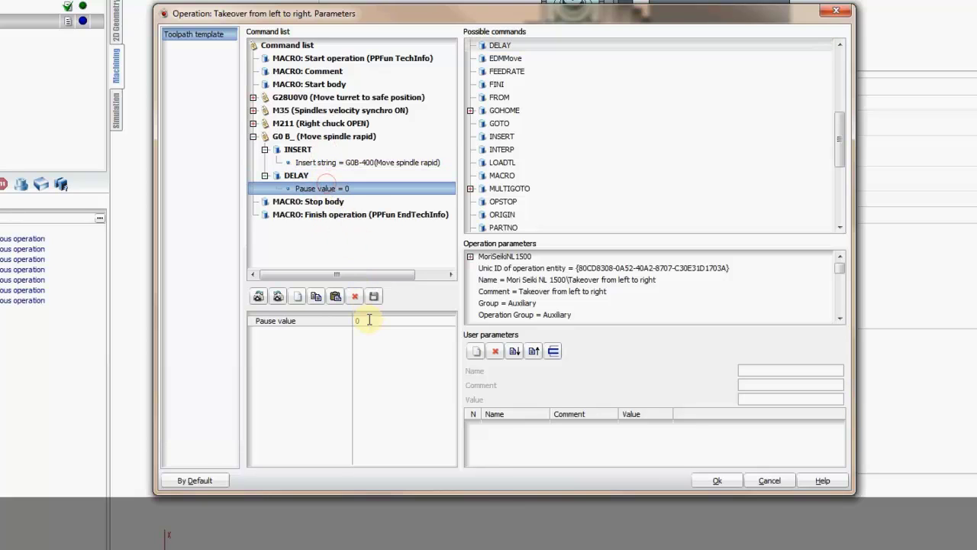
pyautogui.write('3')
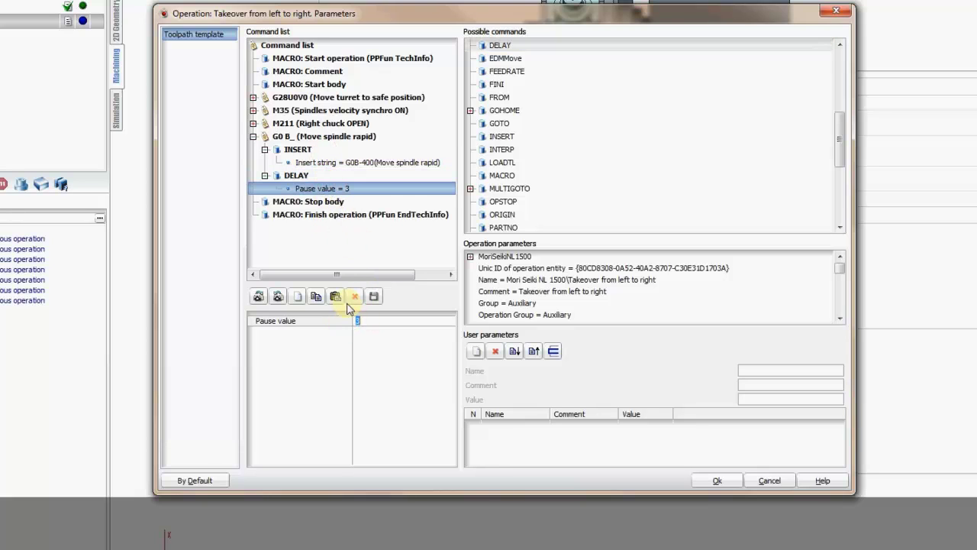
# - Add a MULTIGOTO command between INSERT and DELAY in the G0 B_ (Move spindle rapid) group
pyautogui.click(303, 149)
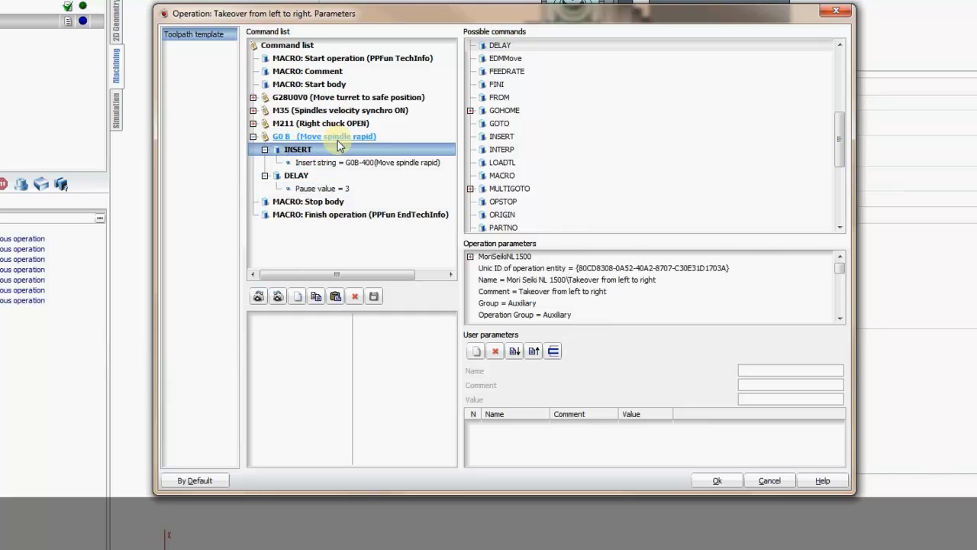
pyautogui.click(336, 137)
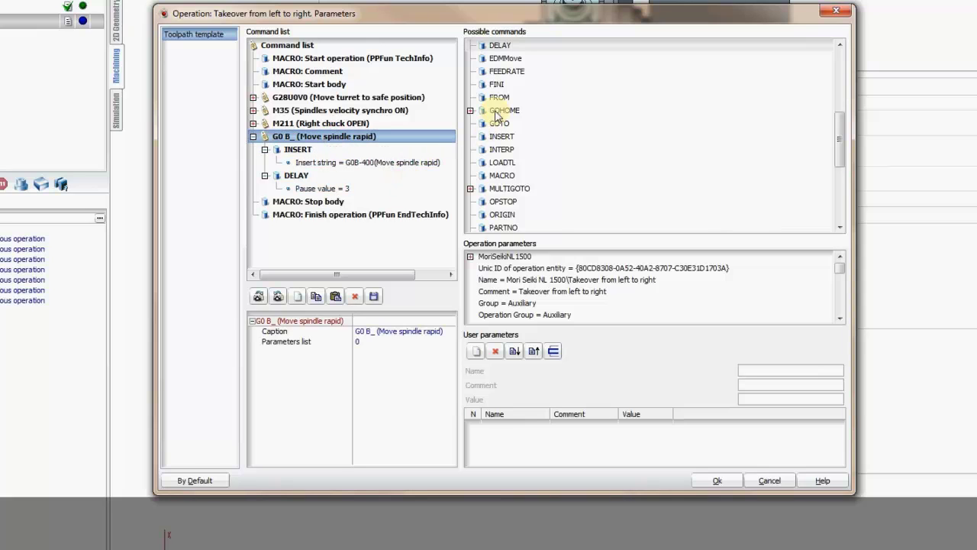
pyautogui.click(495, 74)
pyautogui.scroll(-1, 495, 79)
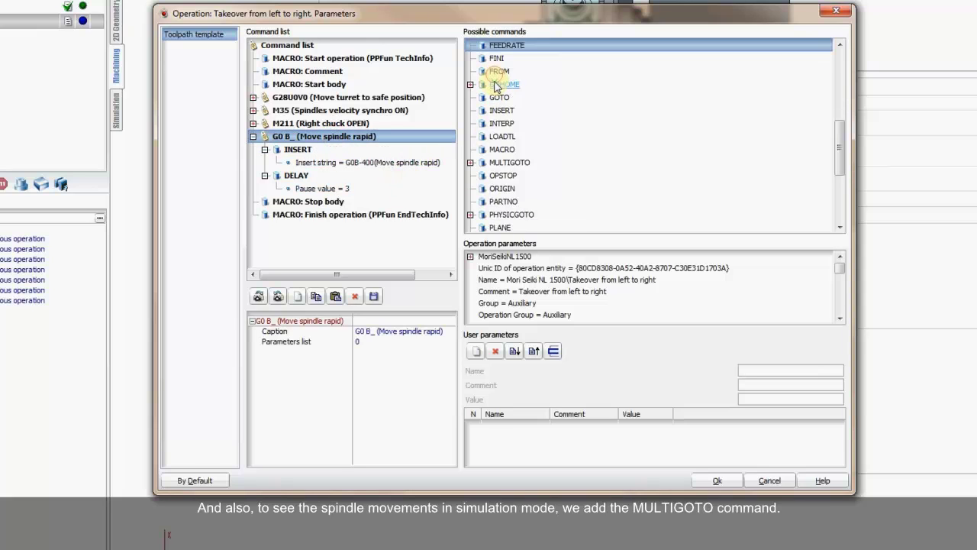
pyautogui.click(507, 163)
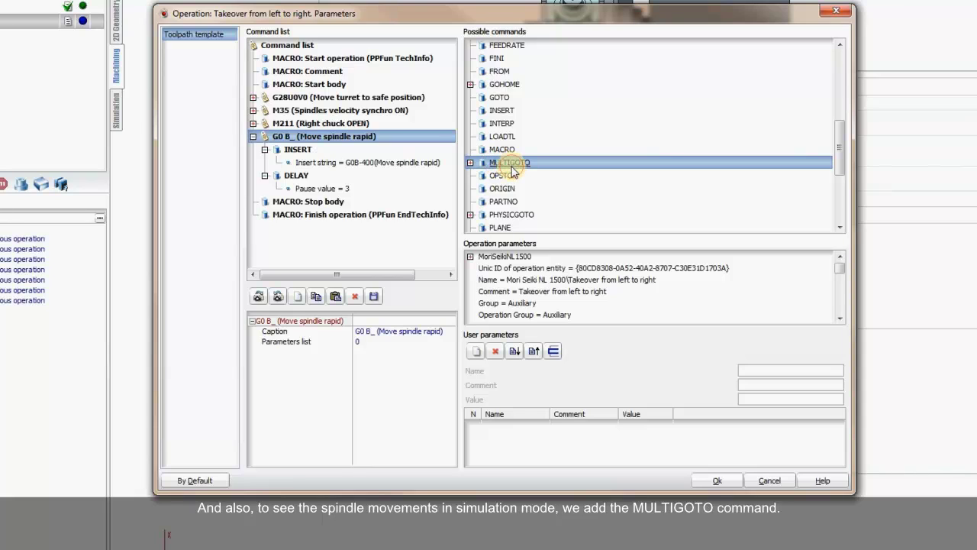
pyautogui.moveTo(506, 162); pyautogui.dragTo(313, 170)
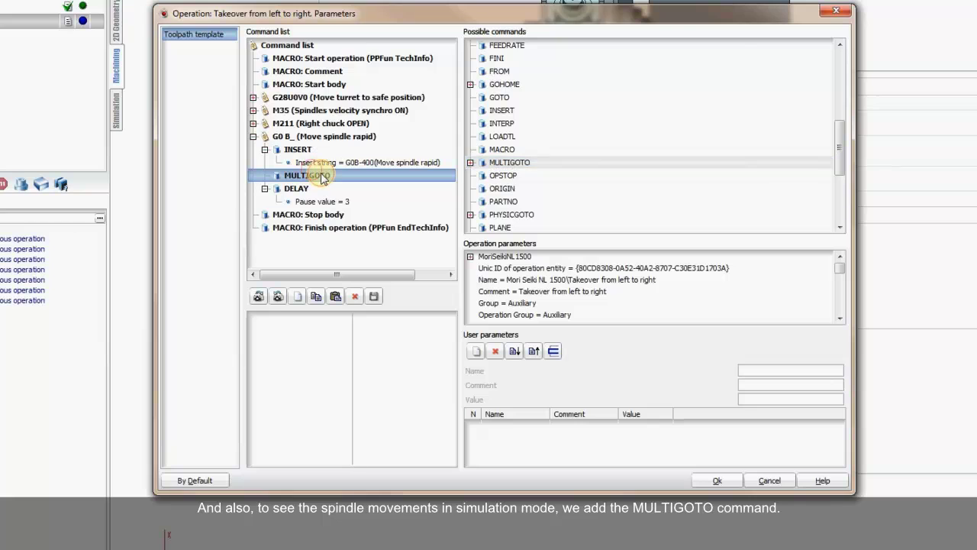
# - Add the Axis W Position to the MULTIGOTO command with a value of -400 and accept the operation parameters
pyautogui.click(470, 162)
pyautogui.click(539, 188)
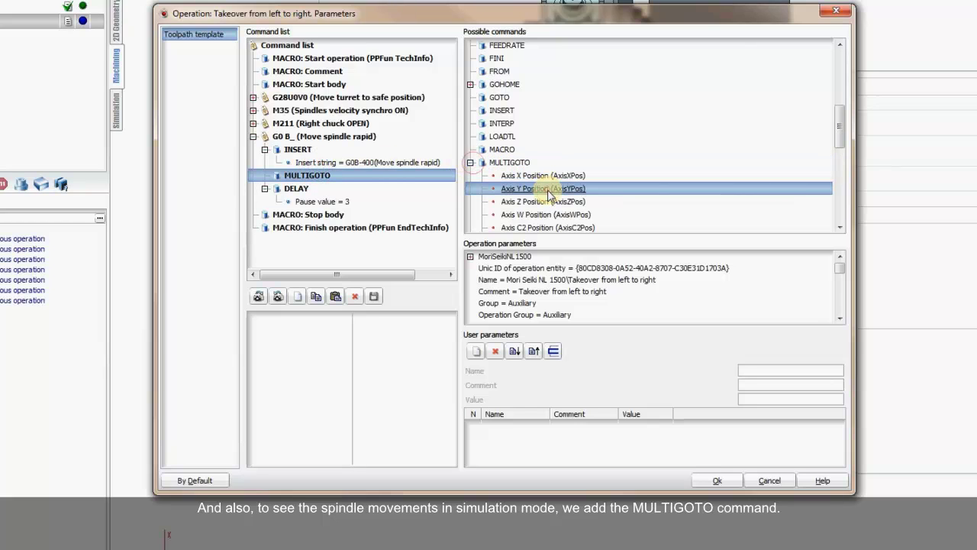
pyautogui.click(539, 192)
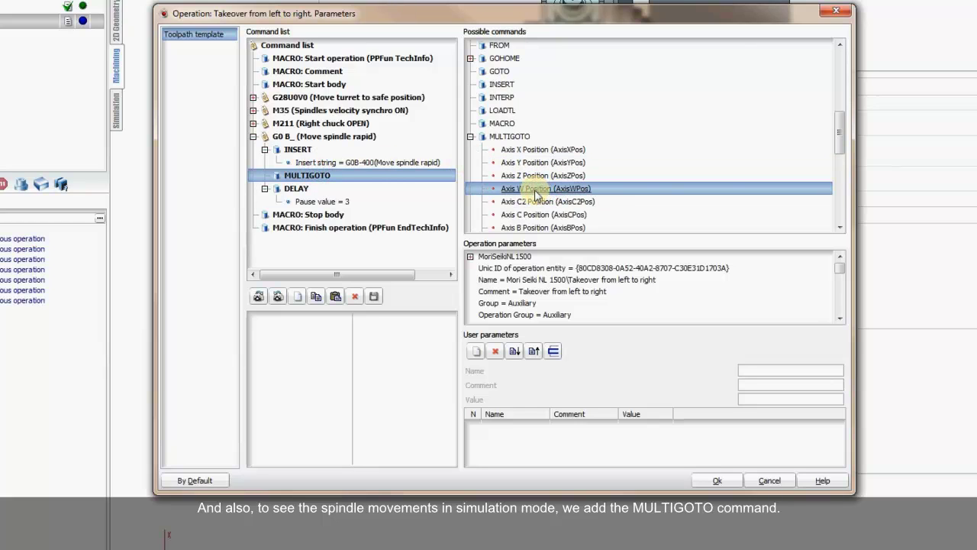
pyautogui.doubleClick(537, 191)
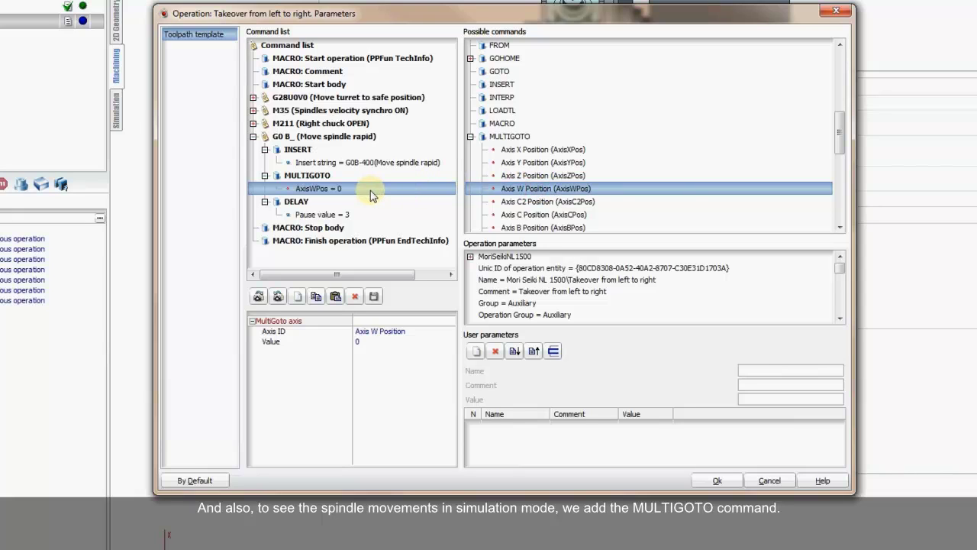
pyautogui.click(372, 343)
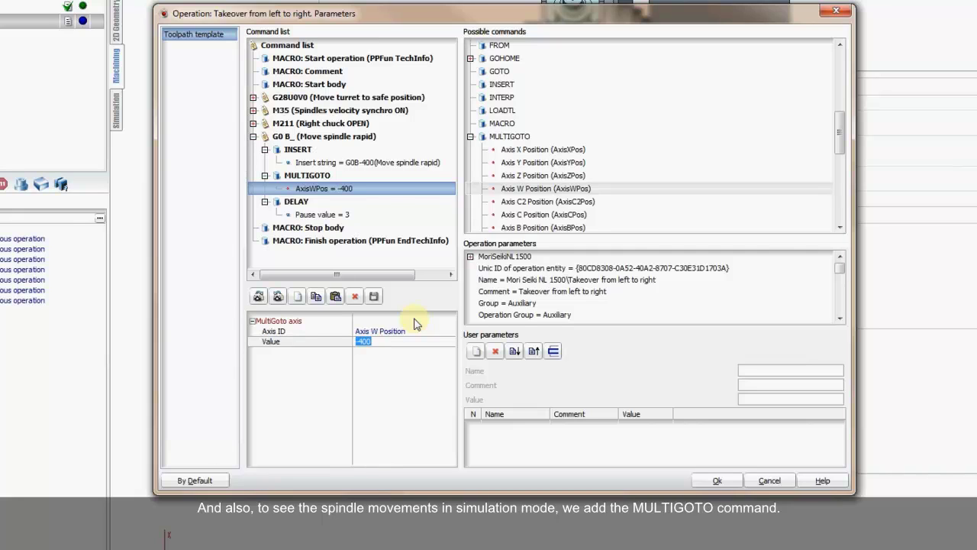
pyautogui.click(353, 138)
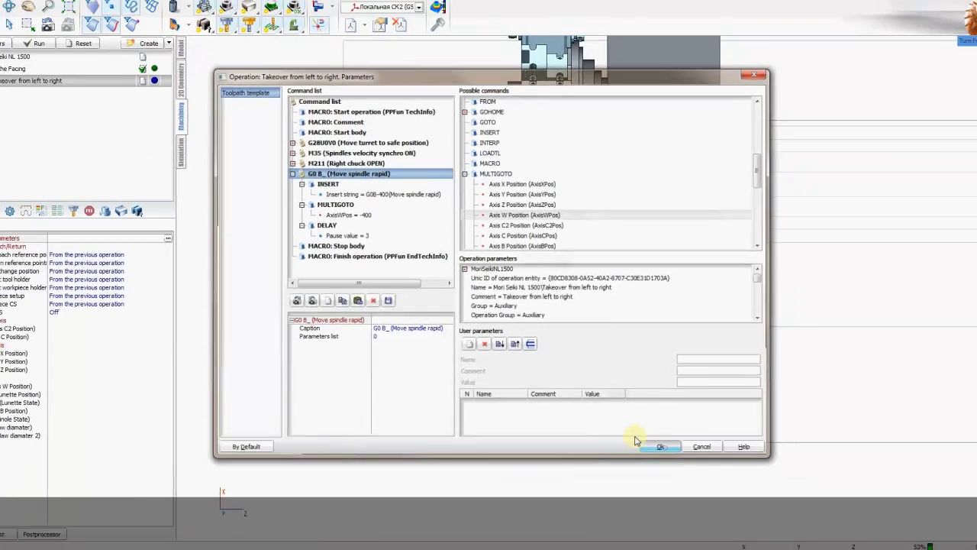
pyautogui.click(660, 446)
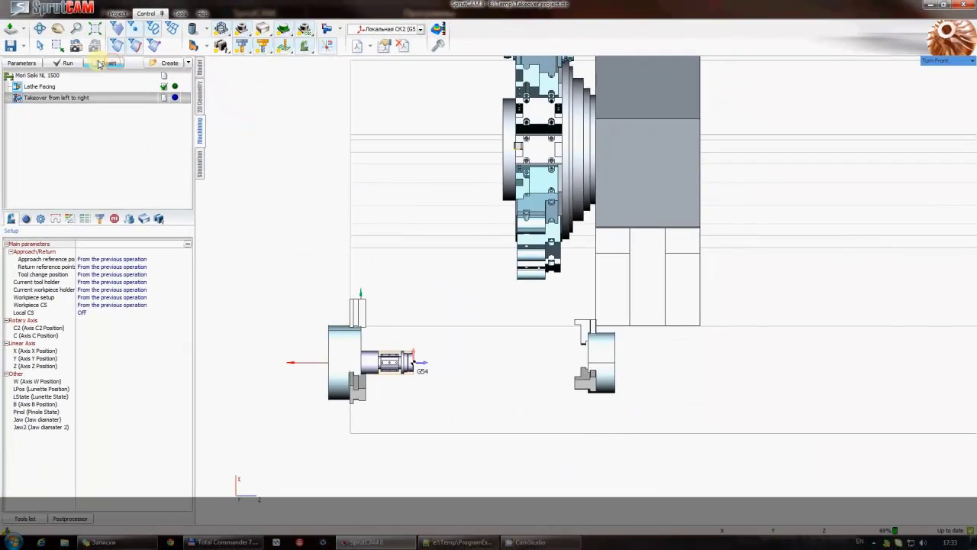
# - Recalculate the takeover operation and step through the G0 B_ (Move spindle rapid) group's commands in the simulation
pyautogui.click(34, 44)
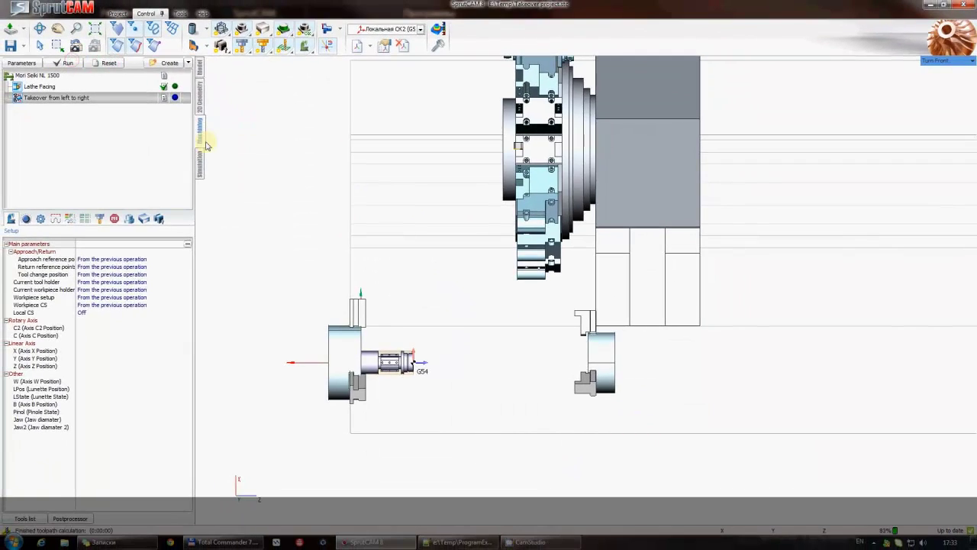
pyautogui.click(198, 162)
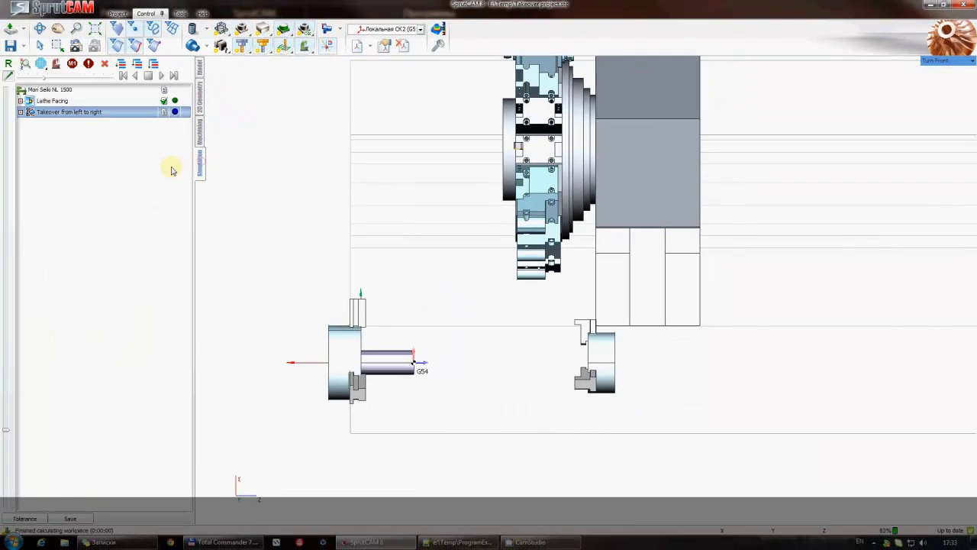
pyautogui.click(21, 112)
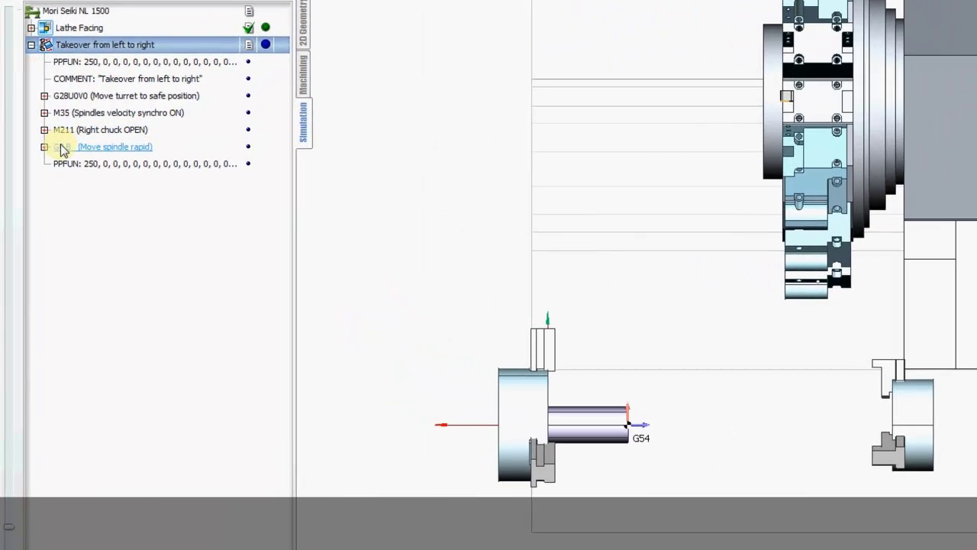
pyautogui.click(43, 181)
pyautogui.click(44, 147)
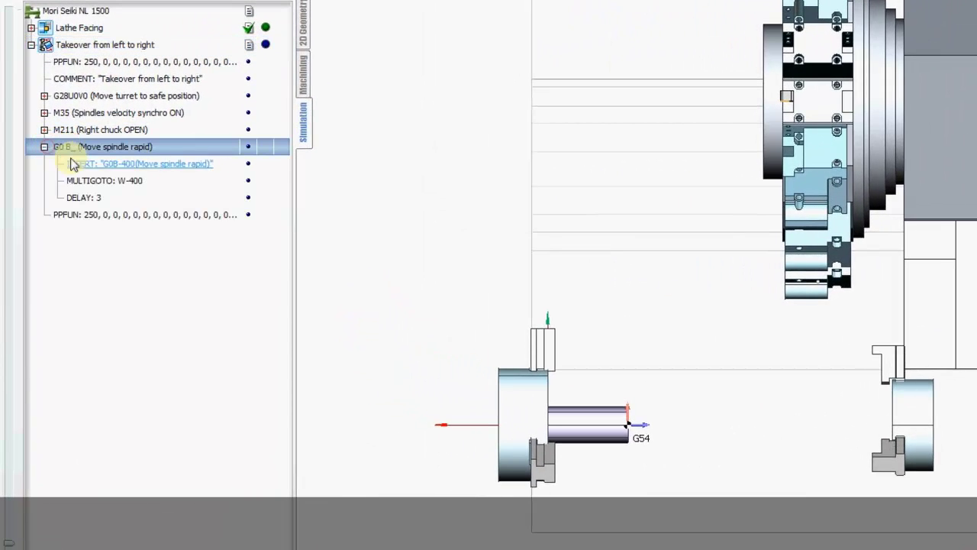
pyautogui.press('Down')
pyautogui.press('Down')
pyautogui.press('Down')
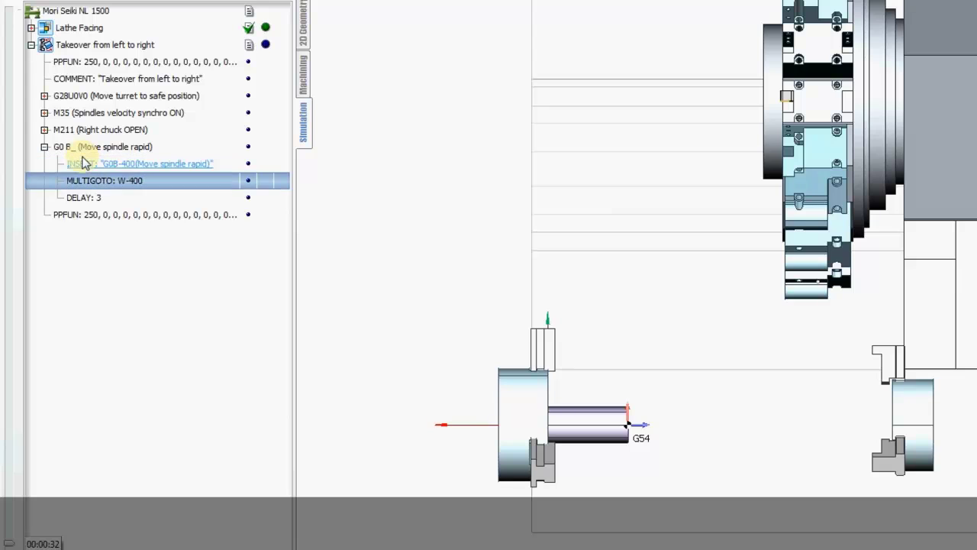
# - Reopen the takeover operation's parameters and add one parameter to the G0 B_ (Move spindle rapid) group
pyautogui.click(304, 82)
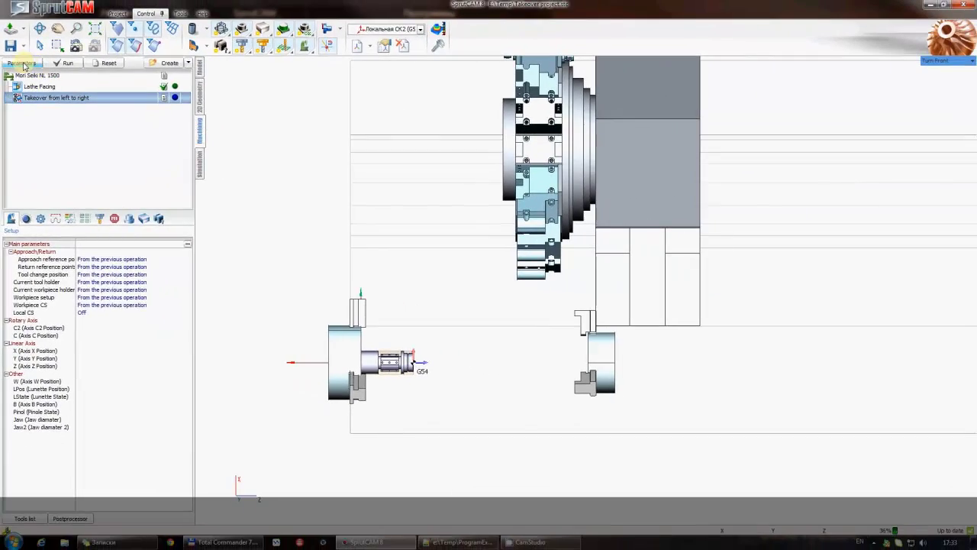
pyautogui.click(23, 64)
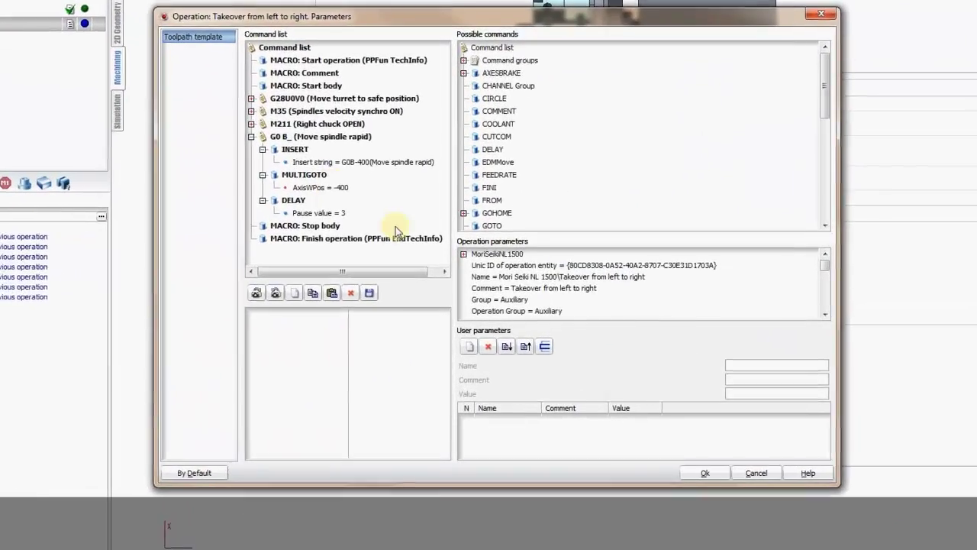
pyautogui.click(315, 136)
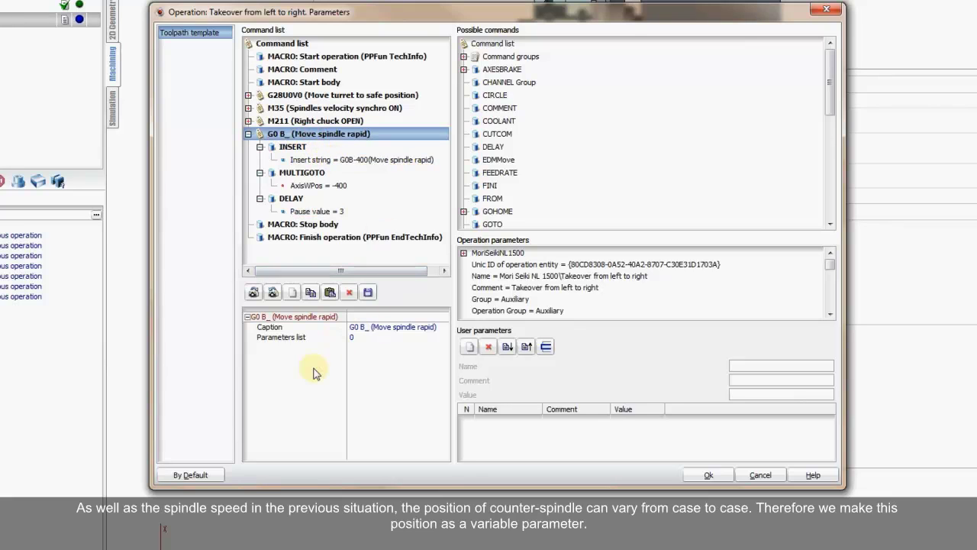
pyautogui.click(353, 336)
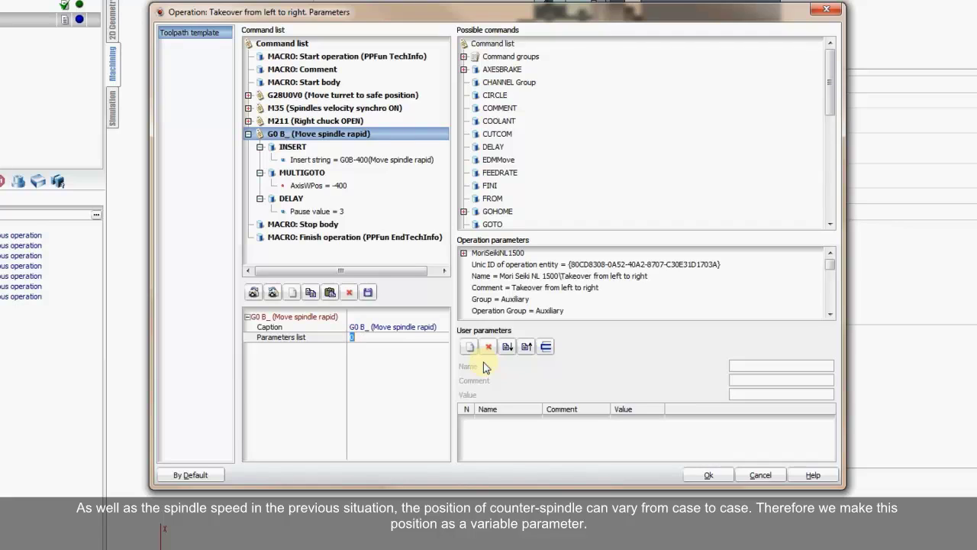
pyautogui.write('1')
pyautogui.press('Return')
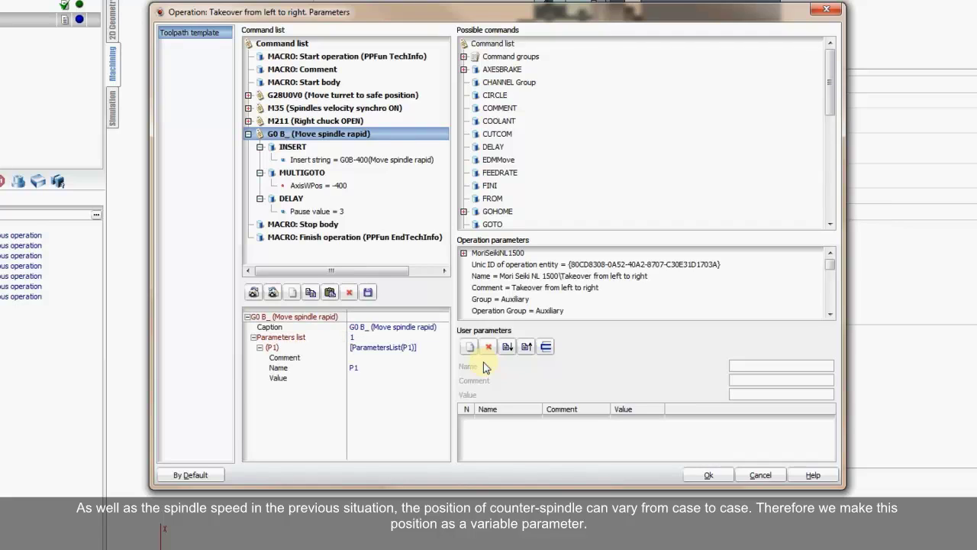
# - Set parameter P1's comment to End position (B) and its value to -400
pyautogui.click(361, 357)
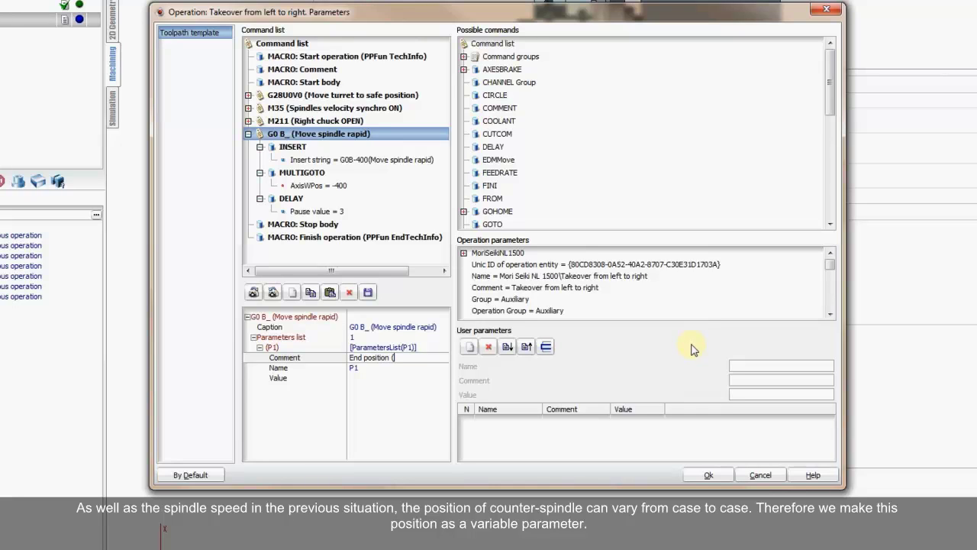
pyautogui.hotkey('ctrl', 'a')
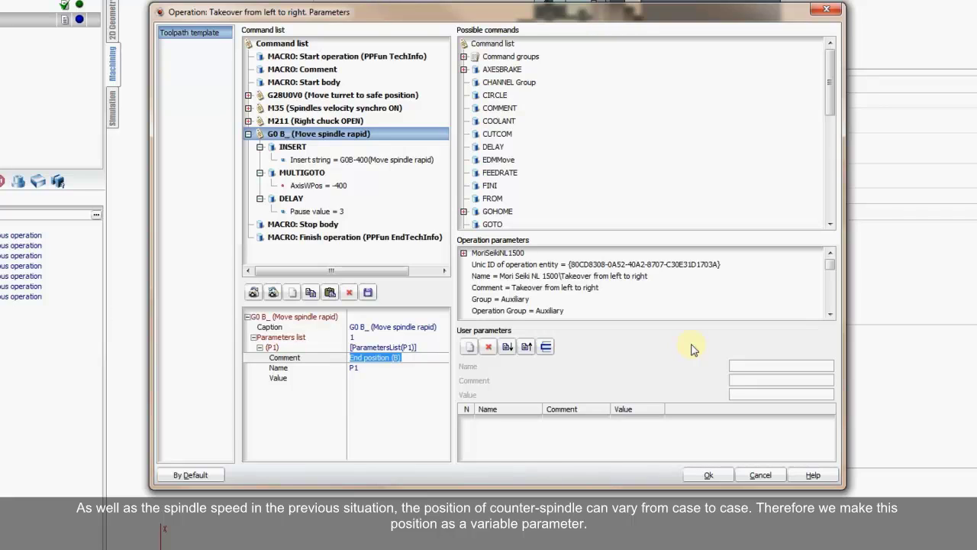
pyautogui.click(396, 378)
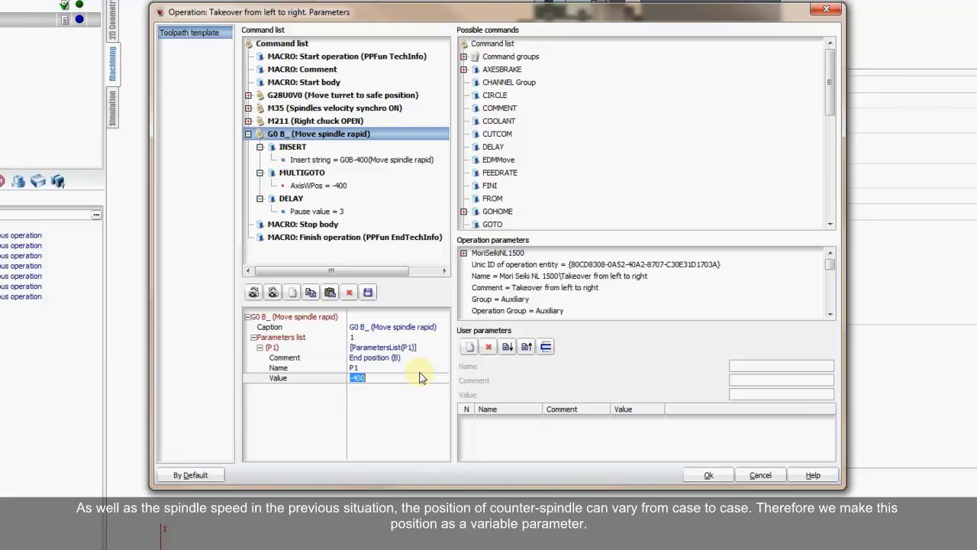
# - Replace -400 in the INSERT string with P1's reference, making it G0B[ParametersList(P1)](Move spindle rapid)
pyautogui.click(433, 347)
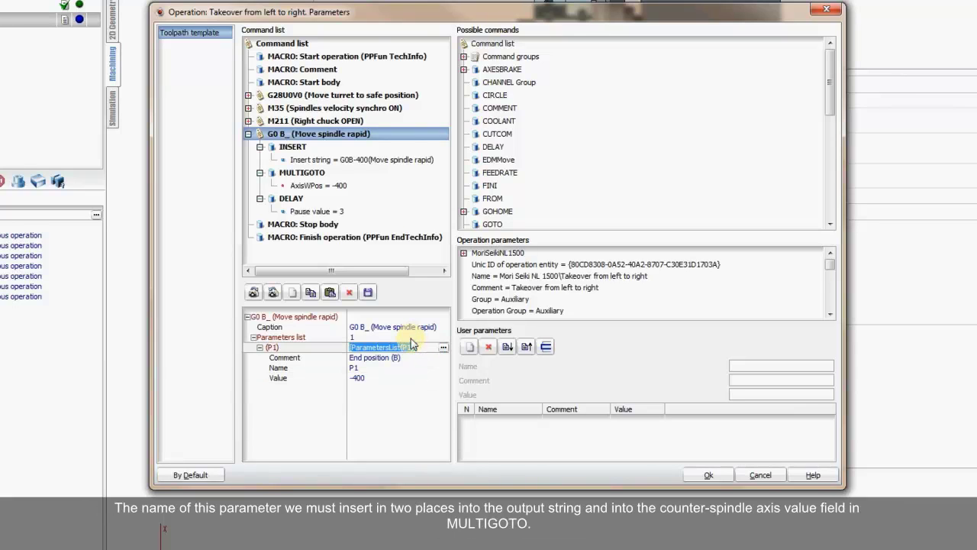
pyautogui.rightClick(413, 346)
pyautogui.click(452, 382)
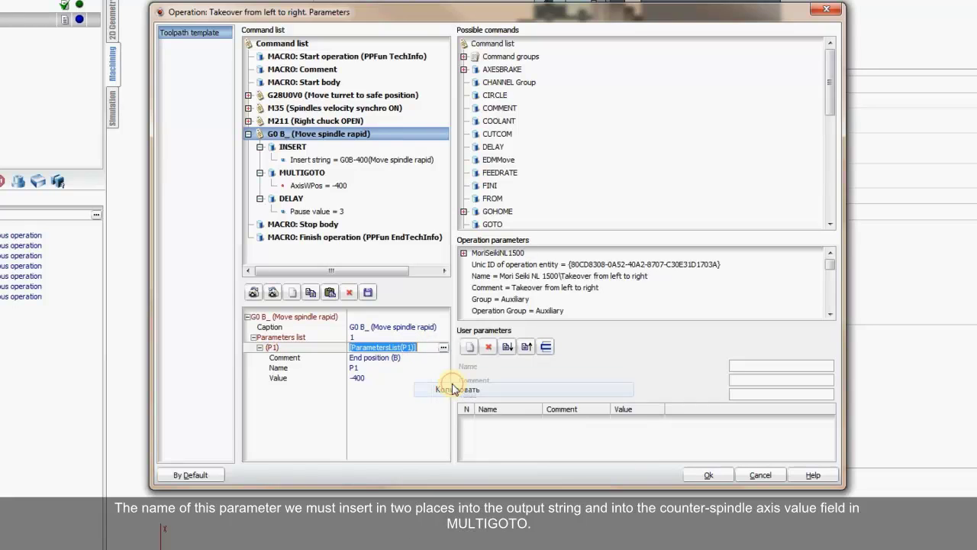
pyautogui.click(328, 158)
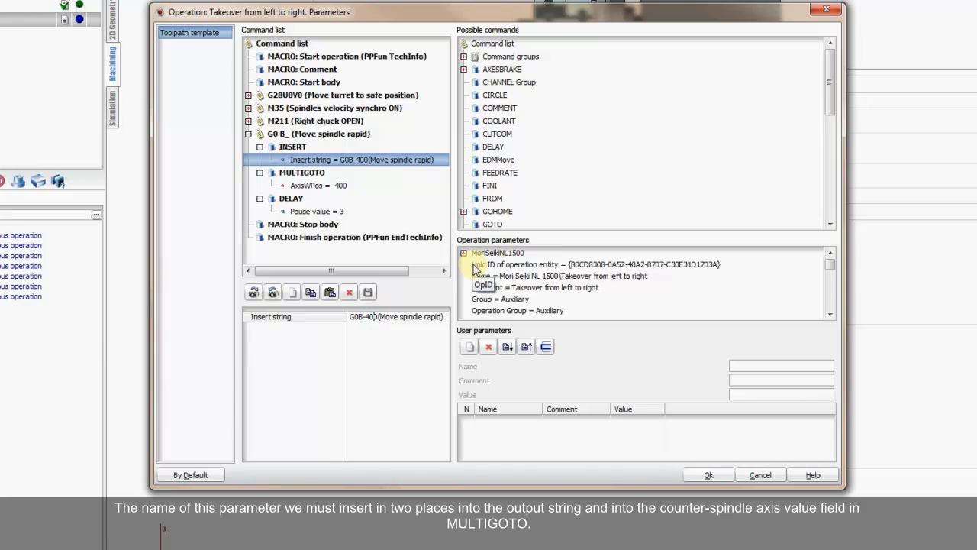
pyautogui.hotkey('shift', 'Right')
pyautogui.hotkey('shift', 'Right')
pyautogui.press('BackSpace')
pyautogui.hotkey('ctrl', 'v')
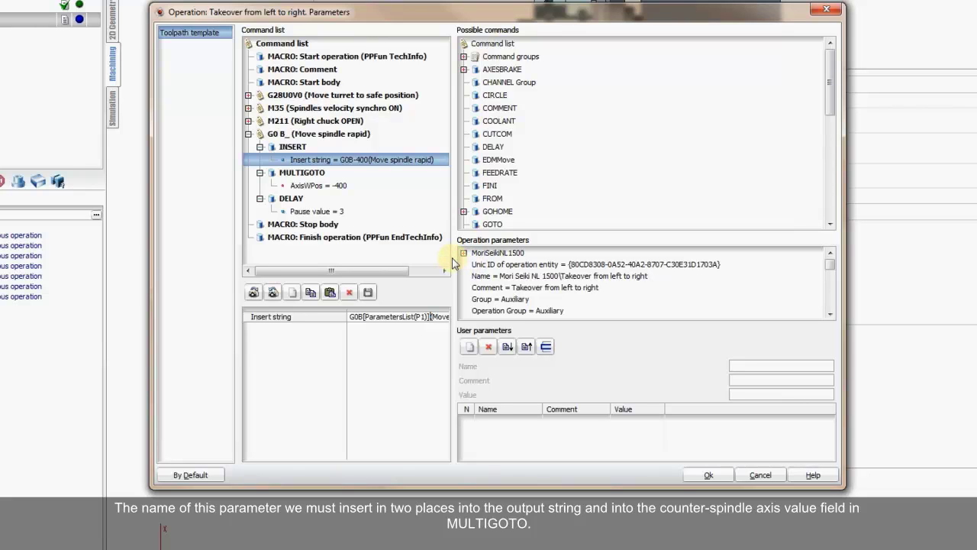
pyautogui.moveTo(454, 258); pyautogui.dragTo(521, 253)
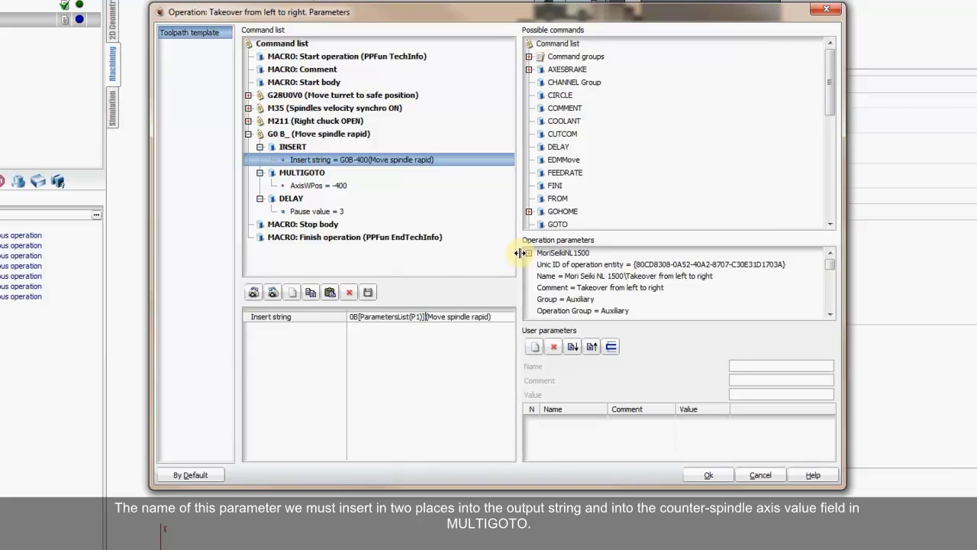
pyautogui.click(508, 317)
pyautogui.press('Home')
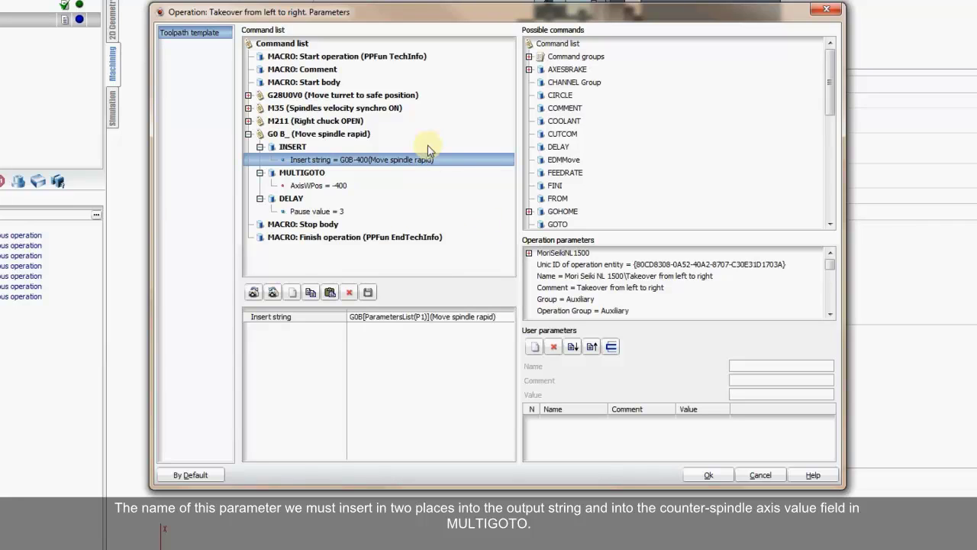
pyautogui.click(396, 155)
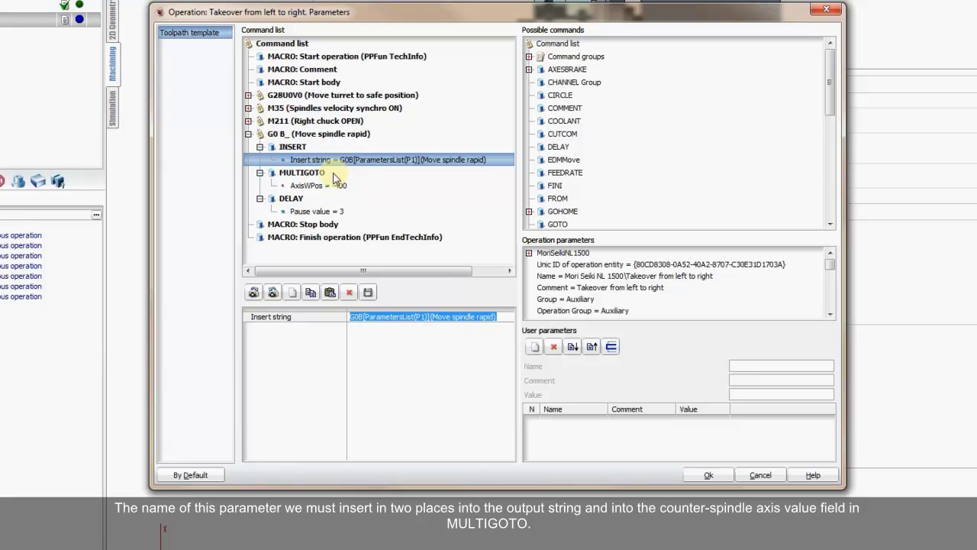
# - Set the MULTIGOTO AxisWPos value to [ParametersList(P1)] in the G0 B_ (Move spindle rapid) group and accept the operation parameters
pyautogui.click(345, 185)
pyautogui.click(388, 338)
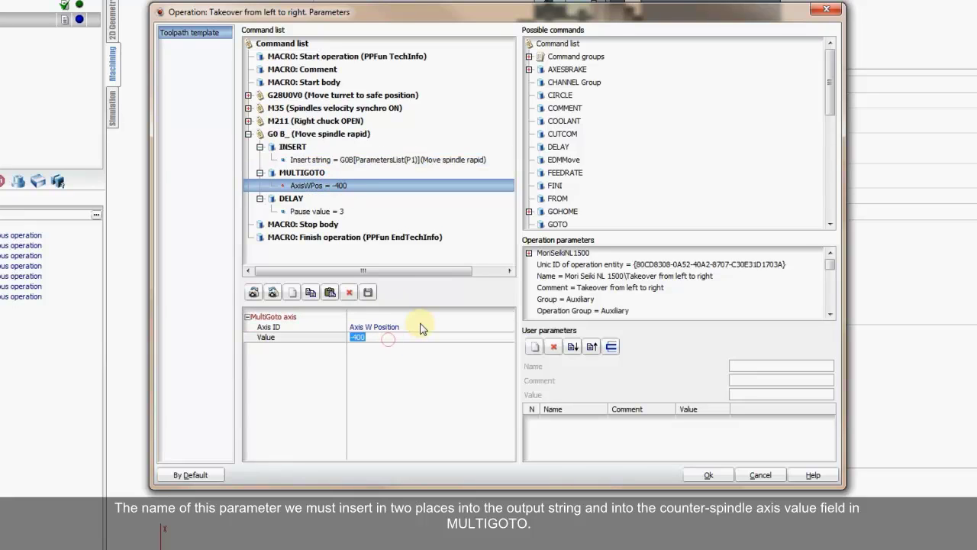
pyautogui.hotkey('ctrl', 'v')
pyautogui.press('Return')
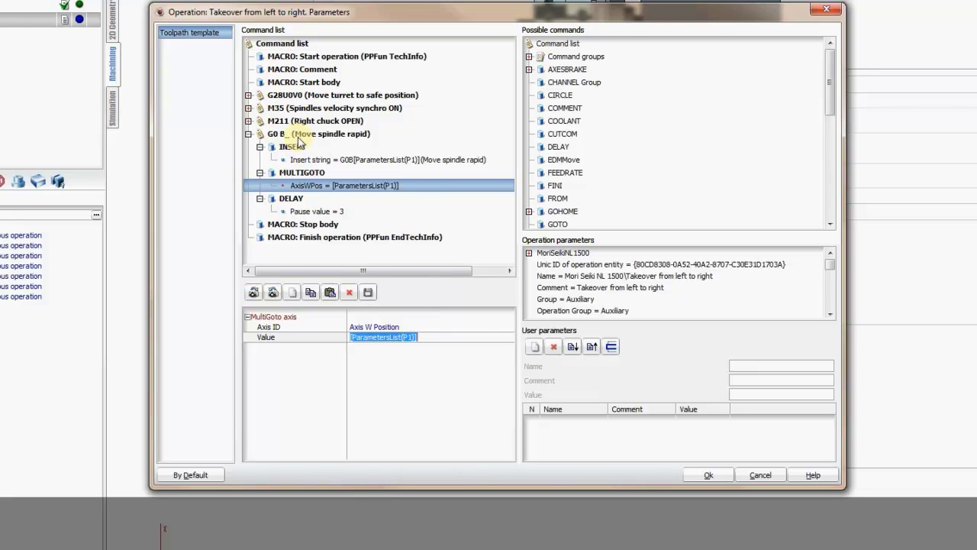
pyautogui.click(267, 135)
pyautogui.click(248, 134)
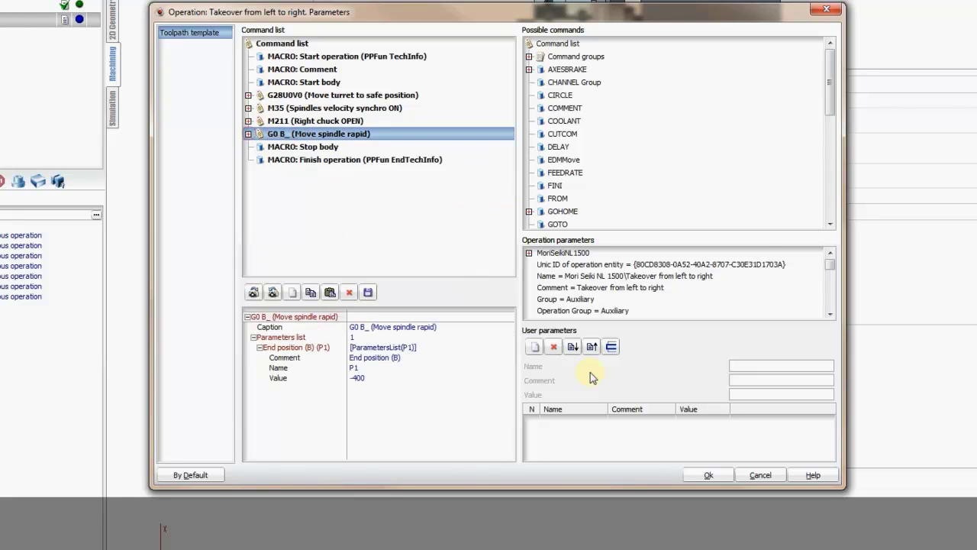
pyautogui.click(709, 477)
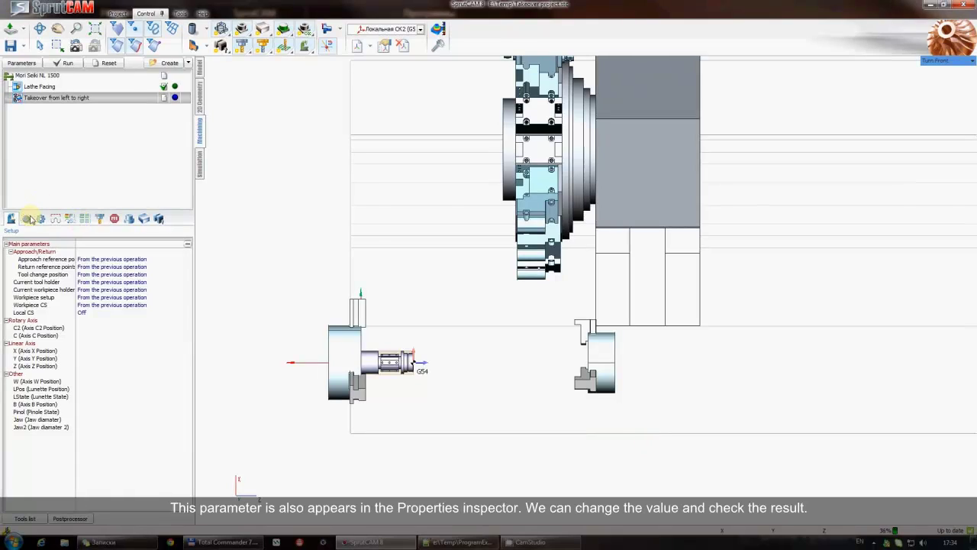
# - Set the G0 B_ group's End position (B) to -485 in the operation's strategy properties, then reset and recalculate the takeover operation
pyautogui.click(27, 219)
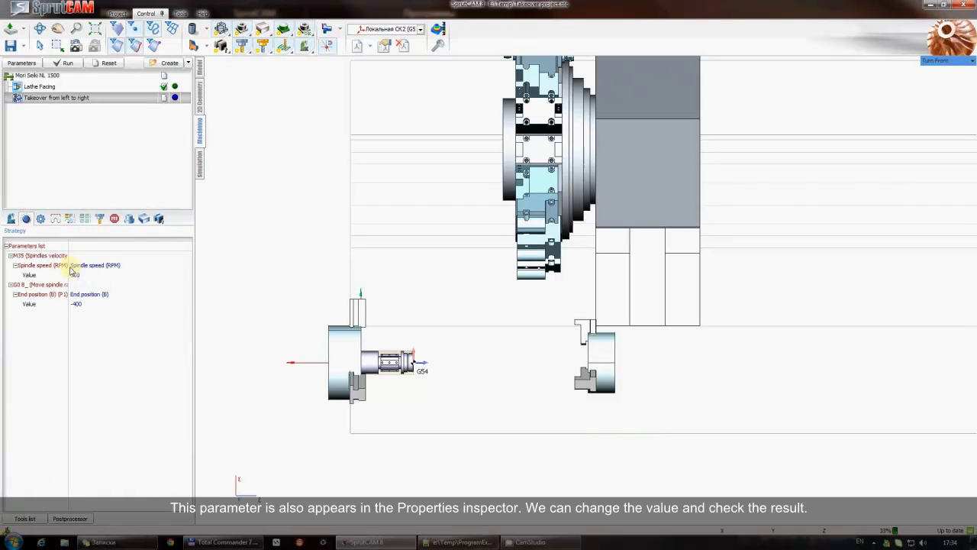
pyautogui.moveTo(68, 265); pyautogui.dragTo(109, 261)
pyautogui.click(129, 303)
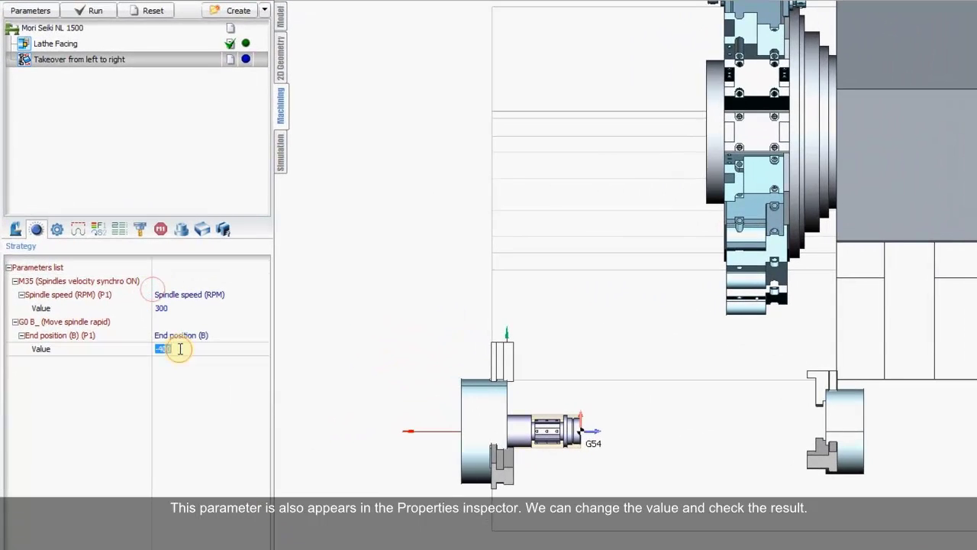
pyautogui.click(179, 348)
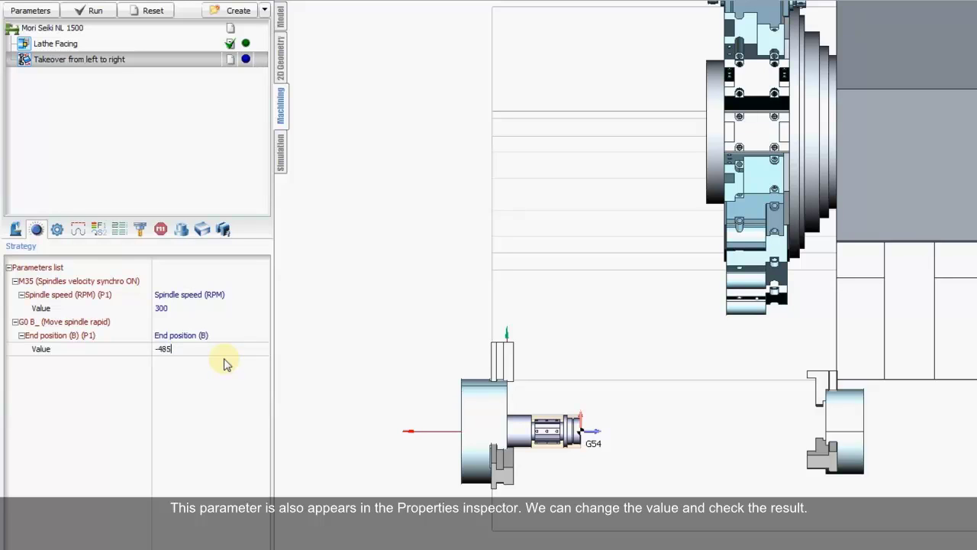
pyautogui.click(151, 11)
pyautogui.click(104, 12)
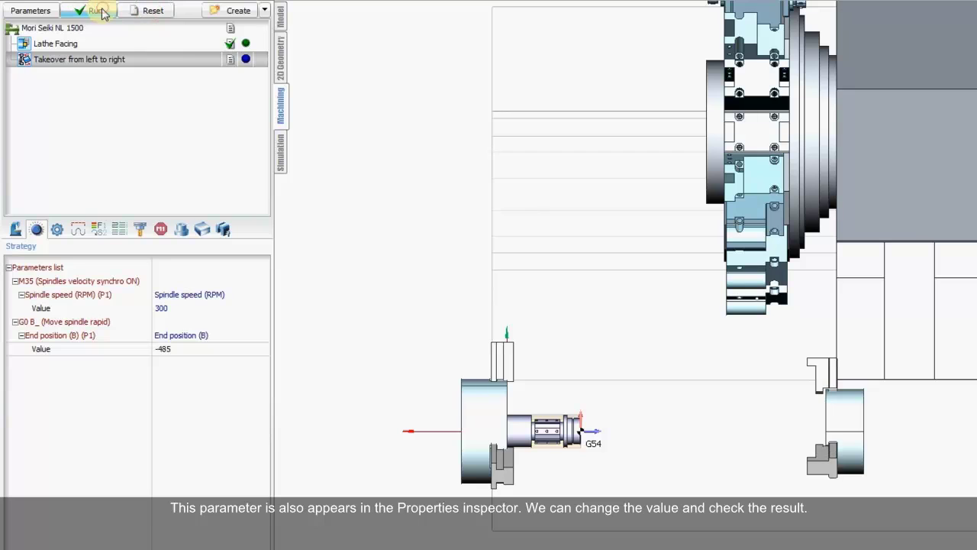
# - Check the INSERT and MULTIGOTO commands of the G0 B_ (Move spindle rapid) group in the simulation
pyautogui.click(282, 157)
pyautogui.click(28, 80)
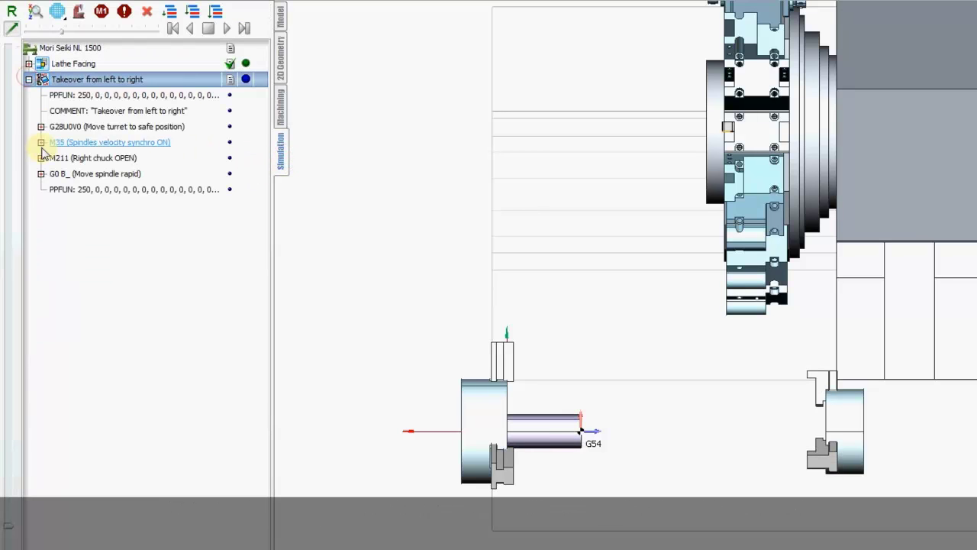
pyautogui.click(41, 173)
pyautogui.click(116, 189)
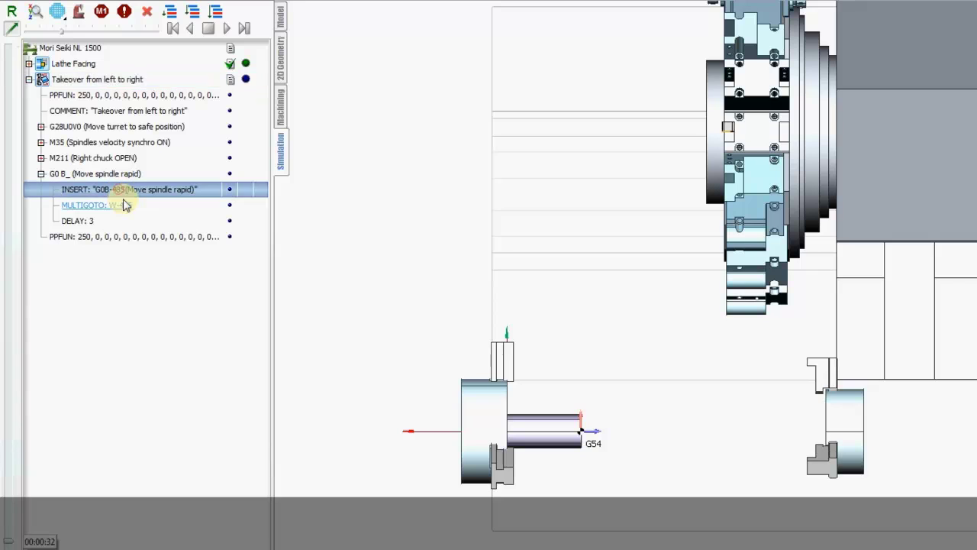
pyautogui.click(126, 205)
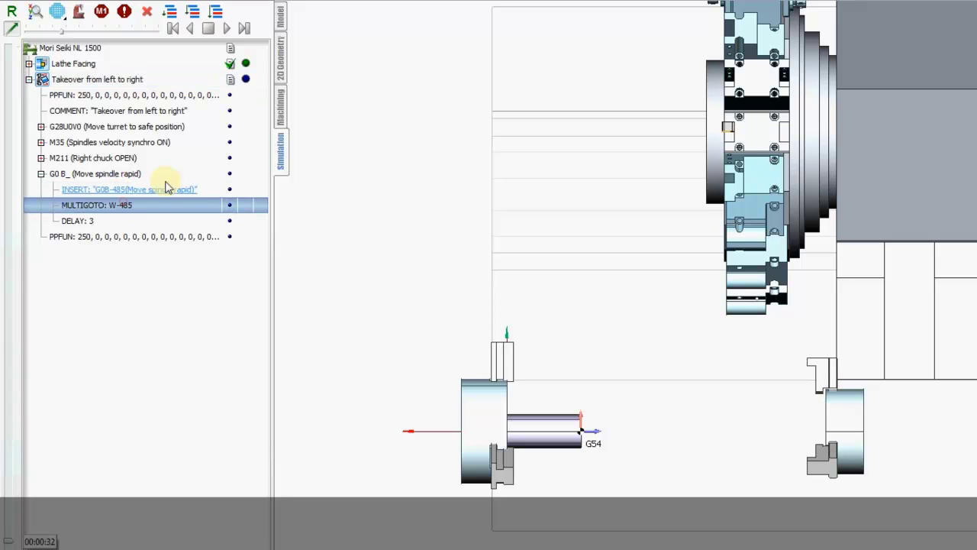
# - Set the G0 B_ group's End position (B) back to -400, then reset and recalculate the takeover operation
pyautogui.click(282, 113)
pyautogui.click(177, 349)
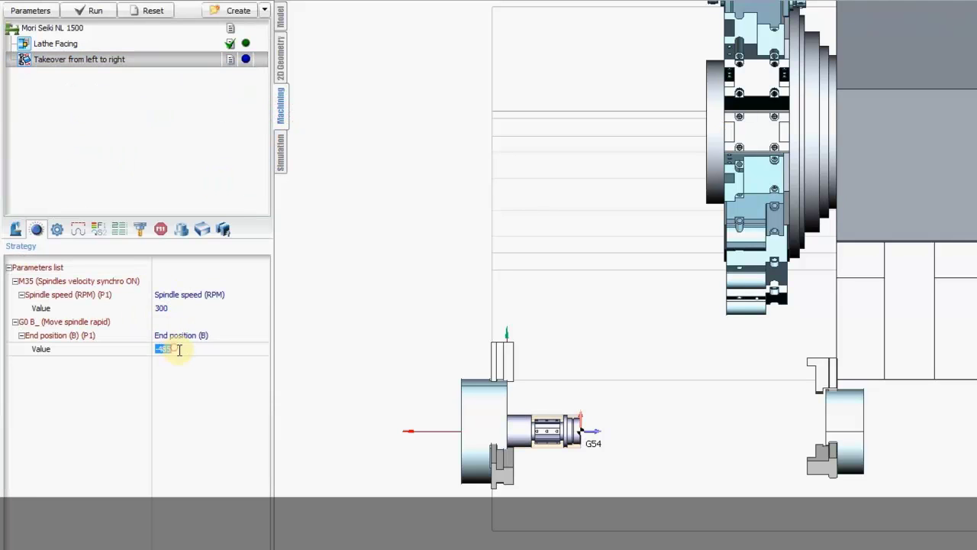
pyautogui.click(190, 349)
pyautogui.press('BackSpace')
pyautogui.press('BackSpace')
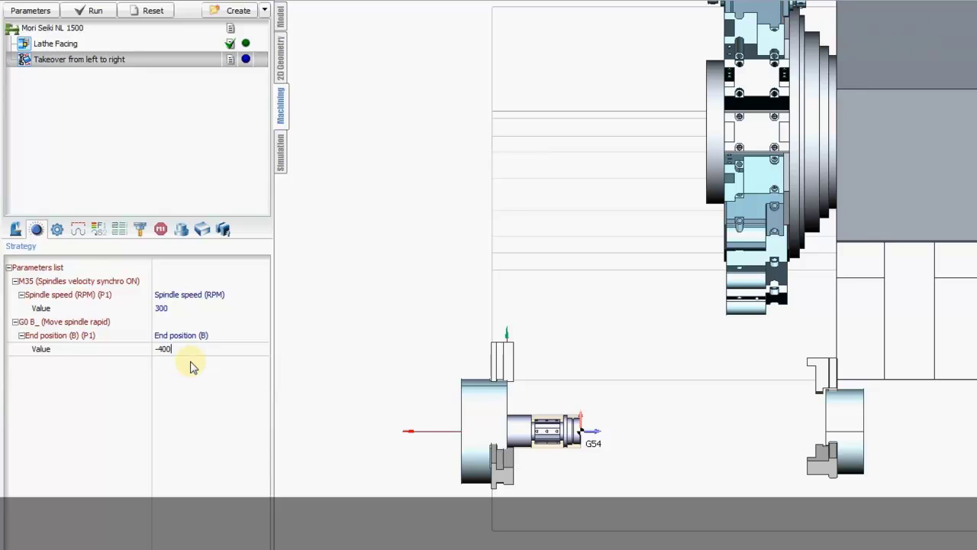
pyautogui.write('00')
pyautogui.press('Return')
pyautogui.click(152, 12)
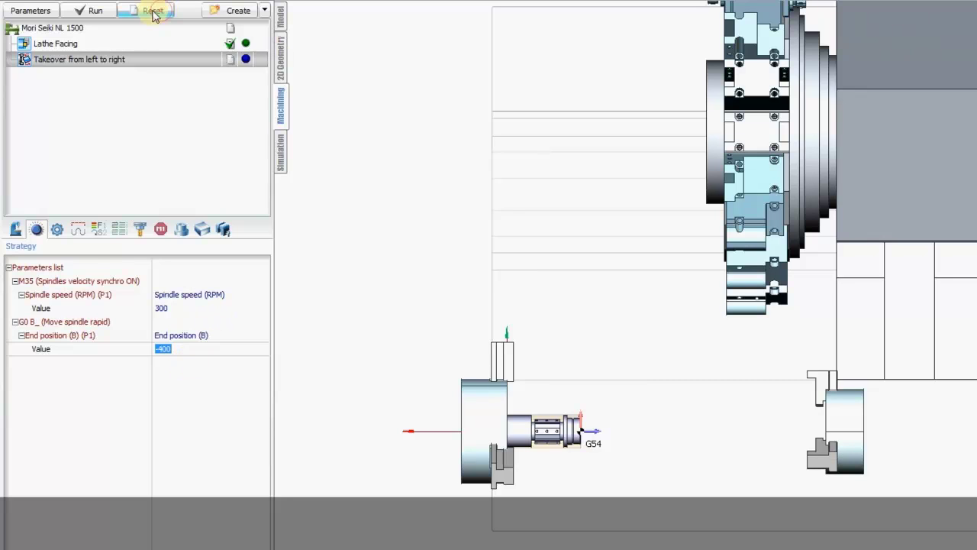
pyautogui.click(93, 11)
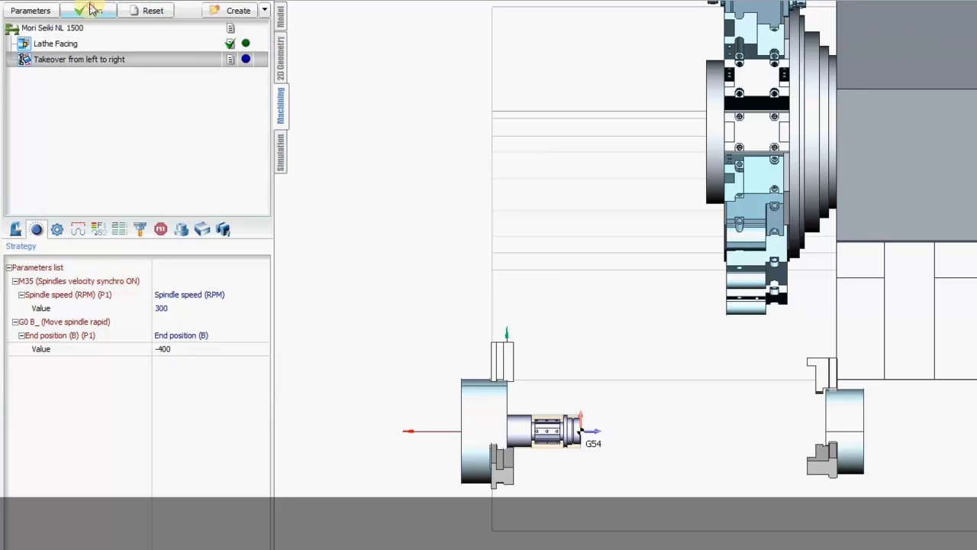
# - Simulate the G0 B_ group's MULTIGOTO and DELAY commands to check the counter-spindle's rapid move
pyautogui.click(281, 155)
pyautogui.click(28, 79)
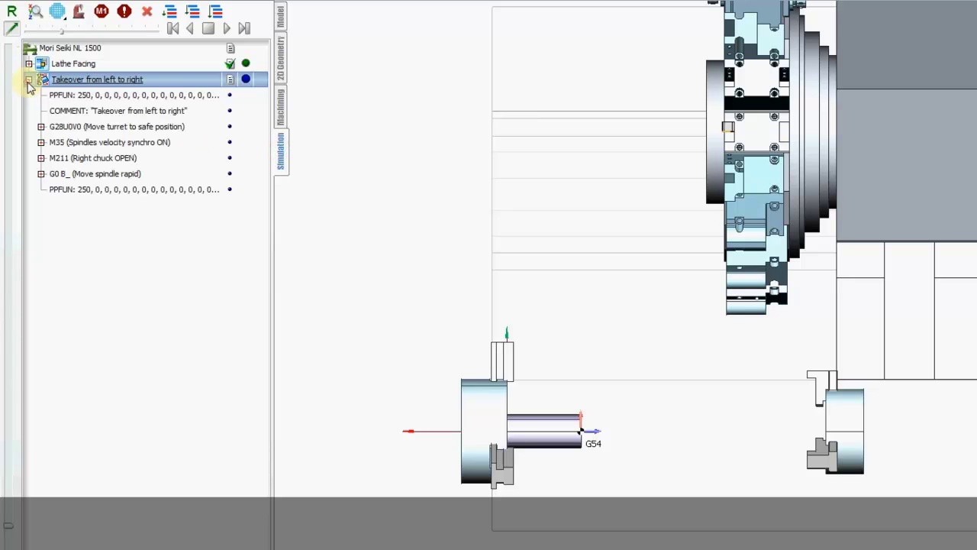
pyautogui.click(60, 173)
pyautogui.click(41, 173)
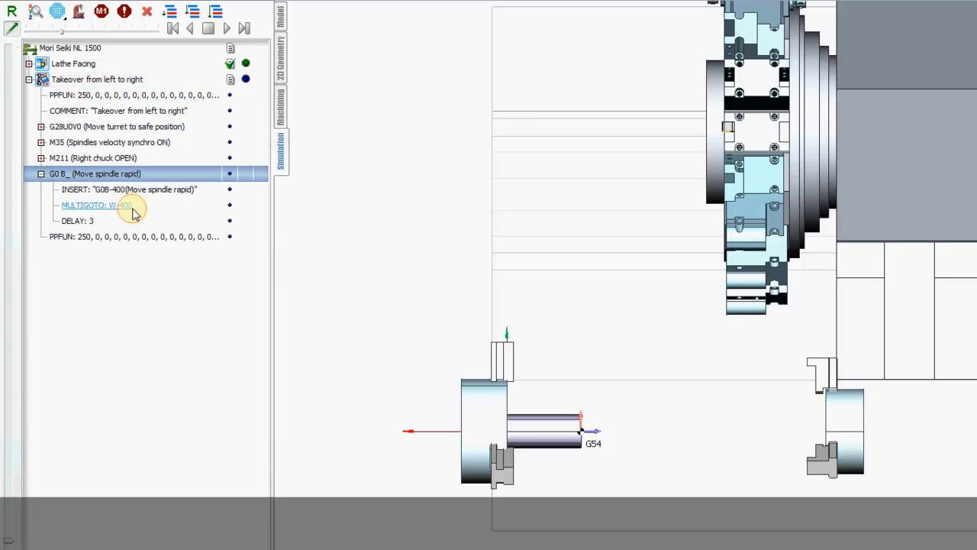
pyautogui.click(131, 206)
pyautogui.click(102, 221)
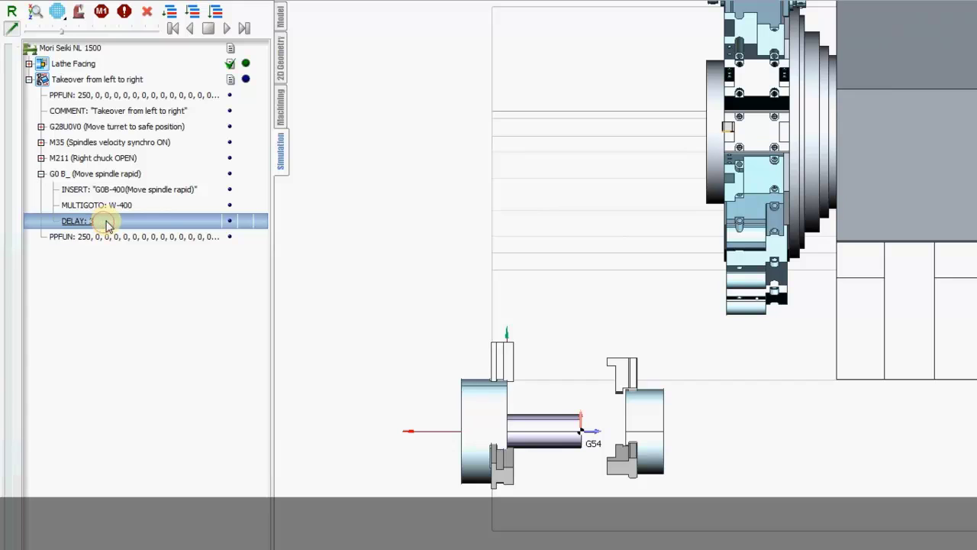
# - Generate the NC program with MoriSeiki_Postprocessor, accepting Max S 1000, and review the takeover block at its end
pyautogui.click(281, 120)
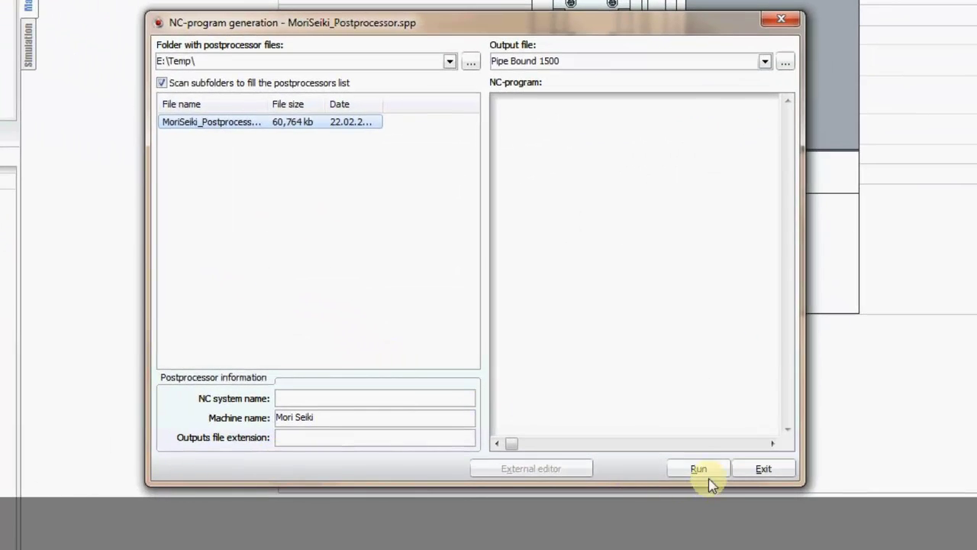
pyautogui.click(699, 469)
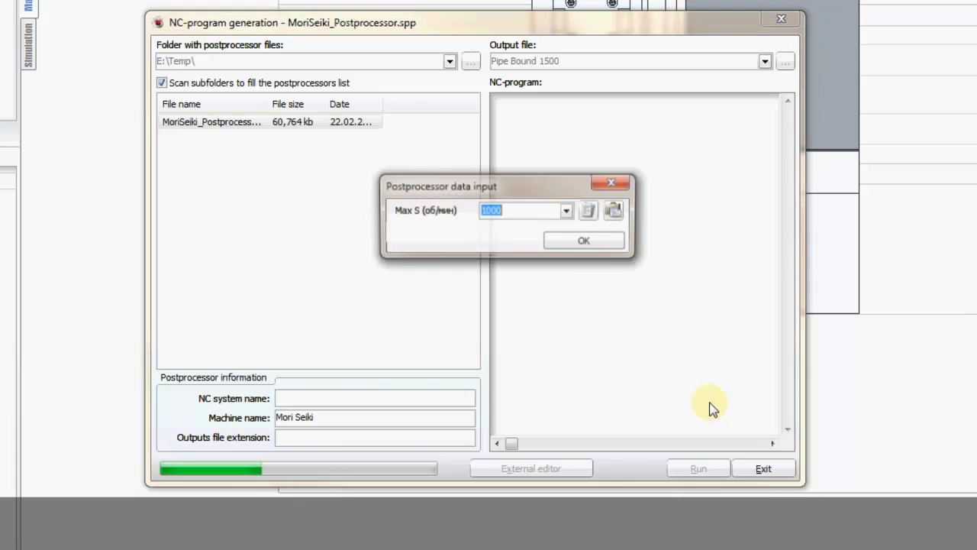
pyautogui.click(610, 242)
pyautogui.click(611, 242)
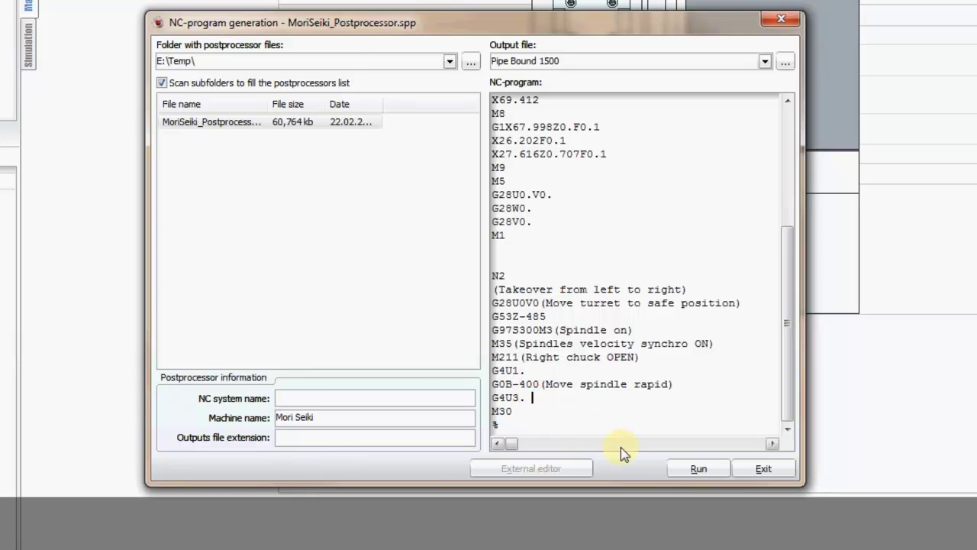
pyautogui.click(520, 413)
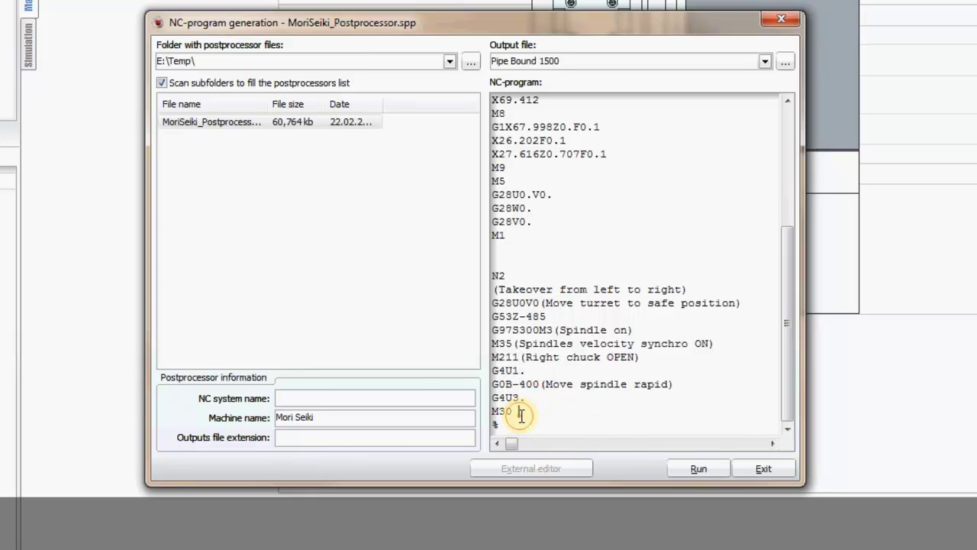
pyautogui.click(763, 469)
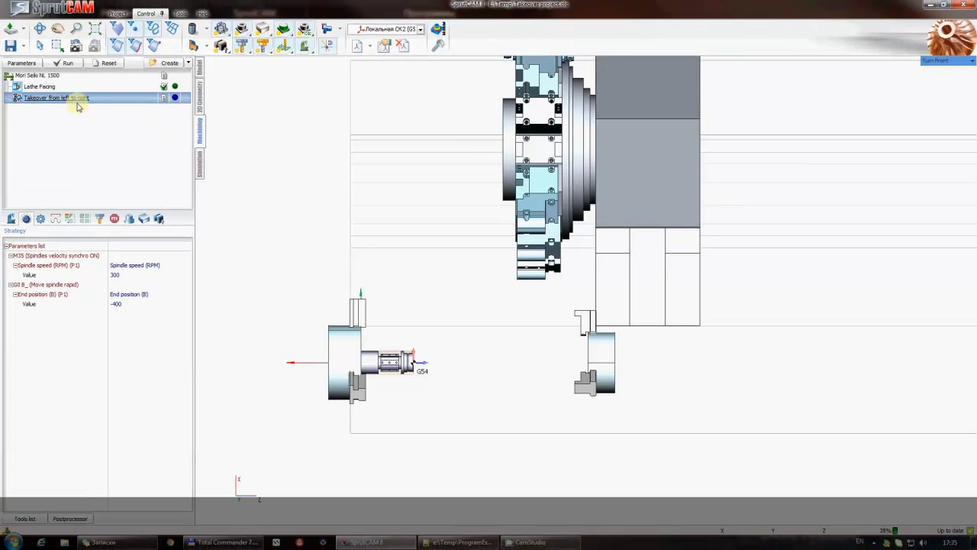
# - Save the project and export the G0 B_ (Move spindle rapid) group to the external file G0_B___Move_spindle_rapid_.mcdg in E:\Temp
pyautogui.click(10, 46)
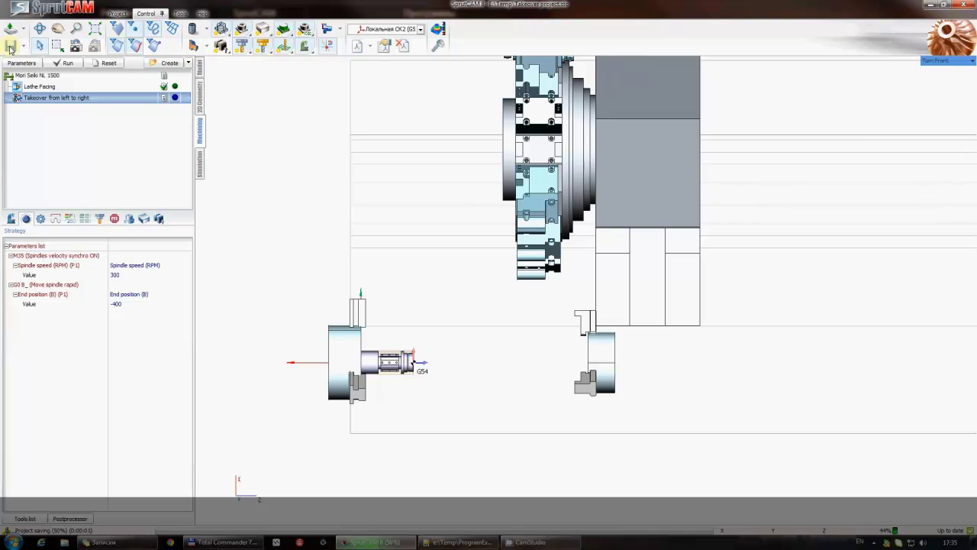
pyautogui.click(29, 64)
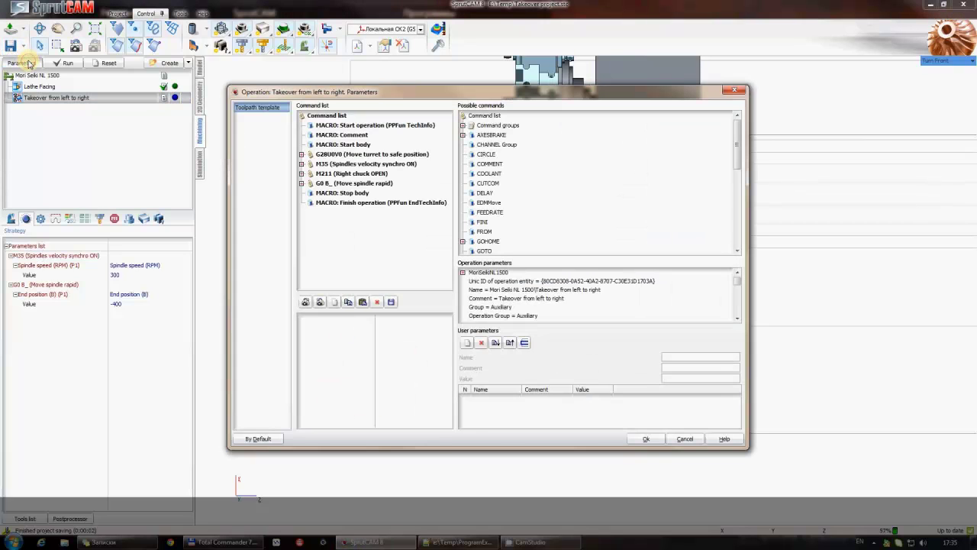
pyautogui.click(371, 183)
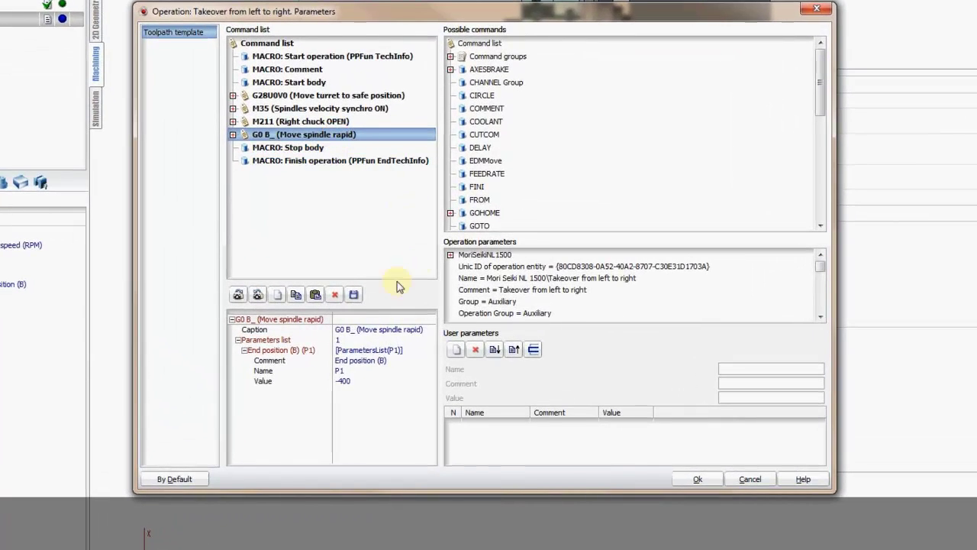
pyautogui.click(356, 294)
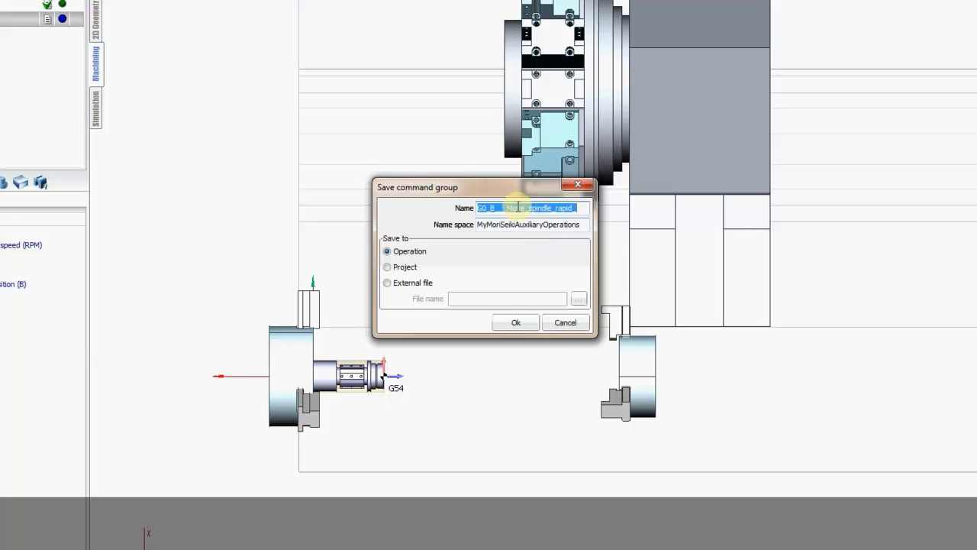
pyautogui.click(396, 282)
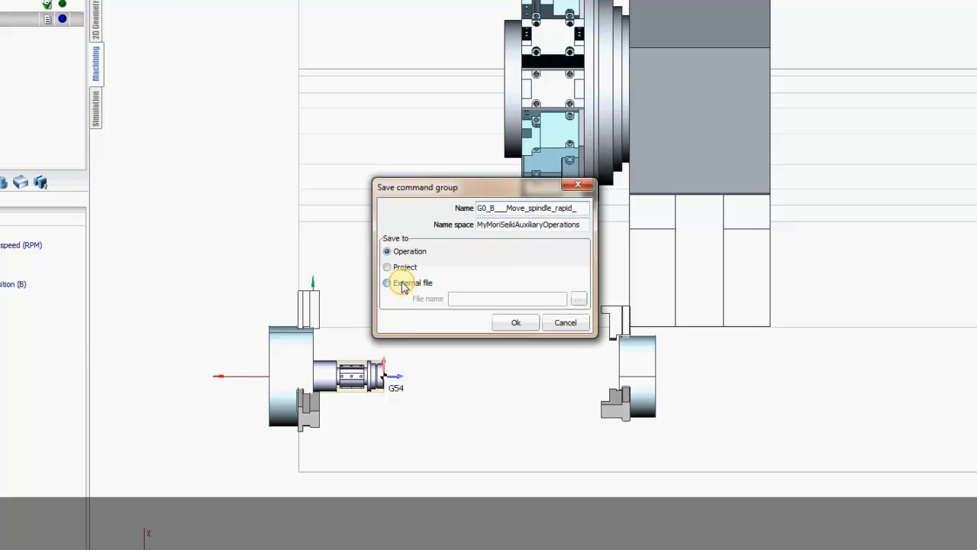
pyautogui.click(580, 300)
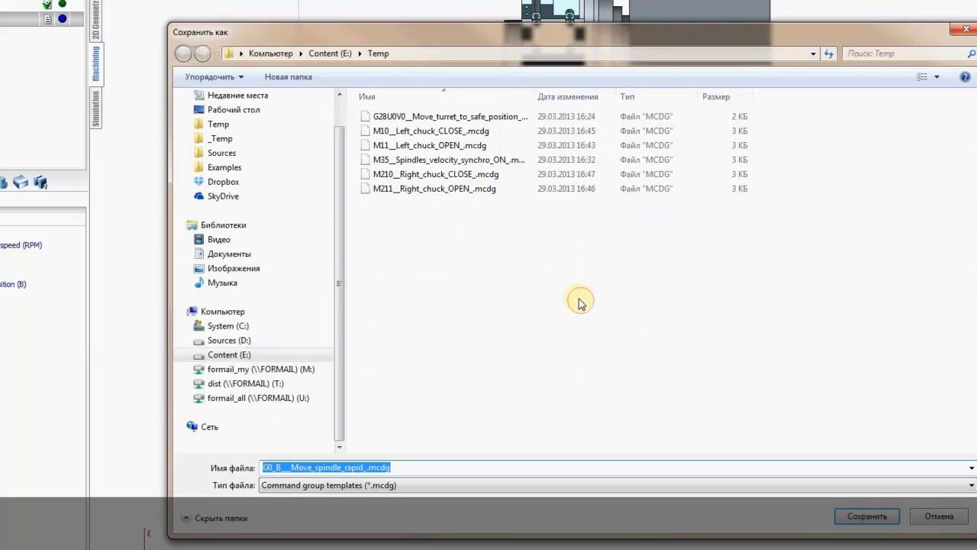
pyautogui.click(852, 517)
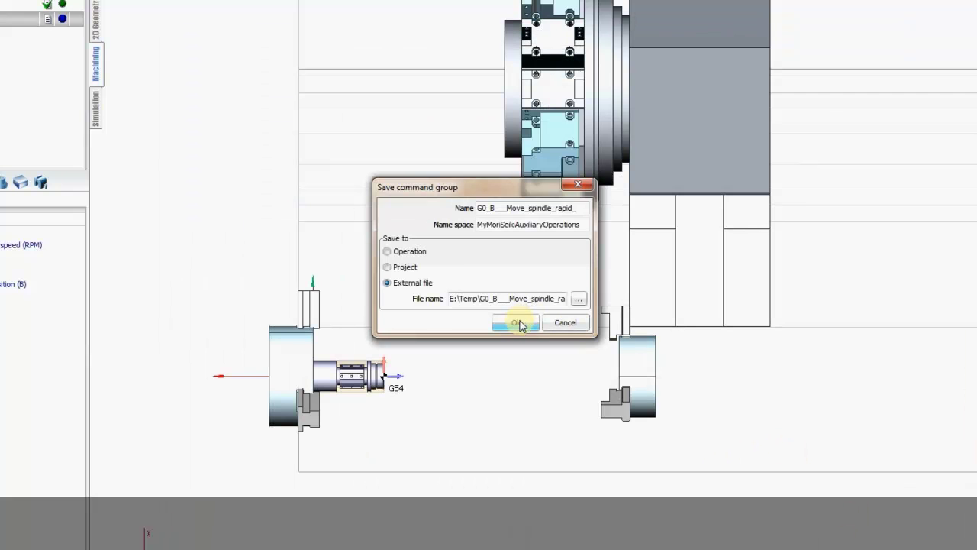
pyautogui.click(518, 323)
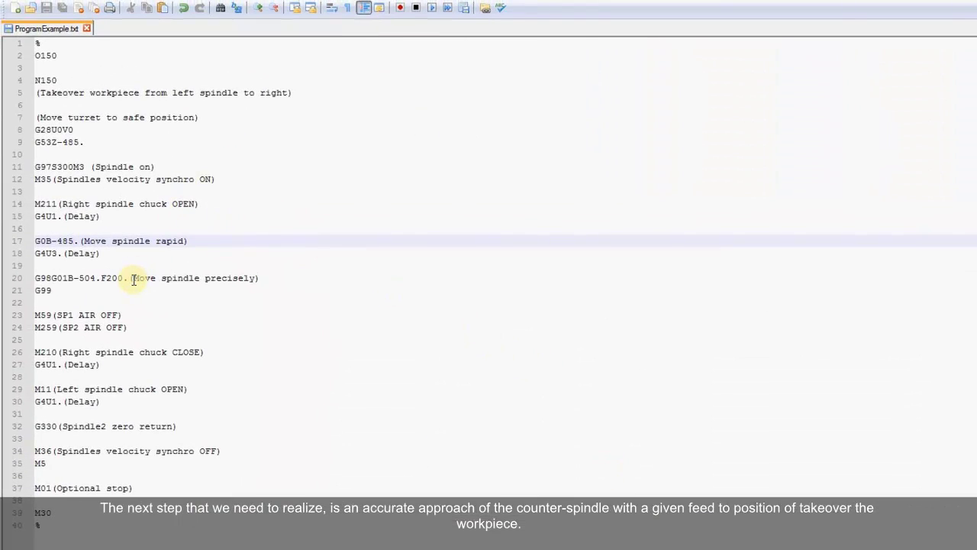
# - Switch to ProgramExample.txt and examine the Move spindle precisely command on line 20
pyautogui.moveTo(134, 280); pyautogui.dragTo(246, 278)
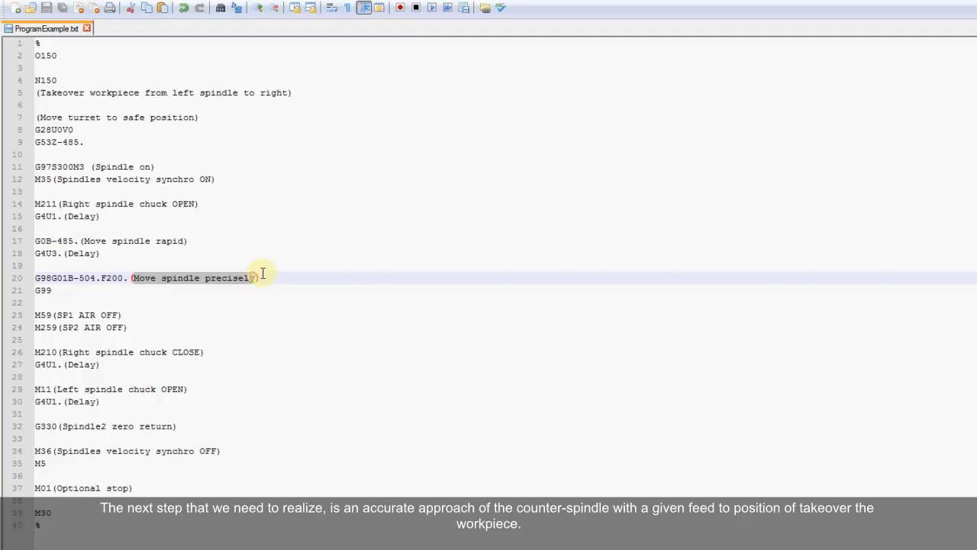
pyautogui.click(290, 268)
pyautogui.doubleClick(239, 281)
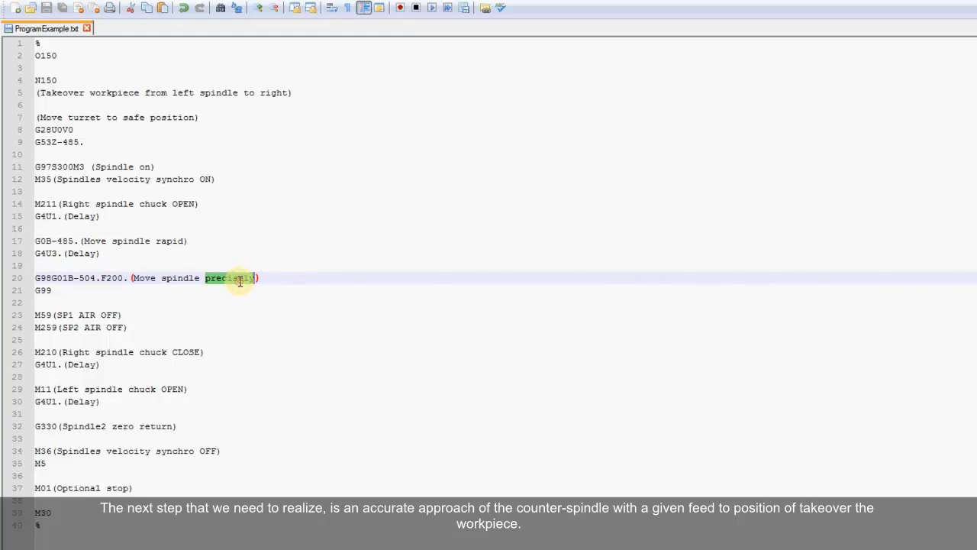
pyautogui.click(98, 276)
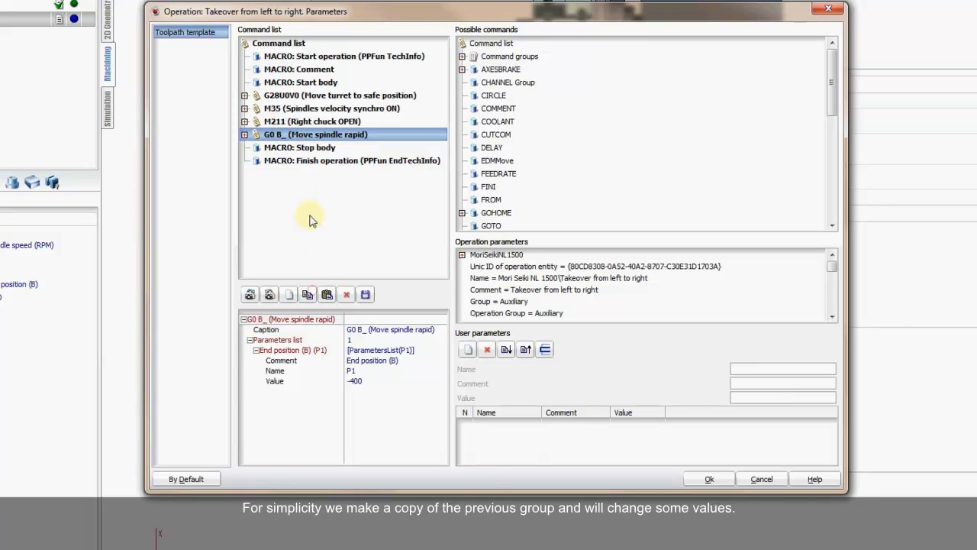
# - Duplicate the G0 B_ (Move spindle rapid) command group and place the copy directly before the Stop body macro
pyautogui.click(306, 148)
pyautogui.click(327, 295)
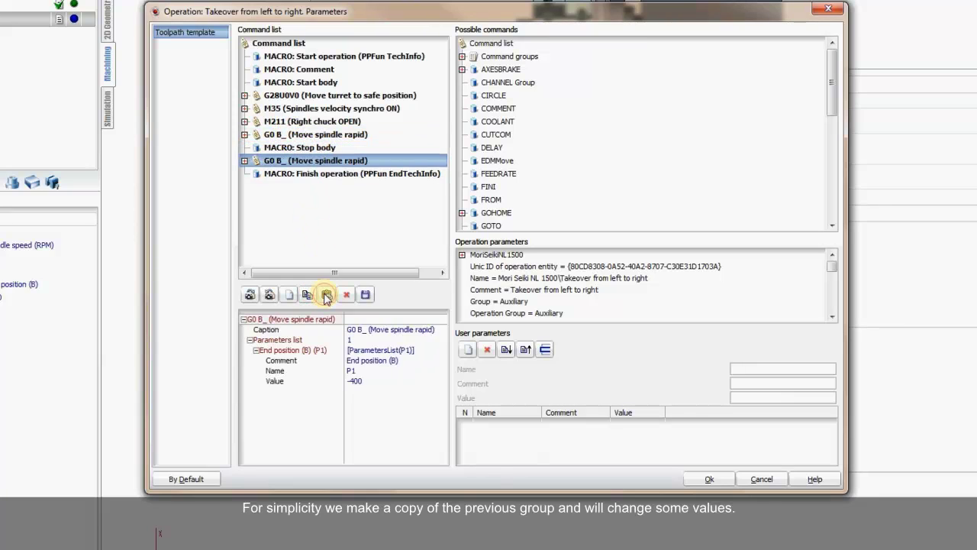
pyautogui.moveTo(301, 158); pyautogui.dragTo(300, 145)
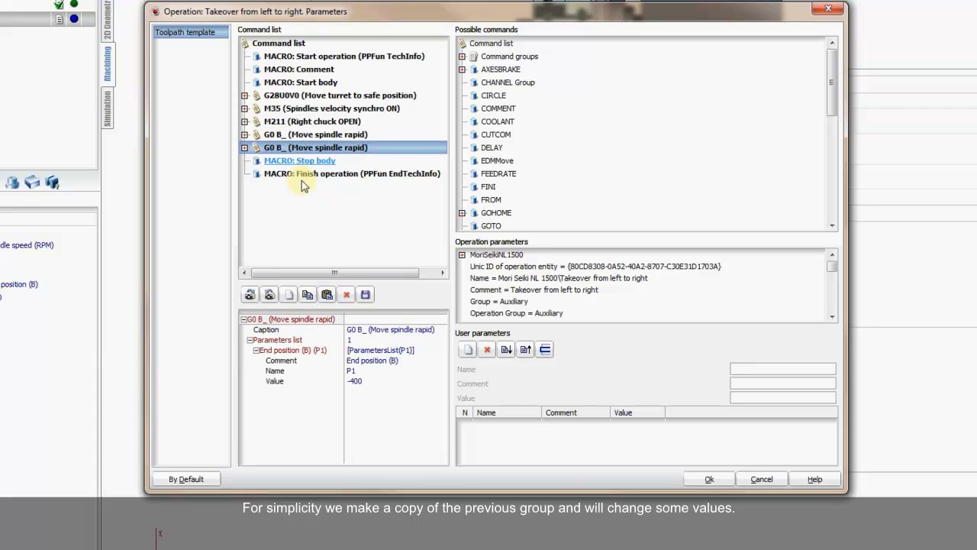
# - Change the copied group's caption to G1 B_ F_ (Move spindle precisely)
pyautogui.click(360, 328)
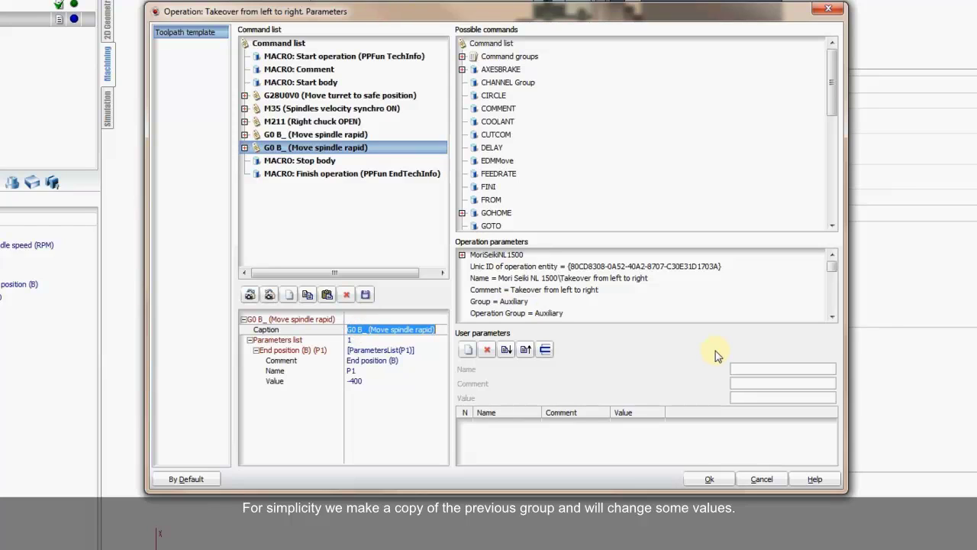
pyautogui.press('Home')
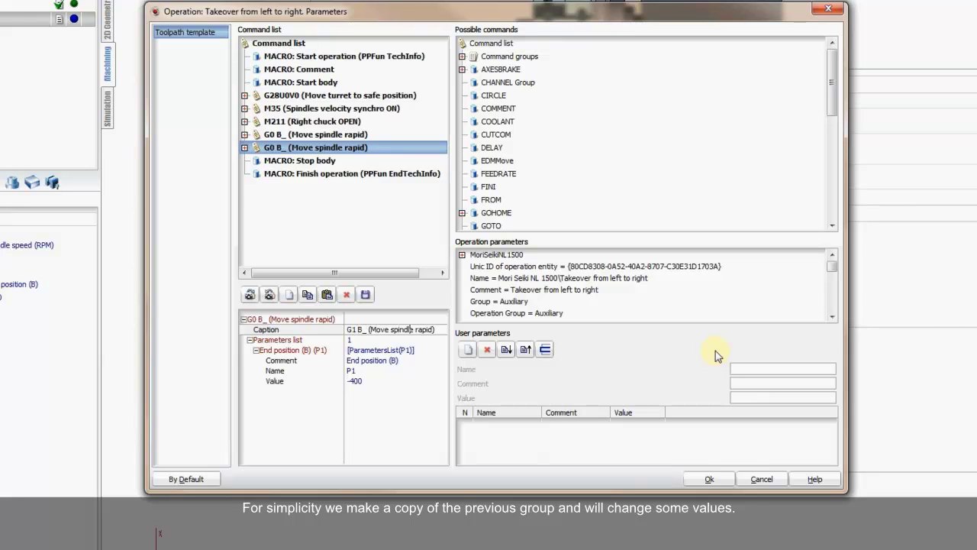
pyautogui.hotkey('shift', 'Right')
pyautogui.hotkey('shift', 'Right')
pyautogui.hotkey('shift', 'Right')
pyautogui.hotkey('shift', 'Right')
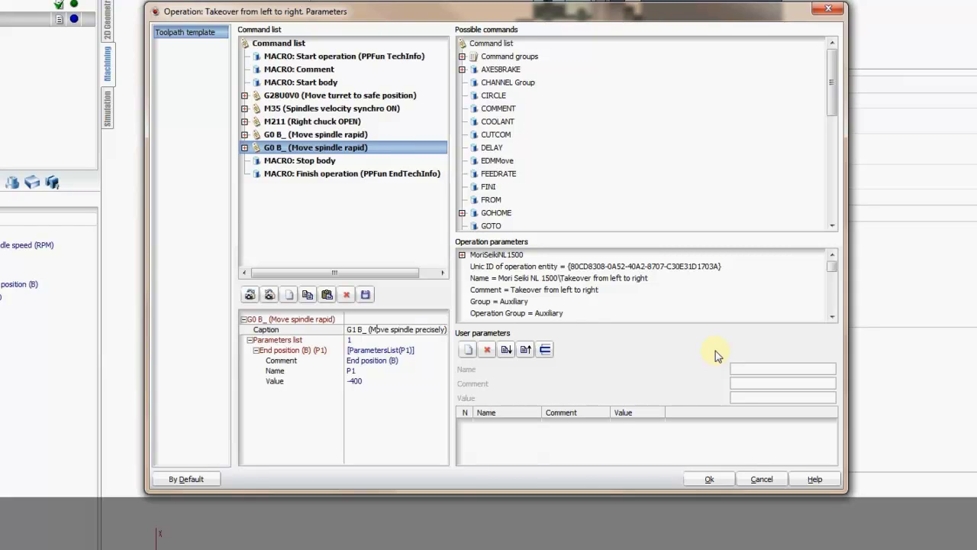
pyautogui.write('F_')
pyautogui.press('End')
pyautogui.press('Return')
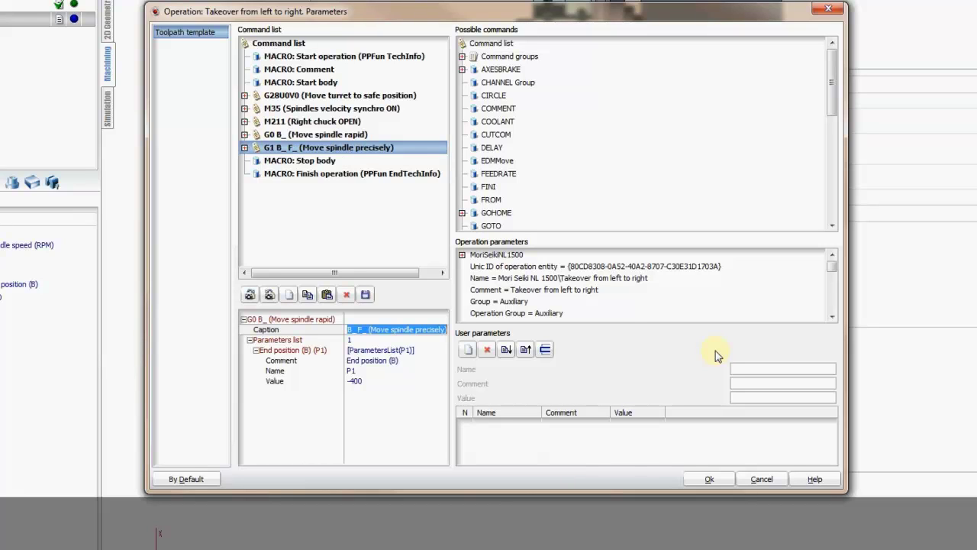
# - Add a second parameter, P2, to the G1 B_ F_ group with the comment Feedrate value and the value 300
pyautogui.click(245, 148)
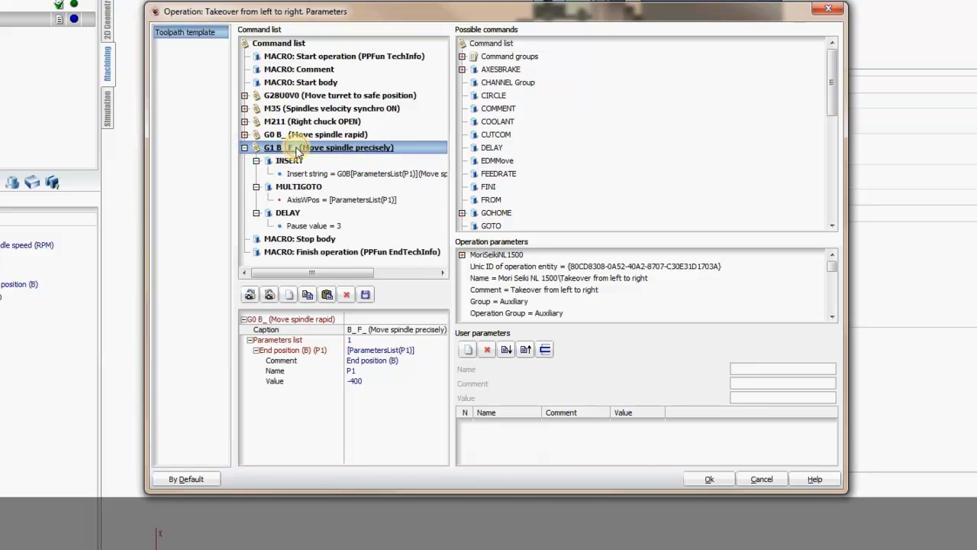
pyautogui.click(356, 340)
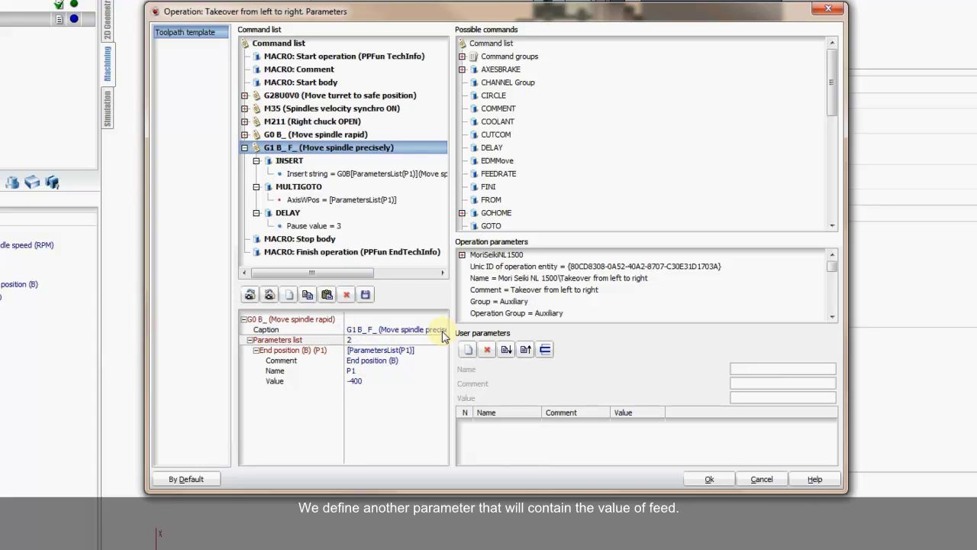
pyautogui.press('Return')
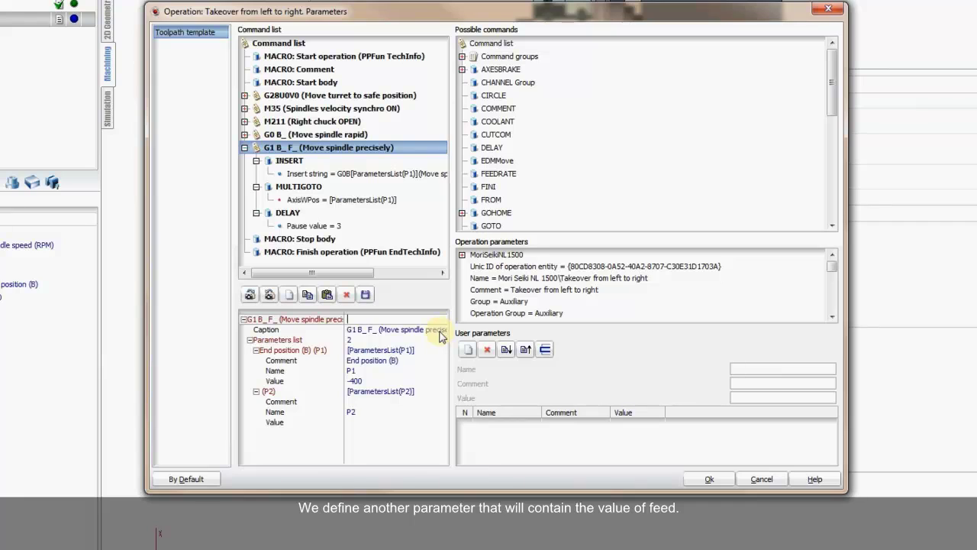
pyautogui.click(369, 392)
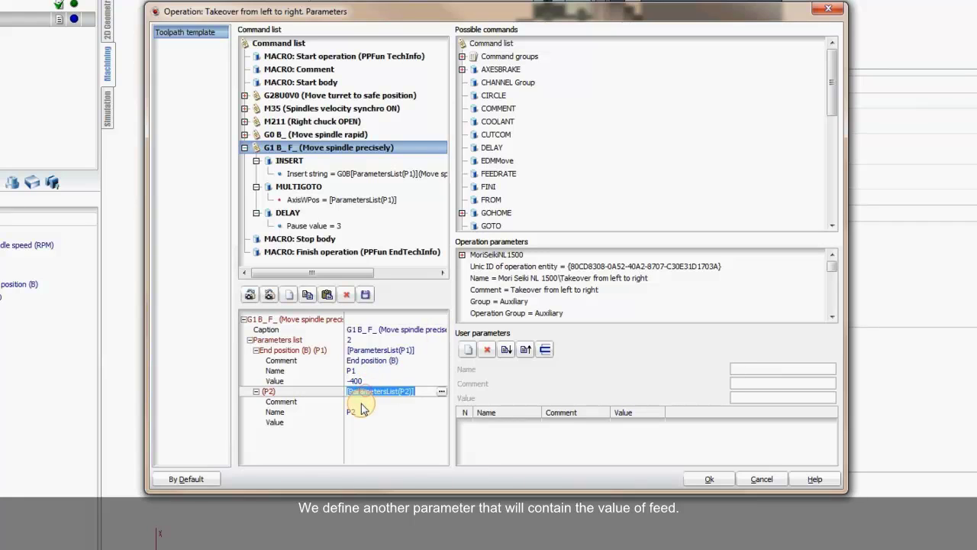
pyautogui.press('Down')
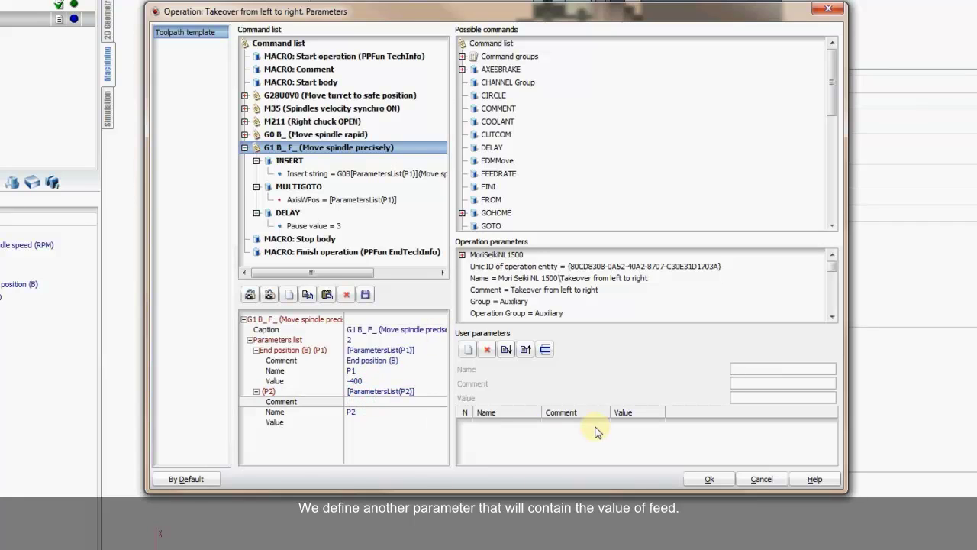
pyautogui.write('Fee')
pyautogui.press('Return')
pyautogui.press('Down')
pyautogui.press('Down')
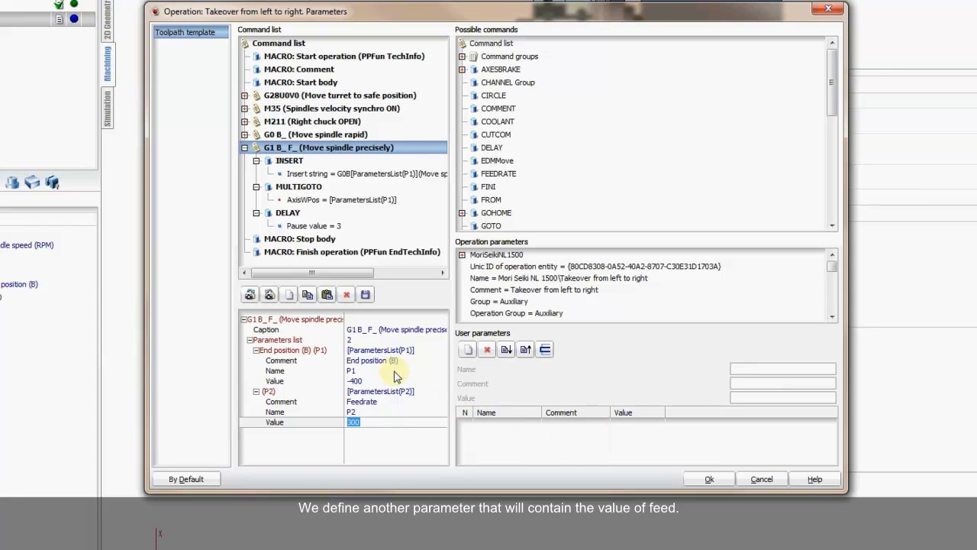
pyautogui.click(390, 403)
pyautogui.click(390, 405)
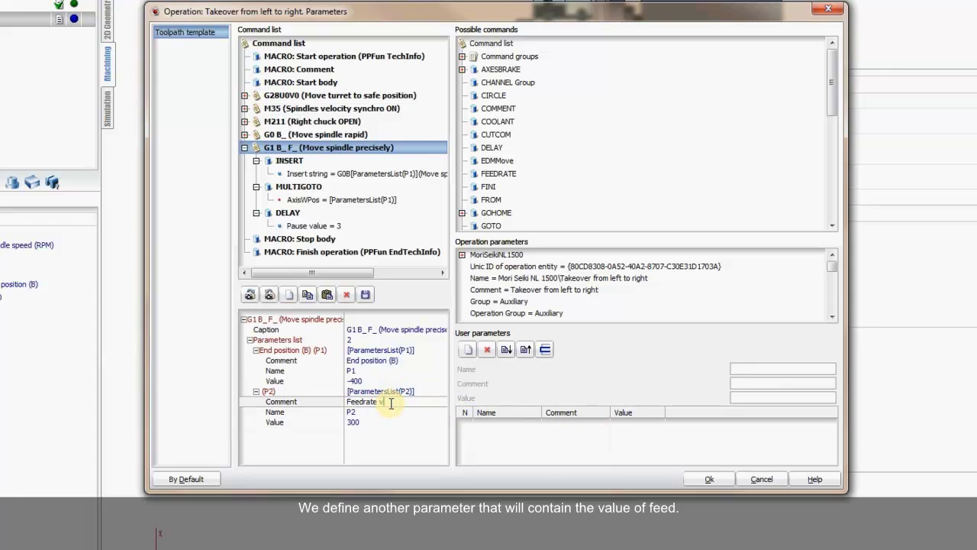
pyautogui.hotkey('ctrl', 'a')
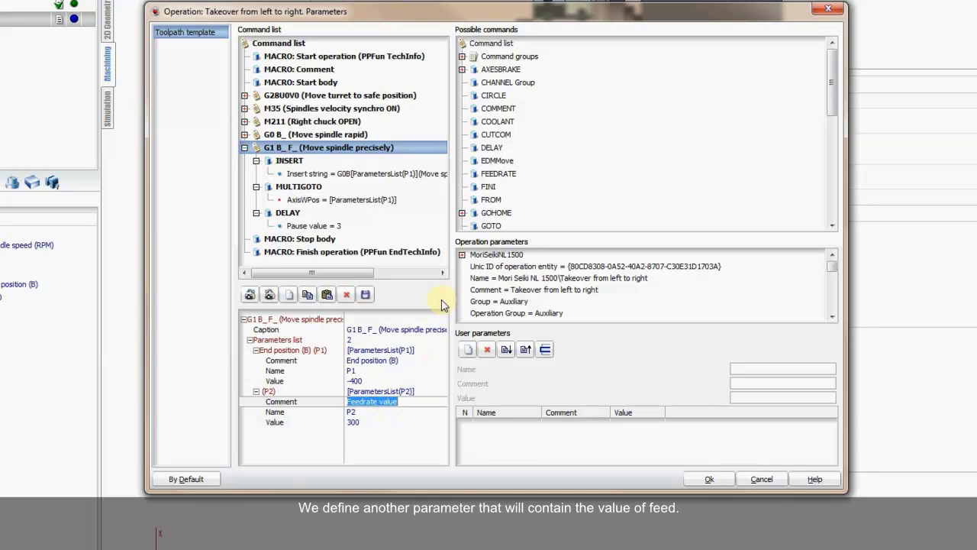
pyautogui.click(405, 402)
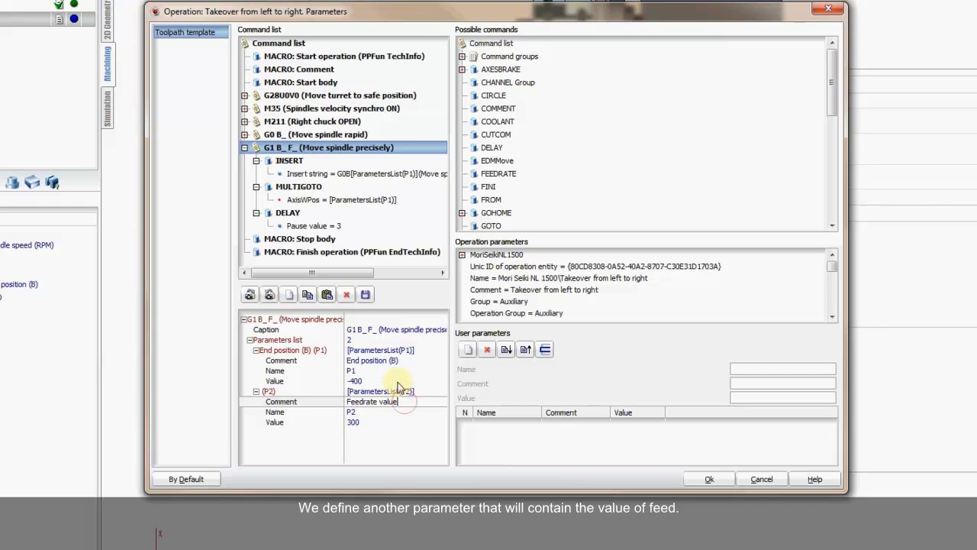
# - Copy the P2 parameter's reference, [ParametersList(P2)], from the G1 B_ F_ group's properties
pyautogui.click(424, 392)
pyautogui.click(416, 394)
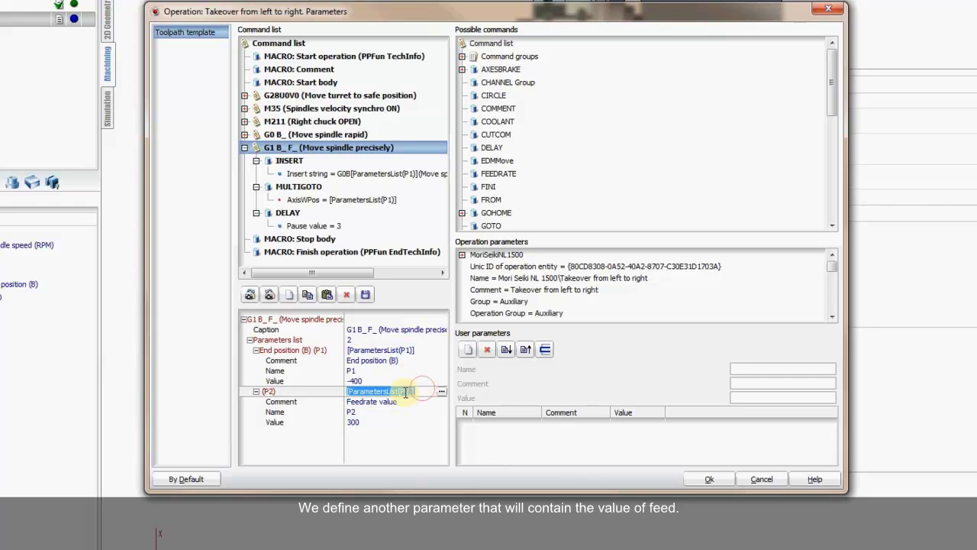
pyautogui.rightClick(405, 394)
pyautogui.click(448, 436)
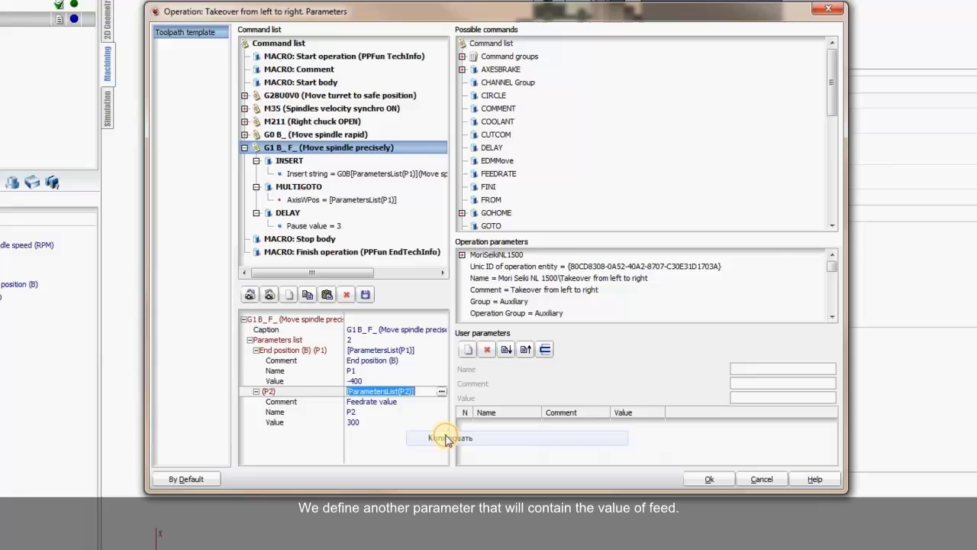
pyautogui.click(379, 329)
pyautogui.click(379, 329)
pyautogui.press('Home')
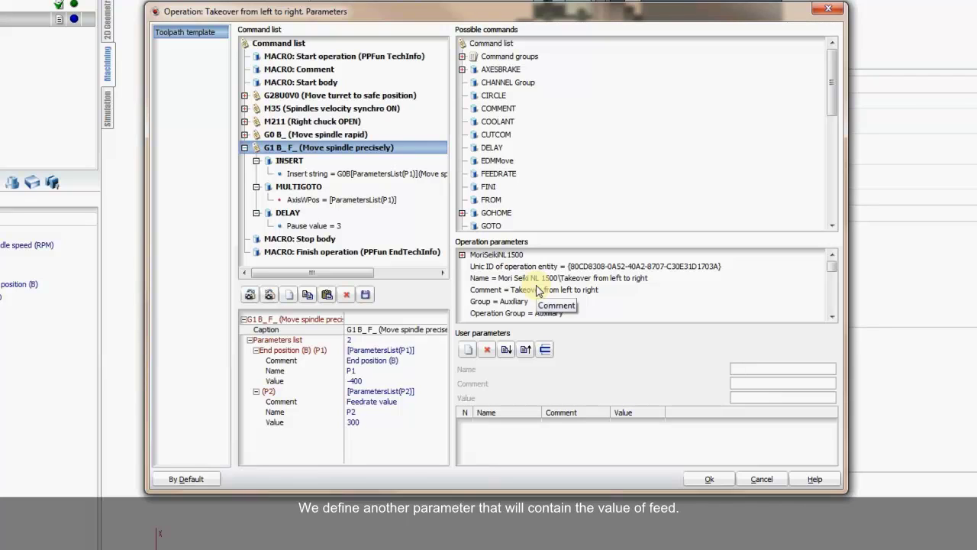
# - Change the beginning of the G1 B_ F_ group's INSERT string to G98G01 in front of the B value
pyautogui.click(309, 174)
pyautogui.click(364, 321)
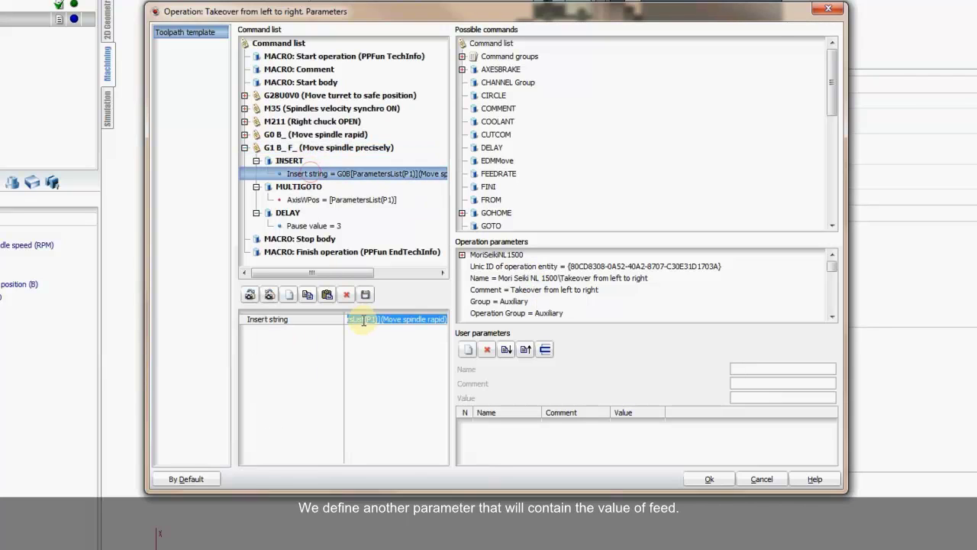
pyautogui.press('Home')
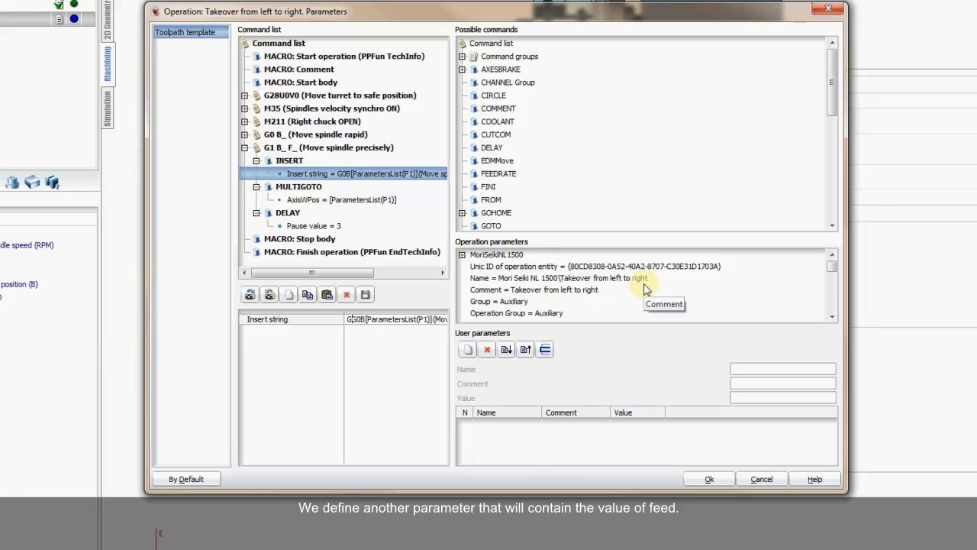
pyautogui.write('G98')
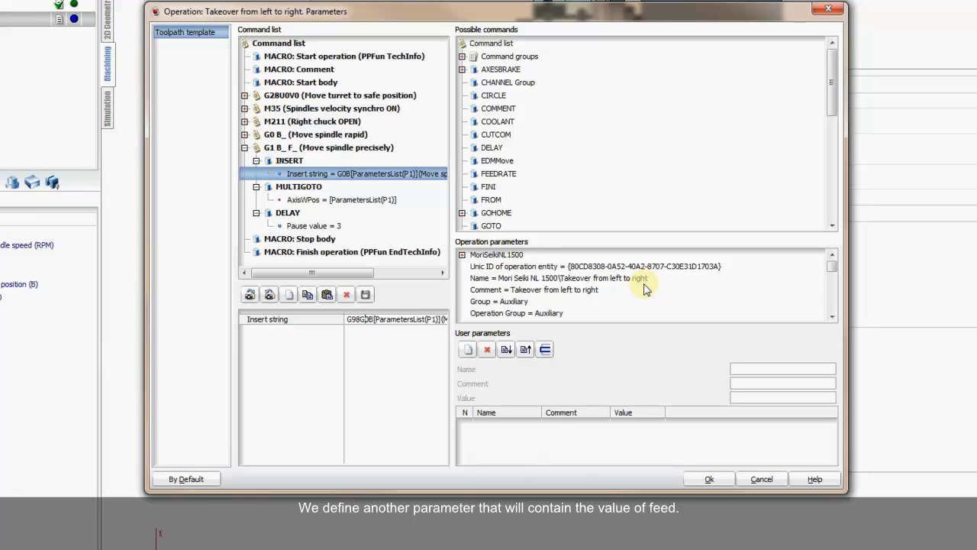
pyautogui.press('Right')
pyautogui.press('Right')
pyautogui.press('Right')
pyautogui.press('BackSpace')
pyautogui.write('1')
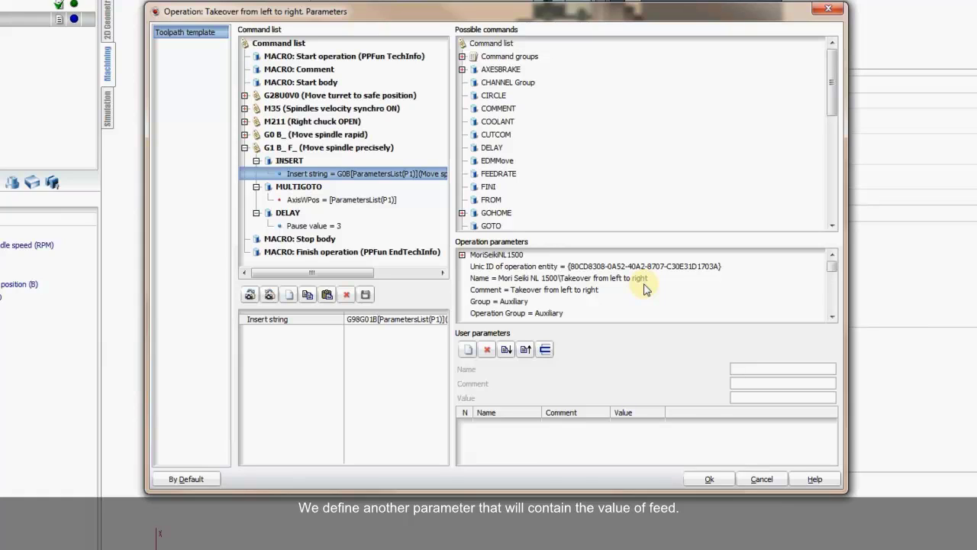
# - Add F[ParametersList(P2)] after the B value in the INSERT string, and widen the command list to check the whole line
pyautogui.press('Right')
pyautogui.press('Right')
pyautogui.write('F')
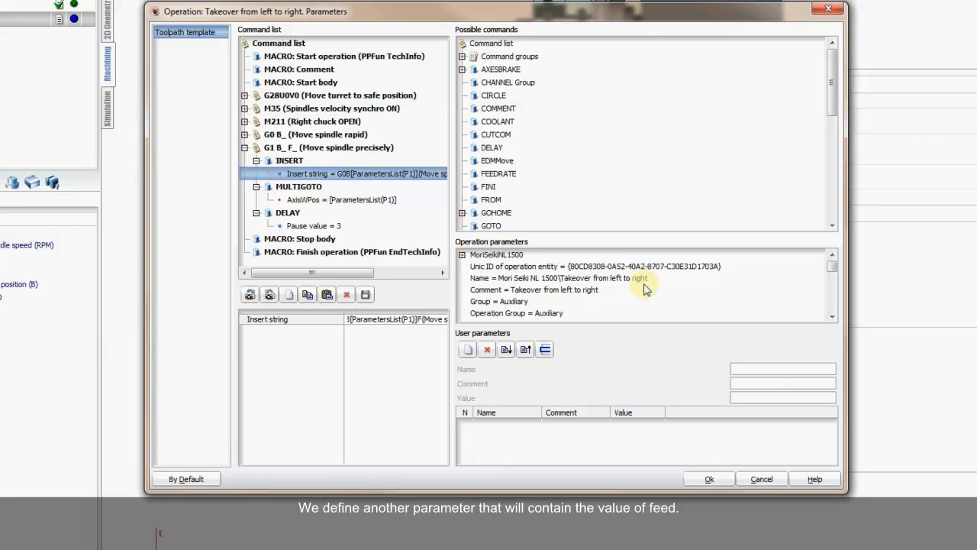
pyautogui.hotkey('ctrl', 'v')
pyautogui.press('Return')
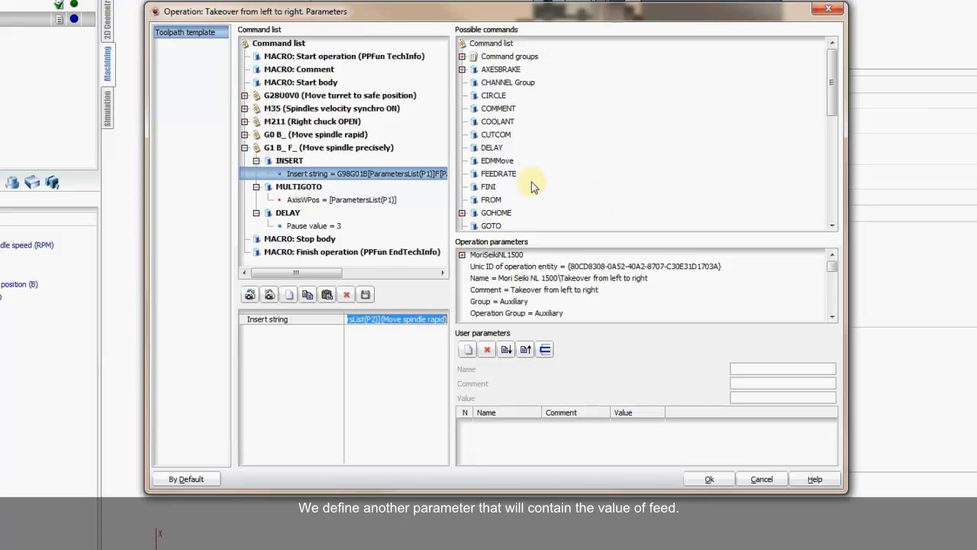
pyautogui.moveTo(453, 173); pyautogui.dragTo(600, 175)
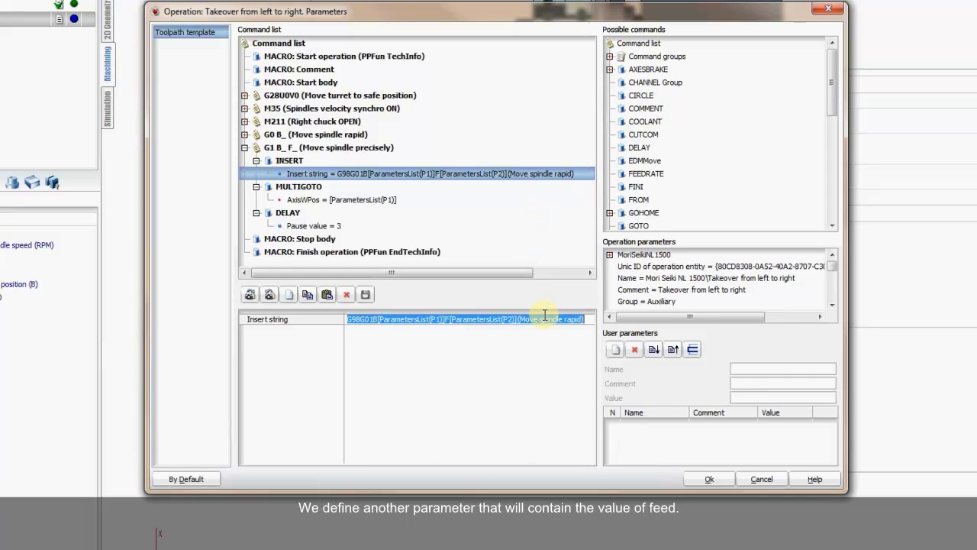
pyautogui.click(543, 316)
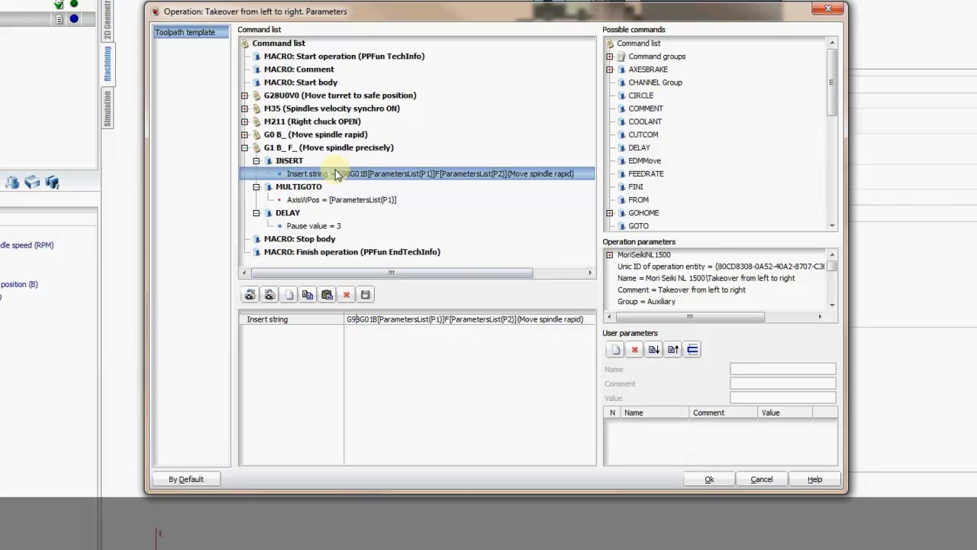
# - Delete the DELAY command from the G1 B_ F_ group and accept the operation parameters
pyautogui.click(301, 188)
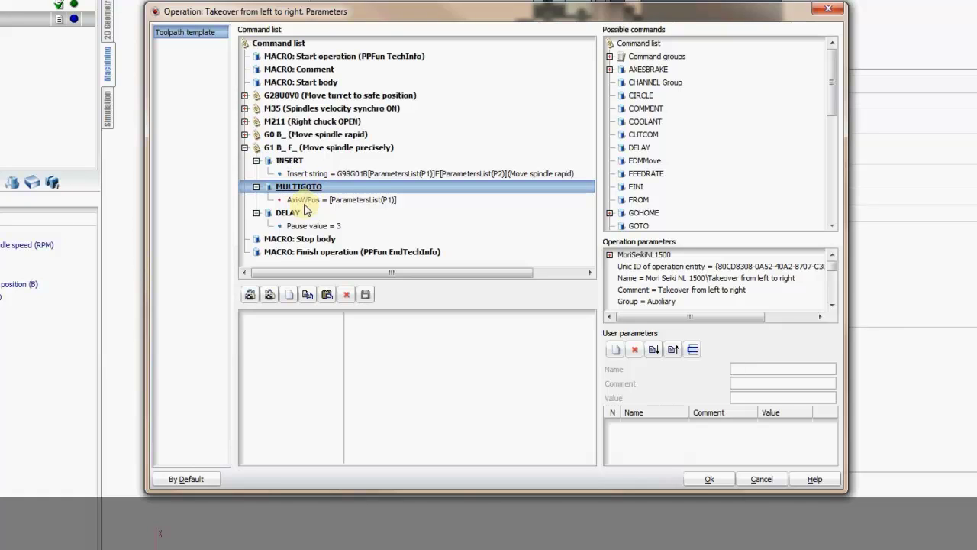
pyautogui.click(288, 215)
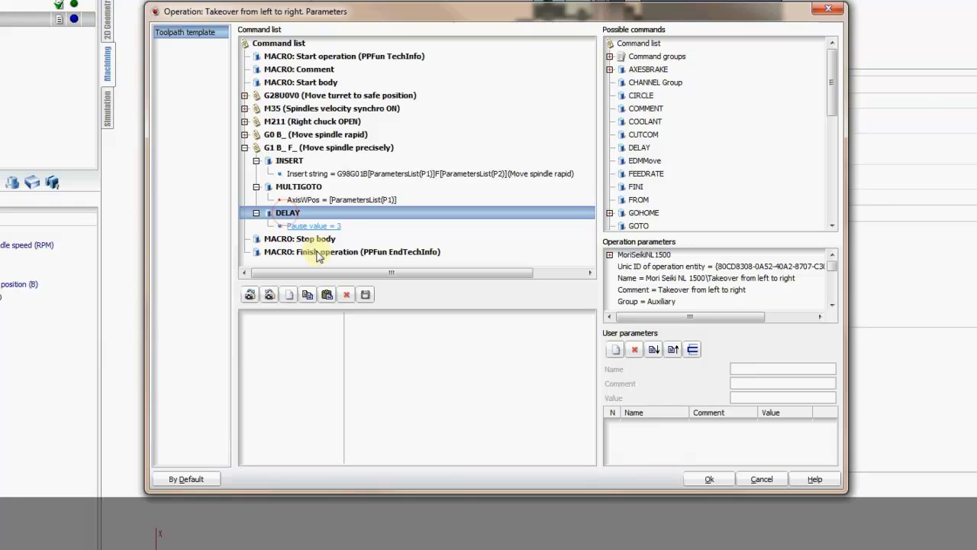
pyautogui.click(346, 293)
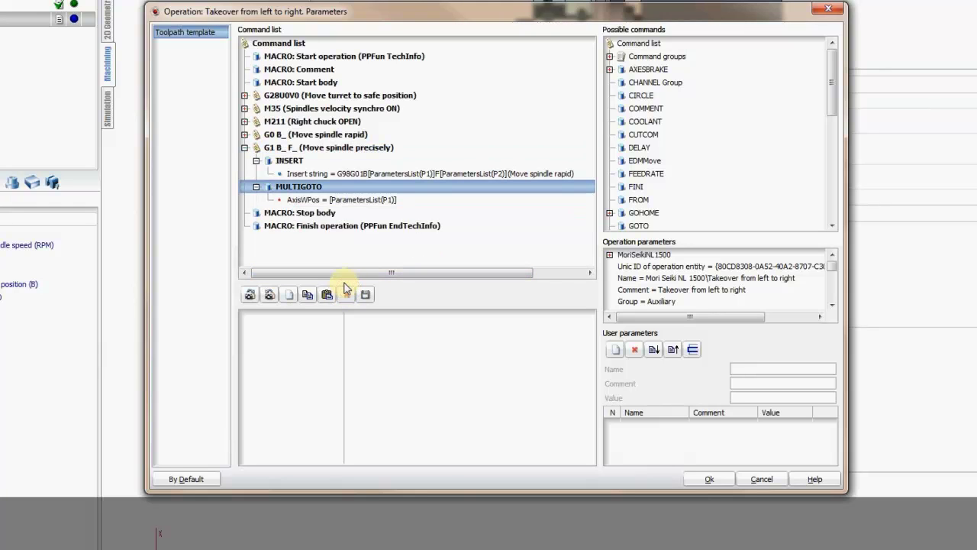
pyautogui.click(297, 149)
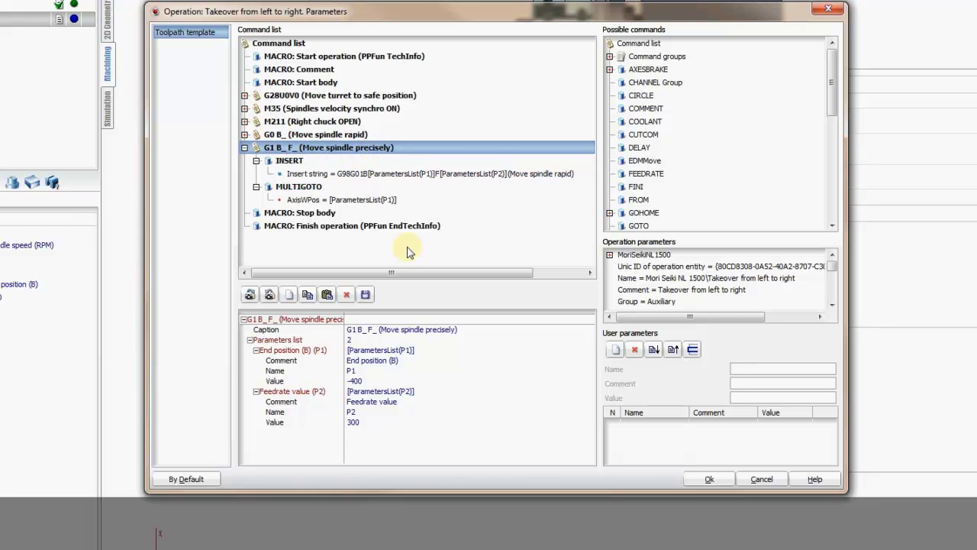
pyautogui.click(245, 147)
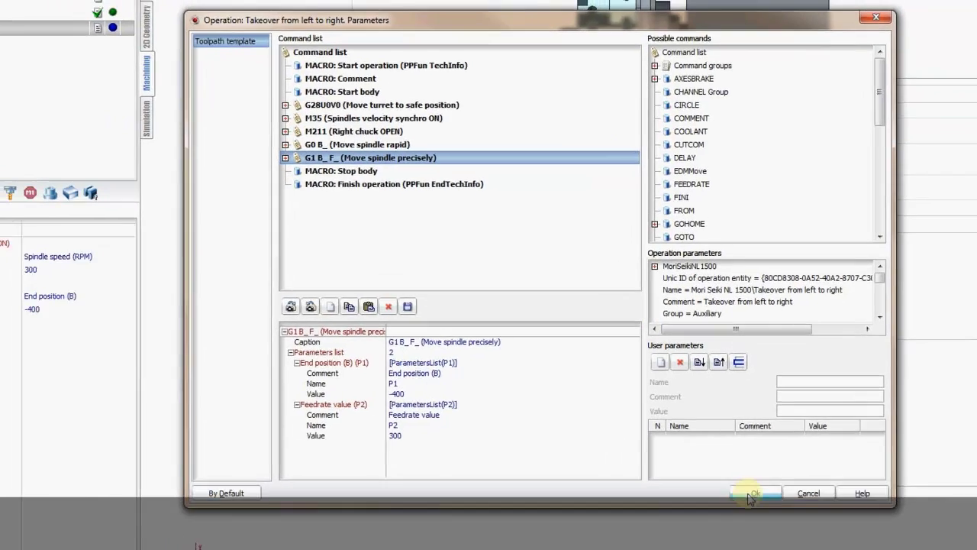
pyautogui.click(752, 494)
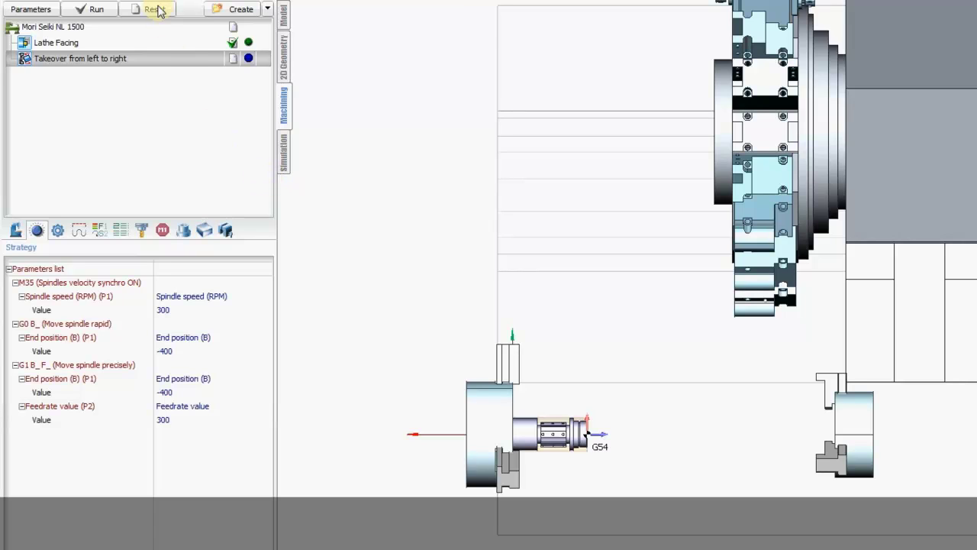
# - Recalculate the takeover operation and simulate it up to the INSERT command of the G1 B_ F_ (Move spindle precisely) group
pyautogui.click(97, 11)
pyautogui.click(284, 145)
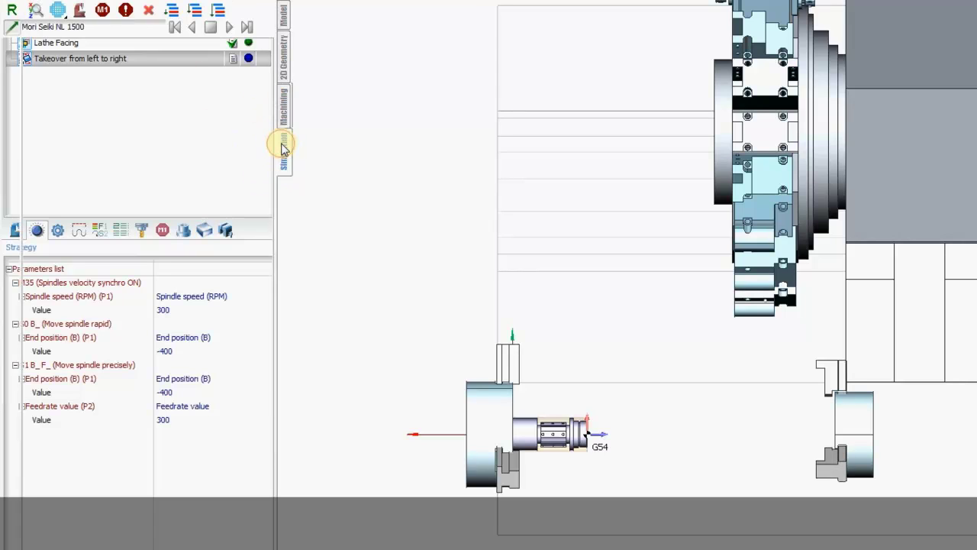
pyautogui.click(29, 79)
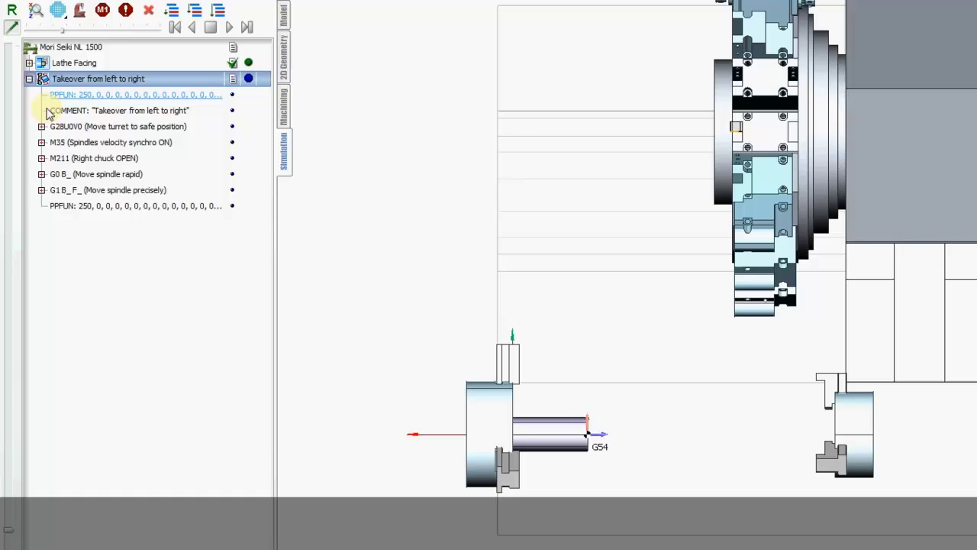
pyautogui.click(41, 190)
pyautogui.click(72, 206)
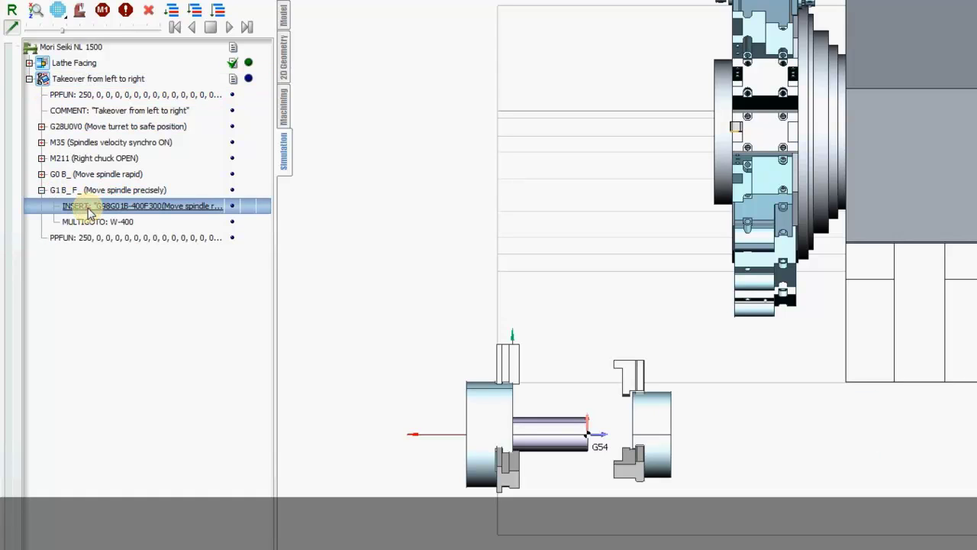
# - Simulate the MULTIGOTO command, and generate the NC program with MoriSeiki_Postprocessor at Max S 1000 to check the takeover block
pyautogui.click(97, 223)
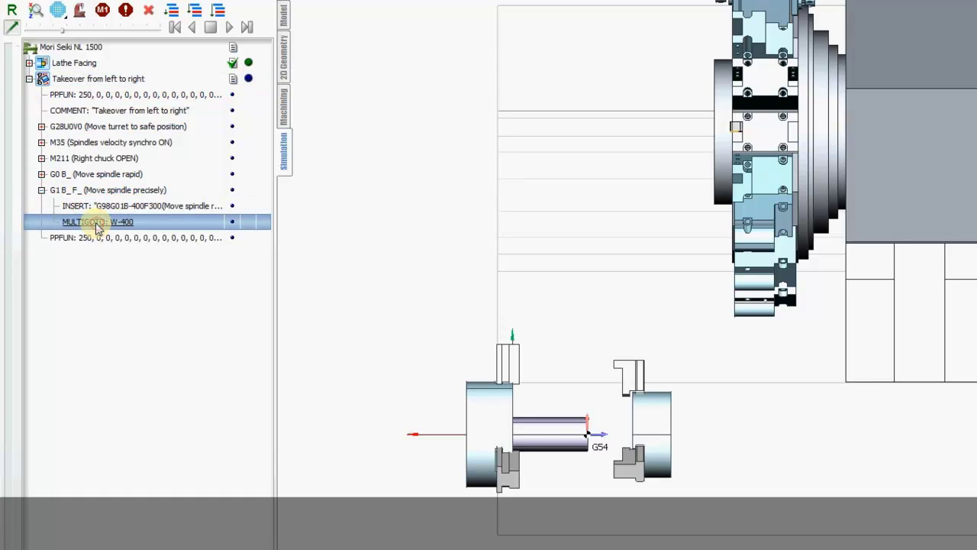
pyautogui.click(285, 113)
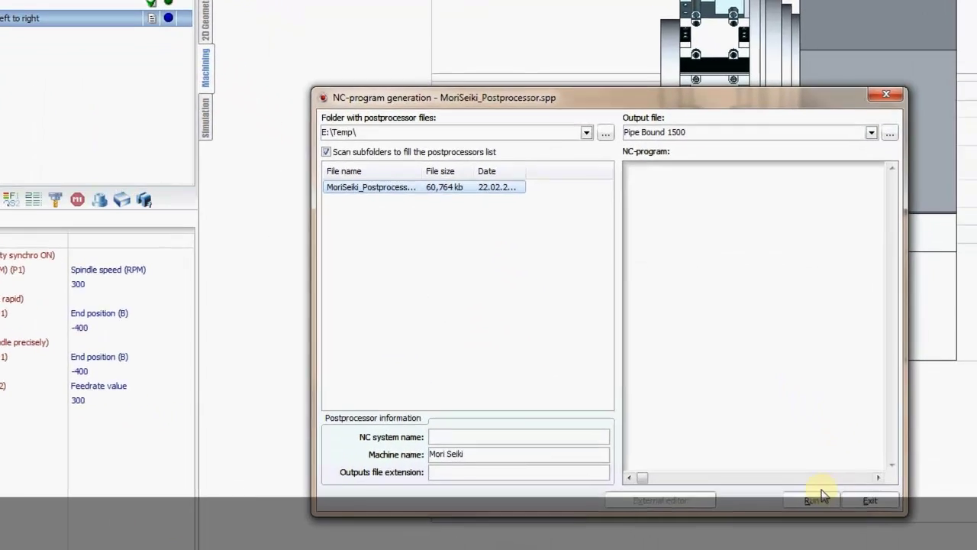
pyautogui.click(817, 501)
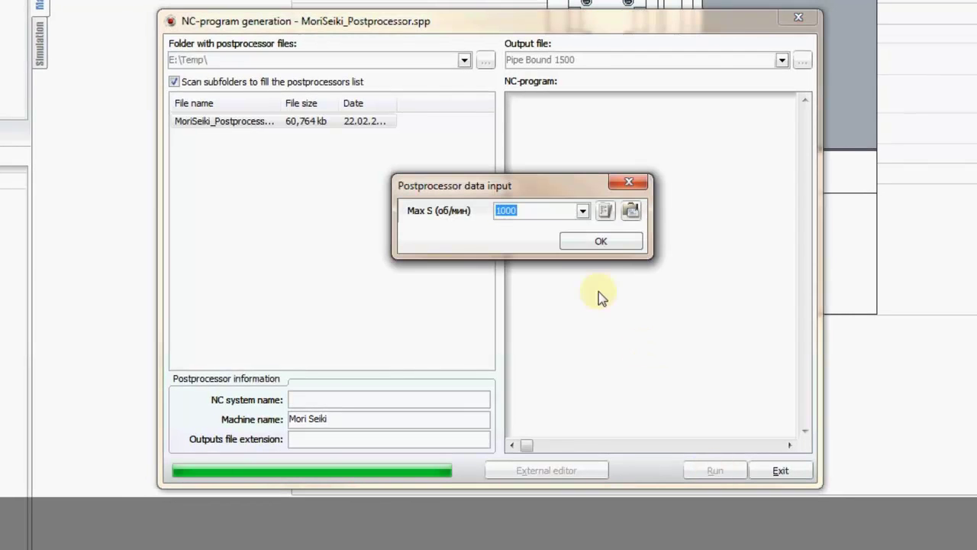
pyautogui.click(592, 244)
pyautogui.click(615, 245)
pyautogui.scroll(-10, 620, 243)
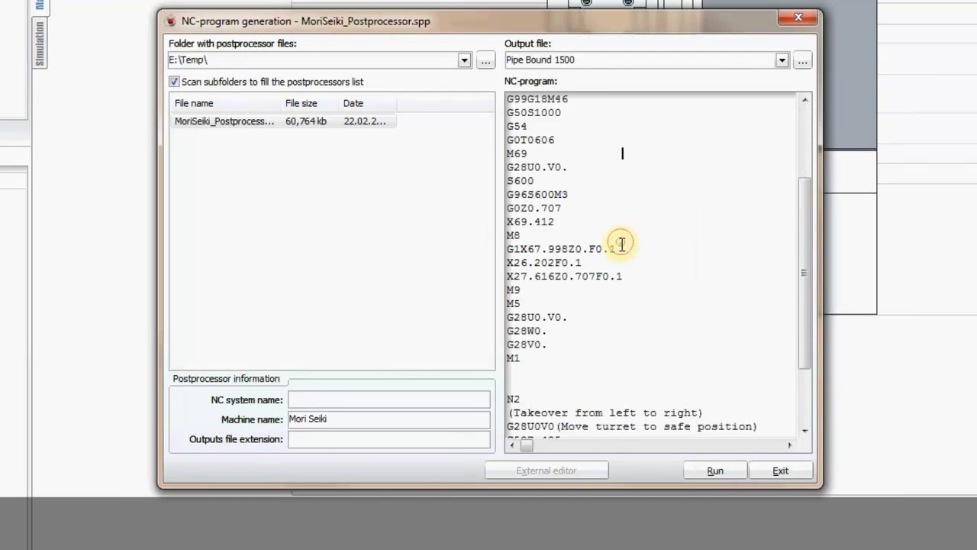
pyautogui.click(542, 386)
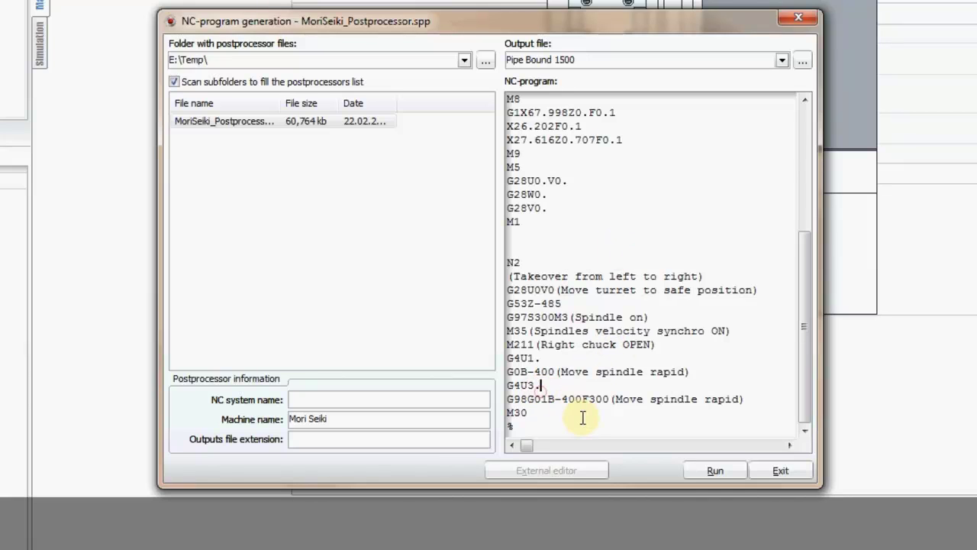
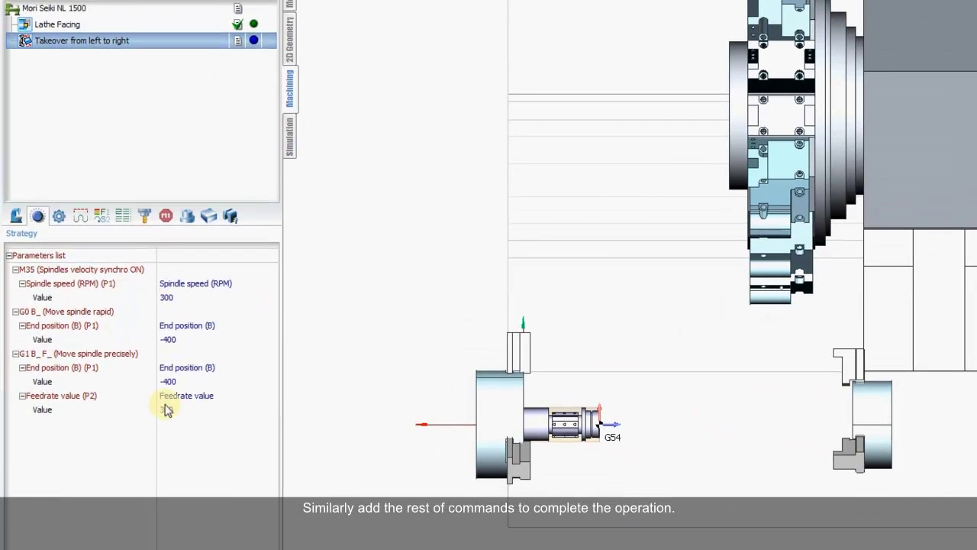
# - Set the G1 B_ F_ (Move spindle precisely) group's end position to -485 and its feedrate value to 200
pyautogui.click(170, 380)
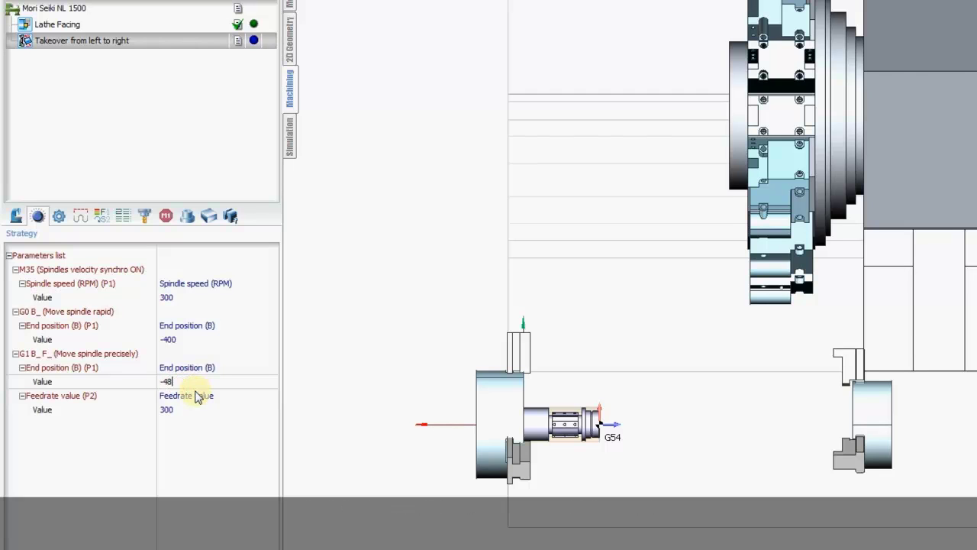
pyautogui.press('Return')
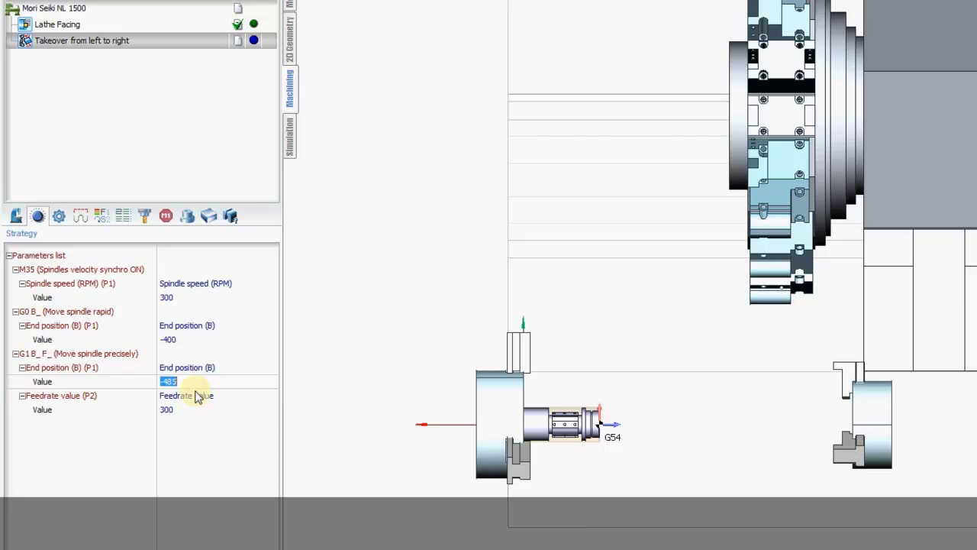
pyautogui.click(186, 407)
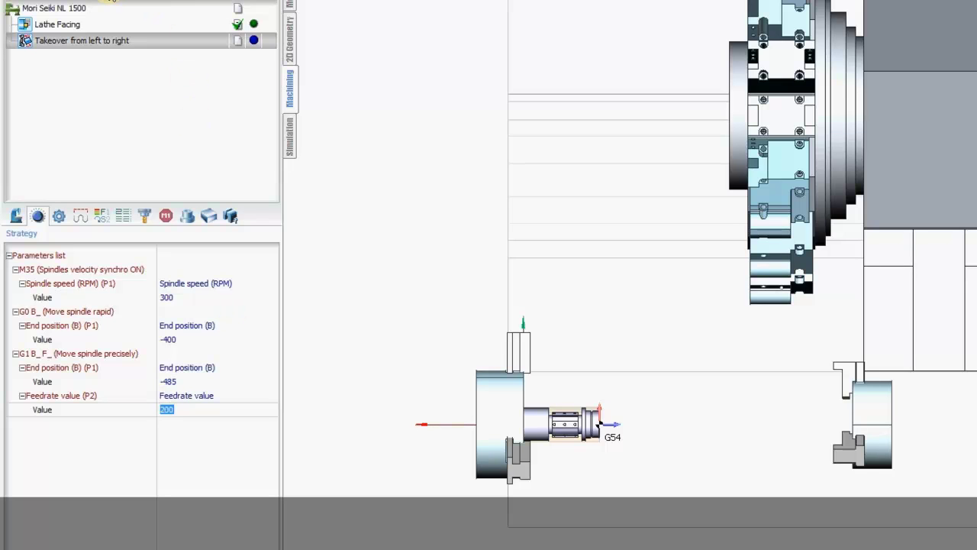
# - Simulate the G1 B_ F_ (Move spindle precisely) group command by command to check the right spindle's approach
pyautogui.click(291, 122)
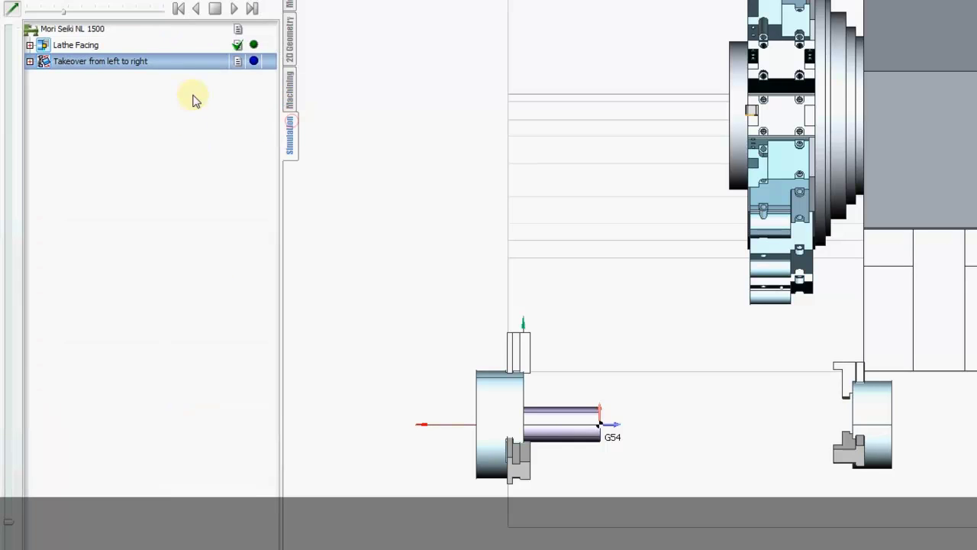
pyautogui.click(30, 61)
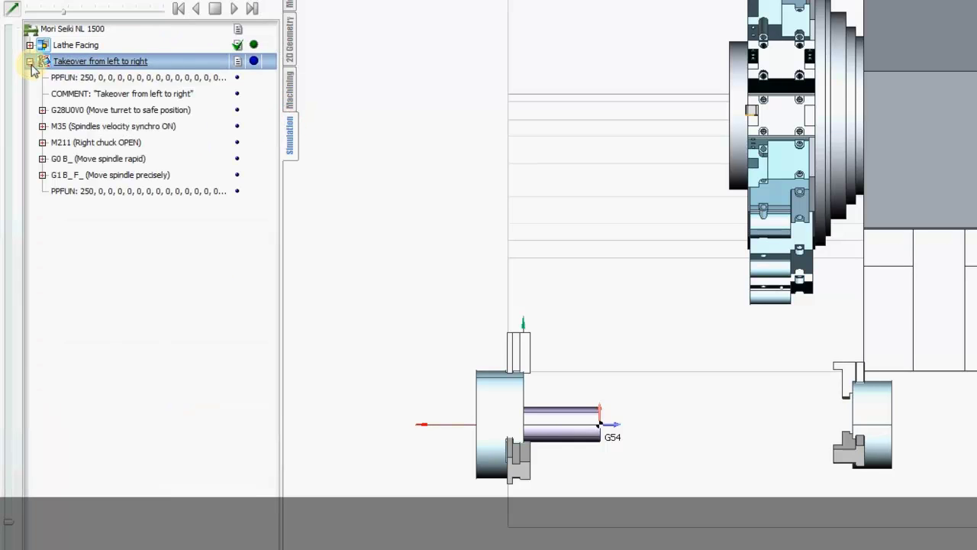
pyautogui.click(63, 177)
pyautogui.click(42, 174)
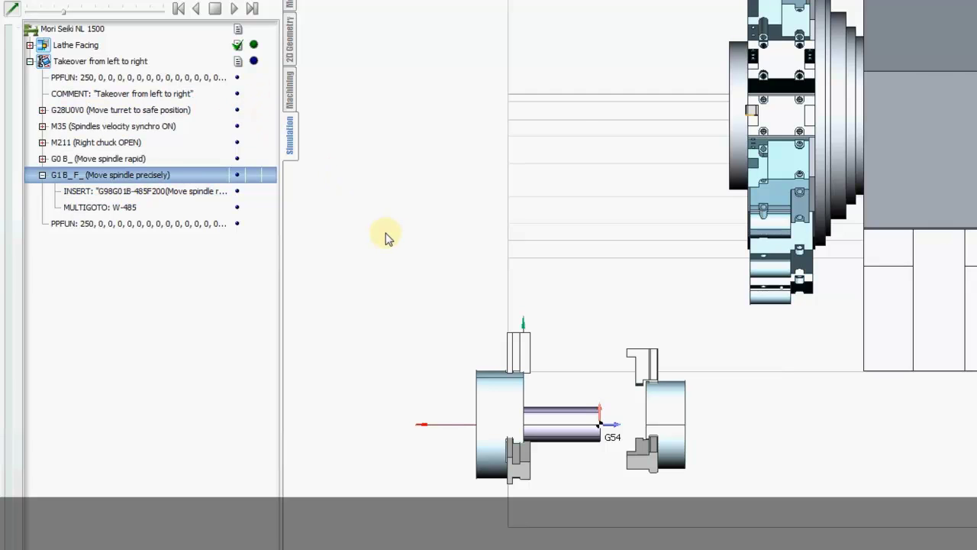
pyautogui.press('Down')
pyautogui.press('Down')
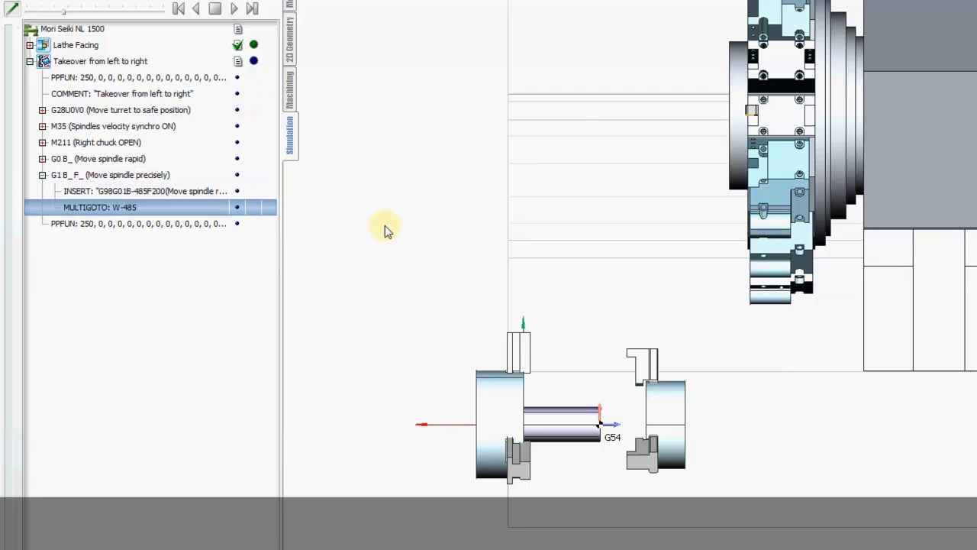
pyautogui.press('Down')
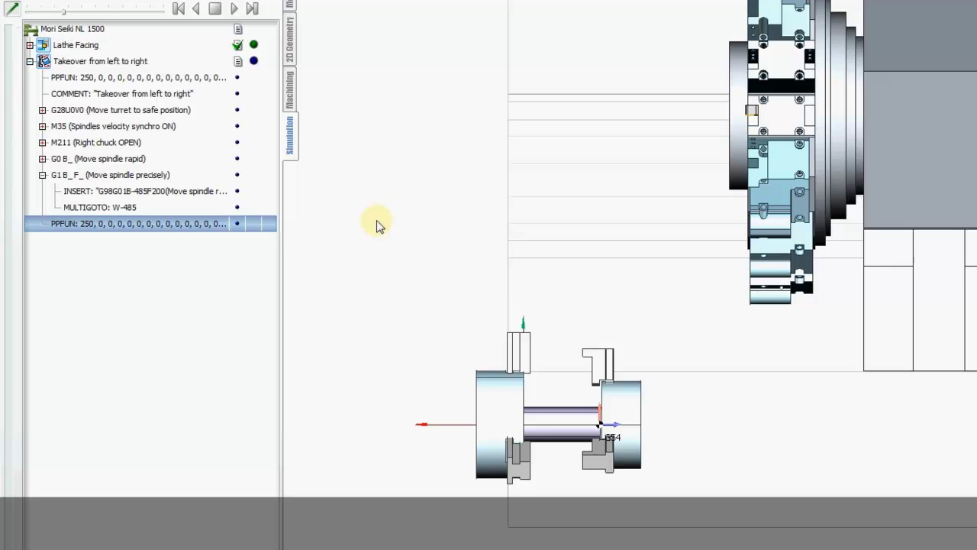
# - Reopen the takeover operation's parameters and add an INSERT command after MULTIGOTO in the G1 B_ F_ group
pyautogui.click(287, 89)
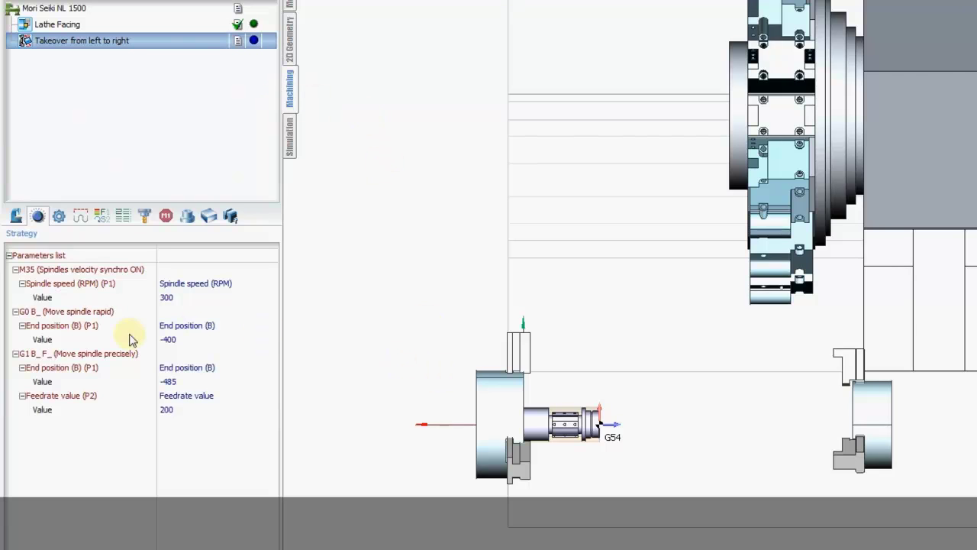
pyautogui.click(80, 353)
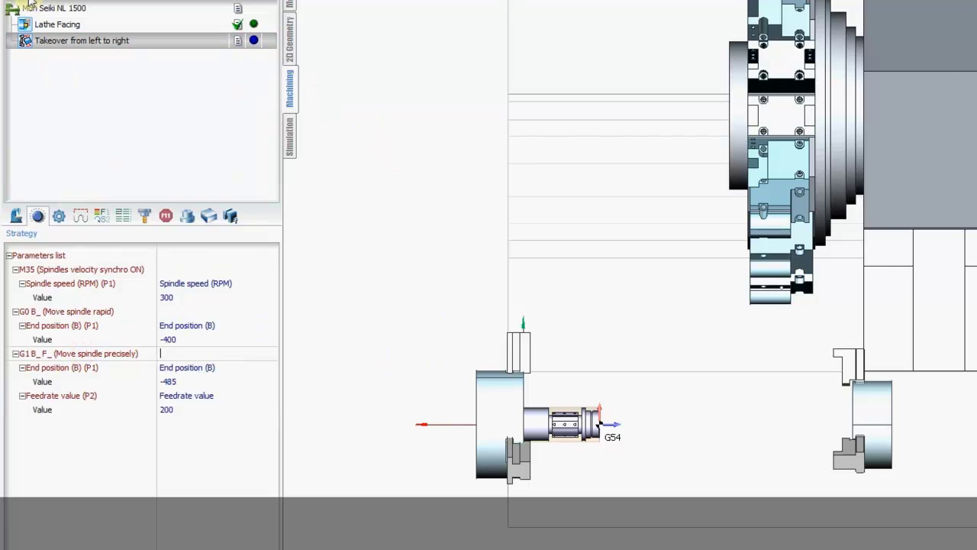
pyautogui.doubleClick(191, 41)
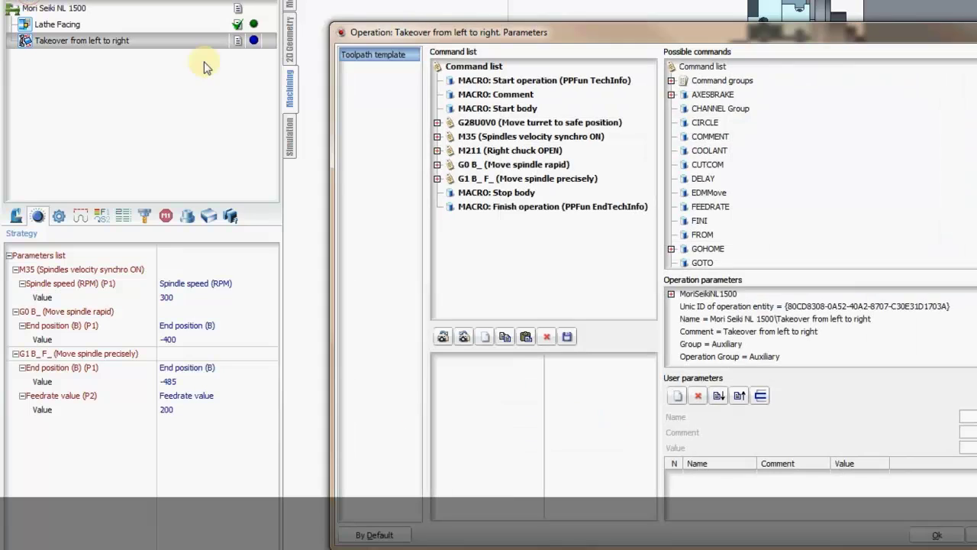
pyautogui.click(436, 178)
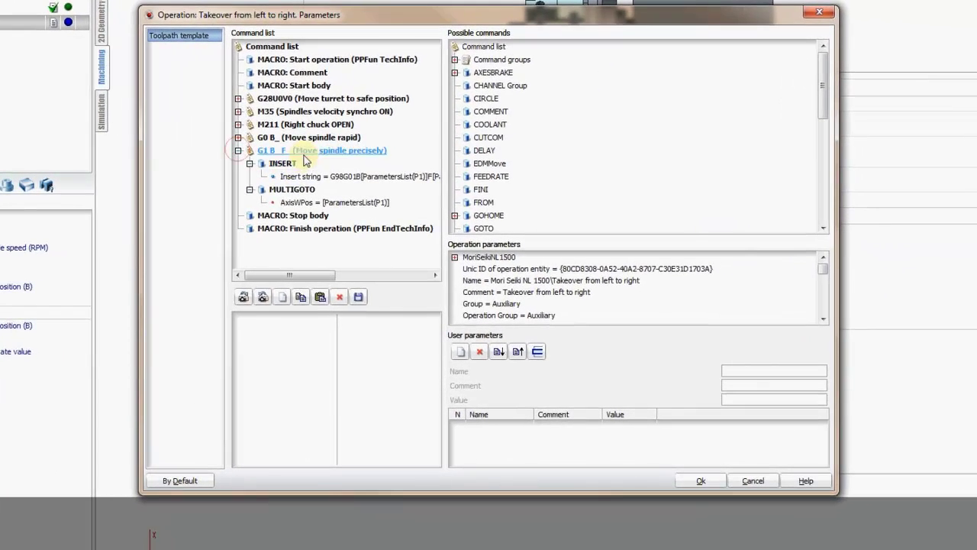
pyautogui.click(504, 179)
pyautogui.scroll(-2, 492, 189)
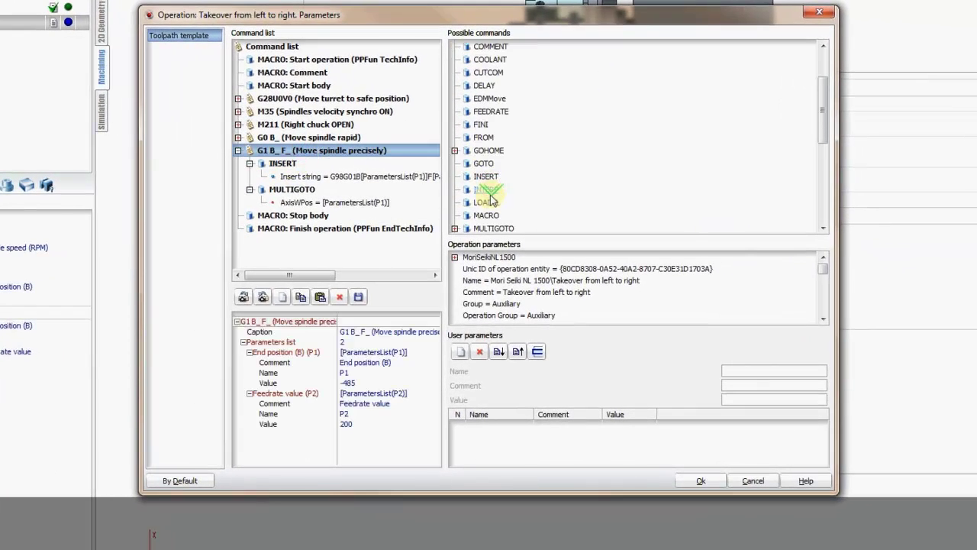
pyautogui.click(489, 178)
pyautogui.moveTo(491, 183); pyautogui.dragTo(310, 227)
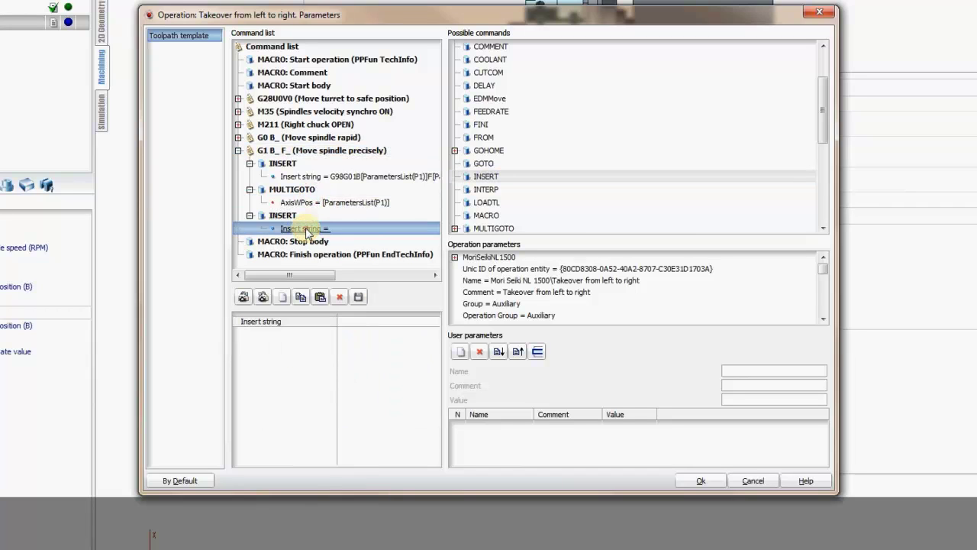
# - Set the new INSERT command's string to G99(Return feed mode), taking the G99 code from the example NC program
pyautogui.click(355, 318)
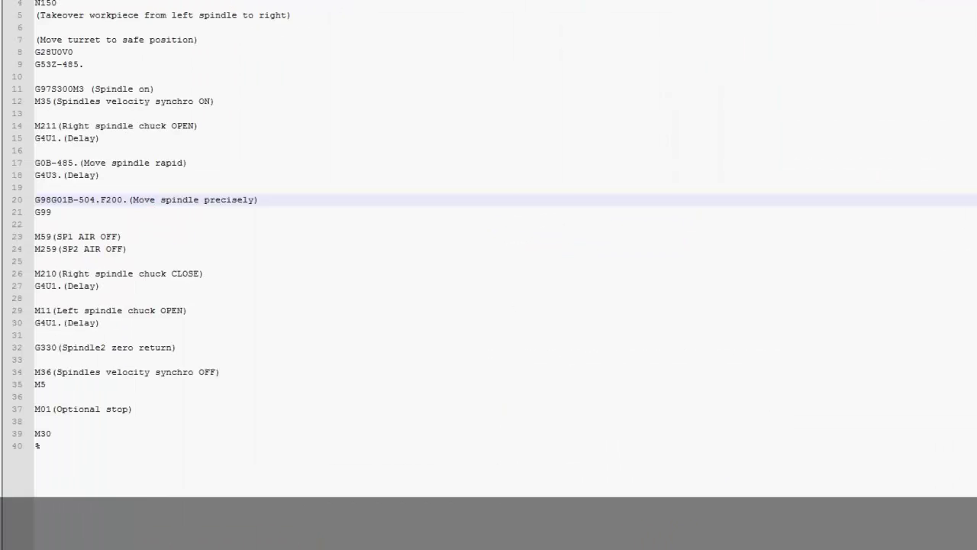
pyautogui.click(55, 218)
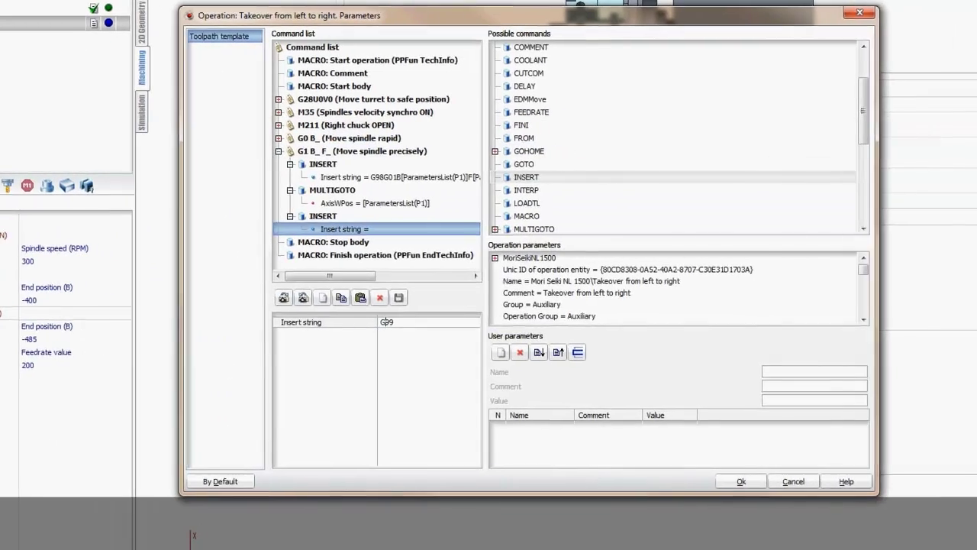
pyautogui.click(363, 323)
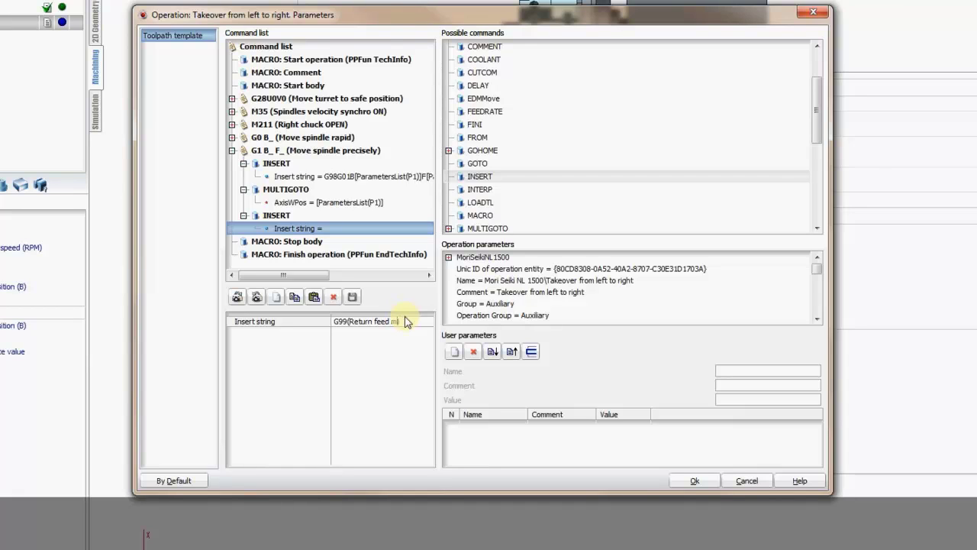
pyautogui.press('Return')
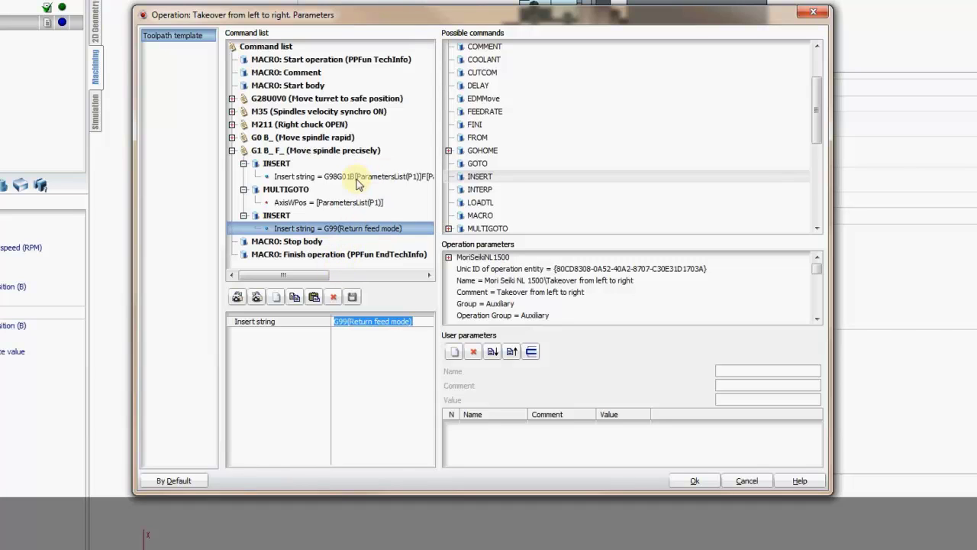
# - Save the G1 B_ F_ command group to the external file G1_B__F___Move_spindle_precisely_.mcdg in E:\Temp
pyautogui.click(334, 150)
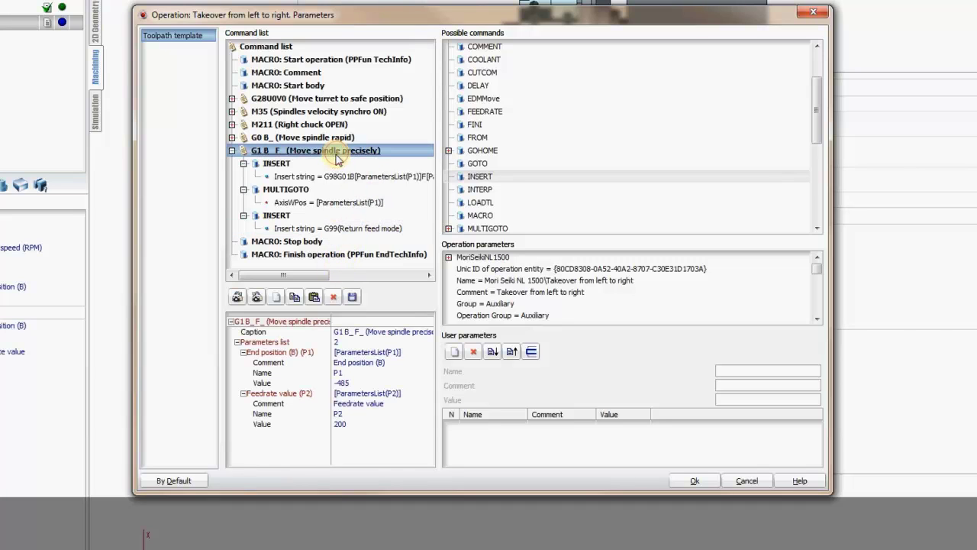
pyautogui.click(231, 150)
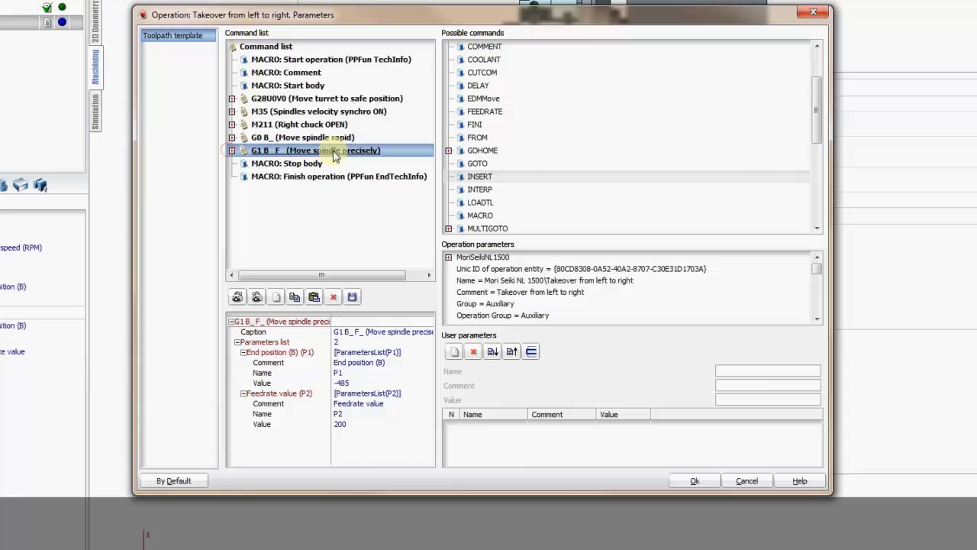
pyautogui.click(352, 298)
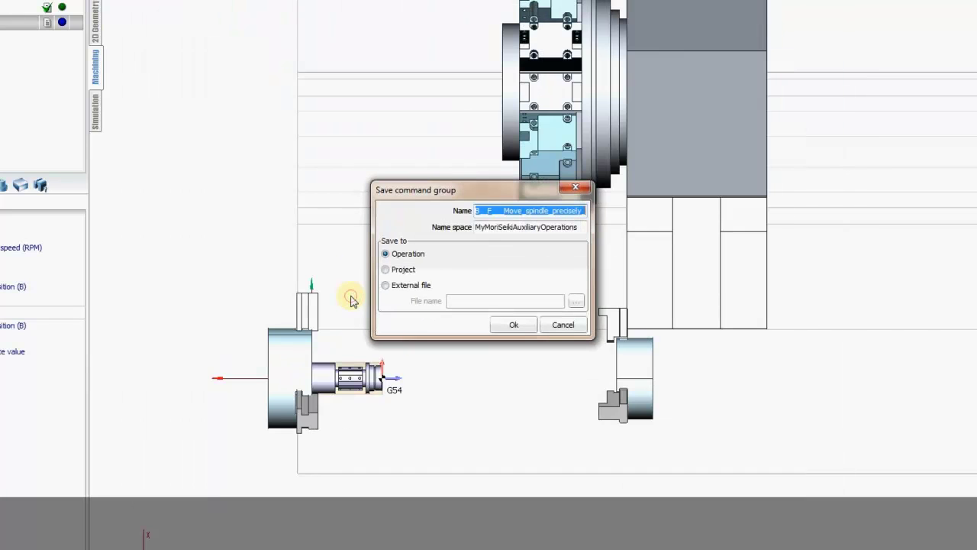
pyautogui.click(413, 285)
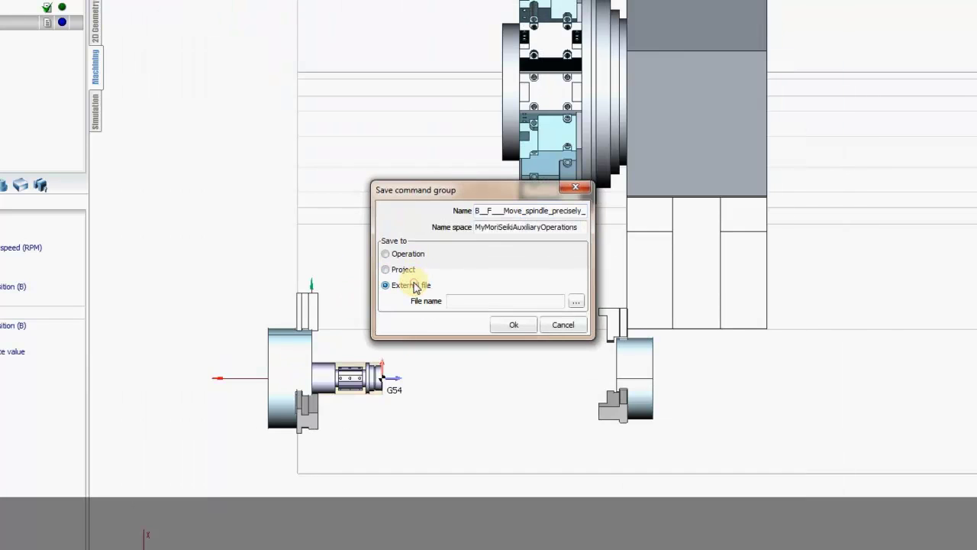
pyautogui.click(577, 304)
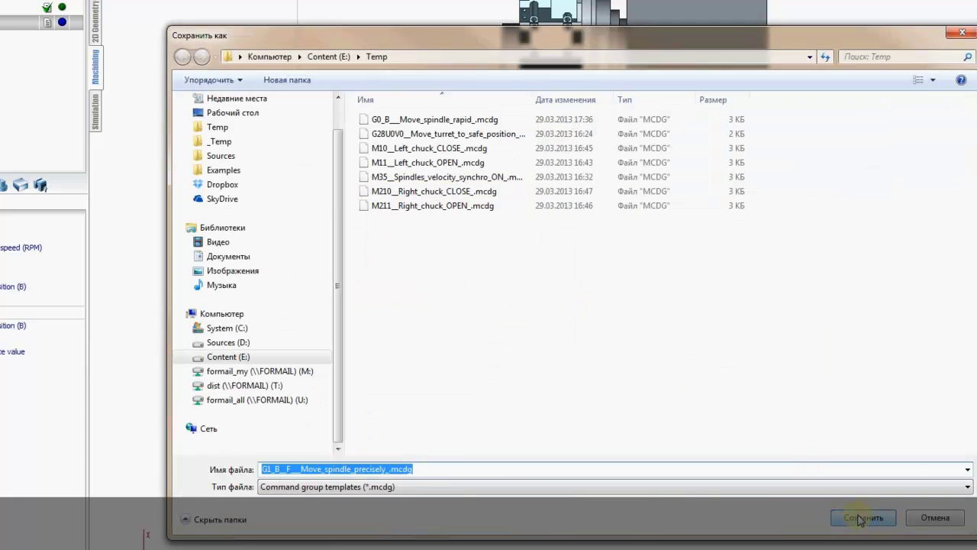
pyautogui.click(861, 518)
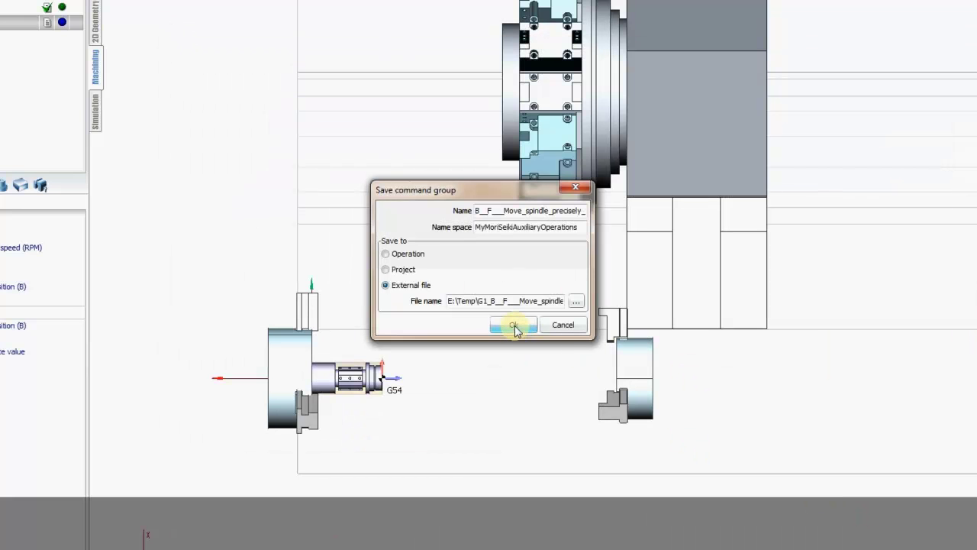
pyautogui.click(515, 325)
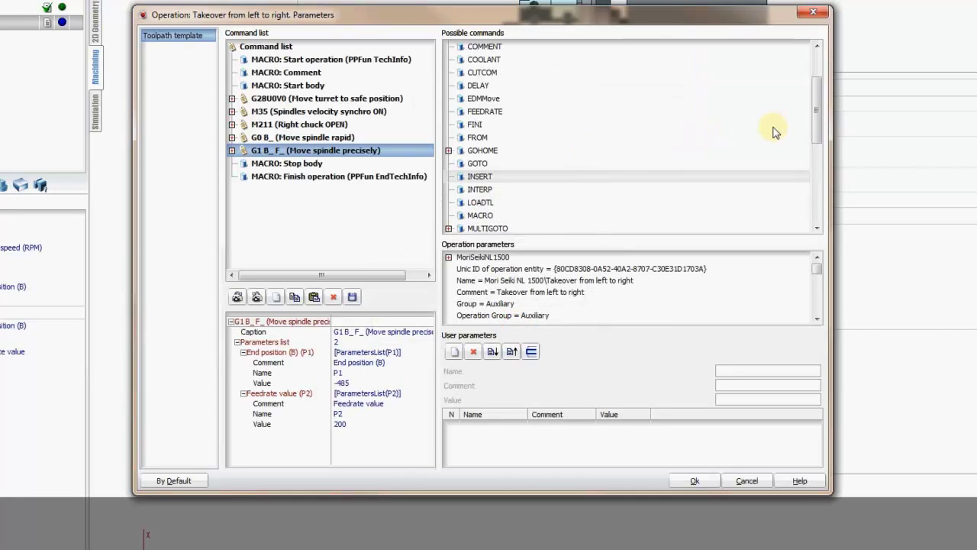
# - Check for the saved G1 B_ F_ (Move spindle precisely) group among the available command groups
pyautogui.moveTo(815, 116); pyautogui.dragTo(802, 48)
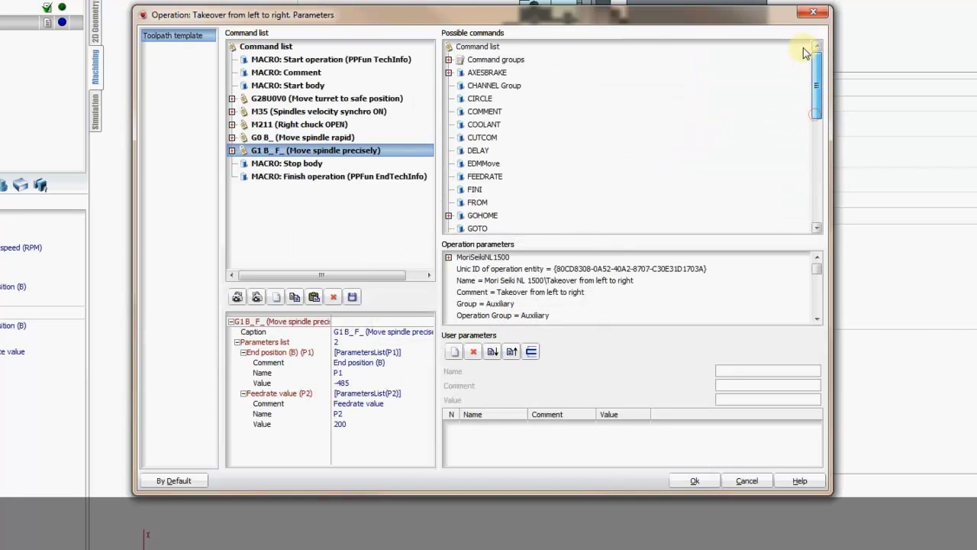
pyautogui.click(450, 59)
pyautogui.click(534, 176)
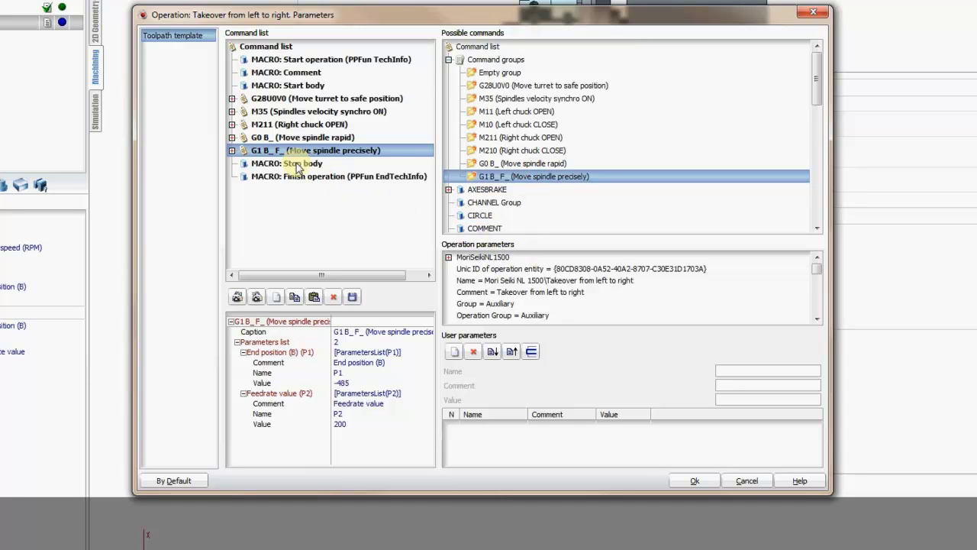
pyautogui.click(298, 151)
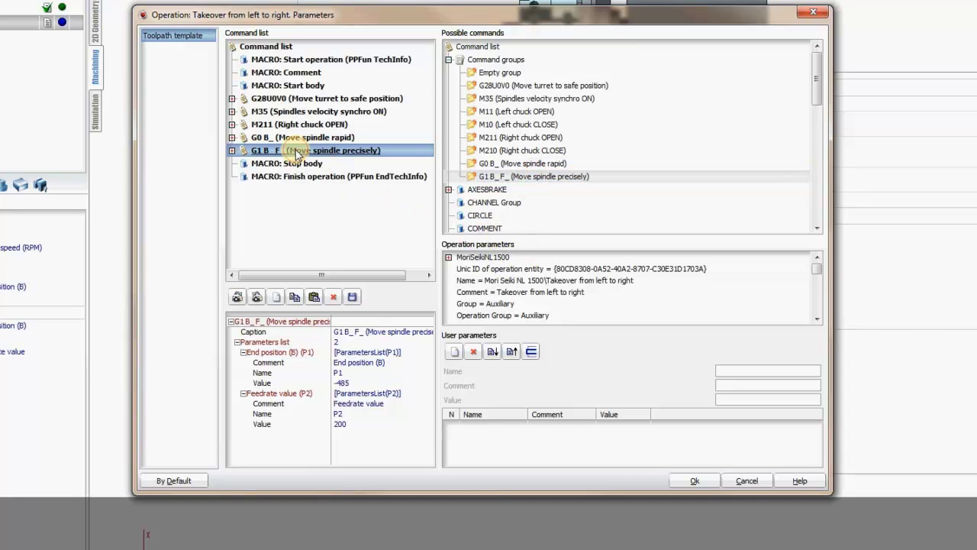
# - Accept the operation parameters and recalculate the takeover operation
pyautogui.click(693, 480)
pyautogui.click(71, 64)
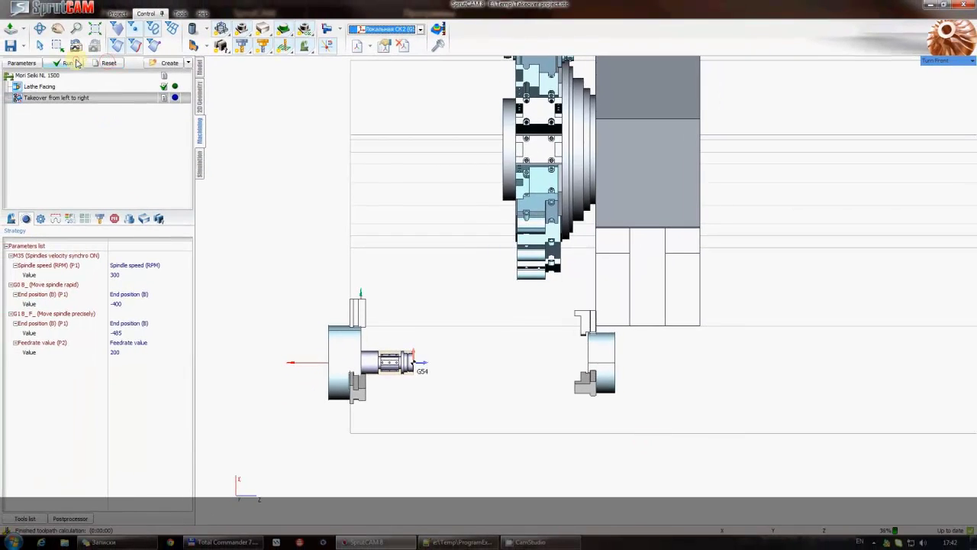
# - Save the project, and copy the M59(SP1 AIR OFF) line from ProgramExample.txt in Notepad++
pyautogui.click(10, 46)
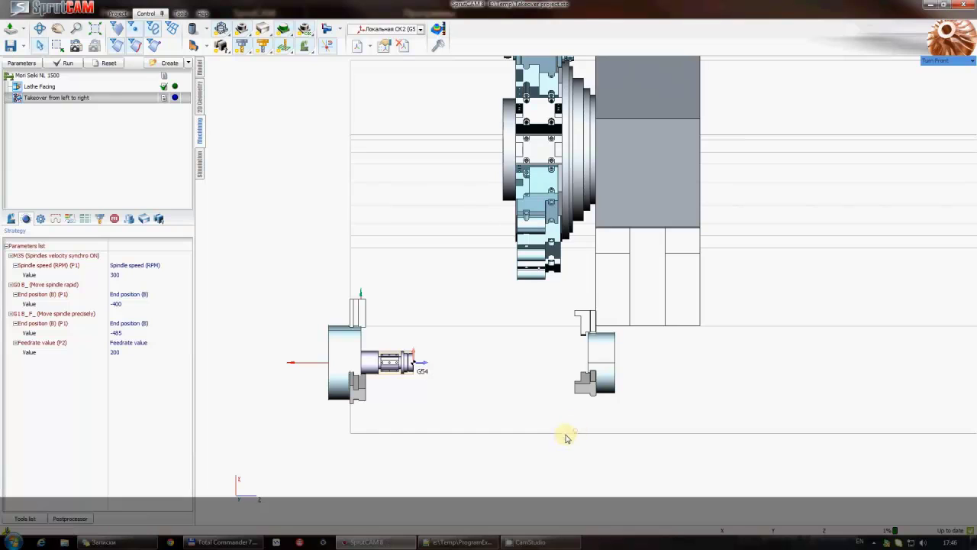
pyautogui.click(475, 543)
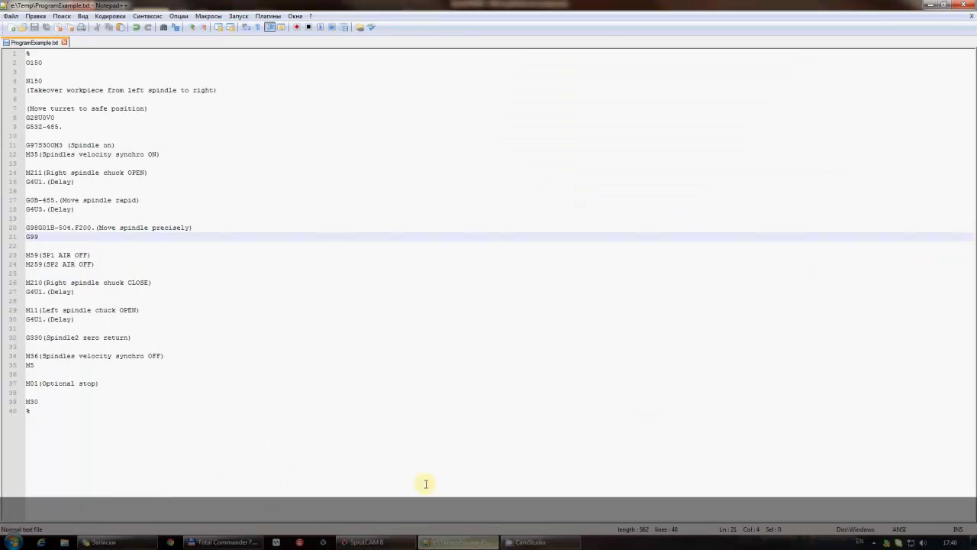
pyautogui.click(92, 254)
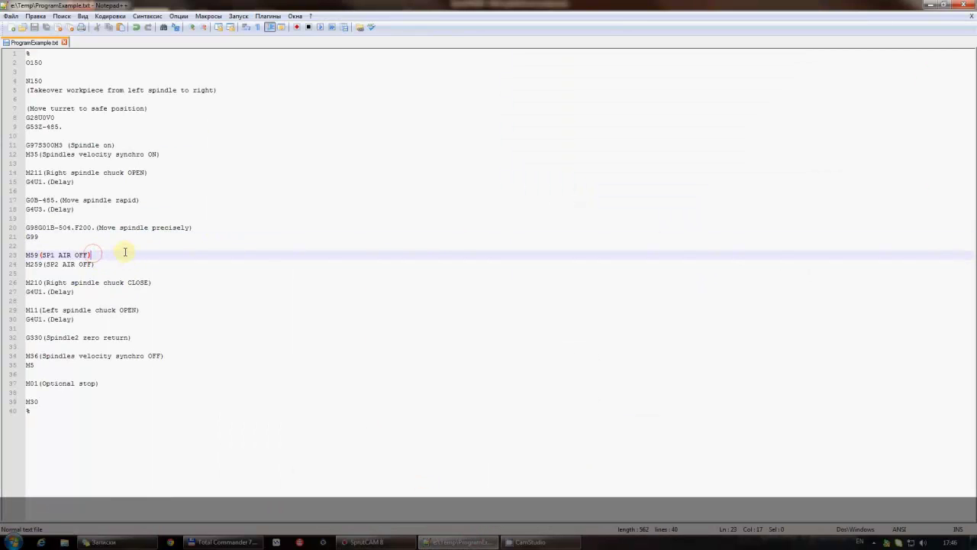
pyautogui.moveTo(80, 253); pyautogui.dragTo(12, 252)
pyautogui.click(930, 5)
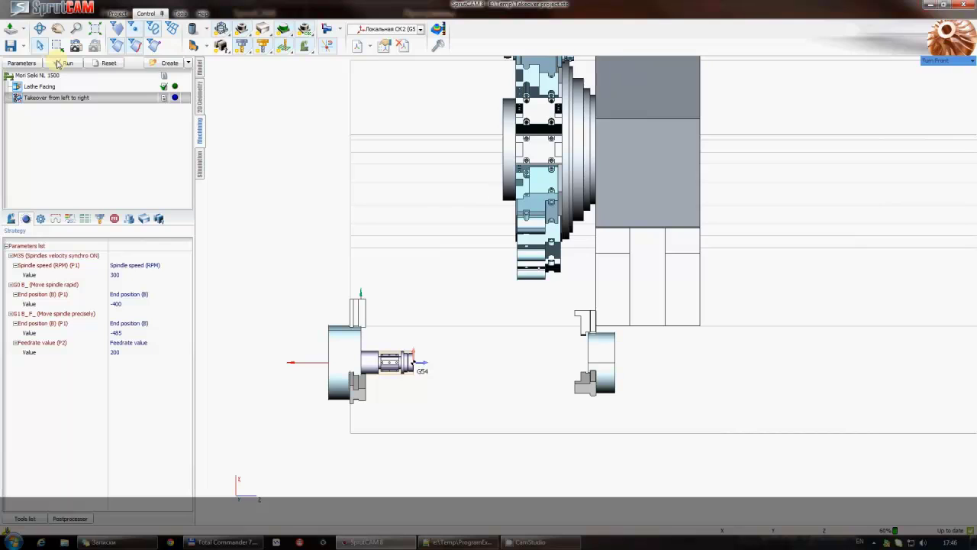
# - Add an empty command group to the takeover operation's template between the G1 B_ F_ group and the Stop body macro
pyautogui.click(23, 63)
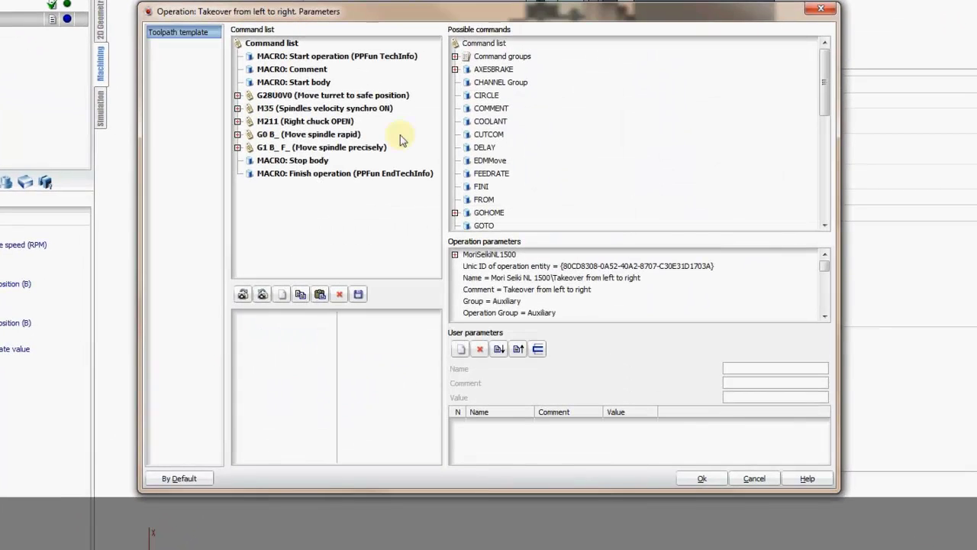
pyautogui.click(372, 145)
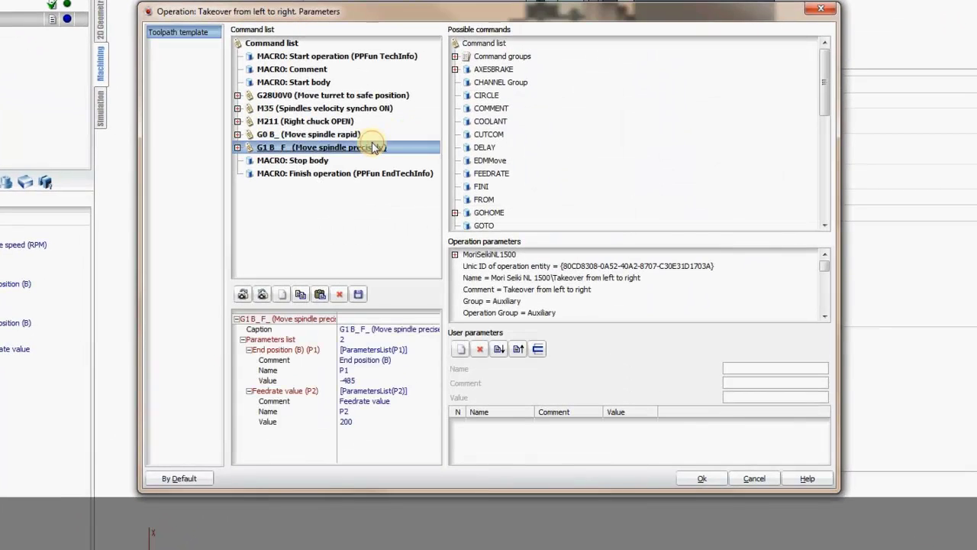
pyautogui.click(455, 57)
pyautogui.click(520, 82)
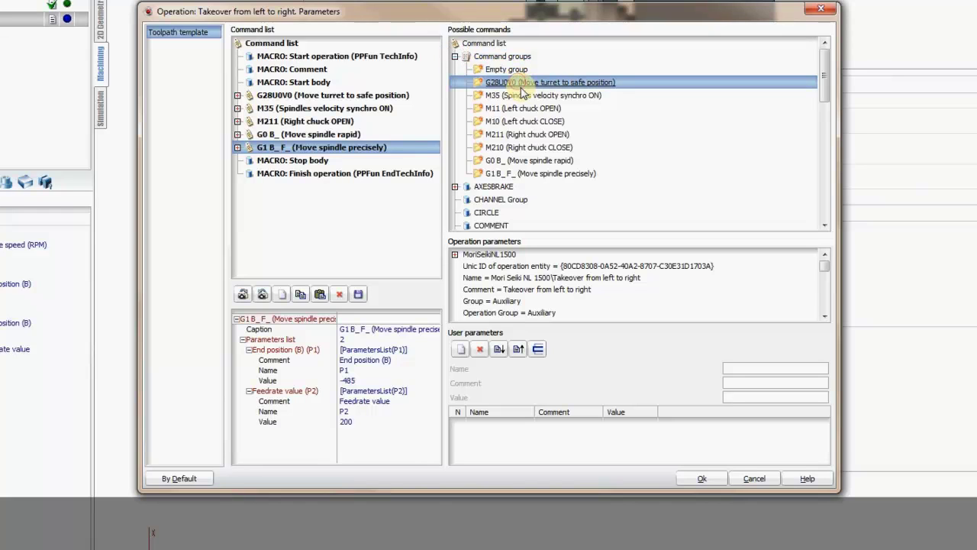
pyautogui.moveTo(486, 70); pyautogui.dragTo(349, 163)
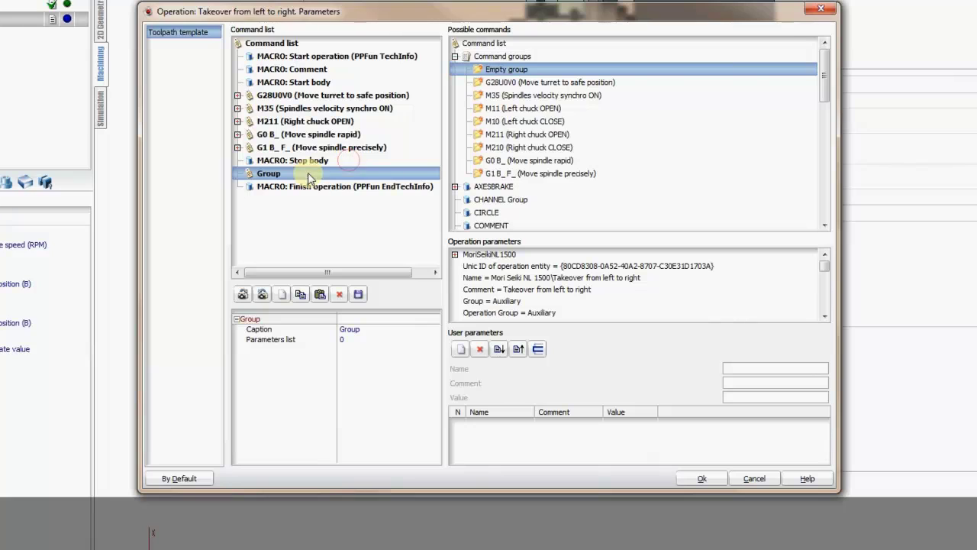
pyautogui.moveTo(275, 173); pyautogui.dragTo(264, 158)
# - Caption the new empty group M59 (SP1 AIR OFF)
pyautogui.click(373, 330)
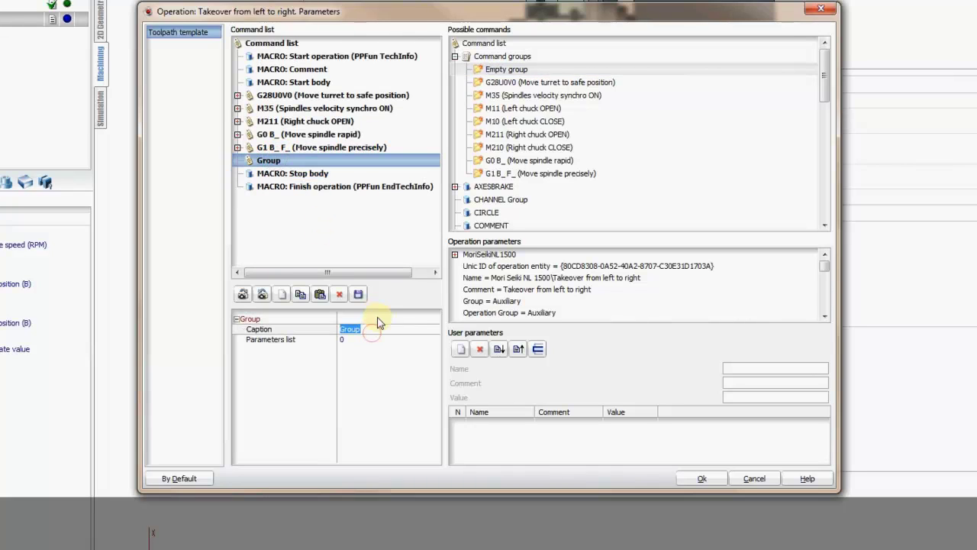
pyautogui.write('M59(SP1 AIR OFF)')
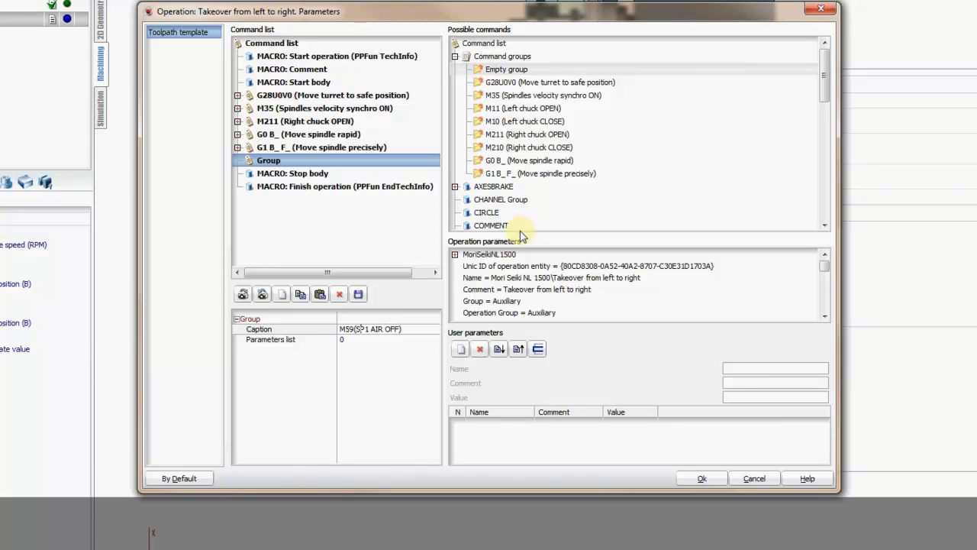
pyautogui.press('Return')
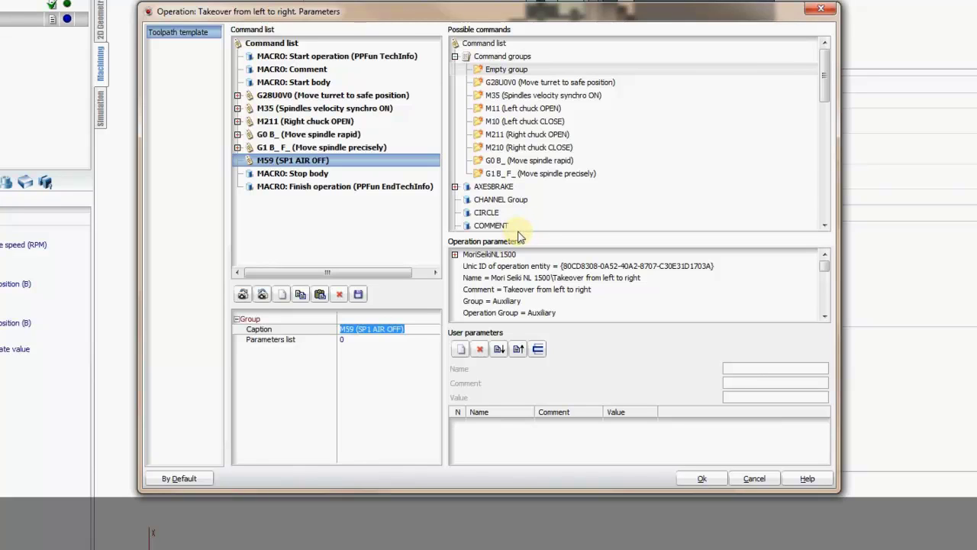
# - Add an INSERT command and nest it inside the M59 (SP1 AIR OFF) group
pyautogui.click(513, 160)
pyautogui.scroll(-6, 511, 164)
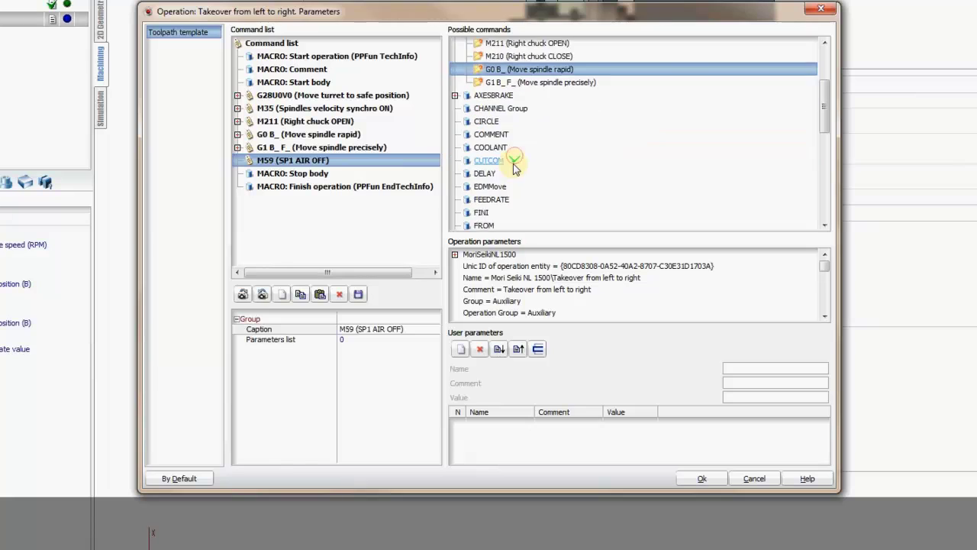
pyautogui.scroll(-2, 513, 166)
pyautogui.click(490, 95)
pyautogui.click(486, 84)
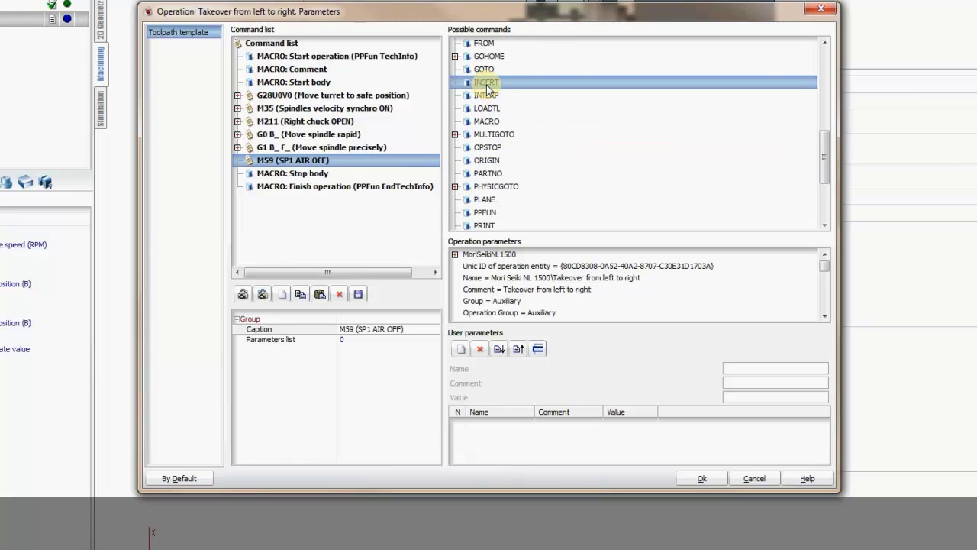
pyautogui.moveTo(486, 88); pyautogui.dragTo(317, 174)
pyautogui.scroll(5, 563, 149)
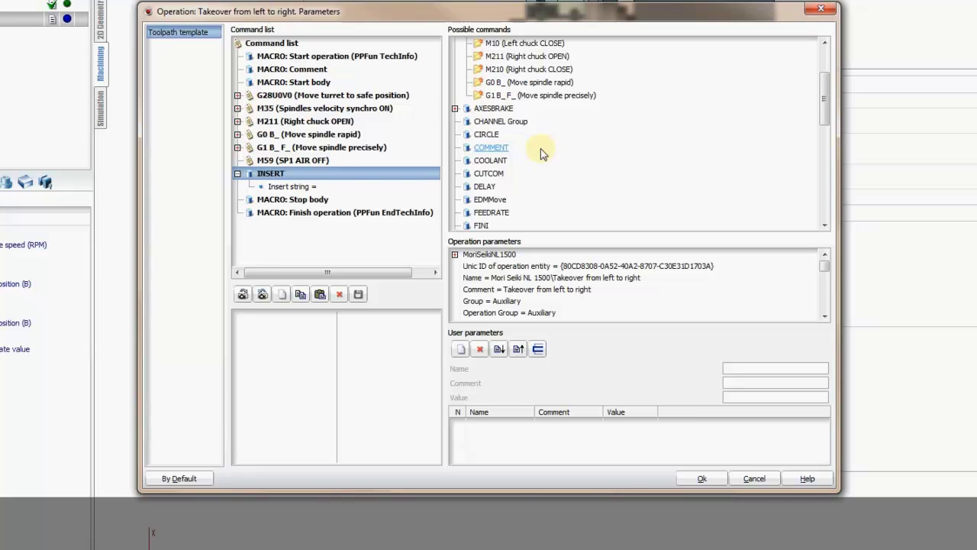
pyautogui.moveTo(276, 173)
pyautogui.mouseDown()
pyautogui.moveTo(273, 161)
pyautogui.moveTo(281, 174)
pyautogui.mouseUp()
# - Set the insert string of the M59 group's INSERT command to M59(SP1 AIR OFF)
pyautogui.click(313, 187)
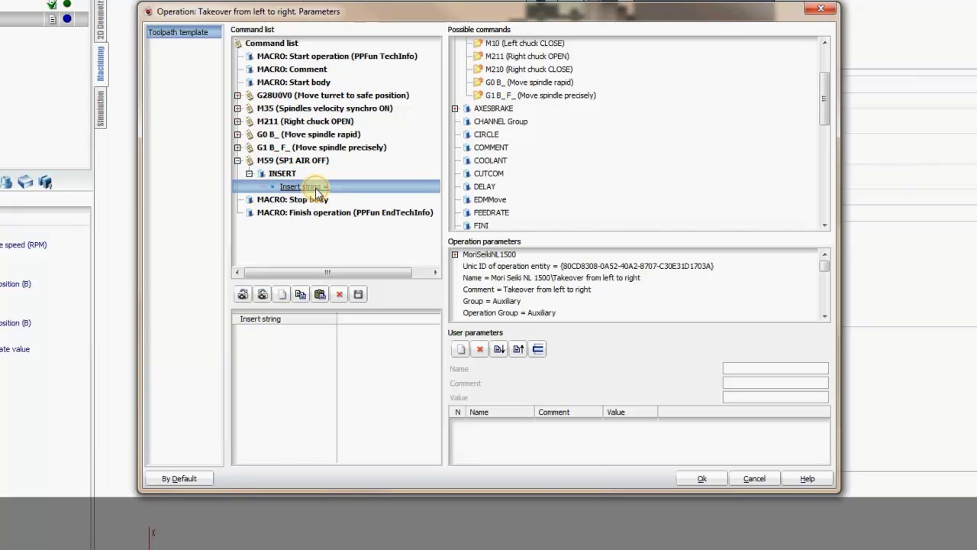
pyautogui.click(363, 315)
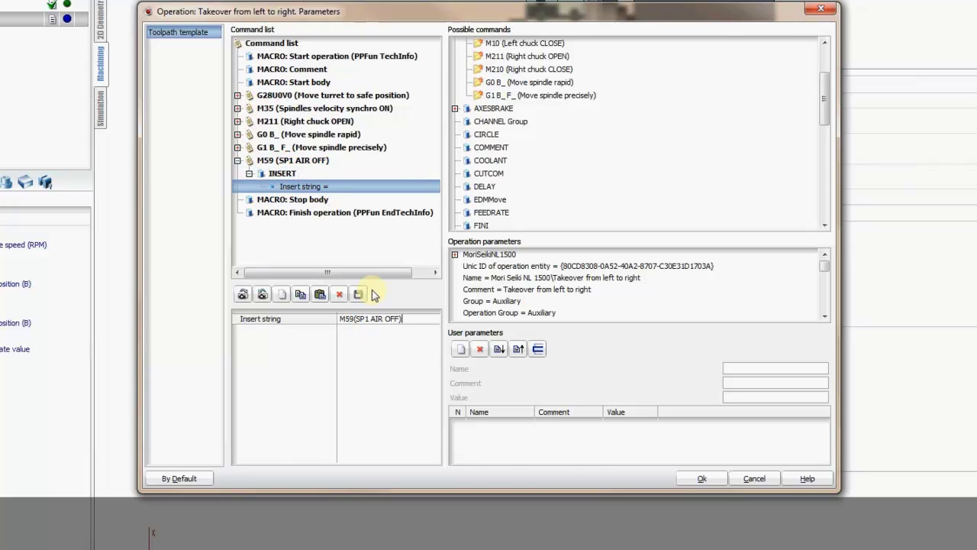
pyautogui.press('Return')
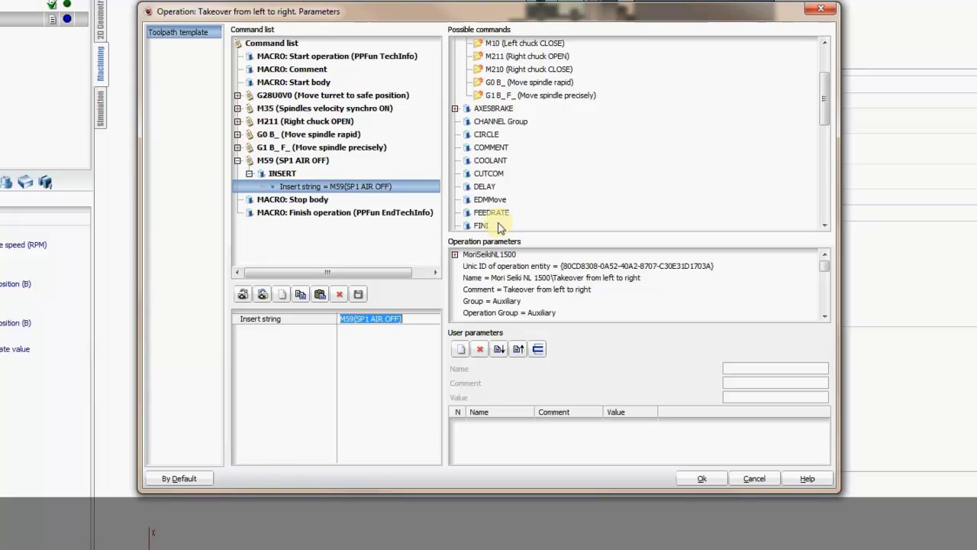
# - Duplicate the M59 (SP1 AIR OFF) group and place the copy directly below the original, before the Stop body macro
pyautogui.click(271, 162)
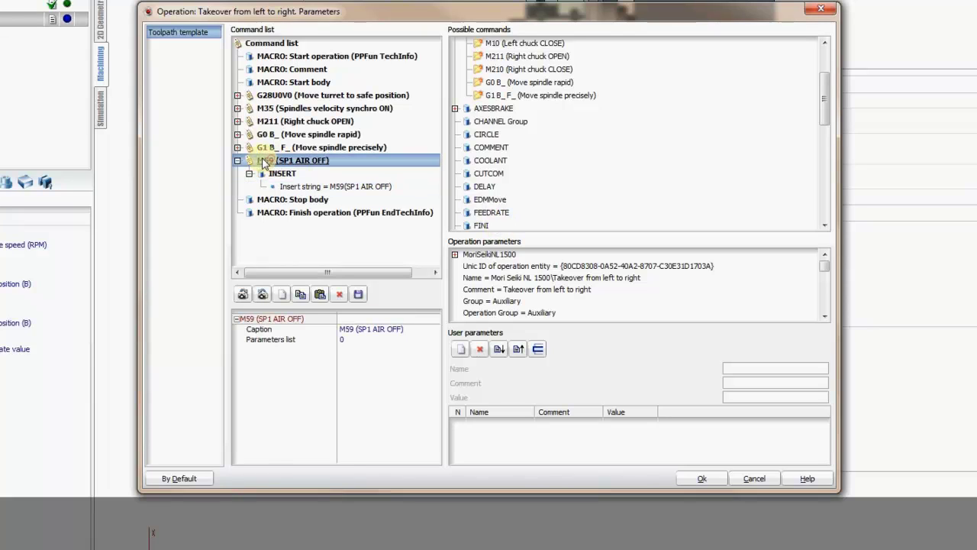
pyautogui.click(238, 161)
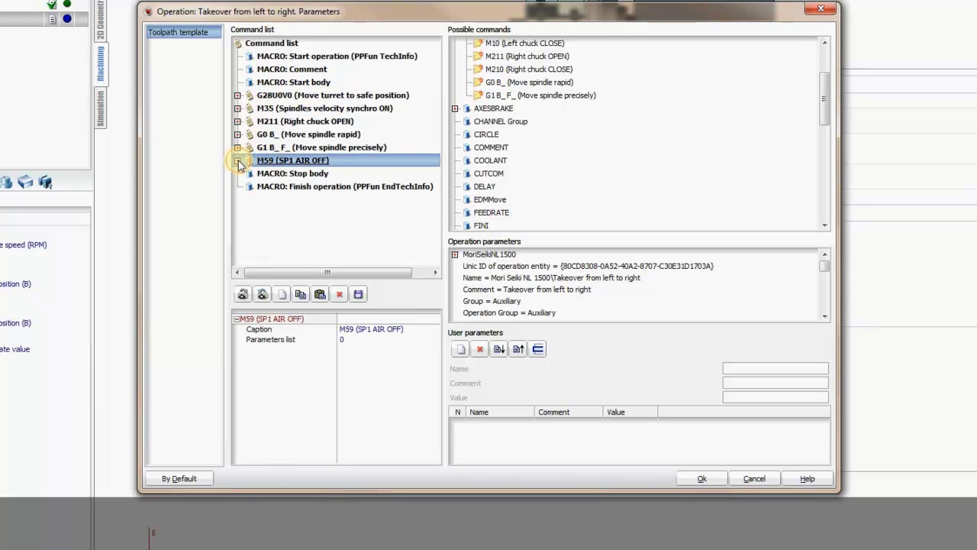
pyautogui.click(294, 173)
pyautogui.click(320, 294)
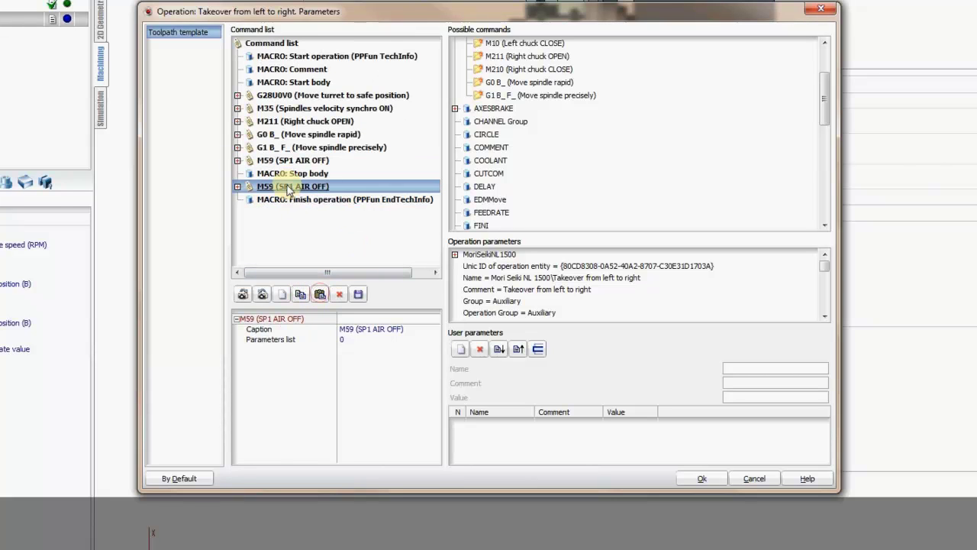
pyautogui.moveTo(283, 186)
pyautogui.mouseDown()
pyautogui.moveTo(277, 175)
pyautogui.moveTo(292, 177)
pyautogui.mouseUp()
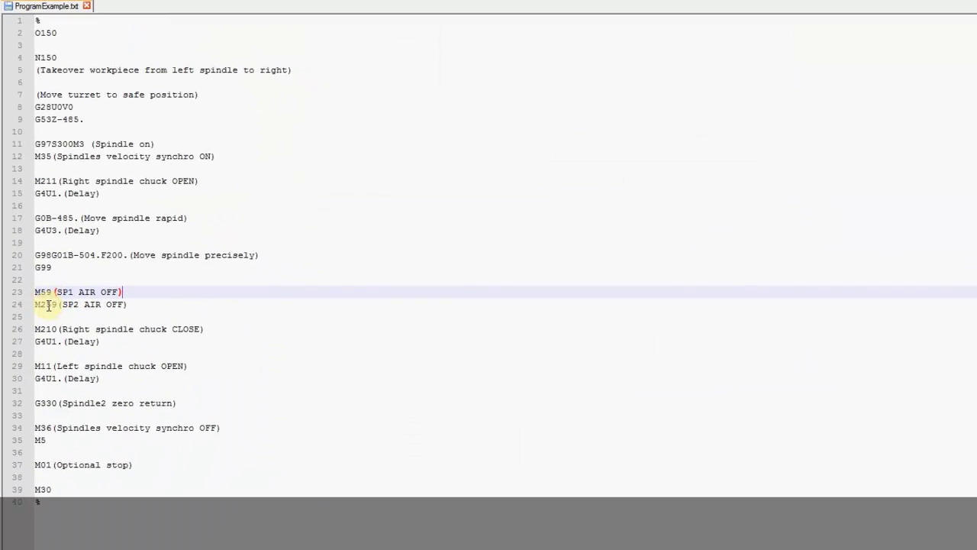
# - Copy the M259(SP2 AIR OFF) line from the example NC program
pyautogui.moveTo(36, 305); pyautogui.dragTo(142, 301)
pyautogui.hotkey('ctrl', 'c')
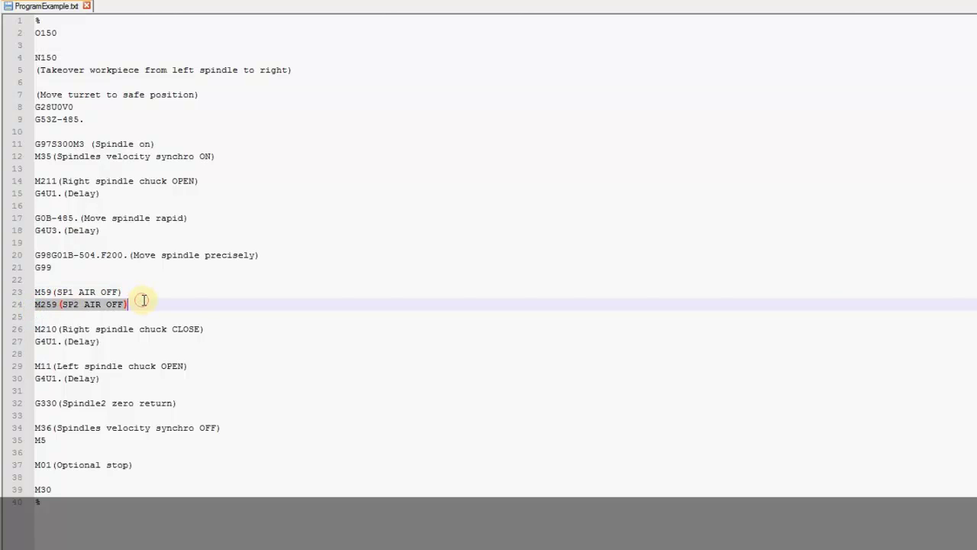
pyautogui.click(144, 300)
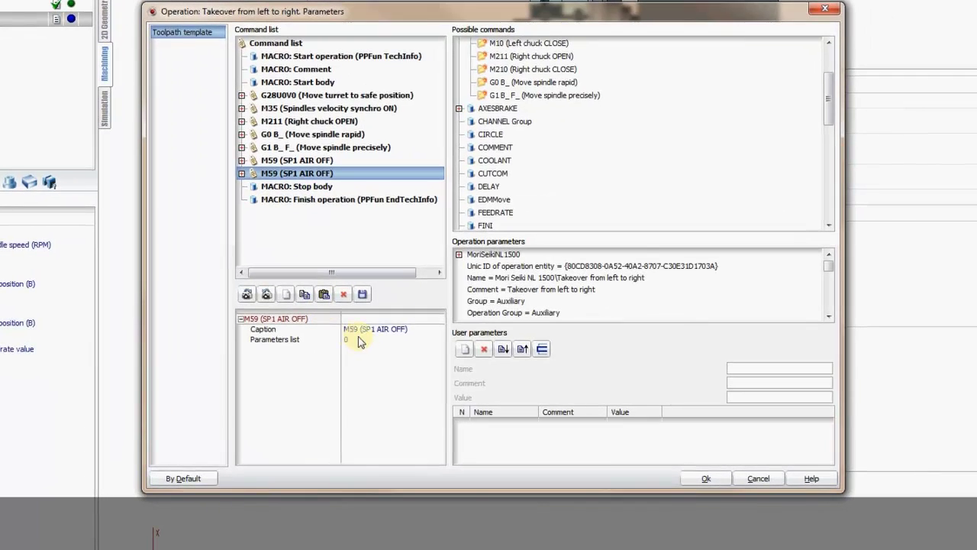
# - Change the duplicated group's caption to M259 (SP2 AIR OFF)
pyautogui.click(381, 341)
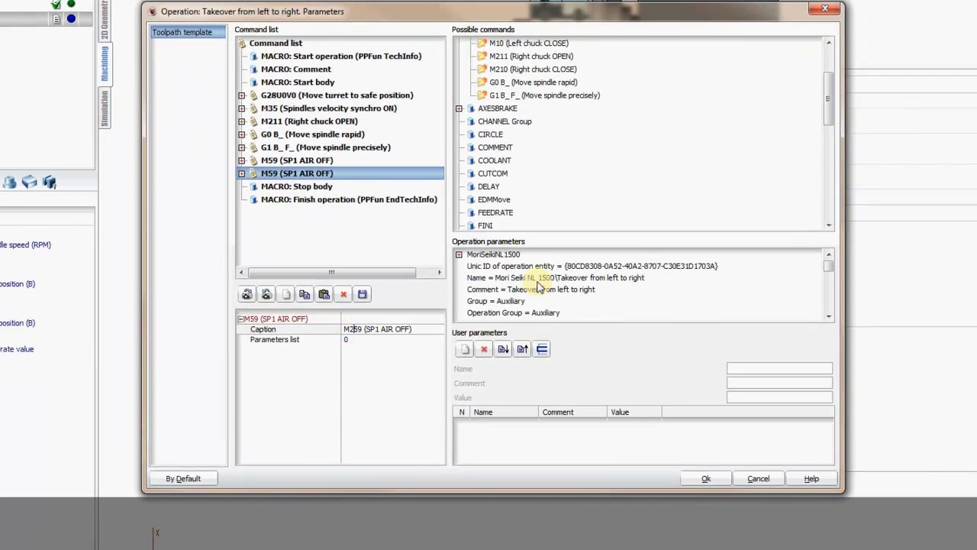
pyautogui.click(376, 328)
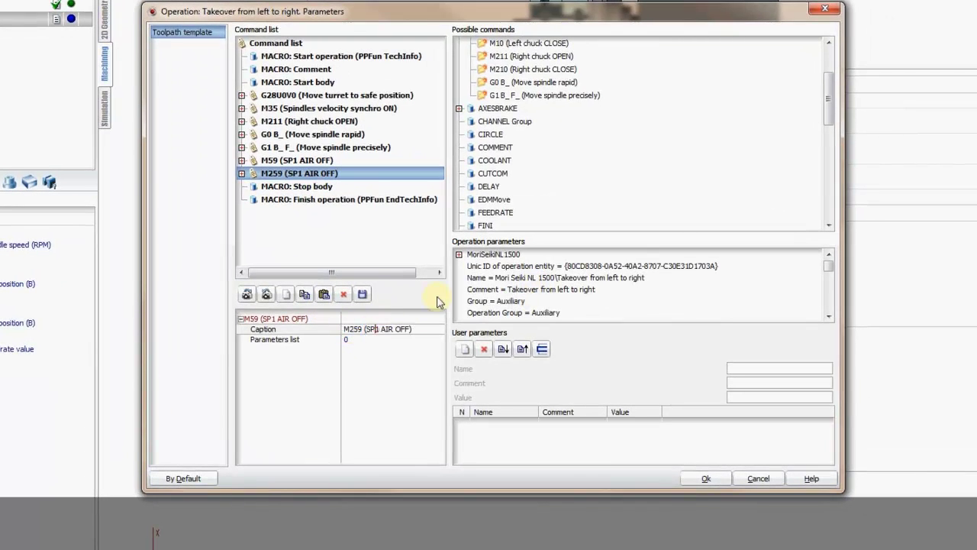
pyautogui.write('2')
pyautogui.press('Return')
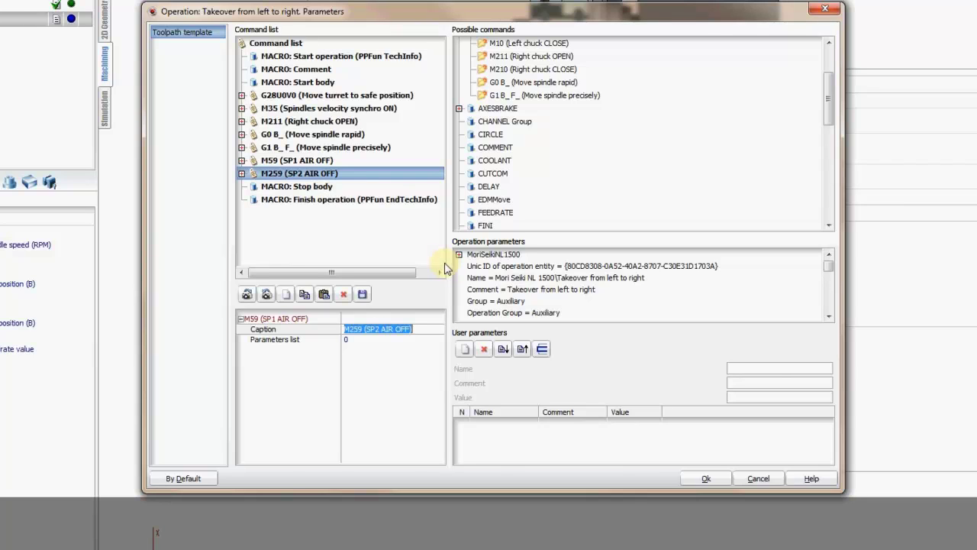
# - Replace the insert string inside the M259 group with M259(SP2 AIR OFF) and collapse the group
pyautogui.click(241, 173)
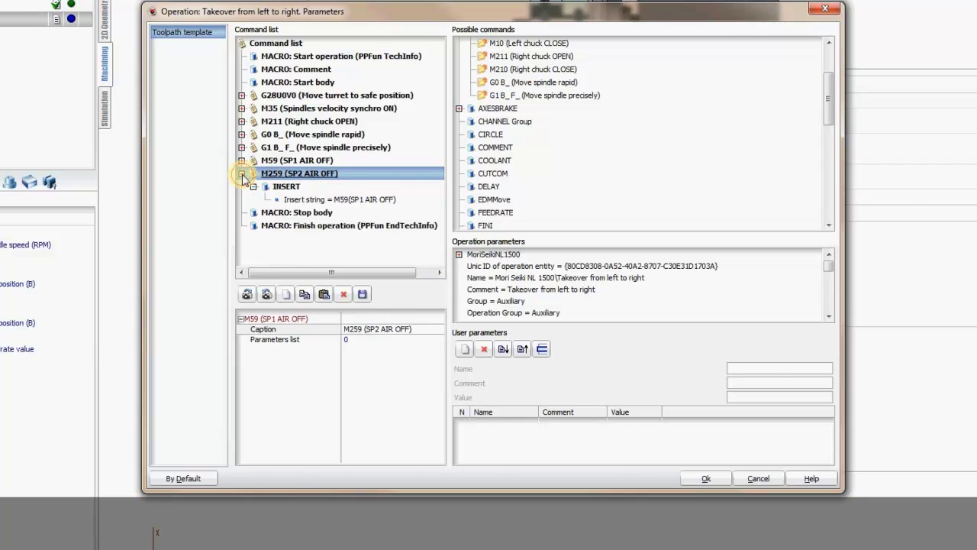
pyautogui.click(300, 201)
pyautogui.click(419, 318)
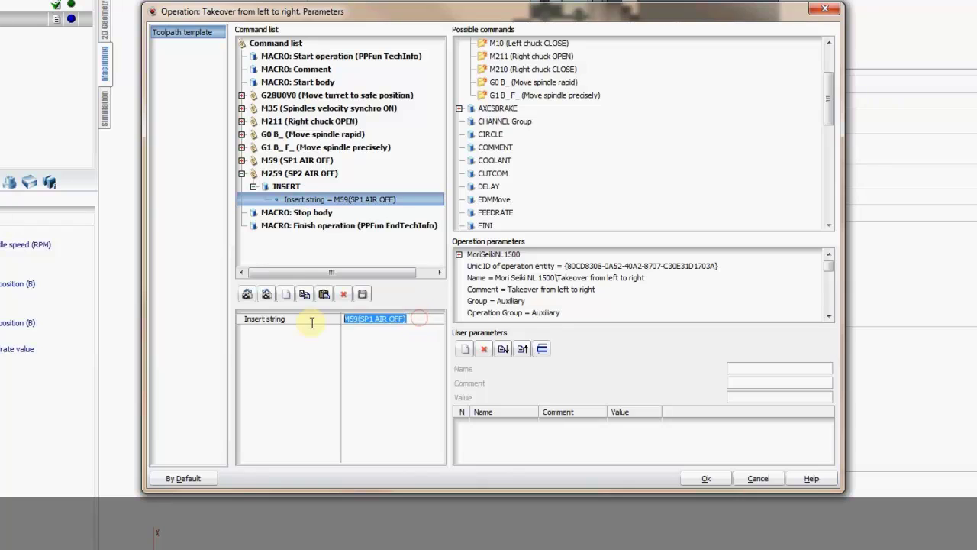
pyautogui.hotkey('ctrl', 'v')
pyautogui.press('Return')
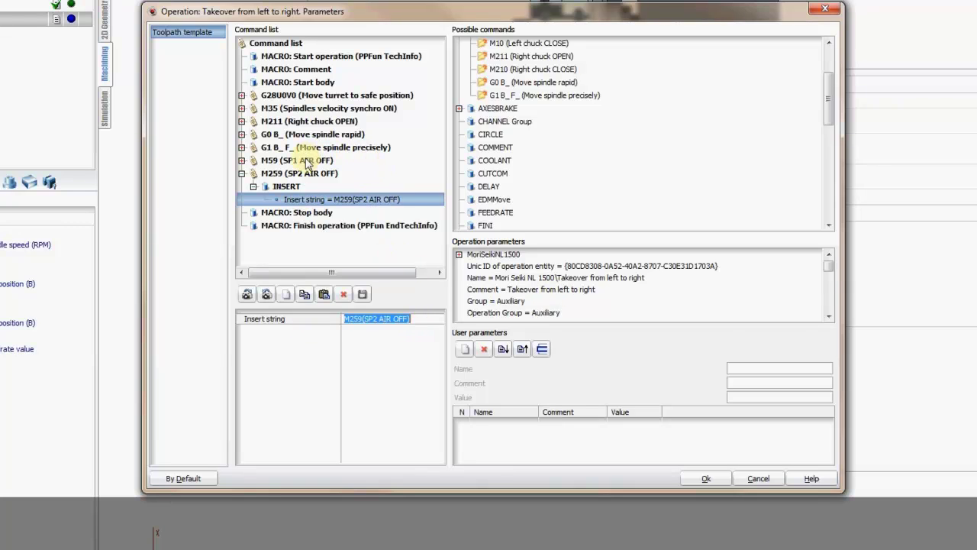
pyautogui.click(290, 173)
pyautogui.click(242, 177)
# - Save the M59 (SP1 AIR OFF) command group to the external file M59__SP1_AIR_OFF_.mcdg in E:\Temp
pyautogui.click(263, 161)
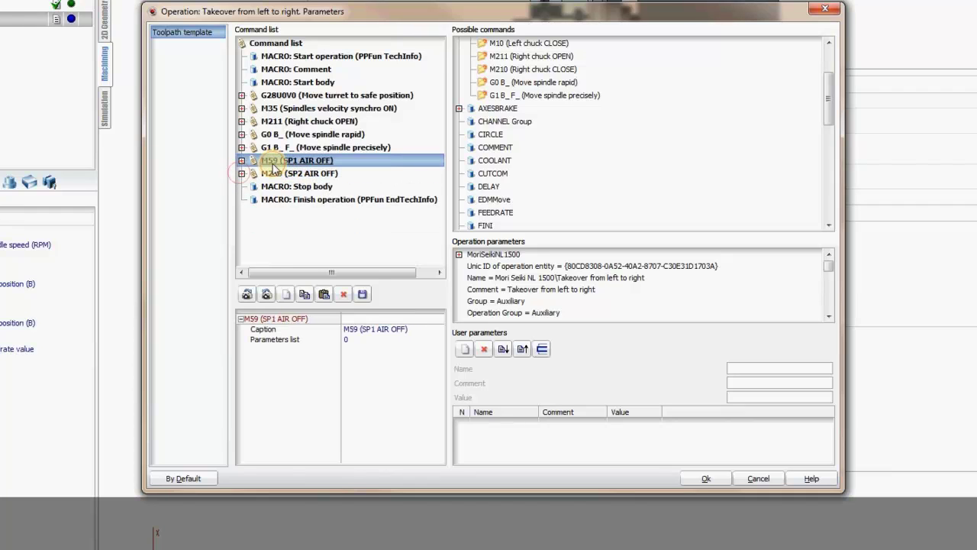
pyautogui.click(363, 295)
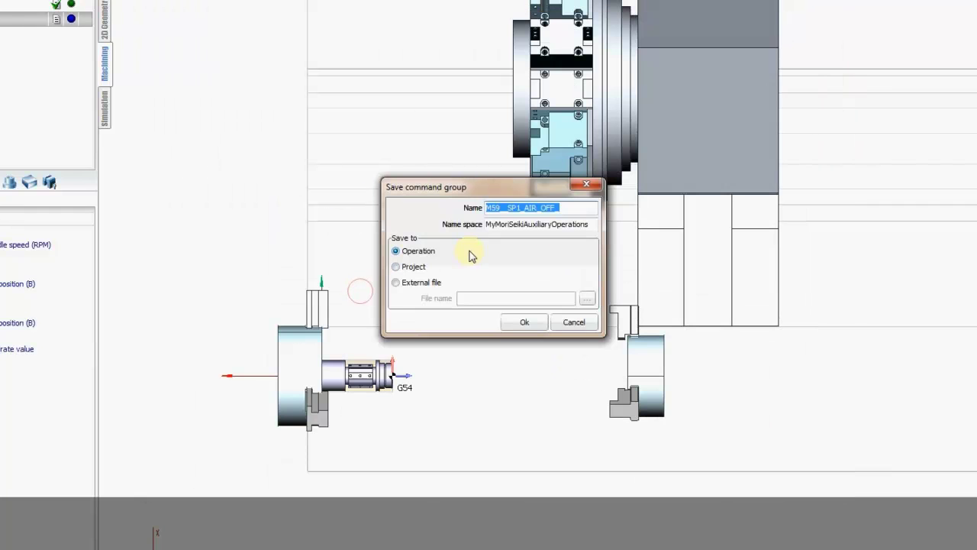
pyautogui.click(418, 282)
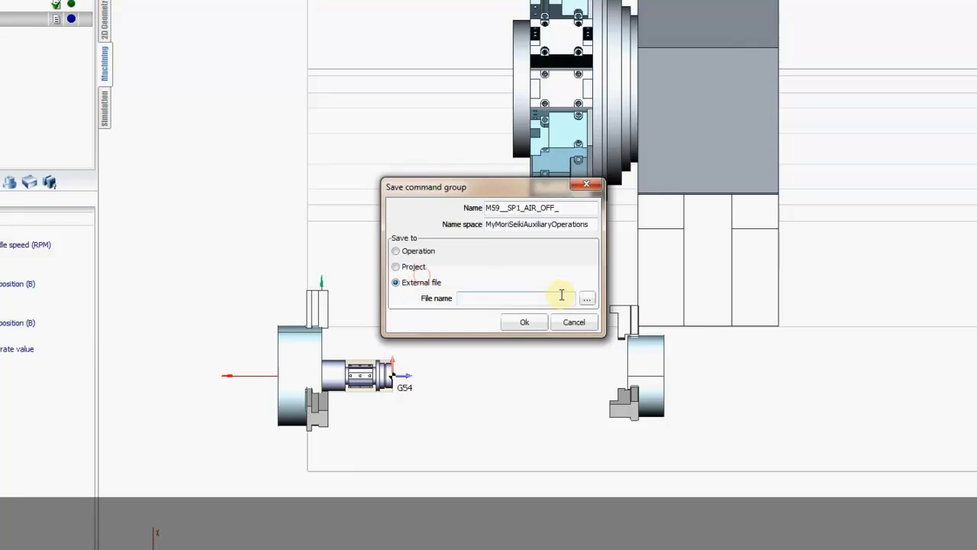
pyautogui.click(586, 299)
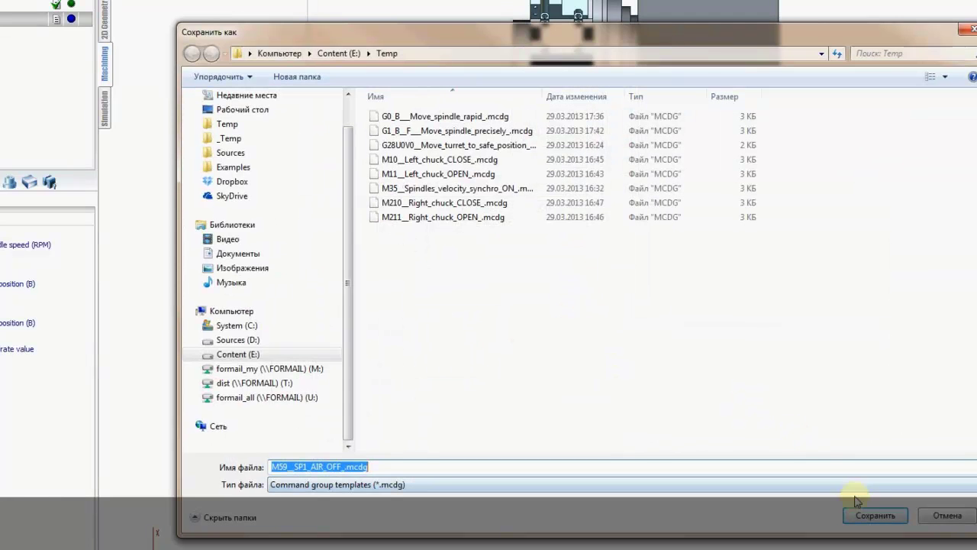
pyautogui.click(861, 517)
pyautogui.click(524, 323)
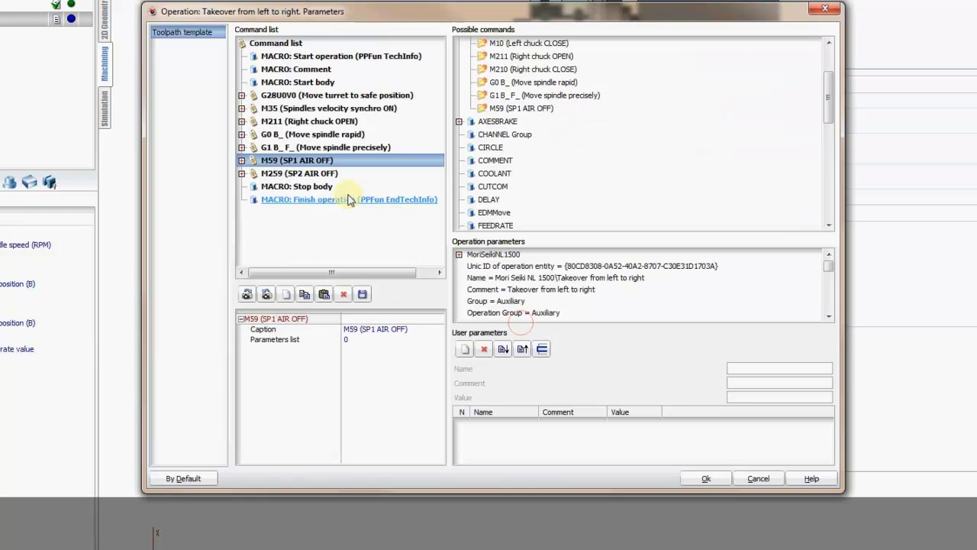
# - Save the M259 (SP2 AIR OFF) command group to the external file M259__SP2_AIR_OFF_.mcdg in E:\Temp
pyautogui.click(317, 173)
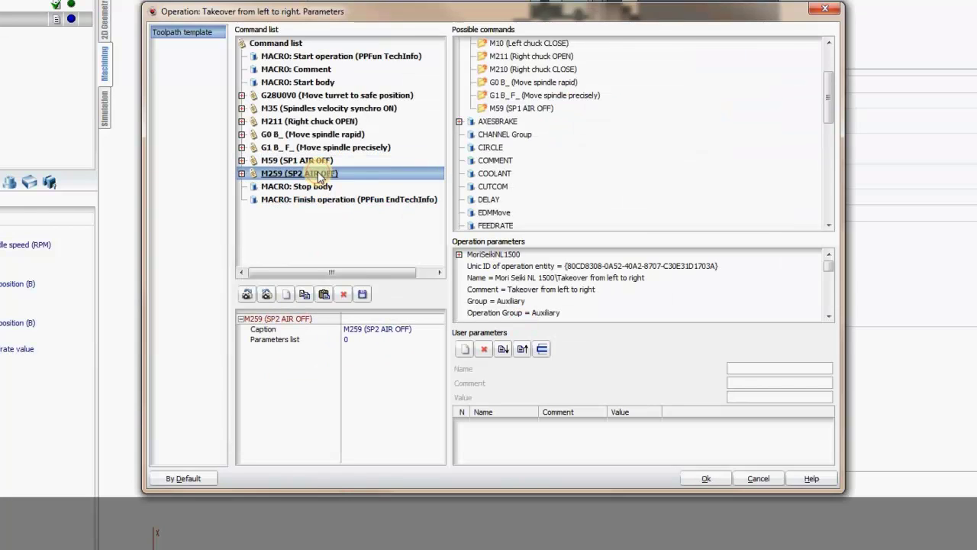
pyautogui.click(362, 294)
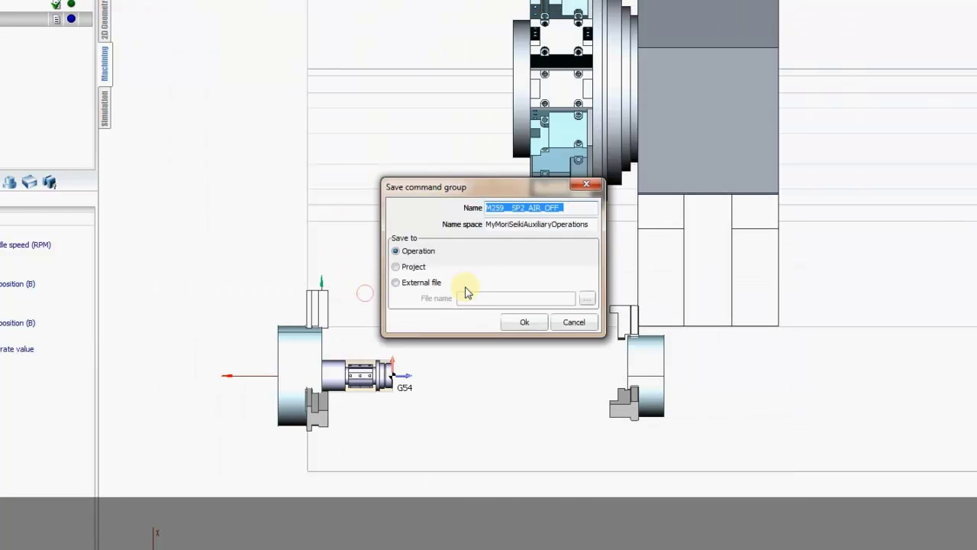
pyautogui.click(397, 281)
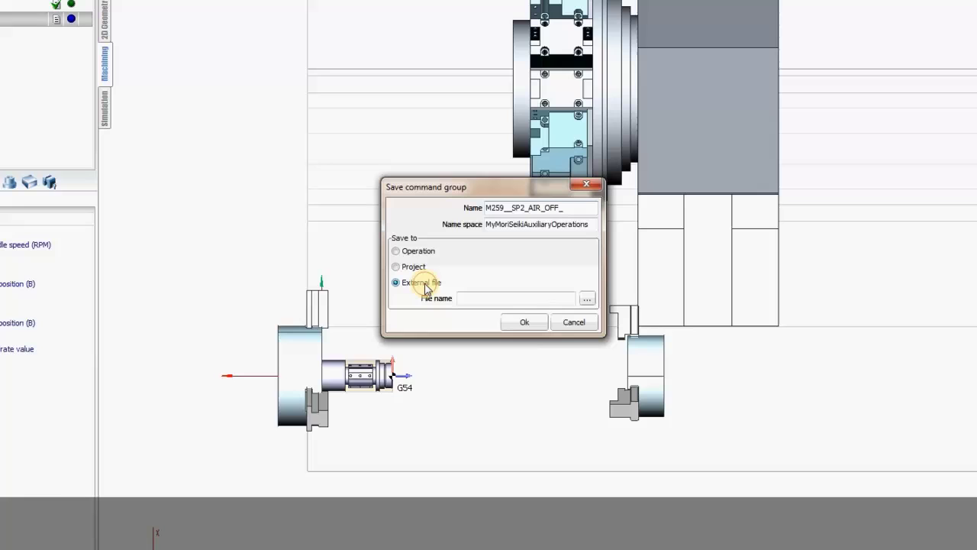
pyautogui.click(586, 298)
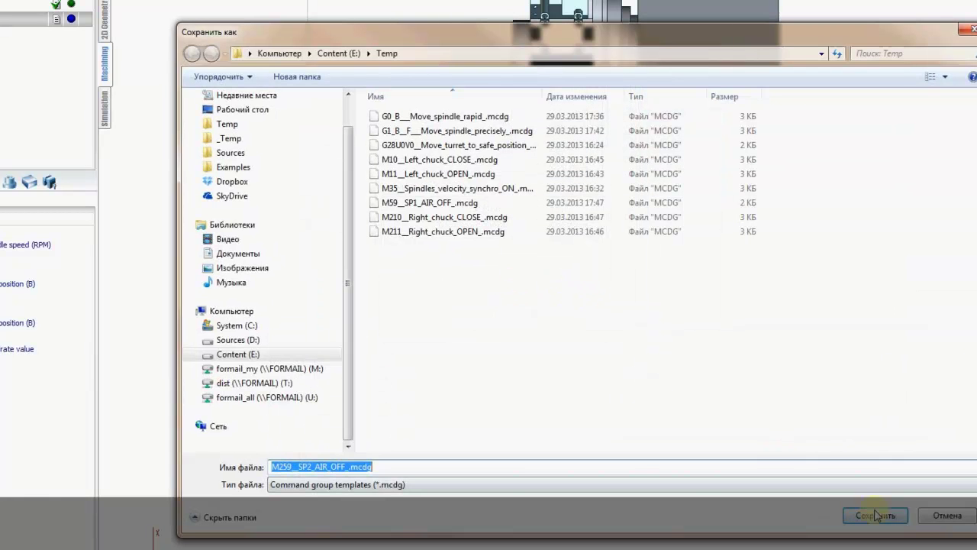
pyautogui.click(870, 510)
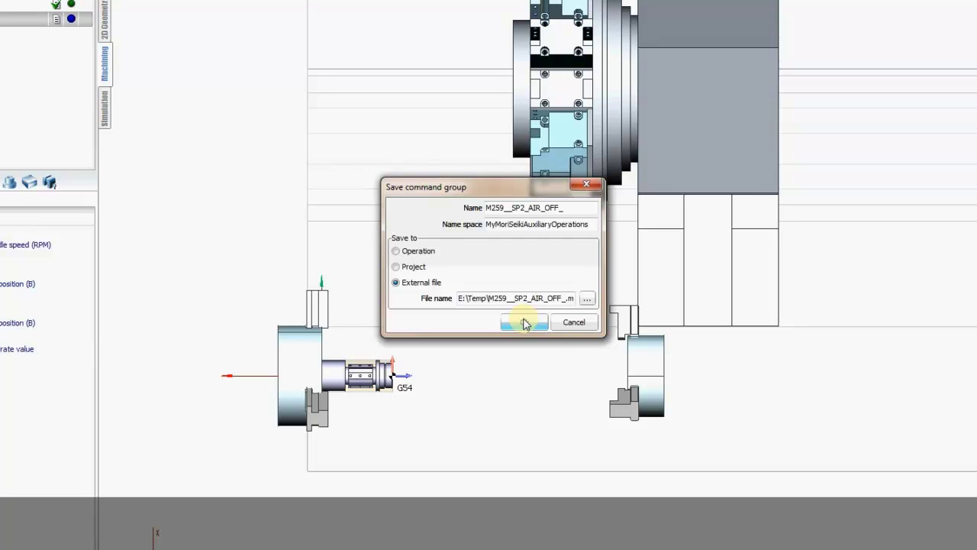
pyautogui.click(526, 324)
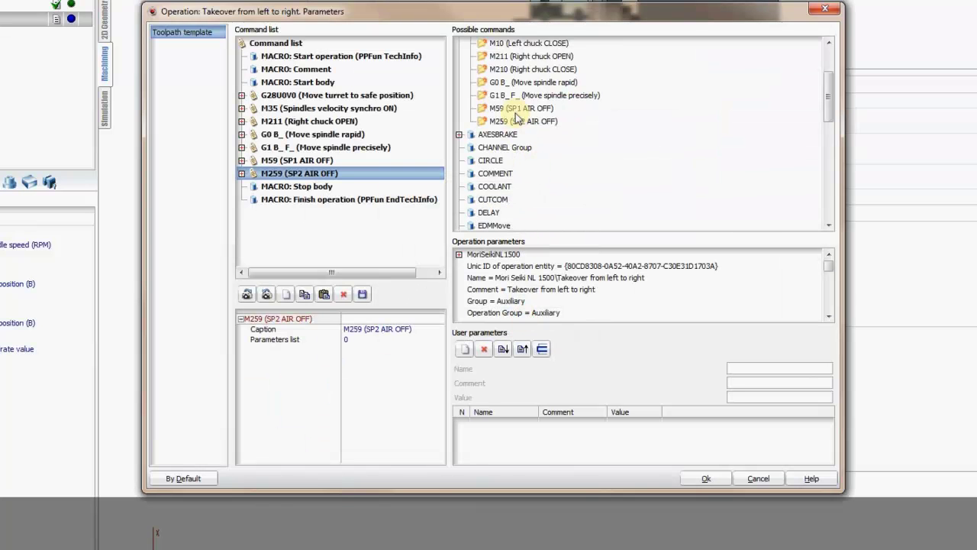
# - Check the M59 and M259 groups in the command list and accept the takeover operation's parameters
pyautogui.click(519, 120)
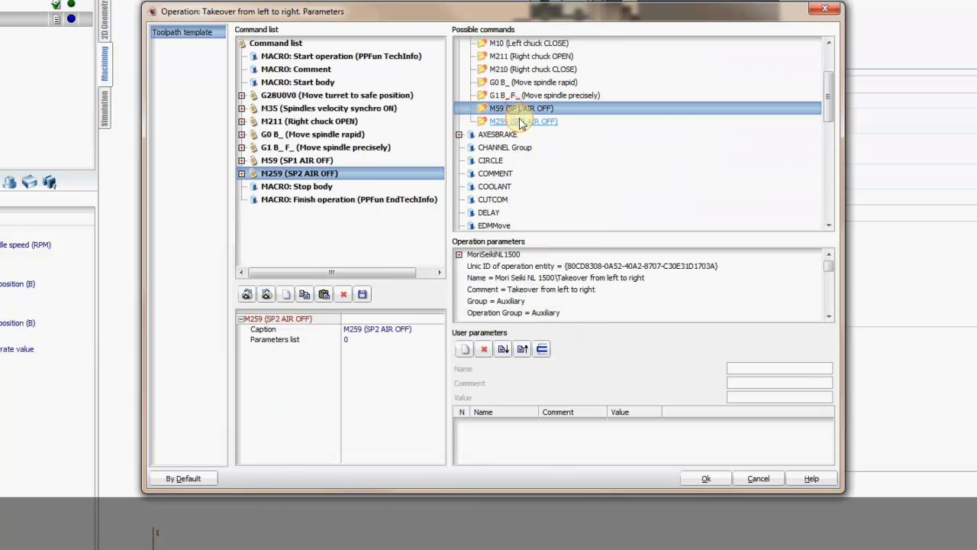
pyautogui.click(294, 159)
pyautogui.click(312, 173)
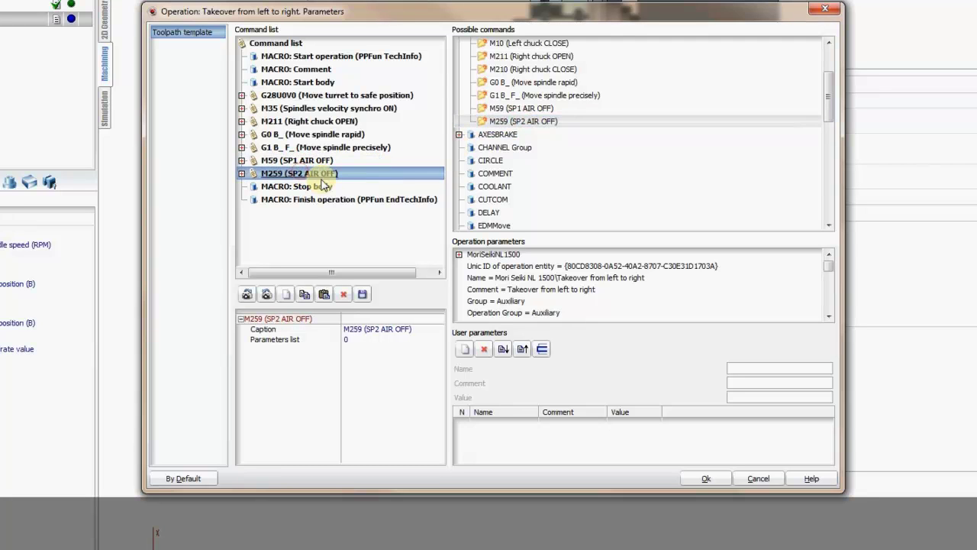
pyautogui.click(706, 478)
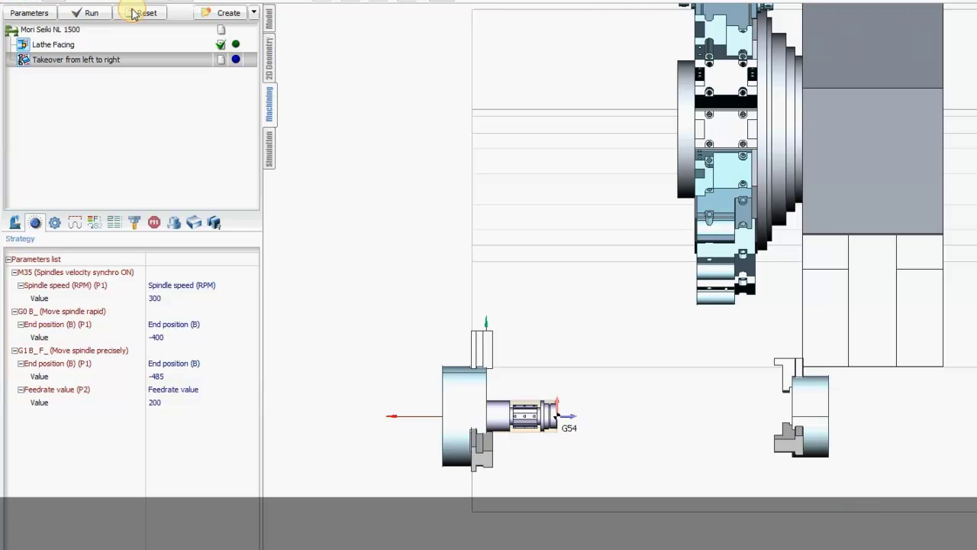
# - Inspect the takeover operation's M59 and M259 groups in the simulation, and save the project
pyautogui.click(265, 153)
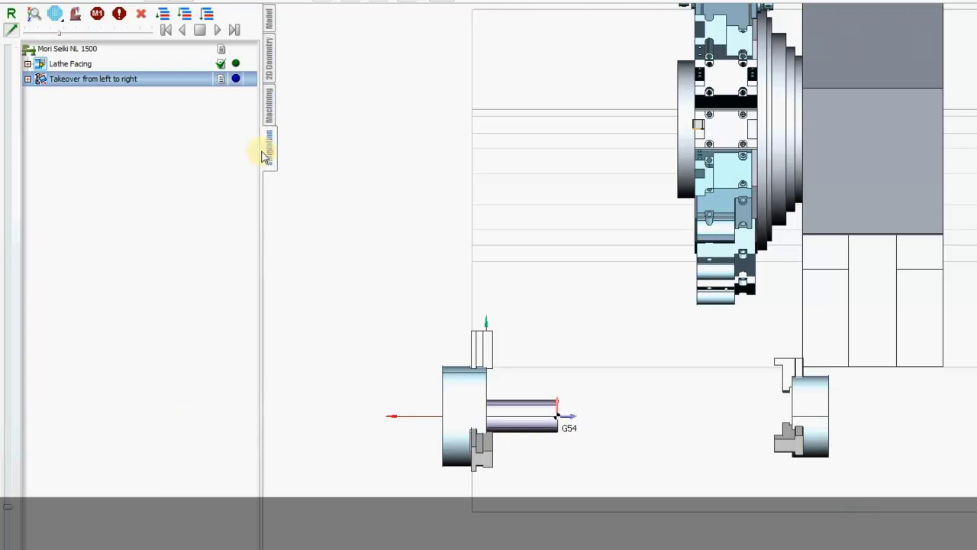
pyautogui.click(27, 78)
pyautogui.click(54, 199)
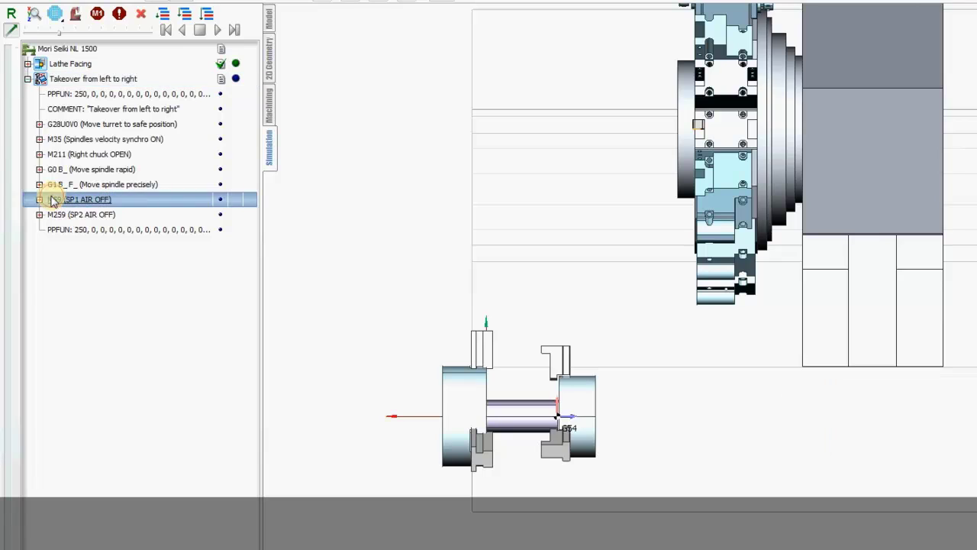
pyautogui.click(39, 200)
pyautogui.click(39, 199)
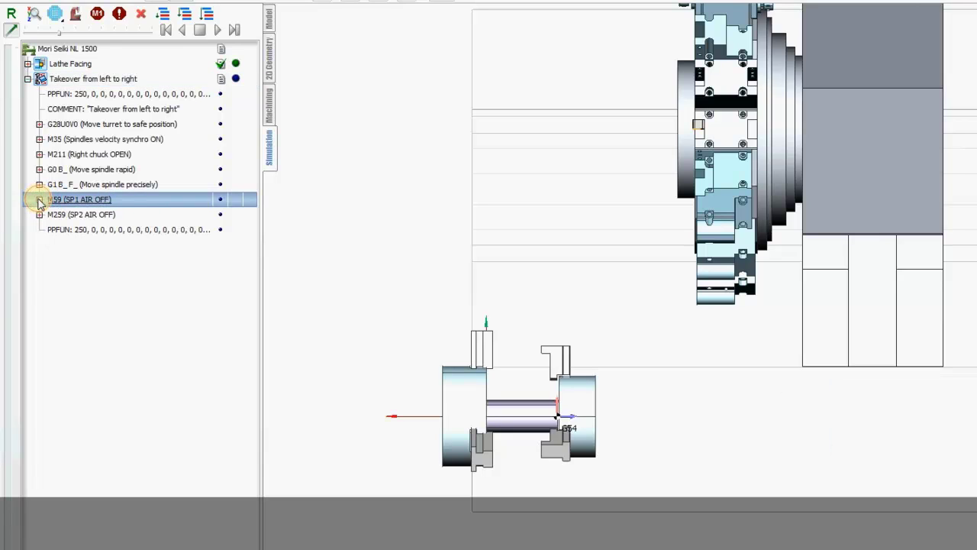
pyautogui.click(39, 215)
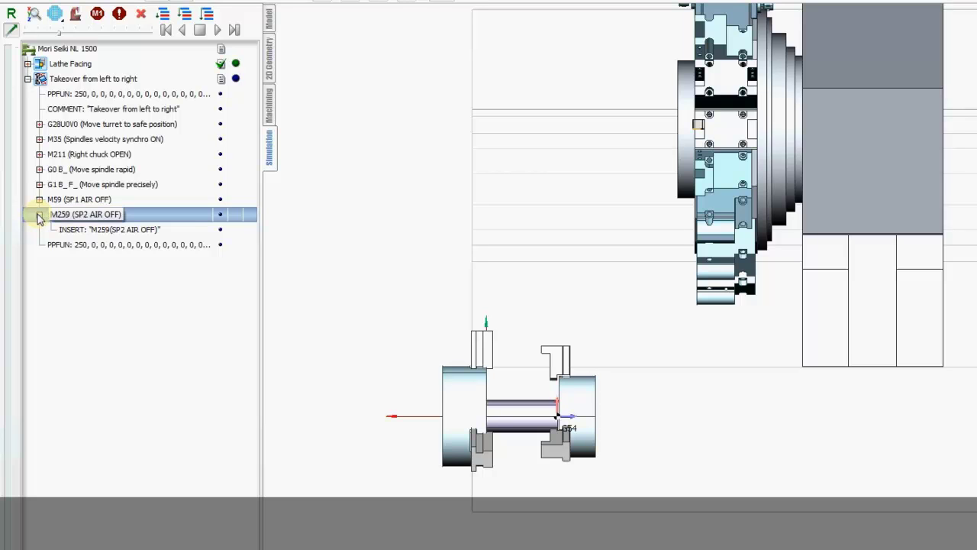
pyautogui.click(38, 214)
pyautogui.click(39, 214)
pyautogui.click(39, 215)
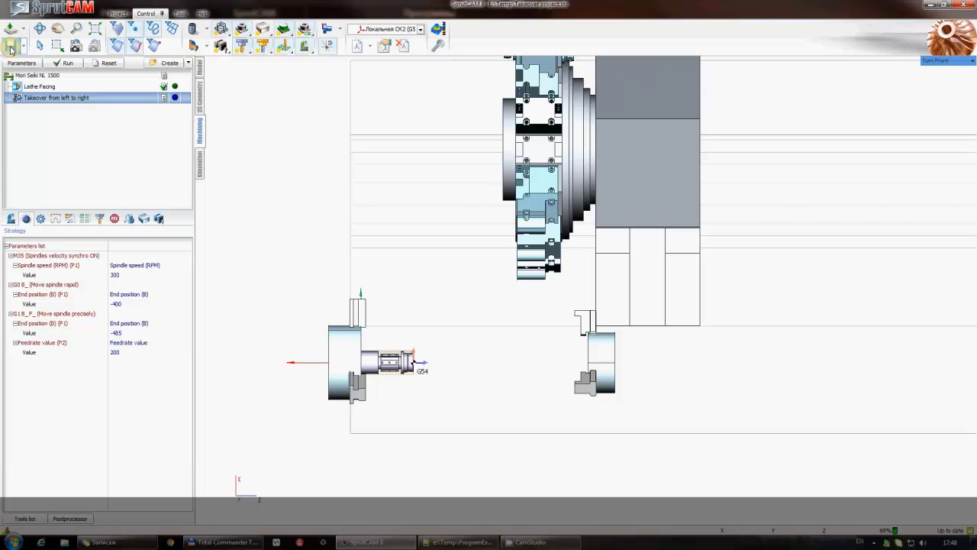
pyautogui.click(11, 46)
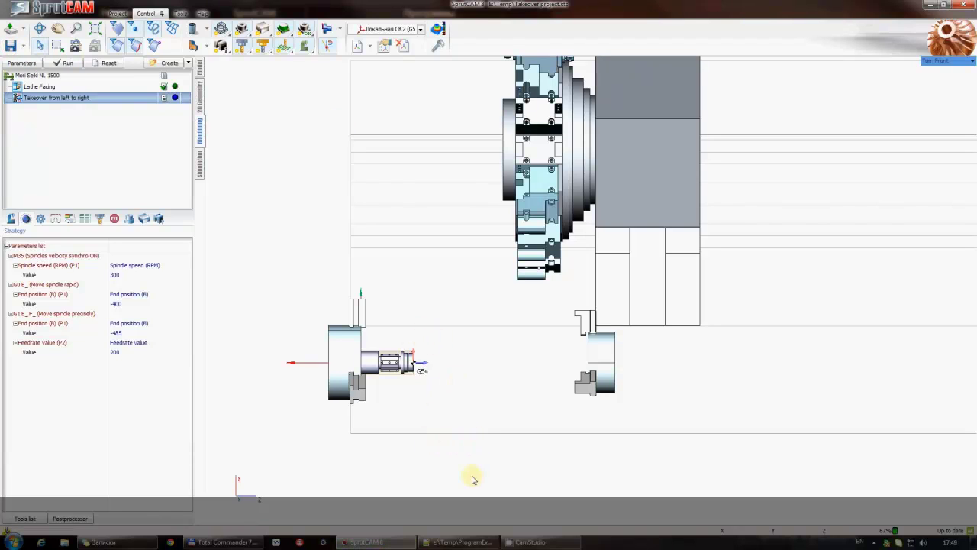
# - Switch to Notepad++ and examine the right chuck CLOSE and left chuck OPEN lines with their delays in the example NC program
pyautogui.click(458, 542)
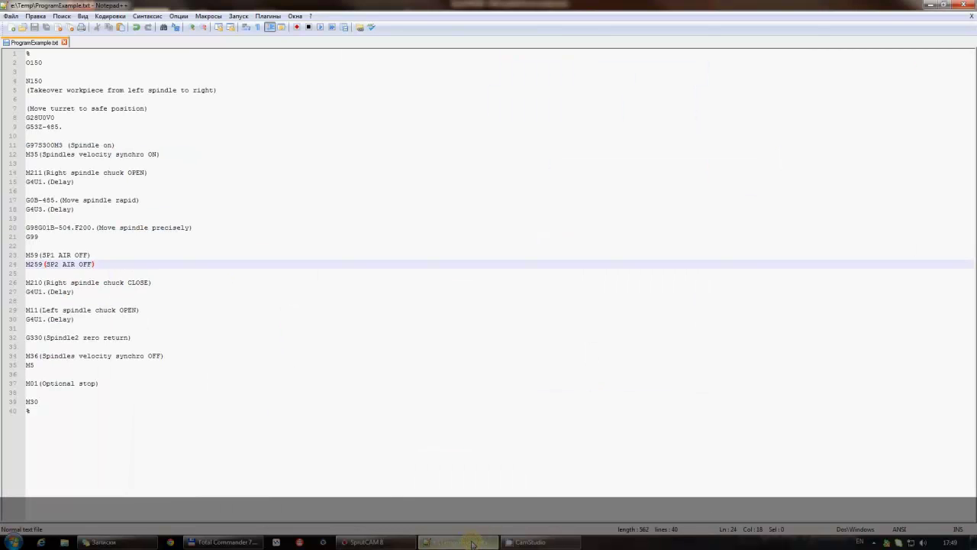
pyautogui.click(142, 283)
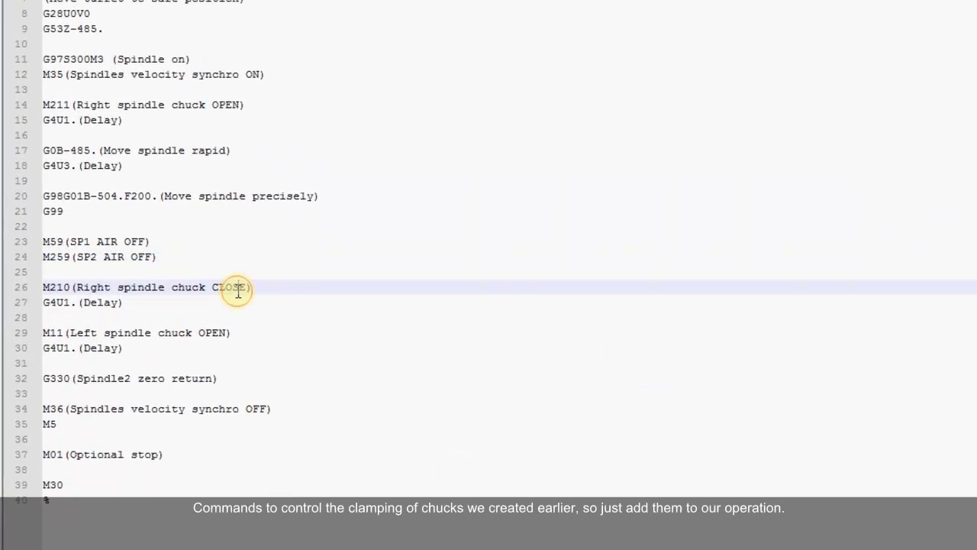
pyautogui.click(237, 289)
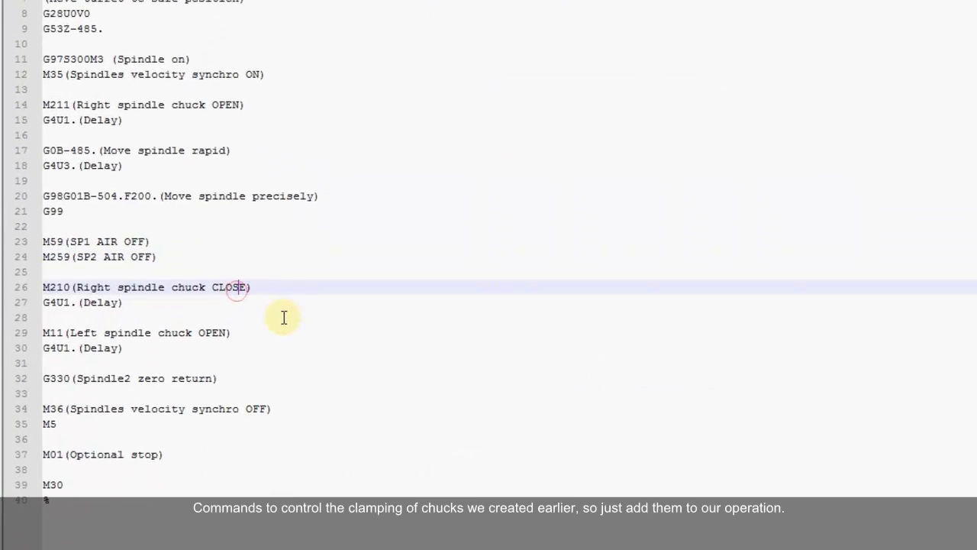
pyautogui.click(68, 301)
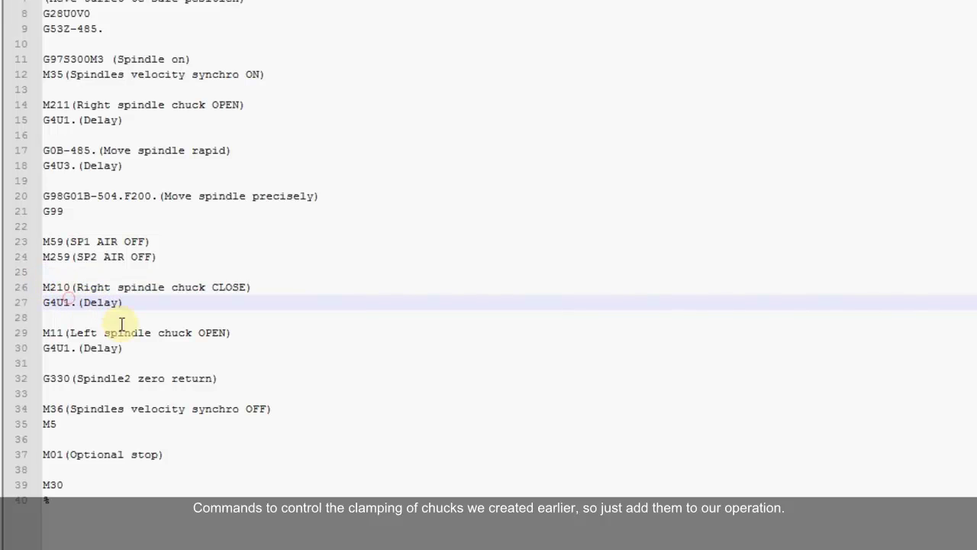
pyautogui.click(67, 333)
pyautogui.click(116, 359)
pyautogui.click(119, 347)
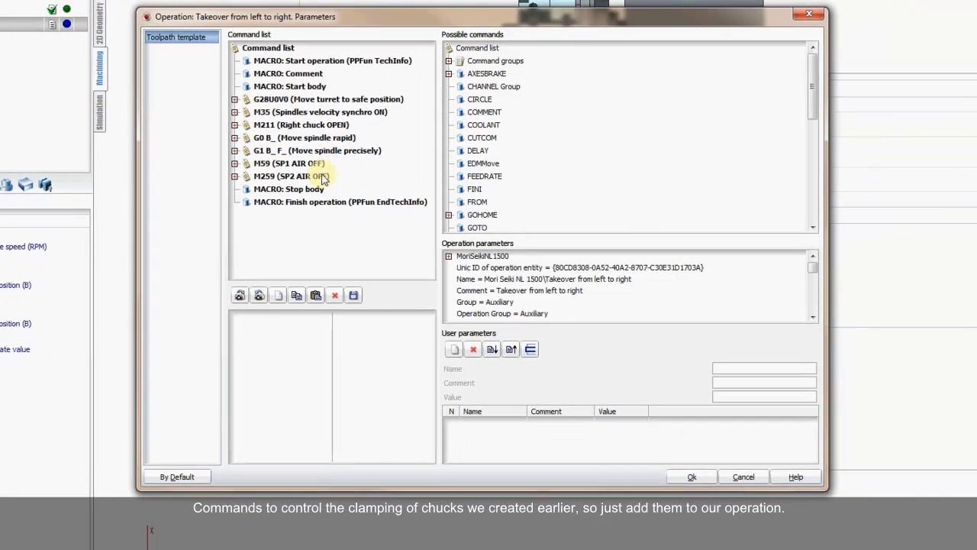
# - Insert the saved M210 (Right chuck CLOSE) command group after M259 (SP2 AIR OFF) in the takeover operation's command list
pyautogui.click(319, 181)
pyautogui.click(449, 60)
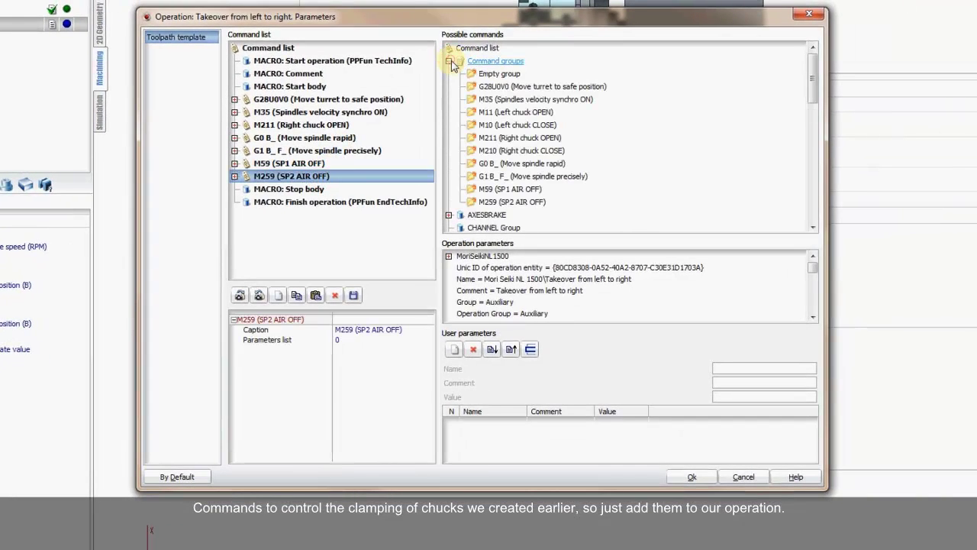
pyautogui.click(535, 113)
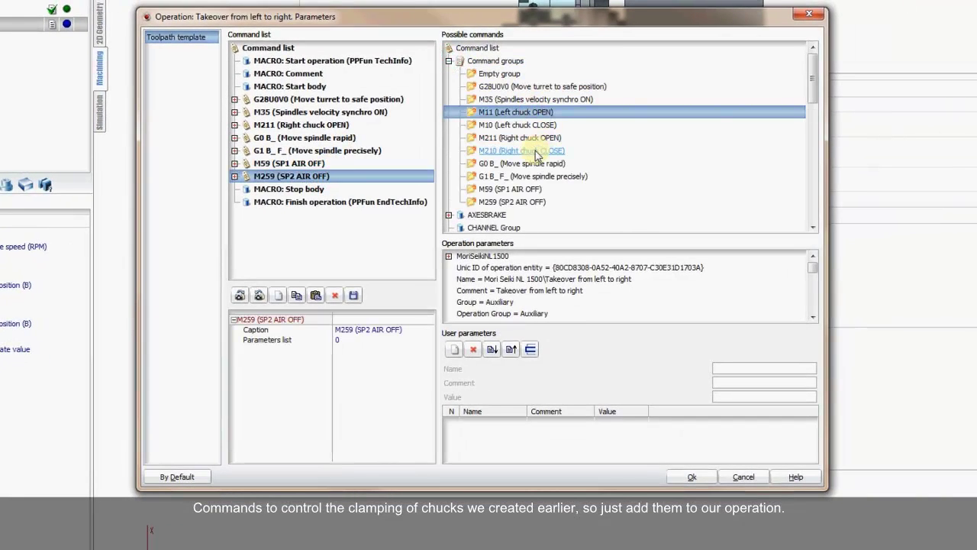
pyautogui.moveTo(537, 155); pyautogui.dragTo(325, 189)
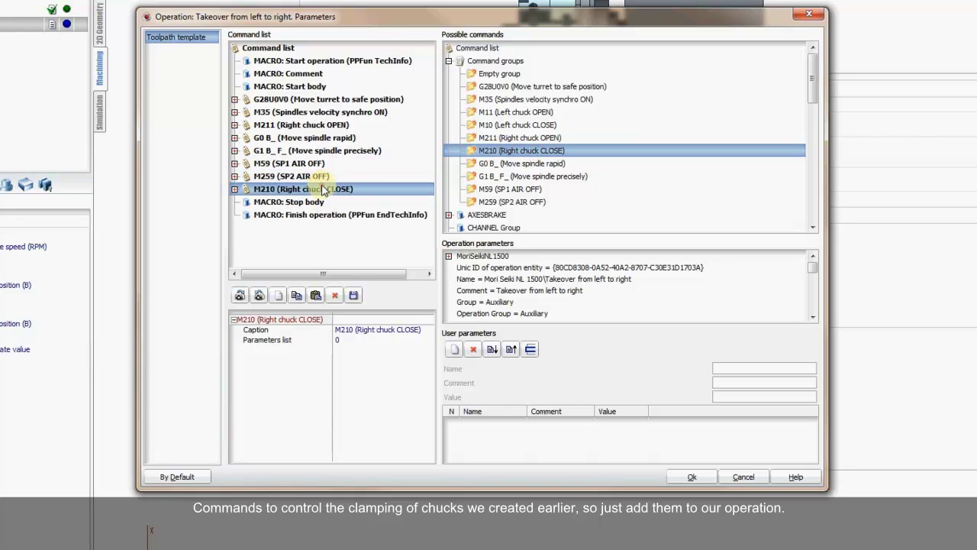
# - Insert the saved M11 (Left chuck OPEN) command group after M210 (Right chuck CLOSE) in the command list
pyautogui.click(517, 111)
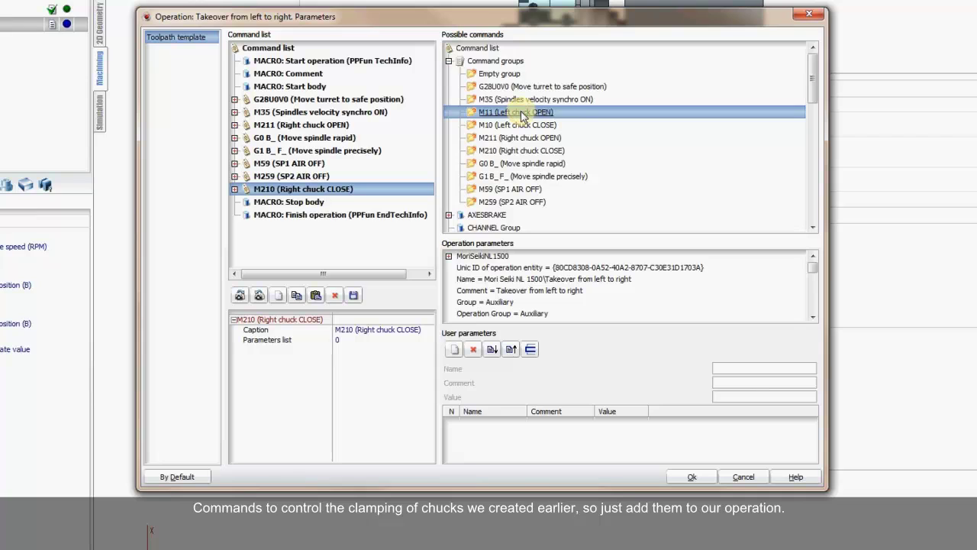
pyautogui.moveTo(519, 114); pyautogui.dragTo(345, 207)
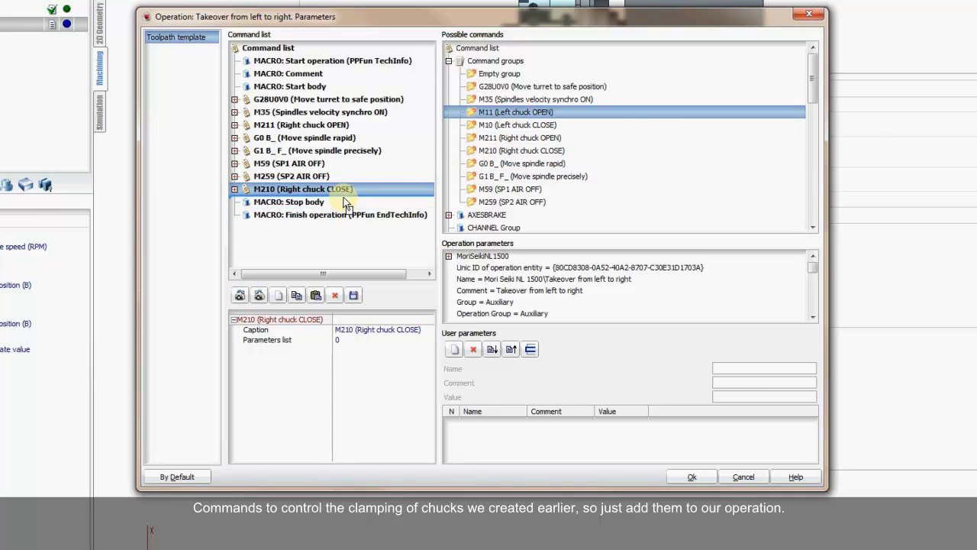
pyautogui.moveTo(342, 197); pyautogui.dragTo(342, 199)
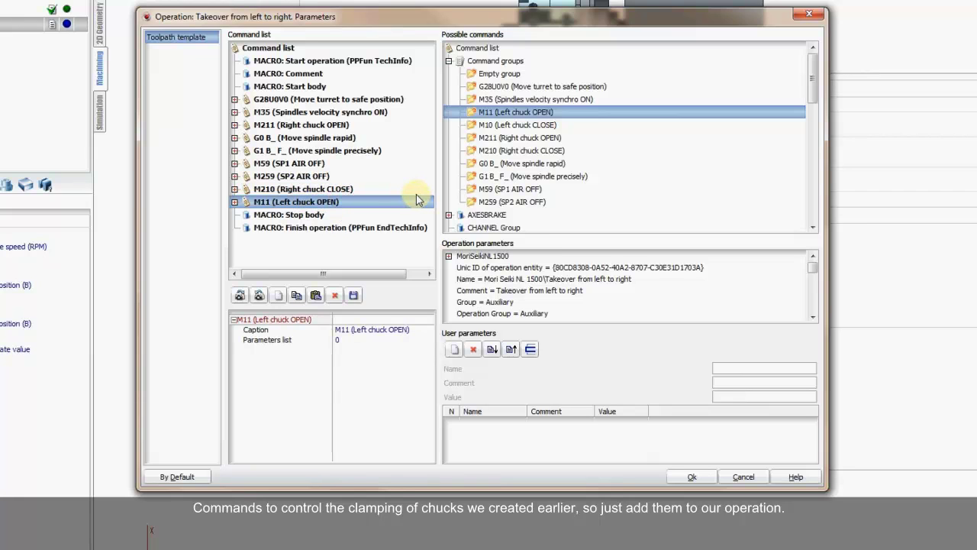
pyautogui.click(317, 191)
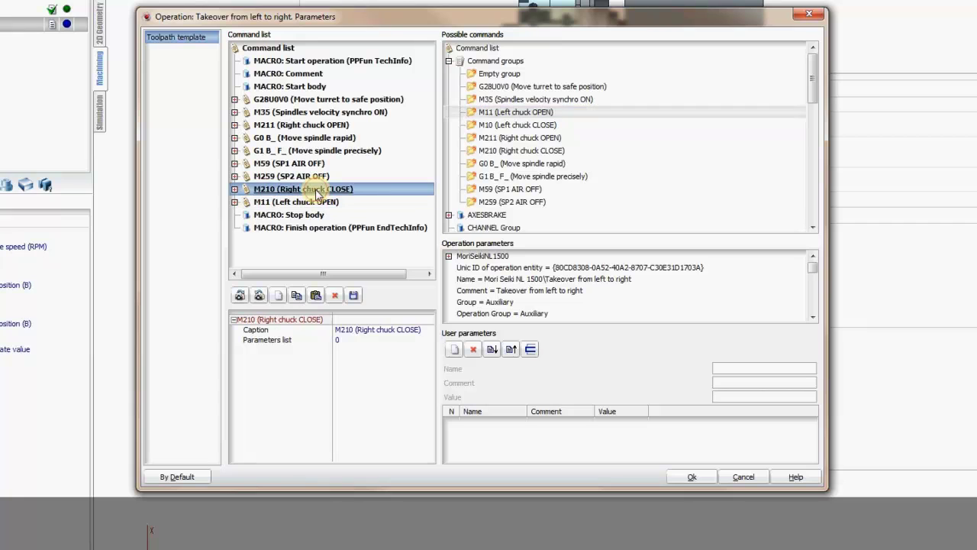
pyautogui.click(319, 202)
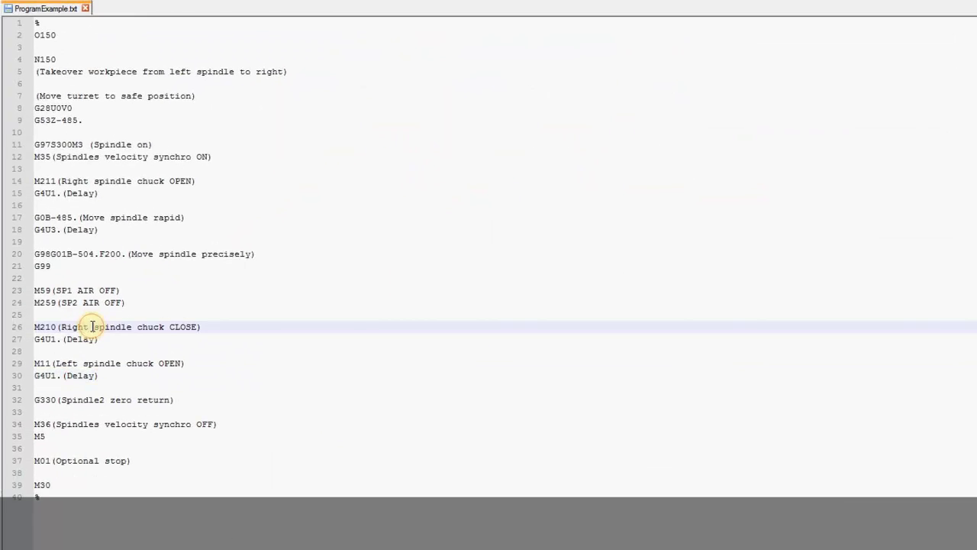
# - Examine the G330(Spindle2 zero return) line that follows the left chuck opening in the example NC program
pyautogui.click(87, 374)
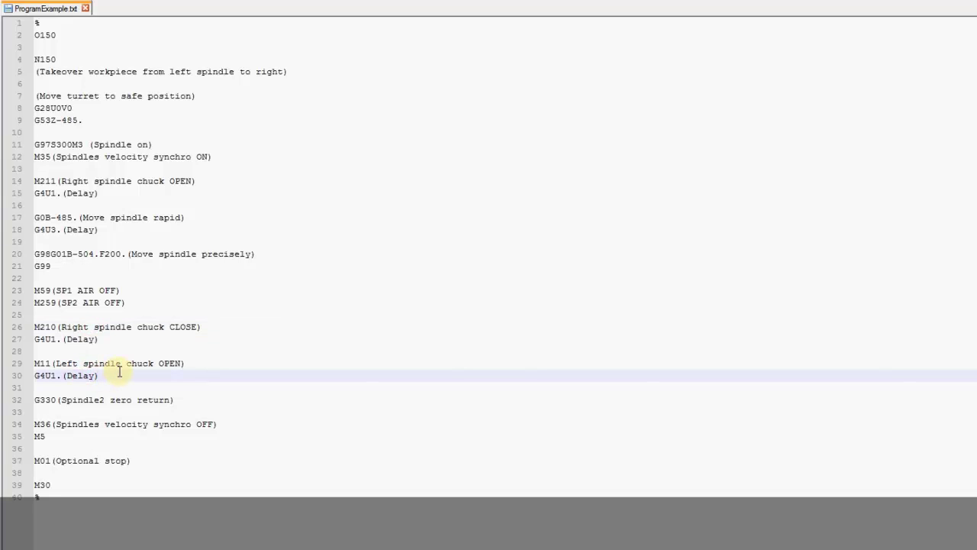
pyautogui.moveTo(181, 397); pyautogui.dragTo(36, 394)
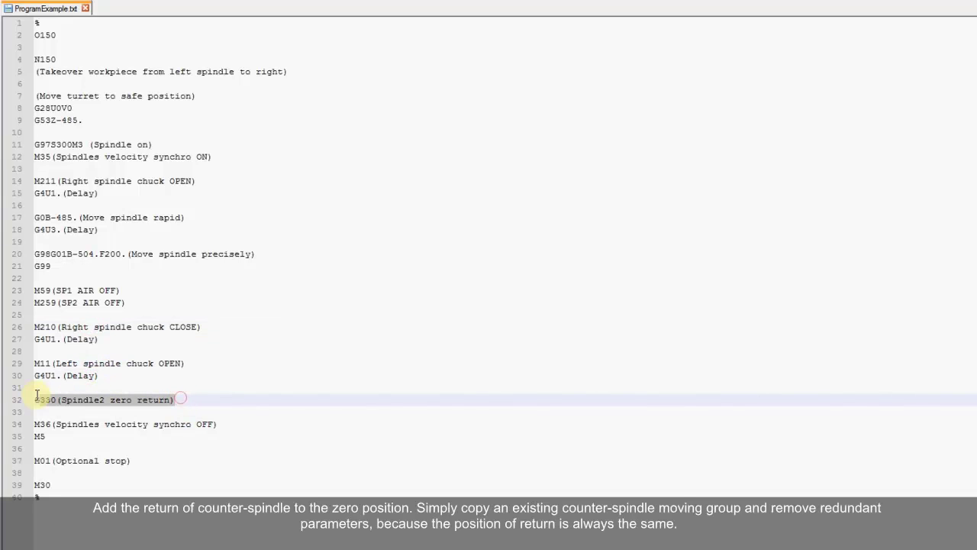
pyautogui.click(37, 397)
pyautogui.press('Down')
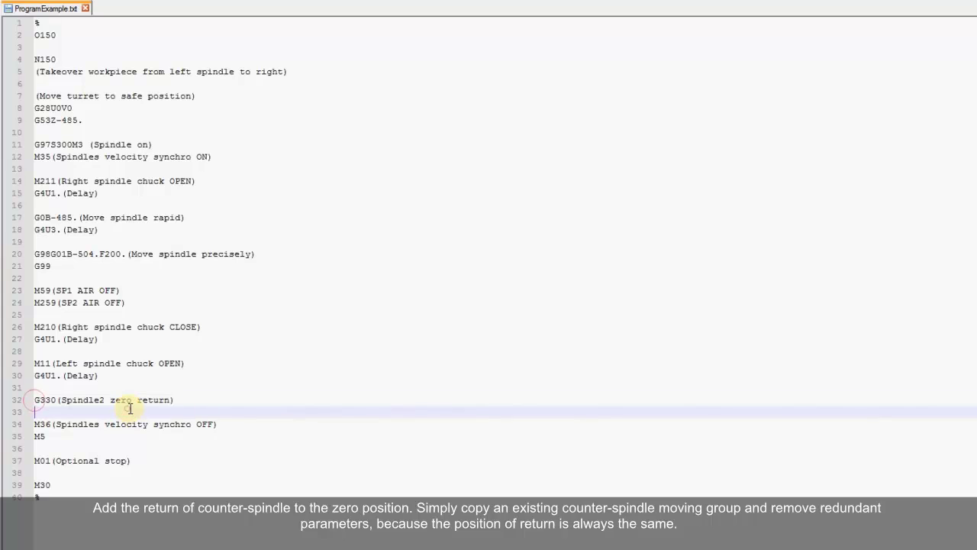
pyautogui.click(130, 409)
pyautogui.moveTo(183, 398); pyautogui.dragTo(29, 405)
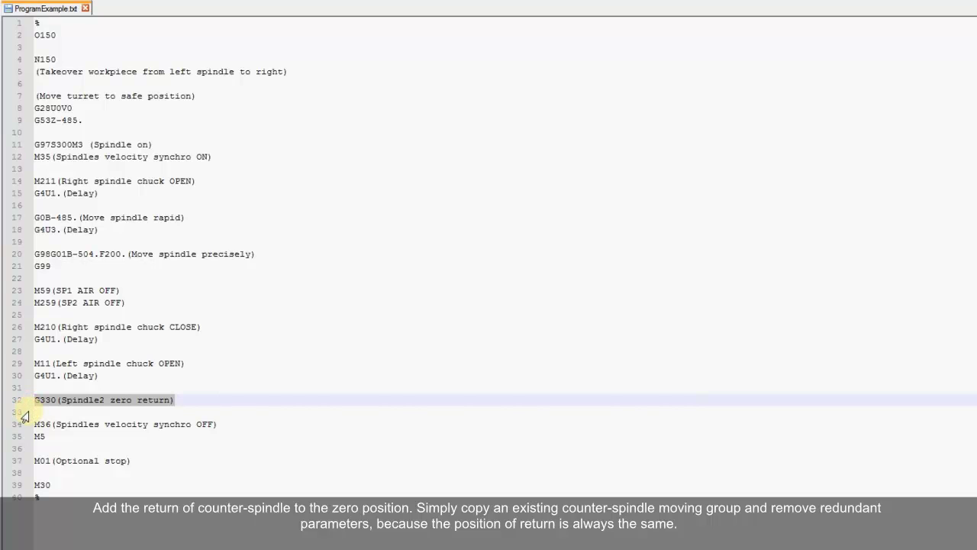
pyautogui.click(107, 409)
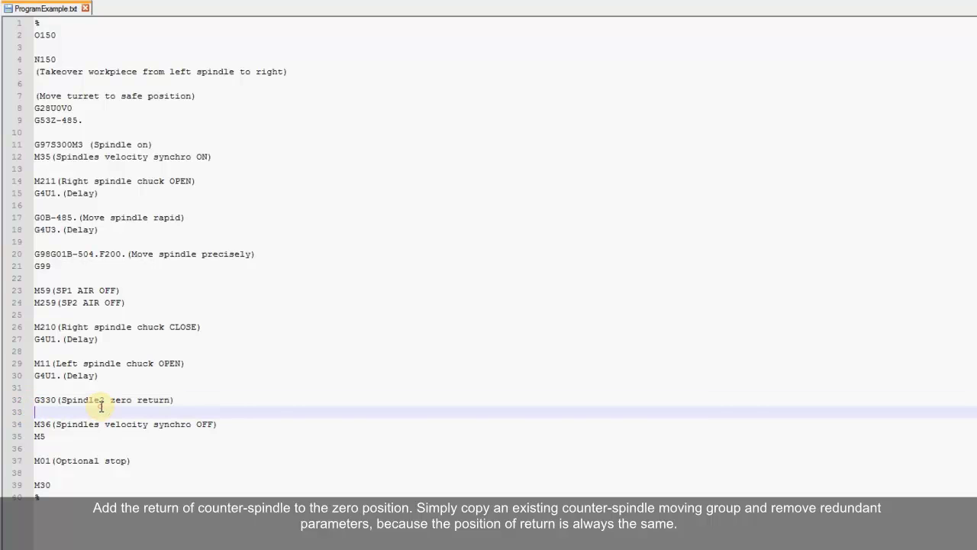
pyautogui.click(158, 400)
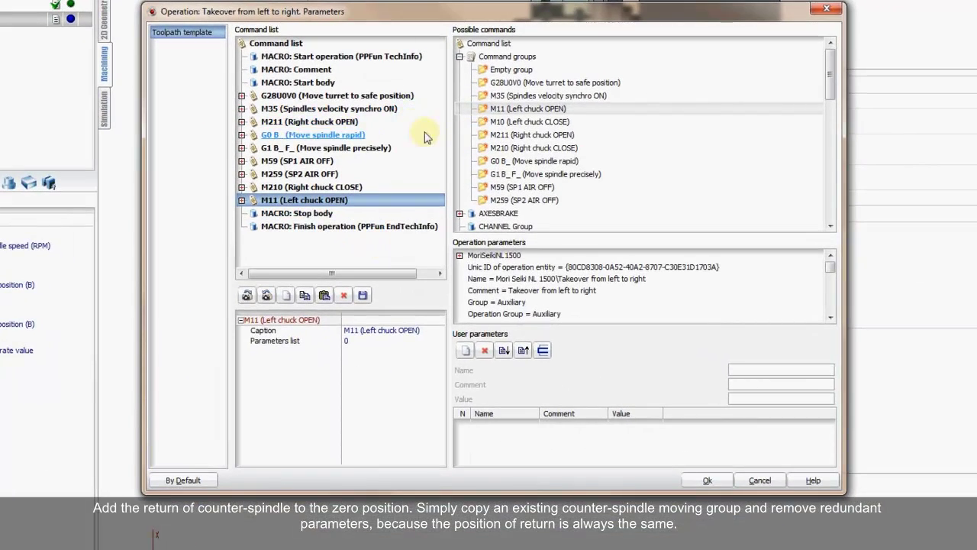
# - Duplicate the G0 B_ (Move spindle rapid) group and place the copy right after M11 (Left chuck OPEN) in the command list
pyautogui.click(315, 134)
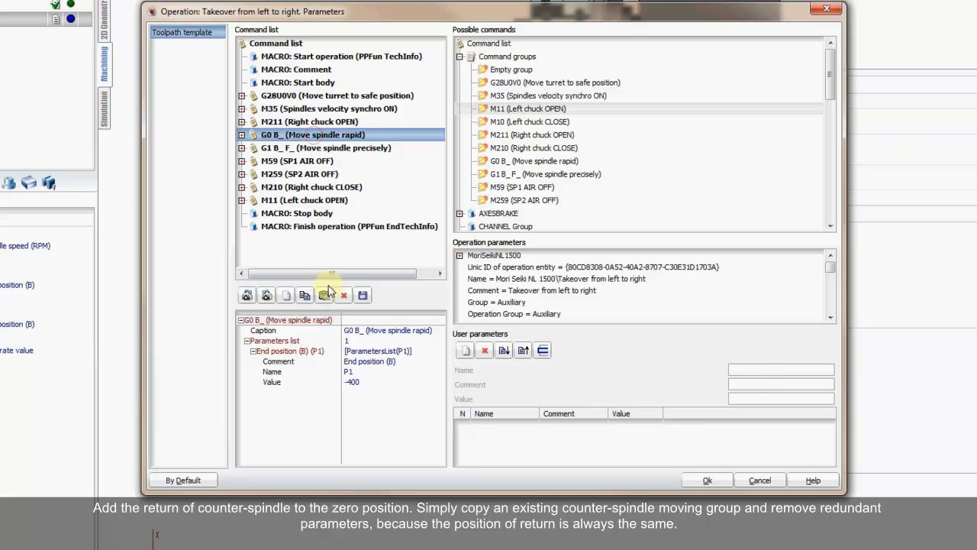
pyautogui.click(306, 297)
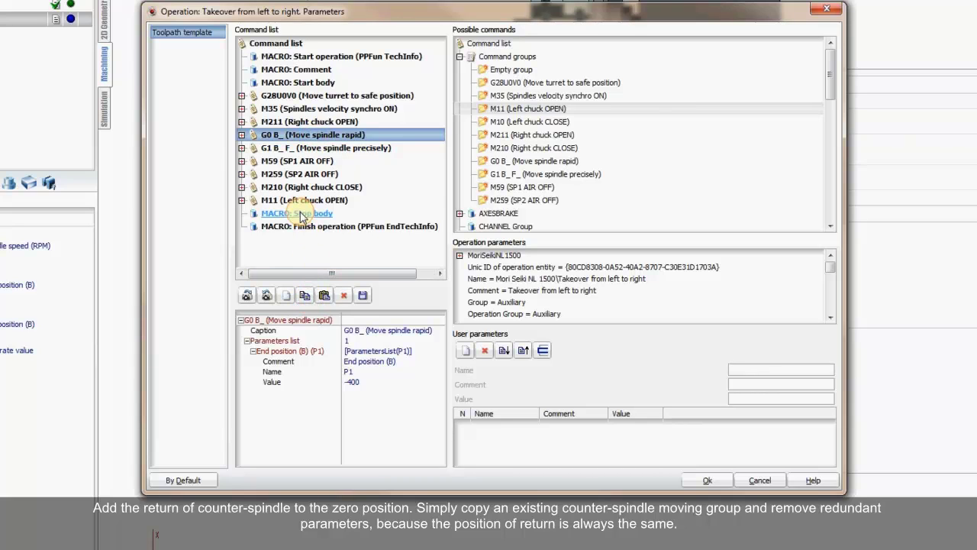
pyautogui.click(299, 213)
pyautogui.click(325, 296)
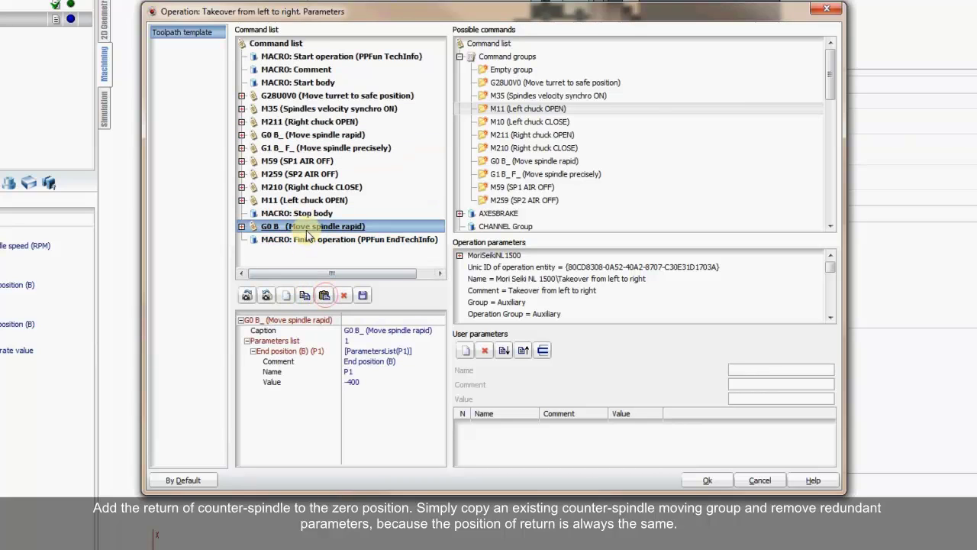
pyautogui.moveTo(313, 224); pyautogui.dragTo(310, 217)
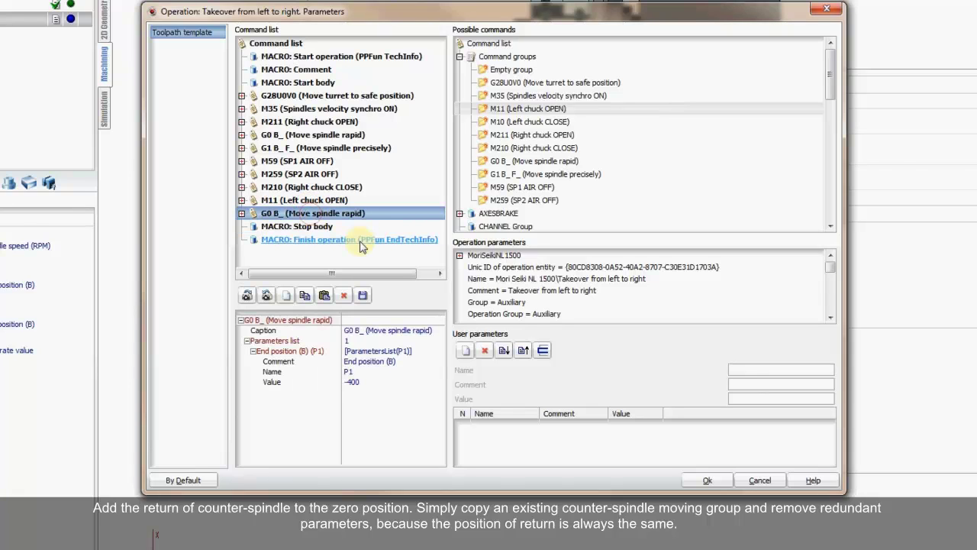
# - Expand the copied spindle move group and set its caption to G330 (Spindle2 zero return)
pyautogui.click(241, 213)
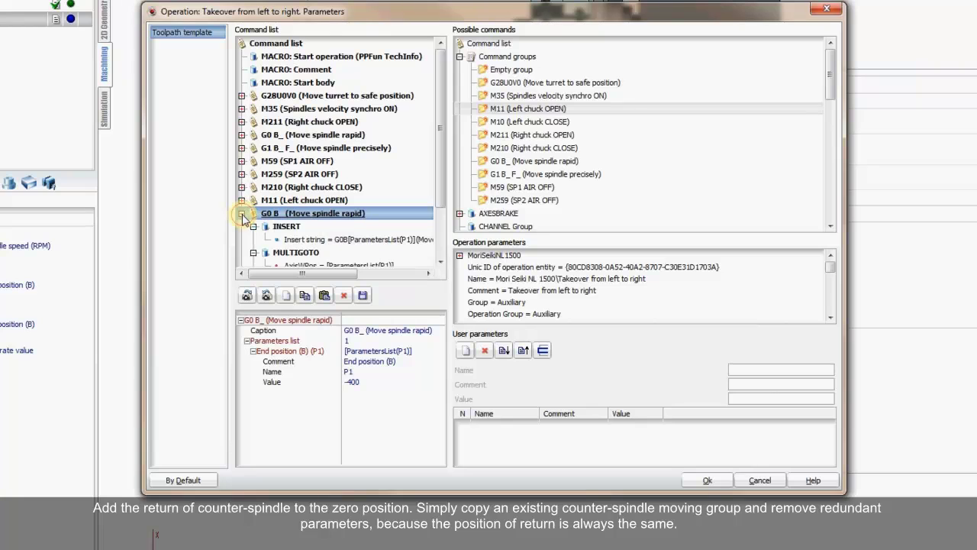
pyautogui.scroll(-2, 336, 229)
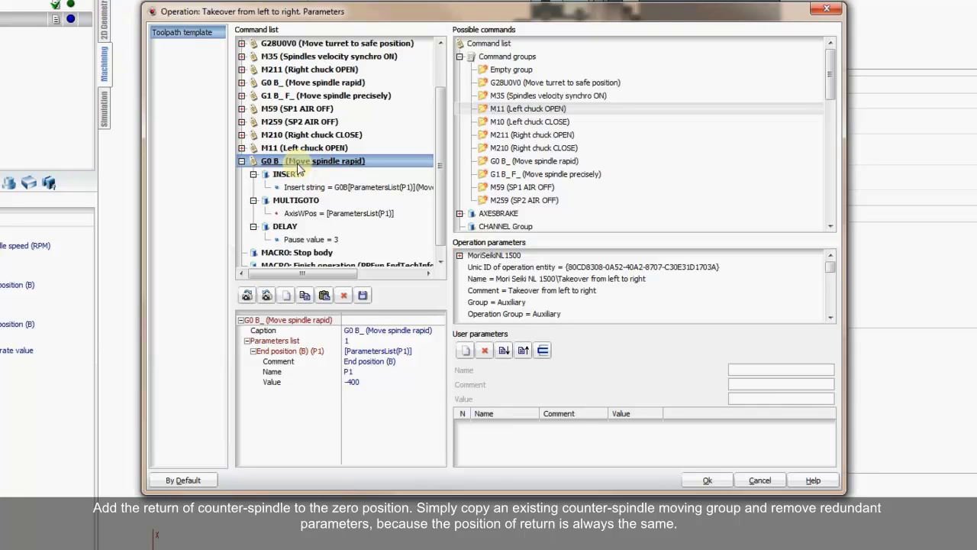
pyautogui.click(365, 330)
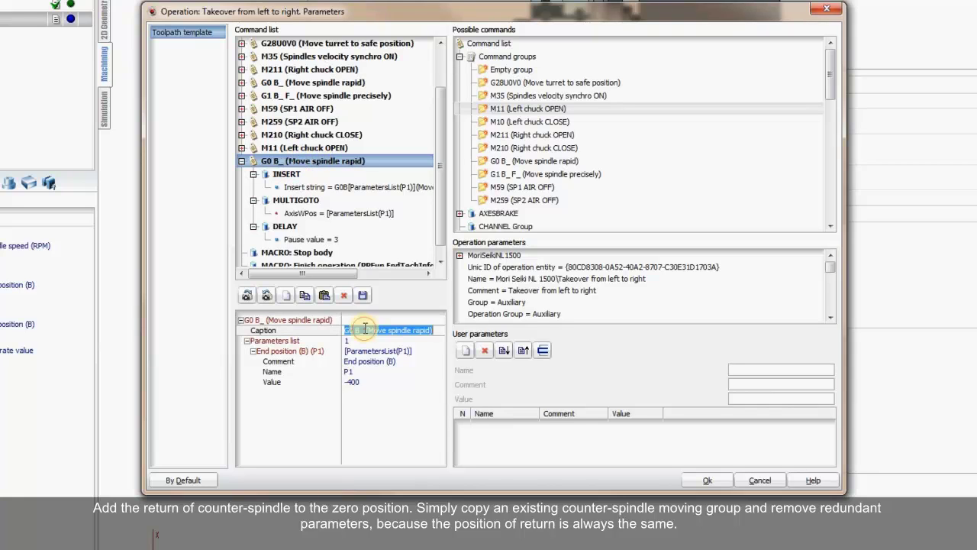
pyautogui.hotkey('ctrl', 'v')
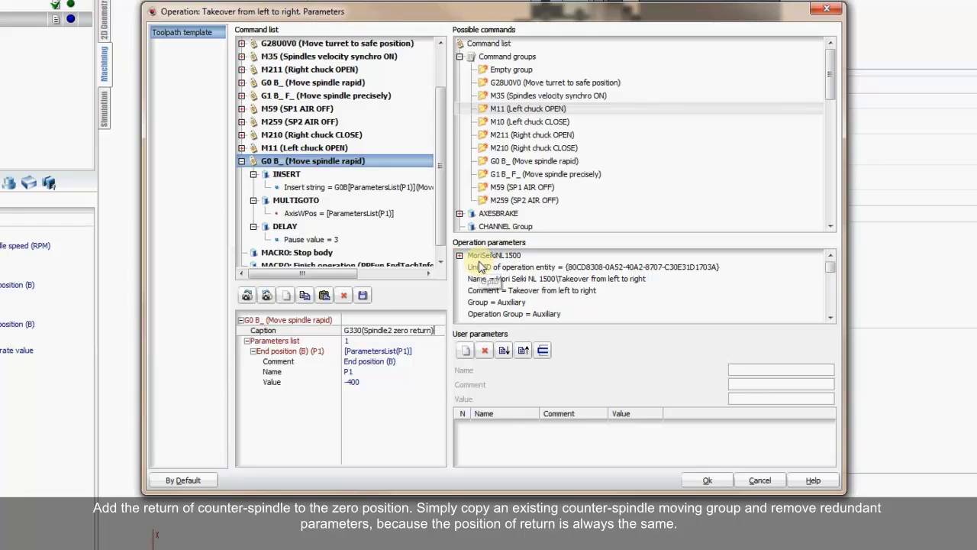
pyautogui.press('Return')
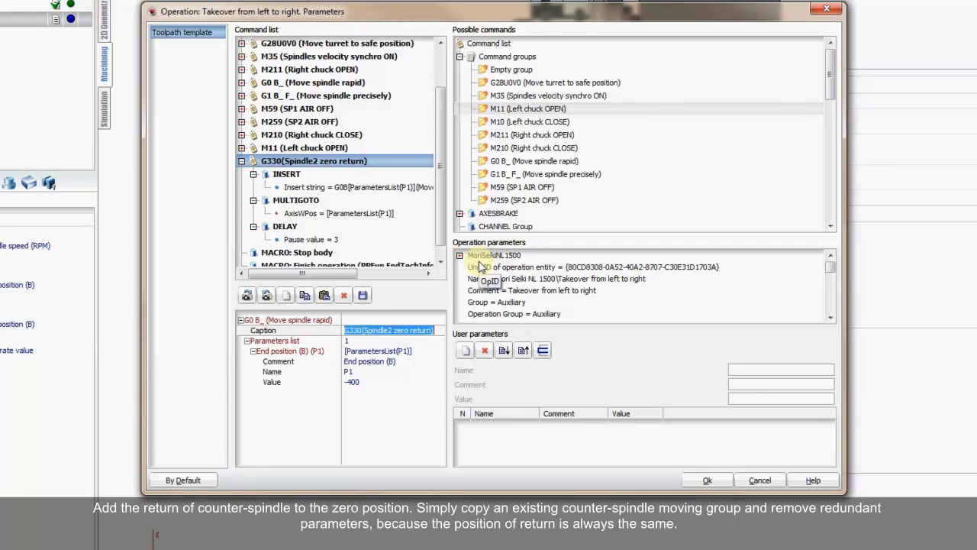
pyautogui.press('Home')
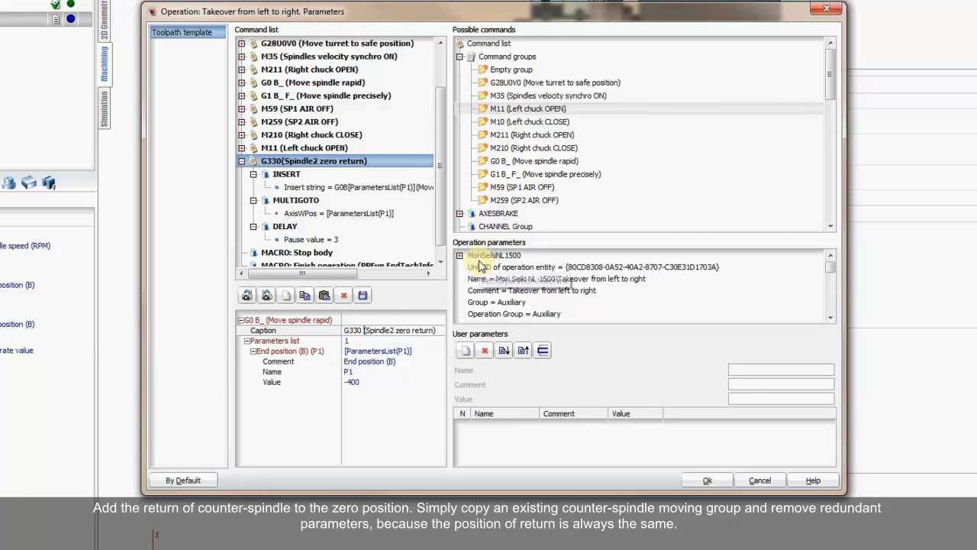
pyautogui.press('Return')
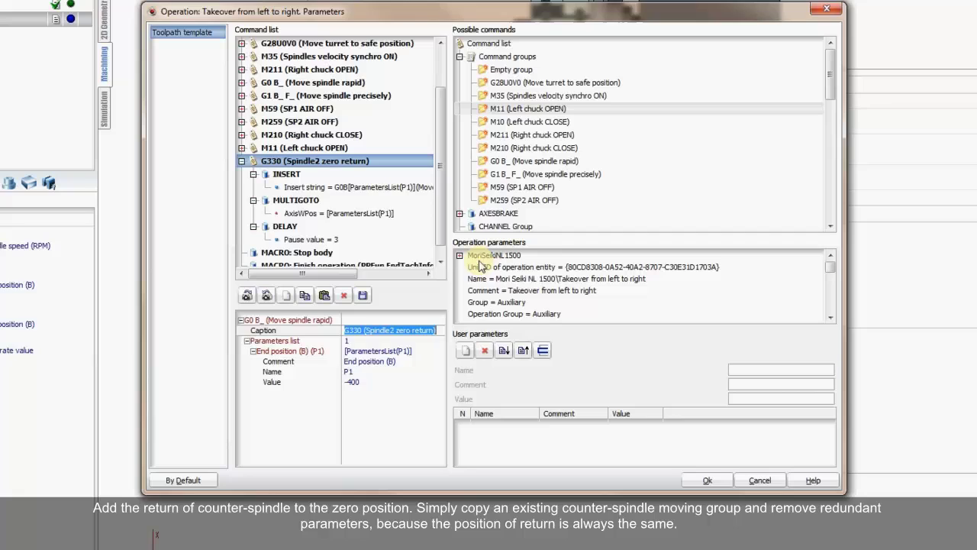
# - Replace the insert string of the zero return group's INSERT command with G330(Spindle2 zero return)
pyautogui.click(341, 188)
pyautogui.click(385, 325)
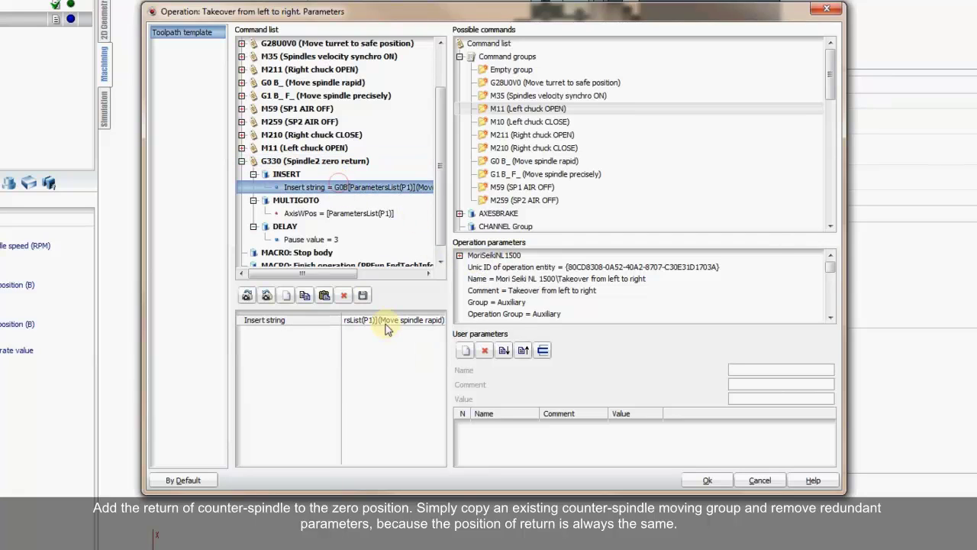
pyautogui.hotkey('ctrl', 'a')
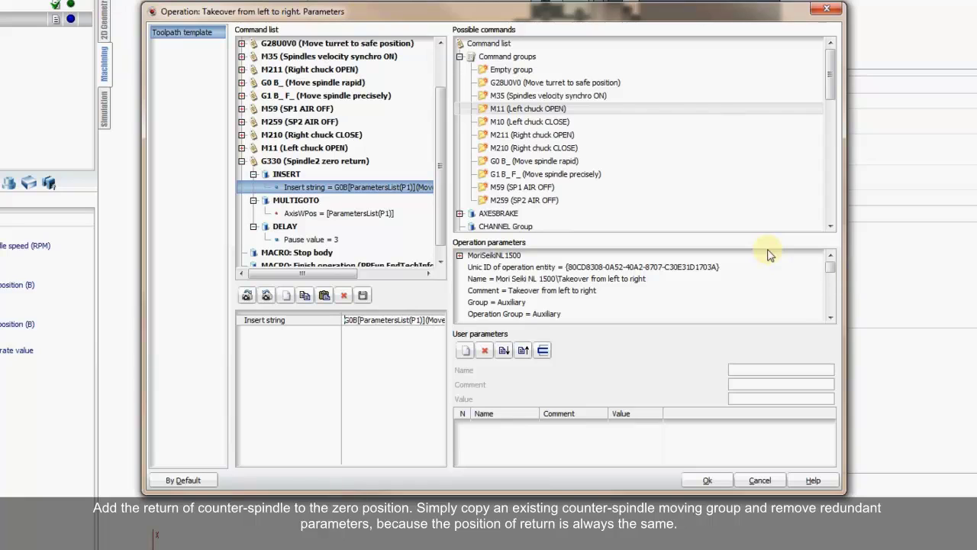
pyautogui.hotkey('ctrl', 'v')
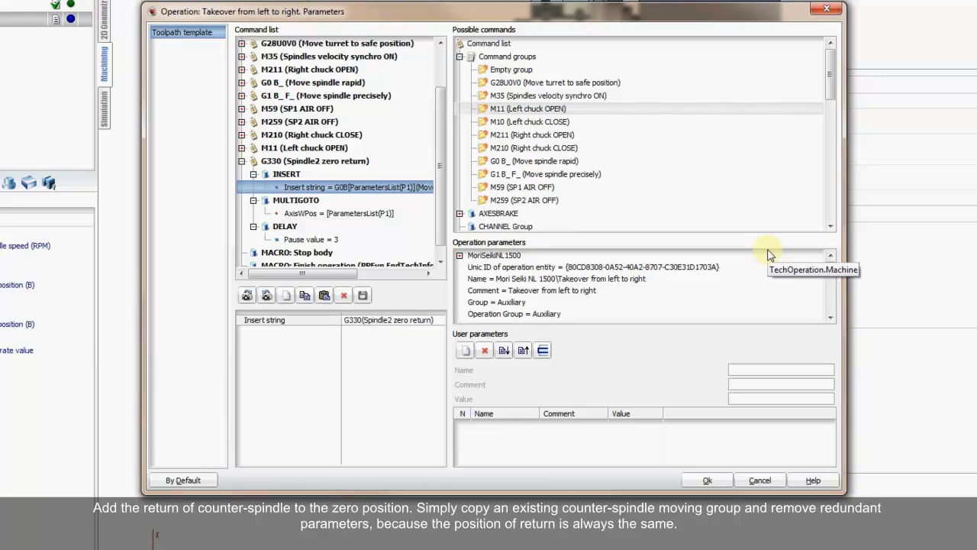
pyautogui.press('Return')
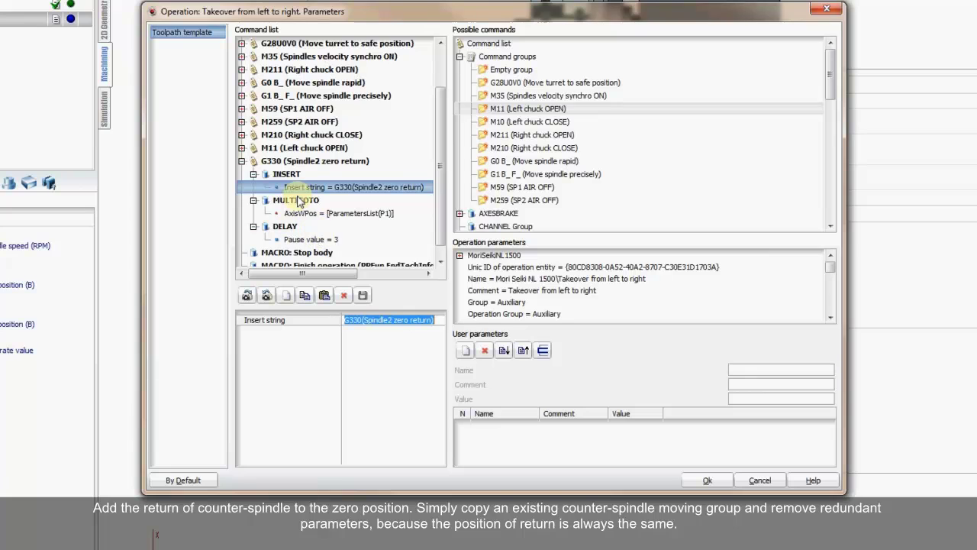
# - Remove the End position (B) parameter from the G330 (Spindle2 zero return) group by setting its parameters list count to 0
pyautogui.click(298, 162)
pyautogui.click(370, 384)
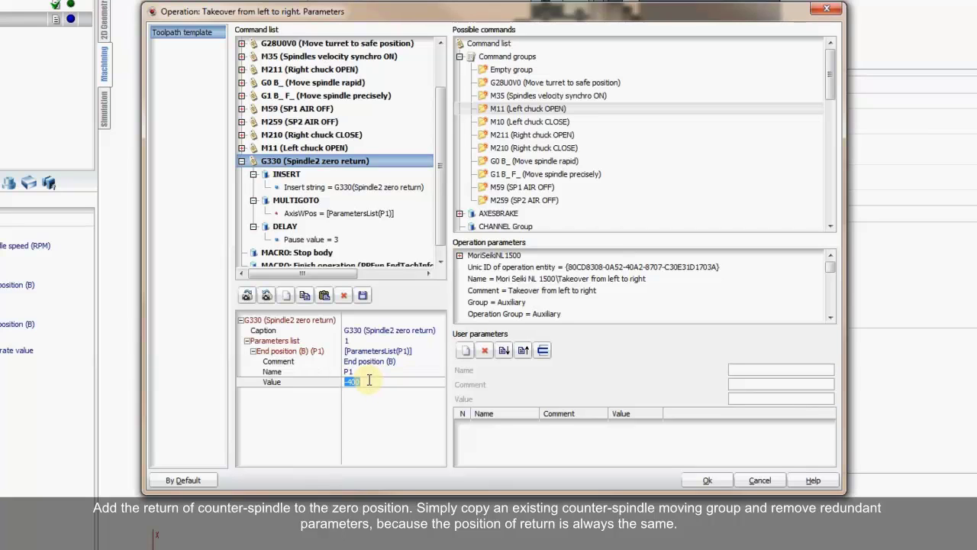
pyautogui.click(362, 340)
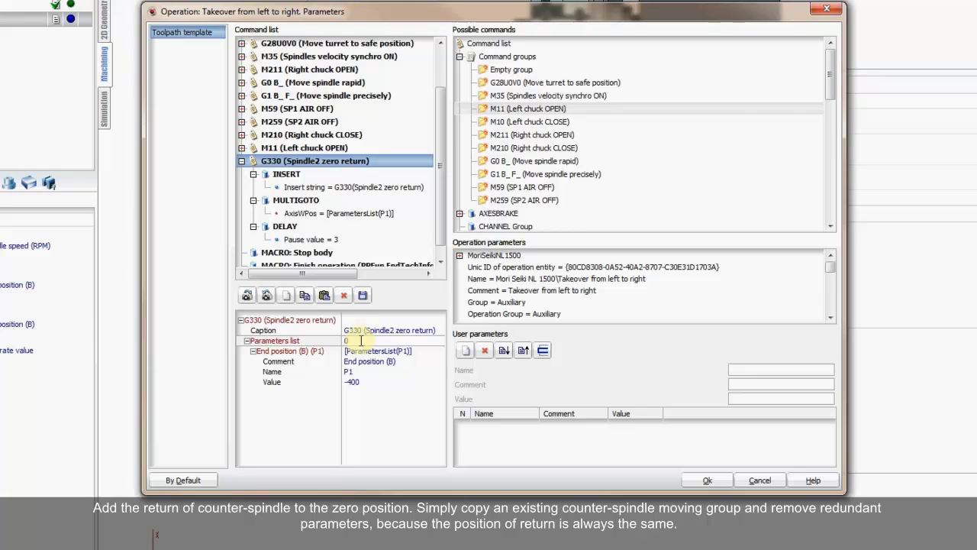
pyautogui.press('Return')
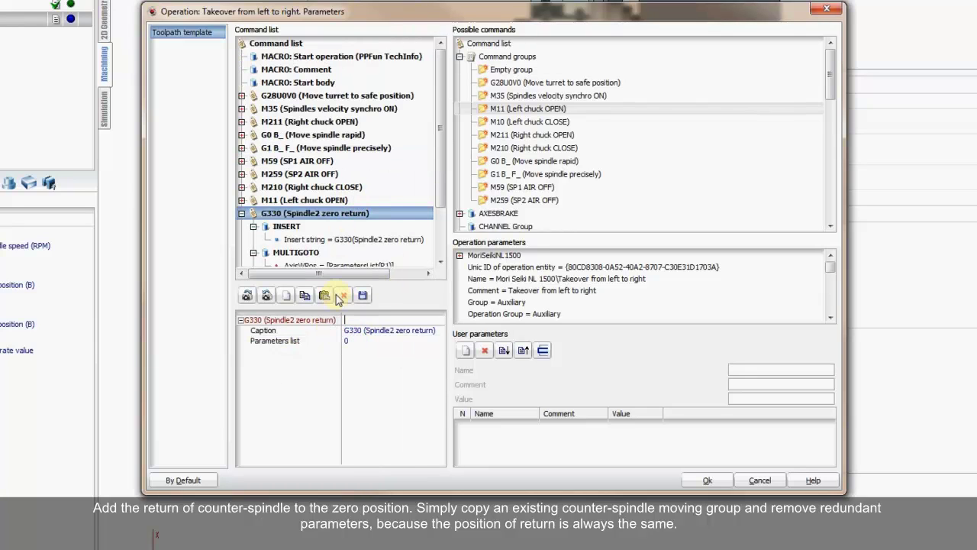
# - Set the Axis W Position value to 0 in the MULTIGOTO command of the G330 (Spindle2 zero return) group
pyautogui.click(296, 227)
pyautogui.scroll(-1, 296, 227)
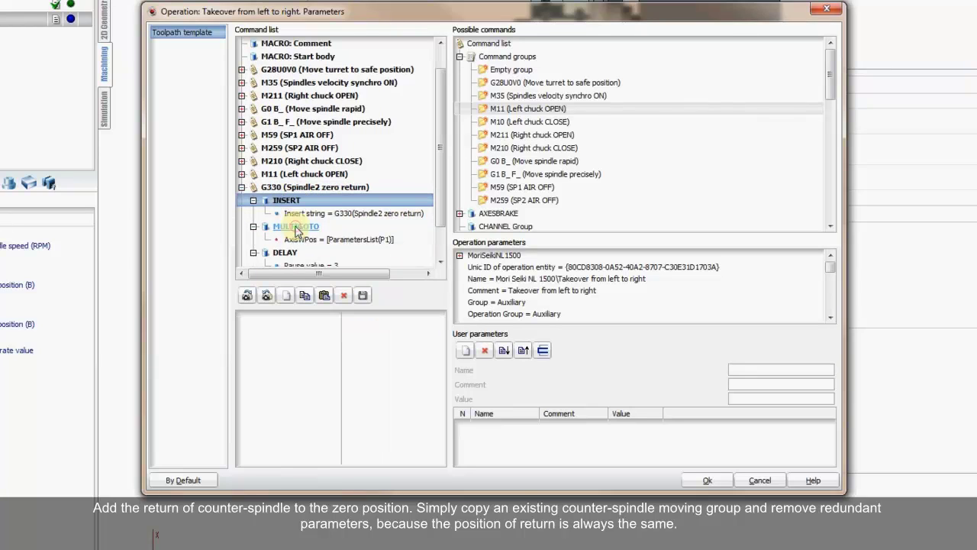
pyautogui.click(321, 214)
pyautogui.click(362, 240)
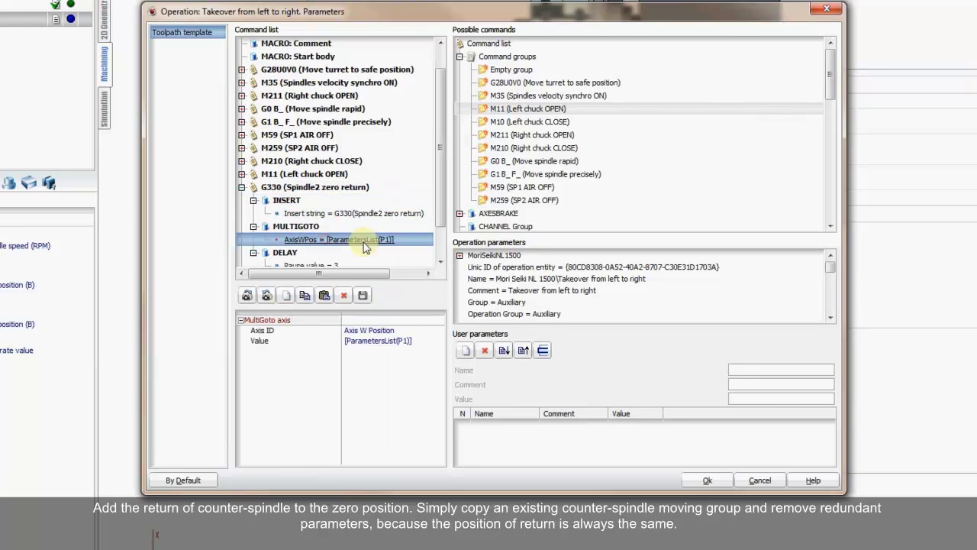
pyautogui.click(416, 343)
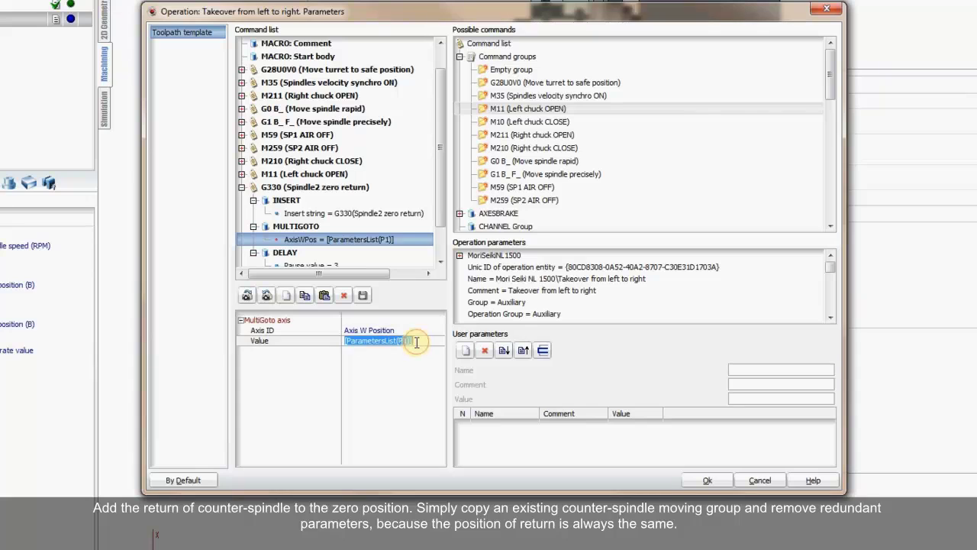
pyautogui.write('0')
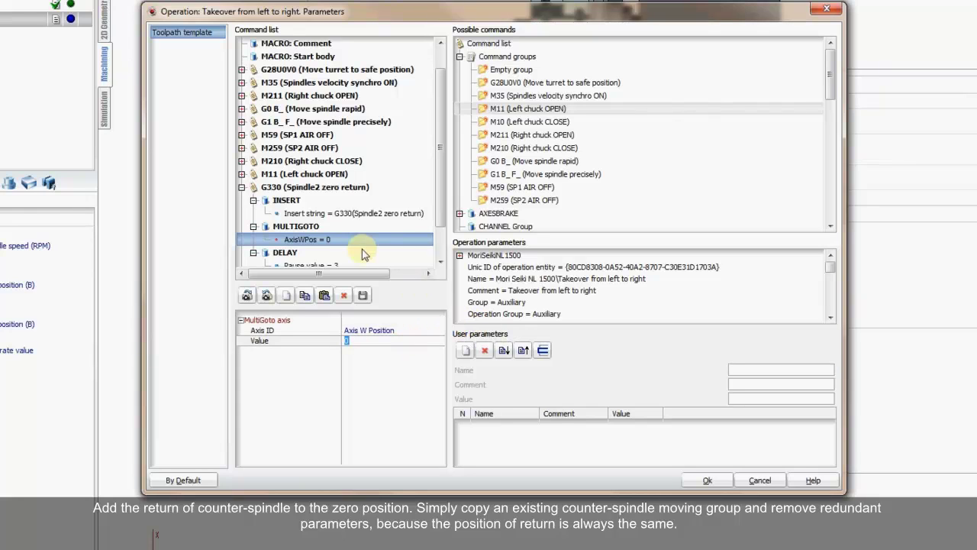
# - Delete the DELAY command from the G330 (Spindle2 zero return) group
pyautogui.click(347, 214)
pyautogui.scroll(-1, 345, 219)
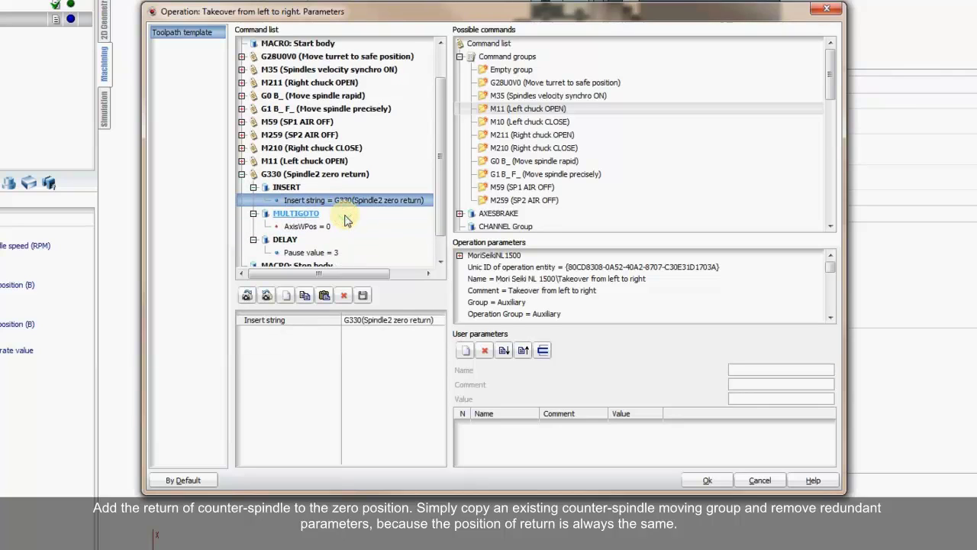
pyautogui.scroll(-1, 345, 220)
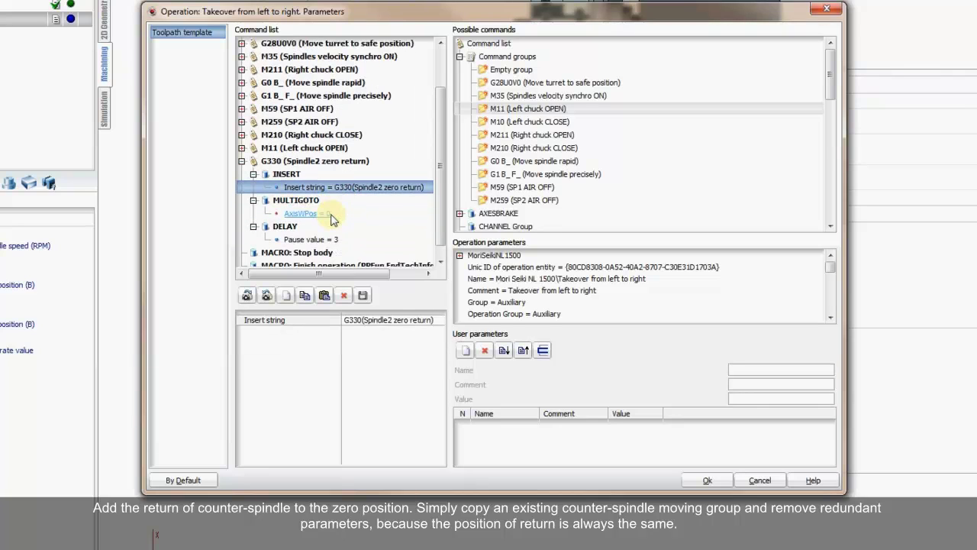
pyautogui.click(295, 228)
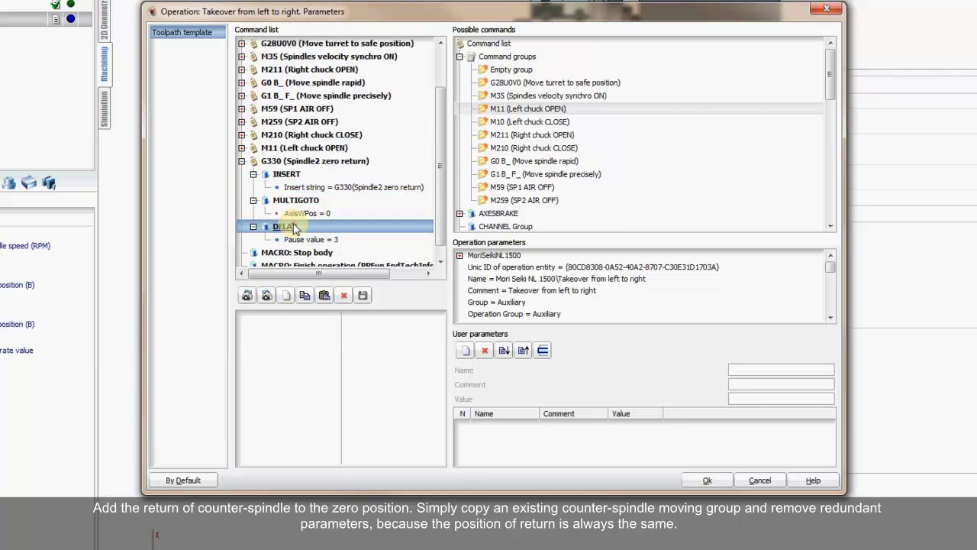
pyautogui.click(343, 295)
# - Check the remaining INSERT and MULTIGOTO commands of the G330 group, collapse it and accept the operation parameters
pyautogui.click(303, 163)
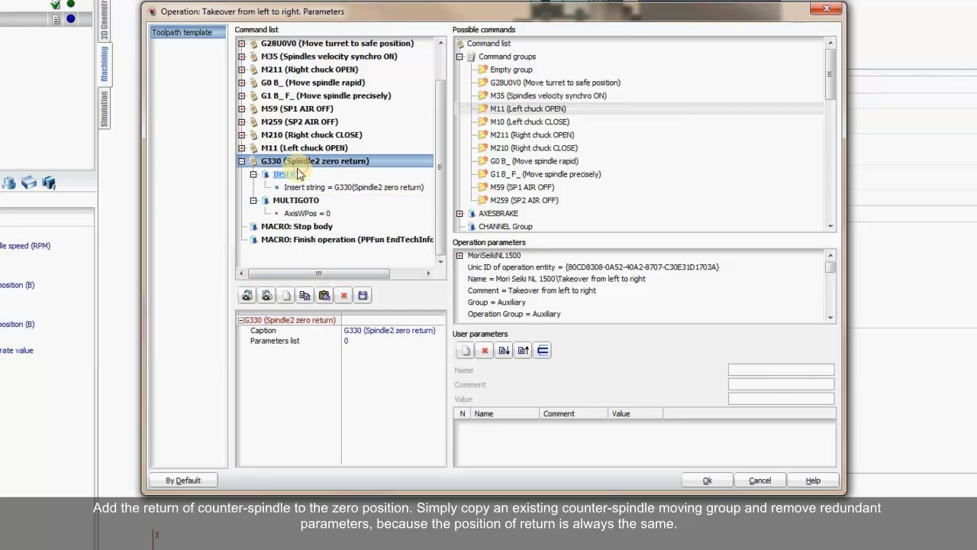
pyautogui.click(335, 187)
pyautogui.click(305, 213)
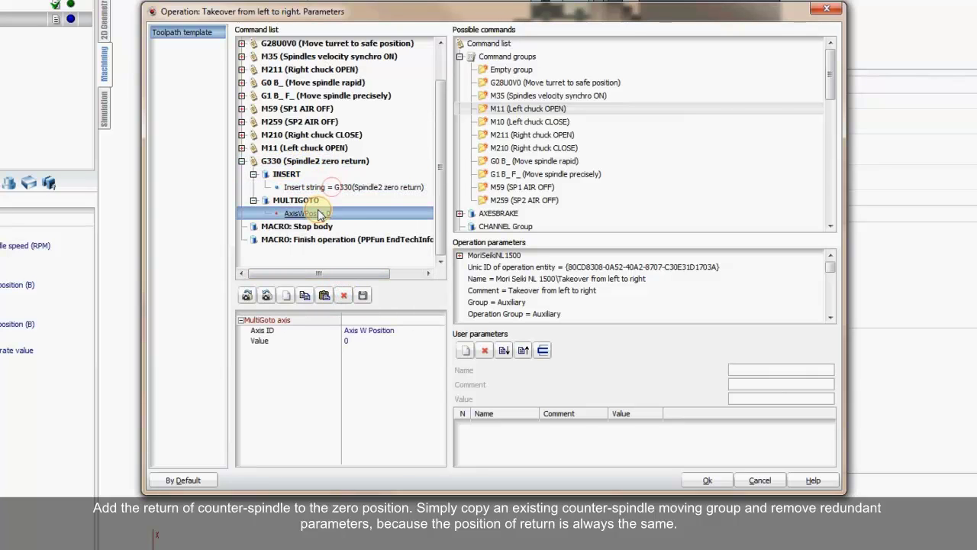
pyautogui.click(318, 187)
pyautogui.click(321, 160)
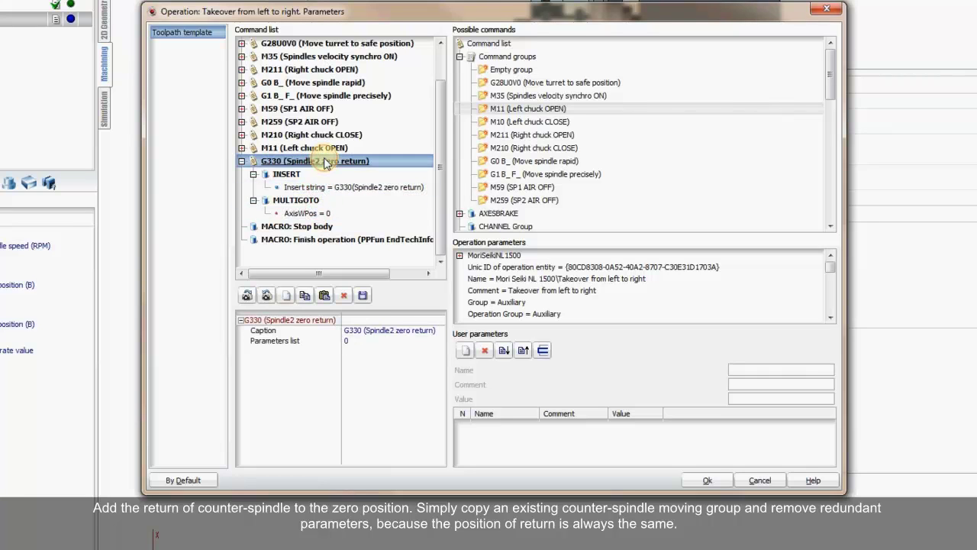
pyautogui.click(243, 163)
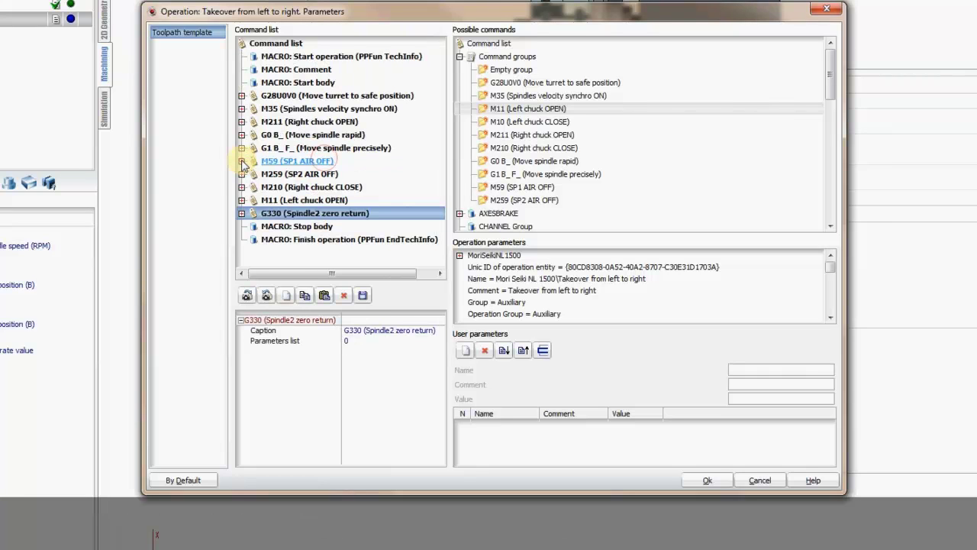
pyautogui.click(710, 480)
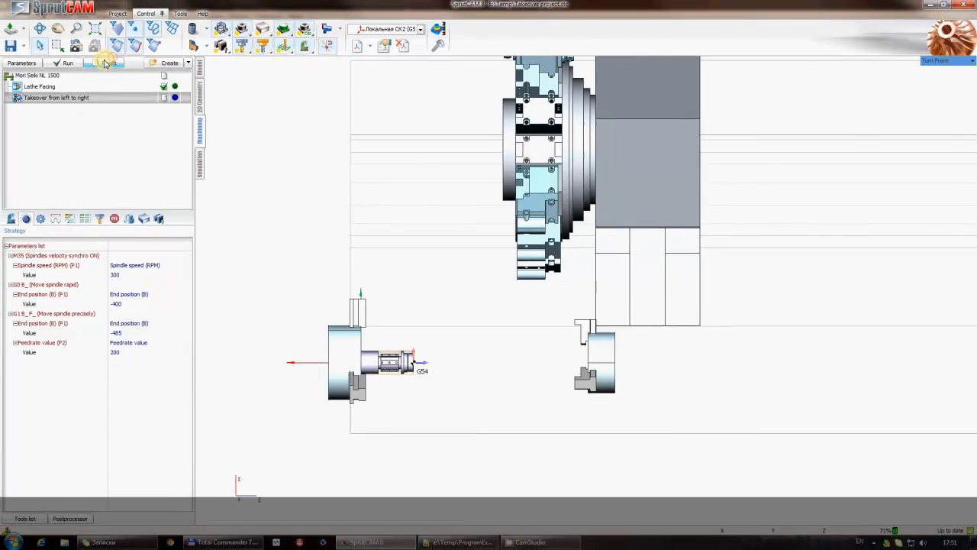
# - Recalculate the Takeover from left to right operation and expand its command list in simulation mode
pyautogui.click(72, 64)
pyautogui.click(200, 166)
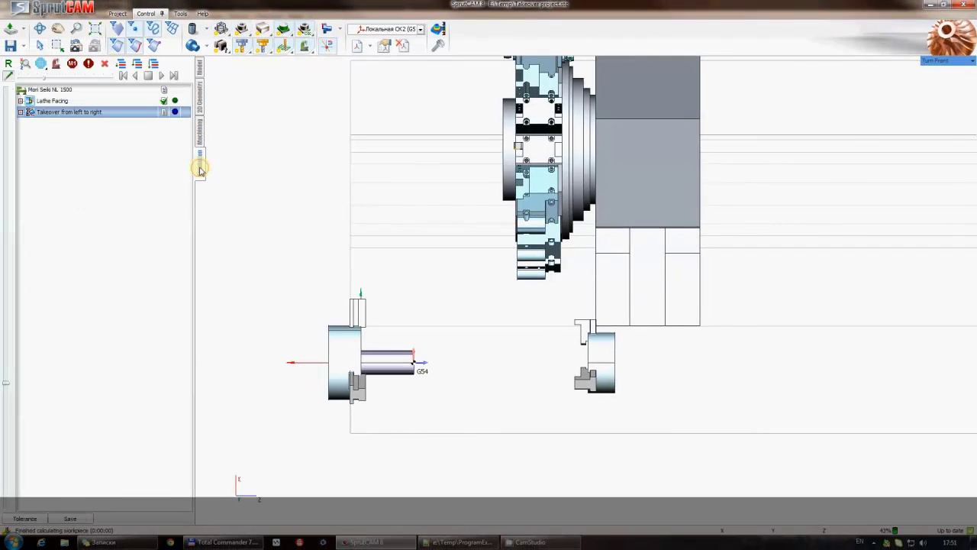
pyautogui.click(20, 111)
# - Step through the G330 (Spindle2 zero return) commands to check the counter-spindle's return movement, then collapse the group
pyautogui.click(29, 247)
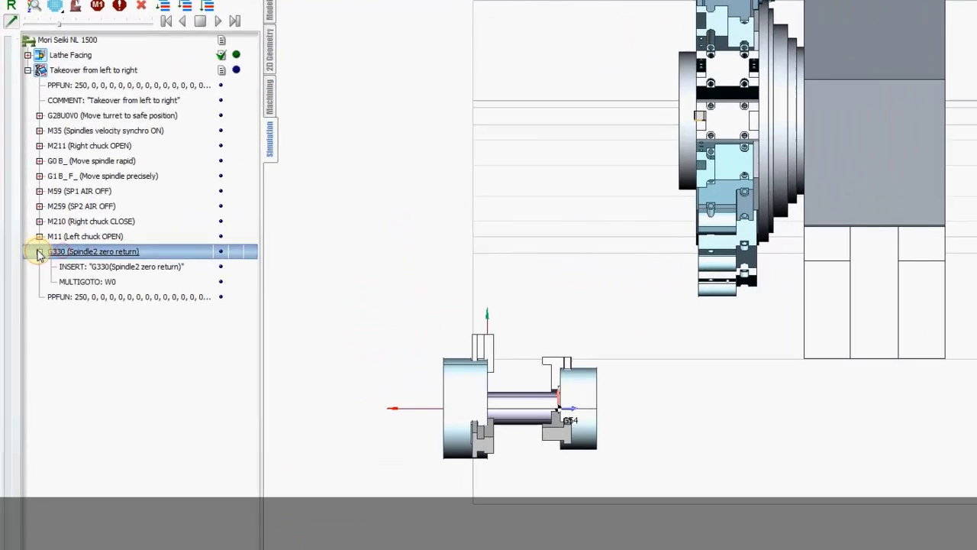
pyautogui.click(108, 269)
pyautogui.click(101, 281)
pyautogui.click(105, 297)
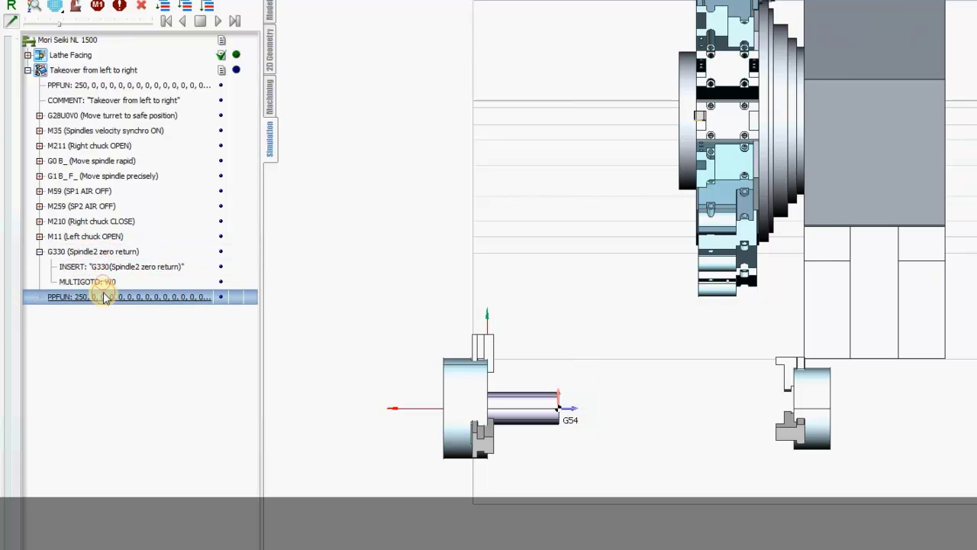
pyautogui.click(114, 252)
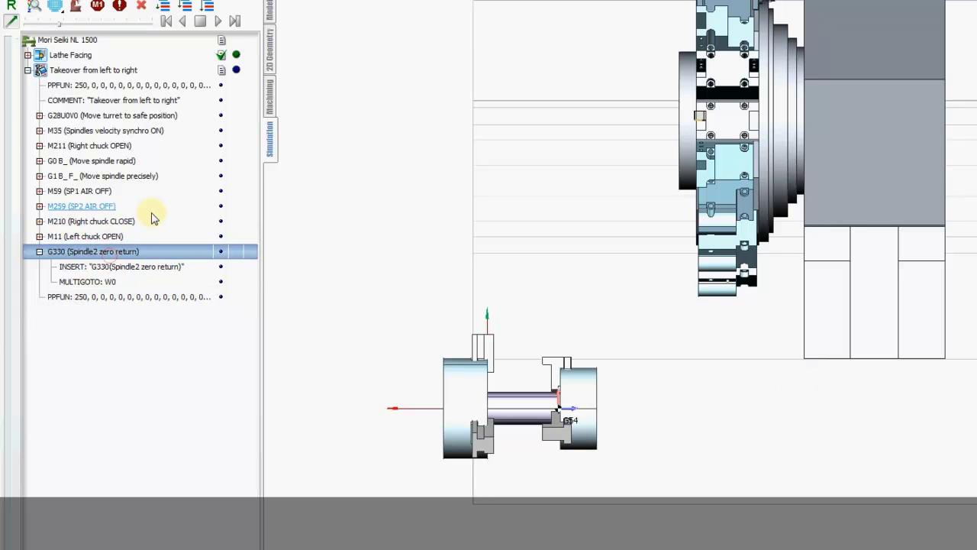
pyautogui.click(39, 251)
# - Generate the NC program with the MoriSeiki postprocessor, accepting 1000 as the maximum spindle speed
pyautogui.click(275, 91)
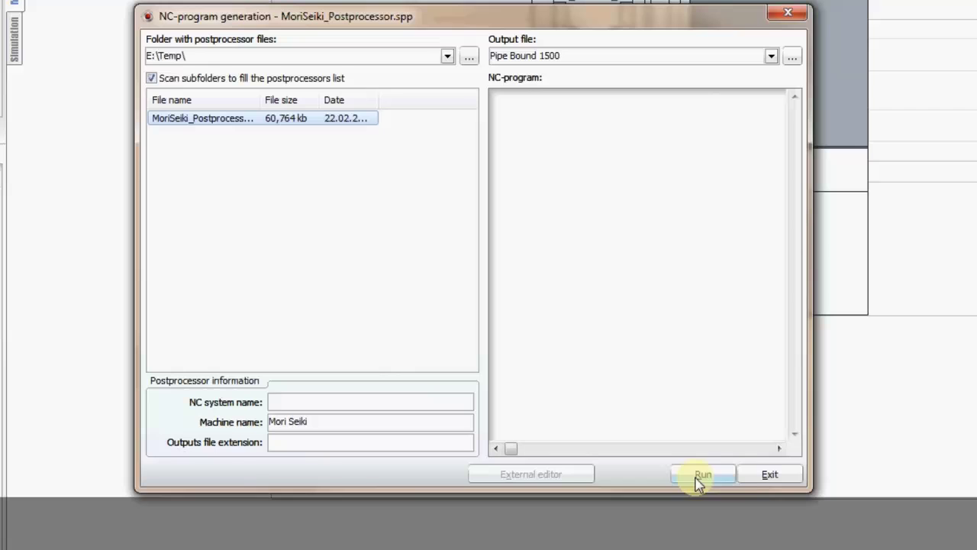
pyautogui.click(699, 480)
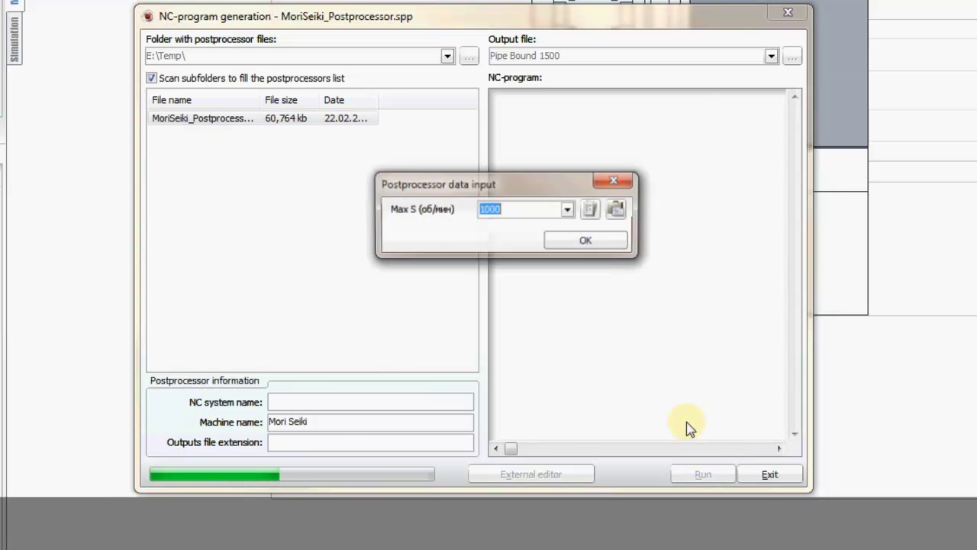
pyautogui.click(598, 241)
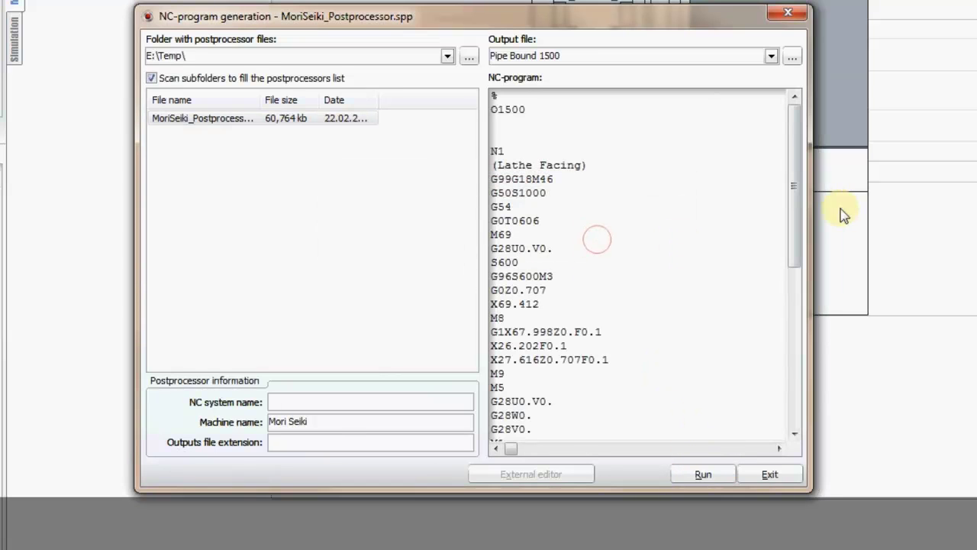
# - Examine the takeover block at the end of the NC program, especially the G330 line, and close the NC-program generation
pyautogui.moveTo(800, 187); pyautogui.dragTo(805, 394)
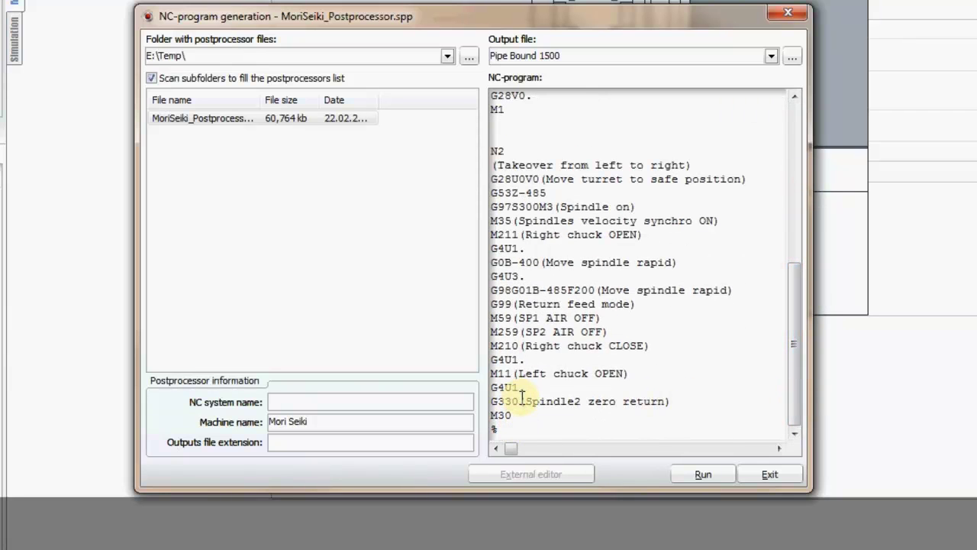
pyautogui.hotkey('ctrl', 'a')
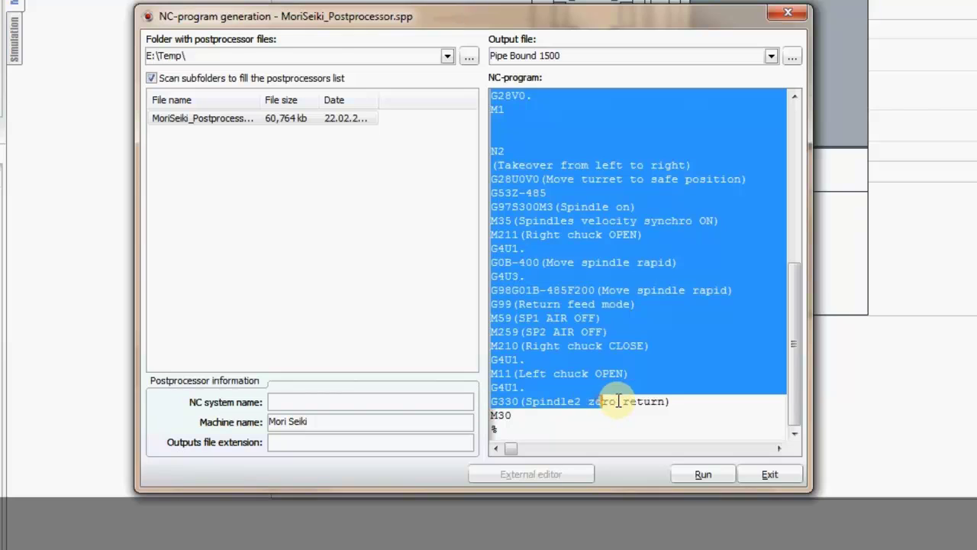
pyautogui.click(618, 402)
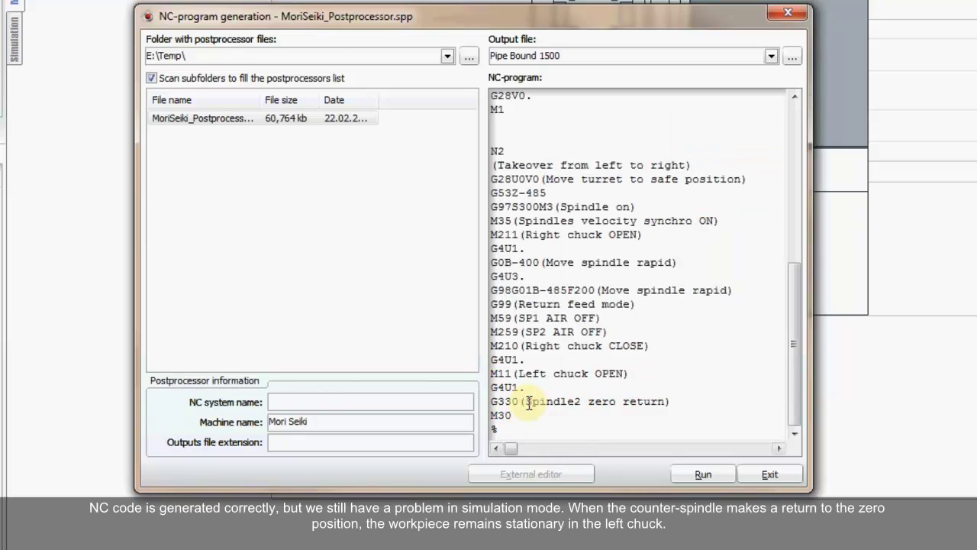
pyautogui.moveTo(526, 401); pyautogui.dragTo(617, 401)
pyautogui.click(628, 407)
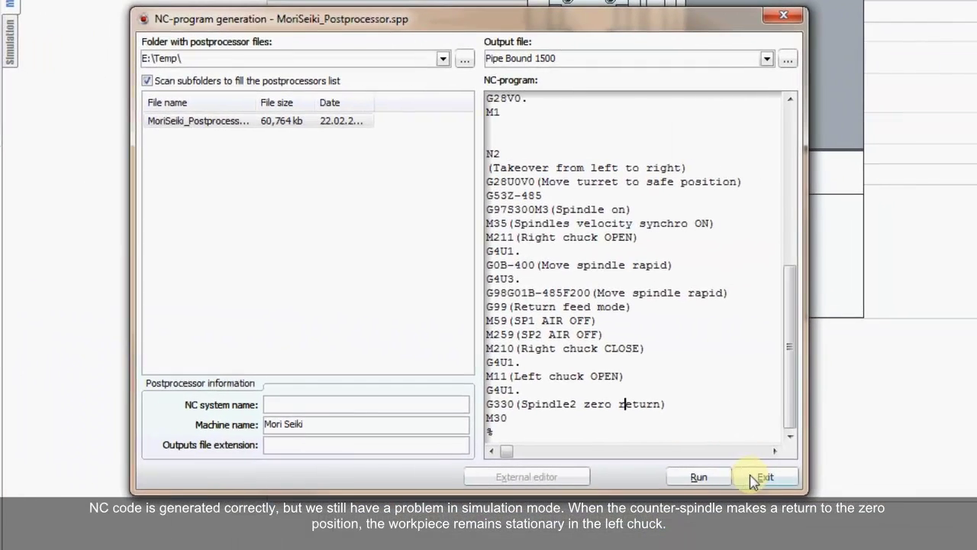
pyautogui.click(765, 479)
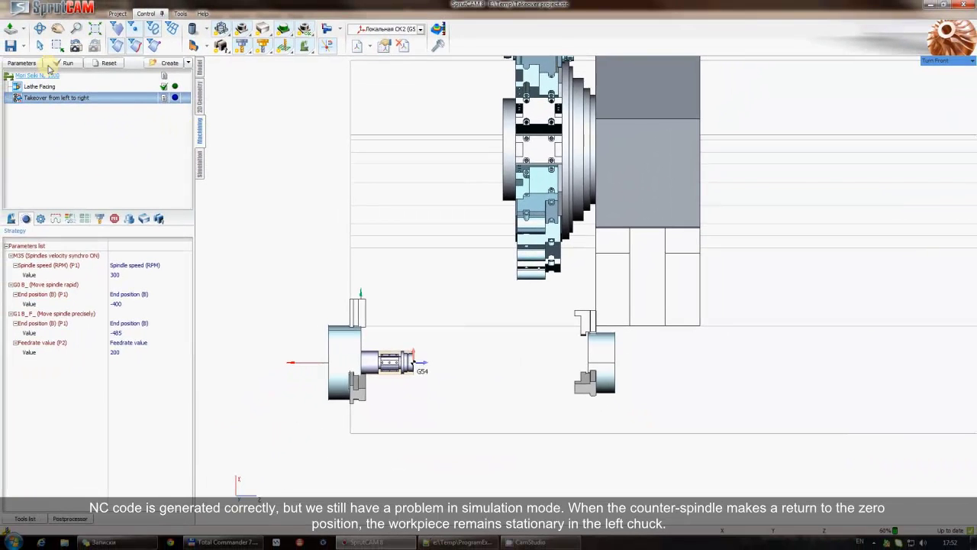
# - Run the full machining simulation and examine which chuck holds the workpiece after the counter-spindle returns
pyautogui.click(201, 160)
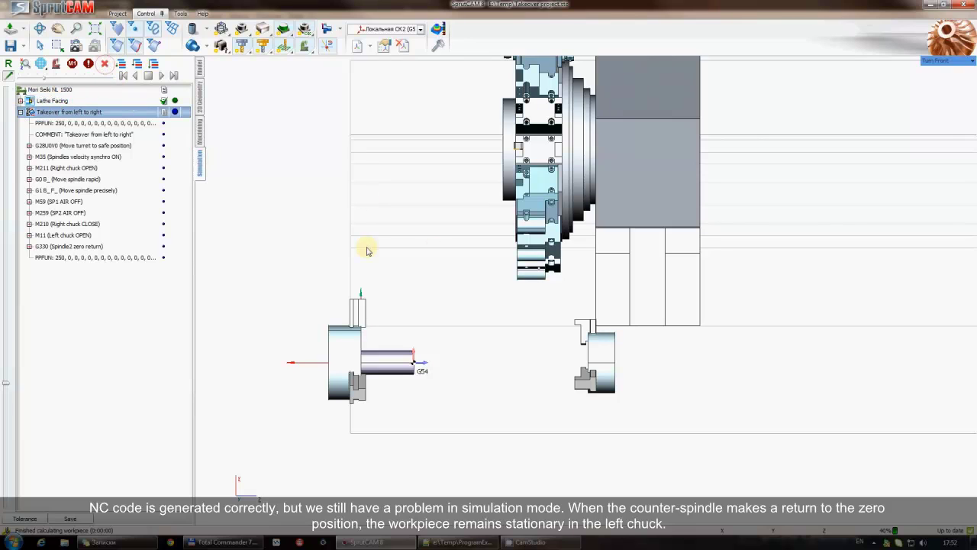
pyautogui.scroll(5, 367, 250)
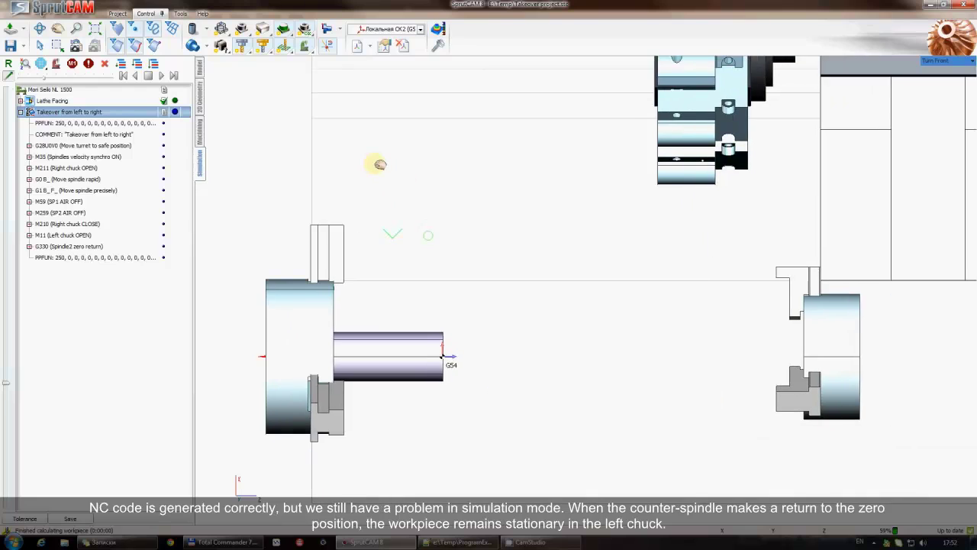
pyautogui.moveTo(380, 164); pyautogui.dragTo(371, 133, button='middle')
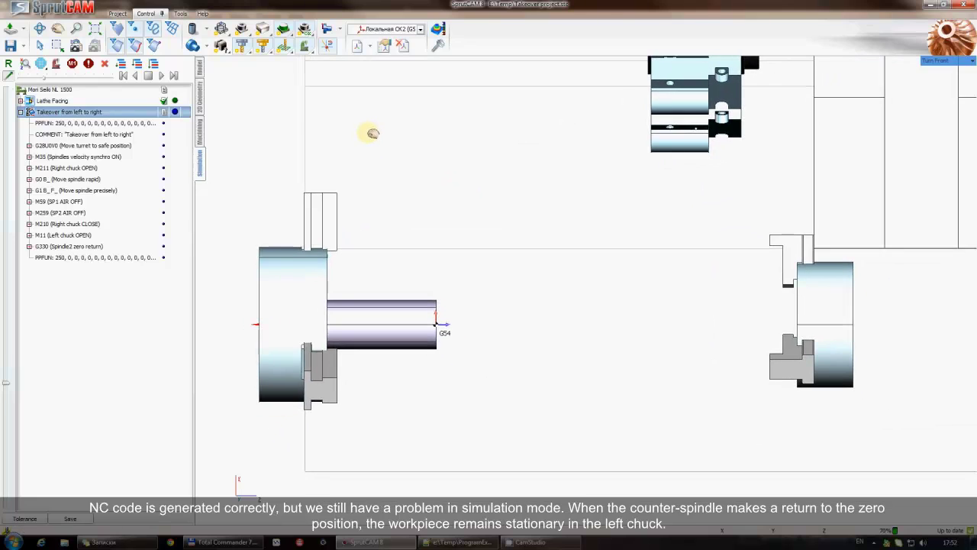
pyautogui.click(165, 76)
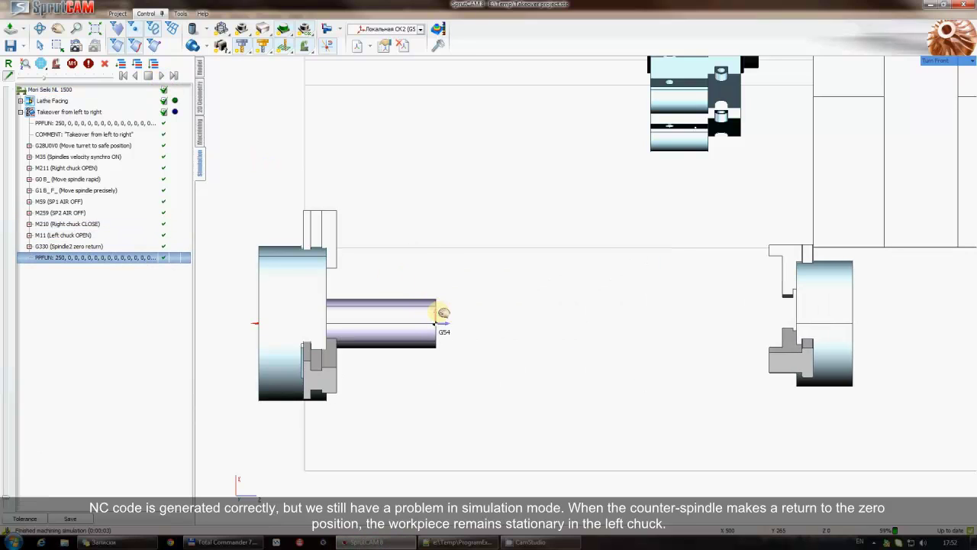
pyautogui.click(788, 311)
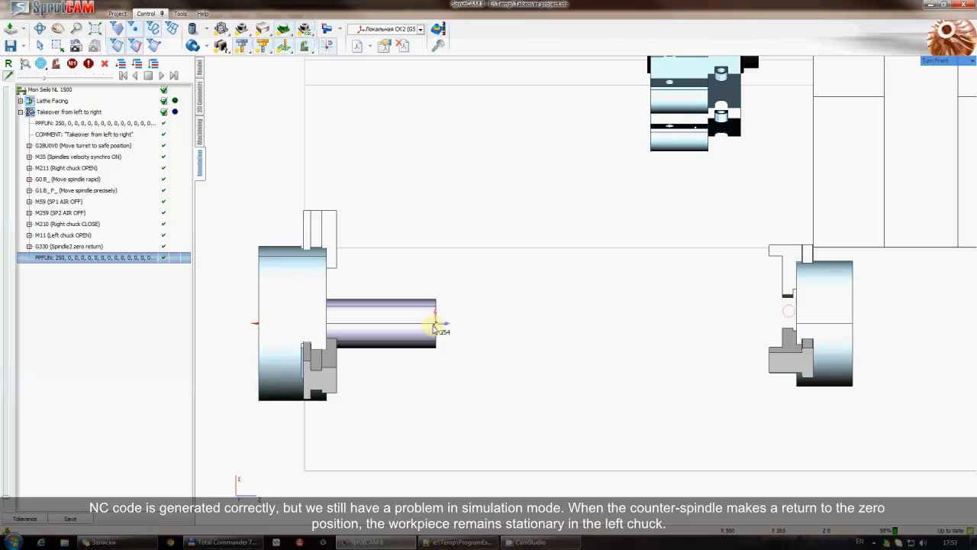
# - Insert a TAKEOVER command between M210 (Right chuck CLOSE) and M11 (Left chuck OPEN) in the takeover operation's command list
pyautogui.click(203, 132)
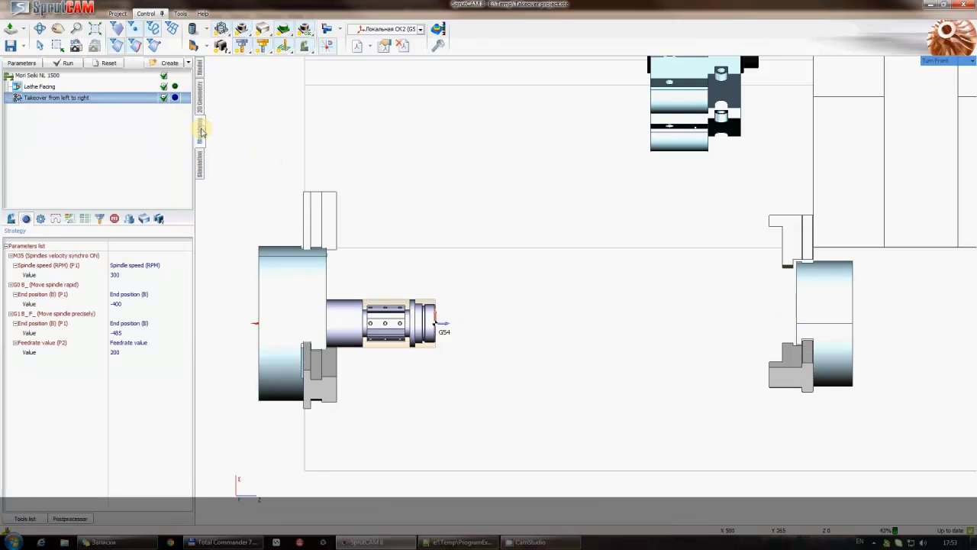
pyautogui.click(23, 63)
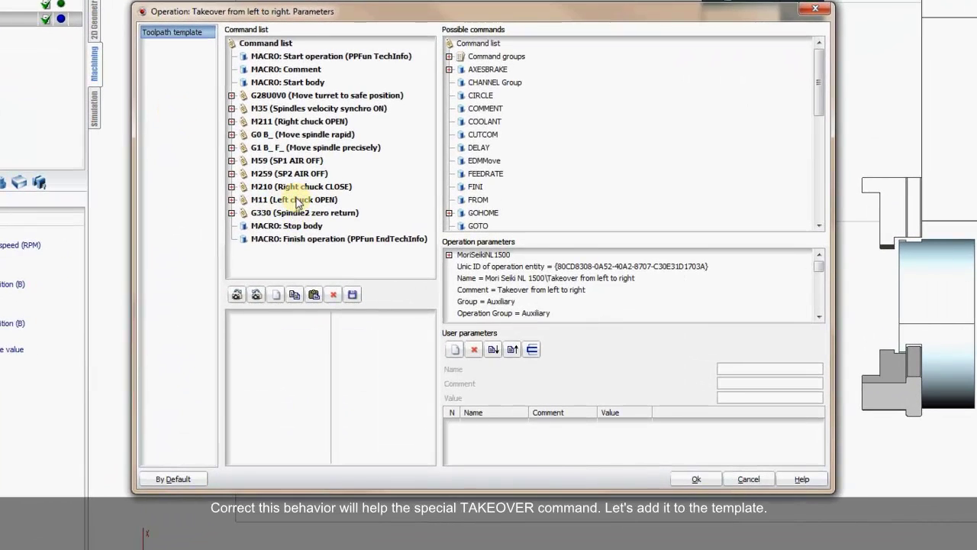
pyautogui.click(483, 136)
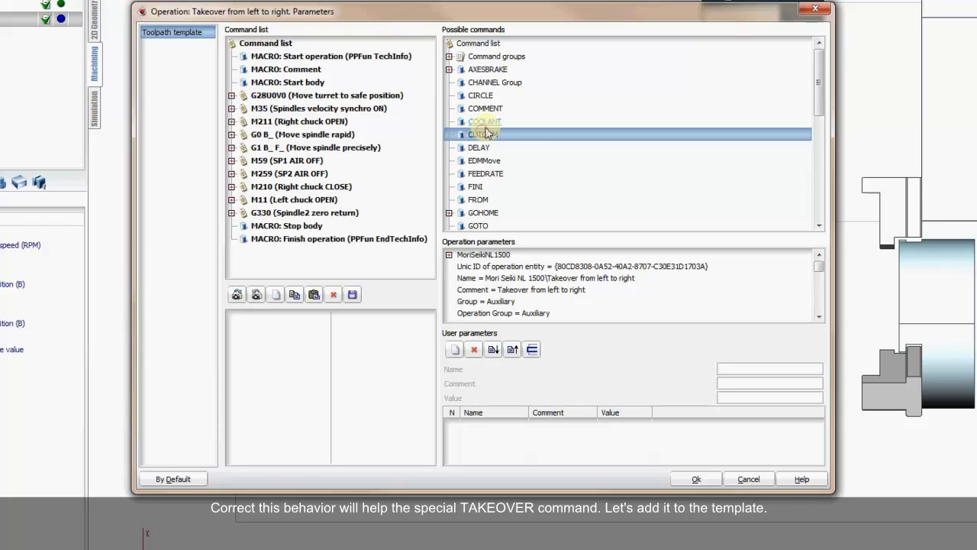
pyautogui.scroll(-7, 498, 140)
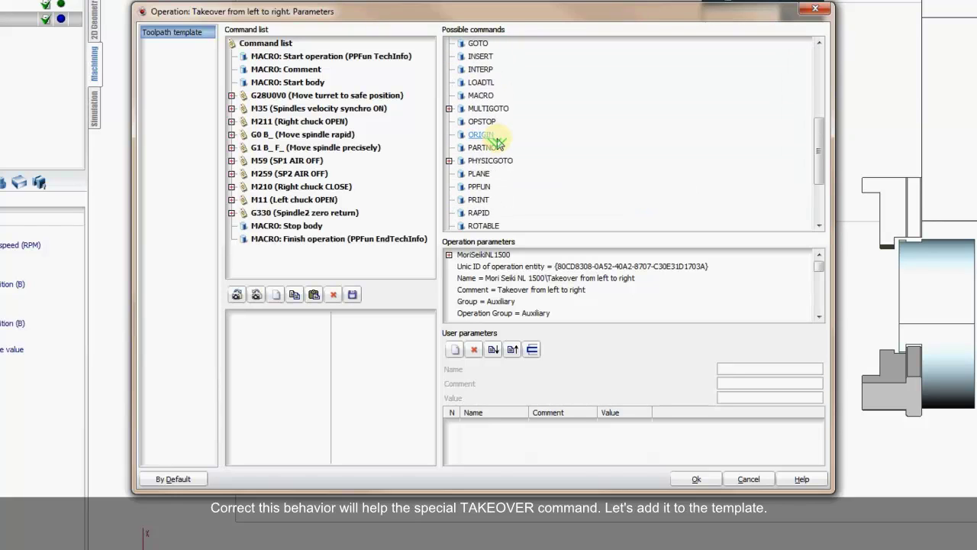
pyautogui.scroll(-2, 497, 141)
pyautogui.click(487, 200)
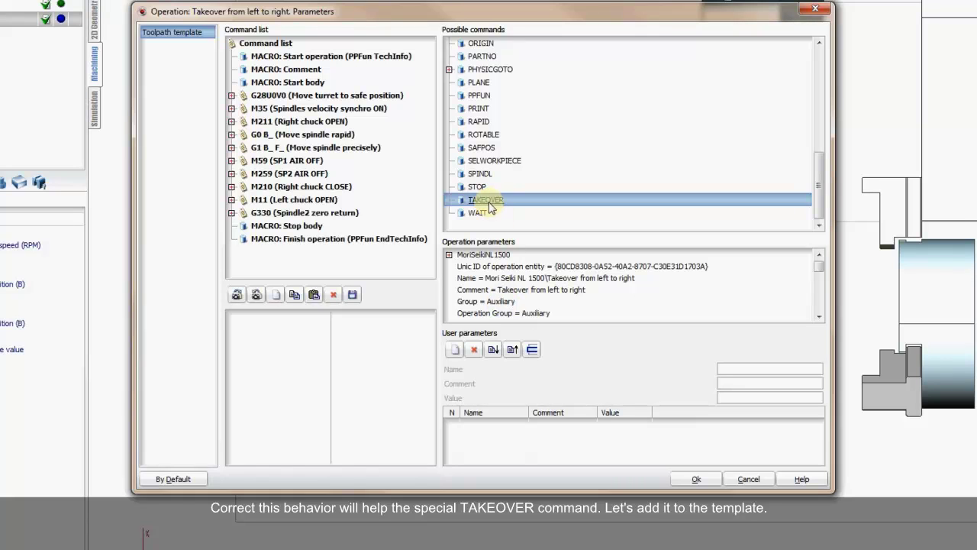
pyautogui.moveTo(489, 205); pyautogui.dragTo(286, 200)
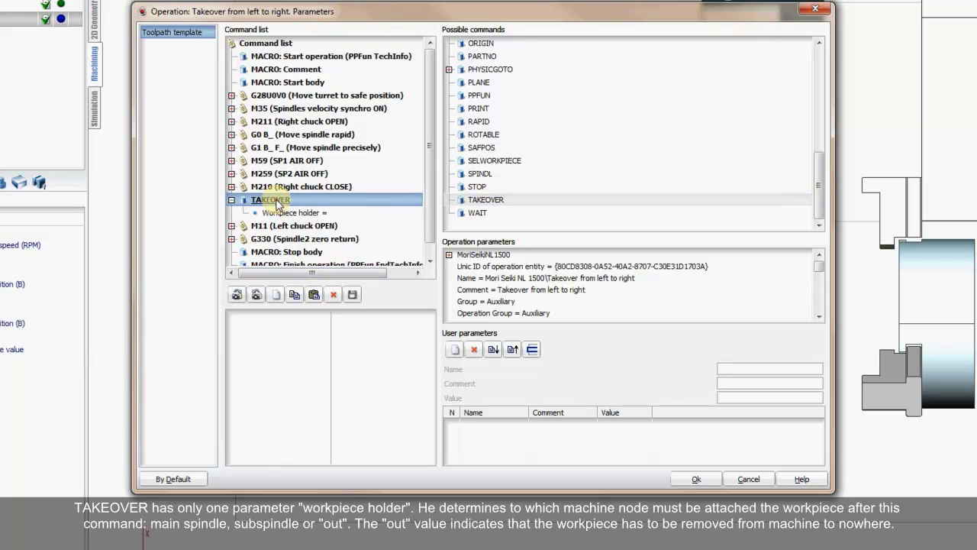
# - Set the TAKEOVER command's workpiece holder to Sub spindle and accept the operation parameters
pyautogui.click(304, 213)
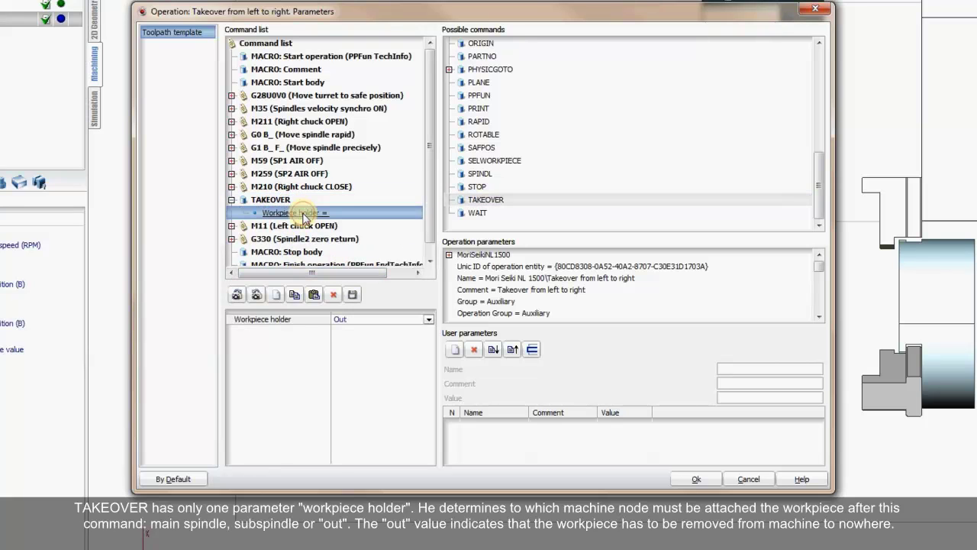
pyautogui.click(419, 320)
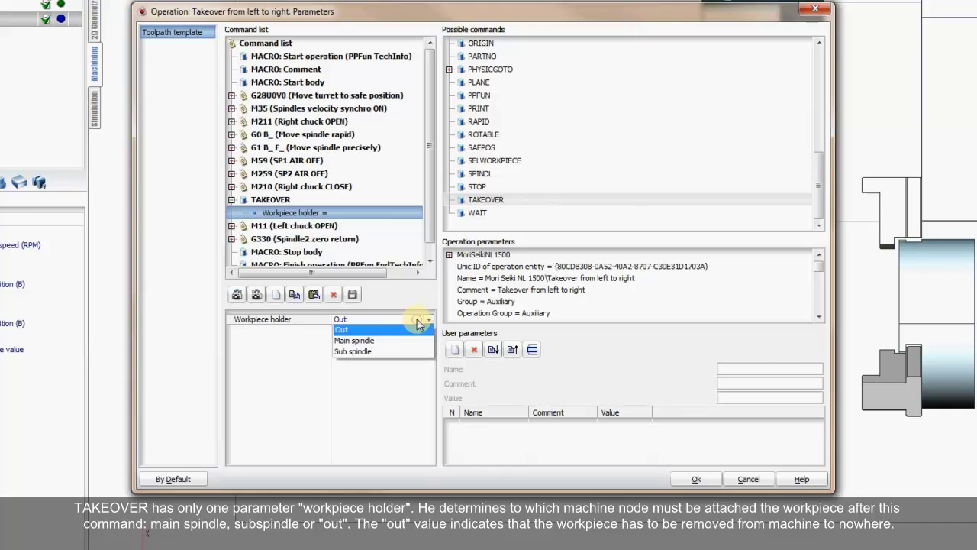
pyautogui.click(364, 353)
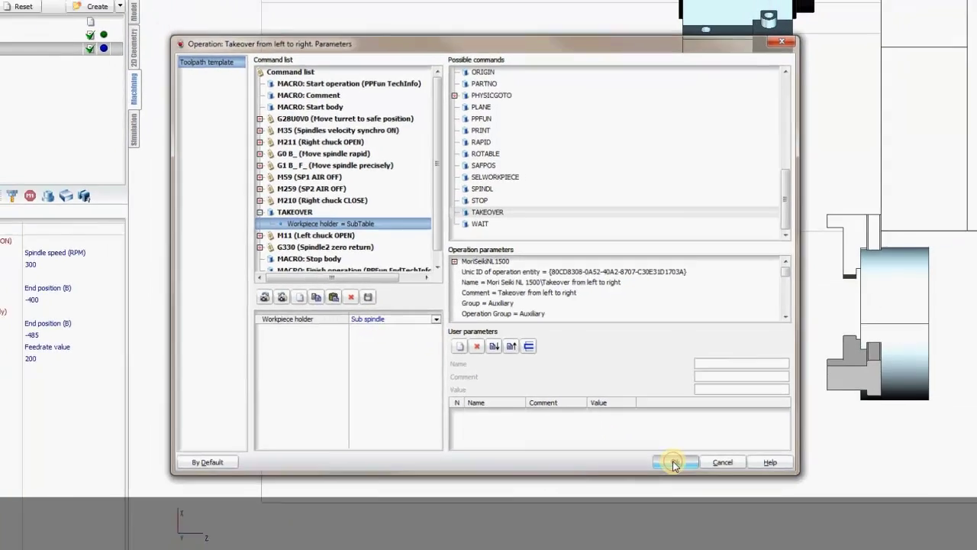
pyautogui.click(695, 478)
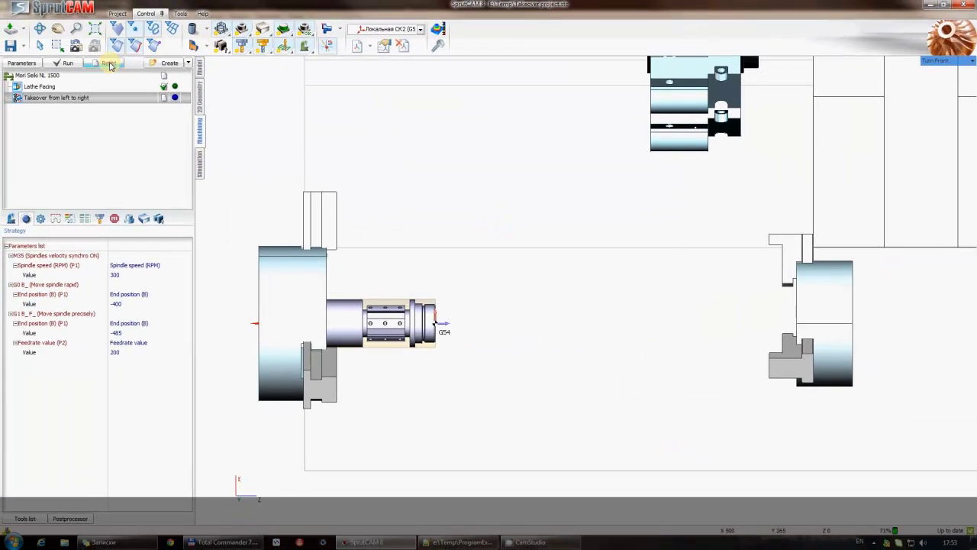
# - Recalculate the takeover operation and simulate the machining to check the workpiece transfer to the sub spindle
pyautogui.click(74, 64)
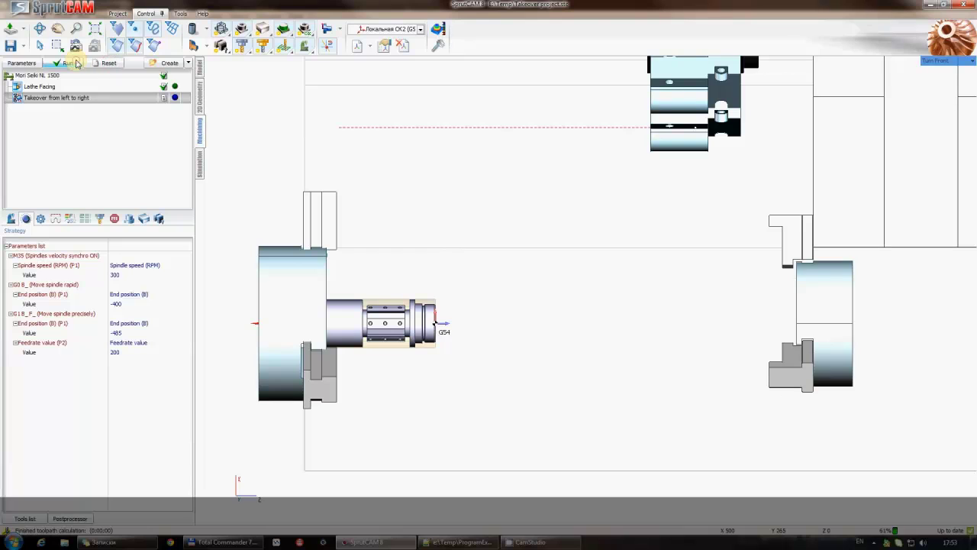
pyautogui.click(200, 162)
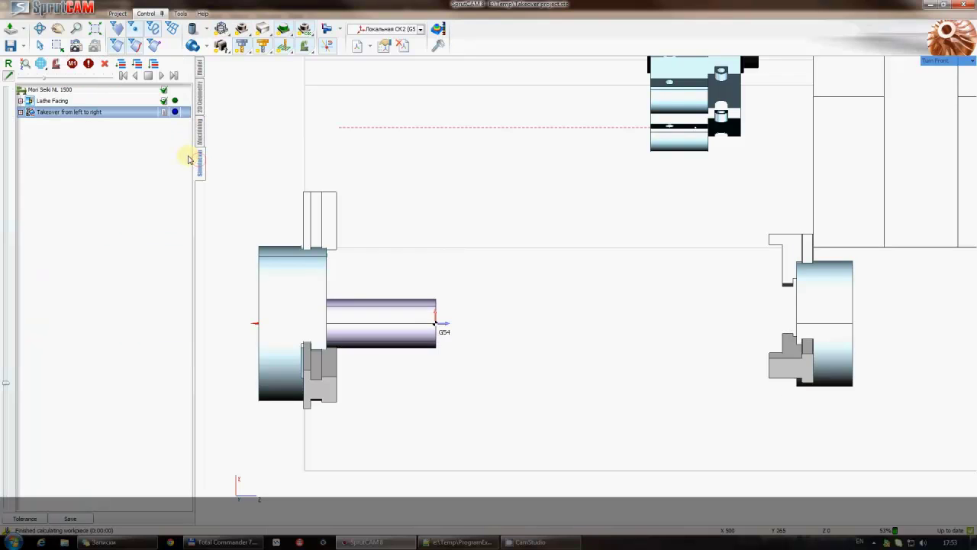
pyautogui.click(20, 112)
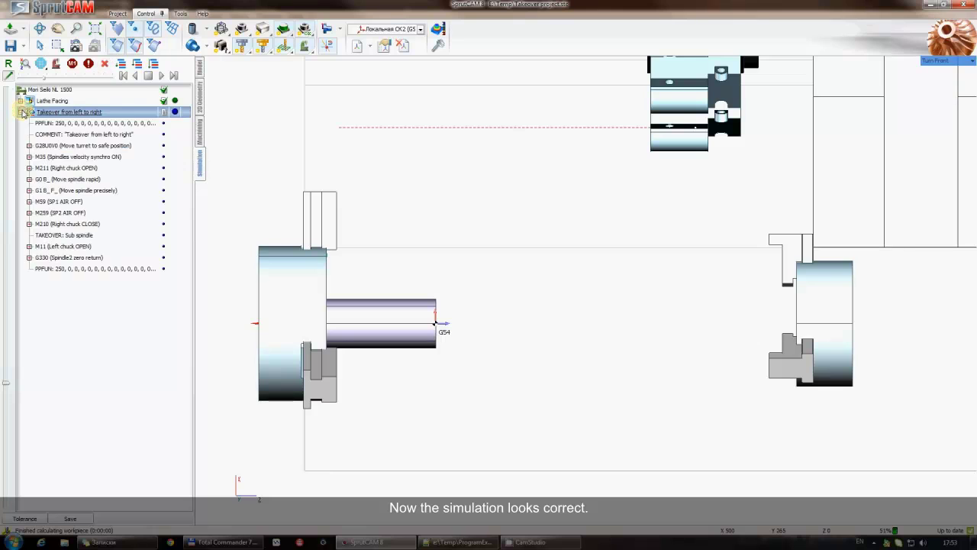
pyautogui.click(161, 76)
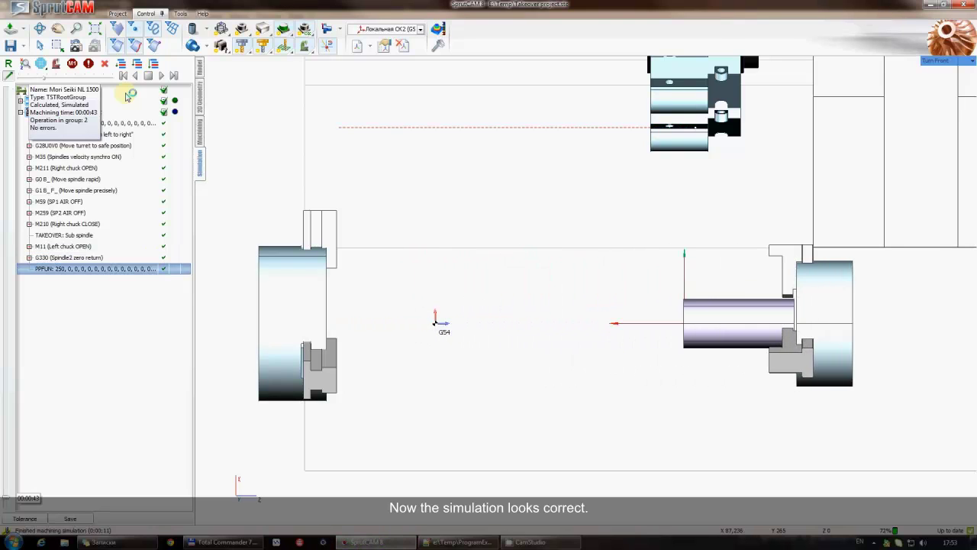
pyautogui.click(200, 127)
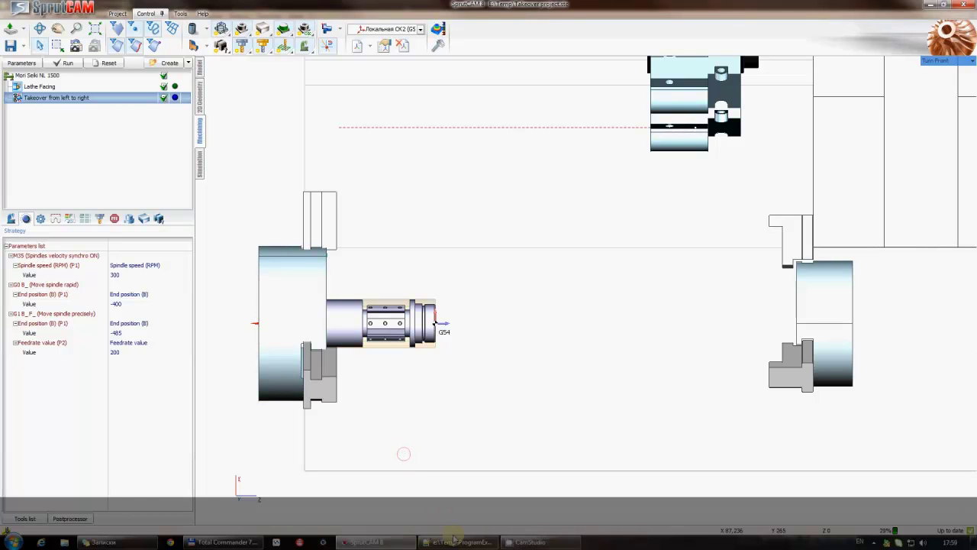
# - Switch to the NC code example in the text editor and copy the line M36(Spindles velocity synchro OFF)
pyautogui.click(453, 541)
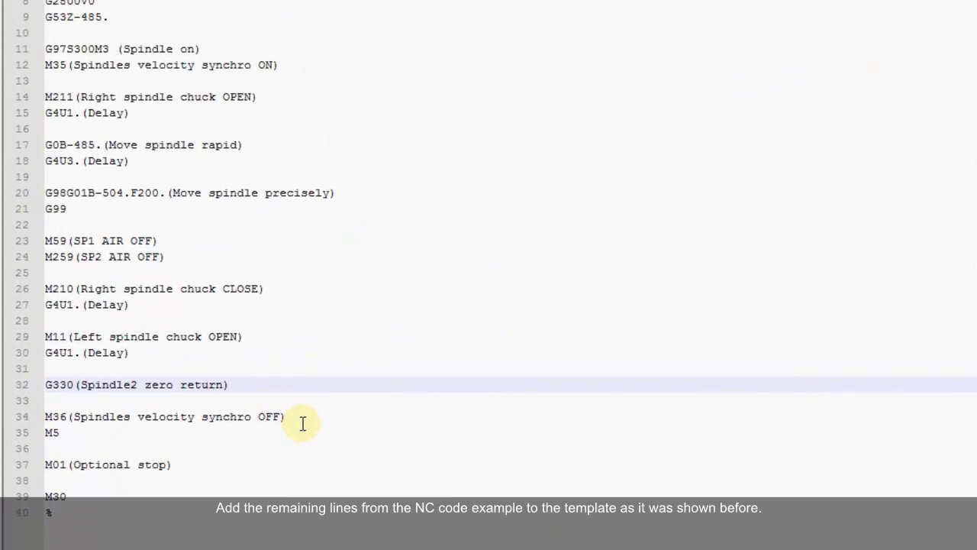
pyautogui.moveTo(301, 420); pyautogui.dragTo(37, 414)
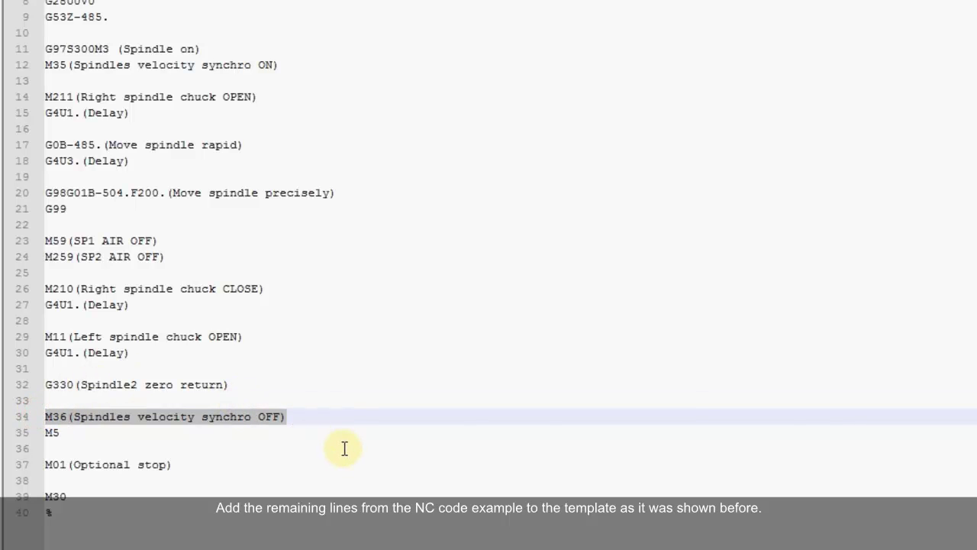
pyautogui.rightClick(268, 414)
pyautogui.click(321, 441)
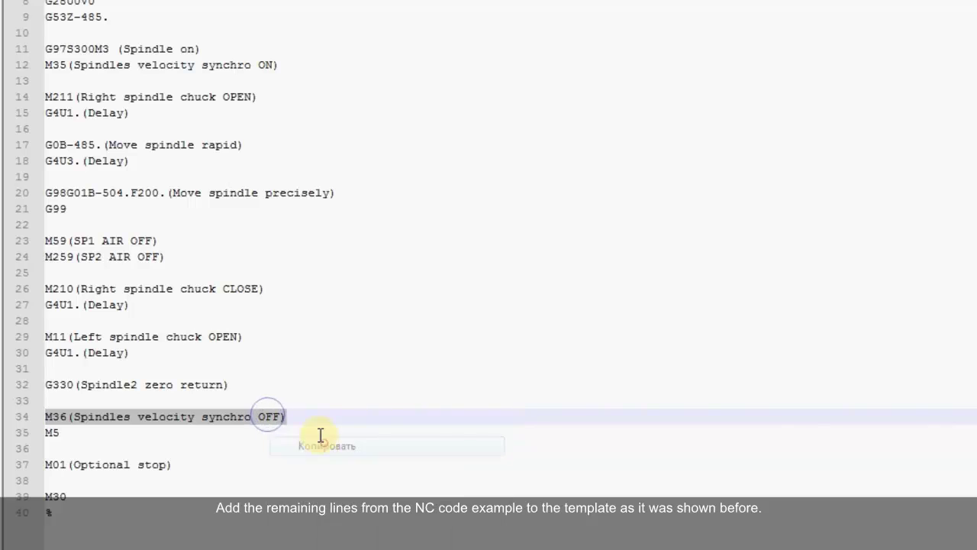
pyautogui.click(321, 417)
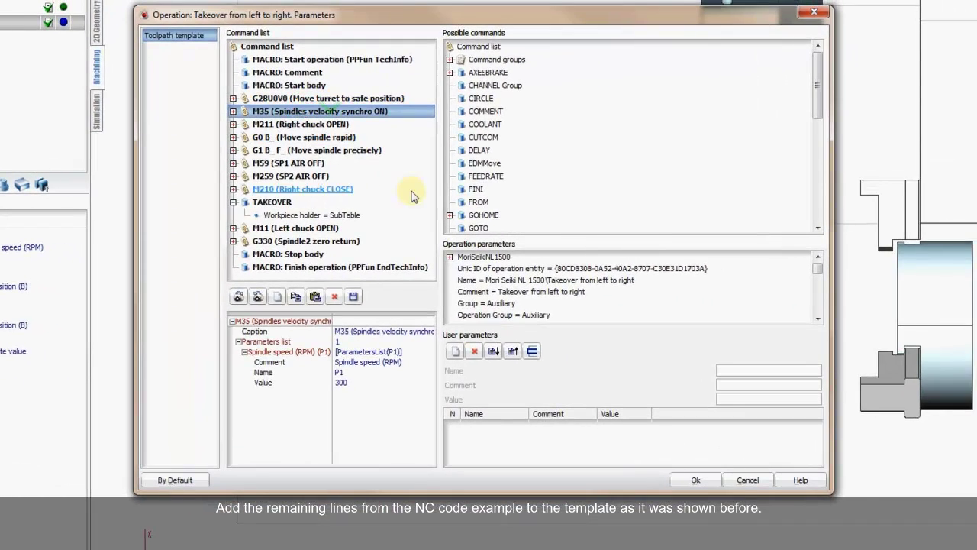
# - Add an empty command group after G330 in the takeover operation's command list and caption it M36 (Spindles velocity synchro OFF)
pyautogui.click(489, 149)
pyautogui.scroll(-1, 492, 151)
pyautogui.scroll(-1, 492, 146)
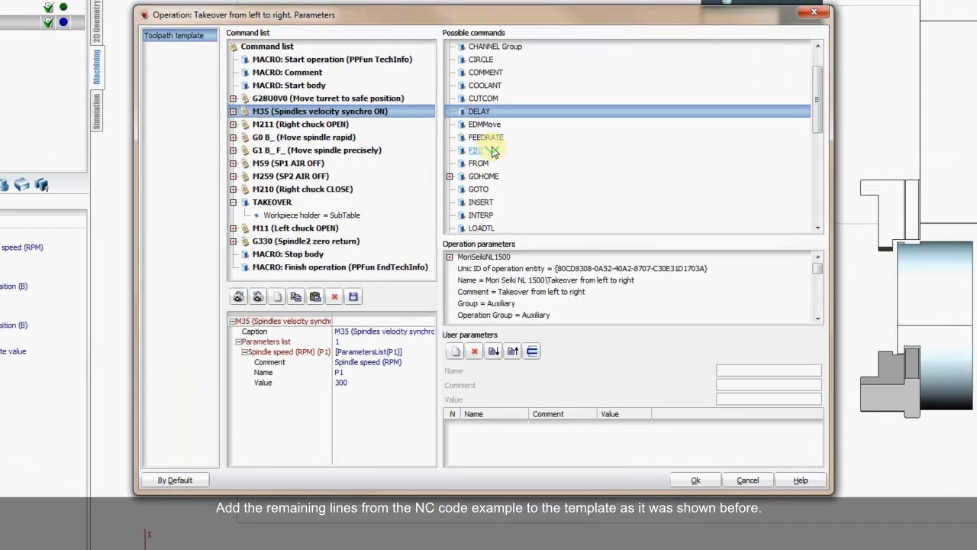
pyautogui.scroll(2, 483, 107)
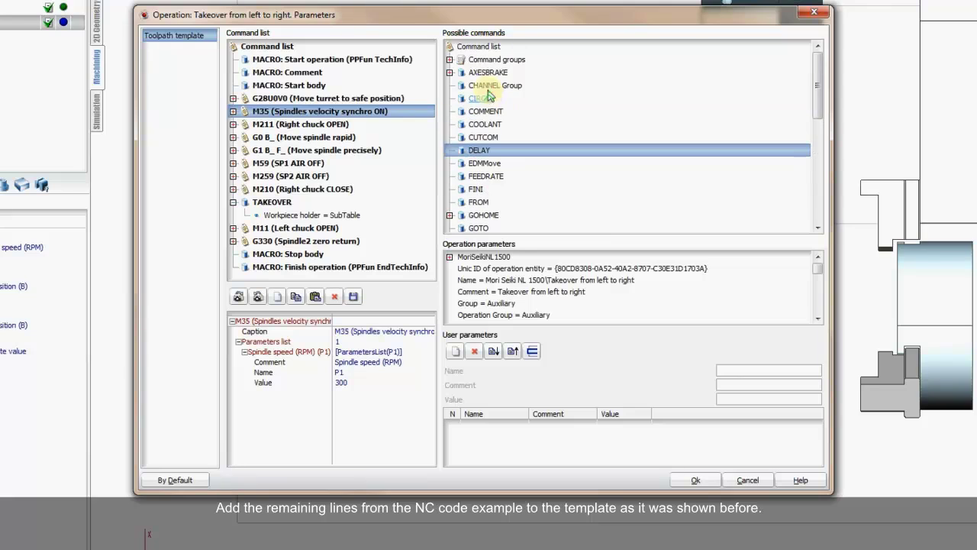
pyautogui.click(450, 60)
pyautogui.moveTo(498, 76); pyautogui.dragTo(301, 254)
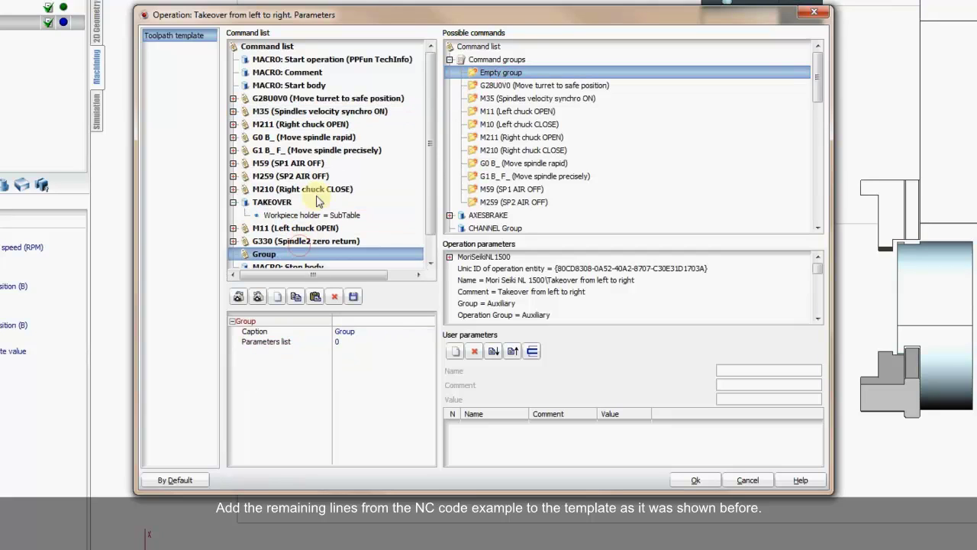
pyautogui.click(347, 332)
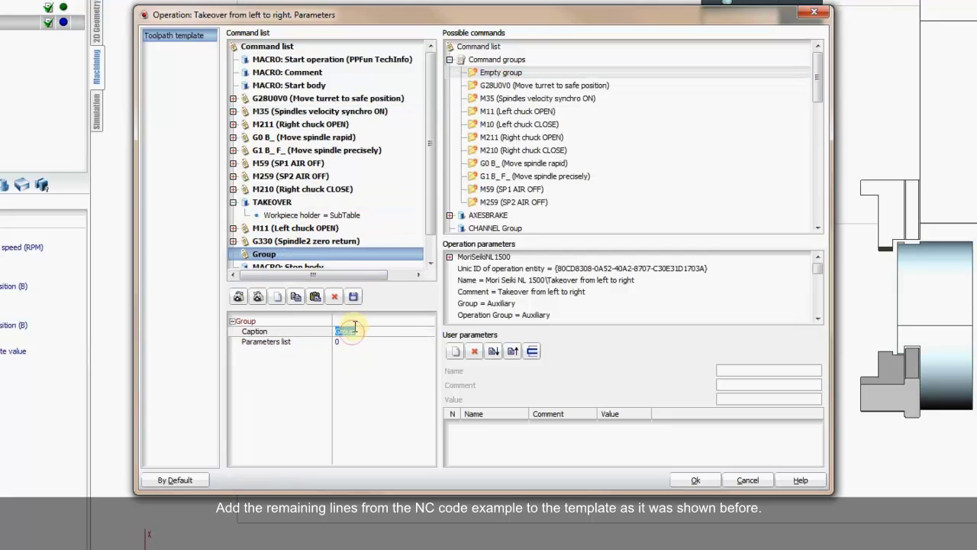
pyautogui.hotkey('ctrl', 'v')
pyautogui.press('Home')
pyautogui.write('M36(')
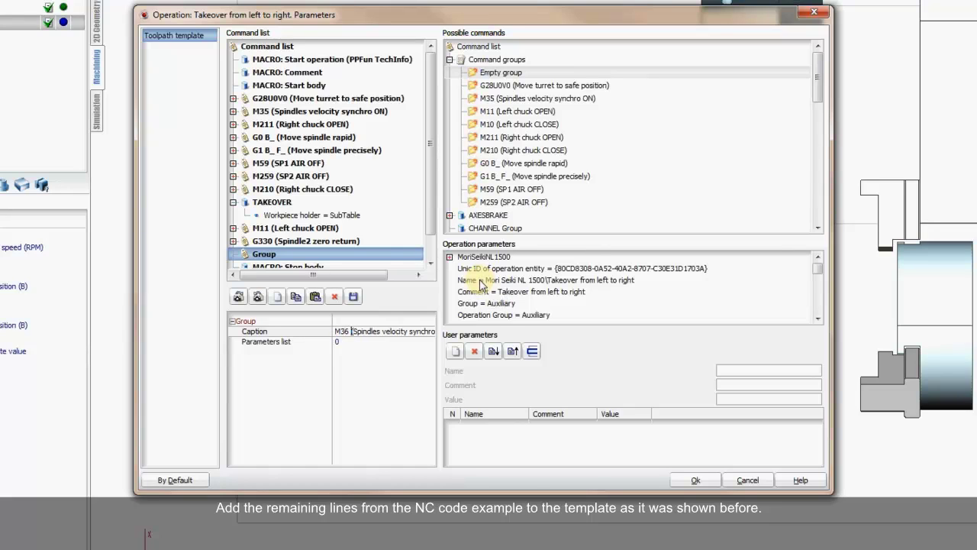
pyautogui.press('Return')
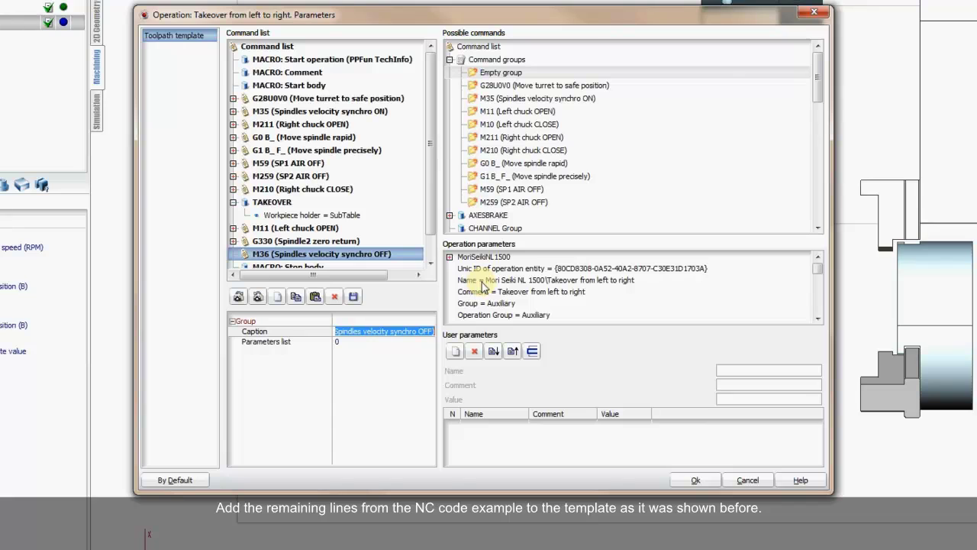
# - Add an INSERT command after the M36 group with the insert string M36(Spindles velocity synchro OFF)
pyautogui.scroll(-1, 435, 221)
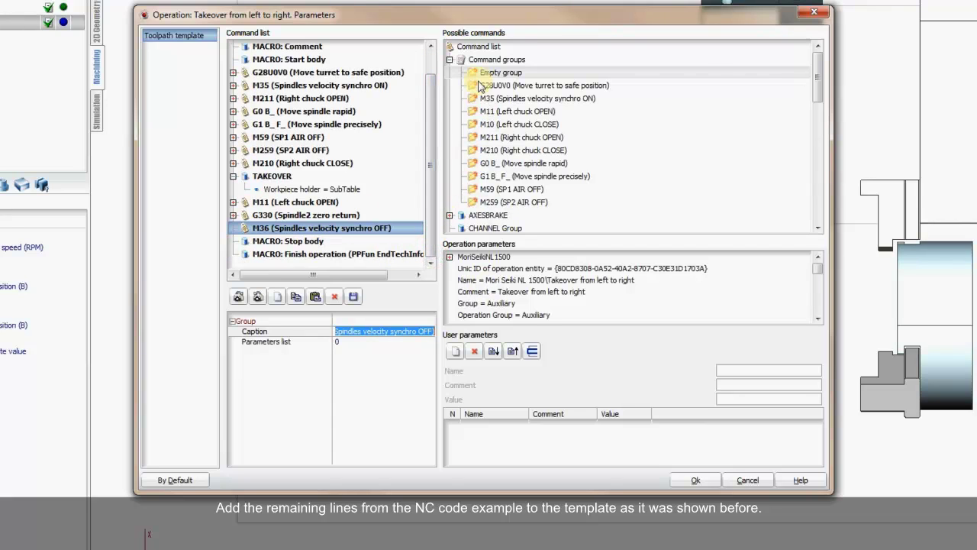
pyautogui.scroll(-9, 479, 86)
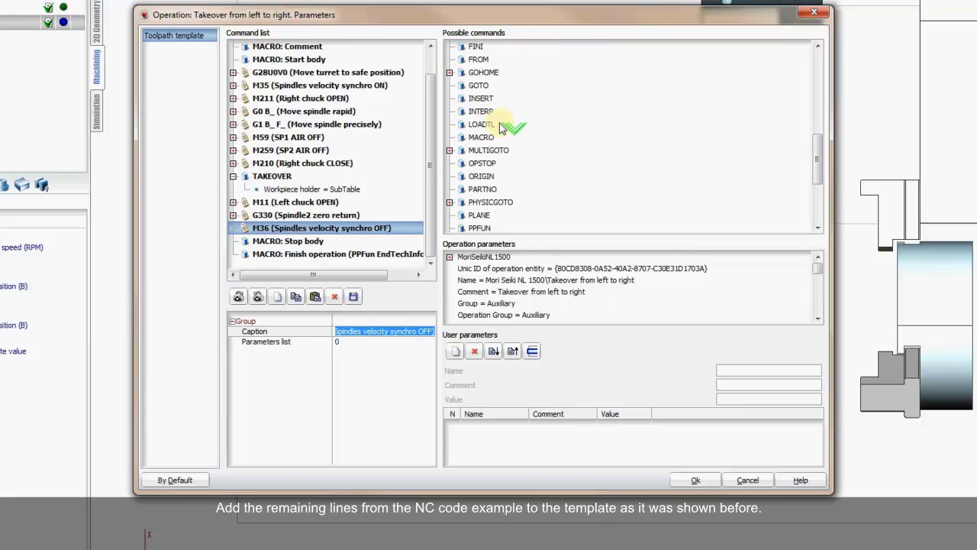
pyautogui.moveTo(480, 99)
pyautogui.mouseDown()
pyautogui.moveTo(402, 133)
pyautogui.moveTo(283, 215)
pyautogui.moveTo(291, 245)
pyautogui.moveTo(287, 237)
pyautogui.mouseUp()
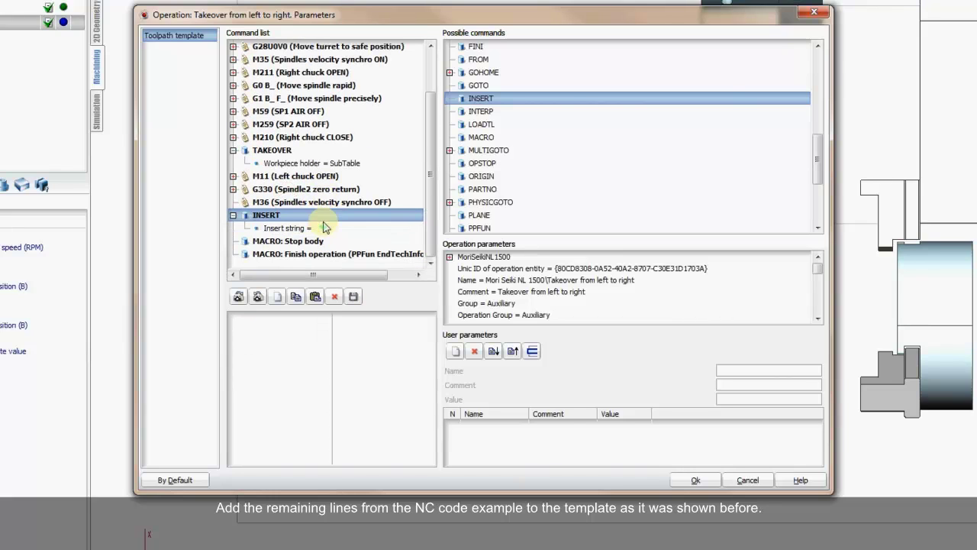
pyautogui.click(297, 228)
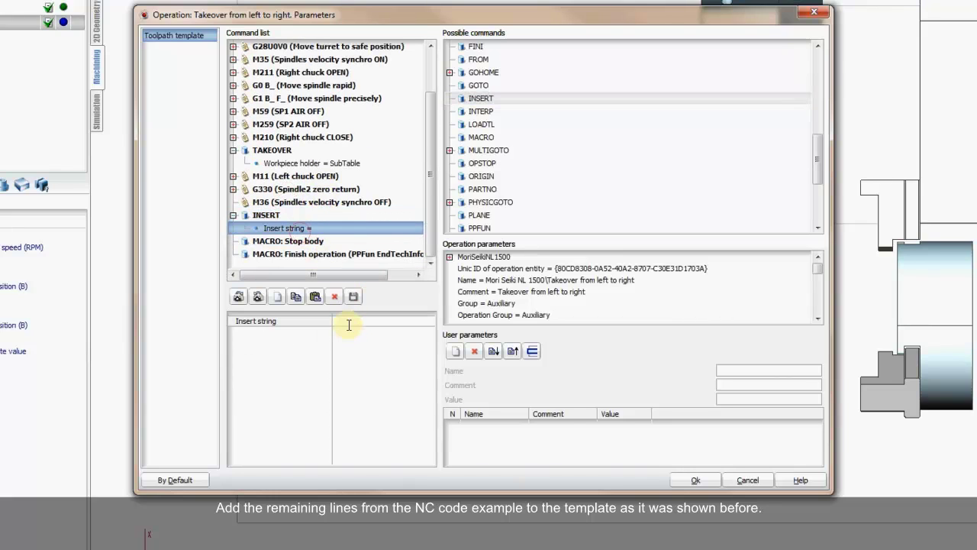
pyautogui.hotkey('ctrl', 'v')
pyautogui.press('Return')
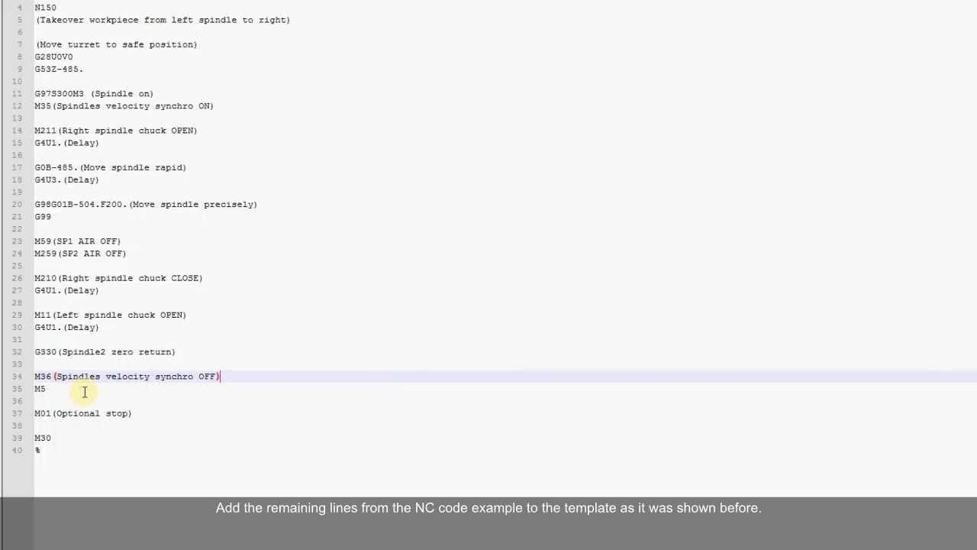
# - Add a second INSERT command before MACRO: Stop body, using M5 from the NC code example as its insert string
pyautogui.click(45, 388)
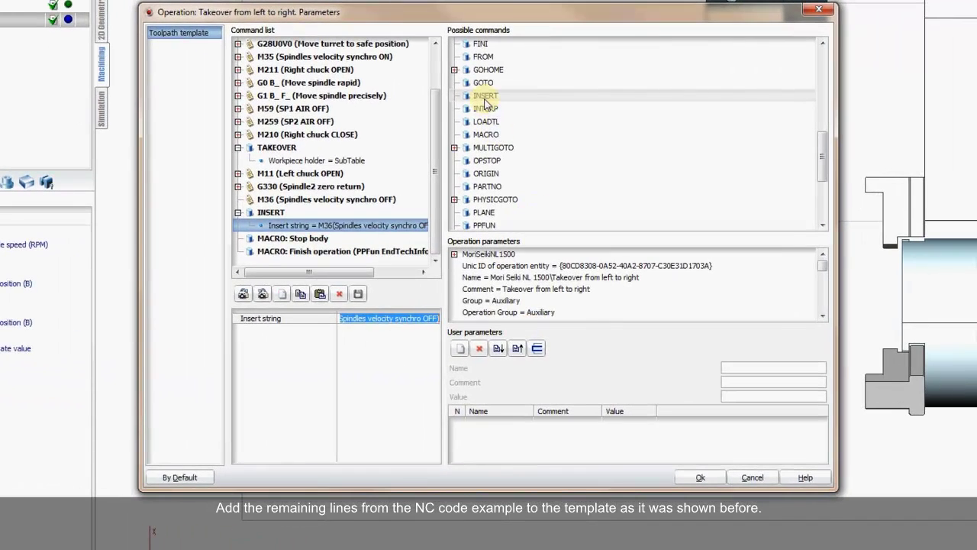
pyautogui.click(485, 98)
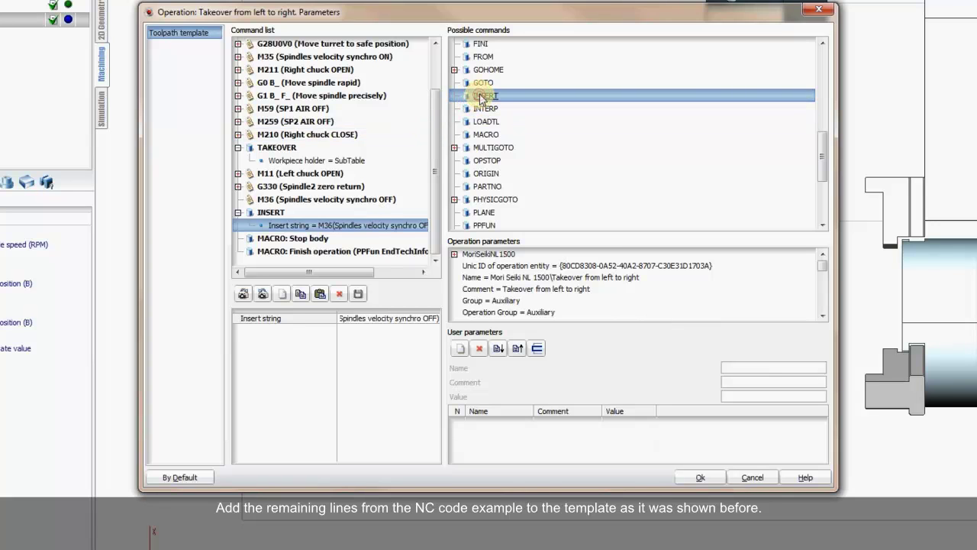
pyautogui.moveTo(482, 98); pyautogui.dragTo(295, 227)
pyautogui.click(351, 320)
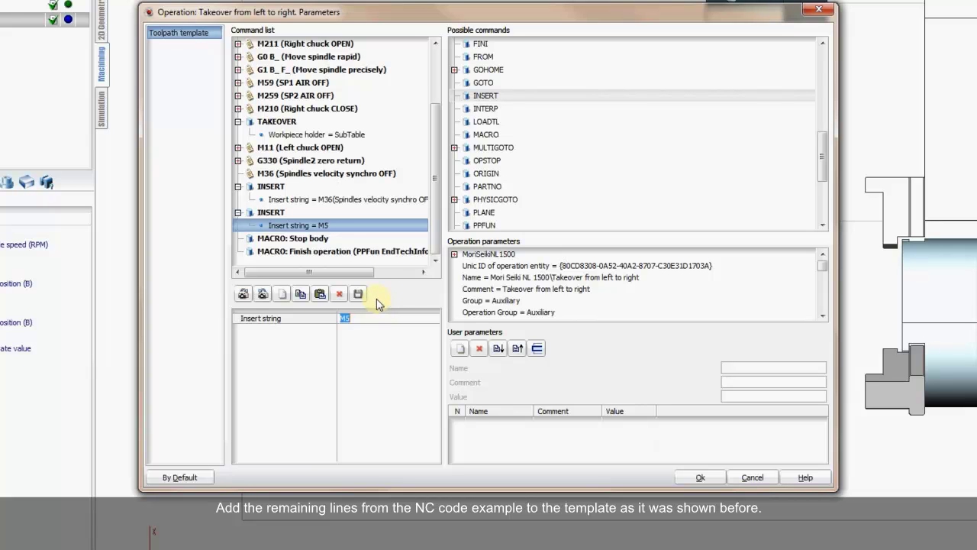
# - Move both INSERT commands into the M36 (Spindles velocity synchro OFF) group, check their order and collapse the group
pyautogui.moveTo(300, 225); pyautogui.dragTo(286, 192)
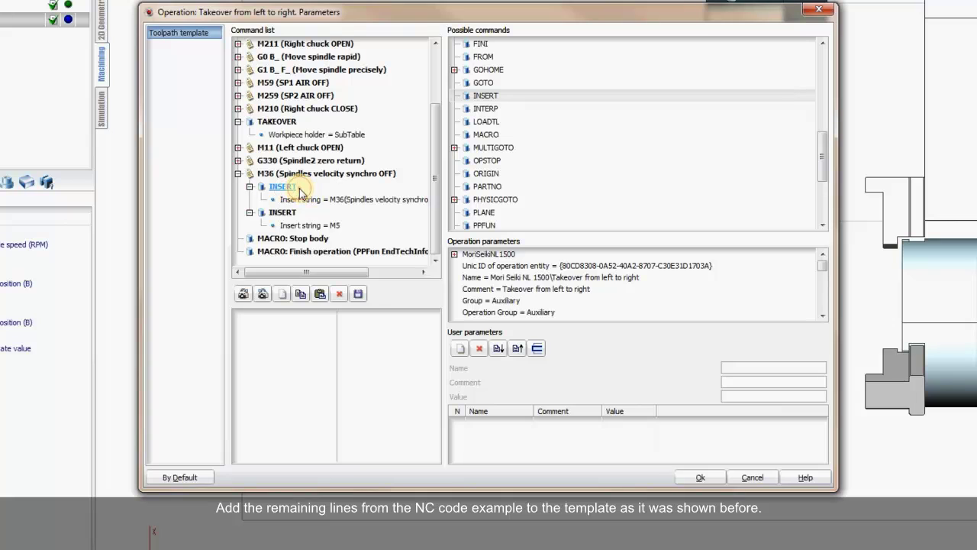
pyautogui.click(239, 174)
pyautogui.click(239, 174)
pyautogui.click(285, 188)
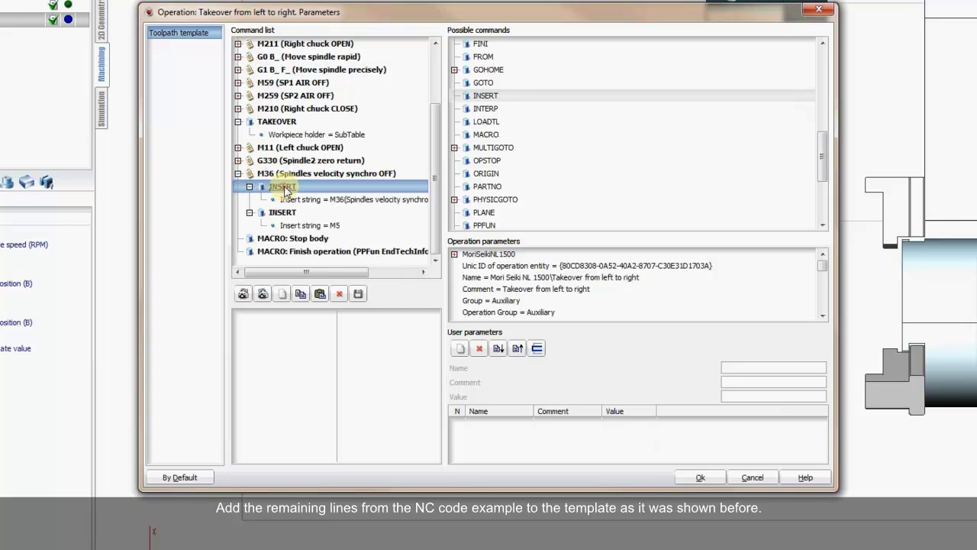
pyautogui.click(305, 224)
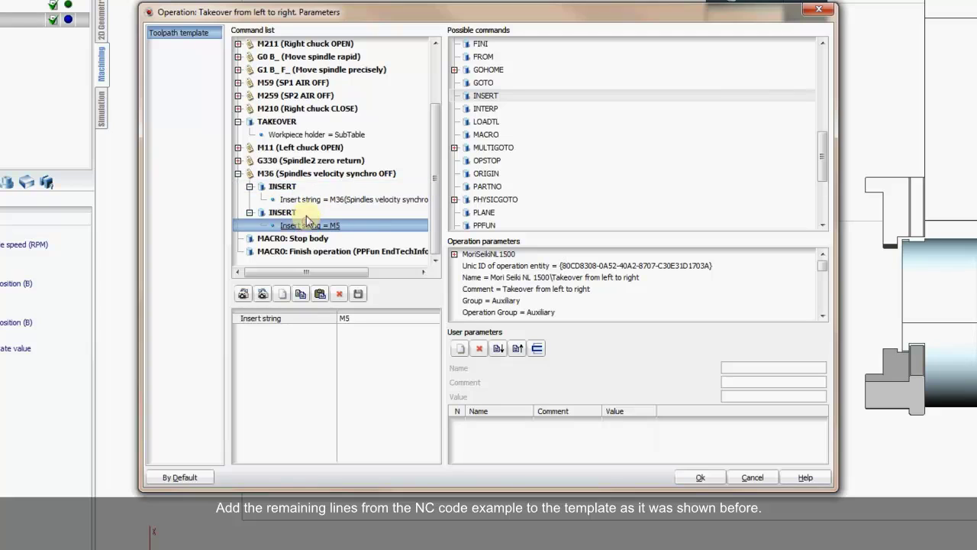
pyautogui.click(272, 174)
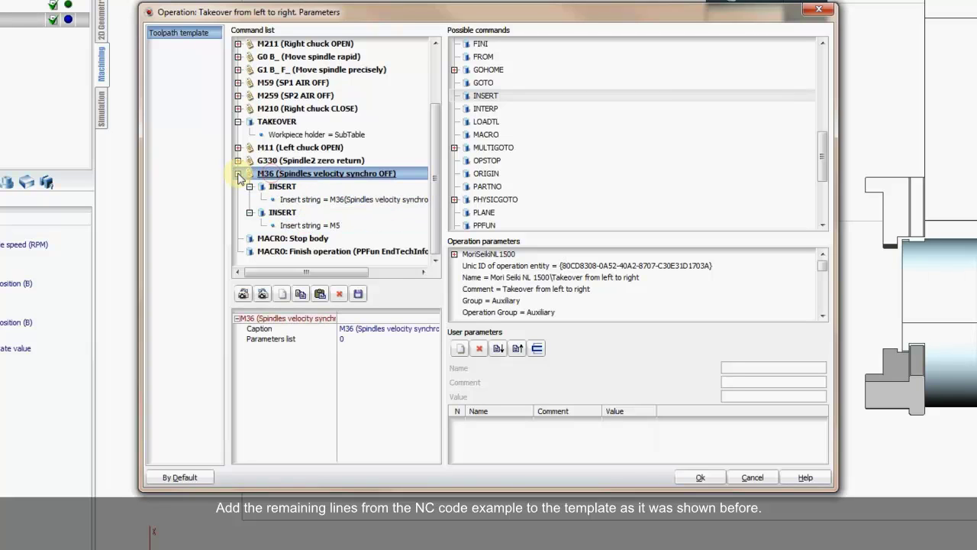
pyautogui.click(239, 174)
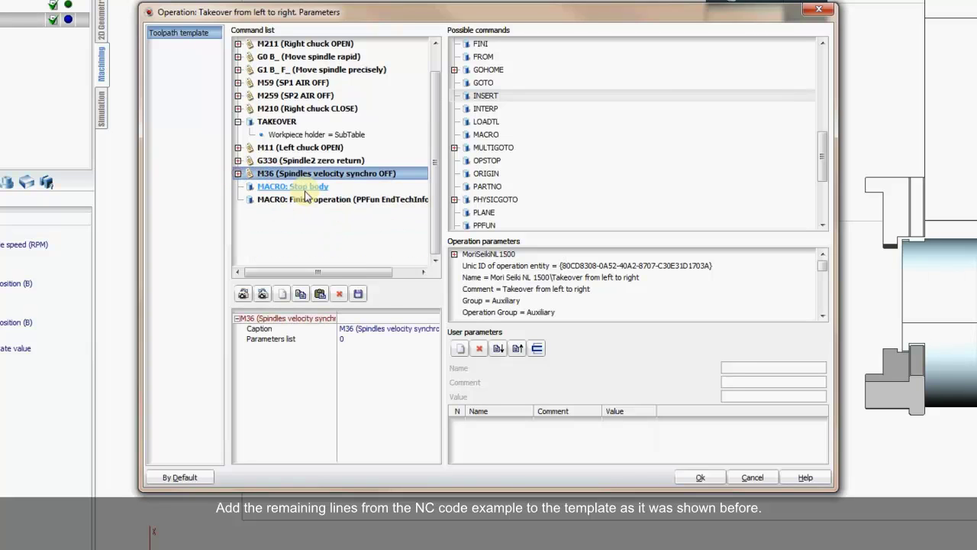
# - Add an OPSTOP command after the M36 group for the optional stop and compare with the NC code example
pyautogui.click(482, 147)
pyautogui.scroll(-1, 486, 147)
pyautogui.scroll(-1, 485, 146)
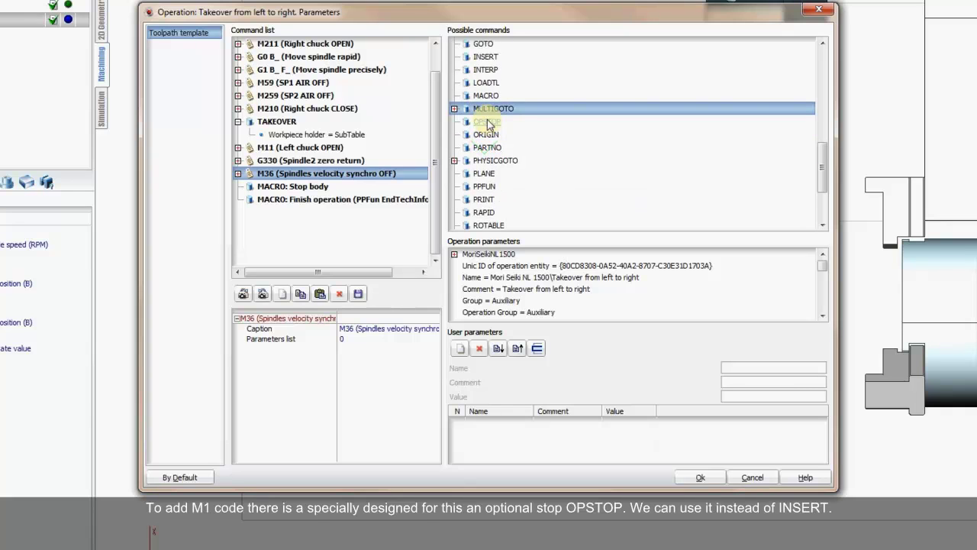
pyautogui.moveTo(486, 125); pyautogui.dragTo(321, 187)
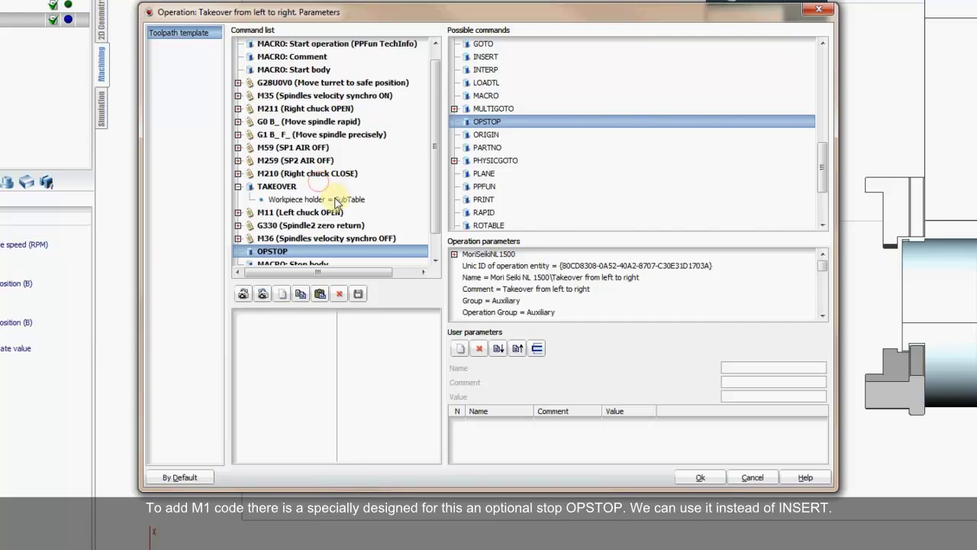
pyautogui.scroll(-1, 336, 197)
pyautogui.click(263, 225)
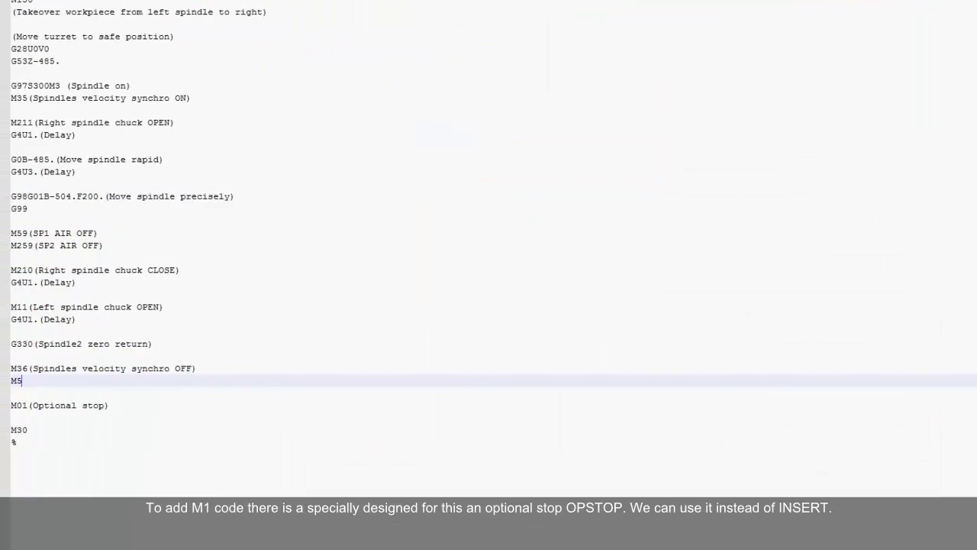
# - Check the M01(Optional stop) line near the end of the NC code example
pyautogui.click(47, 405)
pyautogui.write('1')
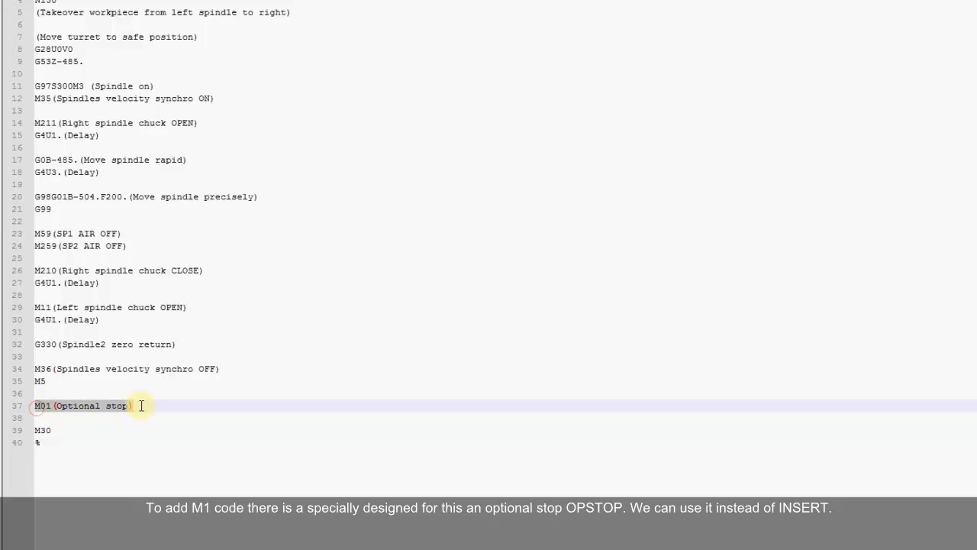
pyautogui.click(141, 405)
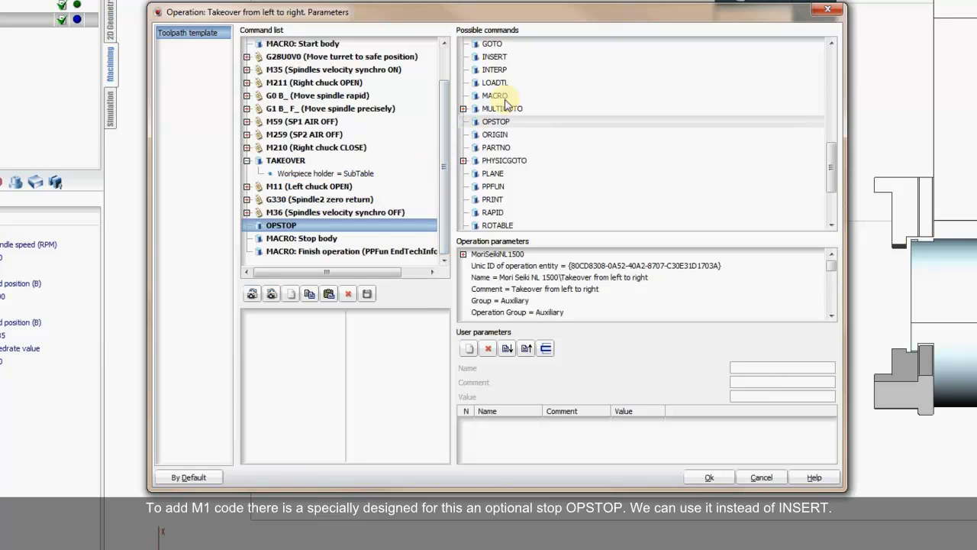
# - Add an empty command group between the M36 group and OPSTOP, captioned M1 (Optional stop)
pyautogui.scroll(5, 505, 73)
pyautogui.scroll(3, 508, 76)
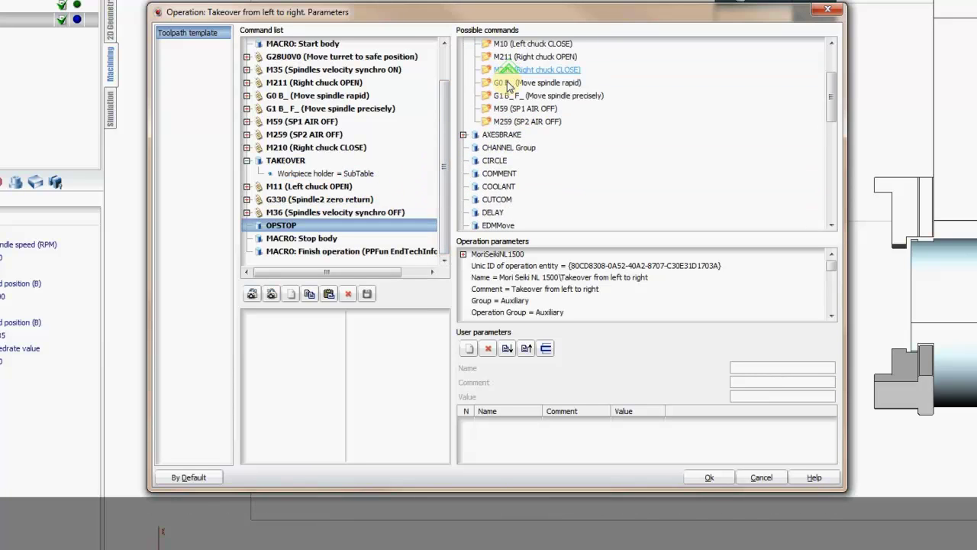
pyautogui.moveTo(505, 119); pyautogui.dragTo(306, 217)
pyautogui.scroll(-1, 306, 217)
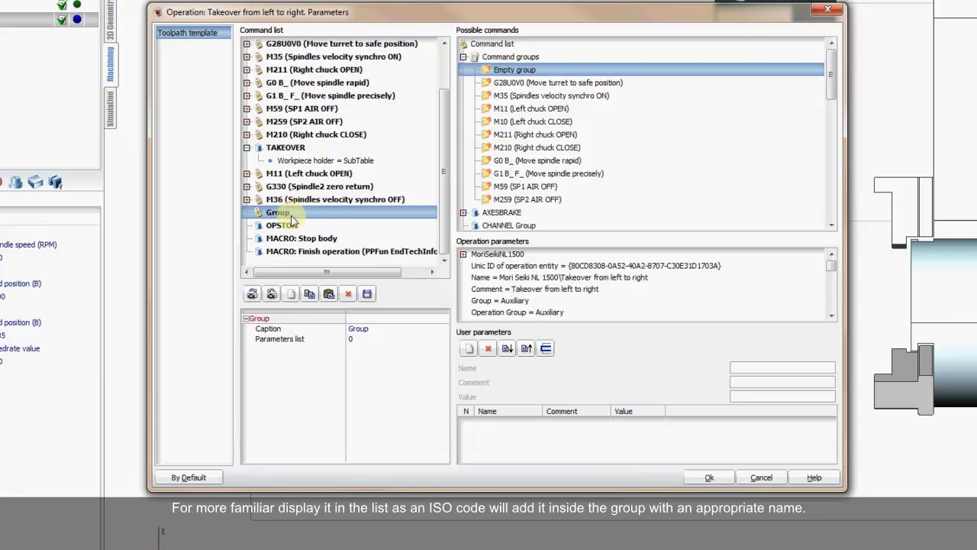
pyautogui.click(365, 330)
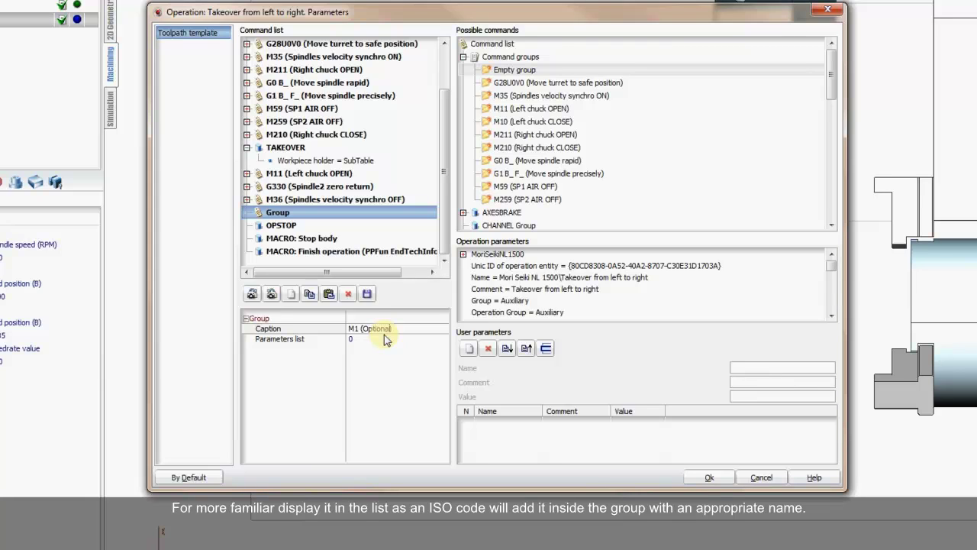
pyautogui.write('M1 (Optional stop)')
pyautogui.press('Return')
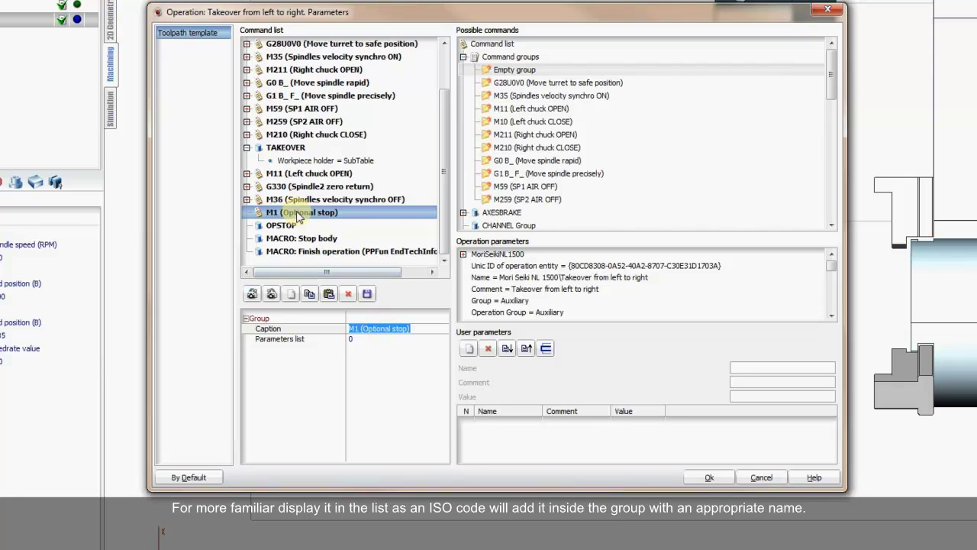
# - Move the OPSTOP command into the M1 (Optional stop) group and collapse the group
pyautogui.moveTo(277, 226); pyautogui.dragTo(282, 216)
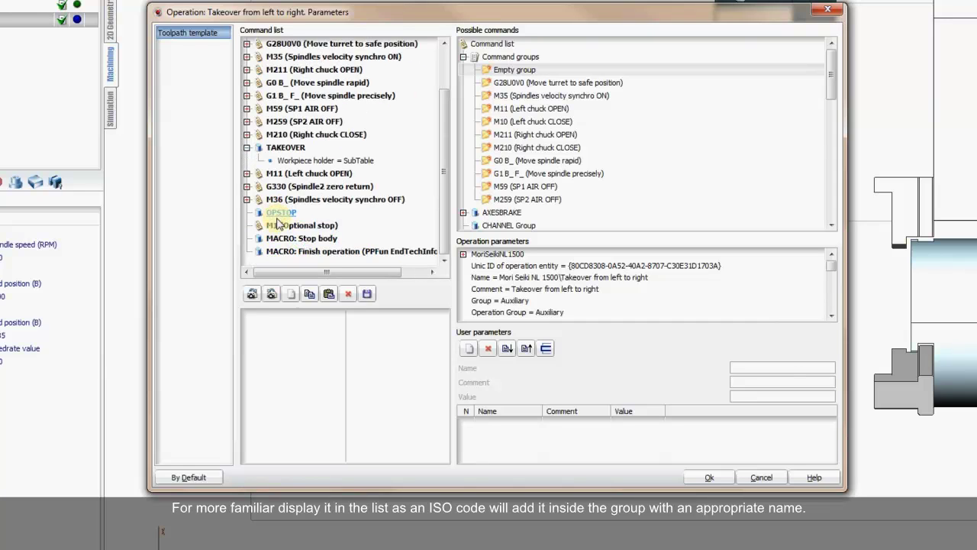
pyautogui.moveTo(284, 216); pyautogui.dragTo(285, 227)
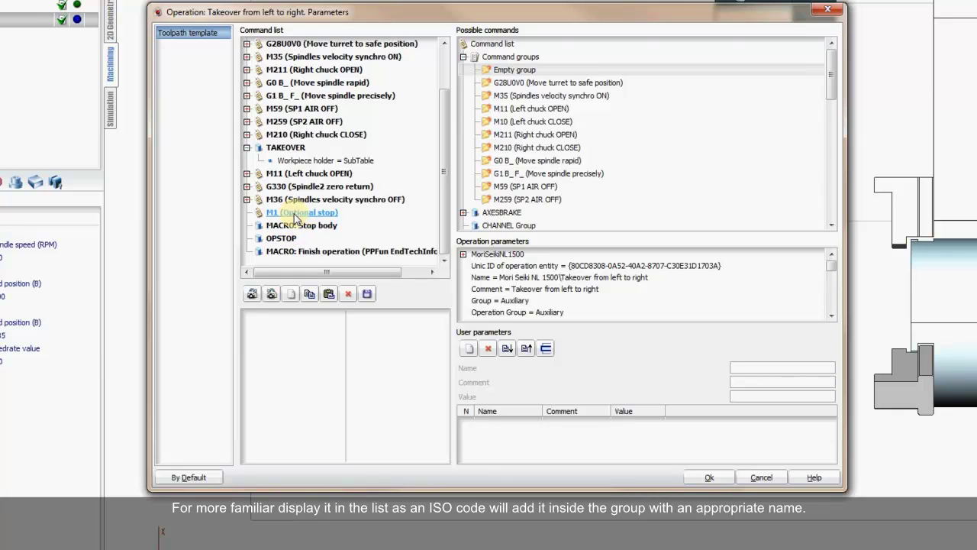
pyautogui.moveTo(290, 239); pyautogui.dragTo(284, 214)
pyautogui.click(286, 217)
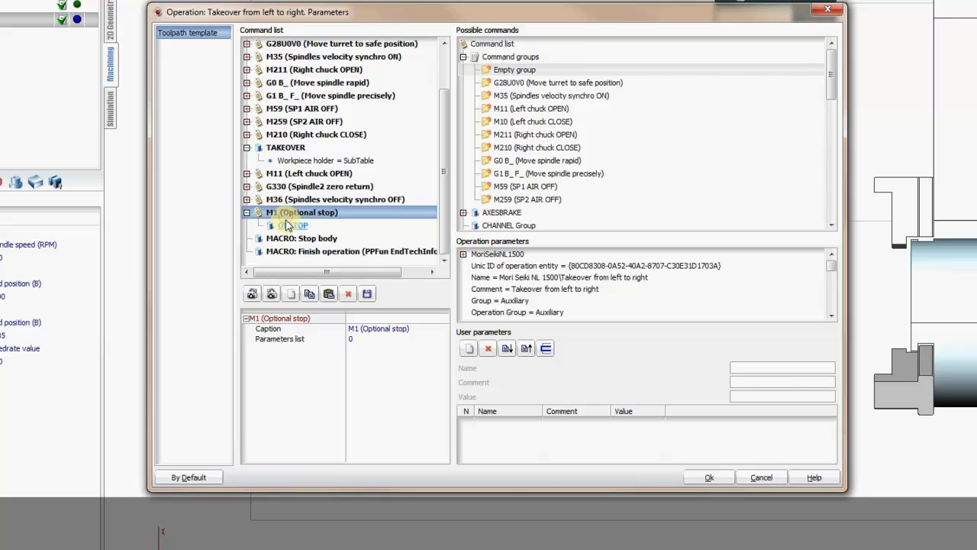
pyautogui.click(248, 214)
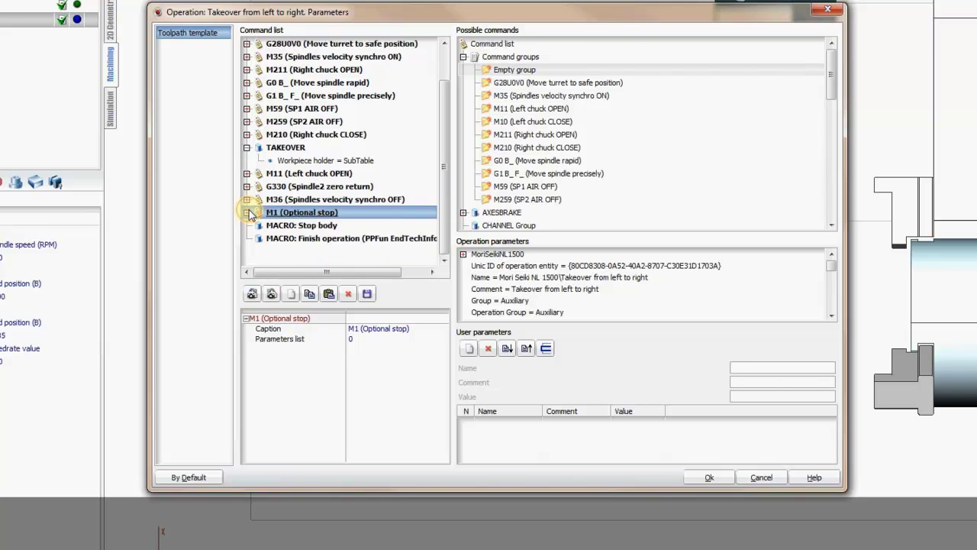
# - Save the M36 (Spindles velocity synchro OFF) group to the external file M36__Spindles_velocity_synchro_OFF_.mcdg in E:\Temp
pyautogui.click(320, 200)
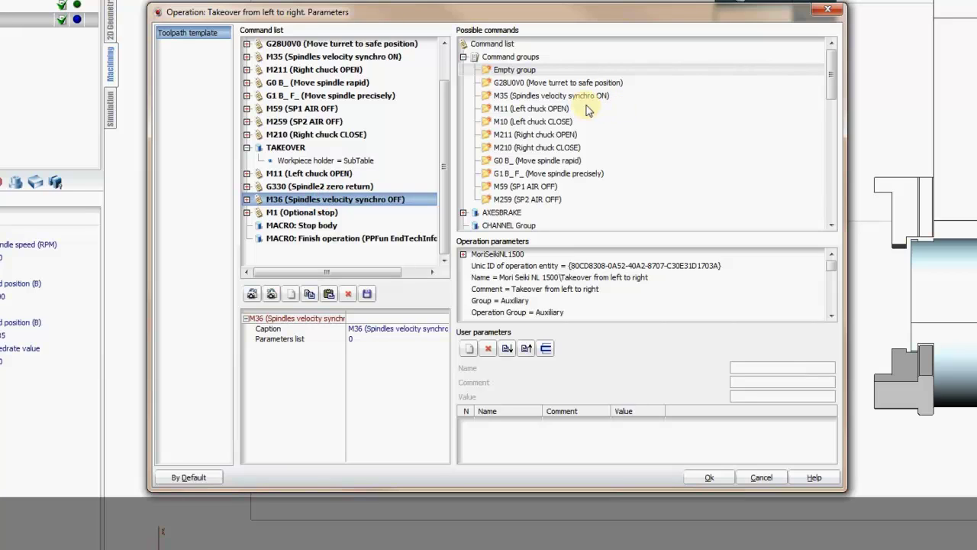
pyautogui.click(368, 294)
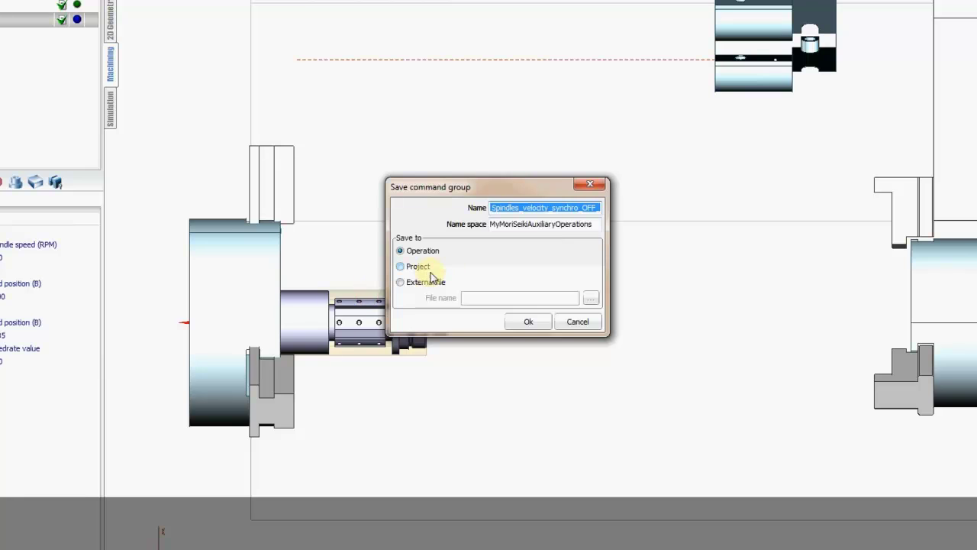
pyautogui.click(422, 286)
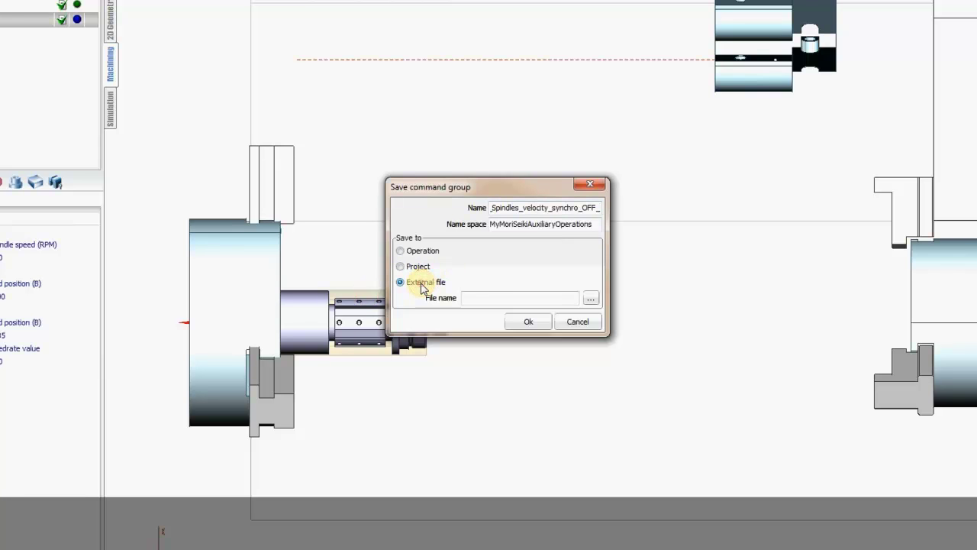
pyautogui.click(591, 299)
pyautogui.click(875, 515)
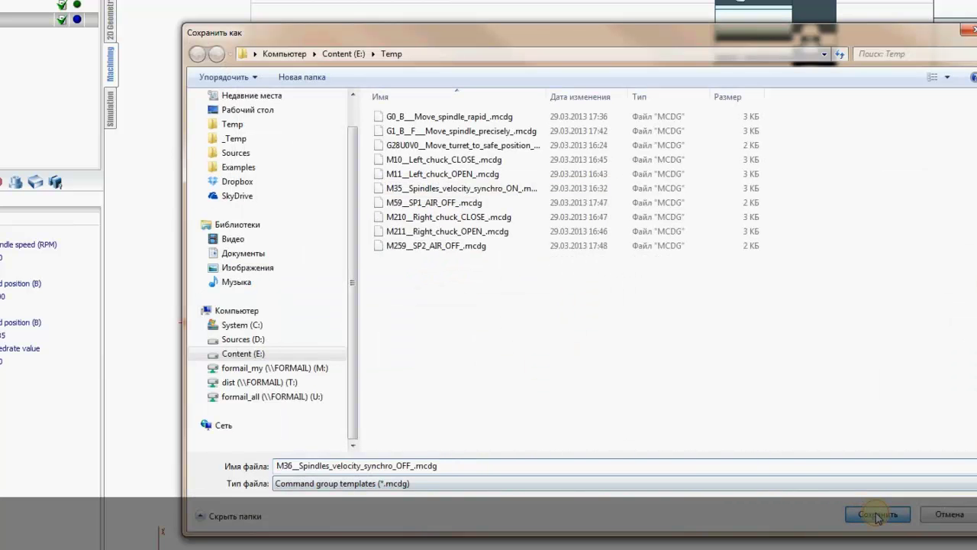
pyautogui.click(528, 322)
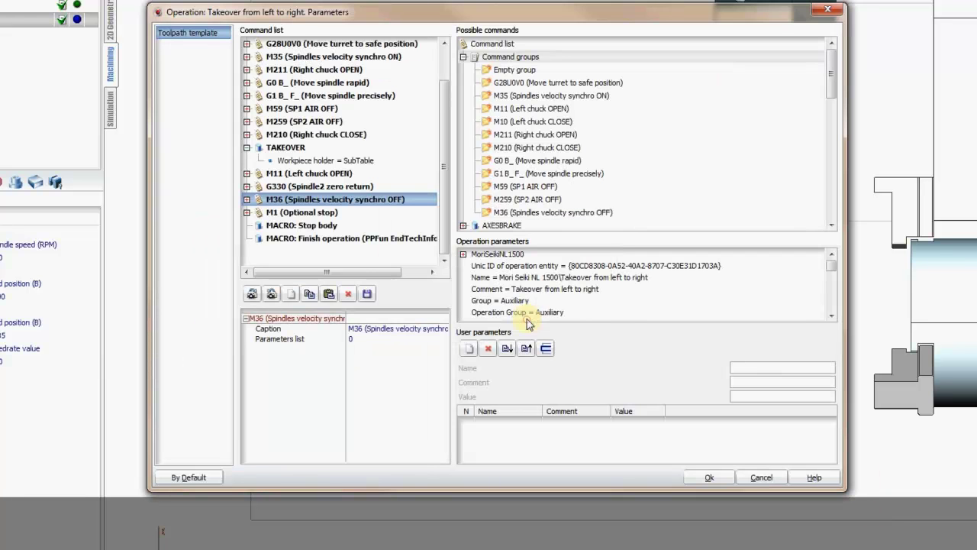
# - Save the M1 (Optional stop) group to the external file M1__Optional_stop_.mcdg in E:\Temp
pyautogui.click(277, 212)
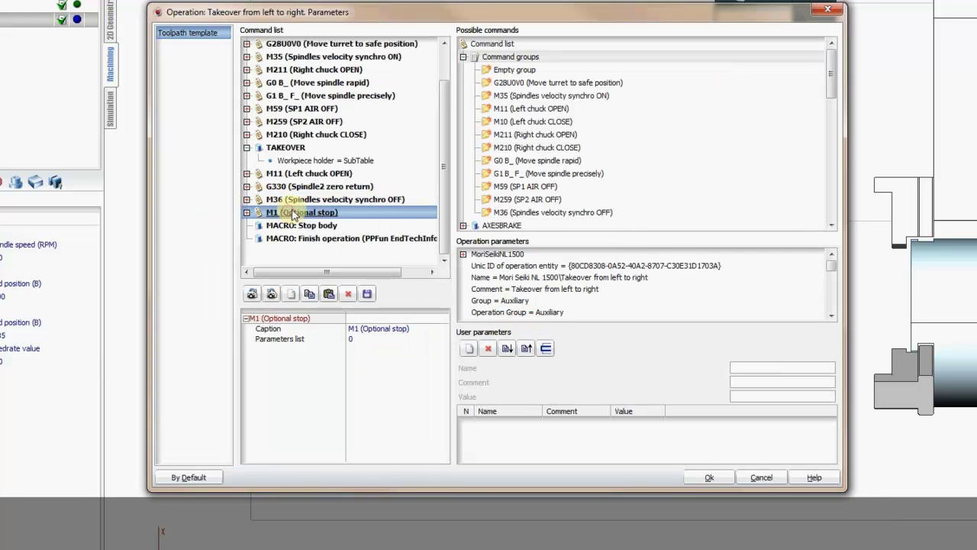
pyautogui.click(496, 212)
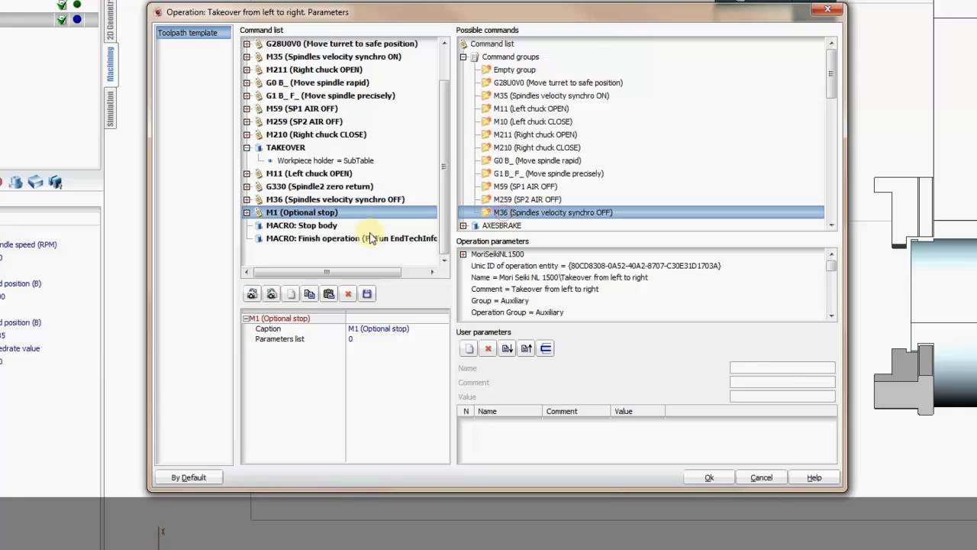
pyautogui.moveTo(445, 212); pyautogui.dragTo(445, 220)
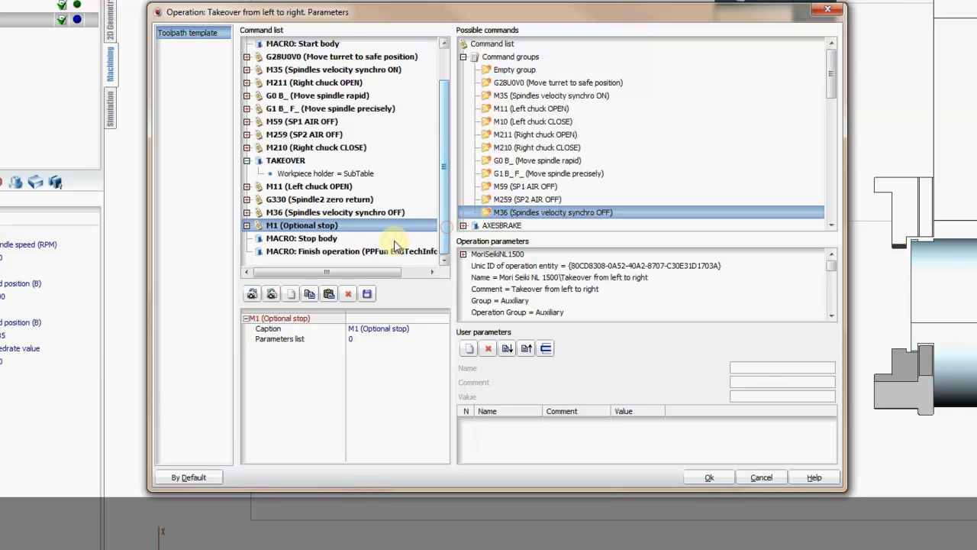
pyautogui.click(316, 225)
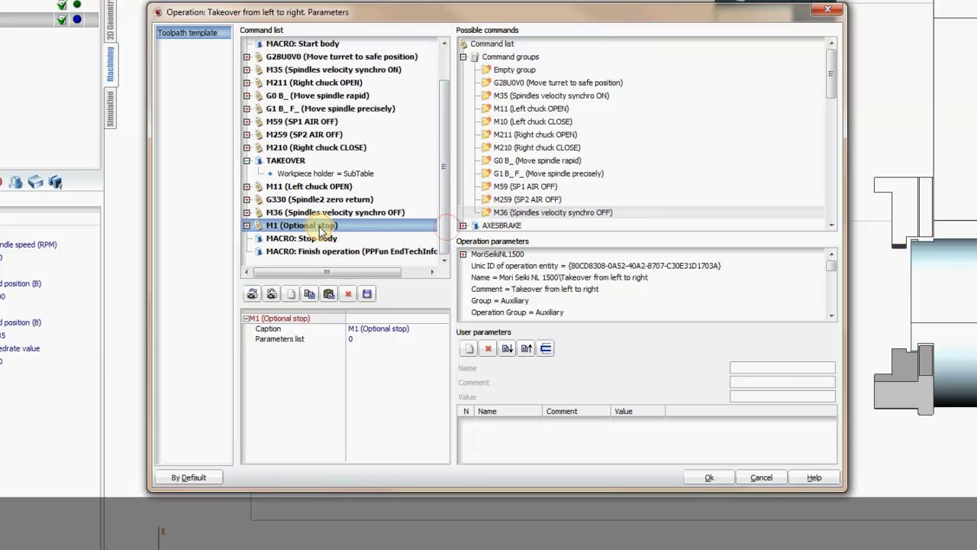
pyautogui.click(368, 296)
pyautogui.click(441, 283)
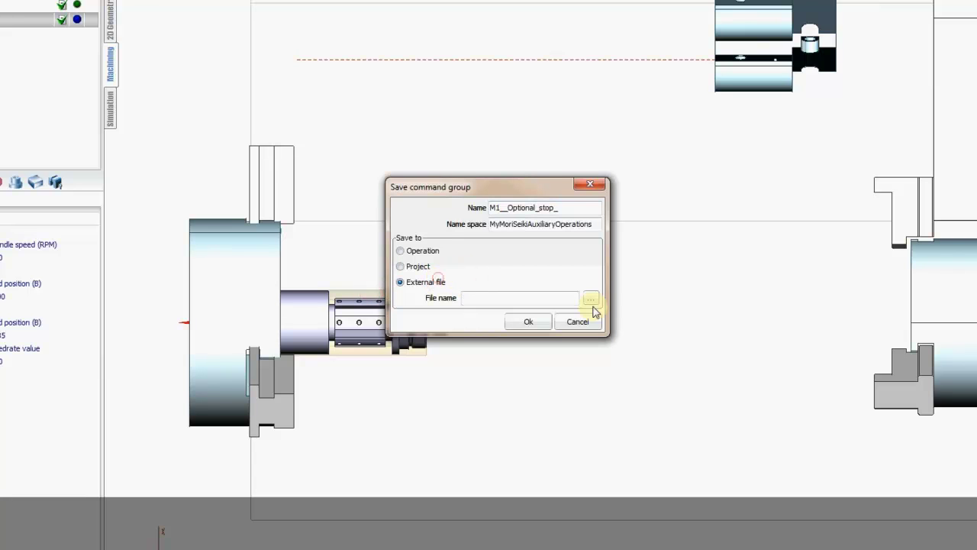
pyautogui.click(590, 298)
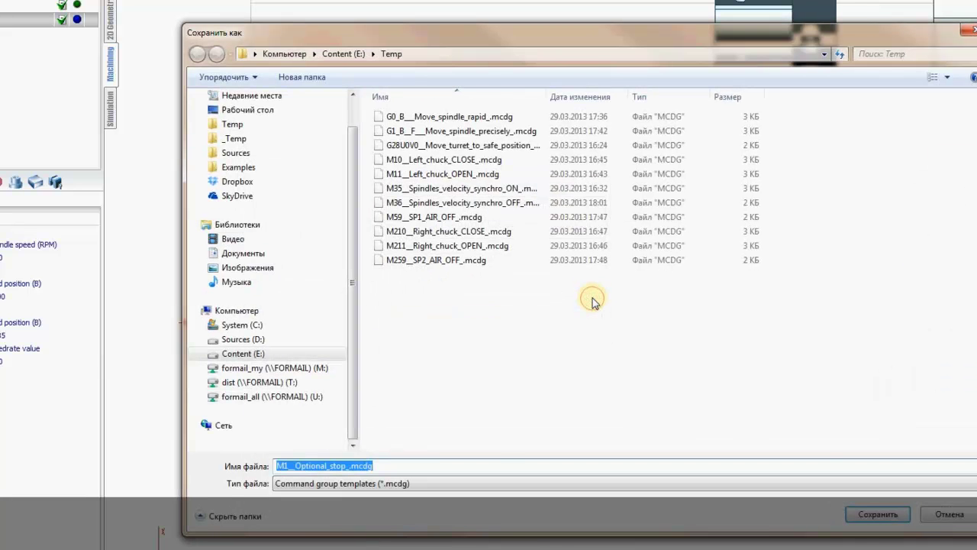
pyautogui.click(476, 51)
pyautogui.click(479, 300)
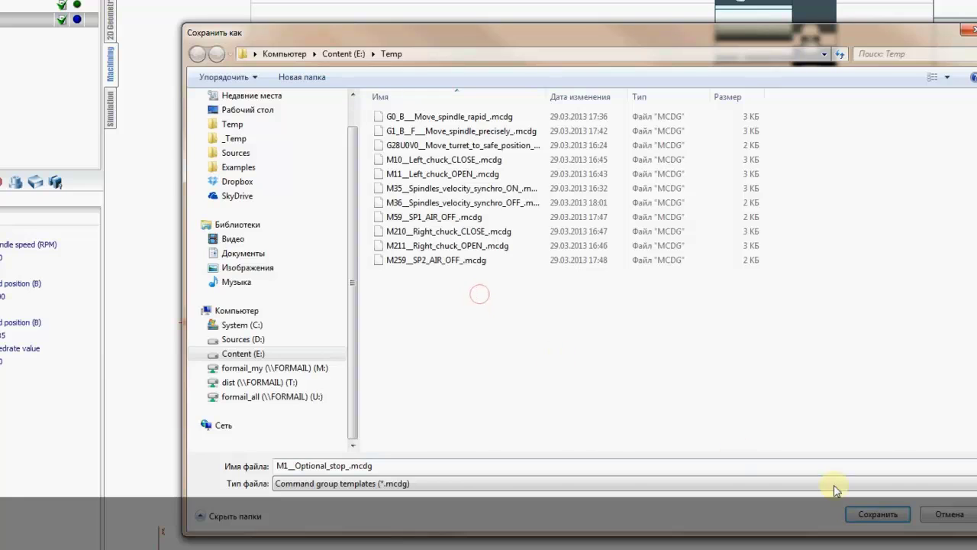
pyautogui.click(870, 513)
pyautogui.click(526, 323)
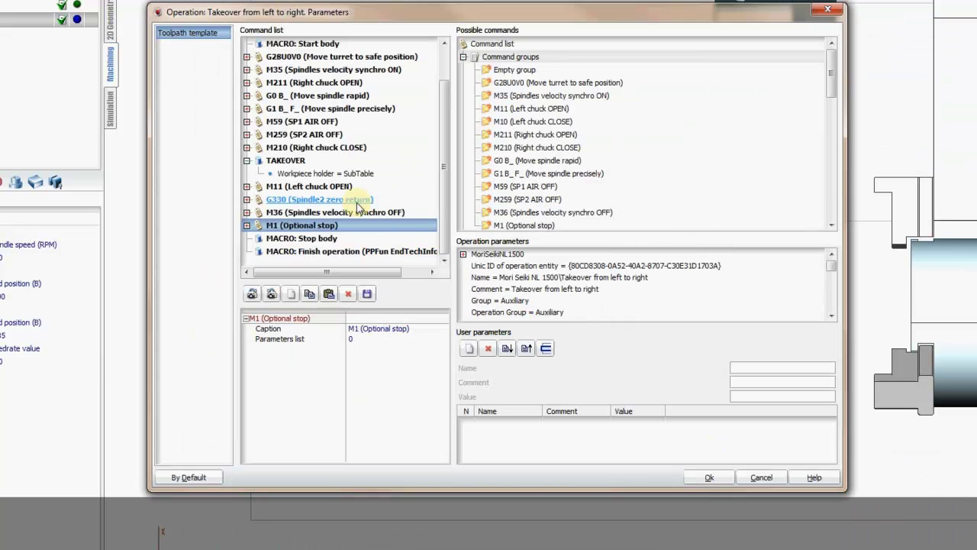
# - Review the finished command list including the TAKEOVER workpiece holder, accept the operation parameters and save the project
pyautogui.scroll(1, 357, 206)
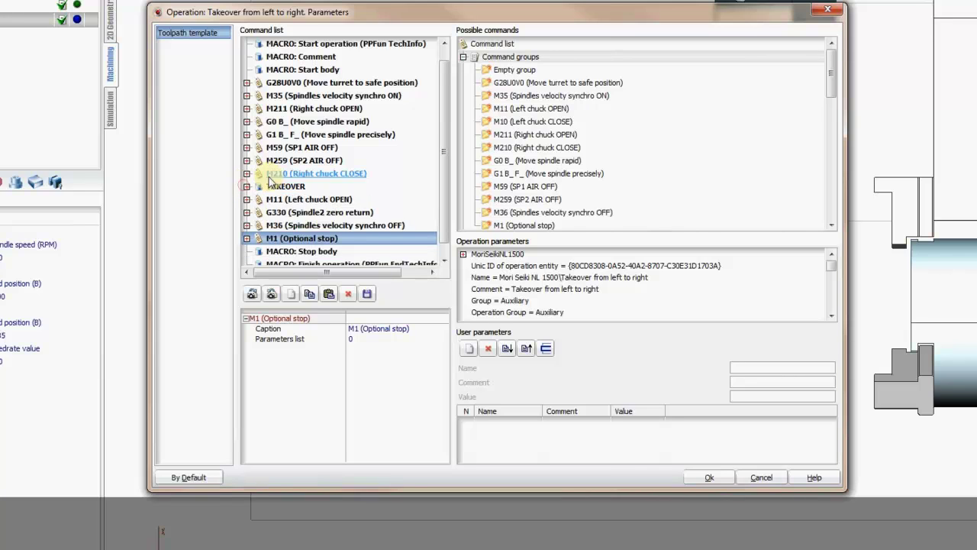
pyautogui.scroll(1, 269, 181)
pyautogui.scroll(-1, 272, 174)
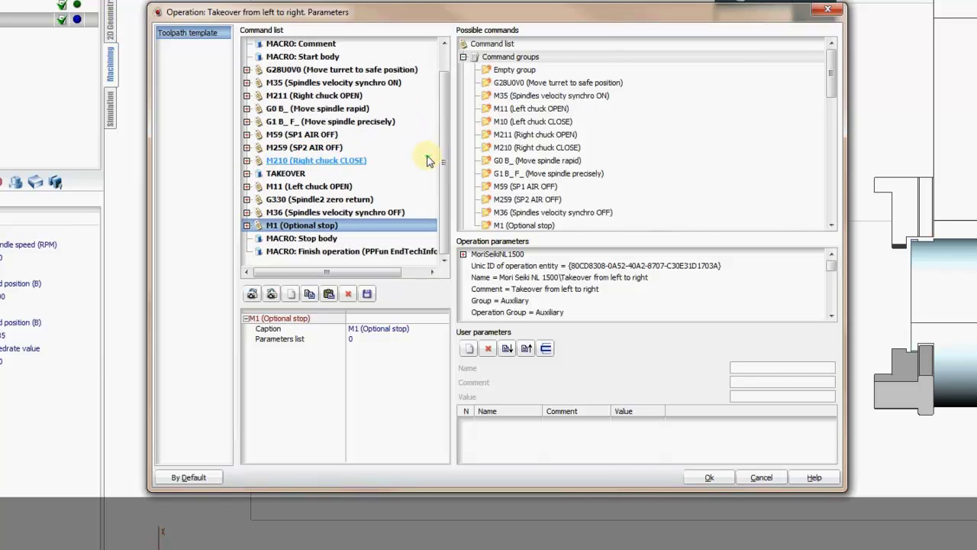
pyautogui.click(248, 174)
pyautogui.scroll(-1, 246, 175)
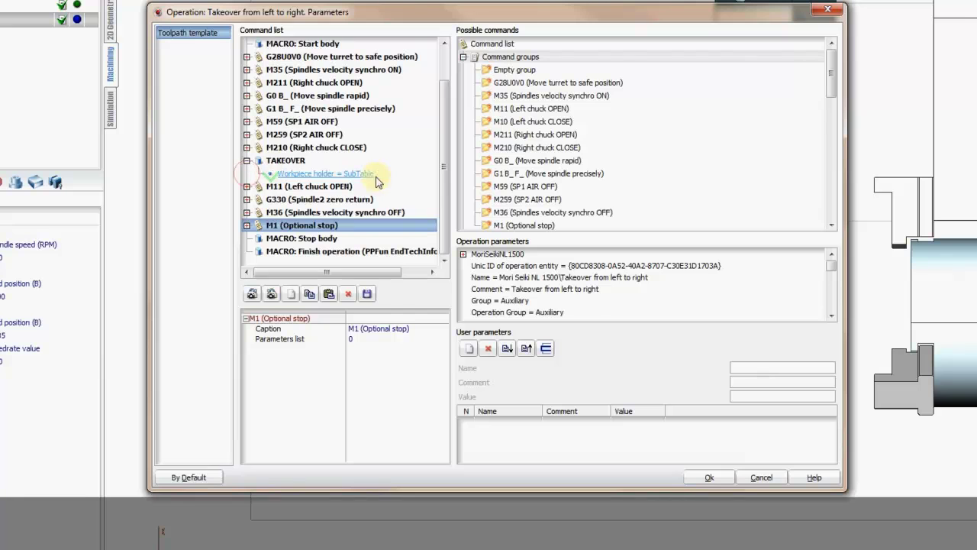
pyautogui.click(709, 478)
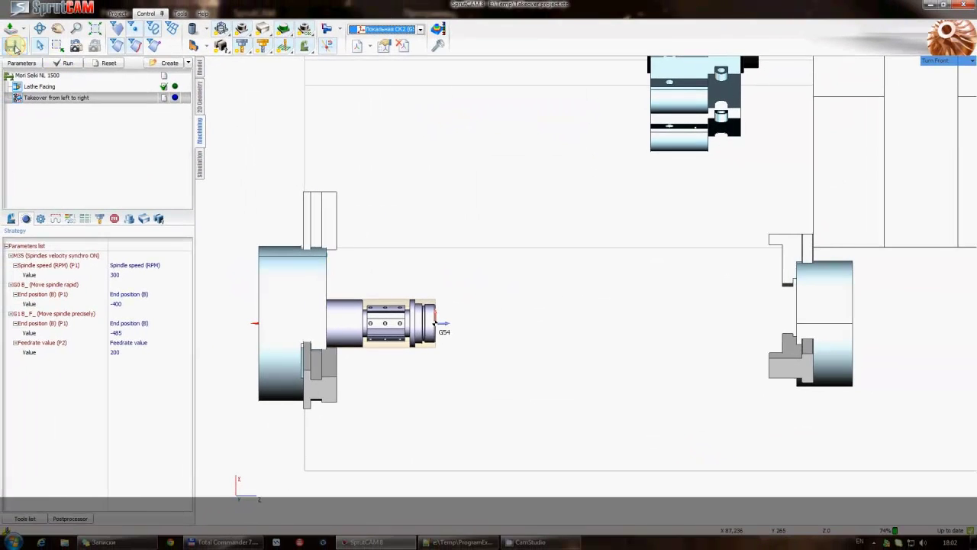
pyautogui.click(14, 46)
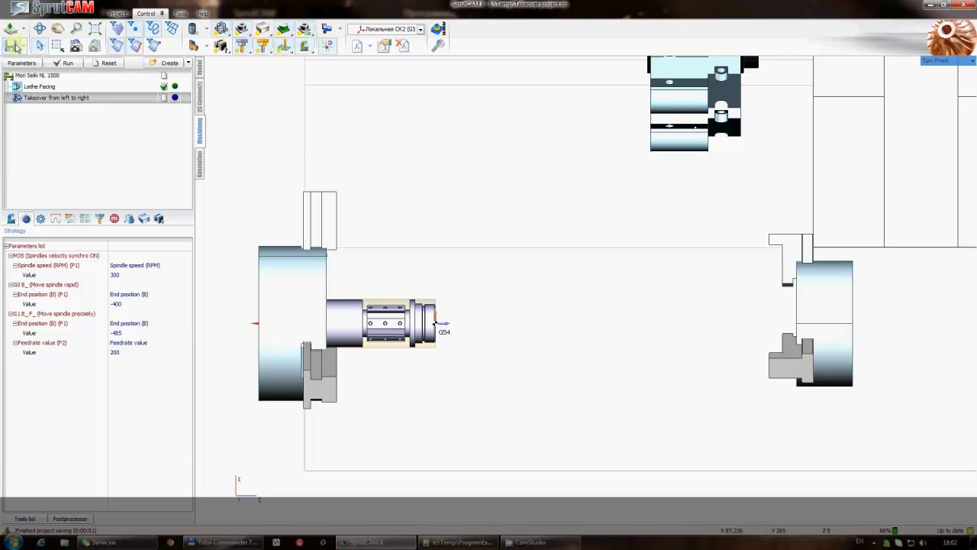
# - Recalculate the takeover operation and generate the NC program with the MoriSeiki postprocessor, accepting the maximum spindle speed and program number 1500
pyautogui.click(100, 67)
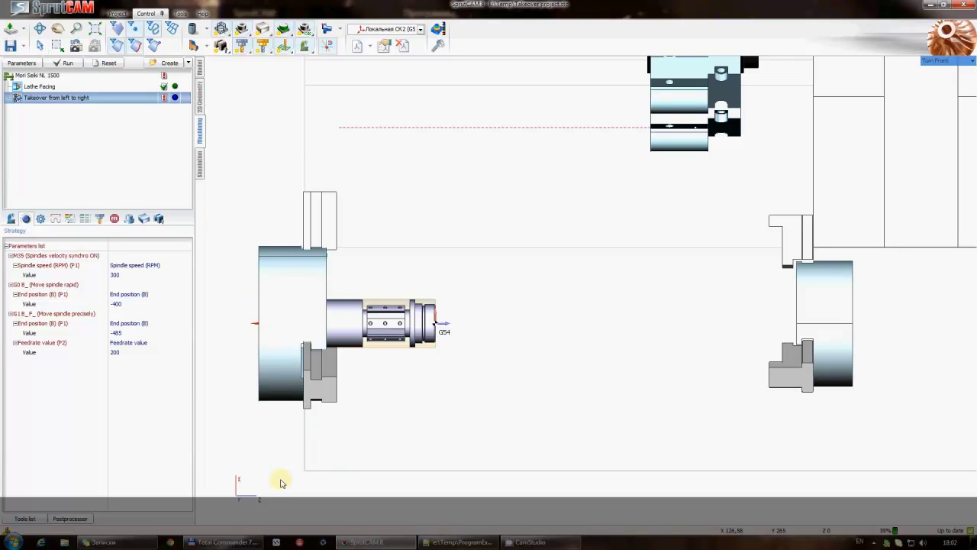
pyautogui.click(78, 510)
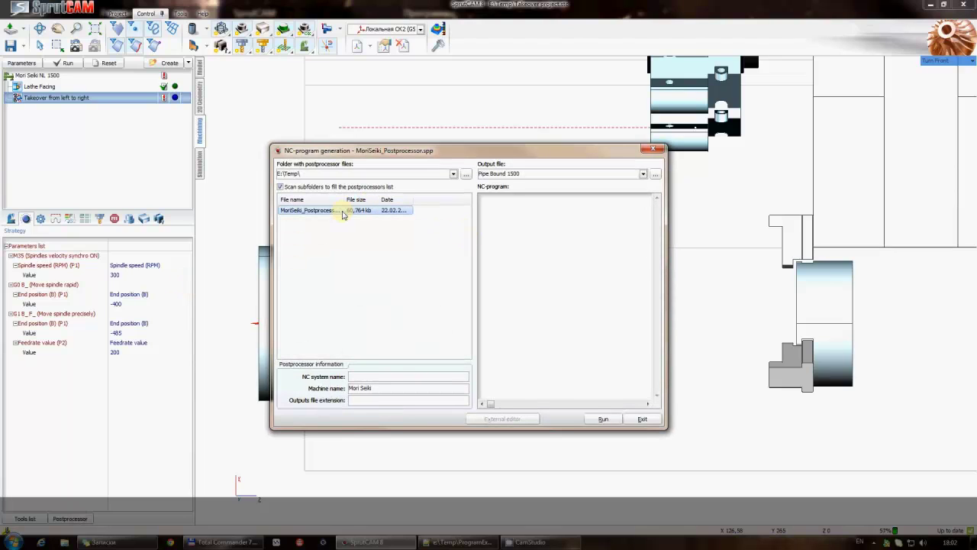
pyautogui.click(600, 419)
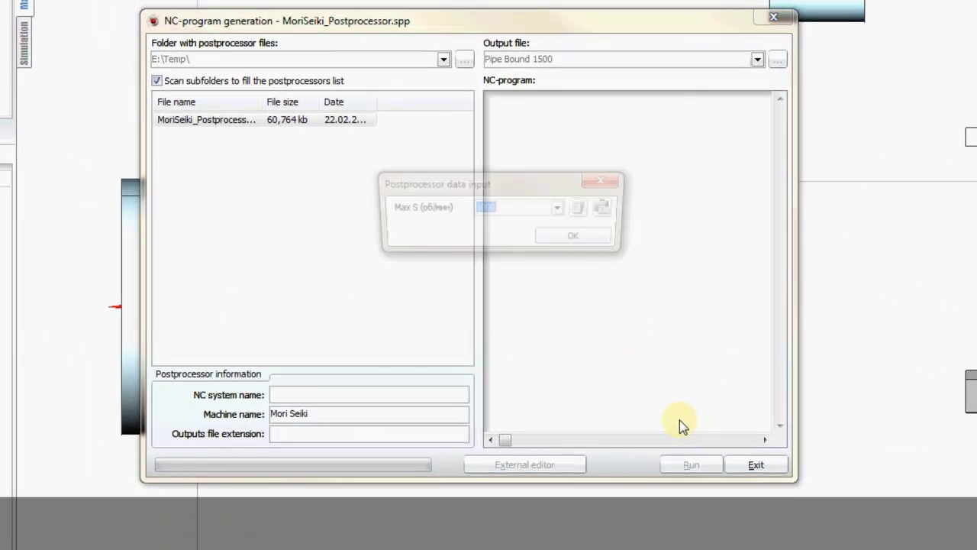
pyautogui.click(600, 240)
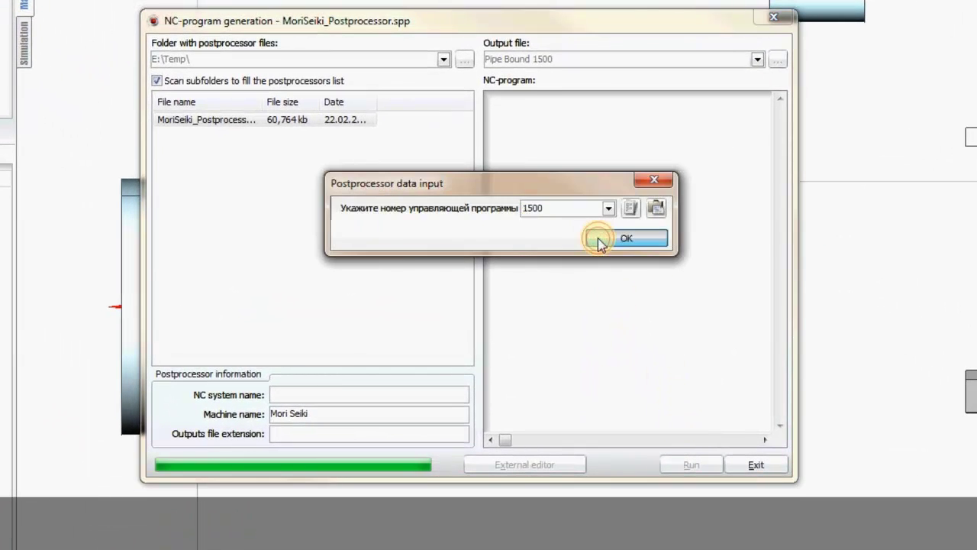
pyautogui.click(604, 239)
# - Check the takeover block N2 of the generated NC program line by line against the example, and close NC-program generation
pyautogui.scroll(-8, 599, 238)
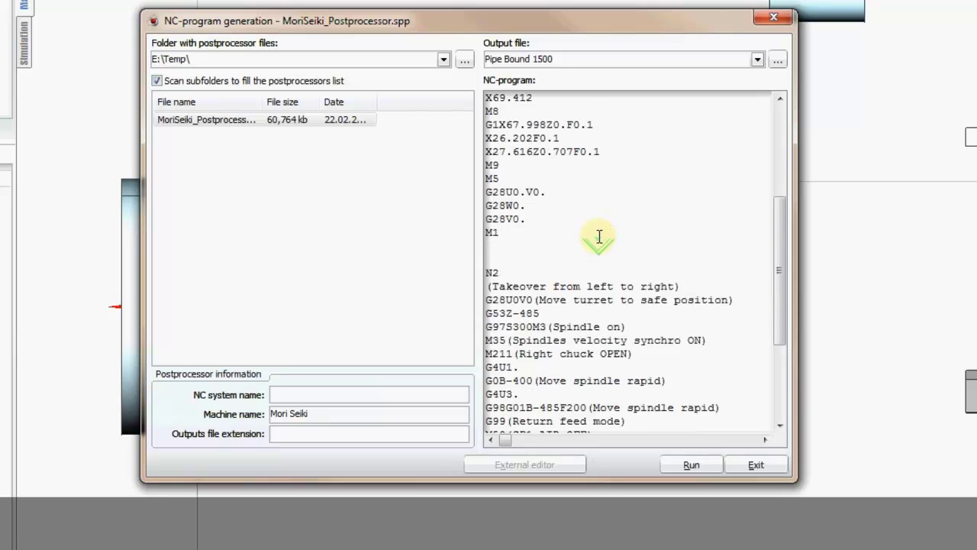
pyautogui.scroll(-1, 600, 239)
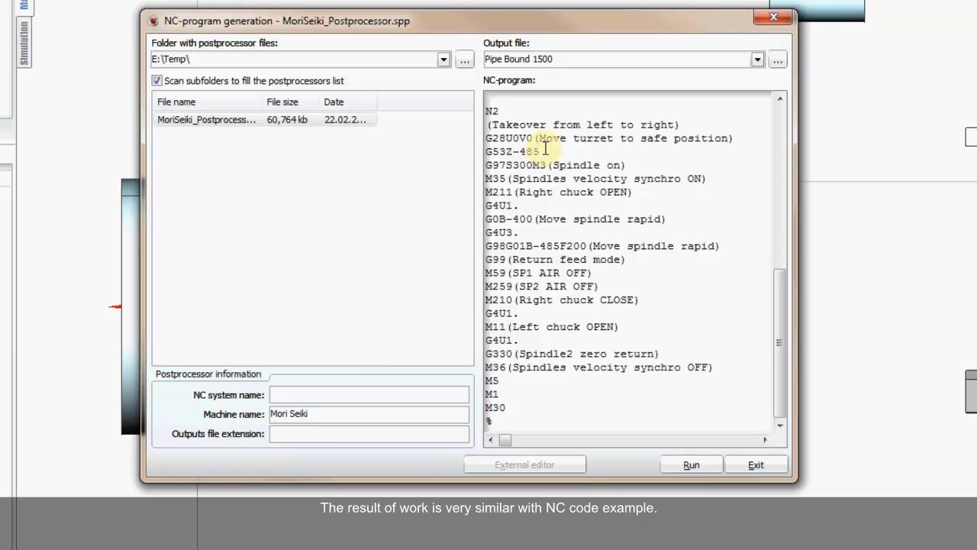
pyautogui.moveTo(546, 151); pyautogui.dragTo(492, 130)
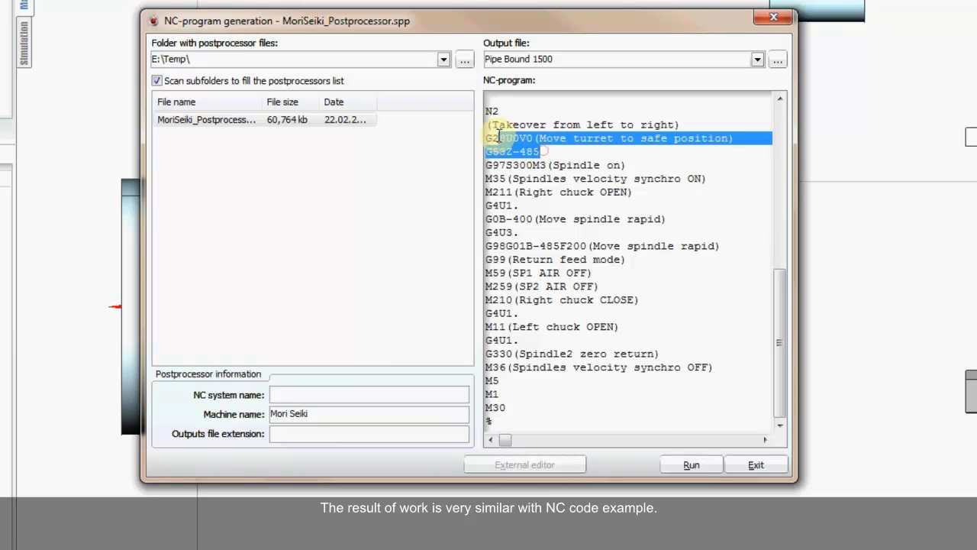
pyautogui.click(548, 163)
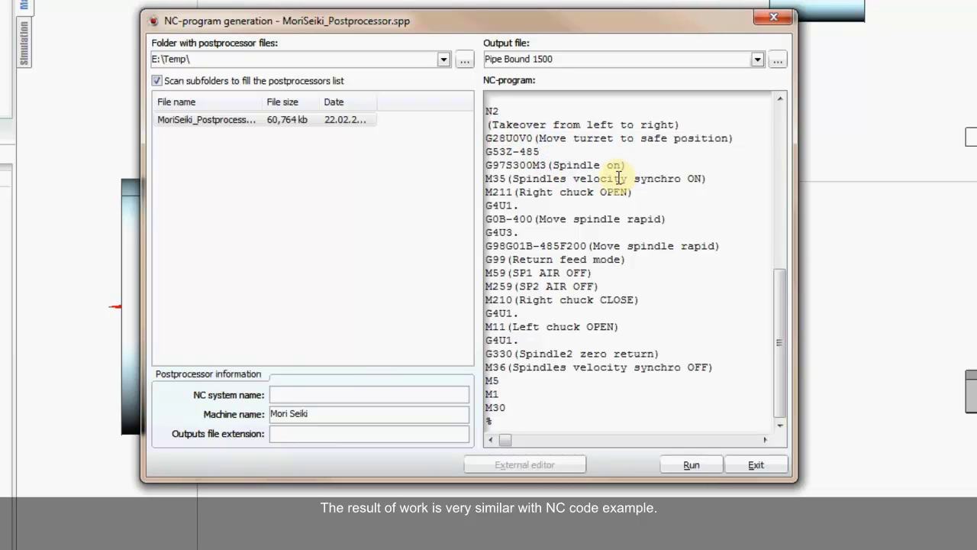
pyautogui.click(517, 178)
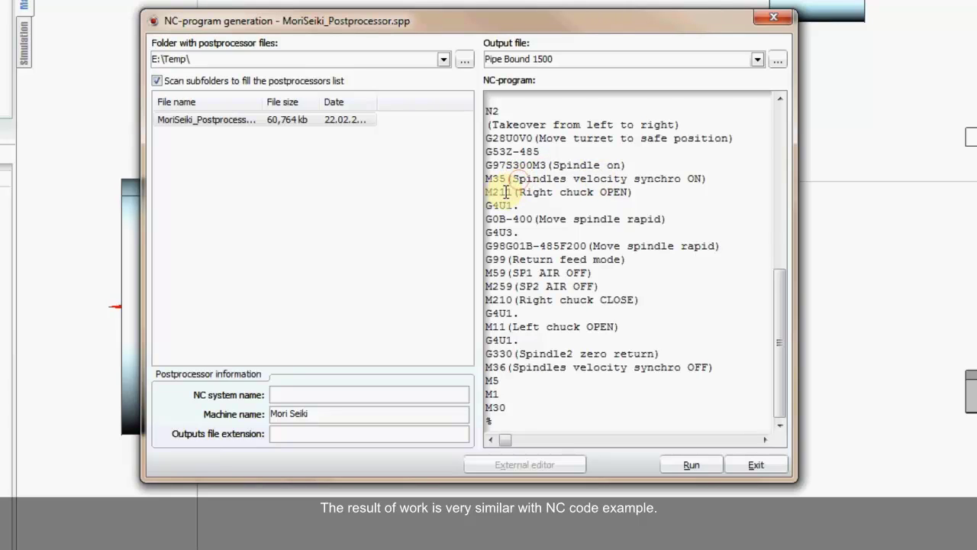
pyautogui.click(491, 192)
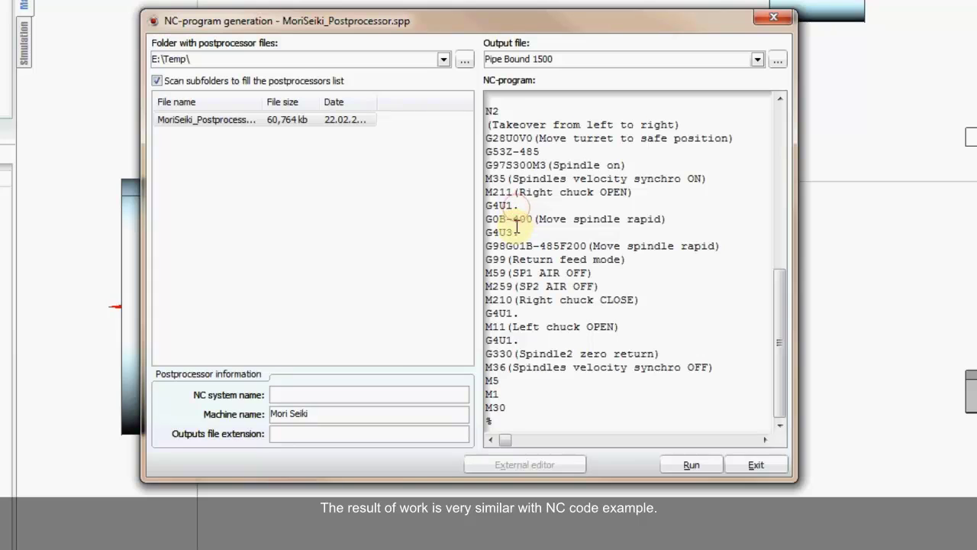
pyautogui.click(516, 219)
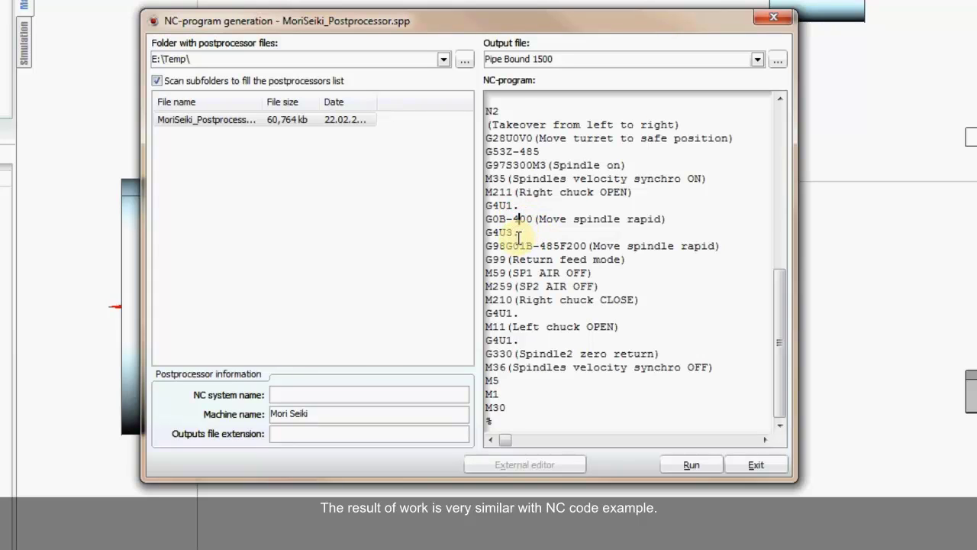
pyautogui.click(508, 234)
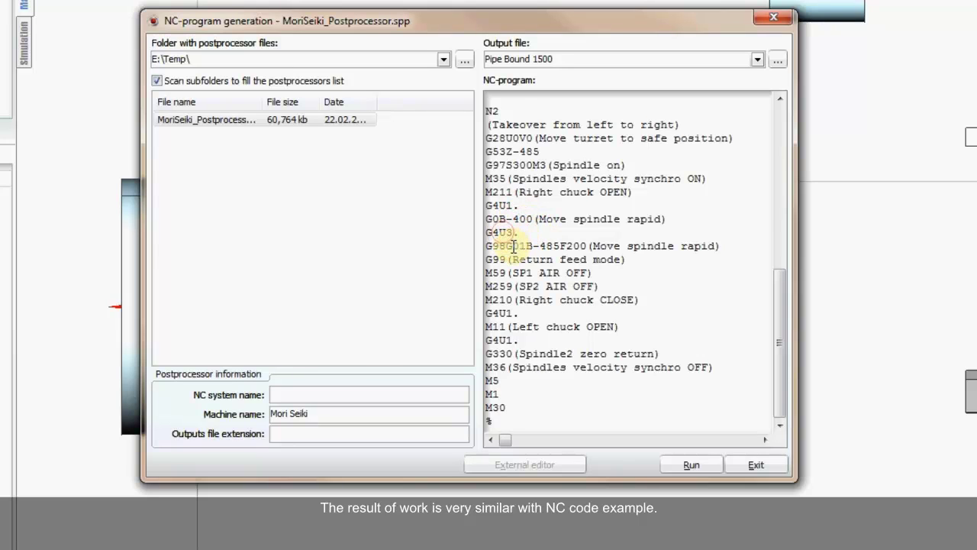
pyautogui.click(513, 246)
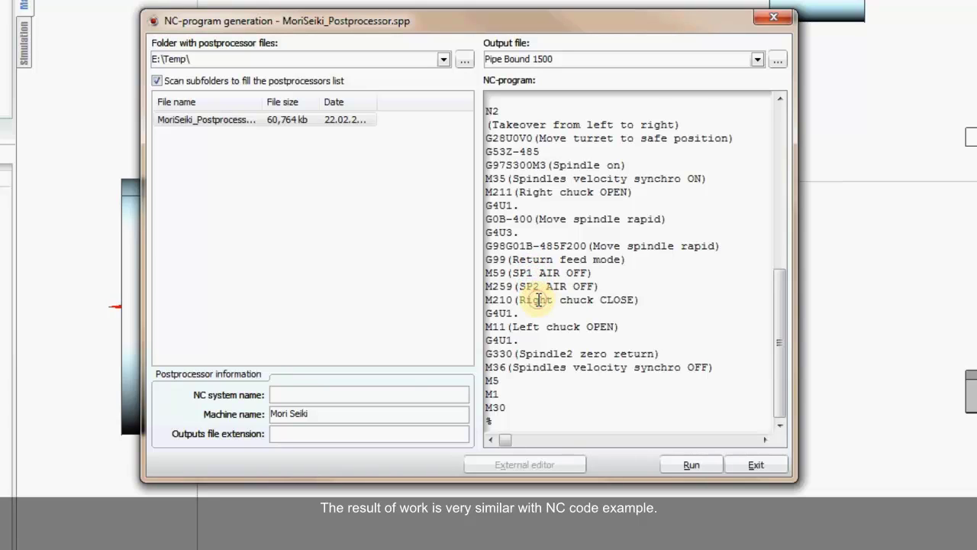
pyautogui.click(538, 300)
pyautogui.click(525, 326)
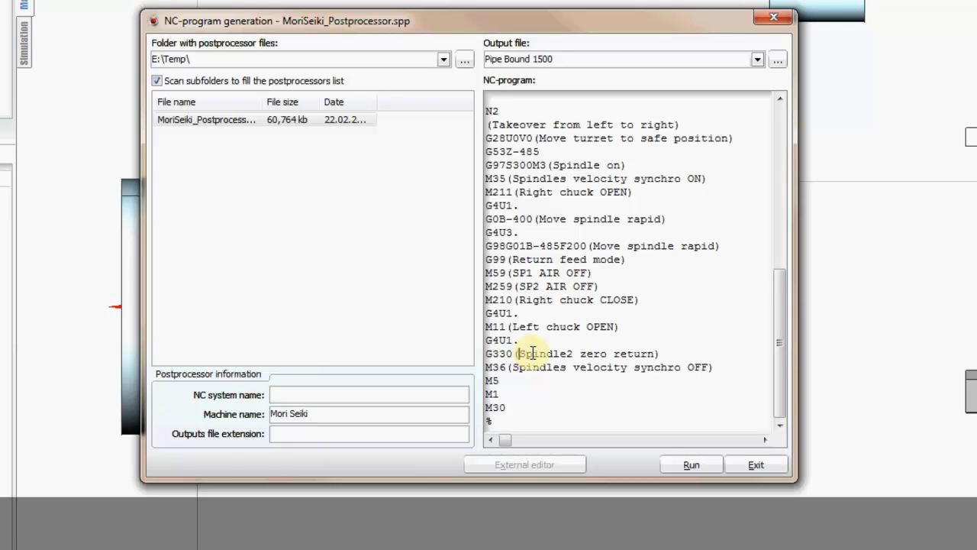
pyautogui.click(578, 372)
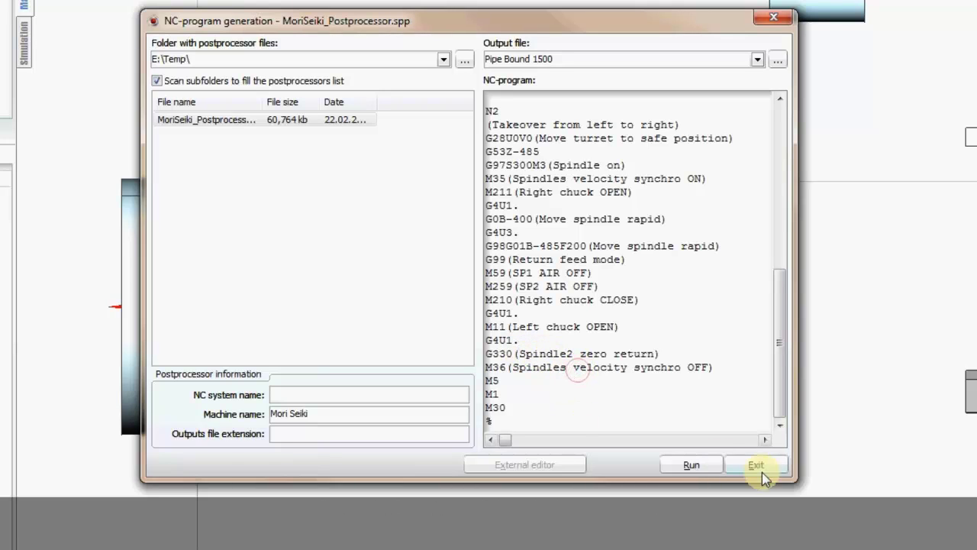
pyautogui.click(754, 462)
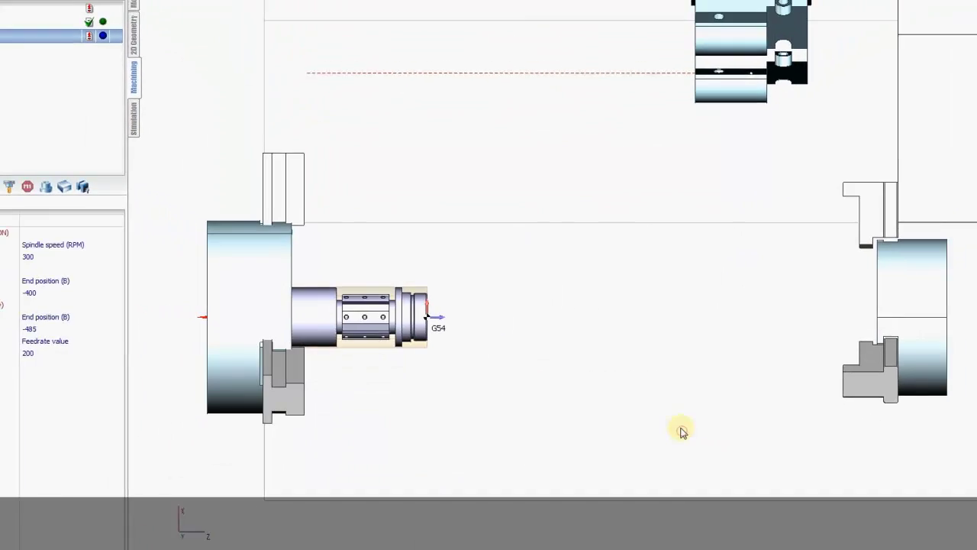
# - Simulate the takeover operation from left to right
pyautogui.click(682, 432)
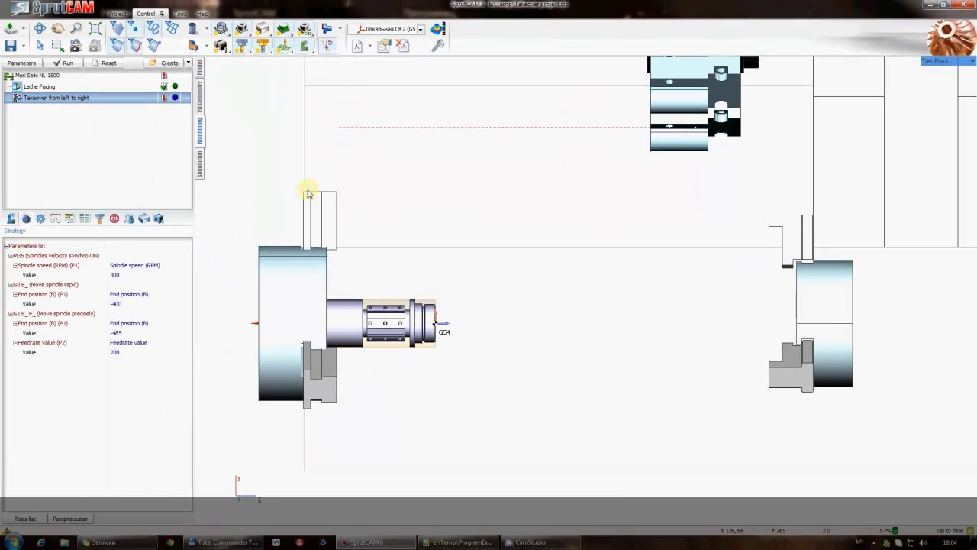
pyautogui.click(200, 158)
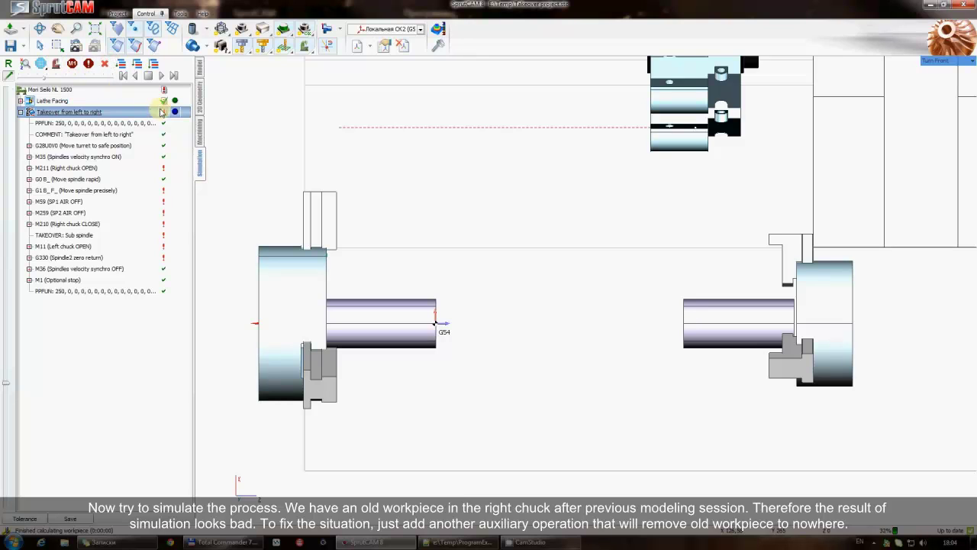
pyautogui.click(161, 75)
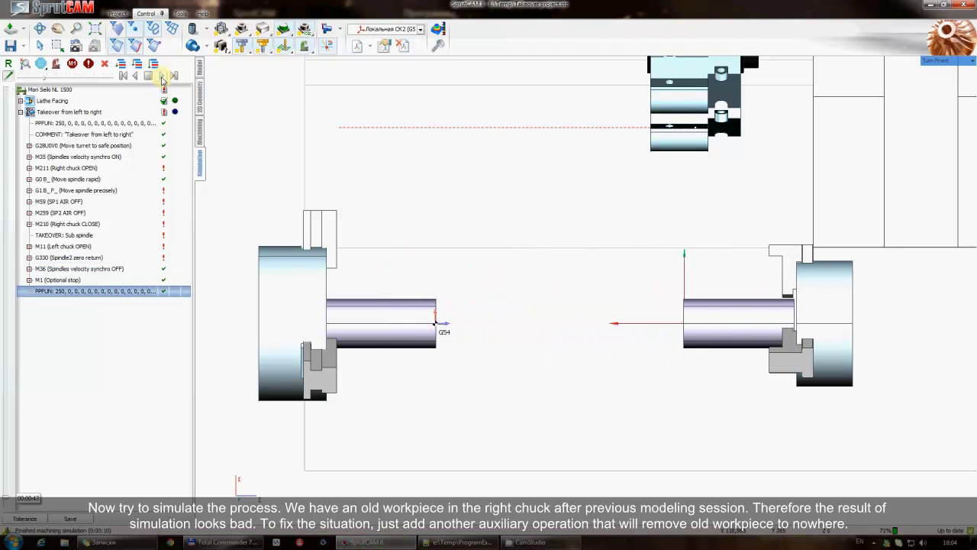
# - Create a new auxiliary operation after the takeover and name it "Remove workpiece from right spindle"
pyautogui.click(201, 130)
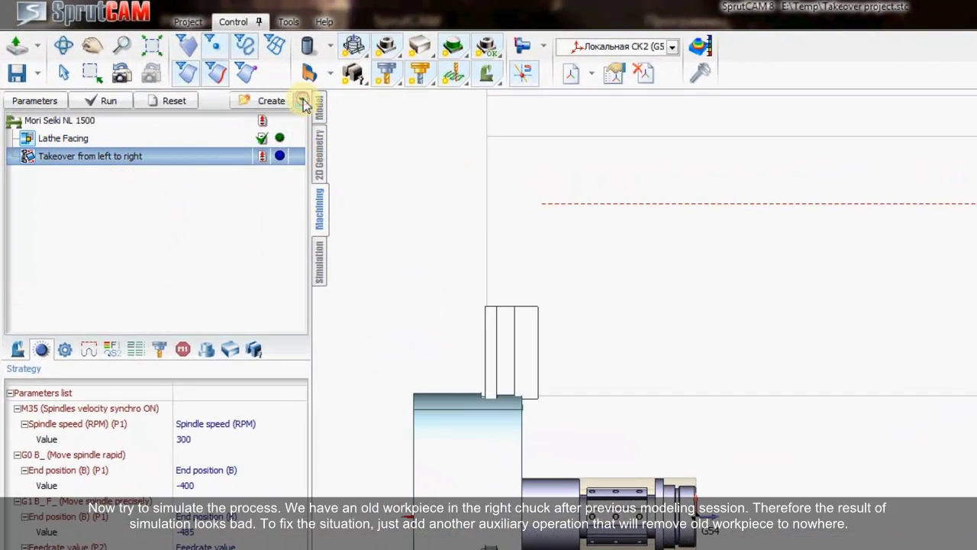
pyautogui.click(302, 101)
pyautogui.moveTo(348, 209)
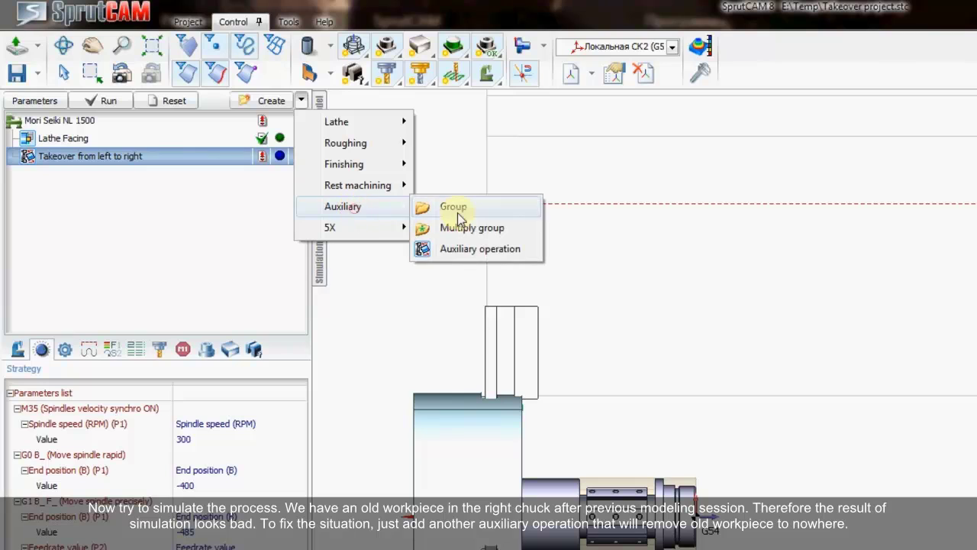
pyautogui.click(479, 248)
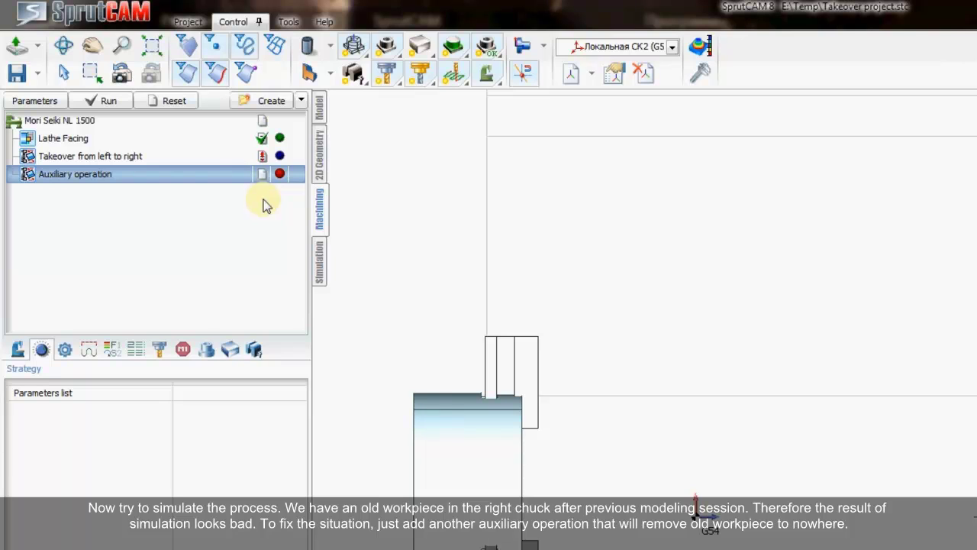
pyautogui.click(98, 174)
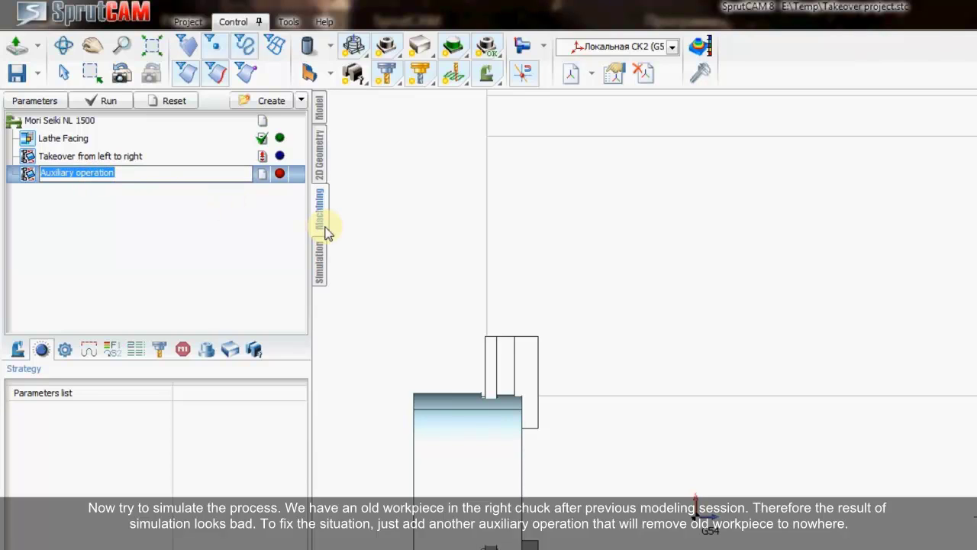
pyautogui.write('Remove wo')
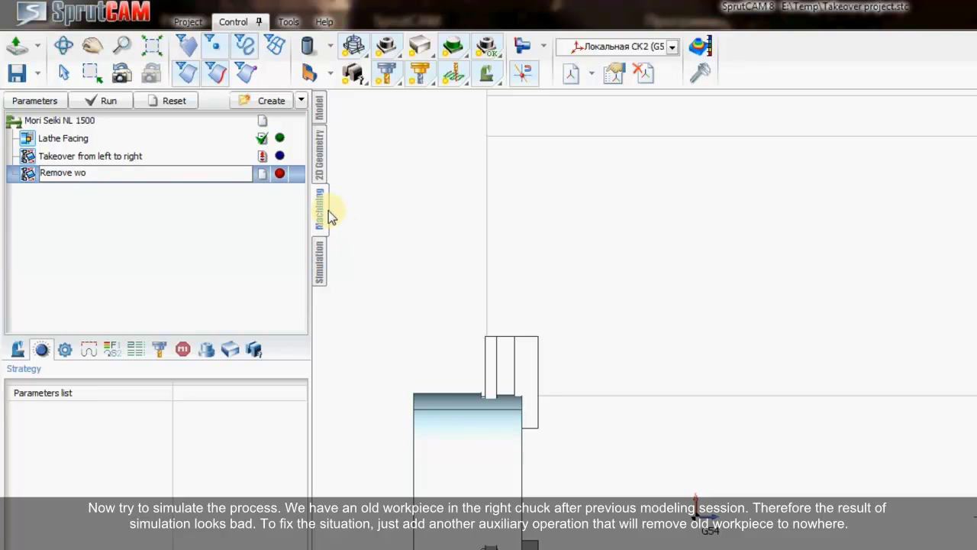
pyautogui.write('rkpiece from')
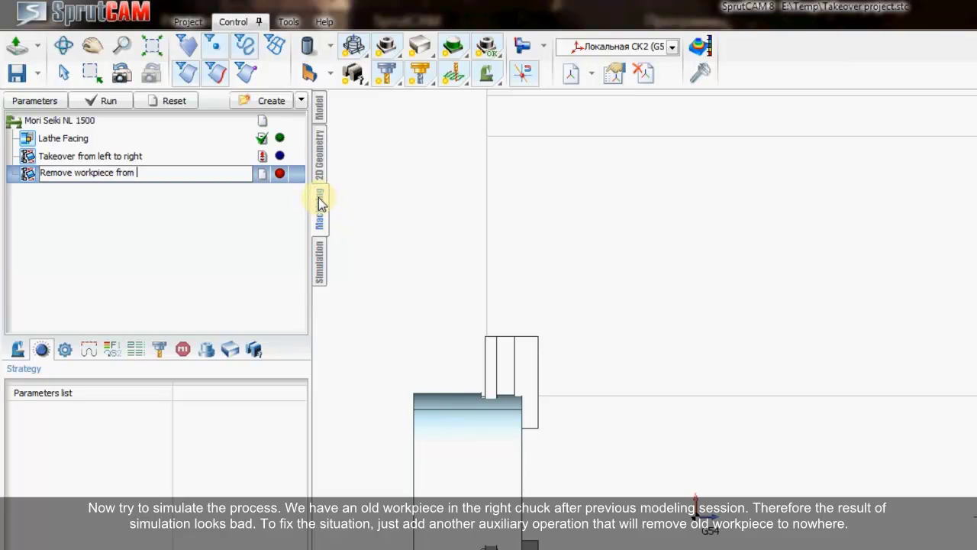
pyautogui.write(' right spindle')
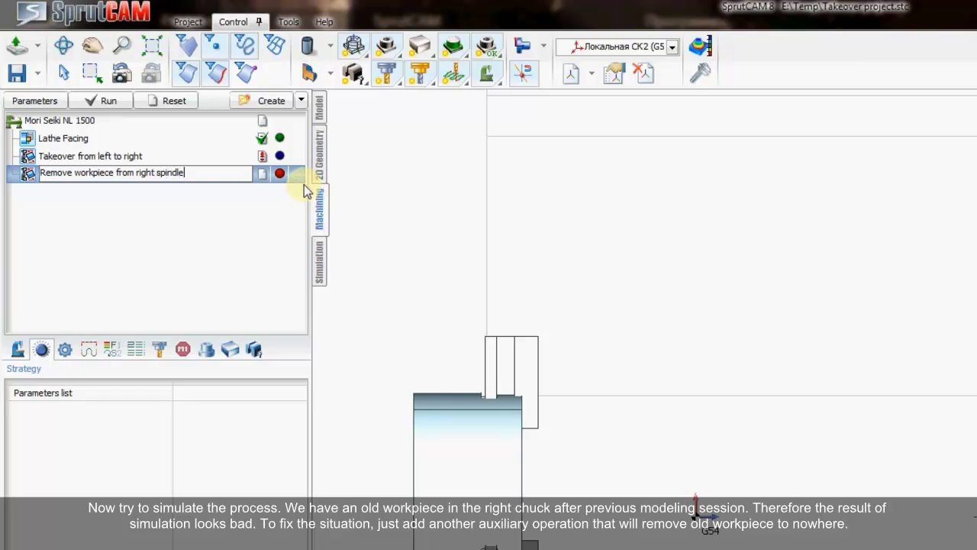
pyautogui.press('Return')
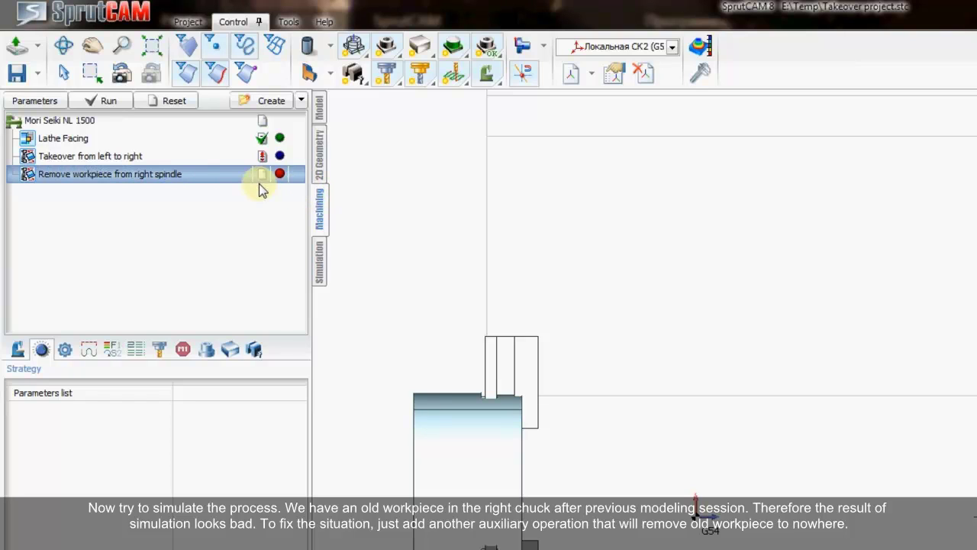
# - Open the parameters of the workpiece removal operation and delete the placeholder COMMENT command from its command list
pyautogui.click(34, 100)
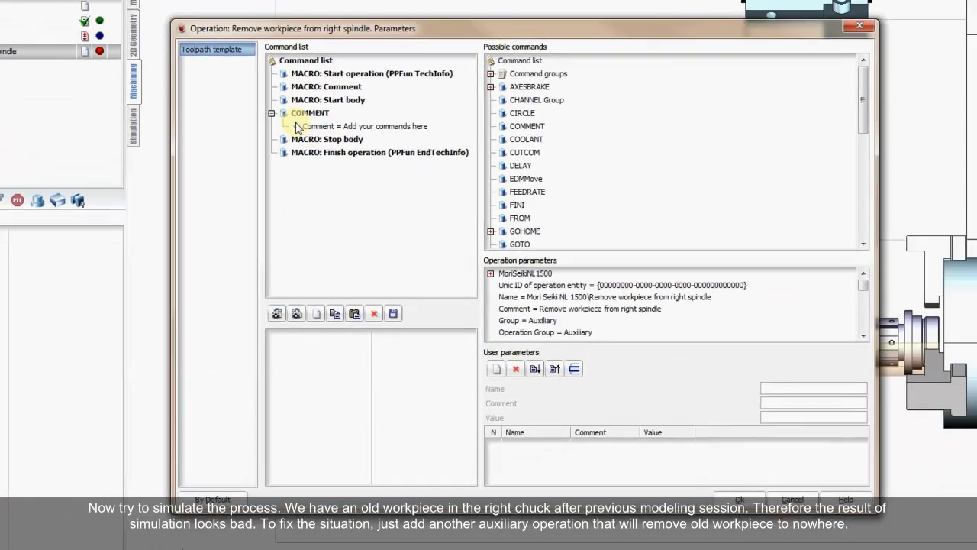
pyautogui.click(492, 225)
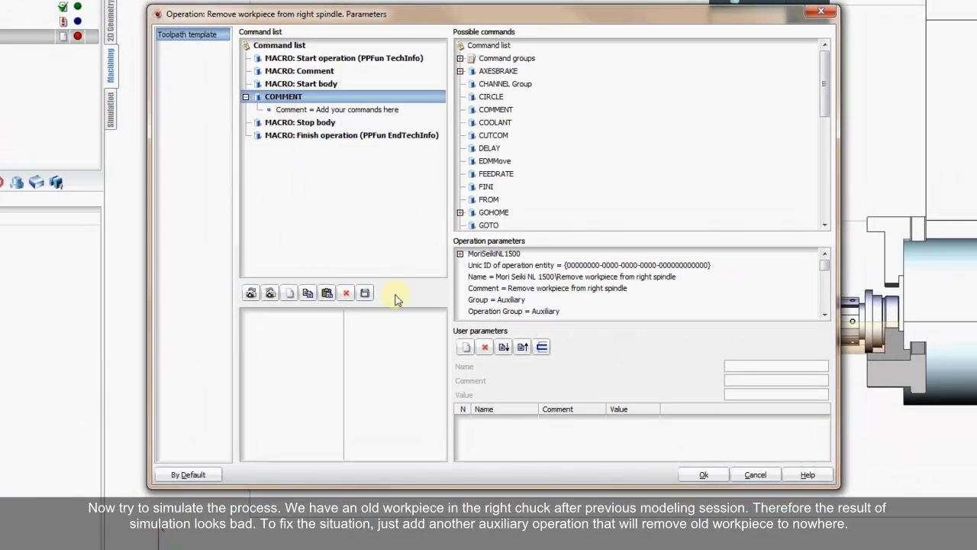
pyautogui.click(348, 293)
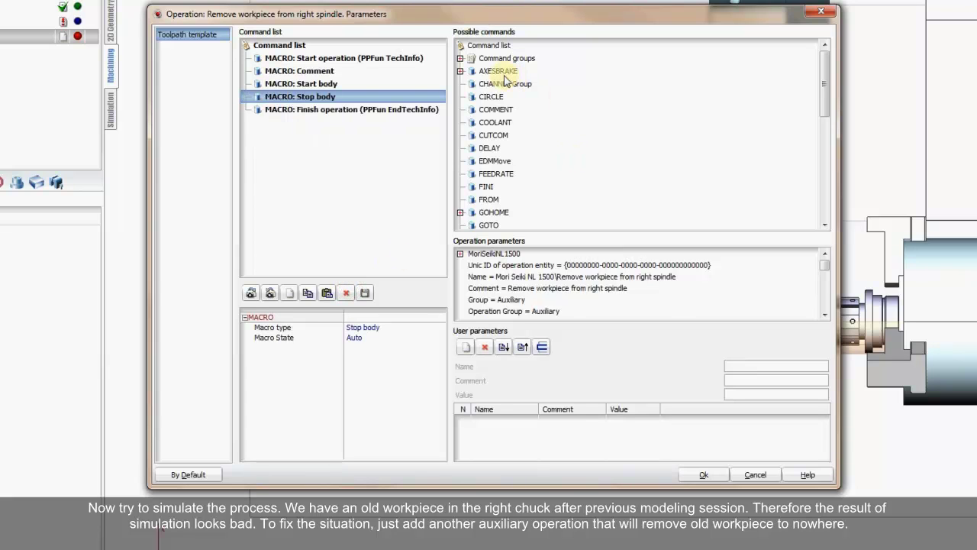
# - Insert the M211 (Right chuck OPEN) command group into the command list between the Start body and Stop body macros
pyautogui.click(460, 58)
pyautogui.click(519, 96)
pyautogui.scroll(-2, 520, 100)
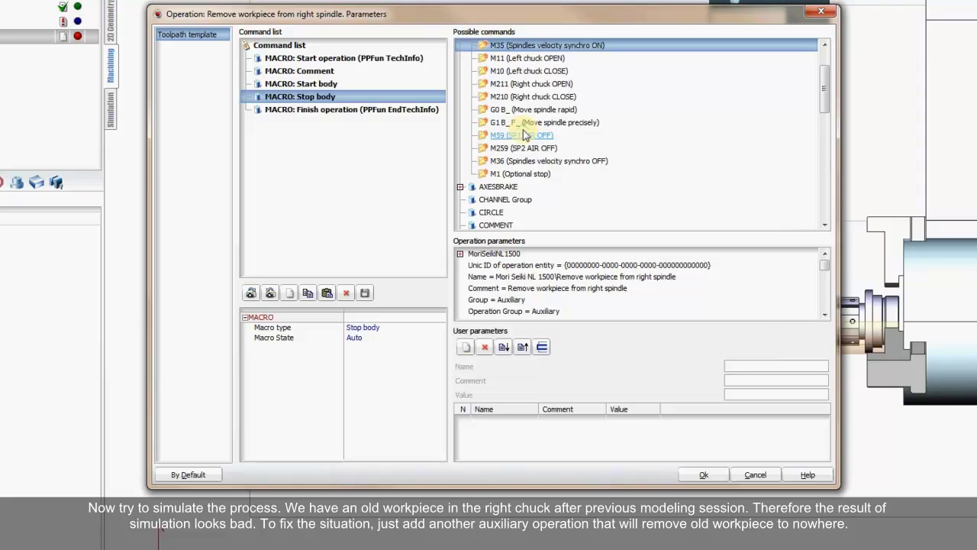
pyautogui.scroll(-1, 513, 205)
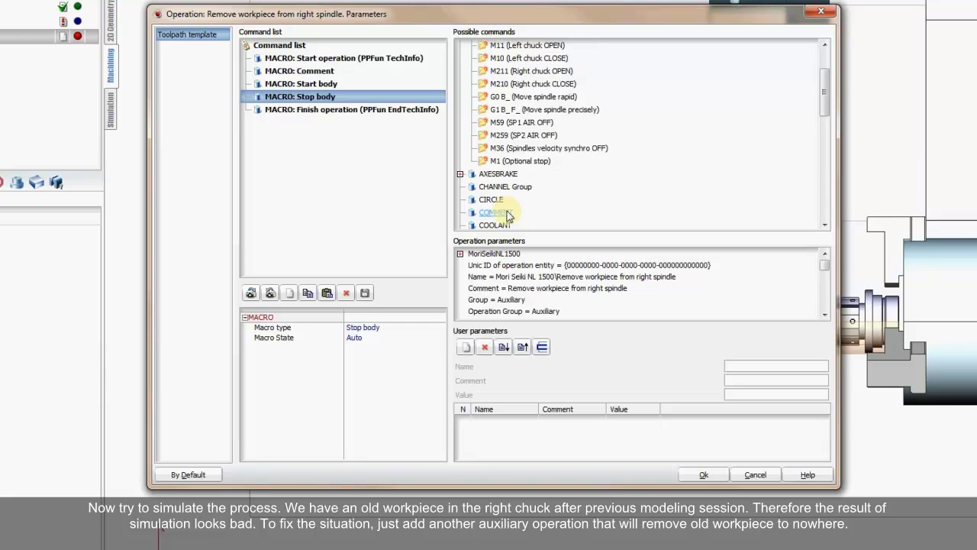
pyautogui.scroll(-1, 504, 127)
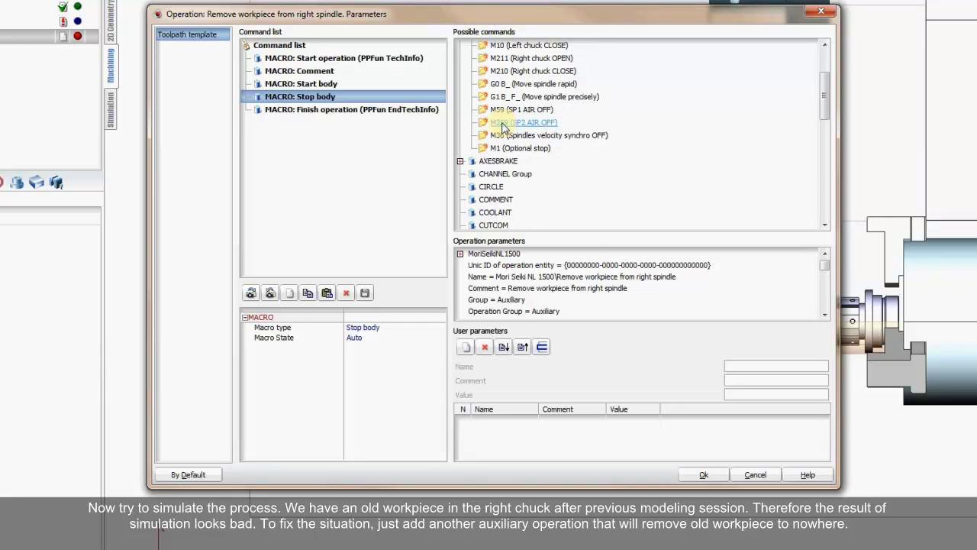
pyautogui.click(520, 96)
pyautogui.scroll(3, 519, 99)
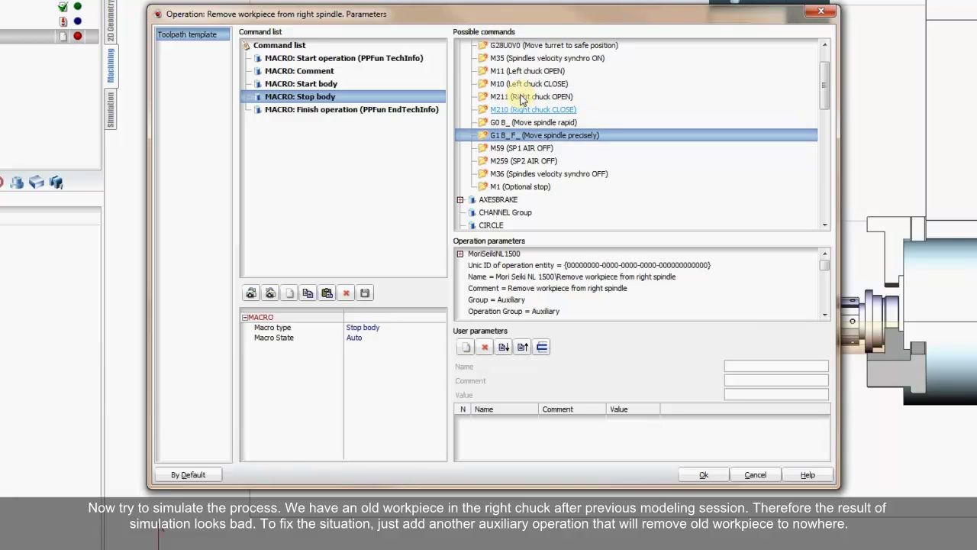
pyautogui.click(524, 98)
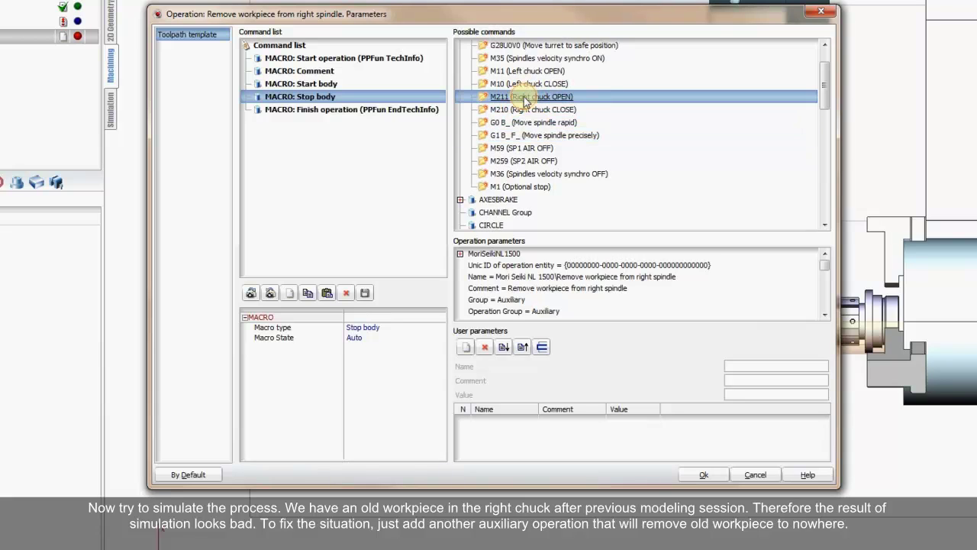
pyautogui.moveTo(523, 97); pyautogui.dragTo(326, 96)
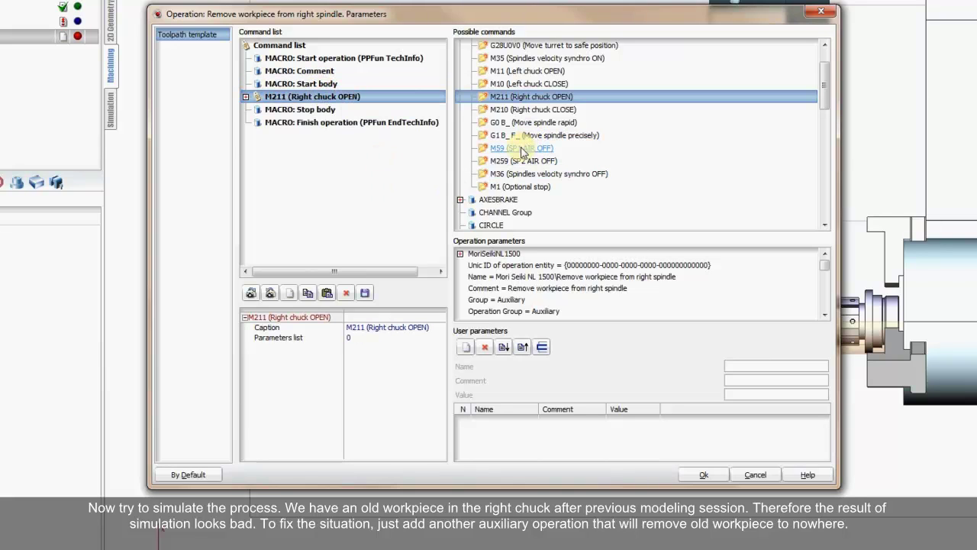
# - Insert a COMMENT command after M211 (Right chuck OPEN) and set its text to "Remove workpiece from right spindle"
pyautogui.scroll(-1, 527, 142)
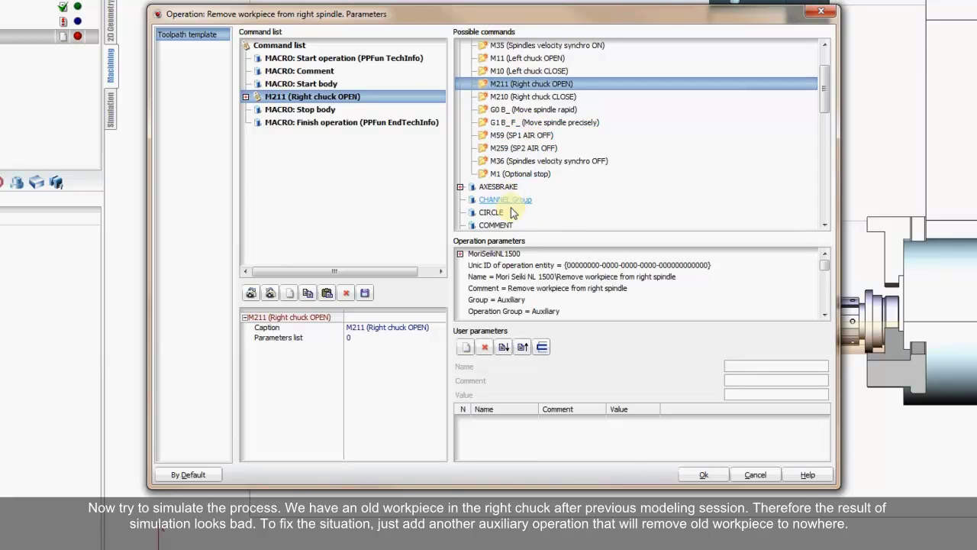
pyautogui.moveTo(503, 226); pyautogui.dragTo(320, 105)
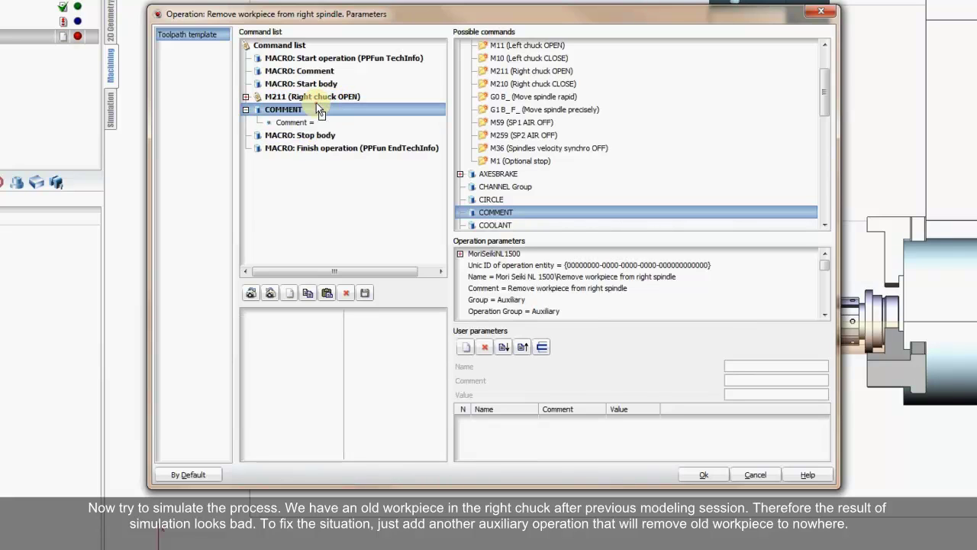
pyautogui.click(298, 123)
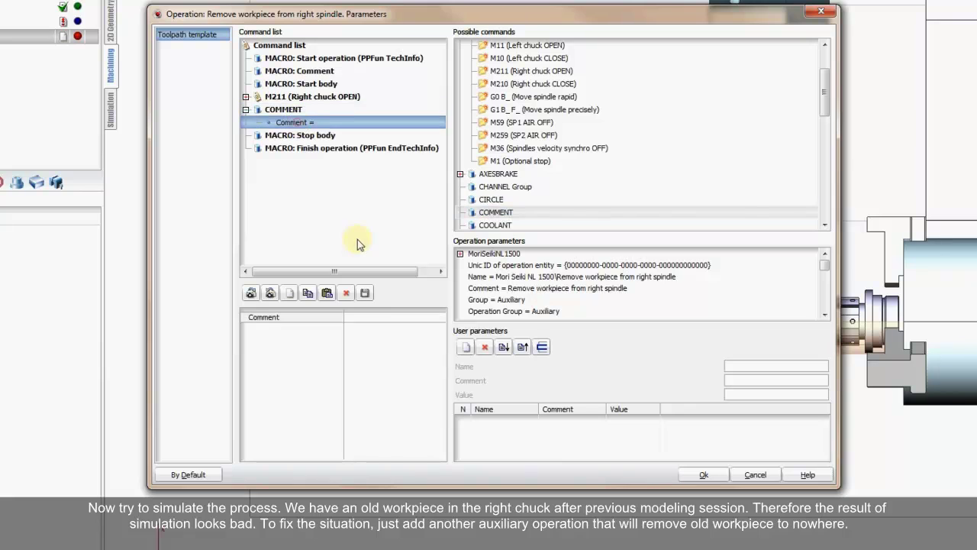
pyautogui.click(366, 316)
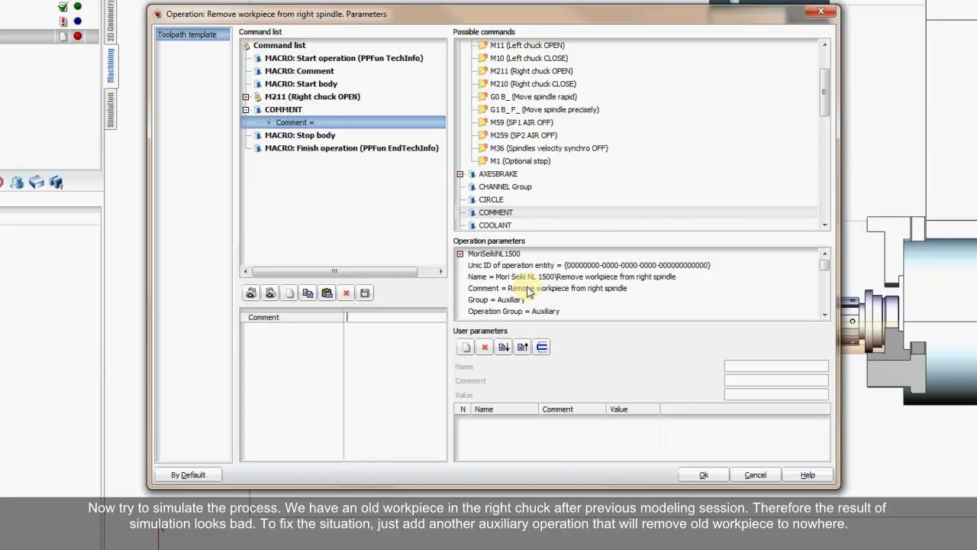
pyautogui.hotkey('ctrl', 'v')
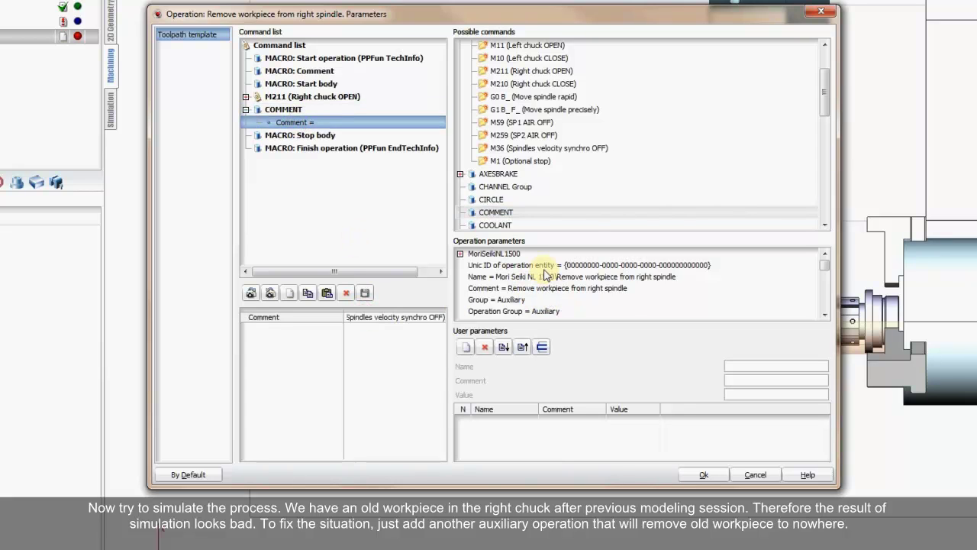
pyautogui.hotkey('shift', 'Home')
pyautogui.press('Delete')
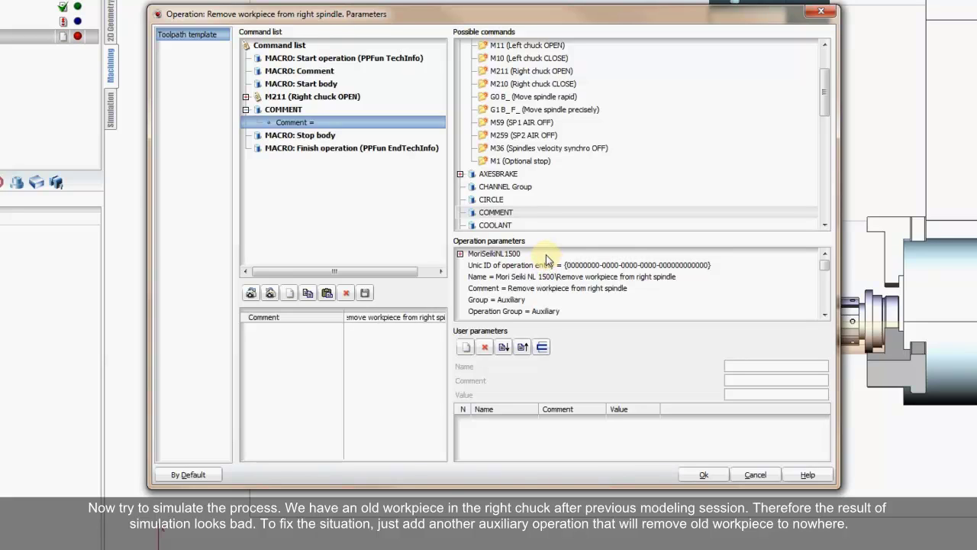
pyautogui.press('Return')
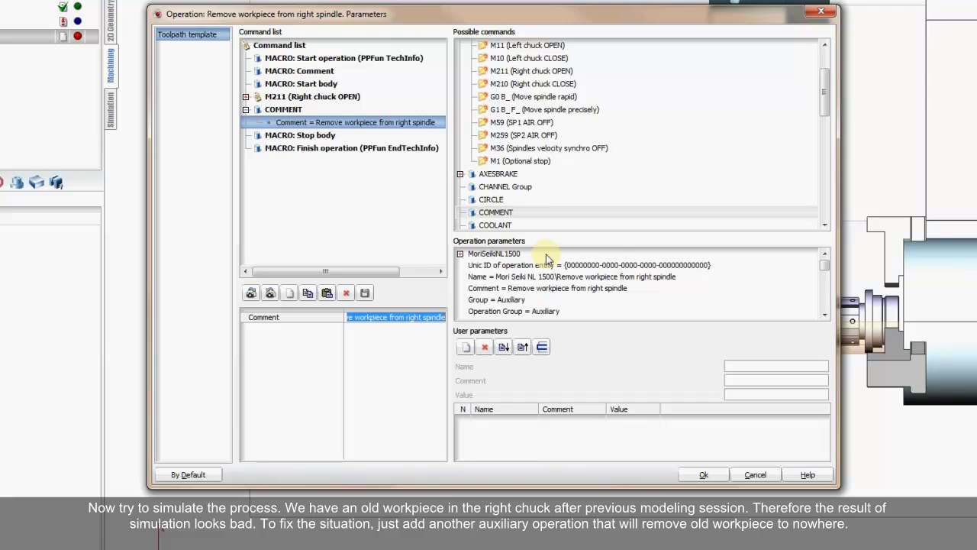
# - Insert the M1 (Optional stop) command group between the COMMENT command and the Stop body macro
pyautogui.click(507, 160)
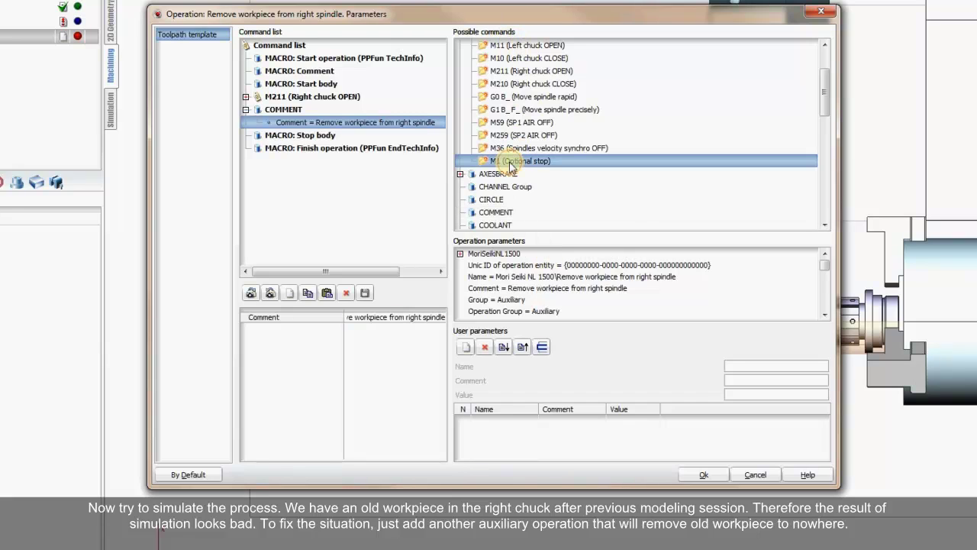
pyautogui.moveTo(513, 161); pyautogui.dragTo(332, 138)
pyautogui.click(287, 96)
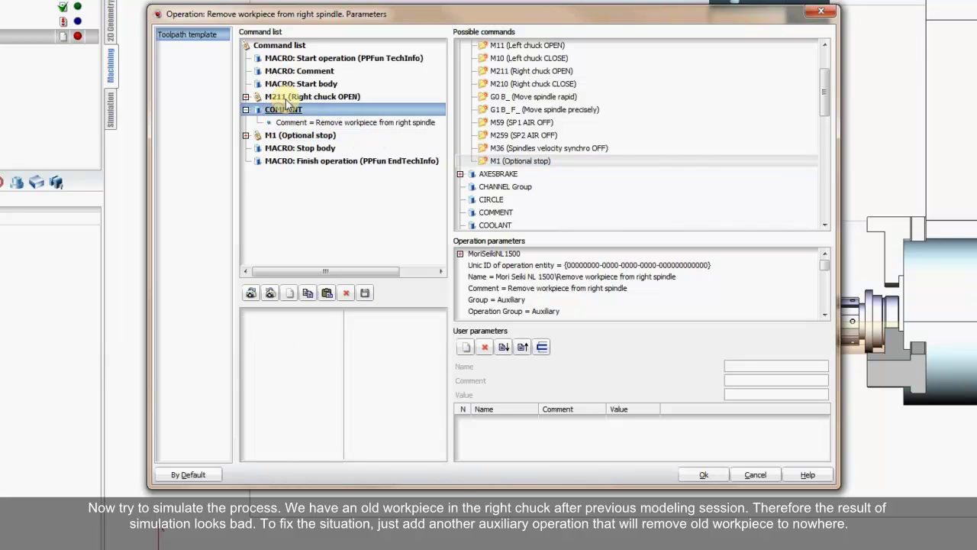
pyautogui.click(315, 137)
# - Insert a TAKEOVER command between the COMMENT command and M1 (Optional stop)
pyautogui.click(526, 147)
pyautogui.scroll(-3, 519, 150)
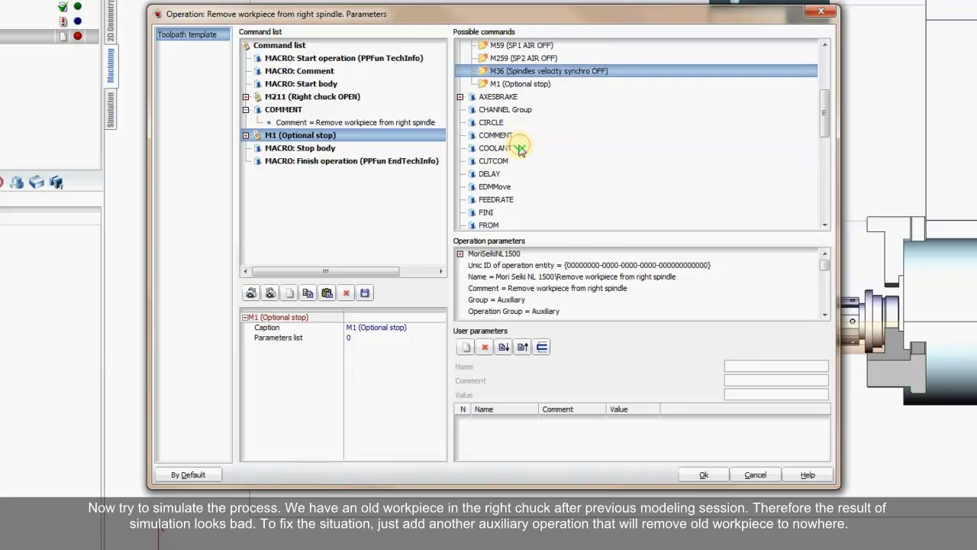
pyautogui.scroll(-10, 519, 150)
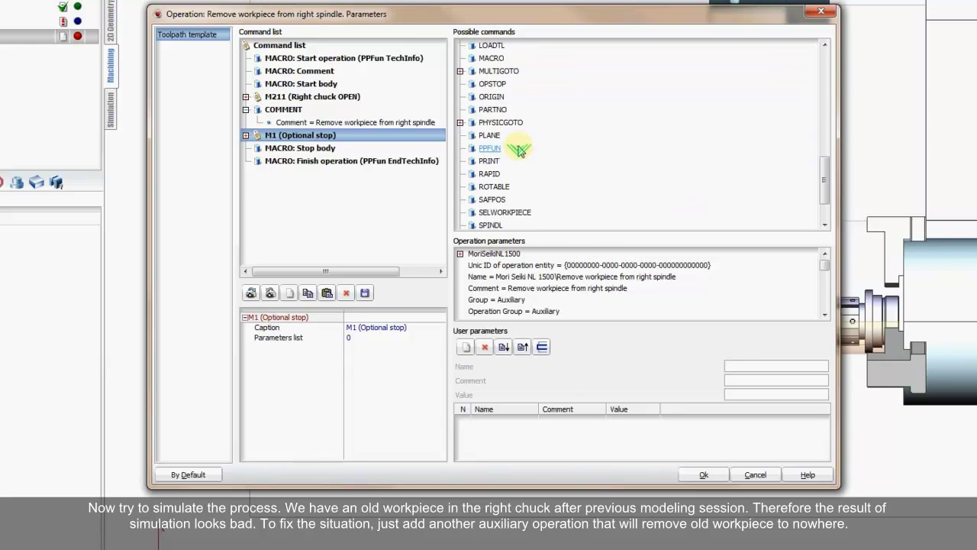
pyautogui.click(500, 199)
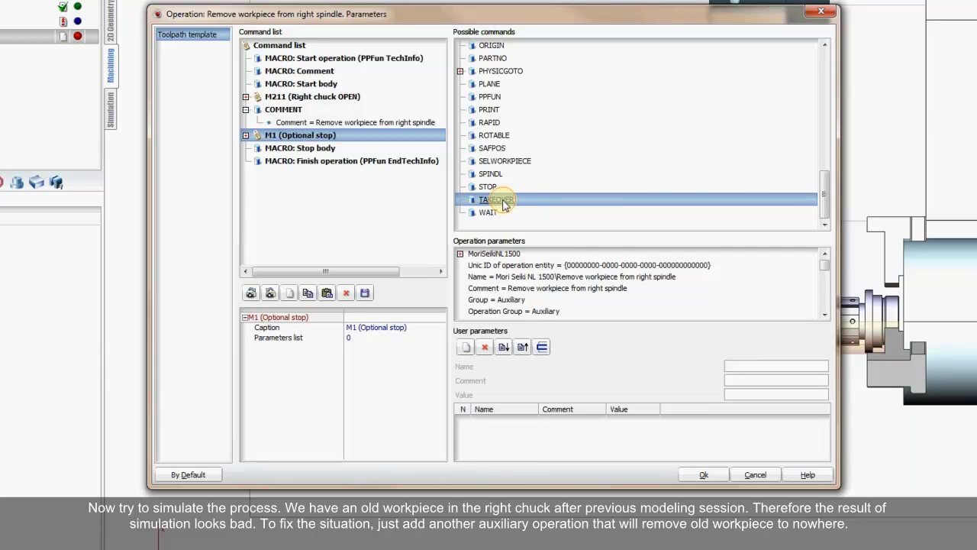
pyautogui.moveTo(503, 205)
pyautogui.mouseDown()
pyautogui.moveTo(443, 157)
pyautogui.moveTo(375, 135)
pyautogui.moveTo(276, 130)
pyautogui.moveTo(277, 116)
pyautogui.mouseUp()
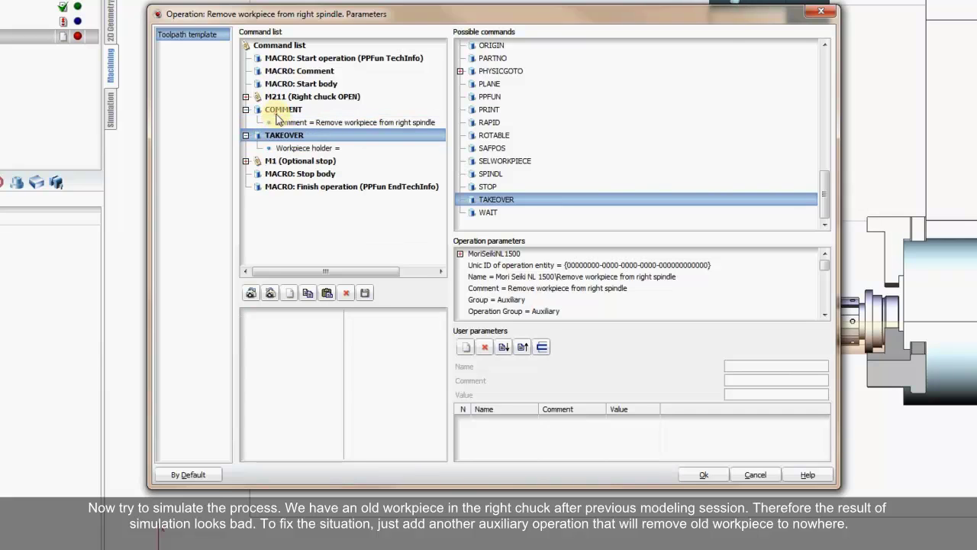
# - Set the TAKEOVER command's workpiece holder to Out and accept the operation parameters
pyautogui.click(309, 147)
pyautogui.click(388, 319)
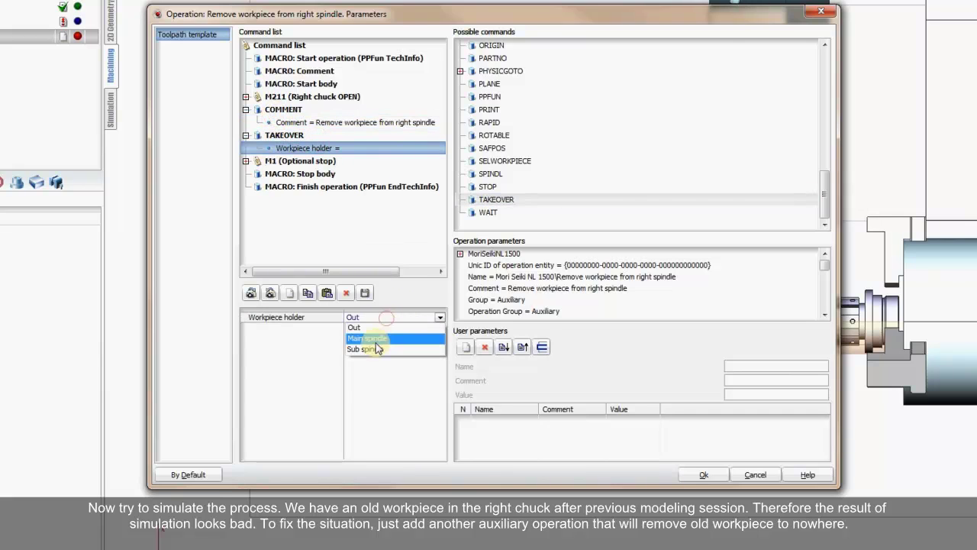
pyautogui.click(374, 346)
pyautogui.click(371, 319)
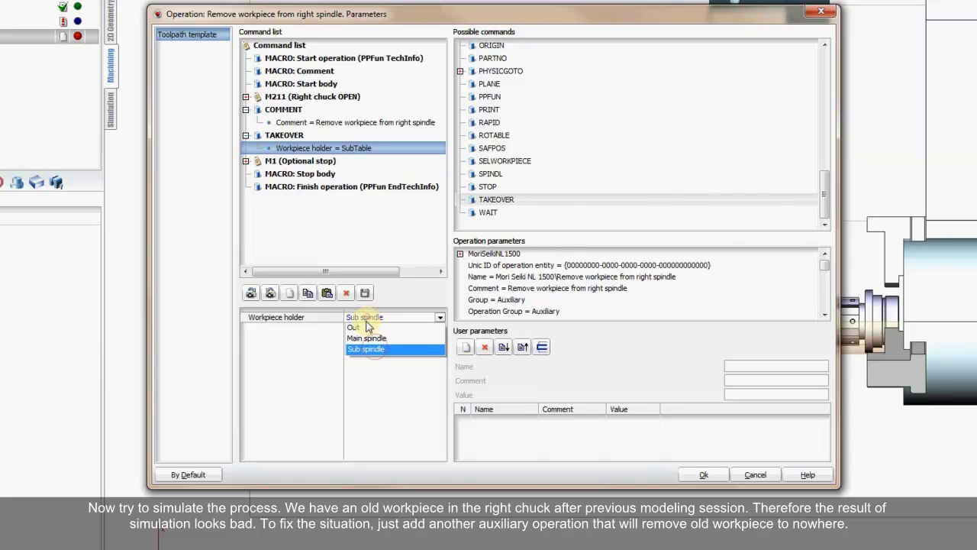
pyautogui.click(368, 332)
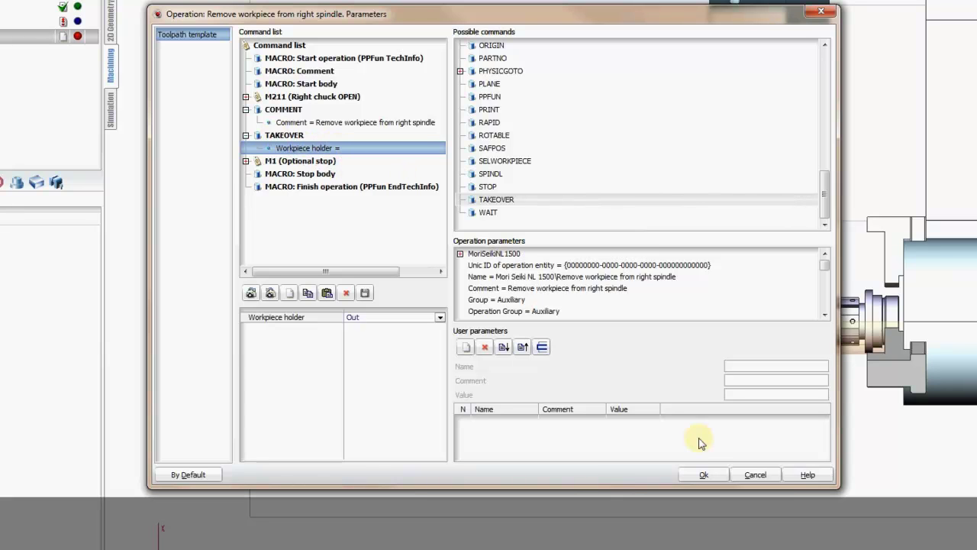
pyautogui.click(704, 474)
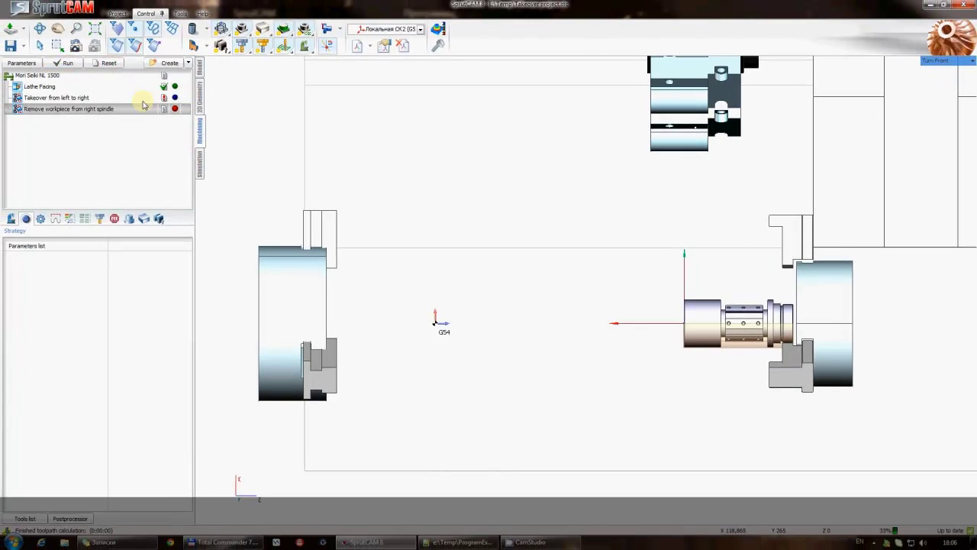
# - Reset and recalculate the whole Mori Seiki NL 1500 project, expand the takeover and removal operations' commands, and simulate the project
pyautogui.click(46, 75)
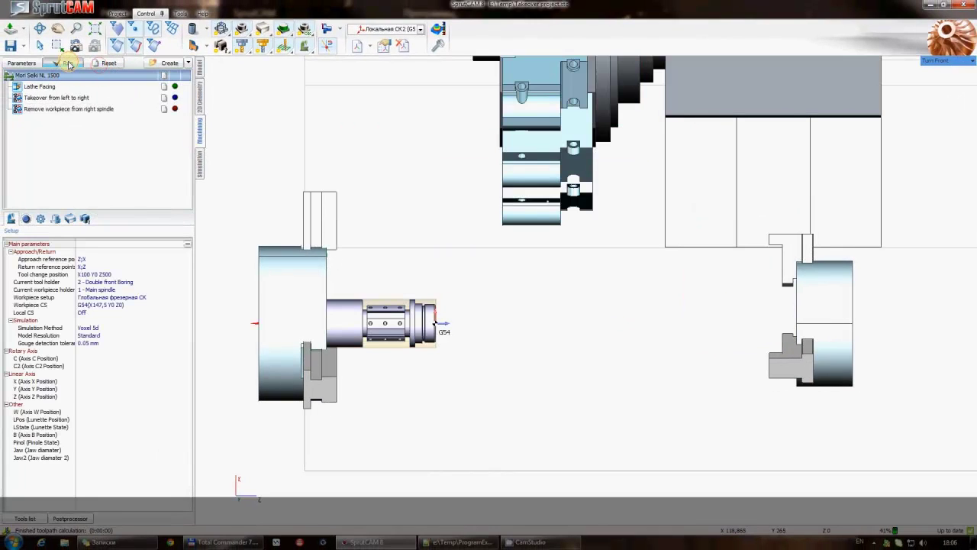
pyautogui.click(200, 159)
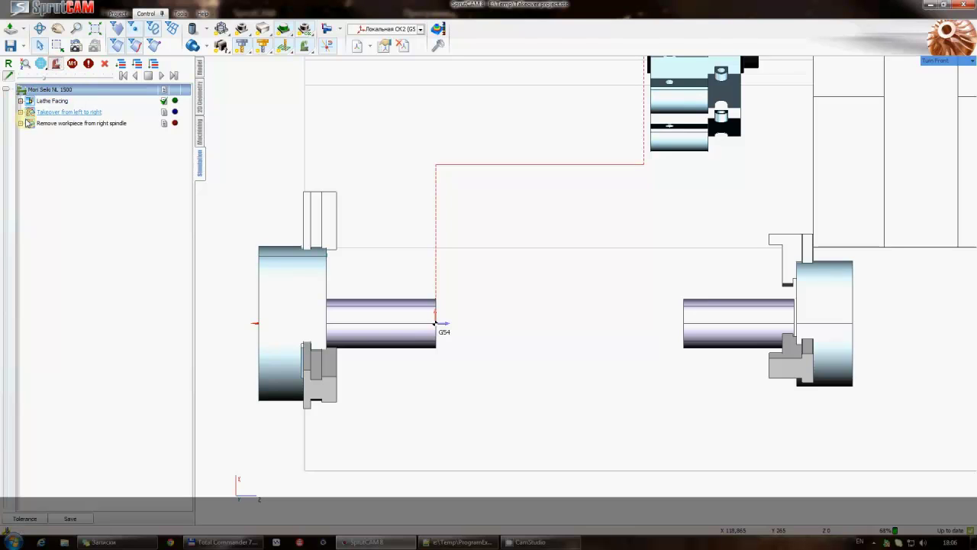
pyautogui.click(21, 112)
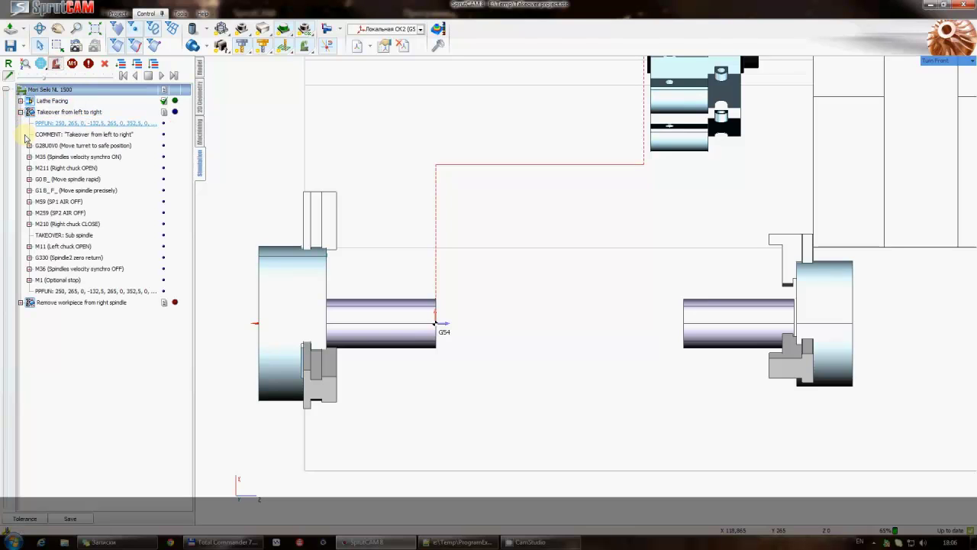
pyautogui.click(21, 303)
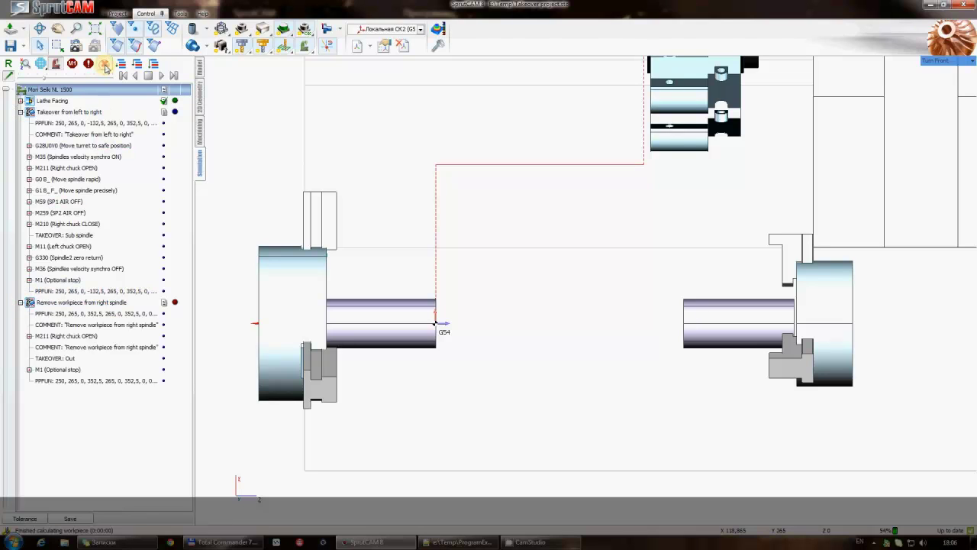
pyautogui.click(163, 75)
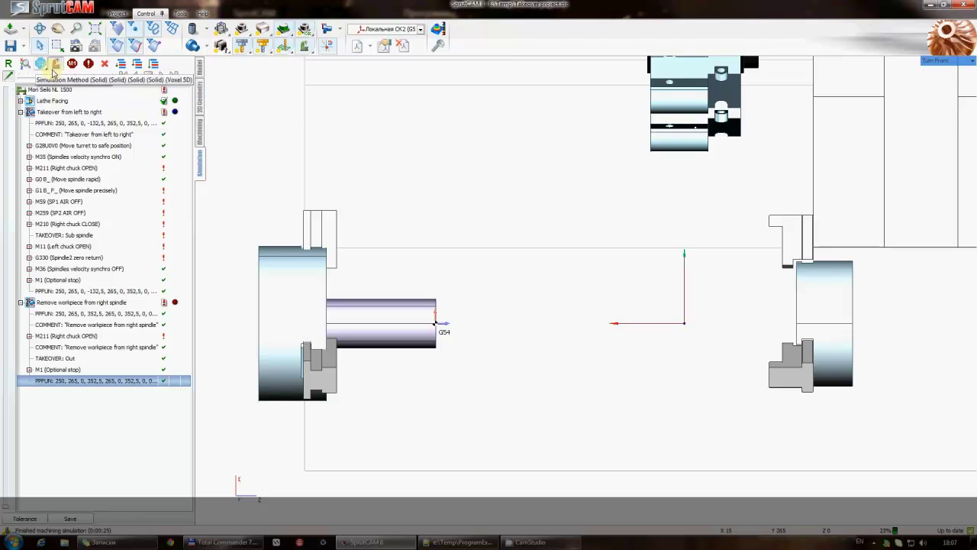
# - Reset the node status of the whole Mori Seiki NL 1500 project and simulate it again from the beginning
pyautogui.click(73, 90)
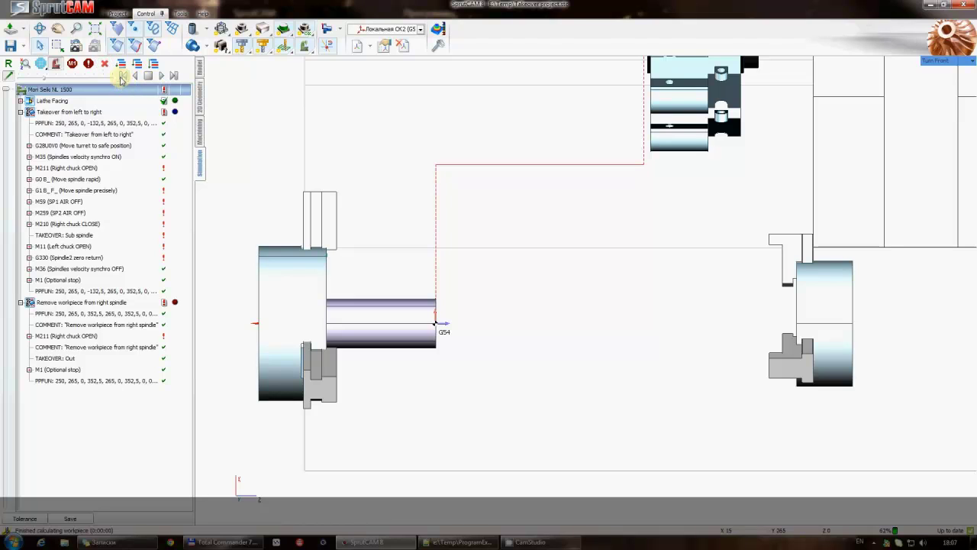
pyautogui.rightClick(66, 89)
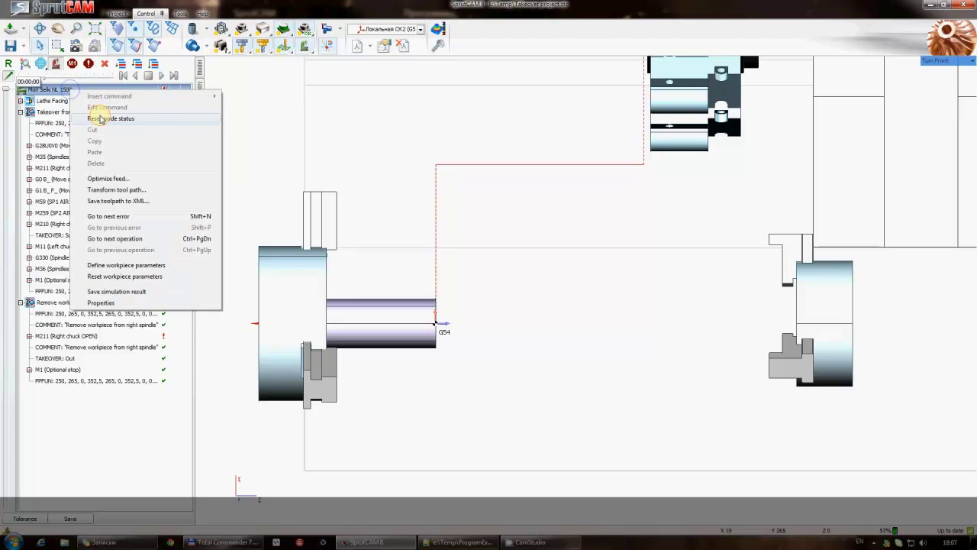
pyautogui.click(70, 112)
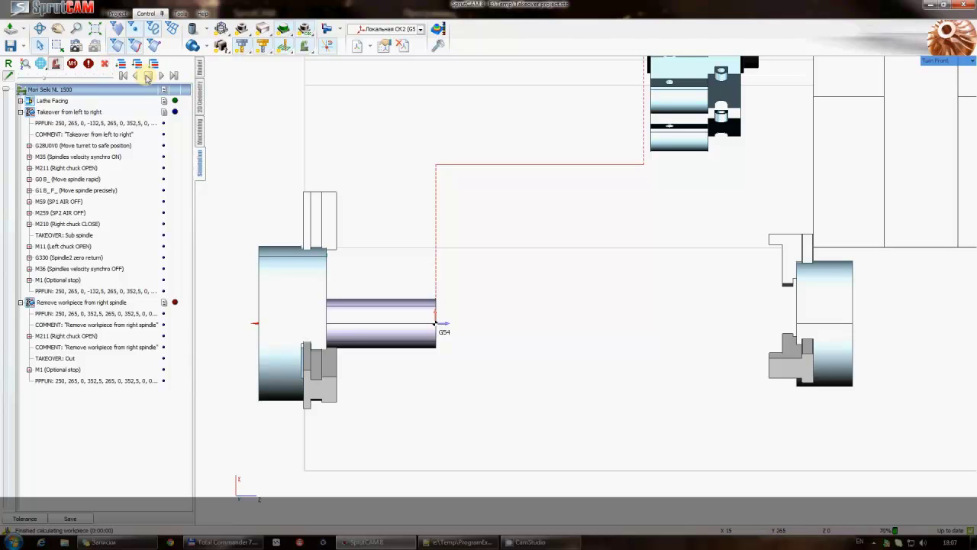
pyautogui.click(160, 77)
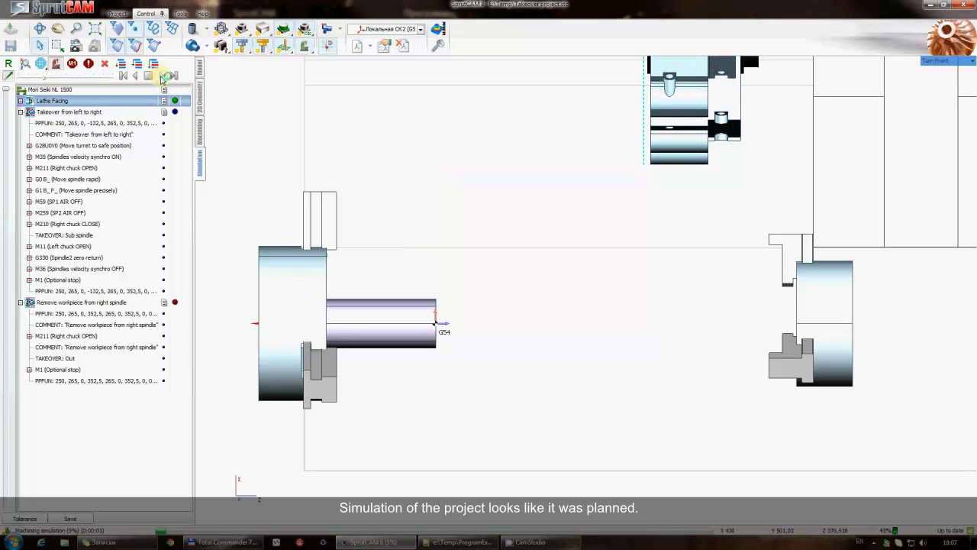
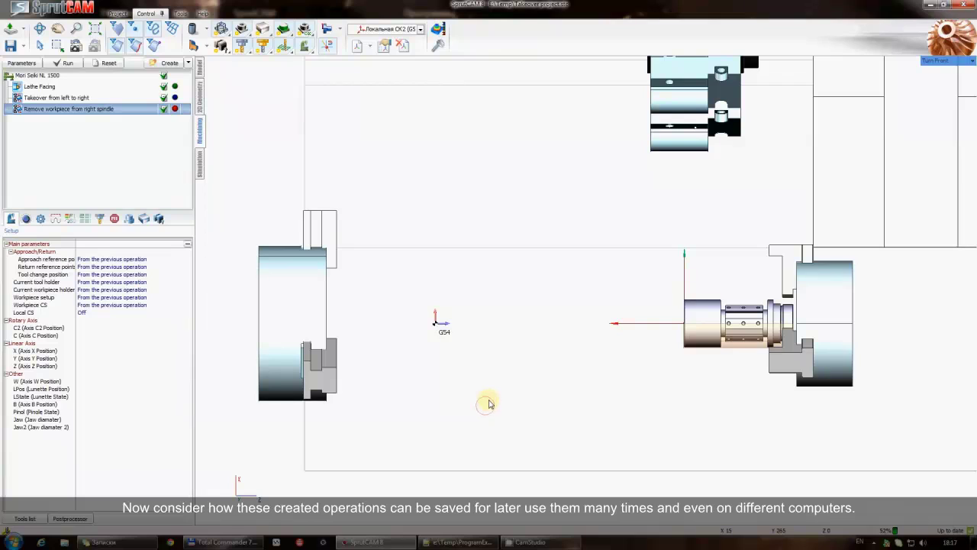
# - Open the settings for saving the "Takeover from left to right" operation as default parameters
pyautogui.click(74, 99)
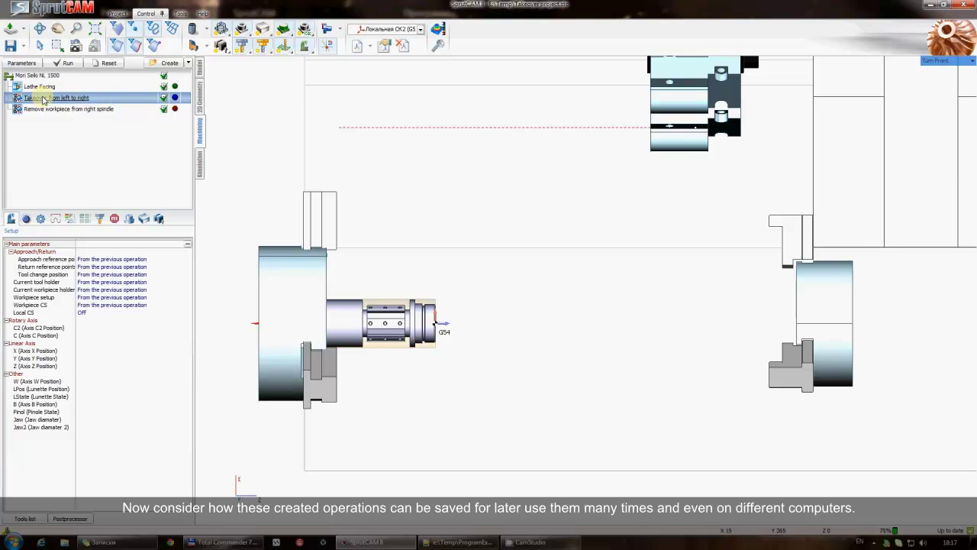
pyautogui.rightClick(43, 100)
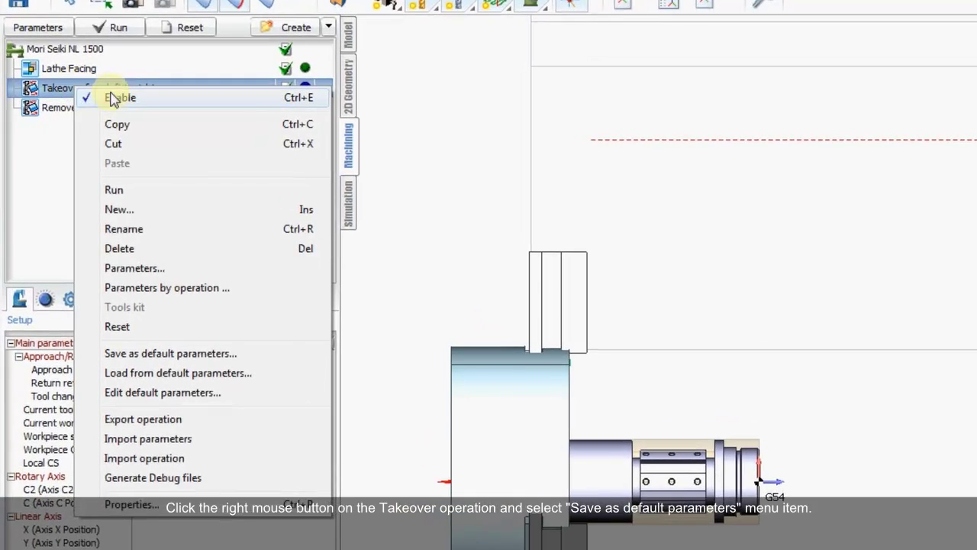
pyautogui.click(152, 355)
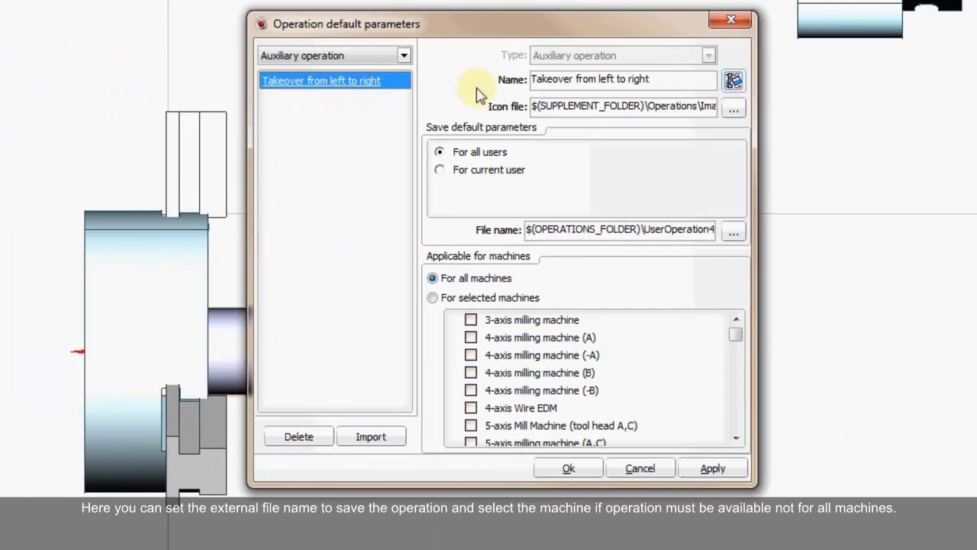
# - Make the saved takeover operation applicable only to selected machines and choose Mori Seiki NL 1500
pyautogui.tripleClick(680, 83)
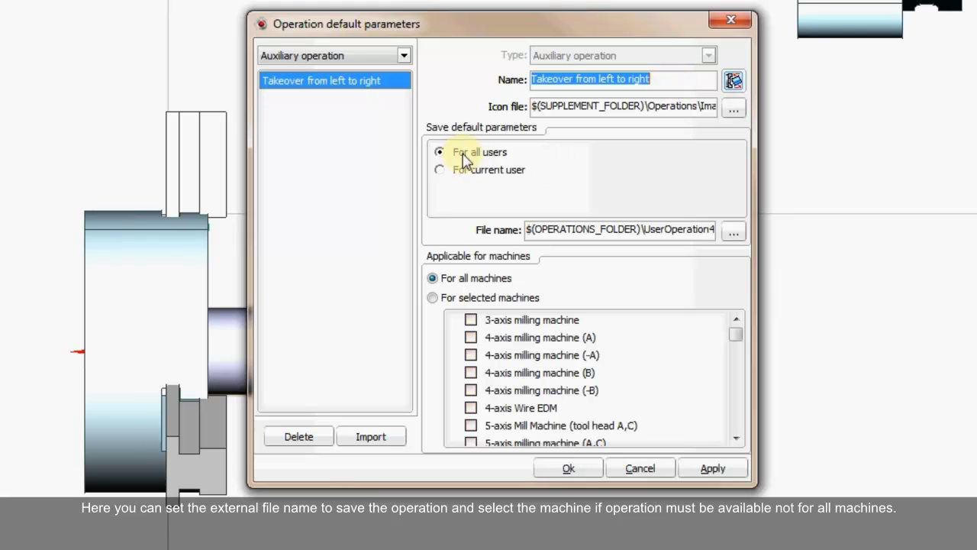
pyautogui.click(494, 298)
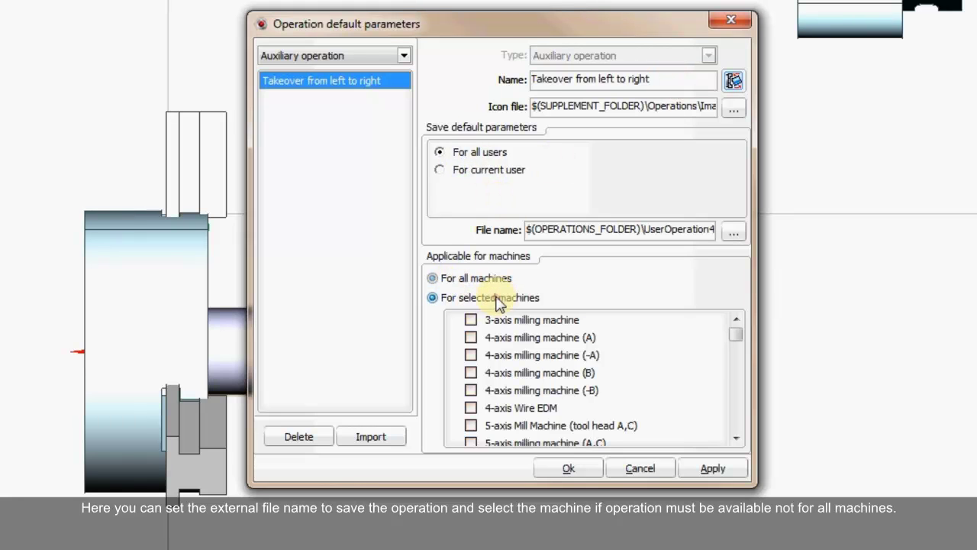
pyautogui.click(737, 437)
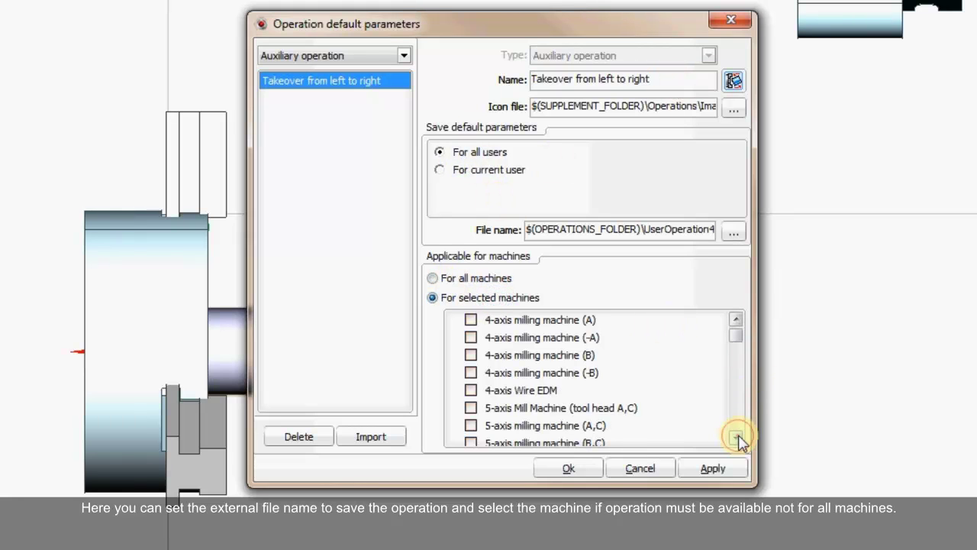
pyautogui.click(737, 438)
pyautogui.moveTo(738, 439); pyautogui.dragTo(738, 438)
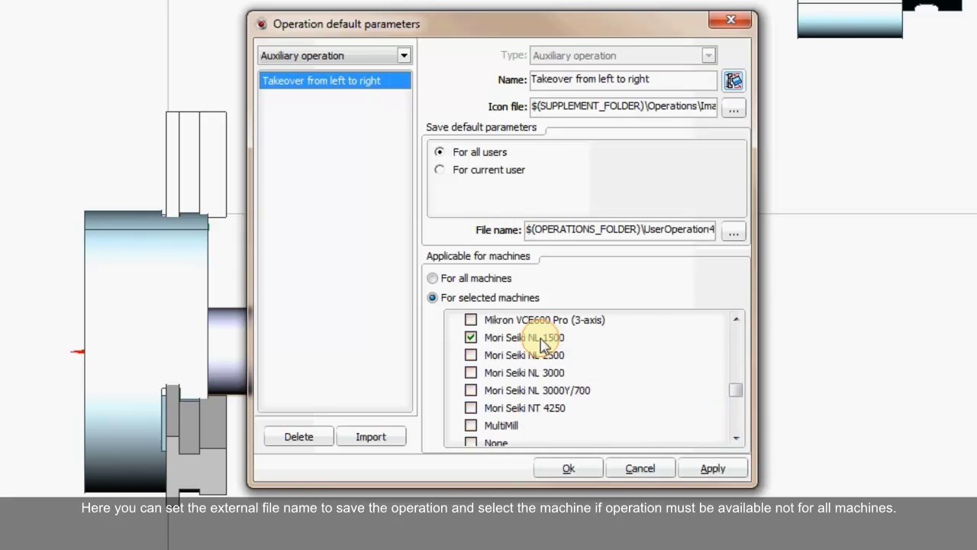
pyautogui.click(520, 338)
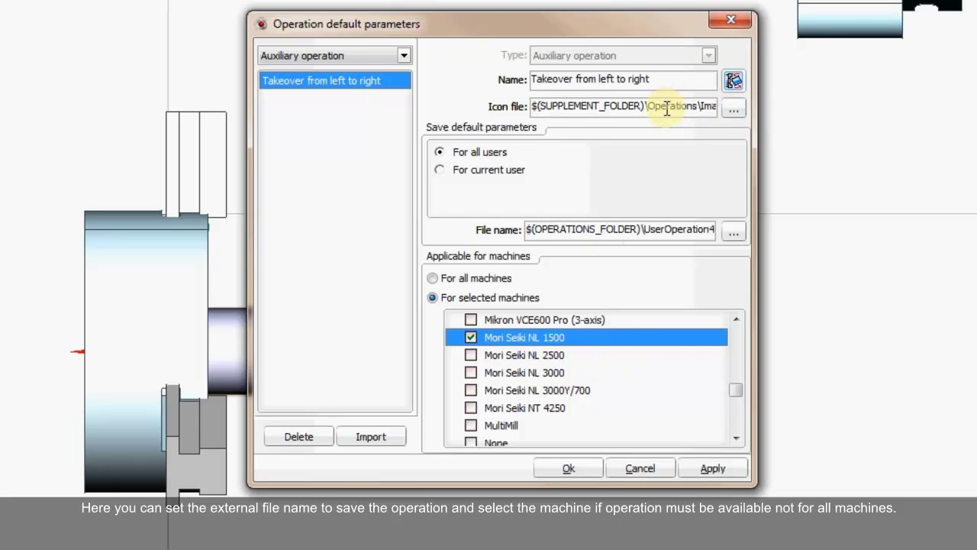
# - Browse to E:\Temp as the folder for the external file of the "Takeover from left to right" default parameters
pyautogui.doubleClick(611, 229)
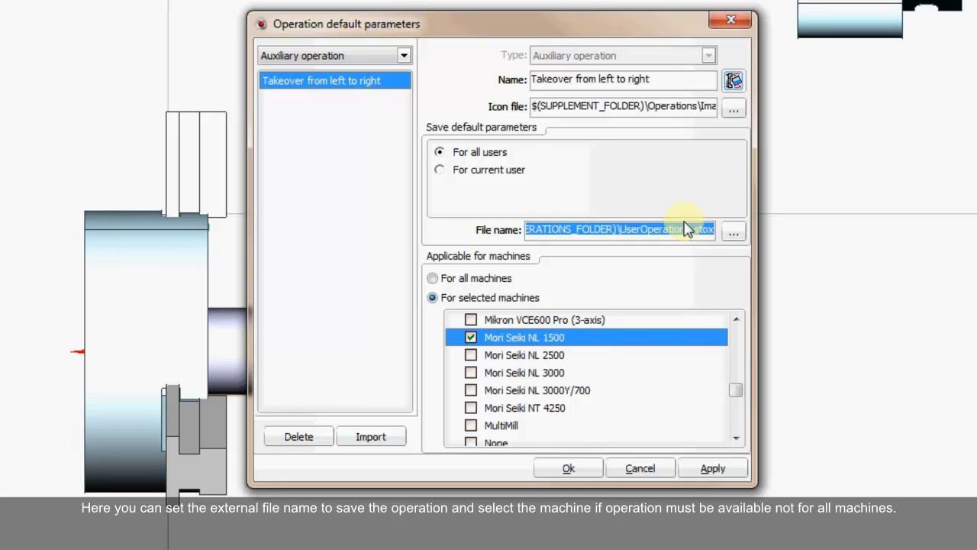
pyautogui.click(733, 235)
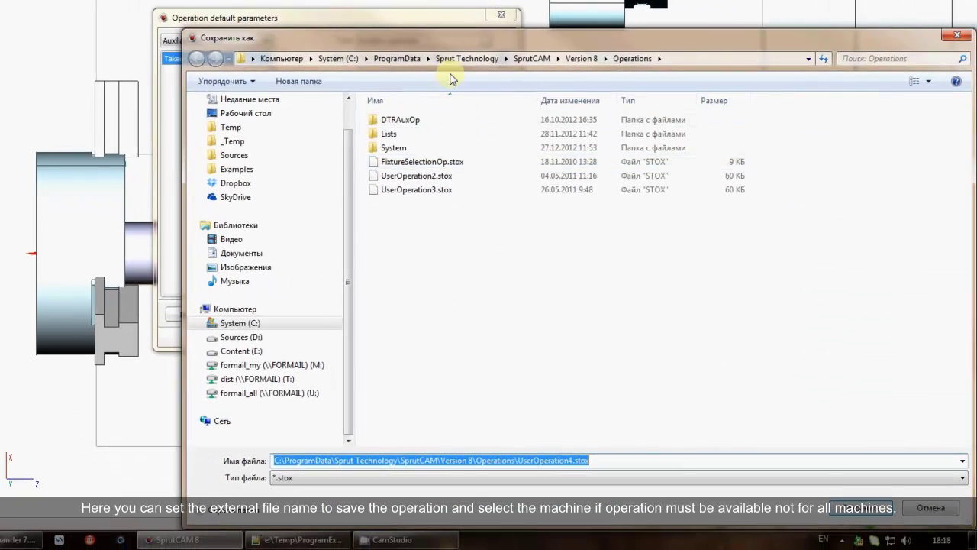
pyautogui.click(245, 351)
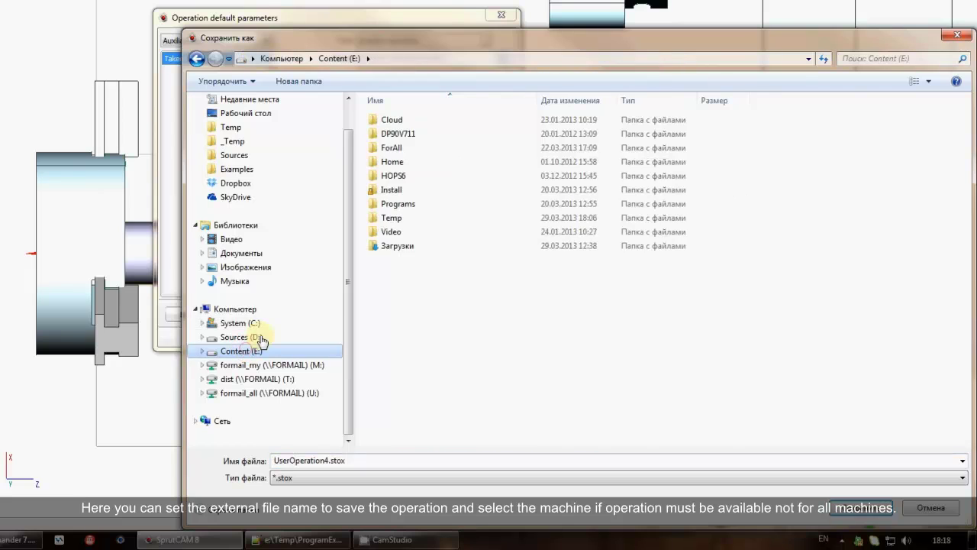
pyautogui.doubleClick(400, 219)
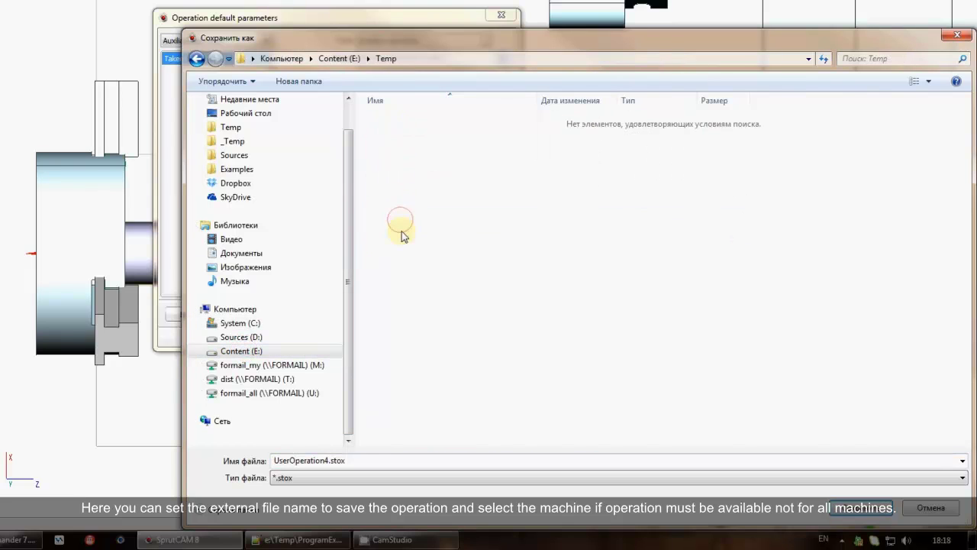
# - Name the external file TakeoverLeftToRight.stox and save the takeover operation's default parameters
pyautogui.click(365, 457)
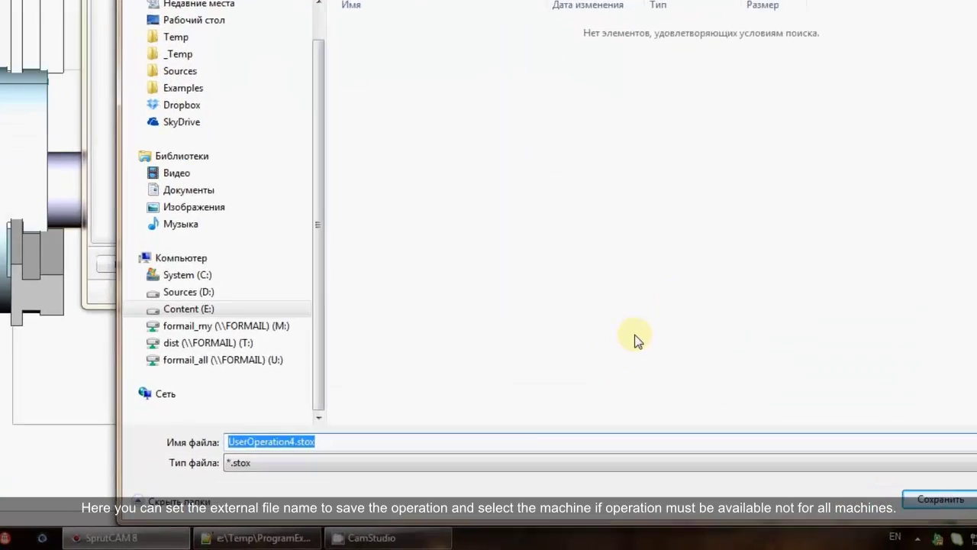
pyautogui.press('Home')
pyautogui.hotkey('shift', 'Right')
pyautogui.hotkey('shift', 'Right')
pyautogui.hotkey('shift', 'Right')
pyautogui.hotkey('shift', 'Right')
pyautogui.hotkey('shift', 'Right')
pyautogui.hotkey('shift', 'Right')
pyautogui.hotkey('shift', 'Right')
pyautogui.hotkey('shift', 'Right')
pyautogui.hotkey('shift', 'Right')
pyautogui.hotkey('shift', 'Right')
pyautogui.hotkey('shift', 'Right')
pyautogui.hotkey('shift', 'Right')
pyautogui.hotkey('shift', 'Right')
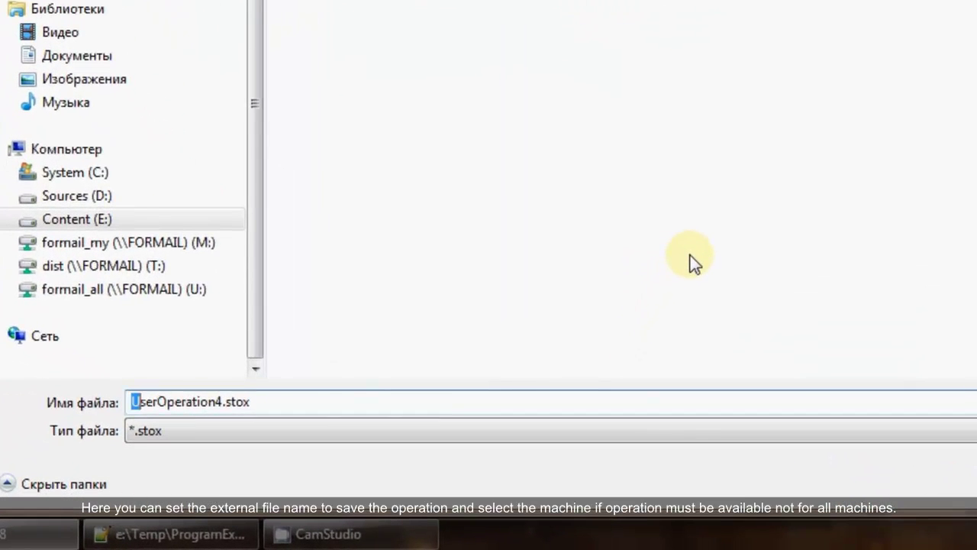
pyautogui.write('TakeoverLeftToRight')
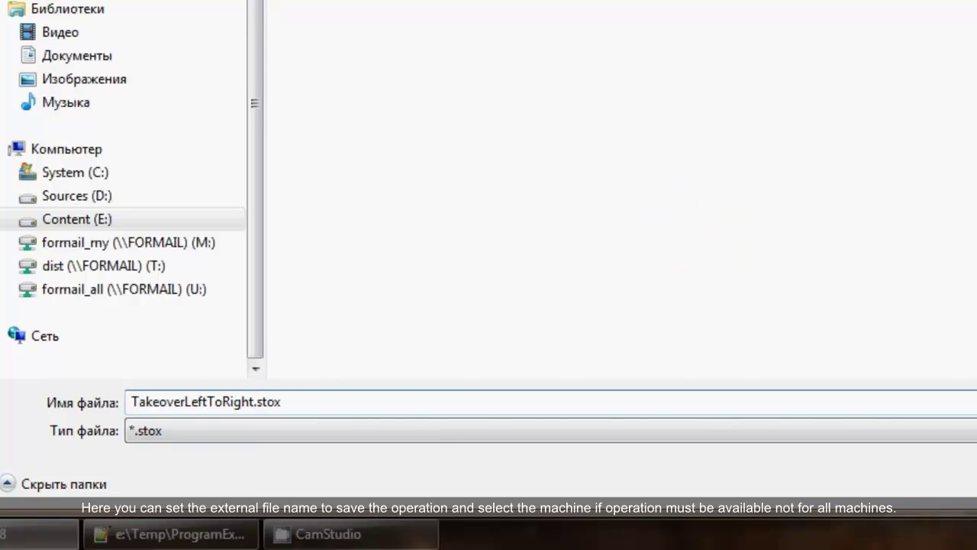
pyautogui.press('Return')
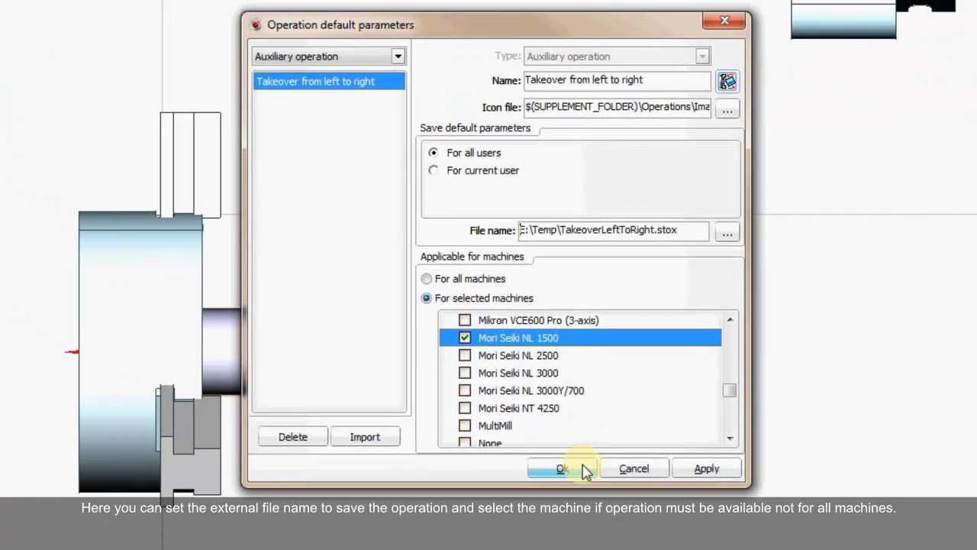
pyautogui.click(585, 469)
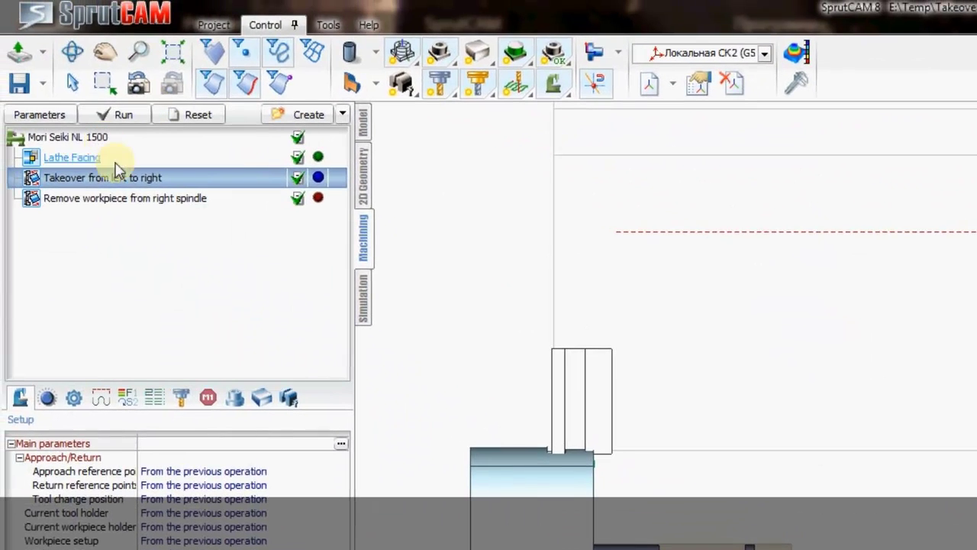
# - Add an auxiliary operation based on the saved "Takeover from left to right" defaults after the workpiece removal operation
pyautogui.click(134, 198)
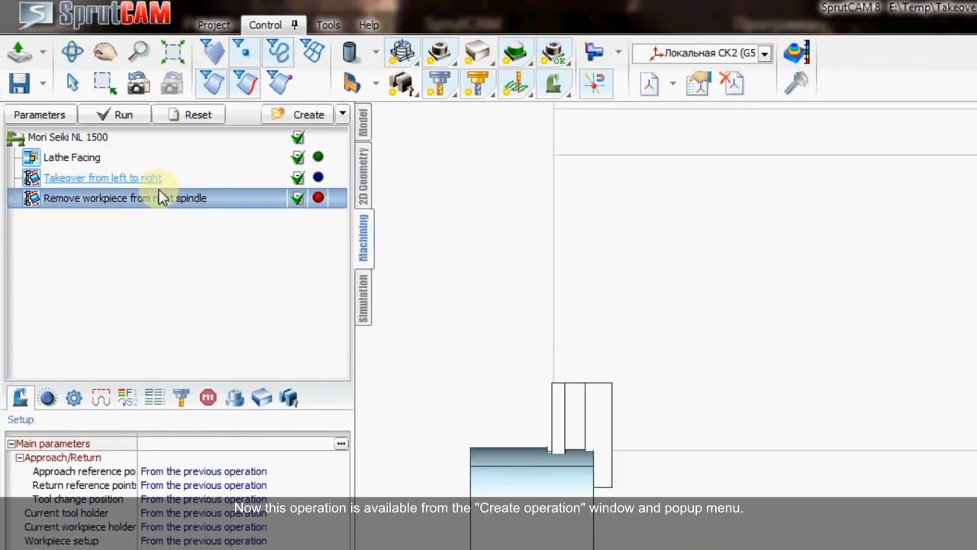
pyautogui.click(342, 114)
pyautogui.moveTo(429, 234)
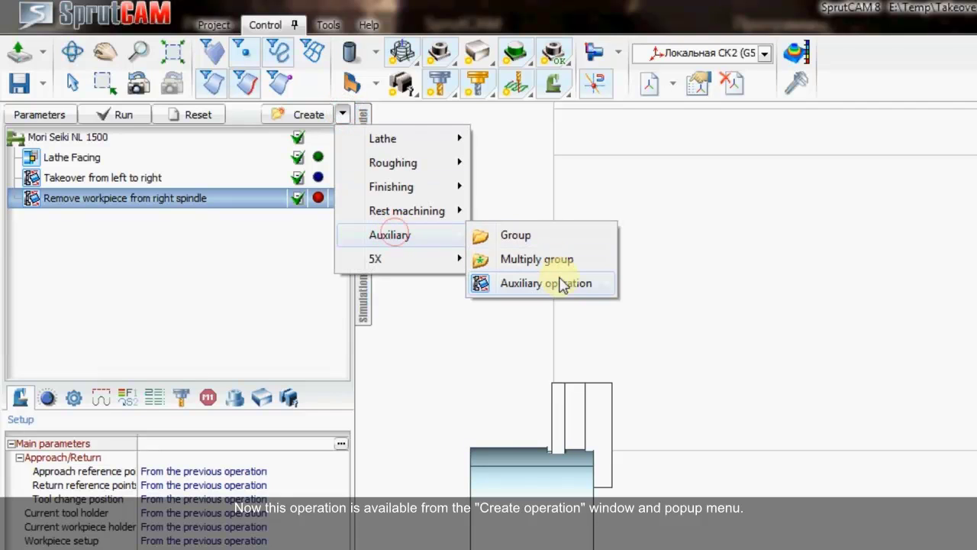
pyautogui.moveTo(562, 286)
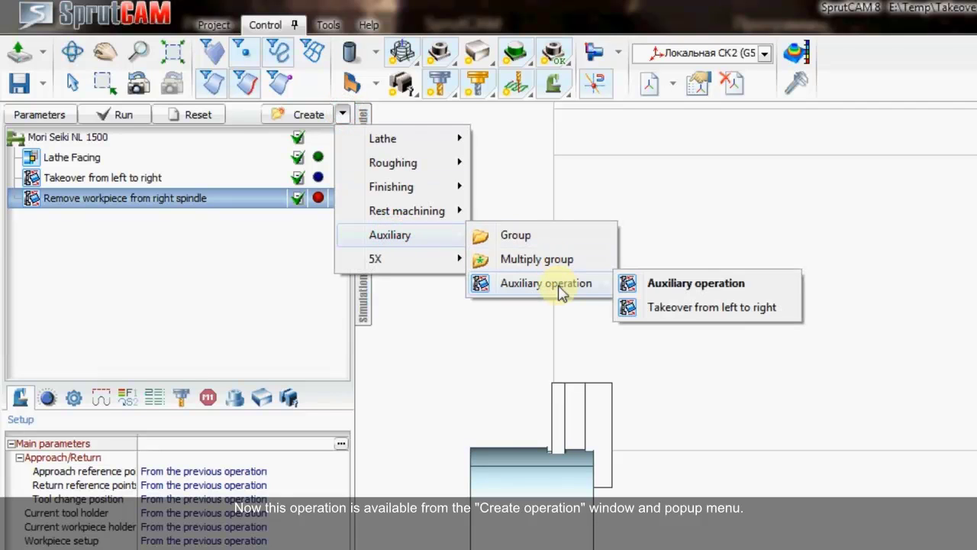
pyautogui.click(678, 309)
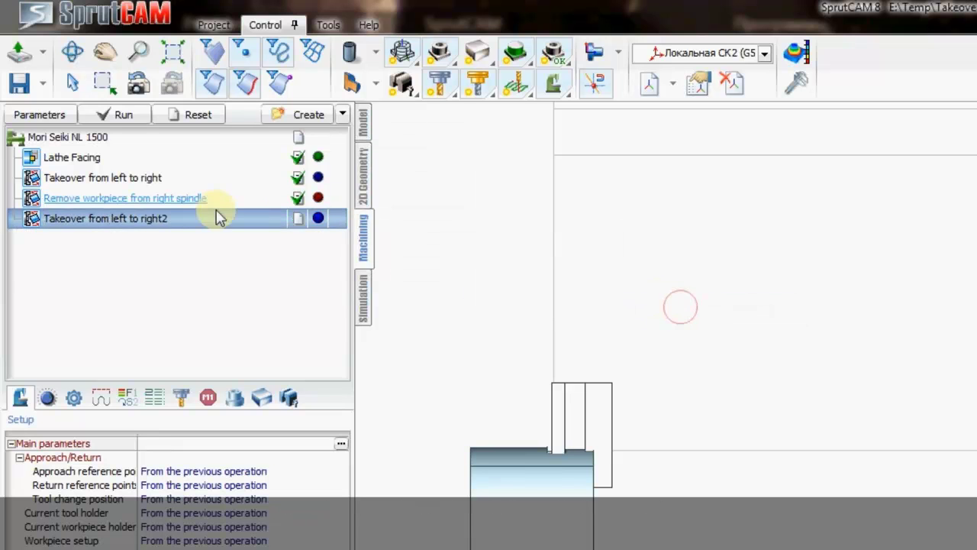
# - Check the command list of the second takeover operation, including the M35 spindle synchronization parameters, and delete that operation
pyautogui.click(38, 114)
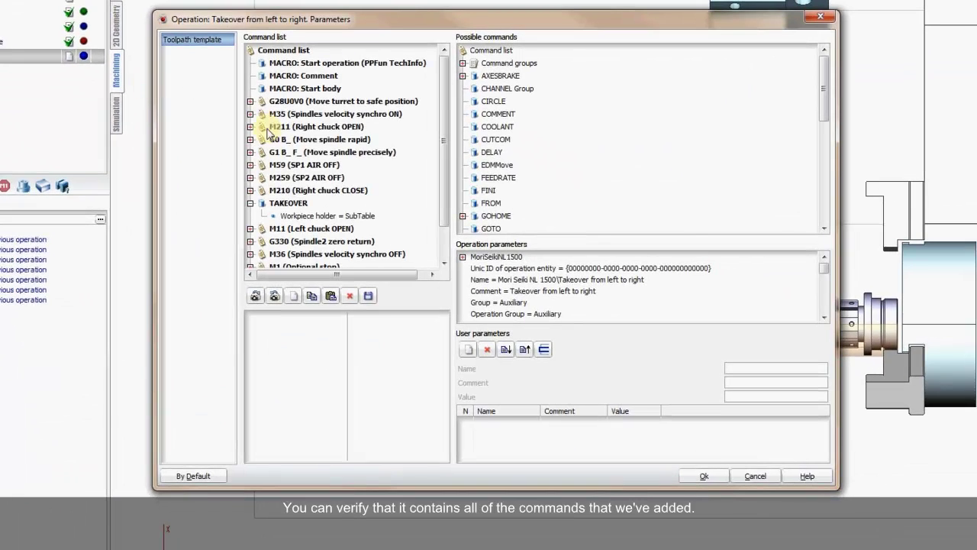
pyautogui.click(295, 113)
pyautogui.scroll(-3, 319, 220)
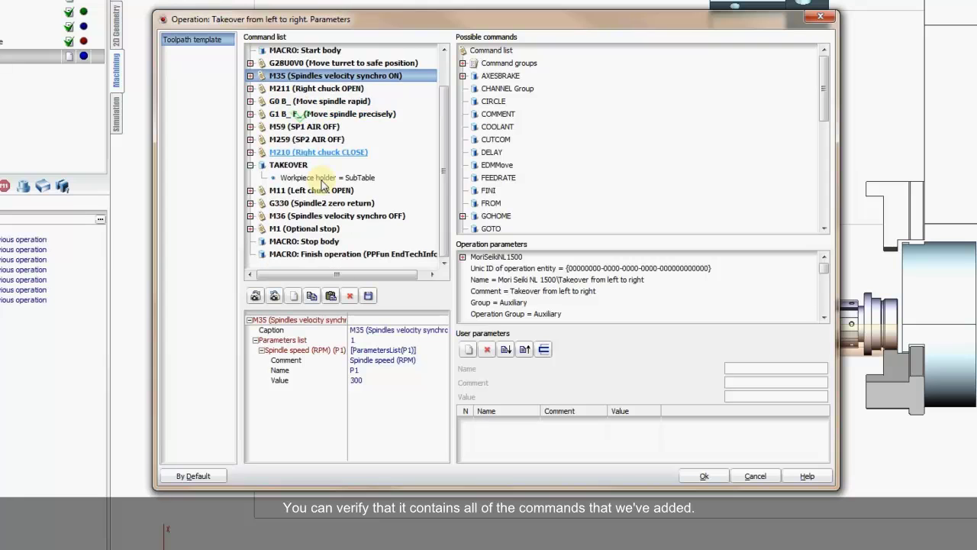
pyautogui.scroll(3, 319, 220)
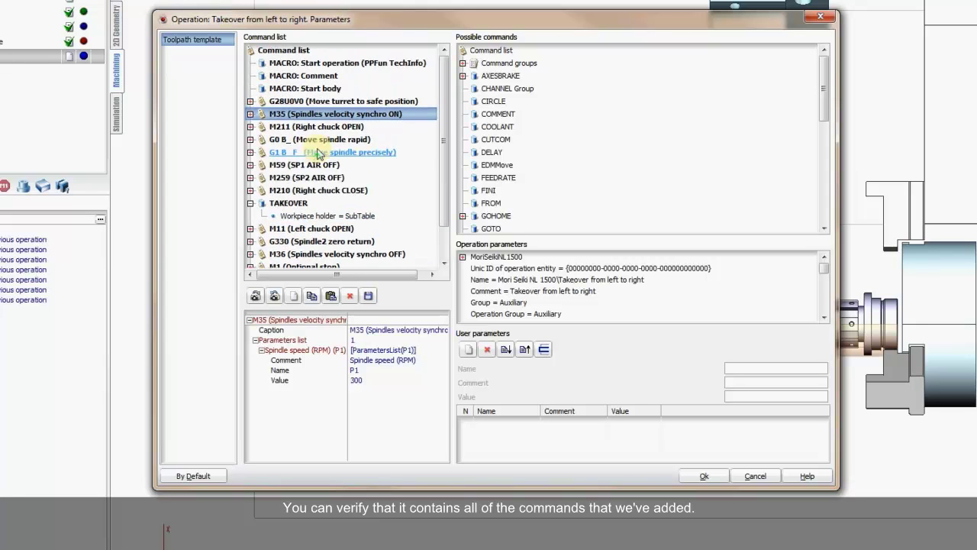
pyautogui.click(760, 472)
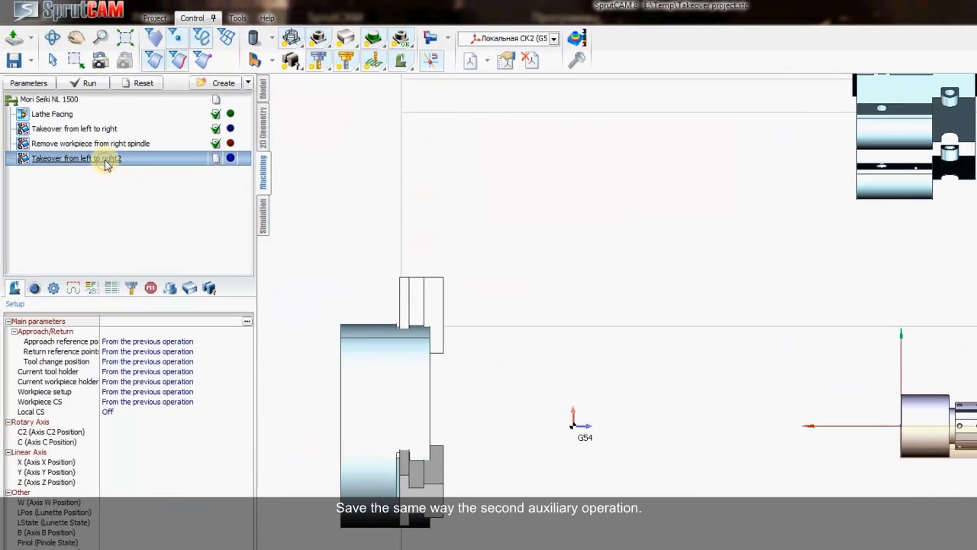
pyautogui.press('Delete')
pyautogui.press('Return')
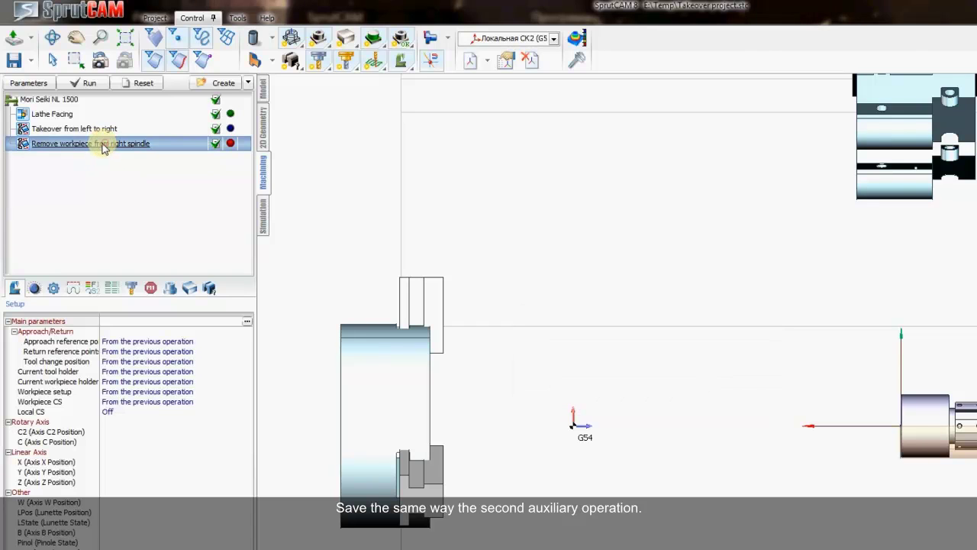
# - Start saving "Remove workpiece from right spindle" as default parameters, applicable only to the Mori Seiki NL 1500 machine
pyautogui.rightClick(101, 146)
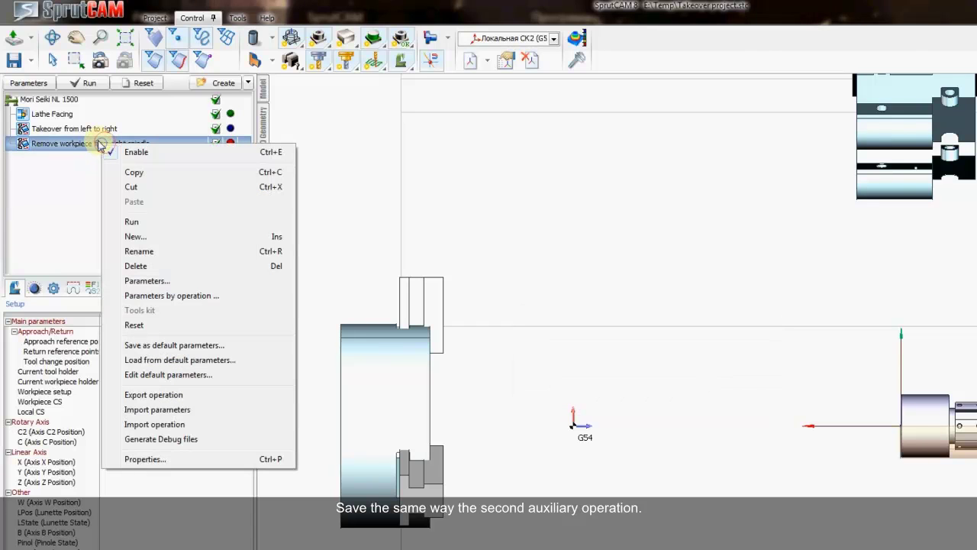
pyautogui.click(156, 350)
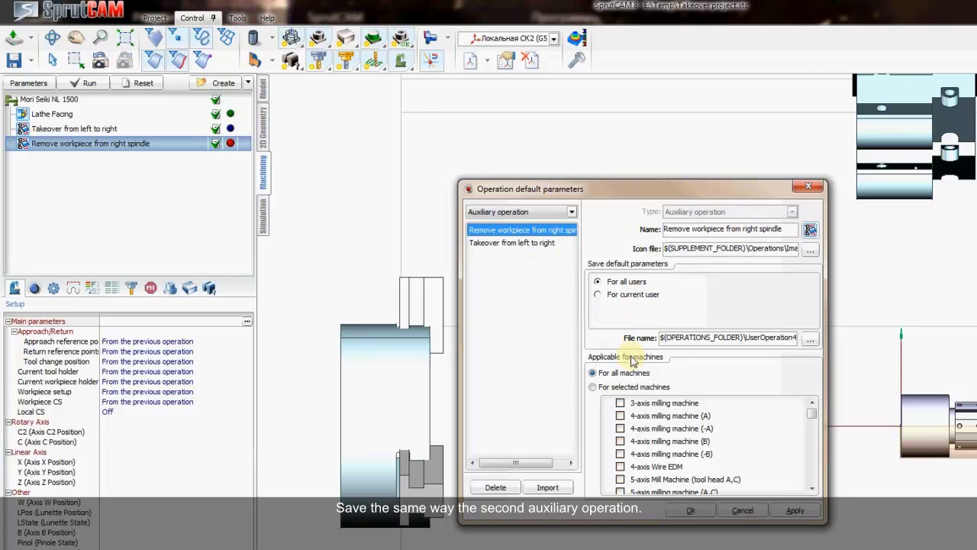
pyautogui.click(649, 387)
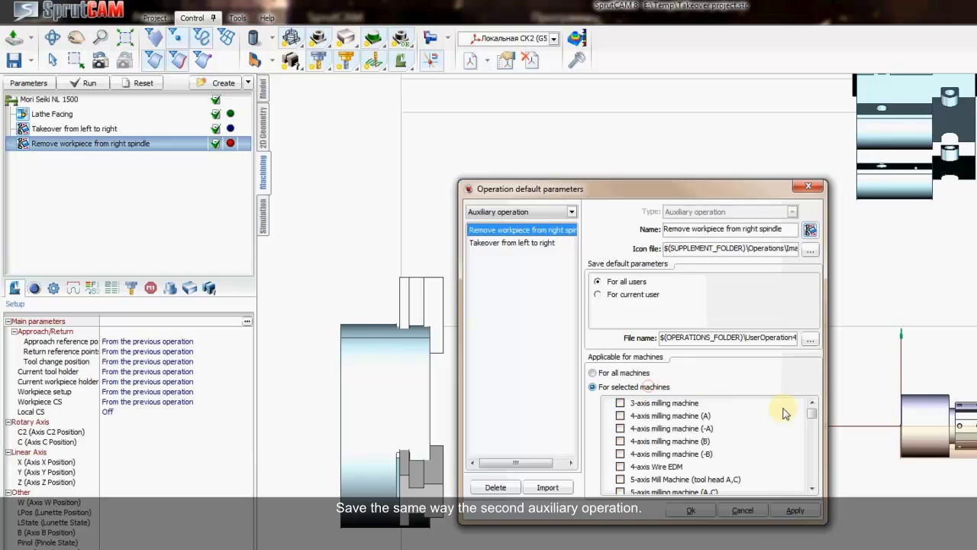
pyautogui.click(812, 451)
pyautogui.click(814, 463)
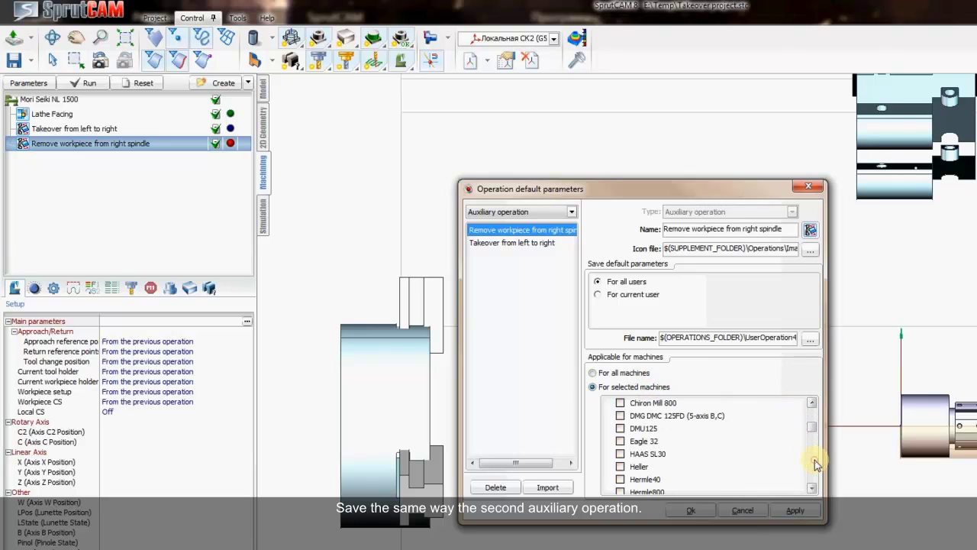
pyautogui.click(814, 466)
pyautogui.click(816, 468)
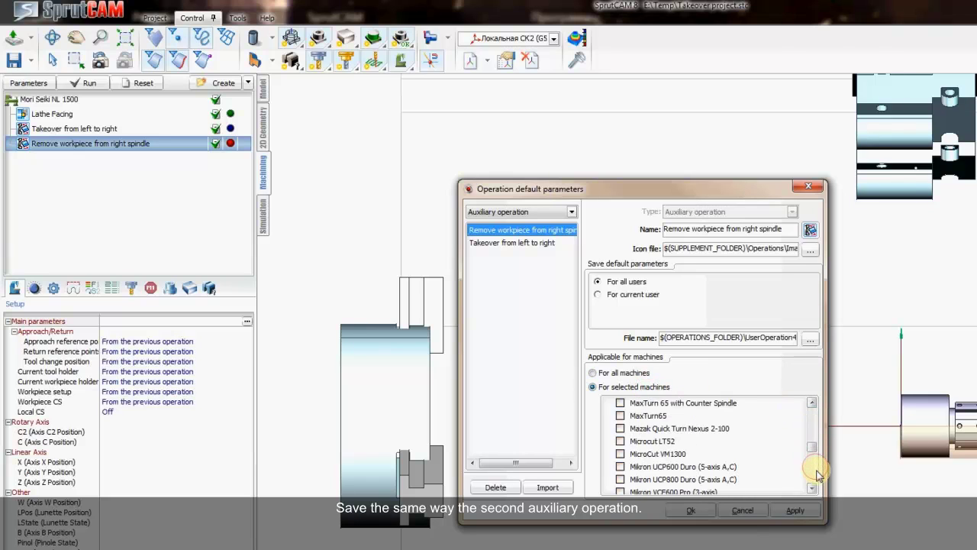
pyautogui.click(816, 474)
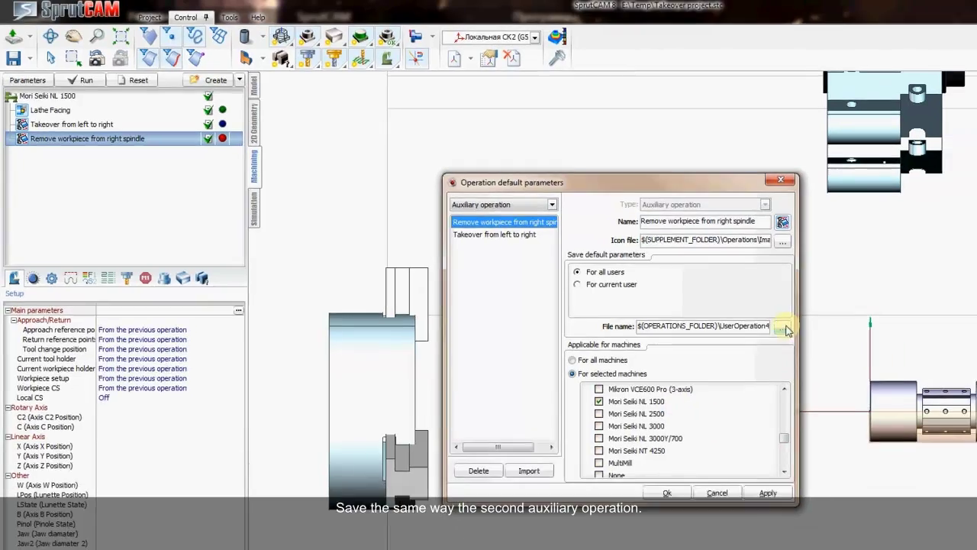
# - Set the removal operation's external file to RemoveWorkpieceFromRightSpindle.stox in E:\Temp and save its default parameters
pyautogui.click(810, 337)
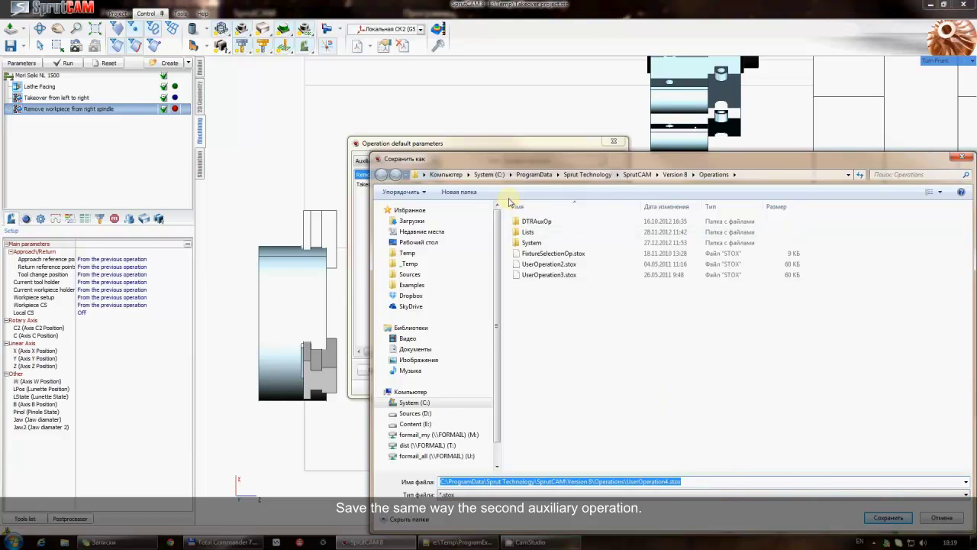
pyautogui.click(410, 424)
pyautogui.doubleClick(531, 294)
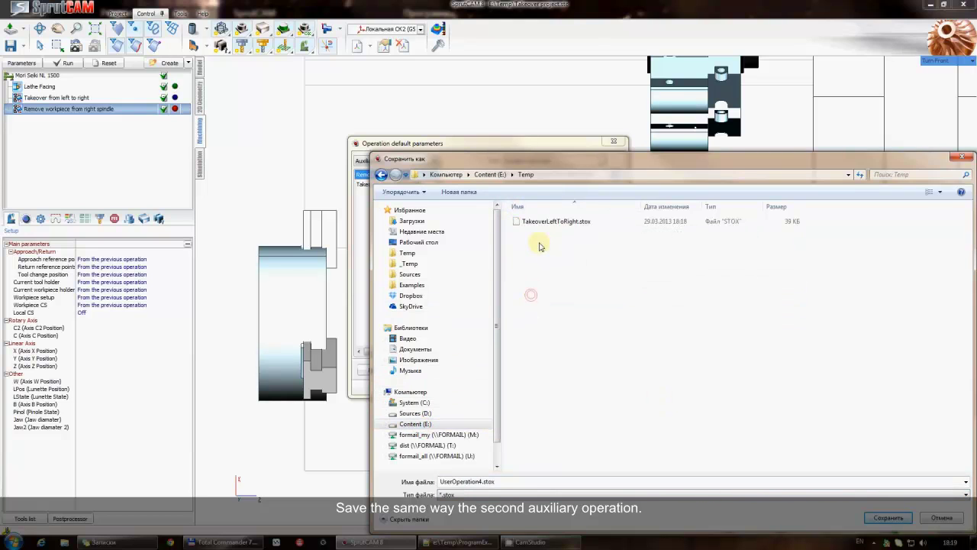
pyautogui.doubleClick(487, 480)
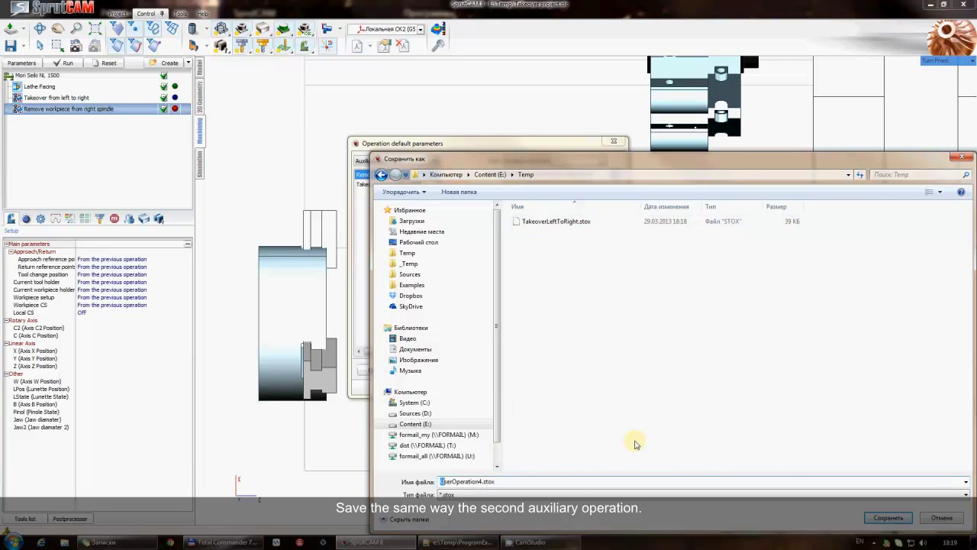
pyautogui.write('RemoveWorkpieceFromRightSpindle')
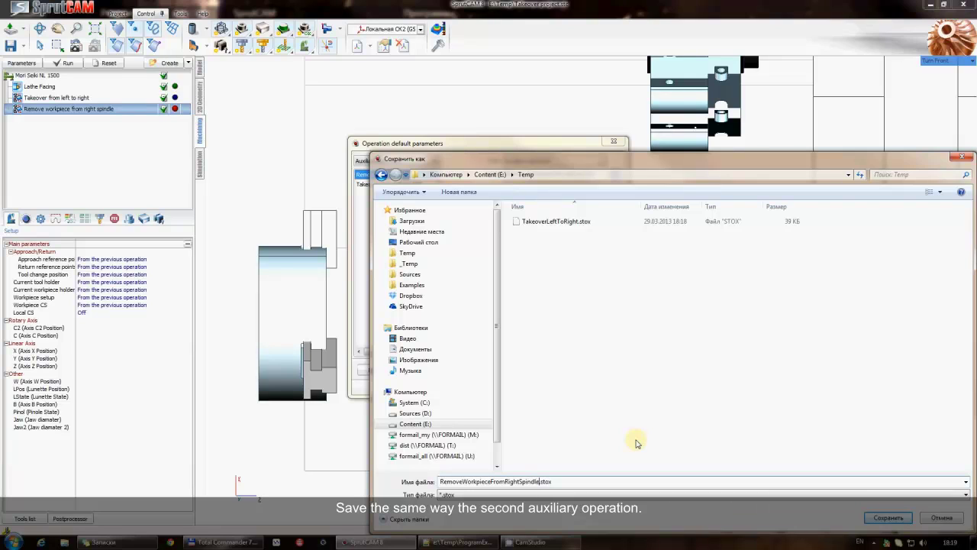
pyautogui.click(887, 518)
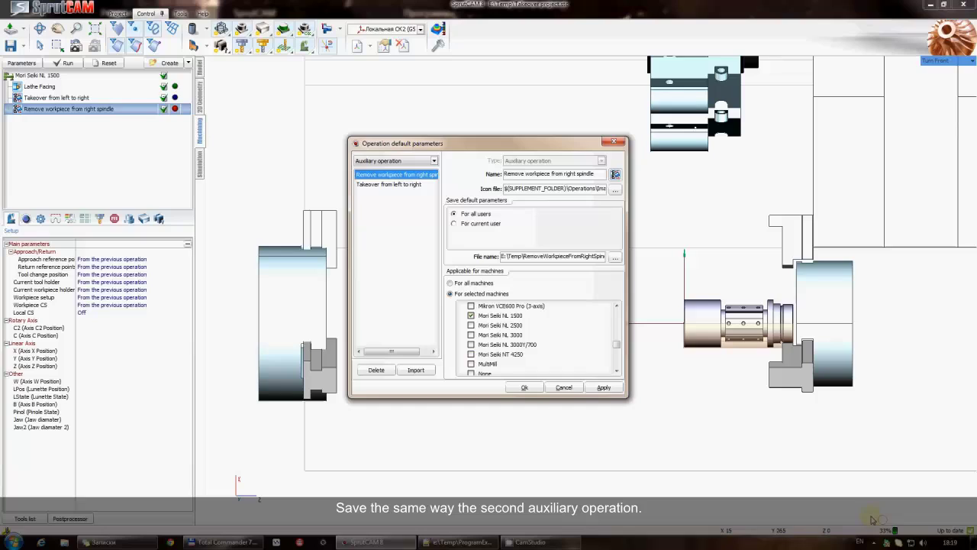
pyautogui.click(532, 388)
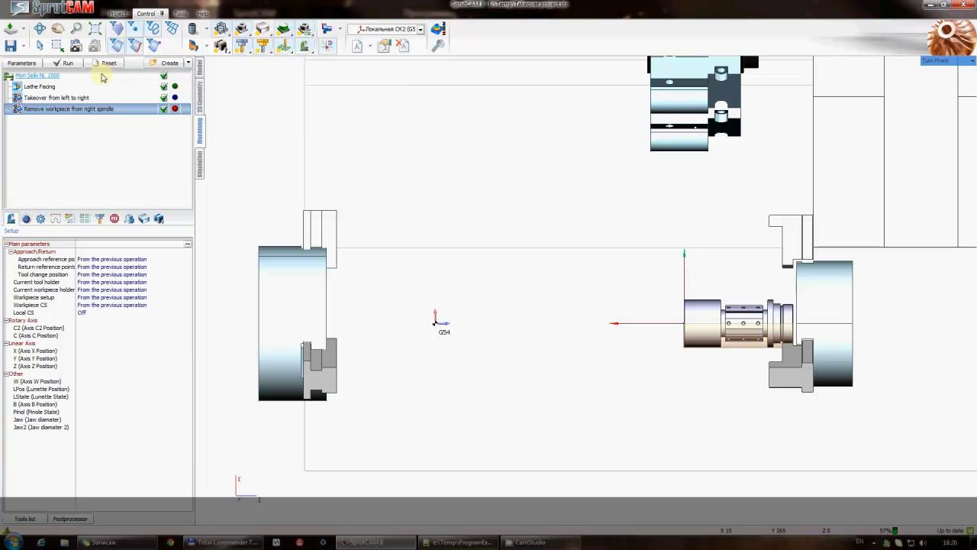
# - Select the Mori Seiki NL 1500 project node, then switch to Windows Explorer and examine the saved files in E:\Temp
pyautogui.click(58, 76)
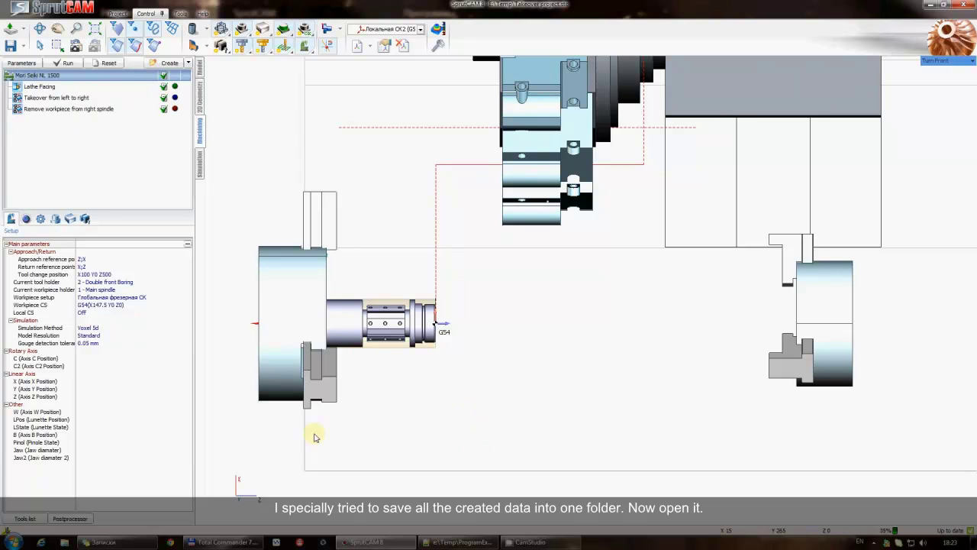
pyautogui.click(65, 542)
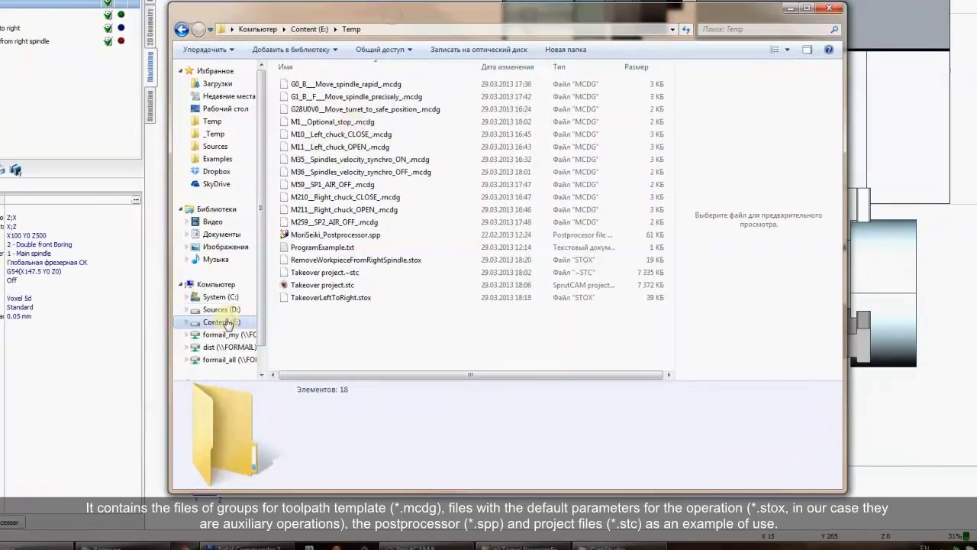
pyautogui.click(227, 322)
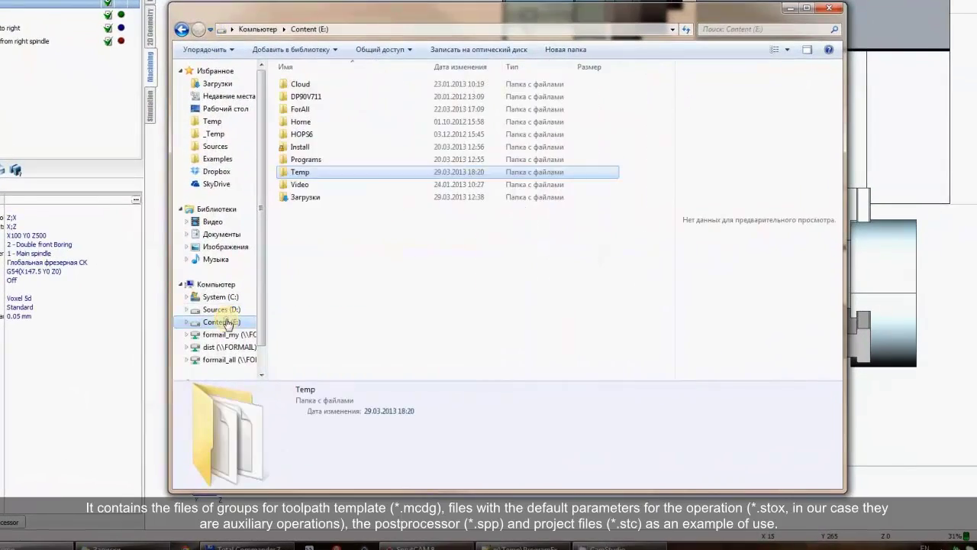
pyautogui.doubleClick(292, 172)
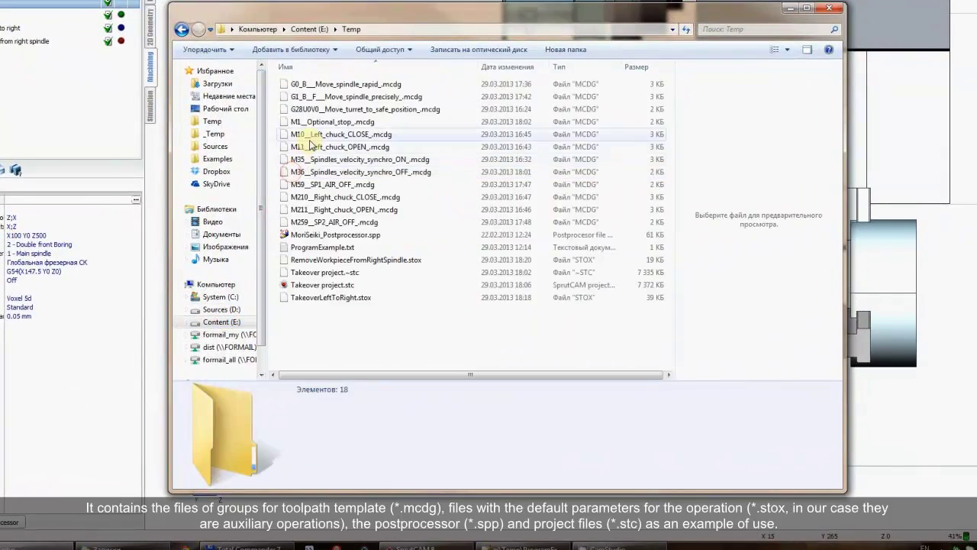
pyautogui.click(311, 137)
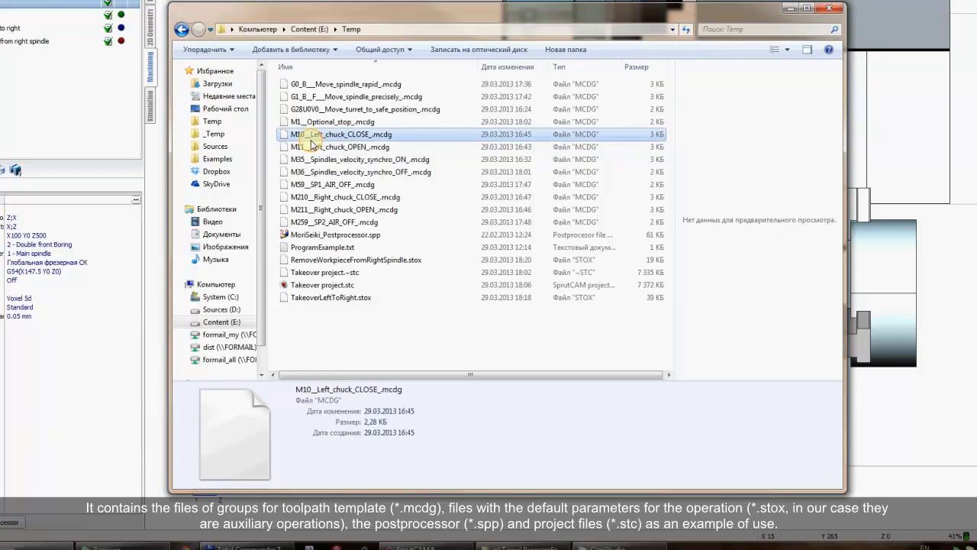
# - Examine the .mcdg command group files in E:\Temp, from G0 B_ (Move spindle rapid) to M36 (Spindles velocity synchro OFF)
pyautogui.click(377, 31)
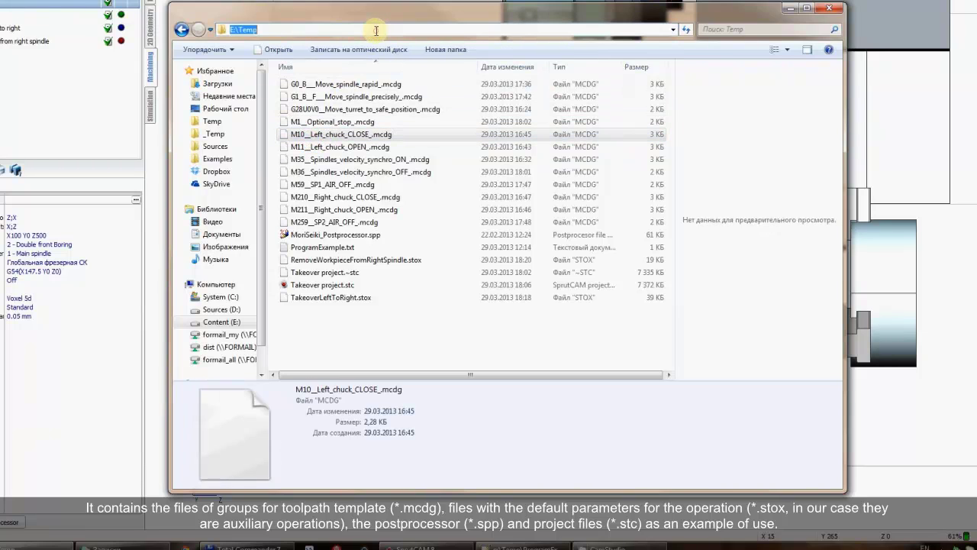
pyautogui.click(320, 84)
pyautogui.click(344, 97)
pyautogui.click(352, 110)
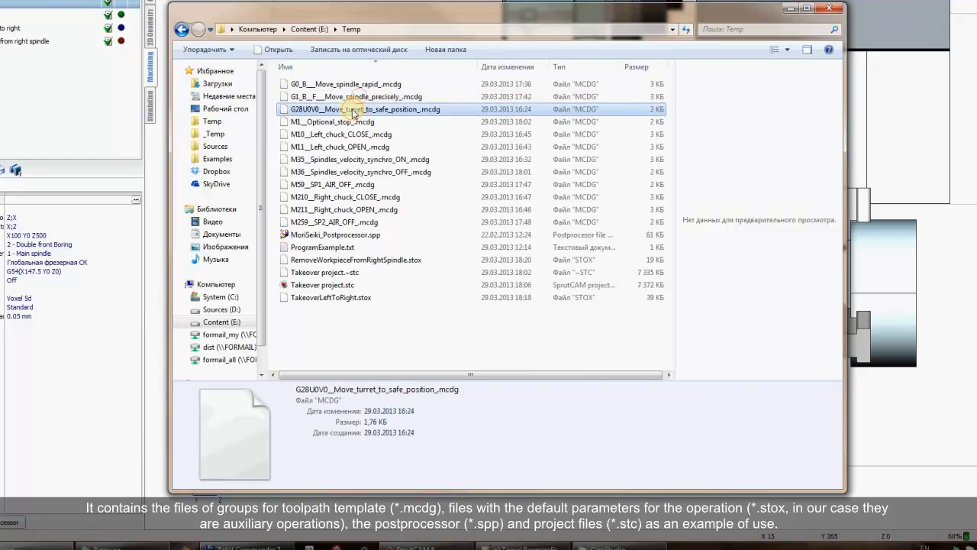
pyautogui.click(349, 122)
pyautogui.click(355, 134)
pyautogui.click(355, 147)
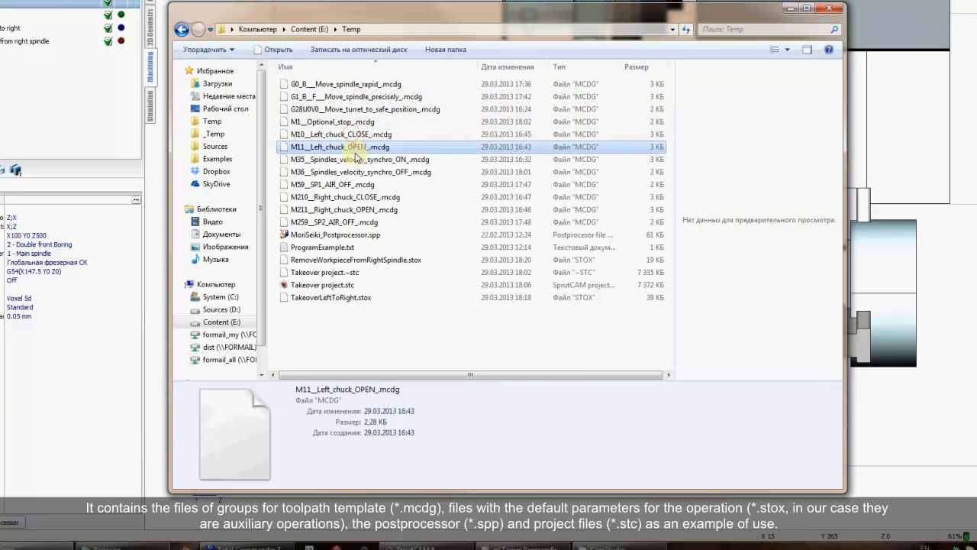
pyautogui.click(355, 159)
pyautogui.click(356, 172)
# - Examine the postprocessor, ProgramExample.txt, .stox and project files, sort the folder by file type, and return to SprutCAM by closing Explorer
pyautogui.click(356, 236)
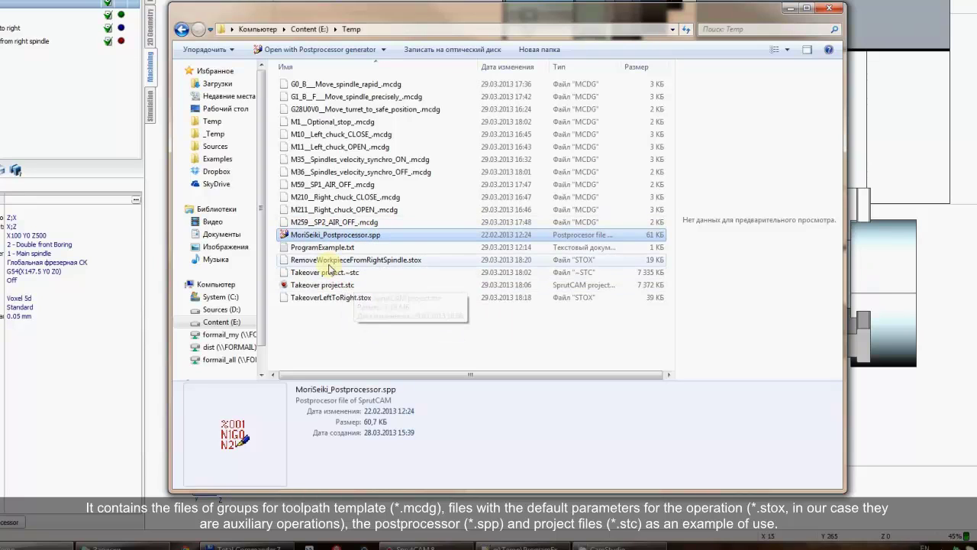
pyautogui.click(345, 248)
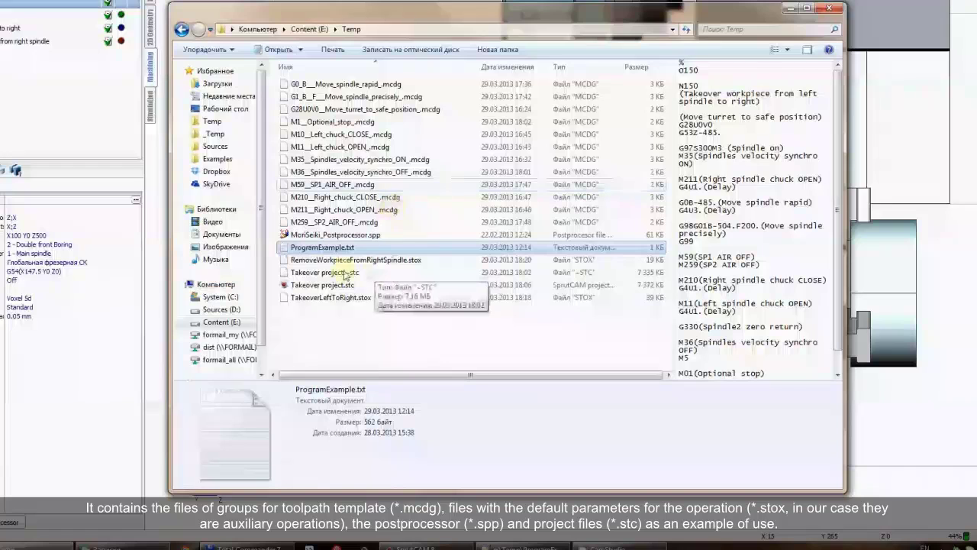
pyautogui.click(342, 260)
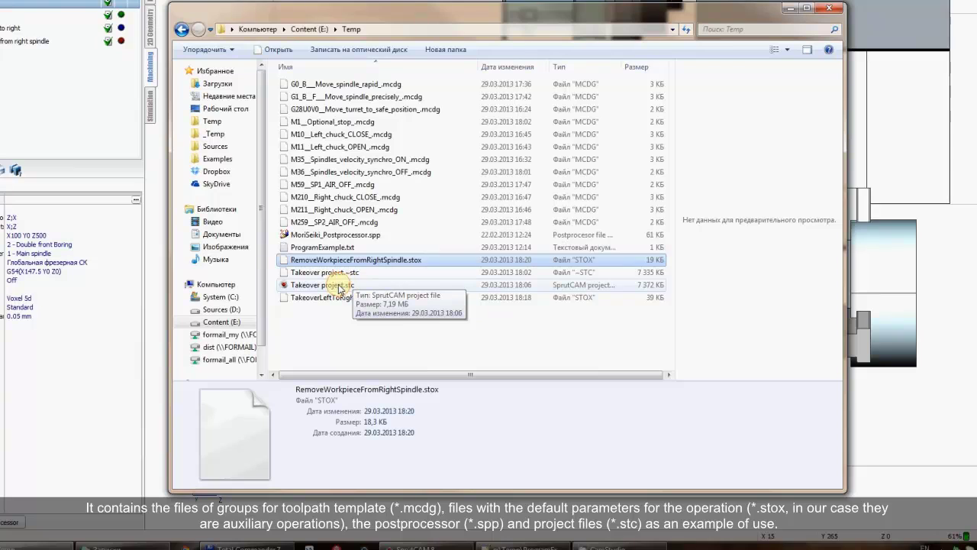
pyautogui.click(340, 286)
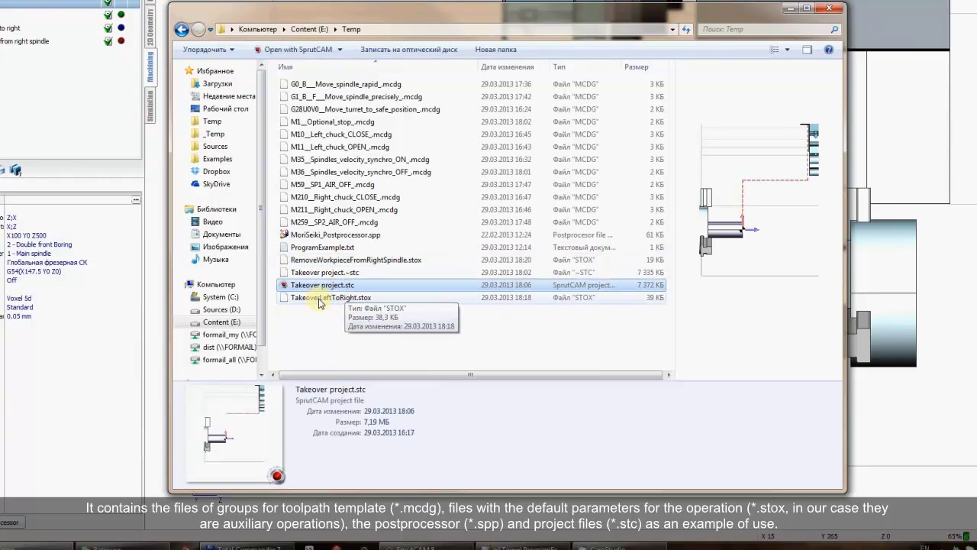
pyautogui.click(328, 298)
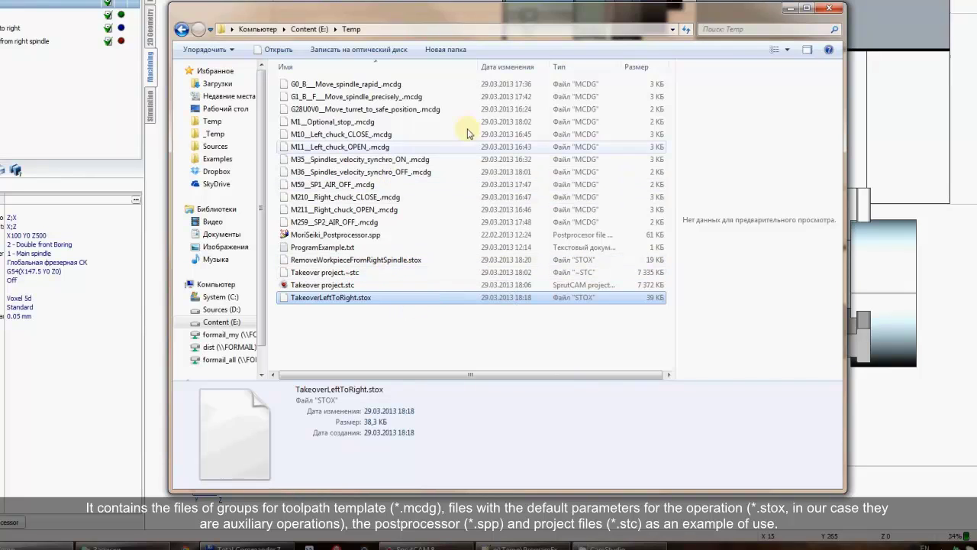
pyautogui.click(565, 67)
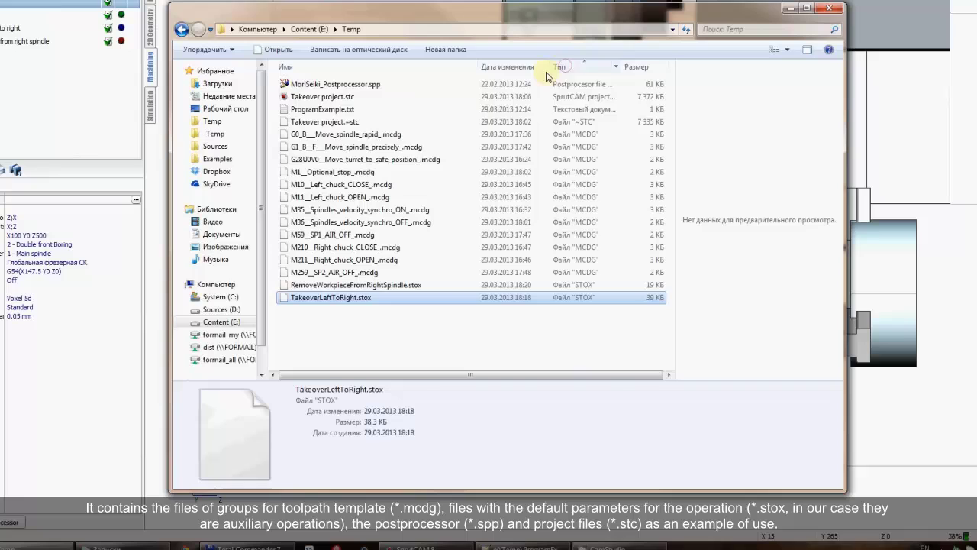
pyautogui.click(347, 134)
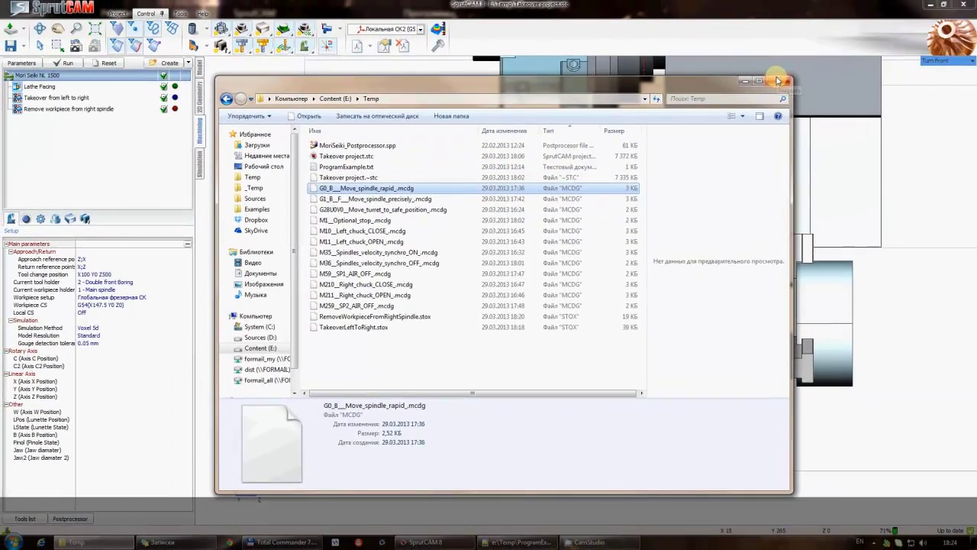
pyautogui.click(778, 81)
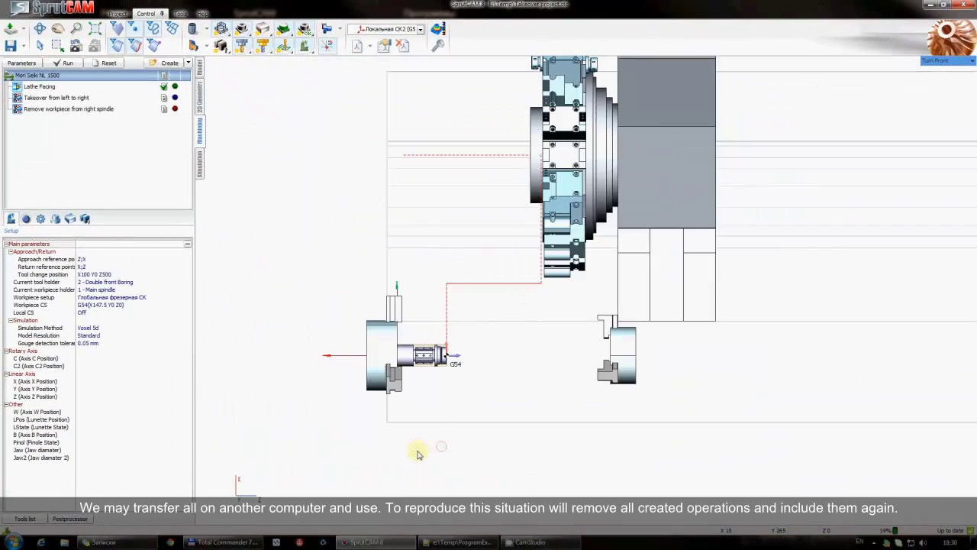
# - Delete the "Remove workpiece from right spindle" and "Takeover from left to right" default parameters, and check which auxiliary operations can still be created
pyautogui.rightClick(46, 77)
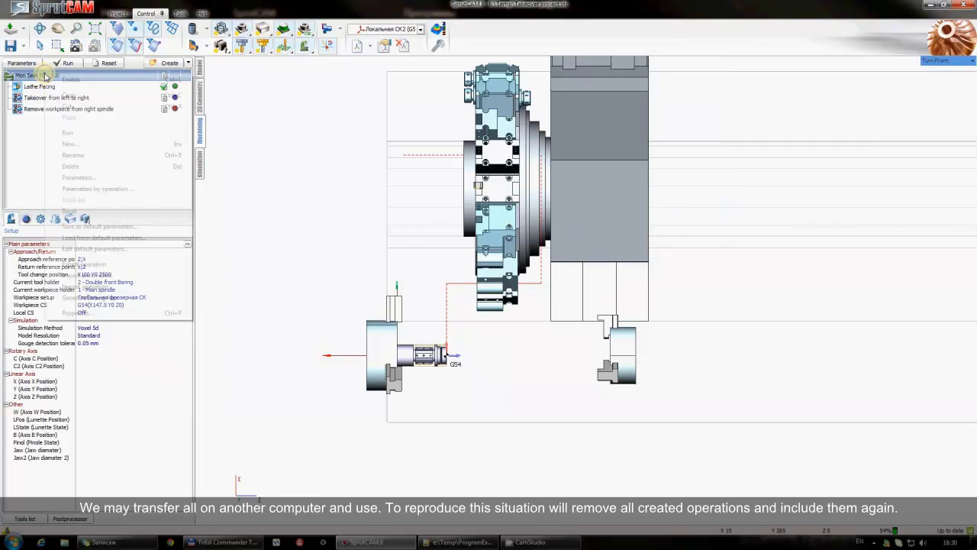
pyautogui.click(88, 249)
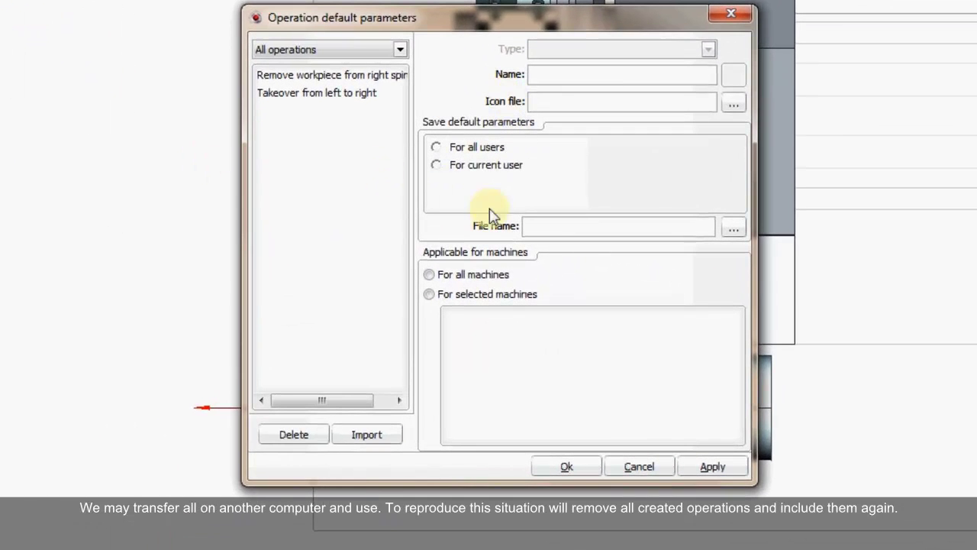
pyautogui.click(319, 76)
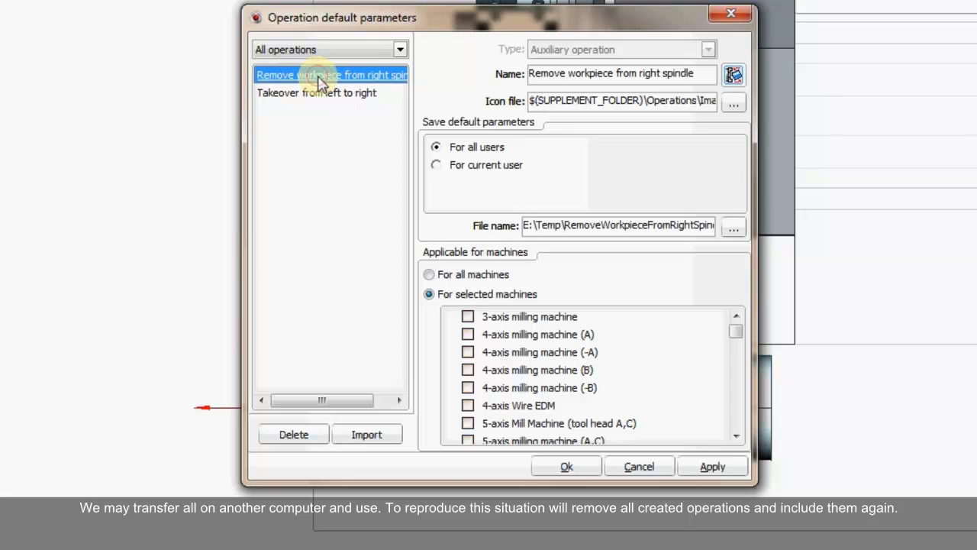
pyautogui.click(310, 434)
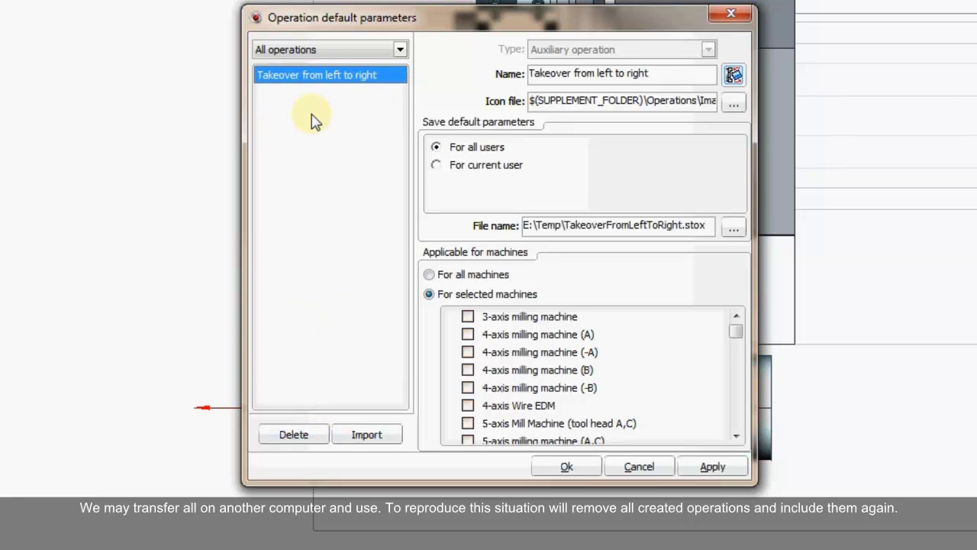
pyautogui.click(306, 435)
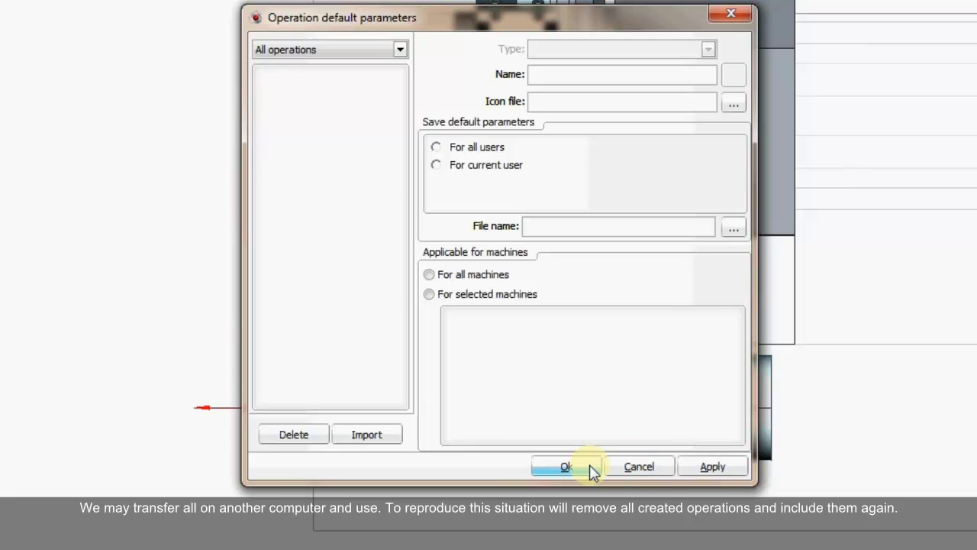
pyautogui.click(593, 469)
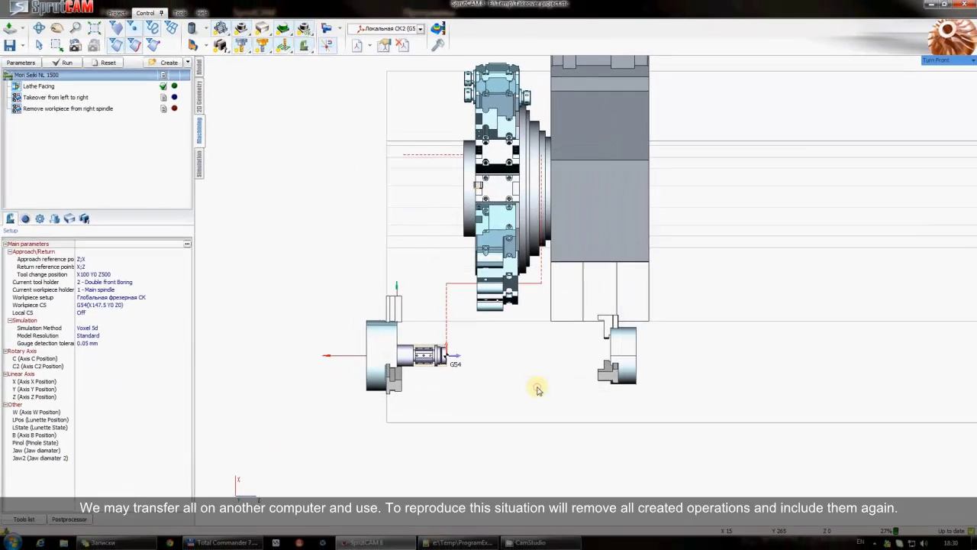
pyautogui.click(189, 61)
pyautogui.moveTo(213, 130)
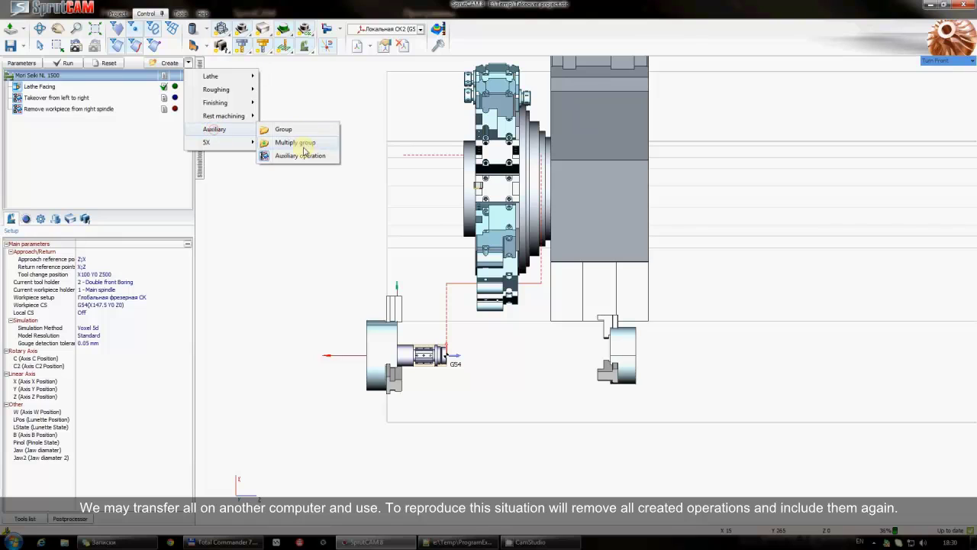
pyautogui.click(302, 213)
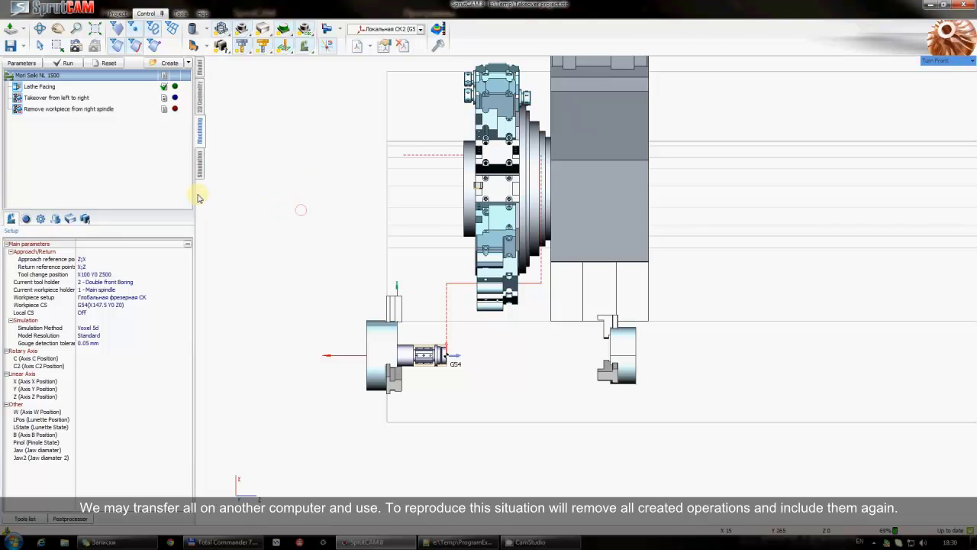
# - In the "Takeover from left to right" operation parameters, delete the M1 (Optional stop) group from the possible commands
pyautogui.click(49, 96)
pyautogui.click(31, 64)
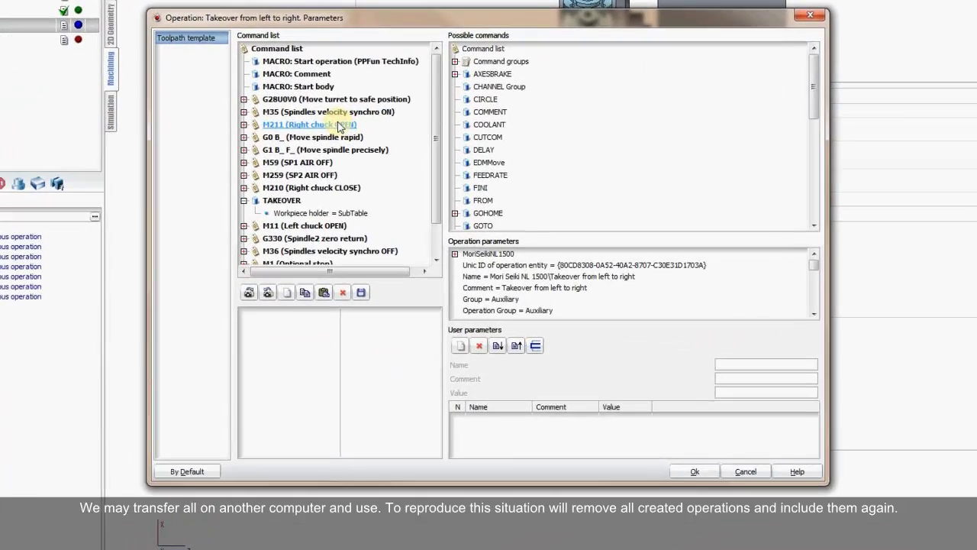
pyautogui.click(378, 175)
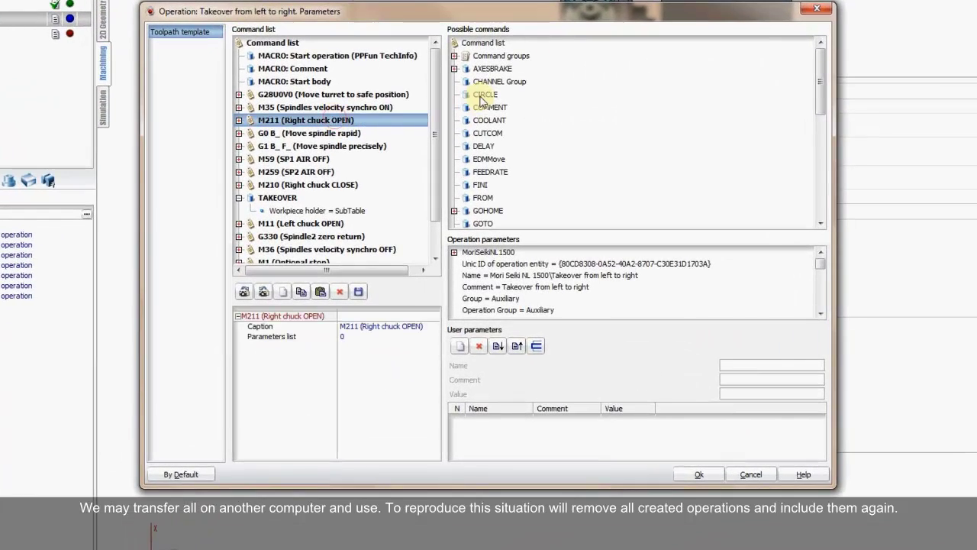
pyautogui.click(454, 56)
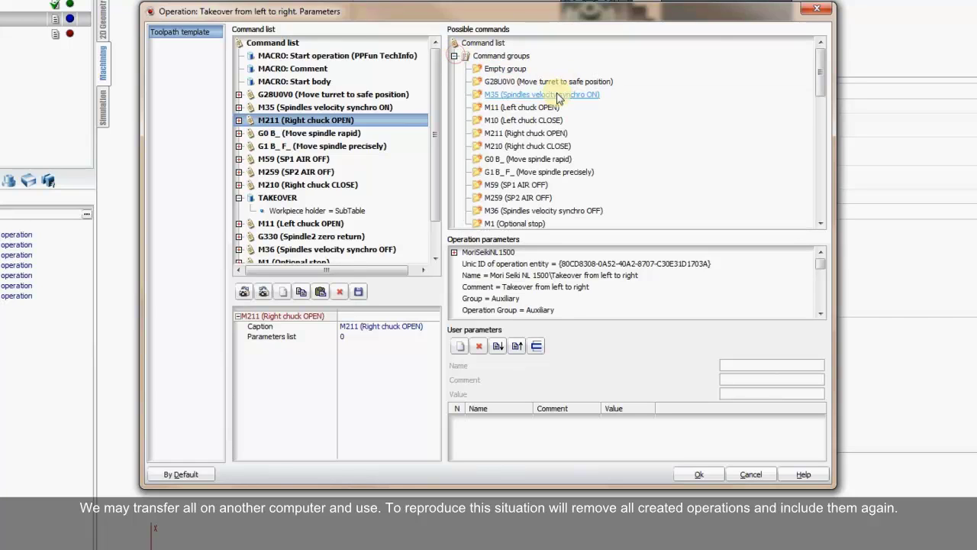
pyautogui.scroll(-1, 550, 153)
pyautogui.click(515, 197)
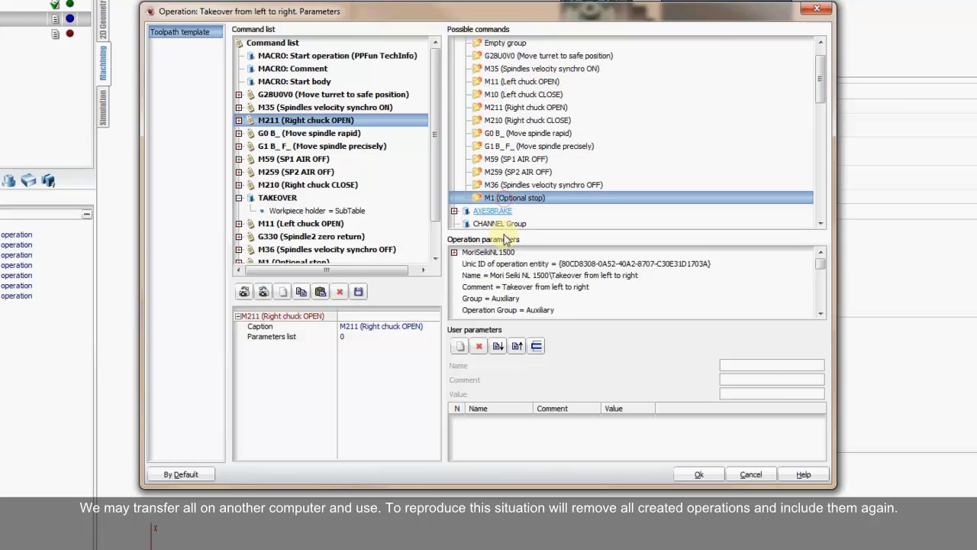
pyautogui.rightClick(527, 198)
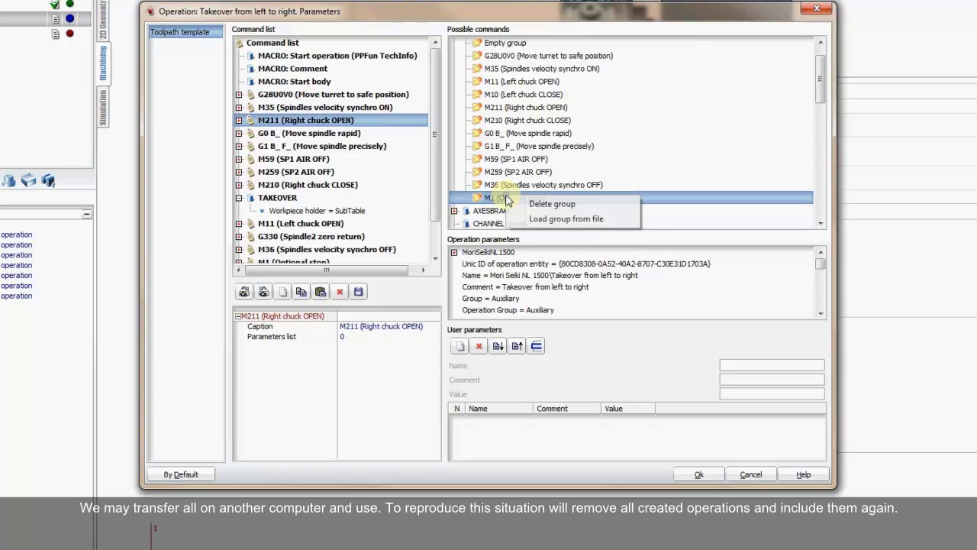
pyautogui.click(551, 203)
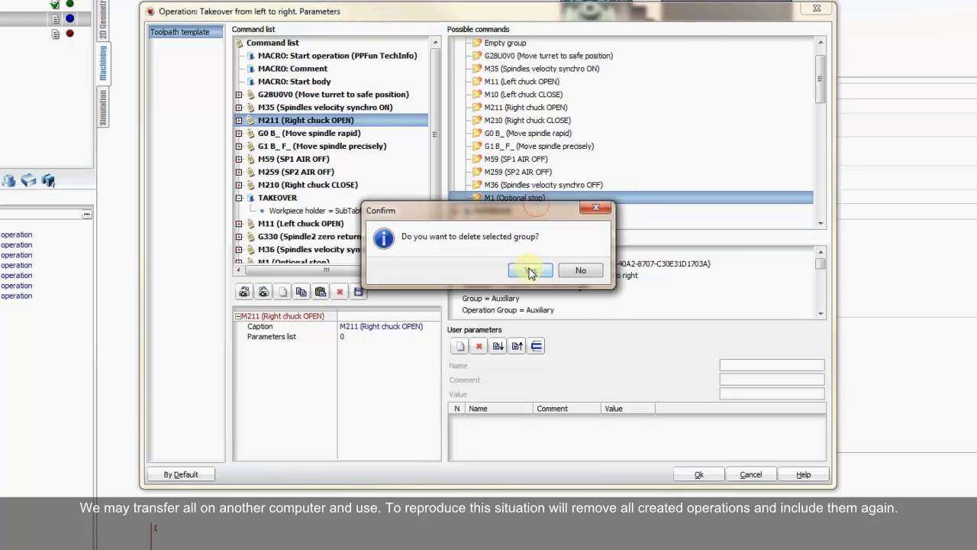
pyautogui.click(531, 272)
# - Delete the M36 (Spindles velocity synchro OFF) and M259 (SP2 AIR OFF) groups and the other groups down to M35 (Spindles velocity synchro ON)
pyautogui.rightClick(535, 185)
pyautogui.click(538, 197)
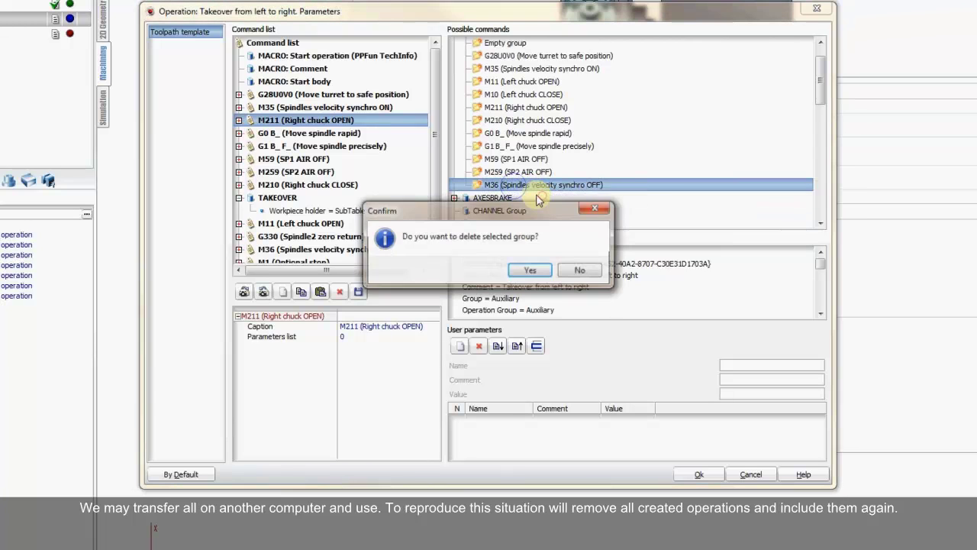
pyautogui.click(531, 270)
pyautogui.click(527, 174)
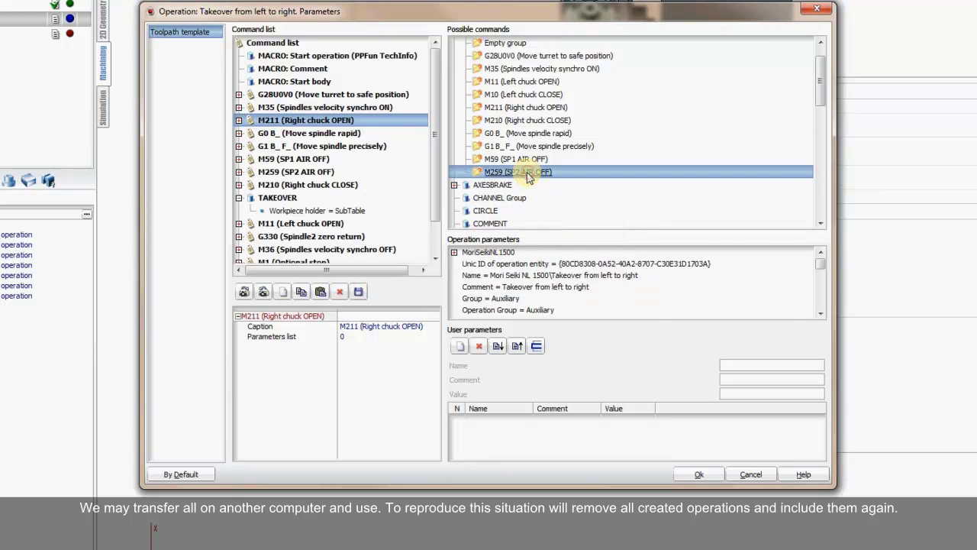
pyautogui.press('Delete')
pyautogui.click(531, 271)
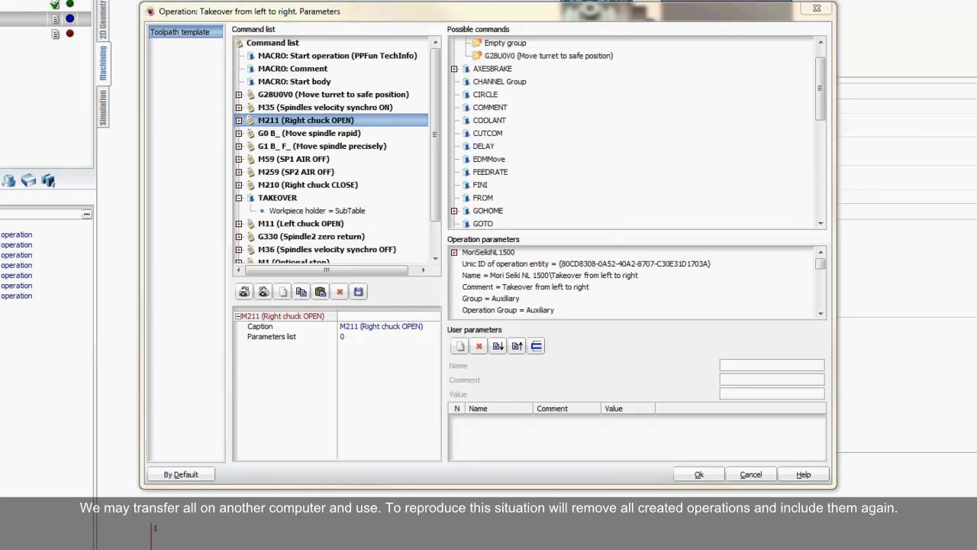
# - Delete the G28U0V0 (Move turret to safe position) group, check that only Empty group remains, and accept the operation parameters
pyautogui.click(556, 58)
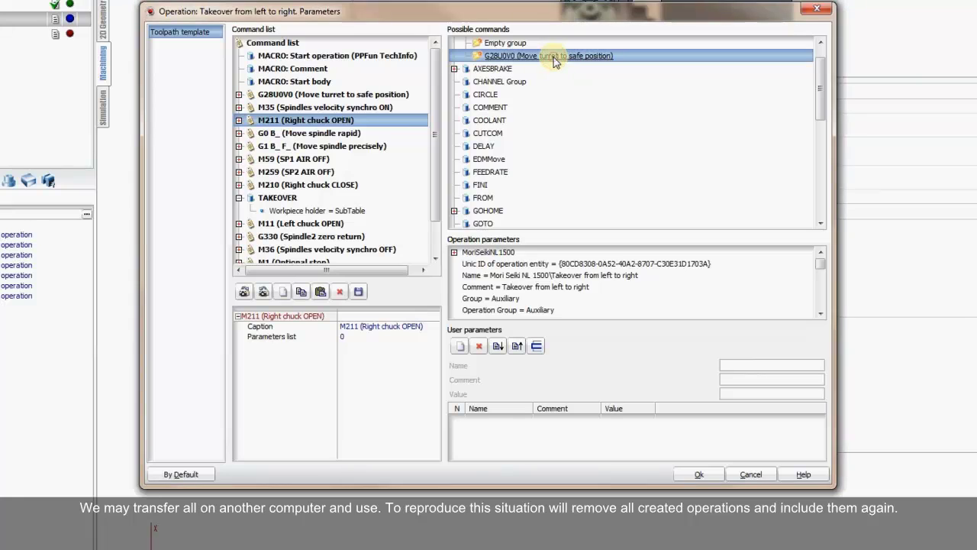
pyautogui.press('Delete')
pyautogui.press('Return')
pyautogui.click(505, 43)
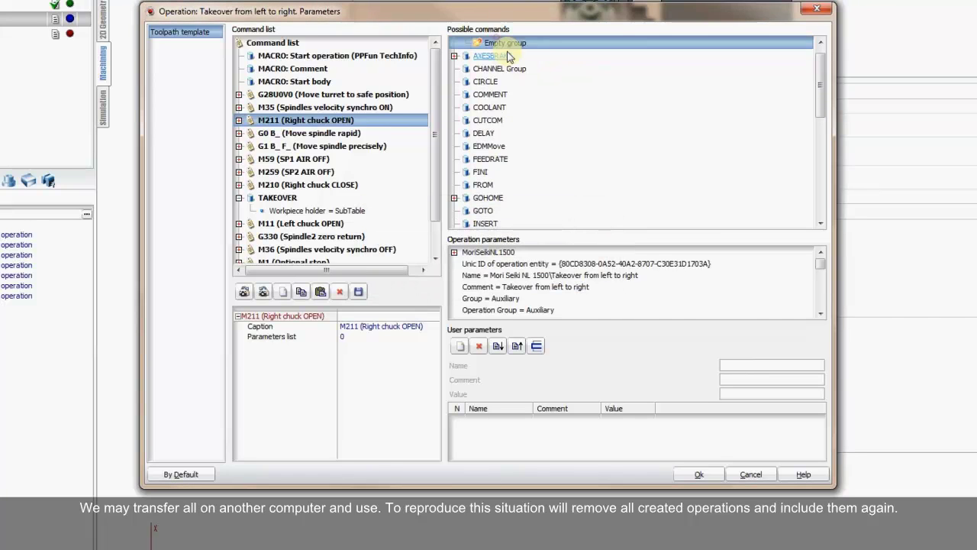
pyautogui.scroll(2, 512, 45)
pyautogui.click(505, 57)
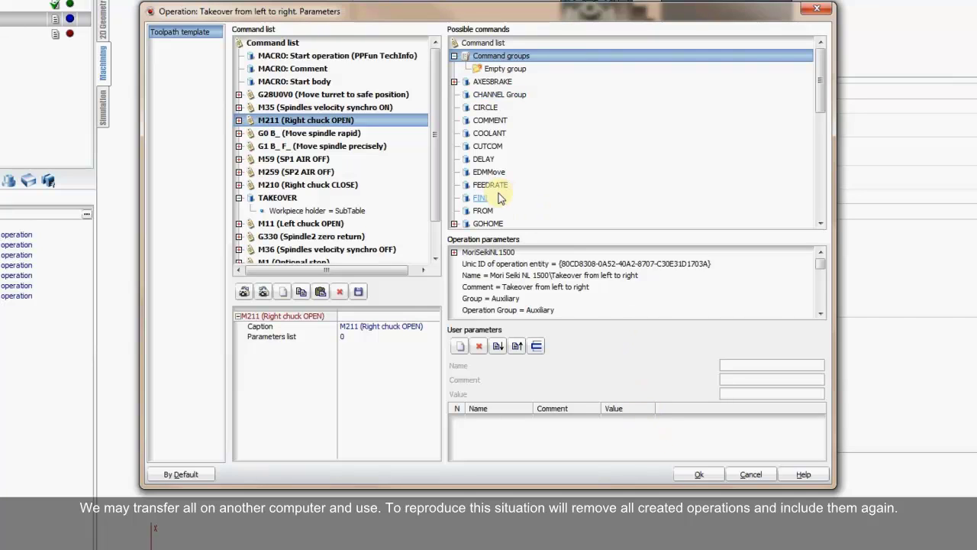
pyautogui.click(699, 474)
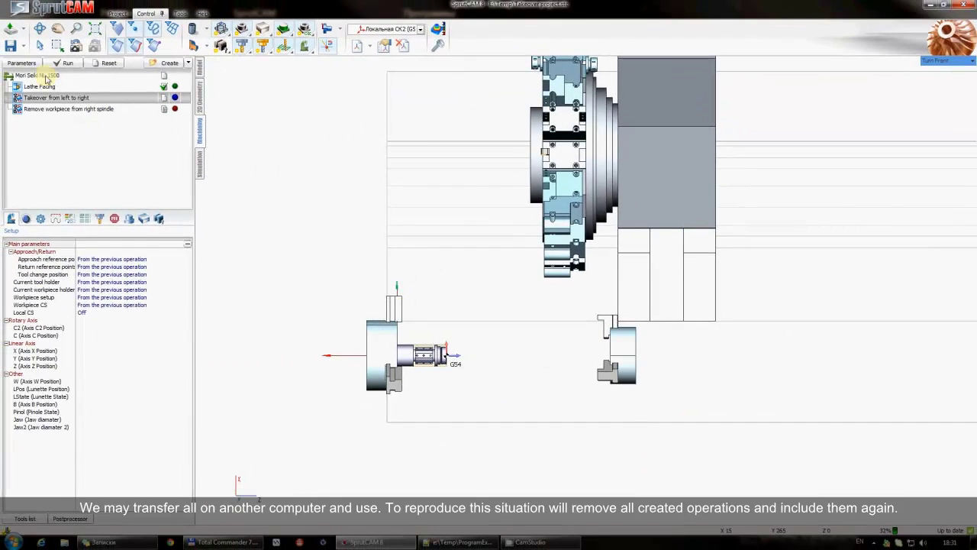
# - Delete all operations under the Mori Seiki NL 1500 project node and check the auxiliary operations offered for creation
pyautogui.click(34, 75)
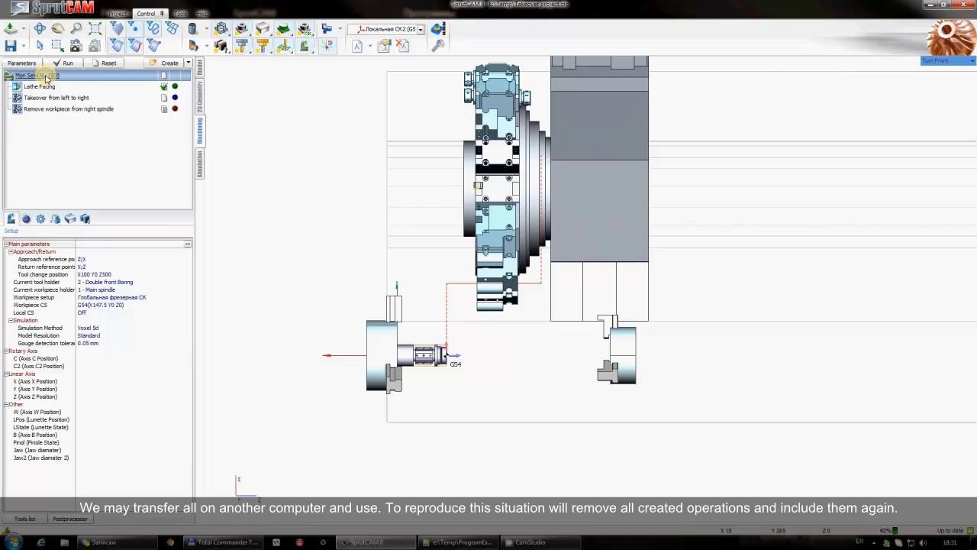
pyautogui.press('Delete')
pyautogui.press('Return')
pyautogui.scroll(-2, 485, 271)
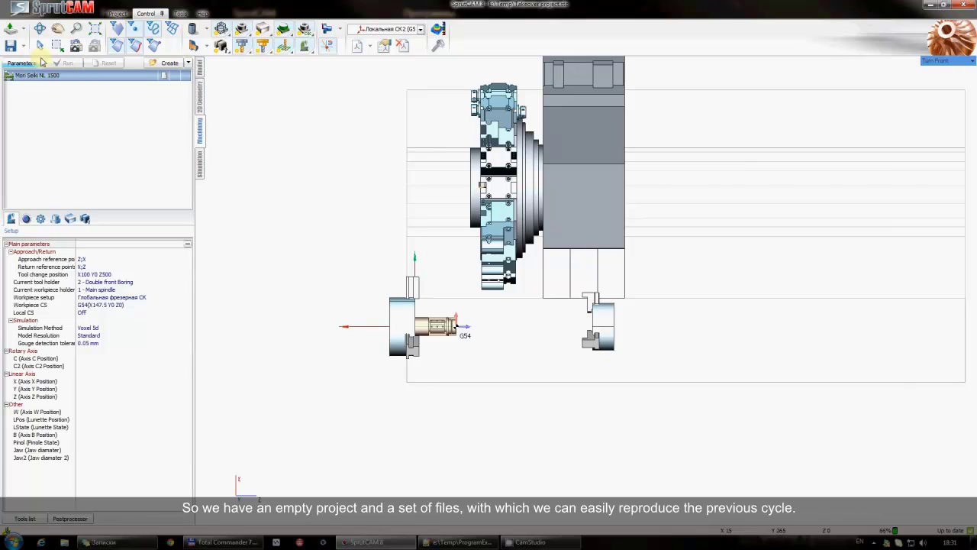
pyautogui.click(189, 64)
pyautogui.moveTo(226, 95)
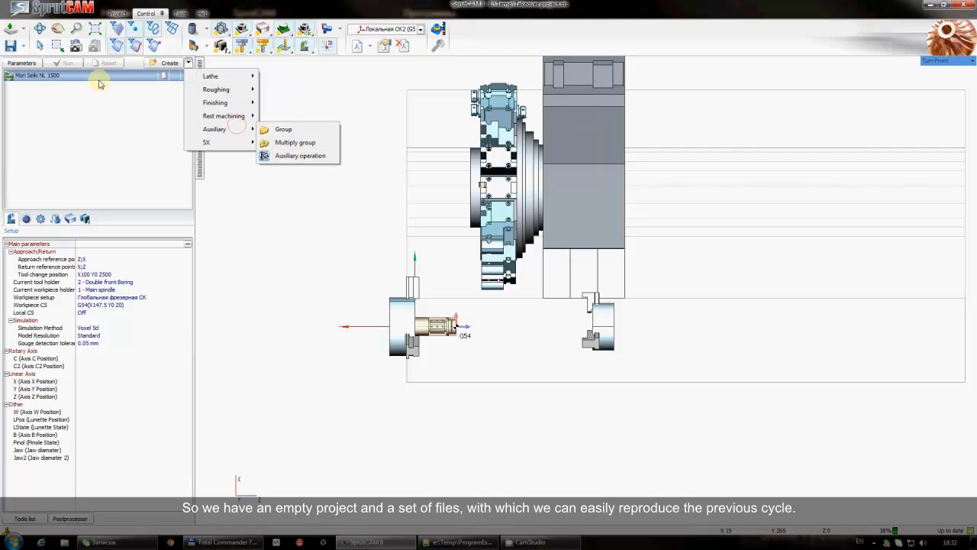
# - Check the emptied Mori Seiki NL 1500 project in the simulation mode and return to the machining mode
pyautogui.click(50, 77)
pyautogui.click(200, 158)
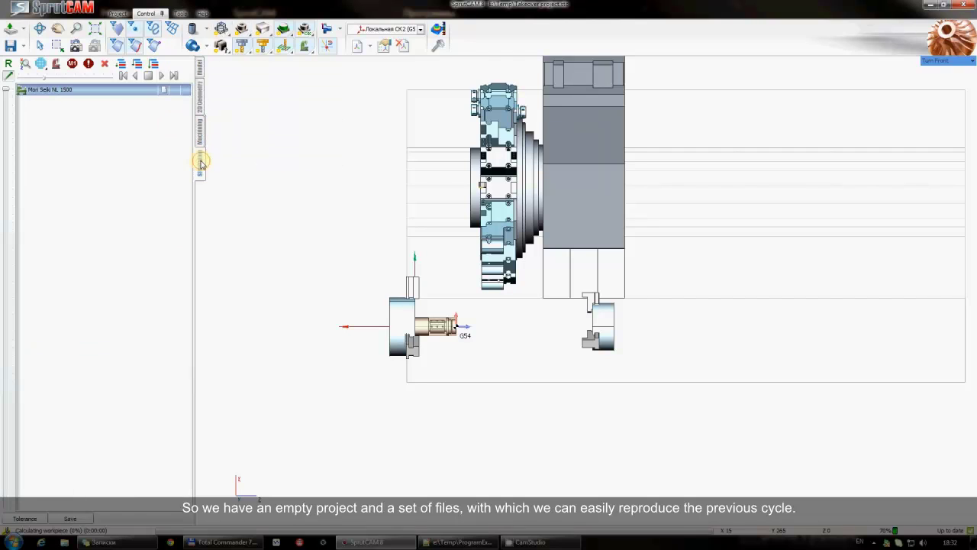
pyautogui.click(203, 134)
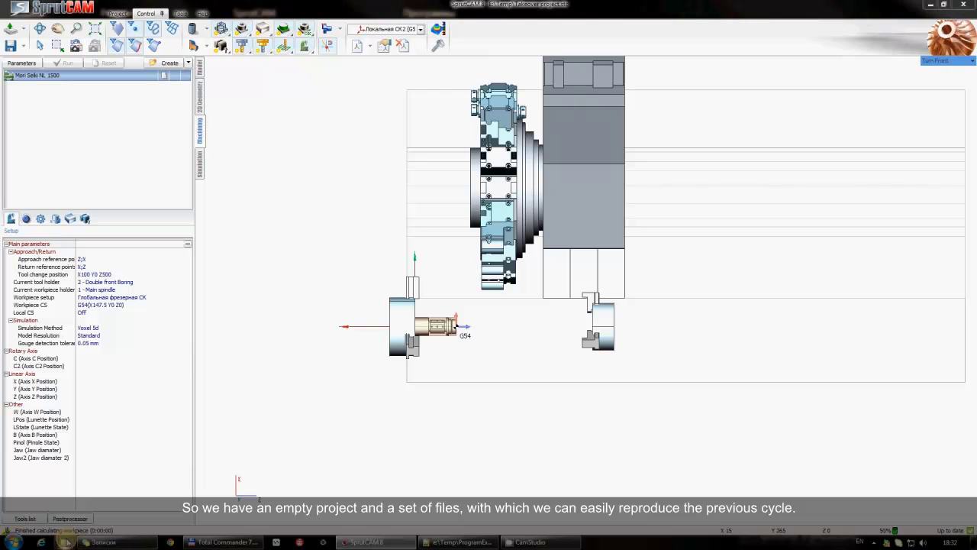
# - Review the saved project, command group and operation files in the E:\Temp folder
pyautogui.press('super+e')
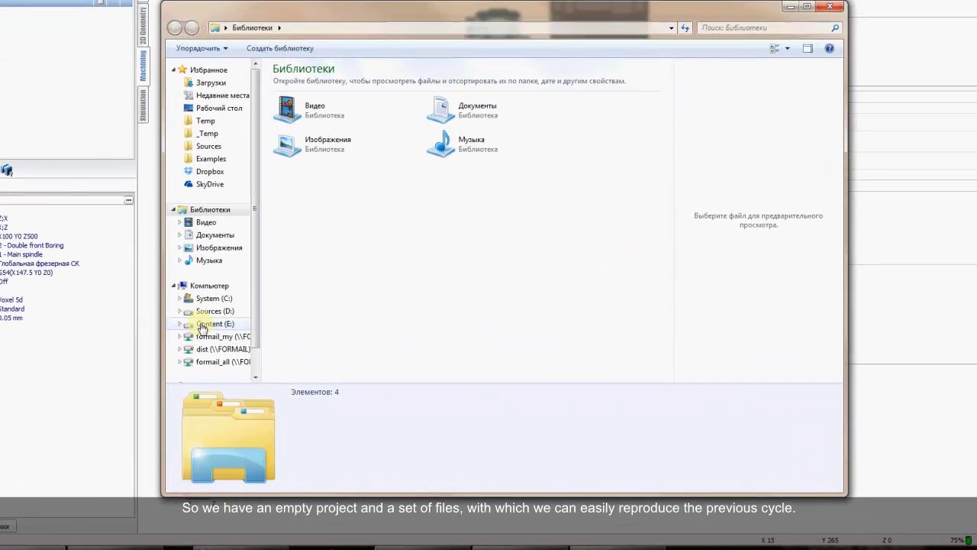
pyautogui.click(203, 325)
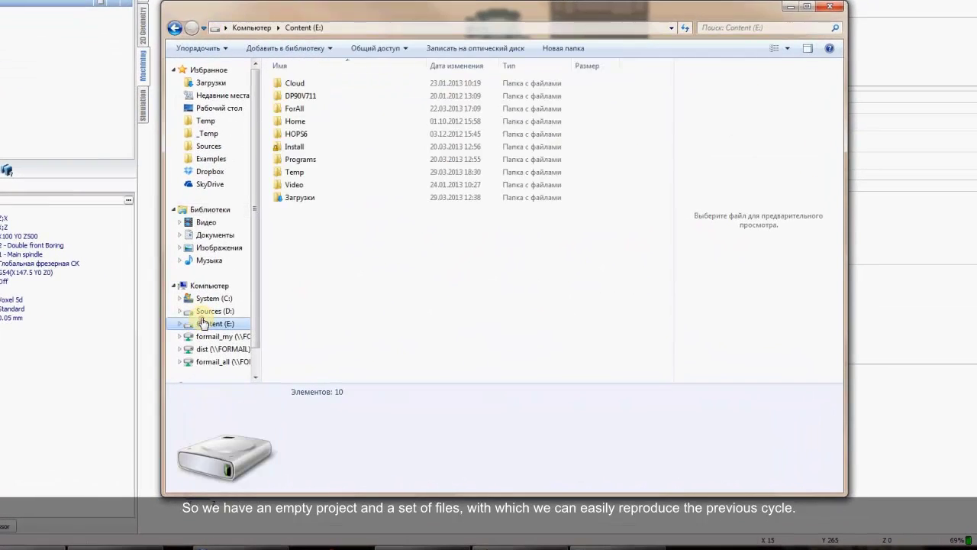
pyautogui.doubleClick(286, 173)
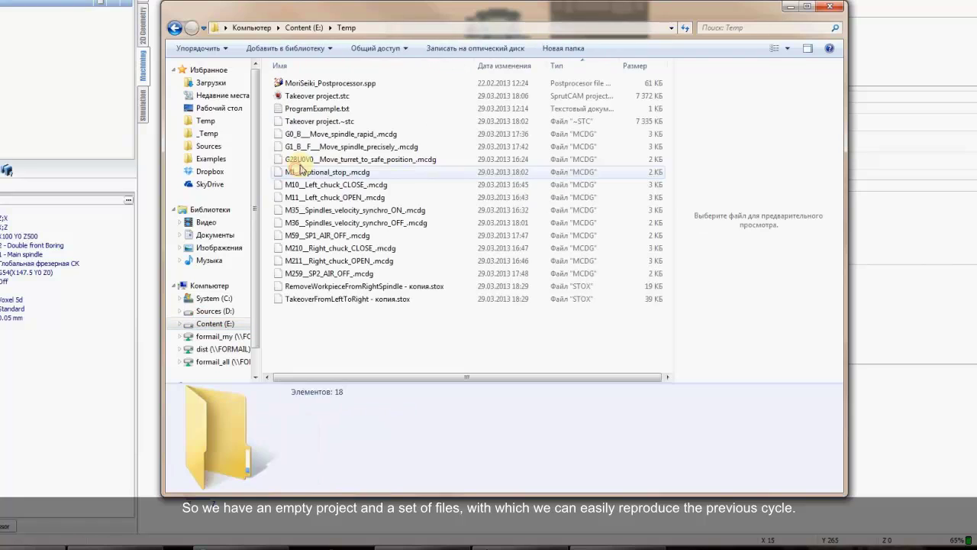
pyautogui.click(343, 96)
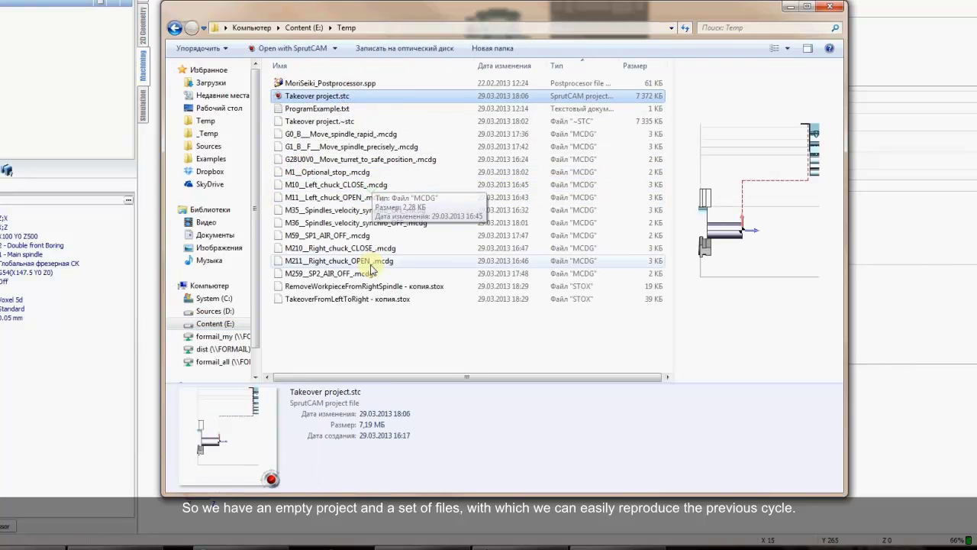
pyautogui.click(382, 134)
pyautogui.click(792, 7)
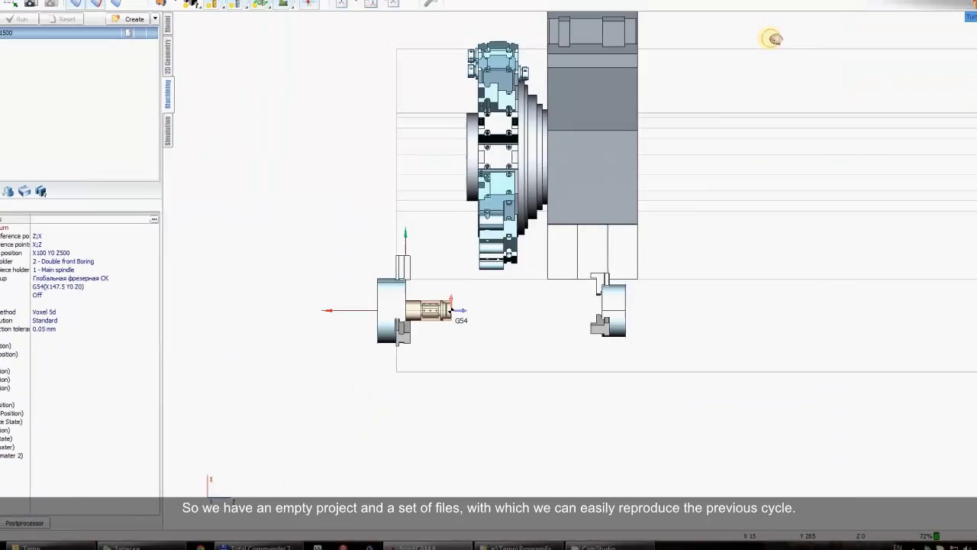
# - Create a Lathe Facing operation for the first side of the workpiece, using tool holder 6 - OD Front Double TIP H70
pyautogui.scroll(-2, 494, 275)
pyautogui.scroll(-2, 489, 272)
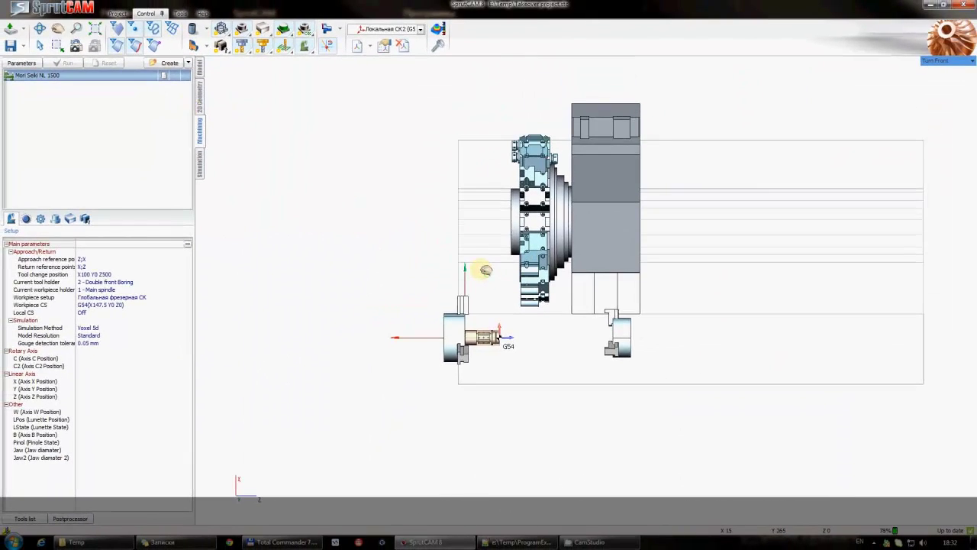
pyautogui.click(188, 63)
pyautogui.moveTo(210, 77)
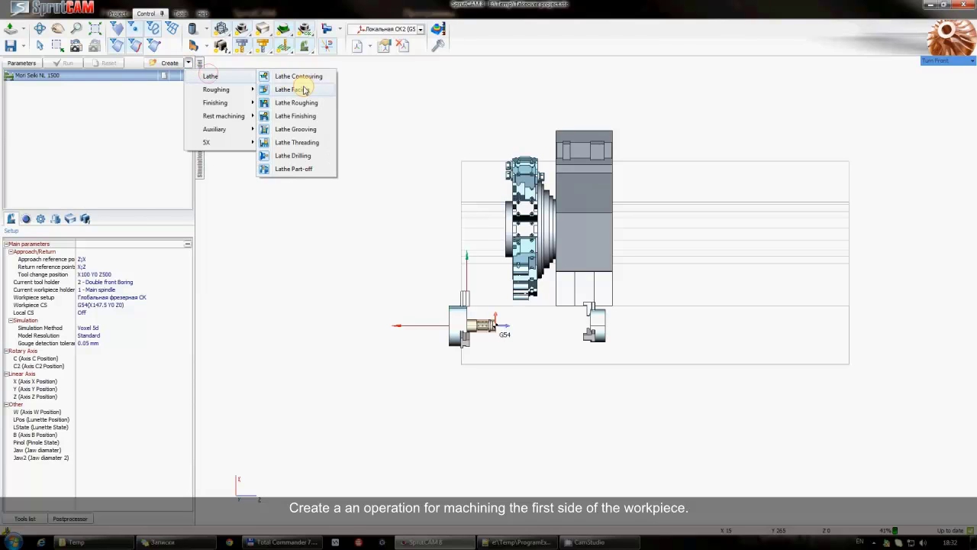
pyautogui.click(294, 89)
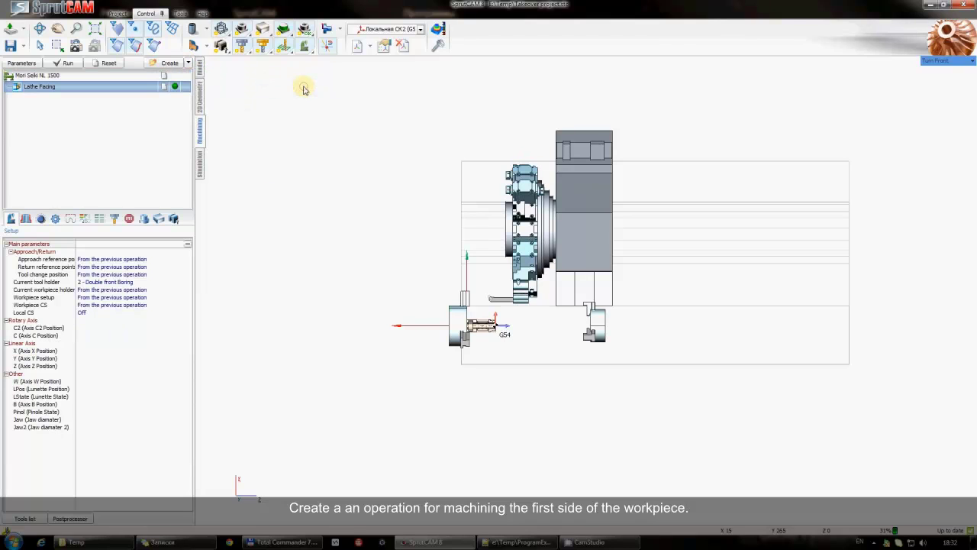
pyautogui.click(108, 285)
pyautogui.click(107, 284)
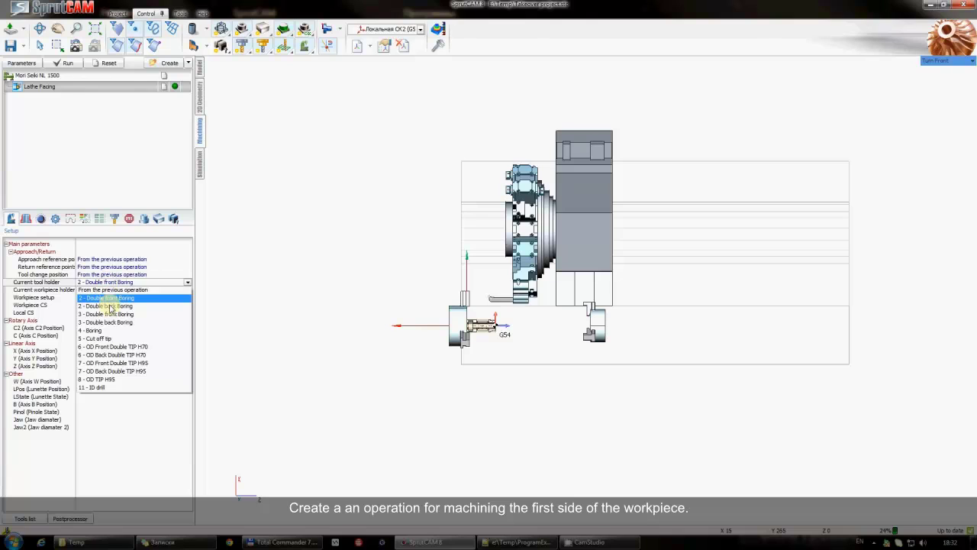
pyautogui.click(104, 346)
pyautogui.scroll(6, 510, 332)
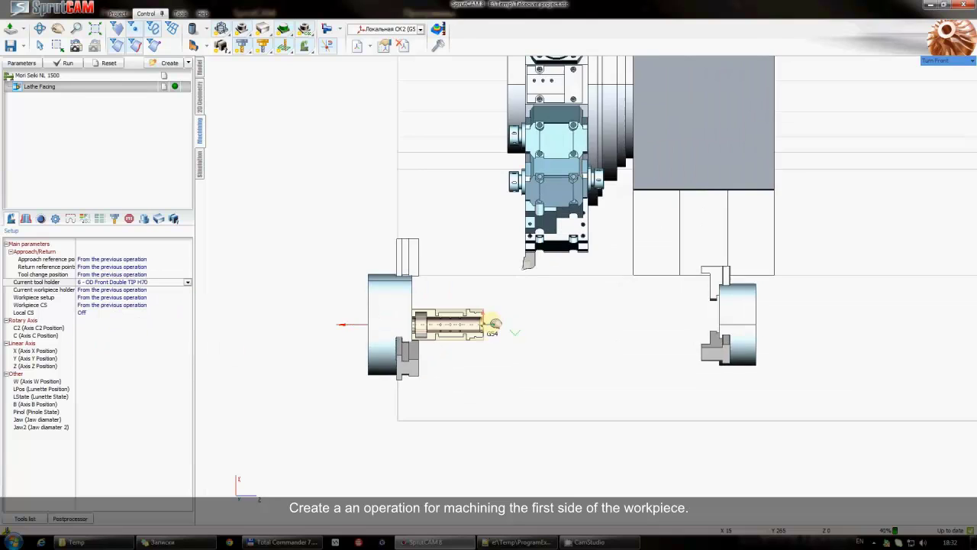
# - Show the part as a full 3D model and calculate the Lathe Facing toolpath
pyautogui.click(208, 45)
pyautogui.click(209, 66)
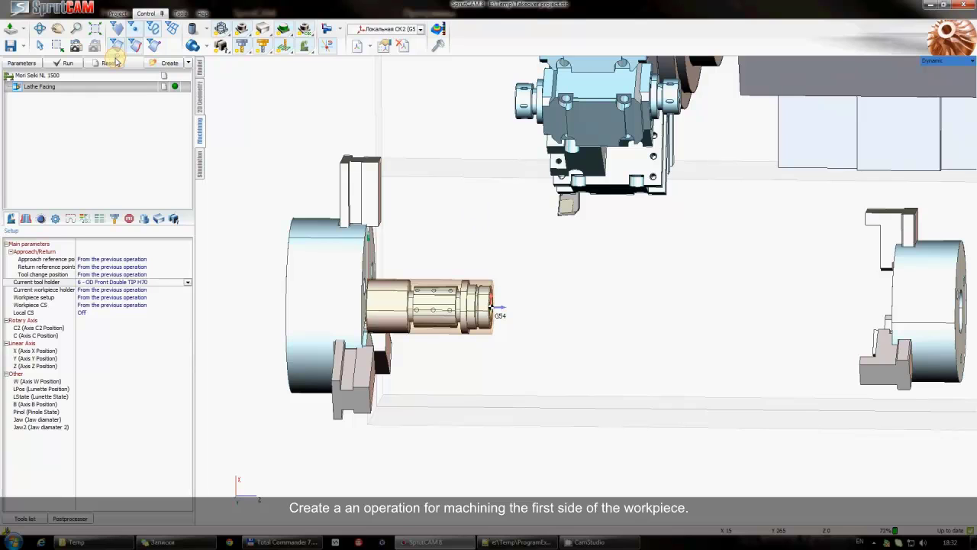
pyautogui.click(76, 65)
pyautogui.scroll(3, 497, 308)
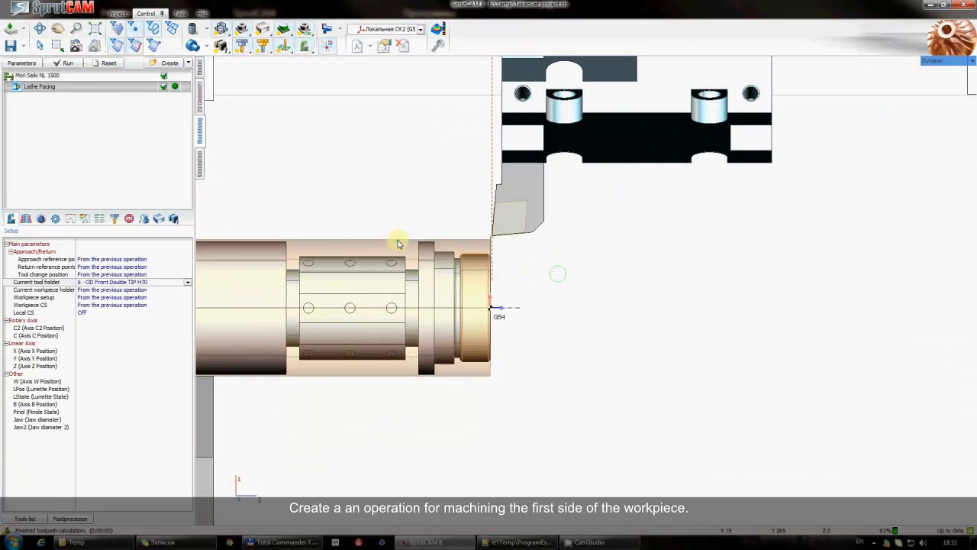
pyautogui.scroll(-4, 400, 240)
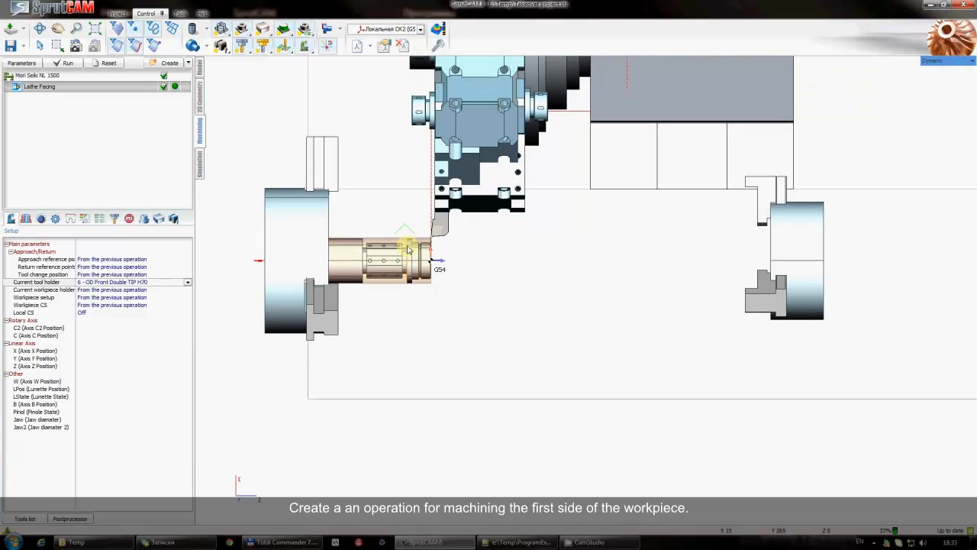
# - Check which auxiliary operations are offered for creation, and open the operation default parameters for editing
pyautogui.click(188, 63)
pyautogui.moveTo(214, 129)
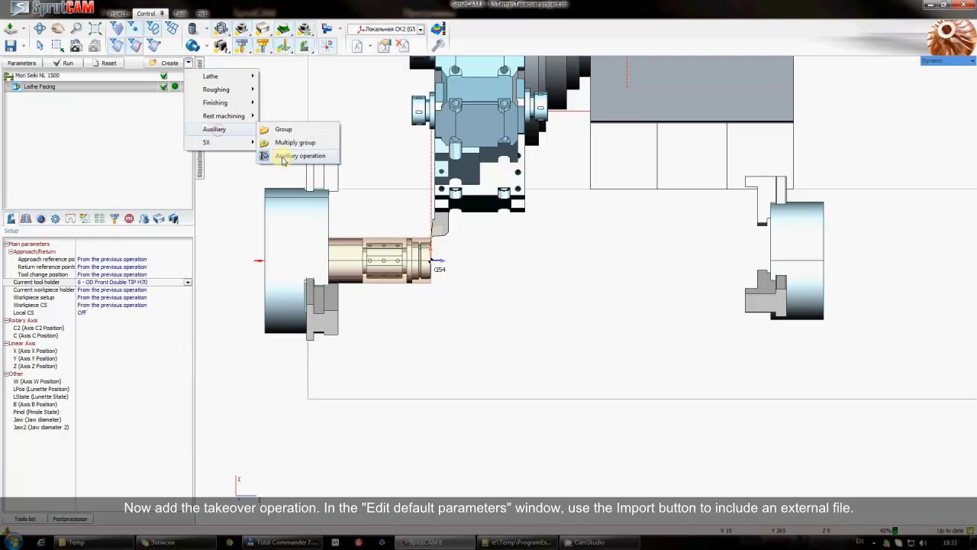
pyautogui.rightClick(53, 84)
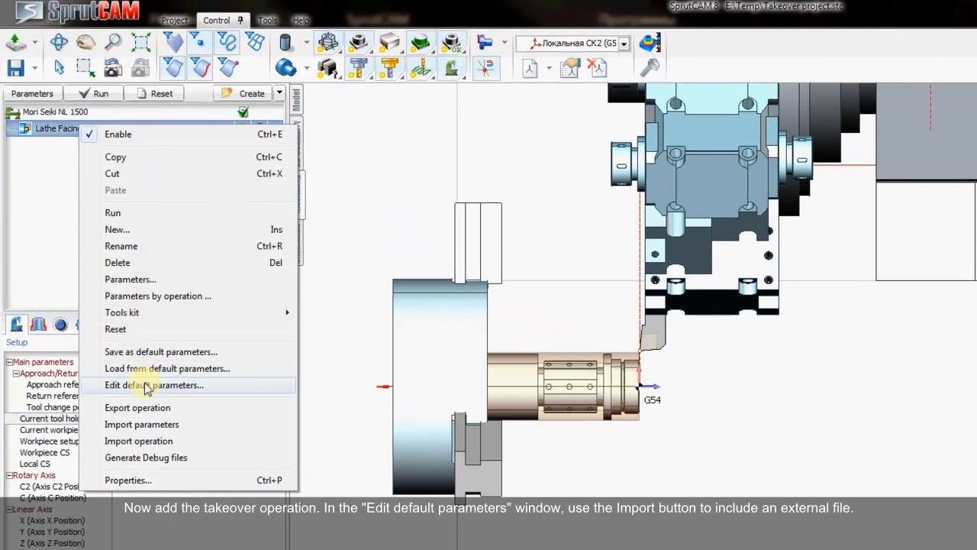
pyautogui.click(149, 386)
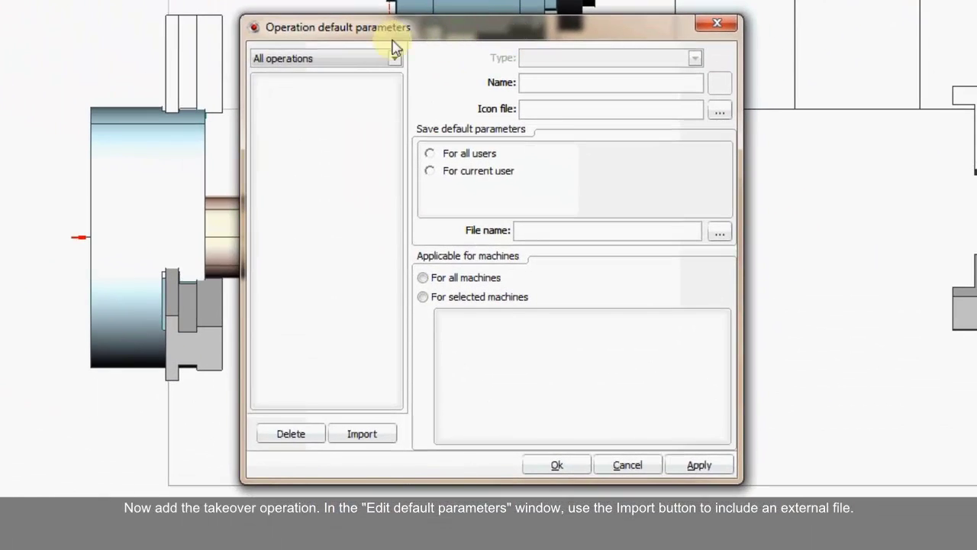
pyautogui.click(339, 283)
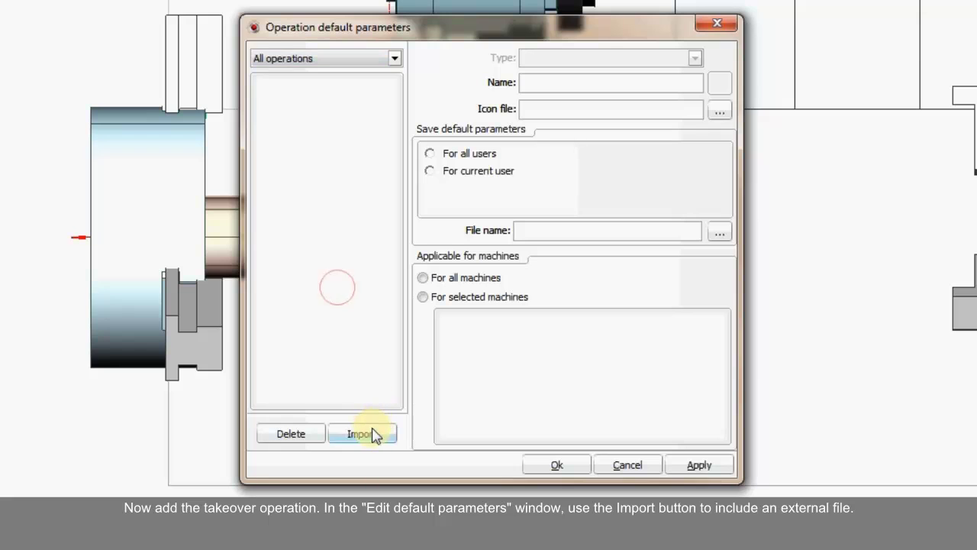
# - Import RemoveWorkpieceFromRightSpindle.stox and TakeoverFromLeftToRight.stox from E:\Temp as default operations, and accept the operation default parameters
pyautogui.click(359, 440)
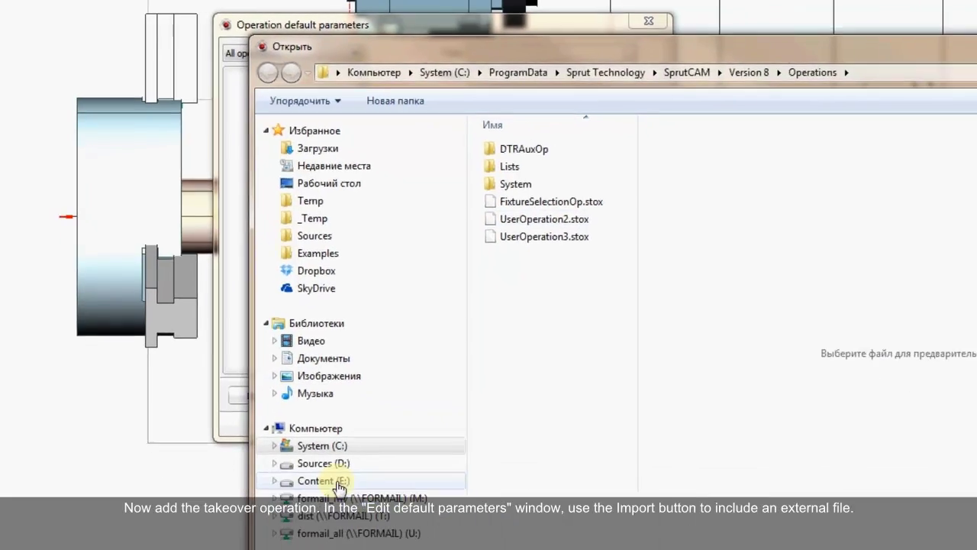
pyautogui.click(339, 485)
pyautogui.doubleClick(502, 267)
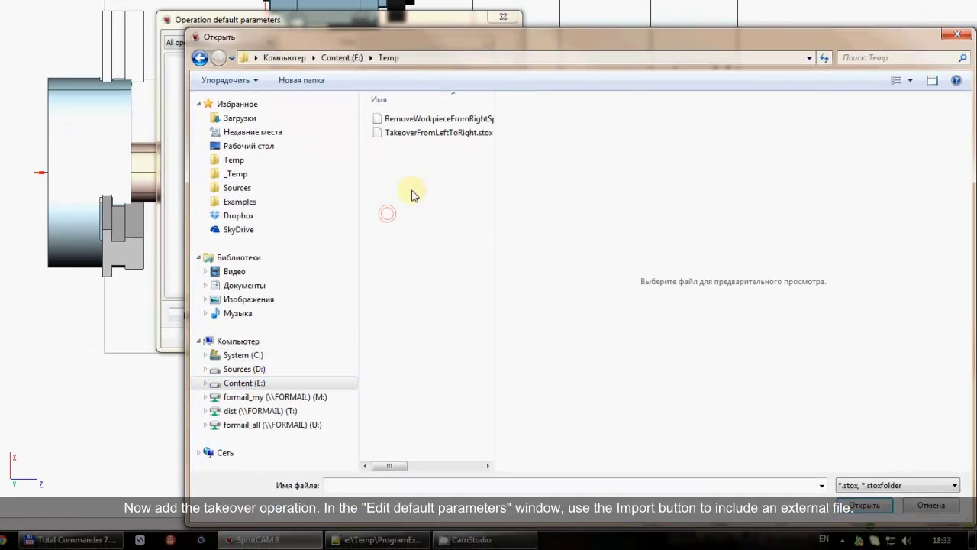
pyautogui.moveTo(495, 101); pyautogui.dragTo(602, 97)
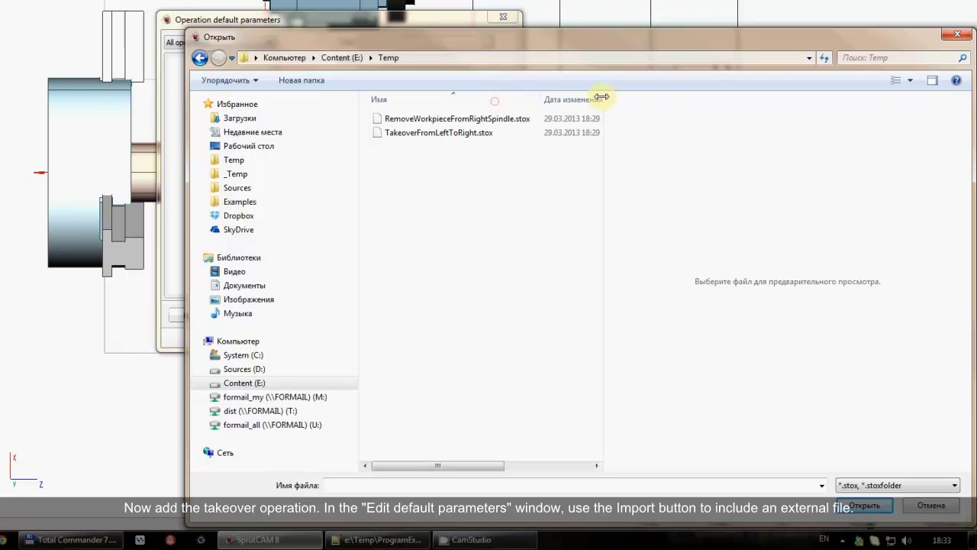
pyautogui.click(497, 117)
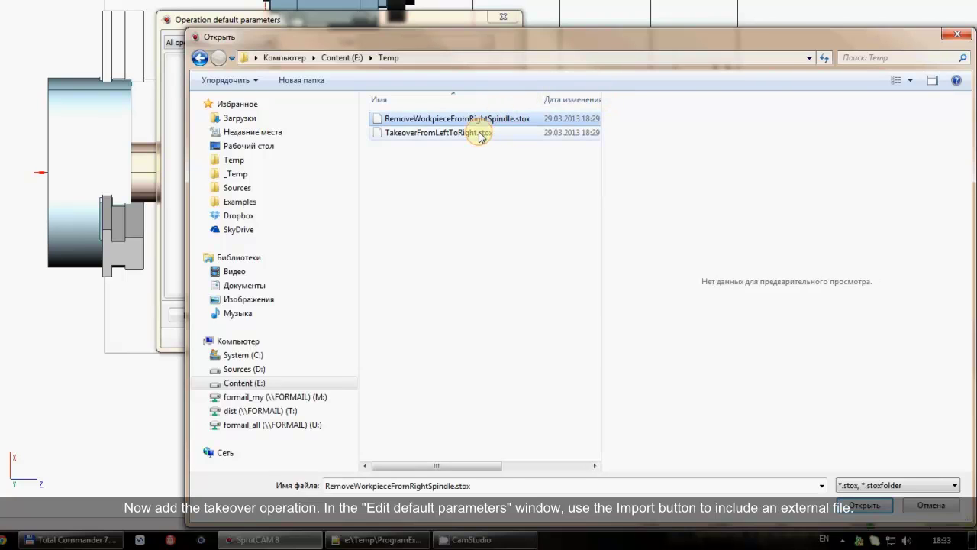
pyautogui.keyDown('ctrl'); pyautogui.click(481, 134); pyautogui.keyUp('ctrl')
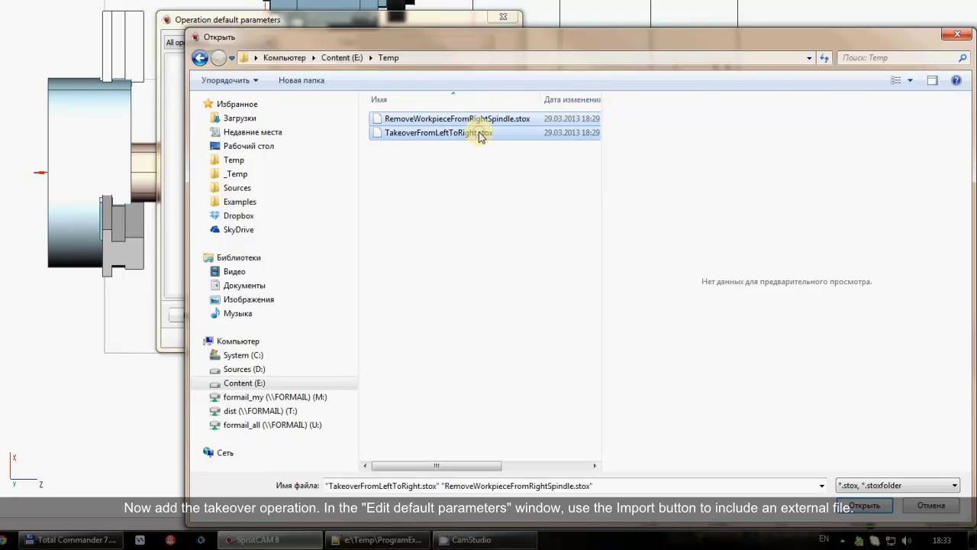
pyautogui.click(882, 512)
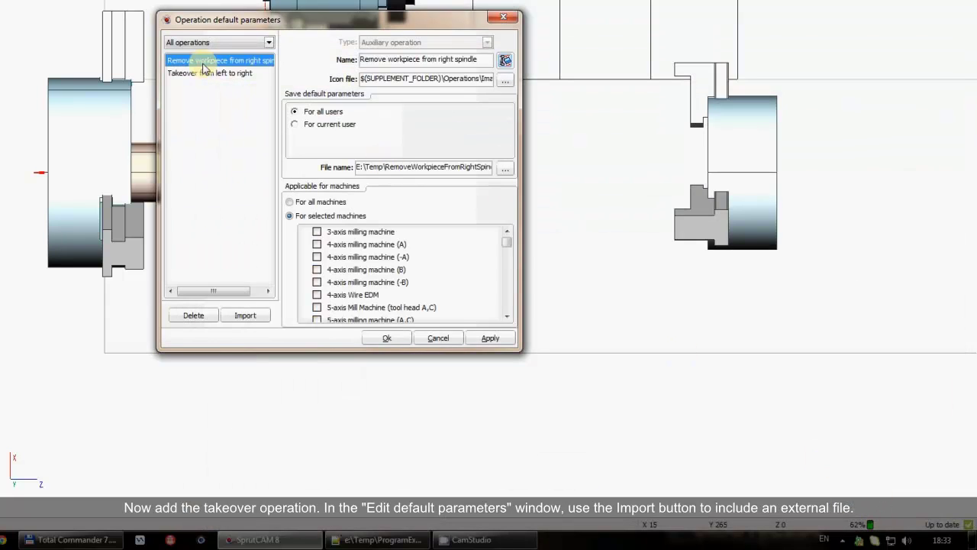
pyautogui.click(207, 74)
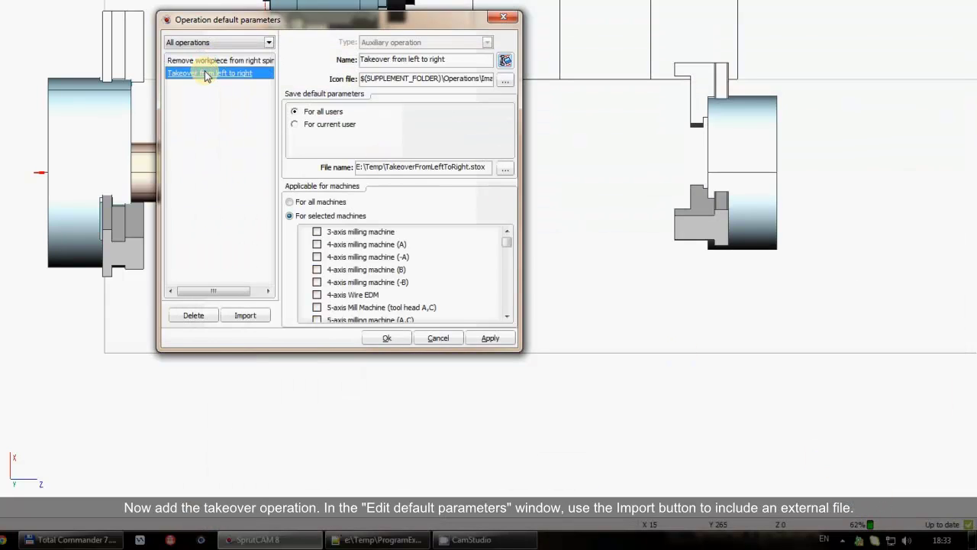
pyautogui.click(405, 341)
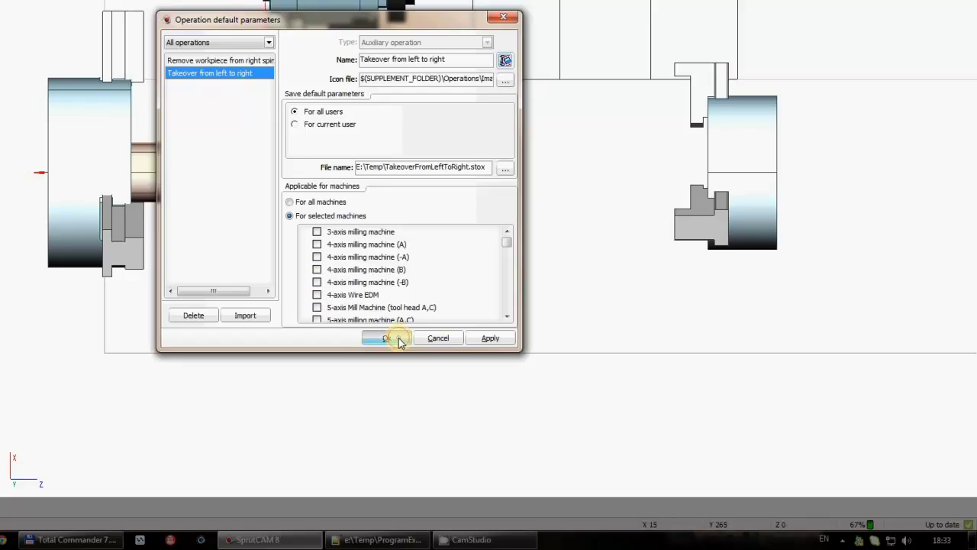
# - Add the imported "Takeover from left to right" auxiliary operation after Lathe Facing and run its calculation
pyautogui.click(190, 63)
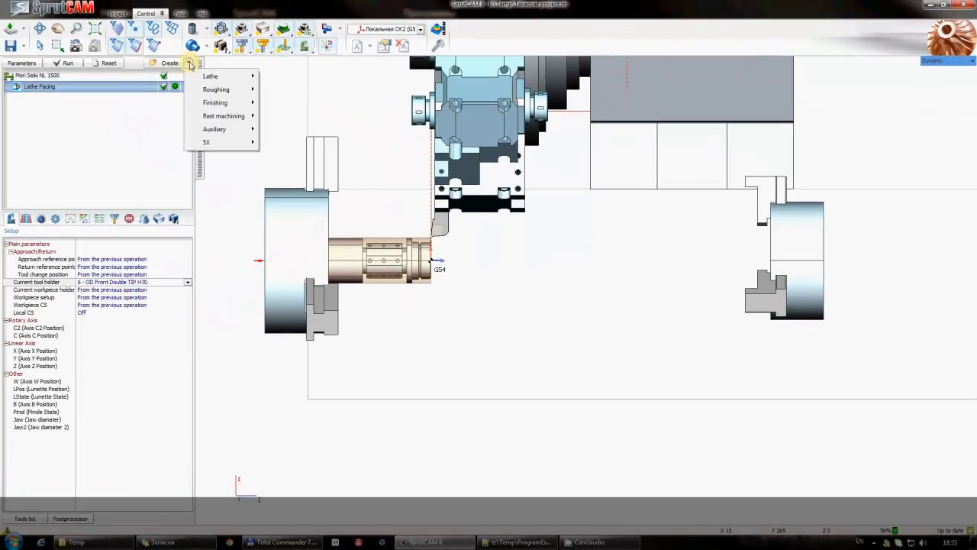
pyautogui.moveTo(216, 126)
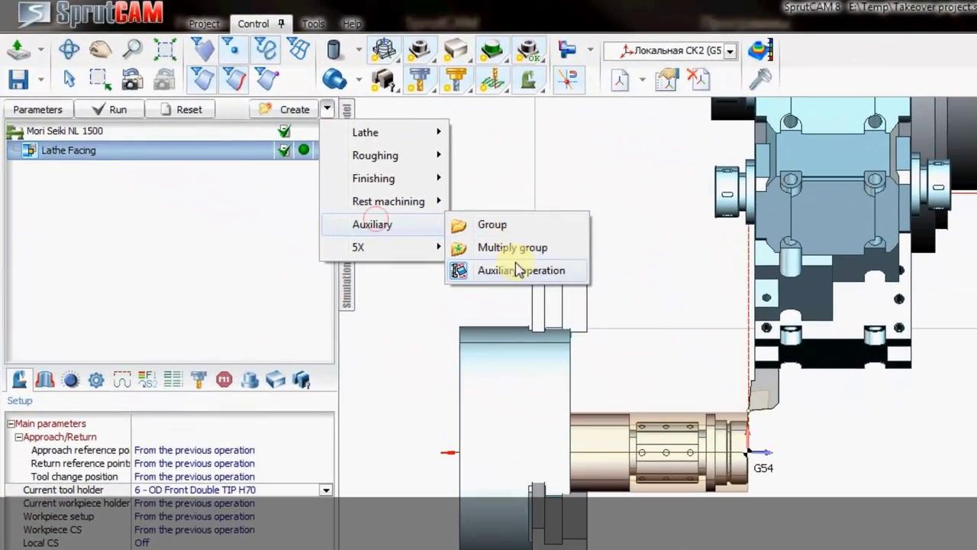
pyautogui.moveTo(562, 272)
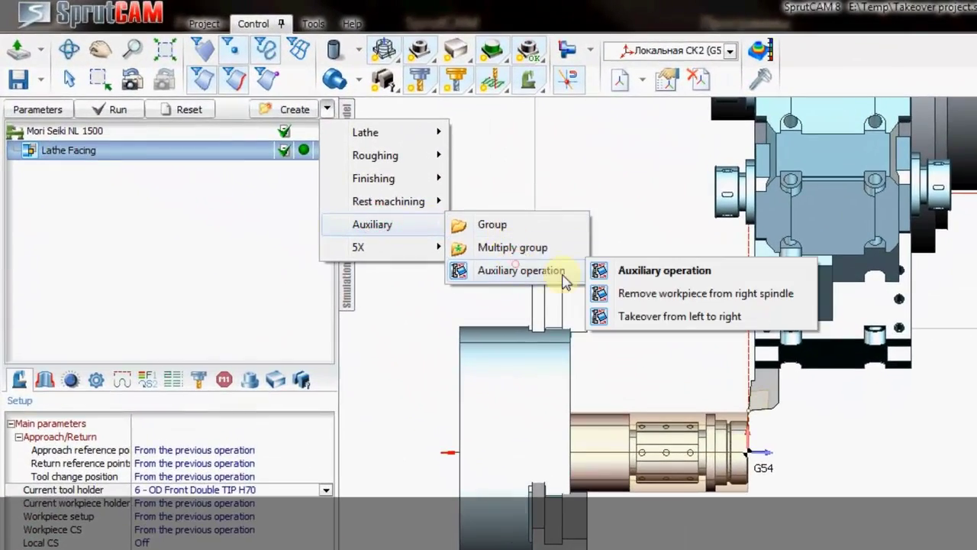
pyautogui.click(677, 317)
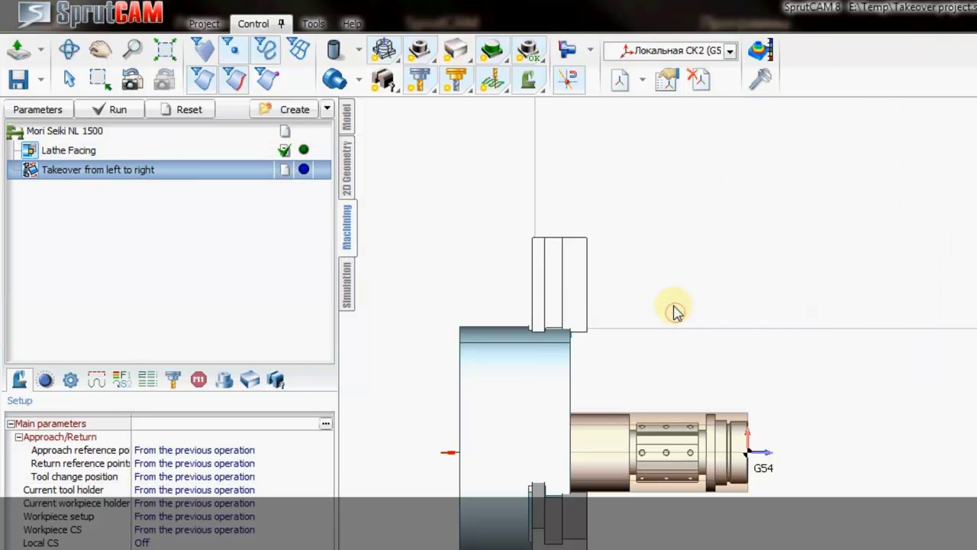
pyautogui.click(114, 113)
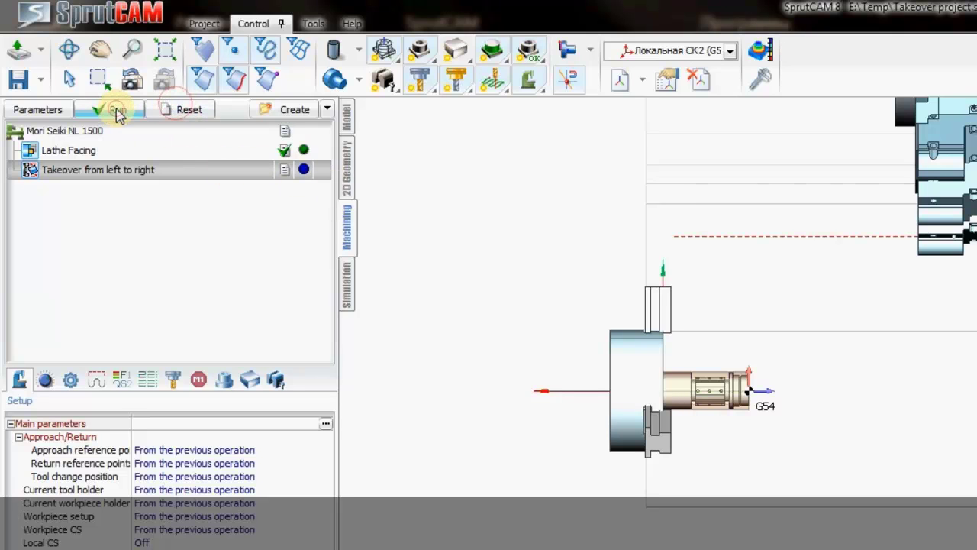
pyautogui.moveTo(575, 290); pyautogui.dragTo(595, 279)
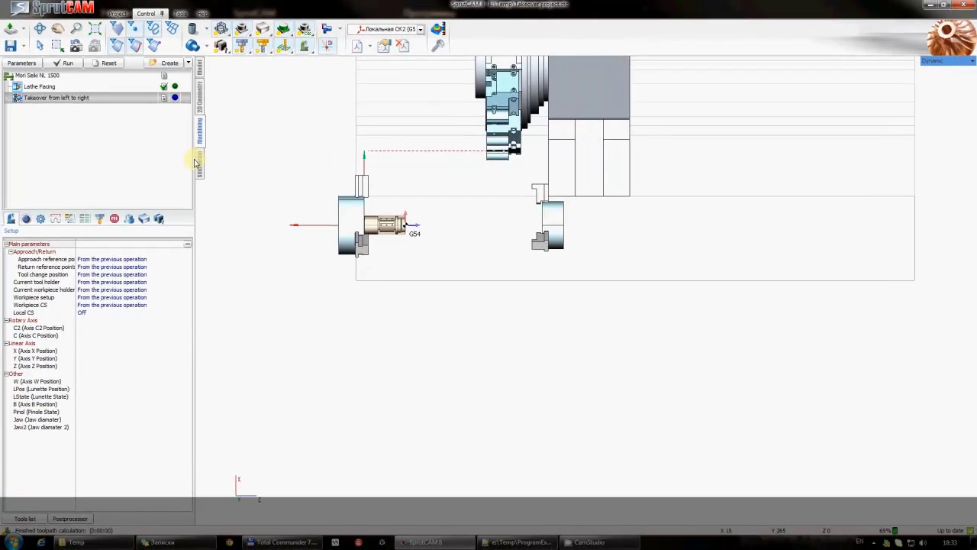
# - Simulate machining of the whole Mori Seiki NL 1500 project, covering Lathe Facing and the takeover from left to right
pyautogui.click(348, 285)
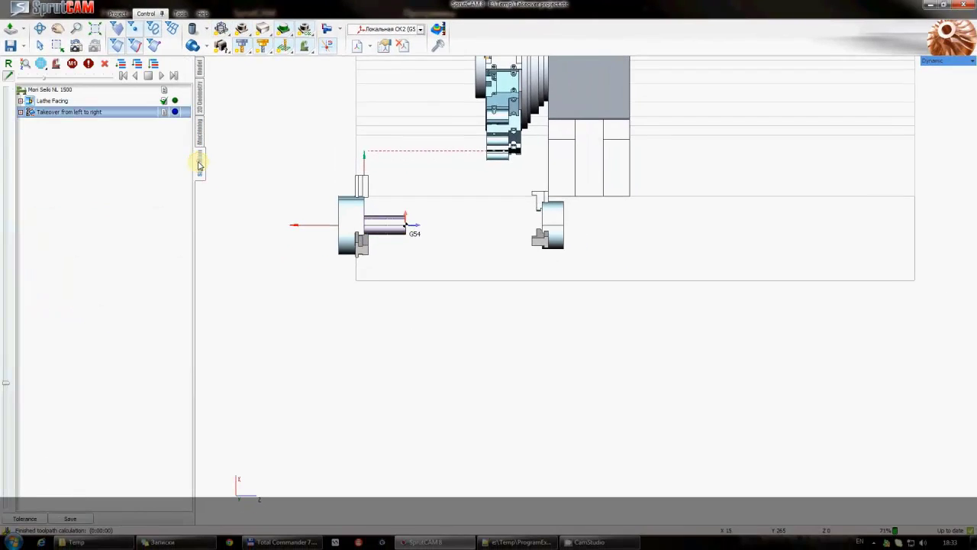
pyautogui.click(72, 100)
pyautogui.click(65, 90)
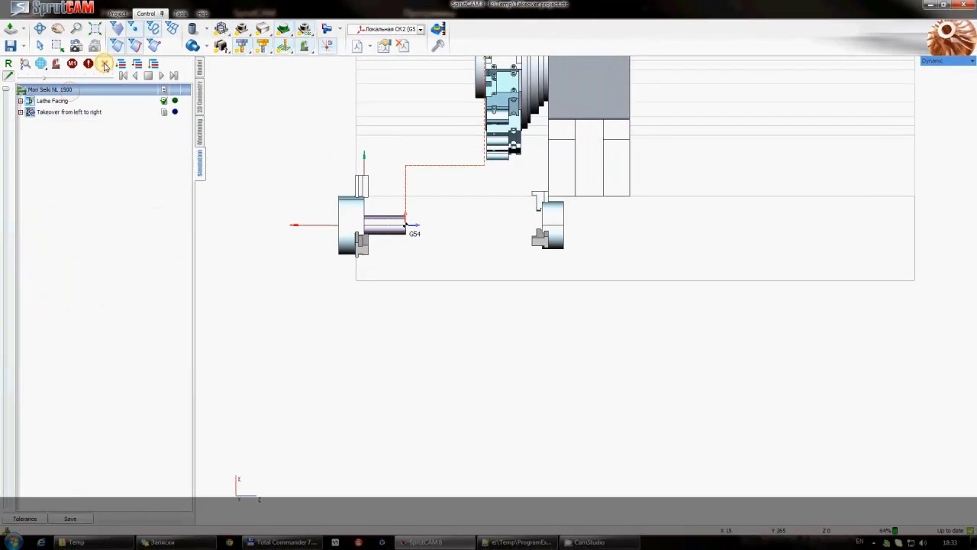
pyautogui.click(163, 75)
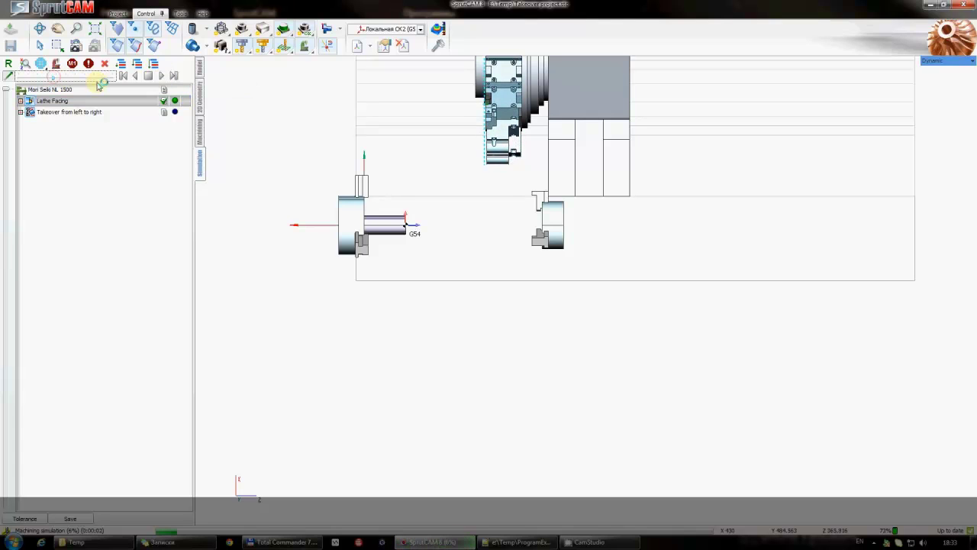
pyautogui.scroll(2, 319, 171)
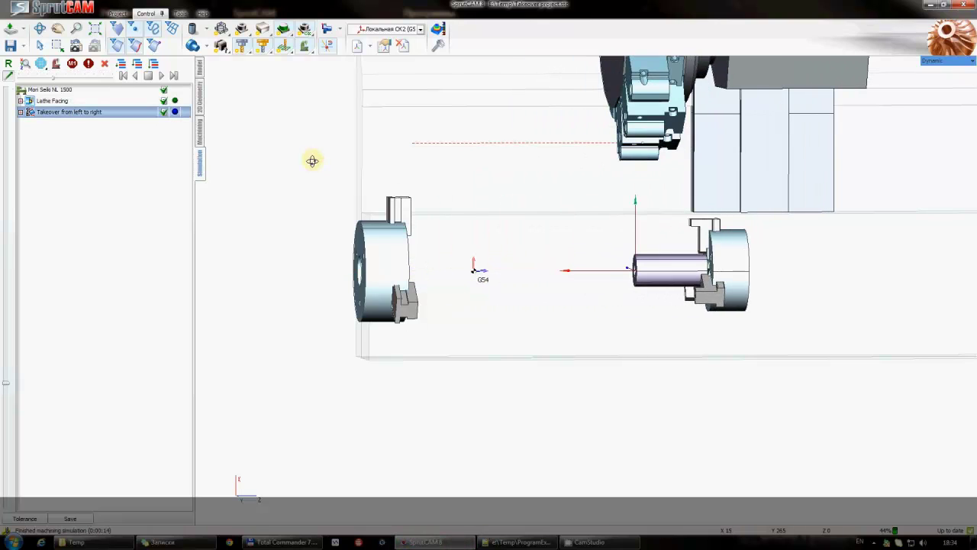
# - Return to the machining setup and add a second Lathe Facing operation after the takeover for the part's second side
pyautogui.click(200, 126)
pyautogui.moveTo(407, 145); pyautogui.dragTo(284, 111)
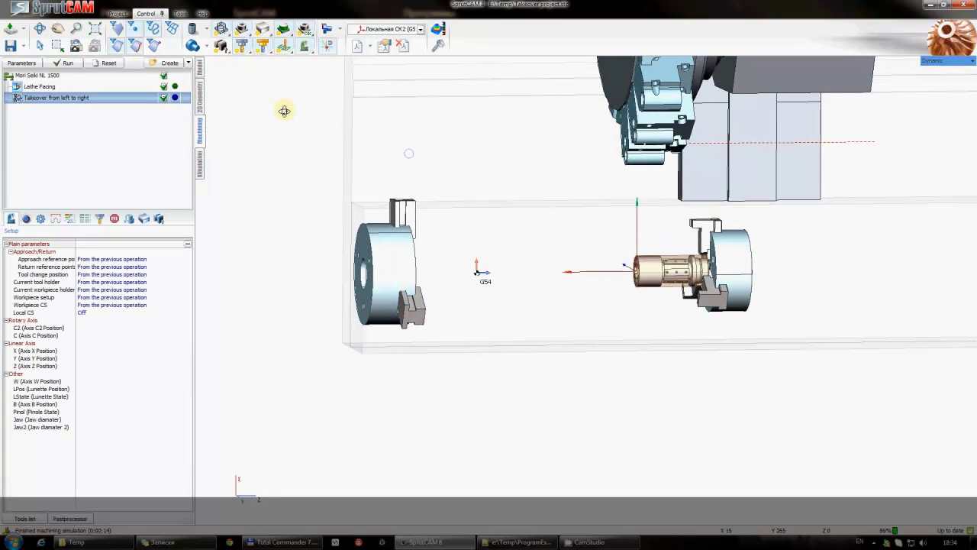
pyautogui.click(188, 62)
pyautogui.moveTo(215, 79)
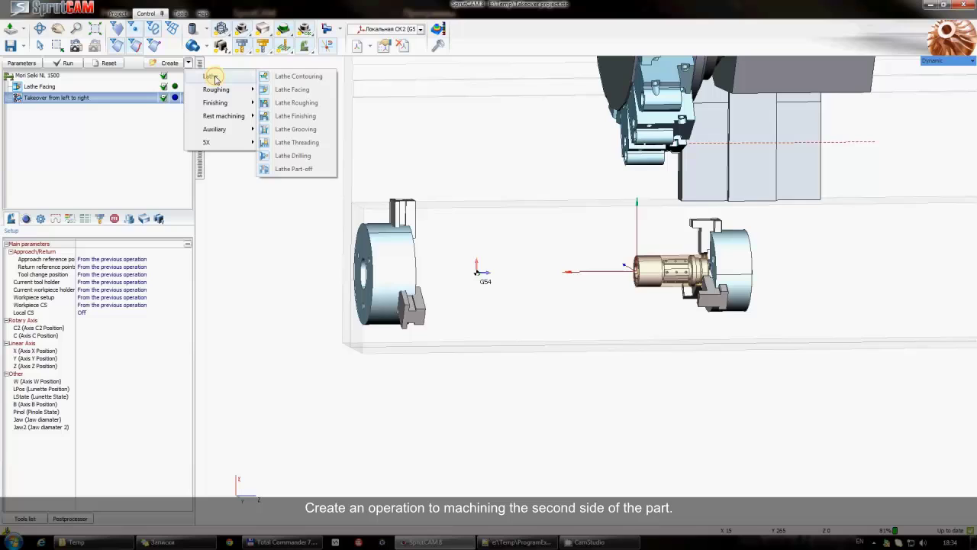
pyautogui.click(291, 89)
pyautogui.moveTo(425, 127); pyautogui.dragTo(443, 136)
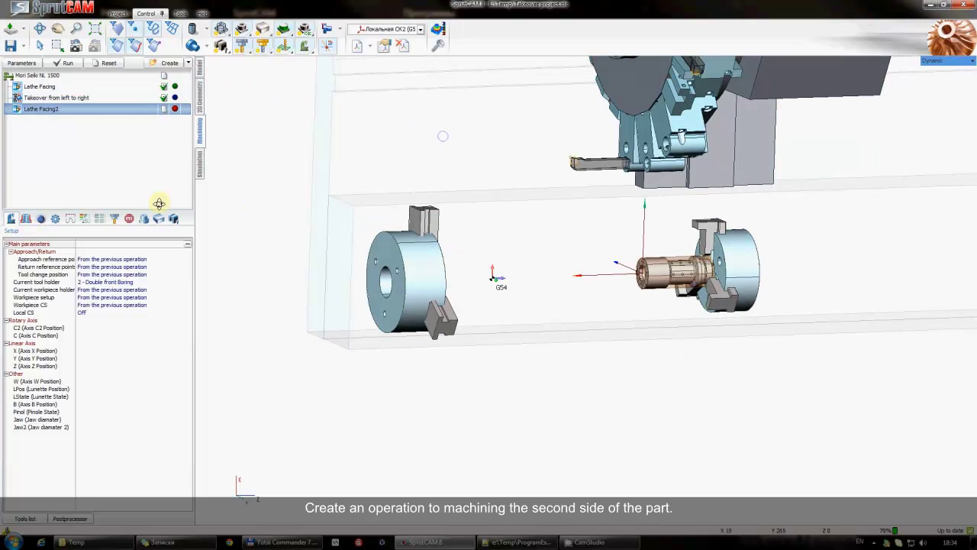
# - Set the second facing operation's tool holder to 6 - OD Back Double TIP H70 and its workpiece holder to 2 - Sub spindle
pyautogui.click(130, 282)
pyautogui.click(130, 281)
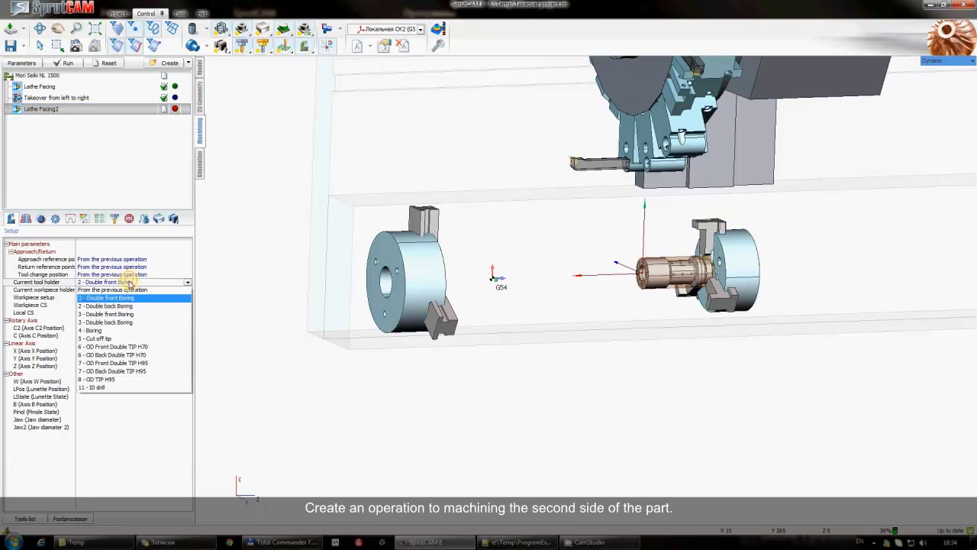
pyautogui.click(124, 356)
pyautogui.moveTo(495, 287); pyautogui.dragTo(482, 307)
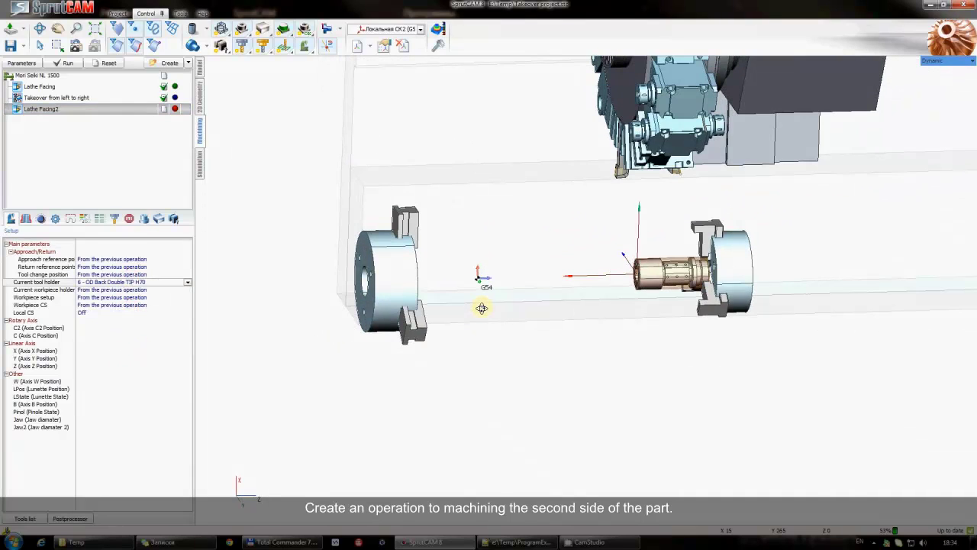
pyautogui.click(137, 291)
pyautogui.click(135, 290)
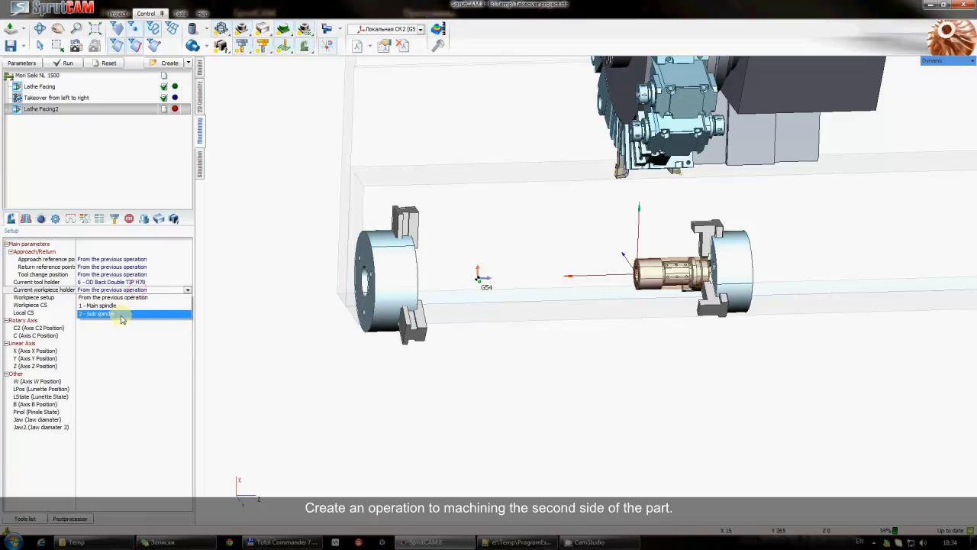
pyautogui.click(120, 316)
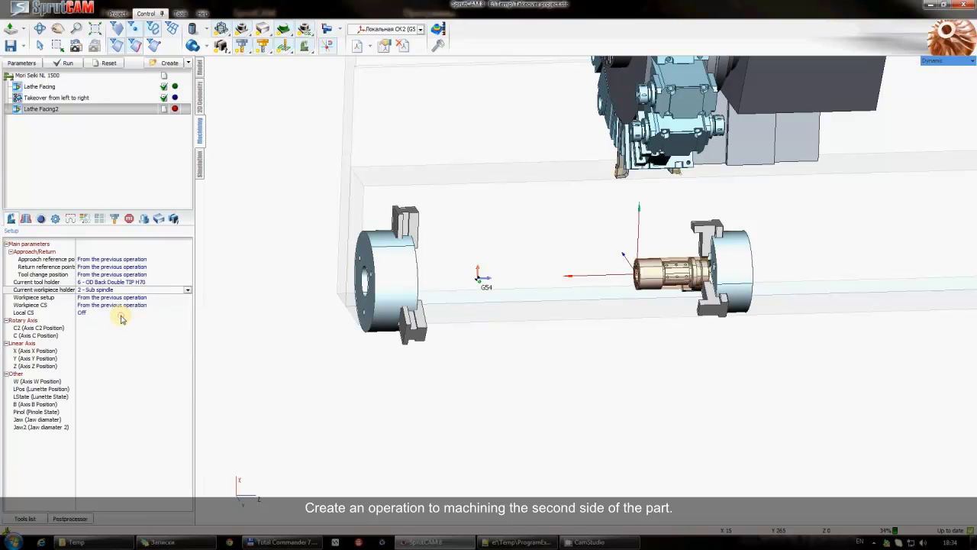
# - In the second facing operation's parameters, set the tool's spindle to Right, review the lead-in and lead-out settings, and accept
pyautogui.click(27, 66)
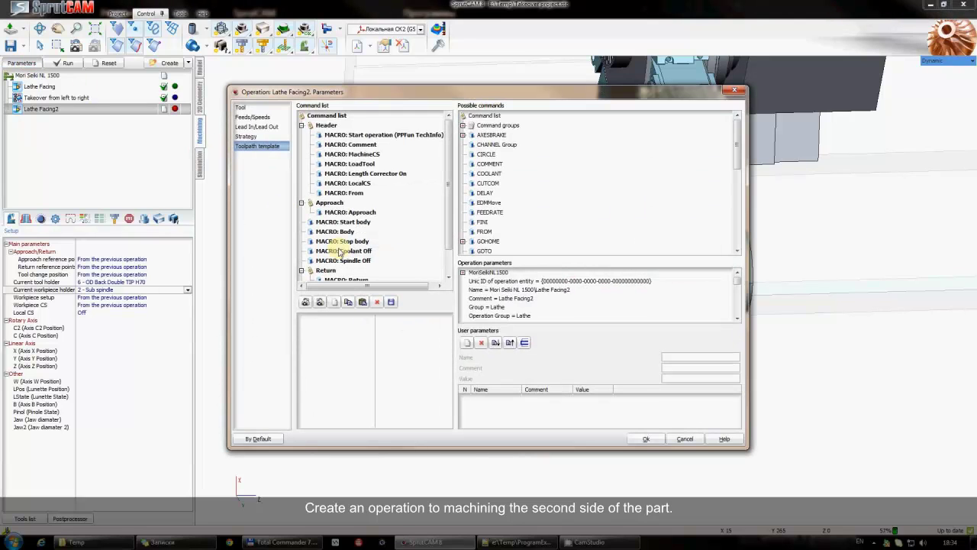
pyautogui.click(241, 108)
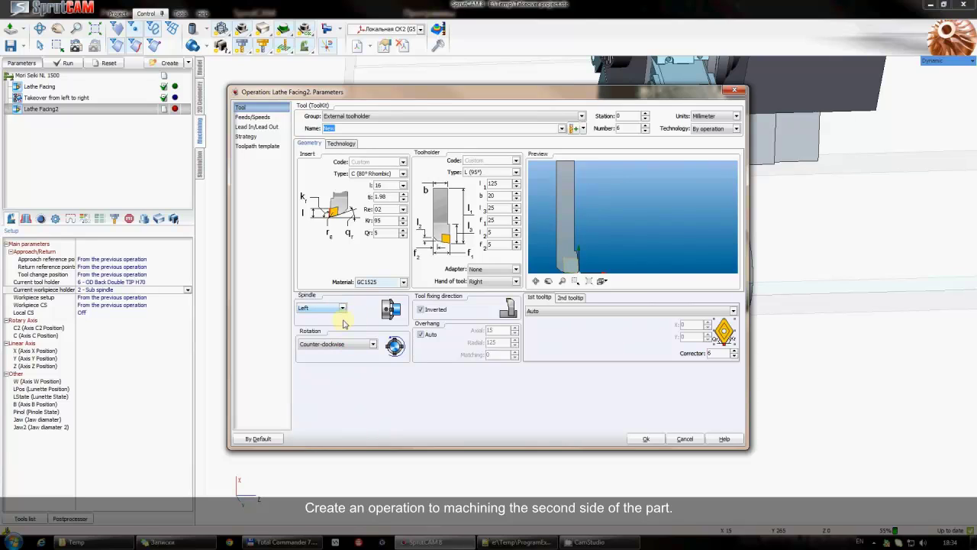
pyautogui.click(346, 343)
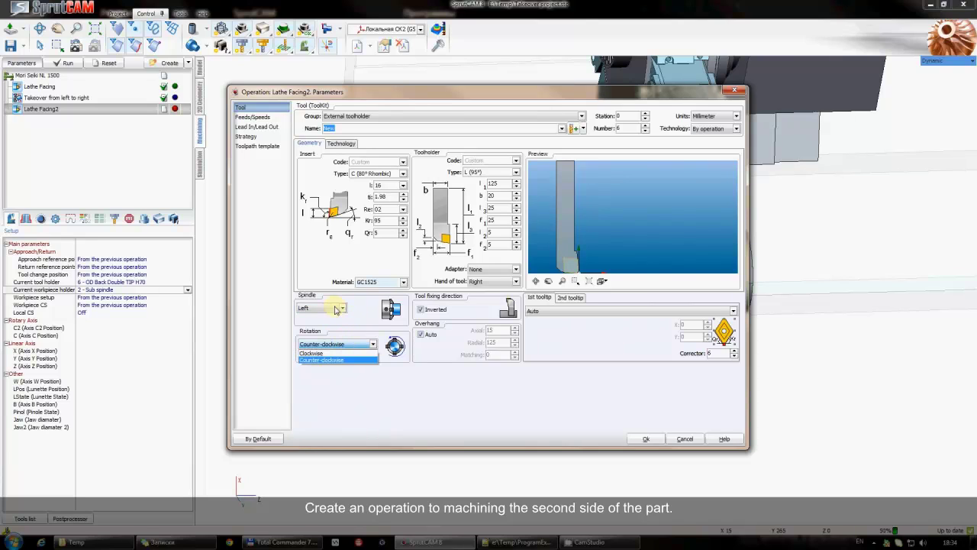
pyautogui.click(336, 309)
pyautogui.click(332, 326)
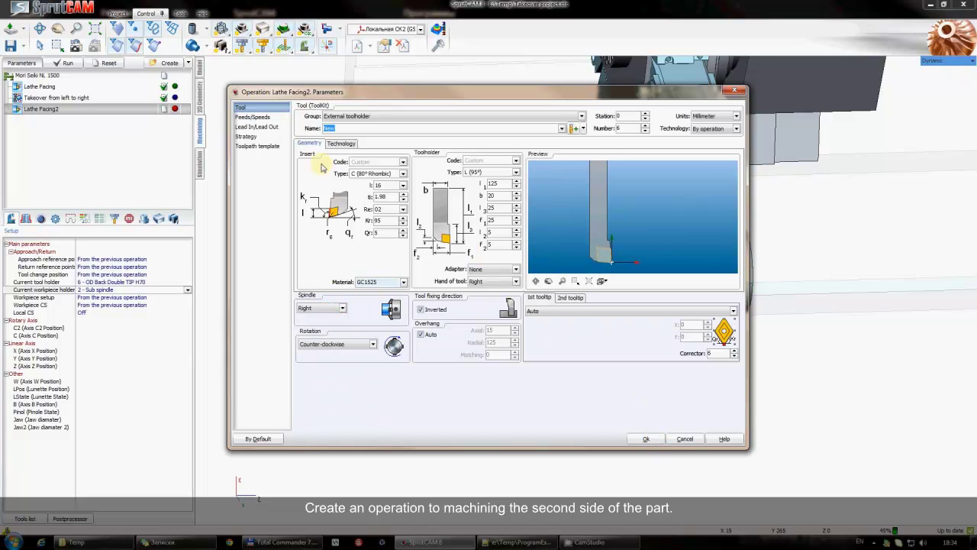
pyautogui.click(258, 127)
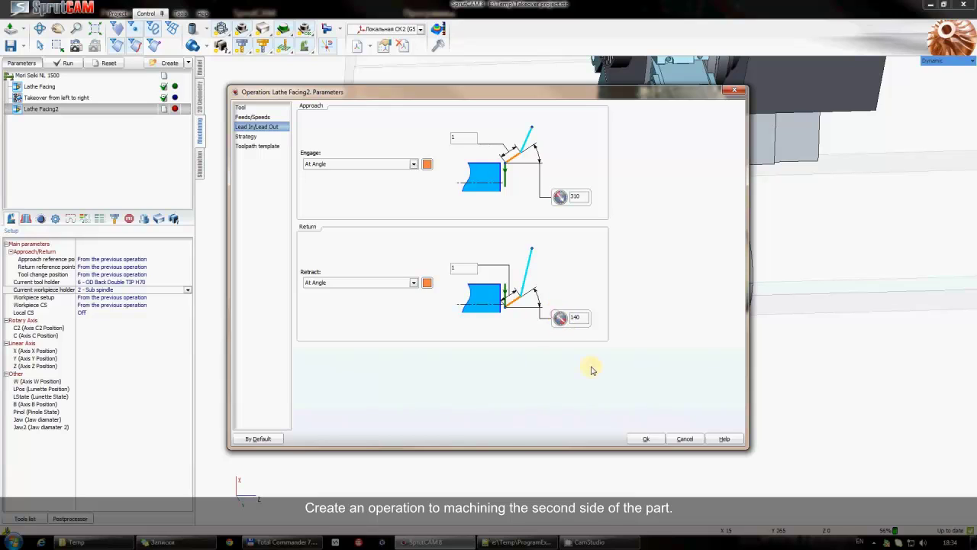
pyautogui.click(648, 439)
# - Calculate the second facing operation's toolpath and inspect the tool position at the workpiece in the sub spindle
pyautogui.moveTo(424, 247); pyautogui.dragTo(409, 238, button='middle')
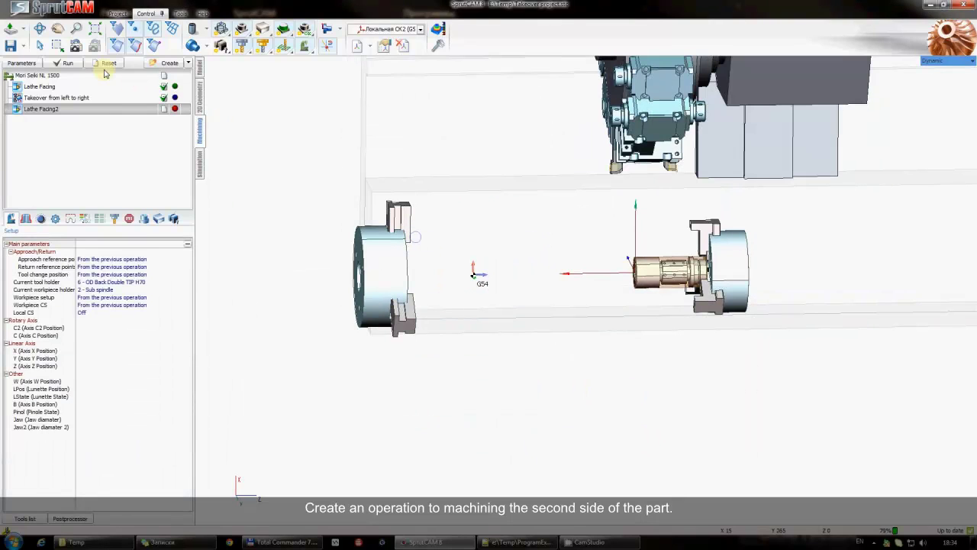
pyautogui.click(68, 64)
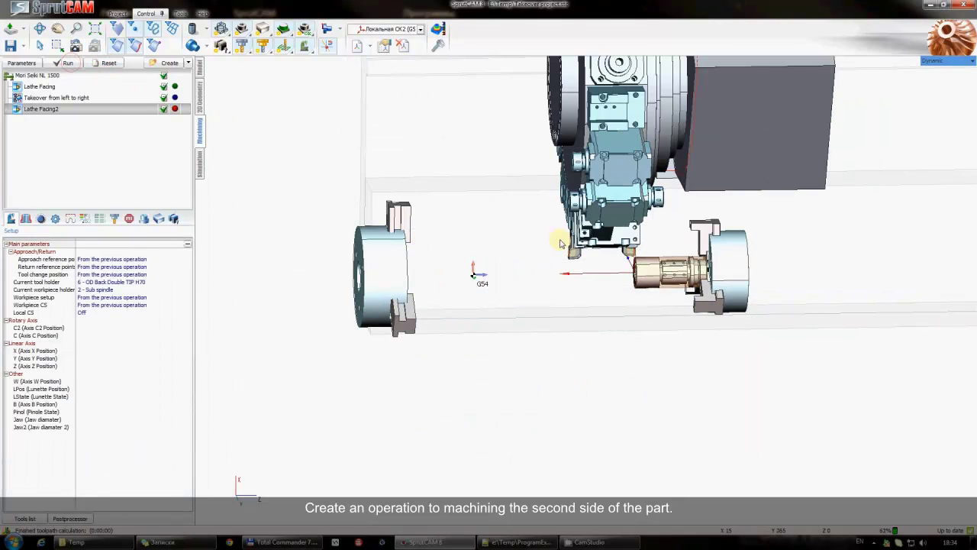
pyautogui.moveTo(561, 243); pyautogui.dragTo(560, 225, button='middle')
pyautogui.scroll(3, 661, 268)
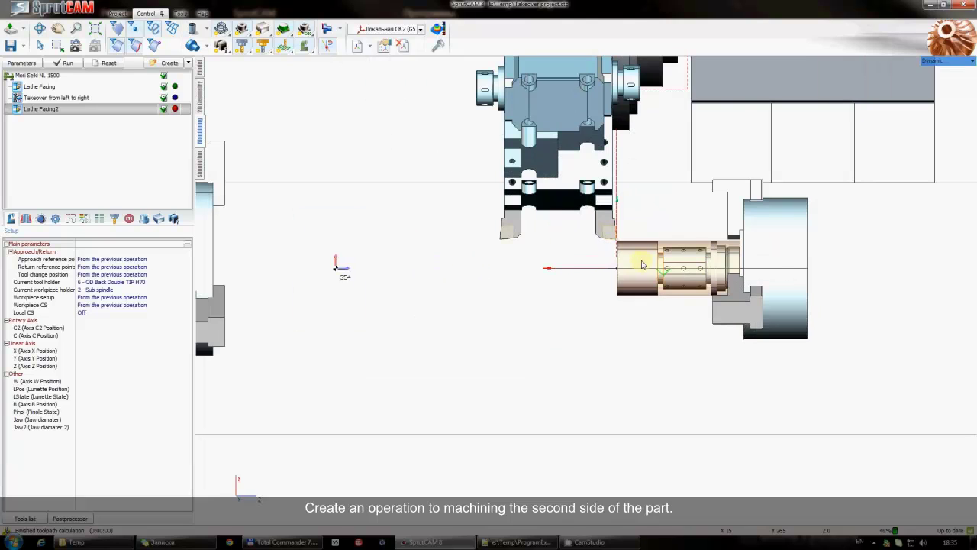
pyautogui.scroll(-2, 607, 251)
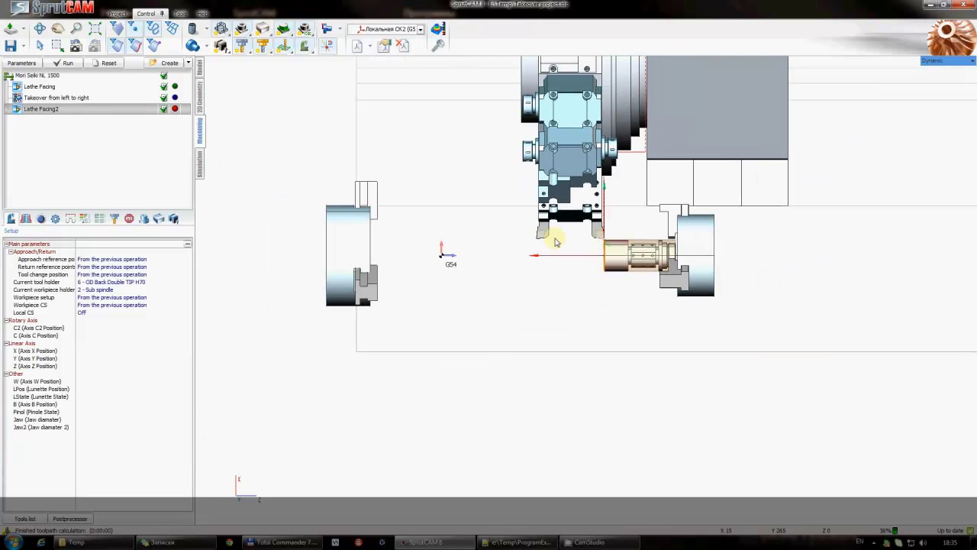